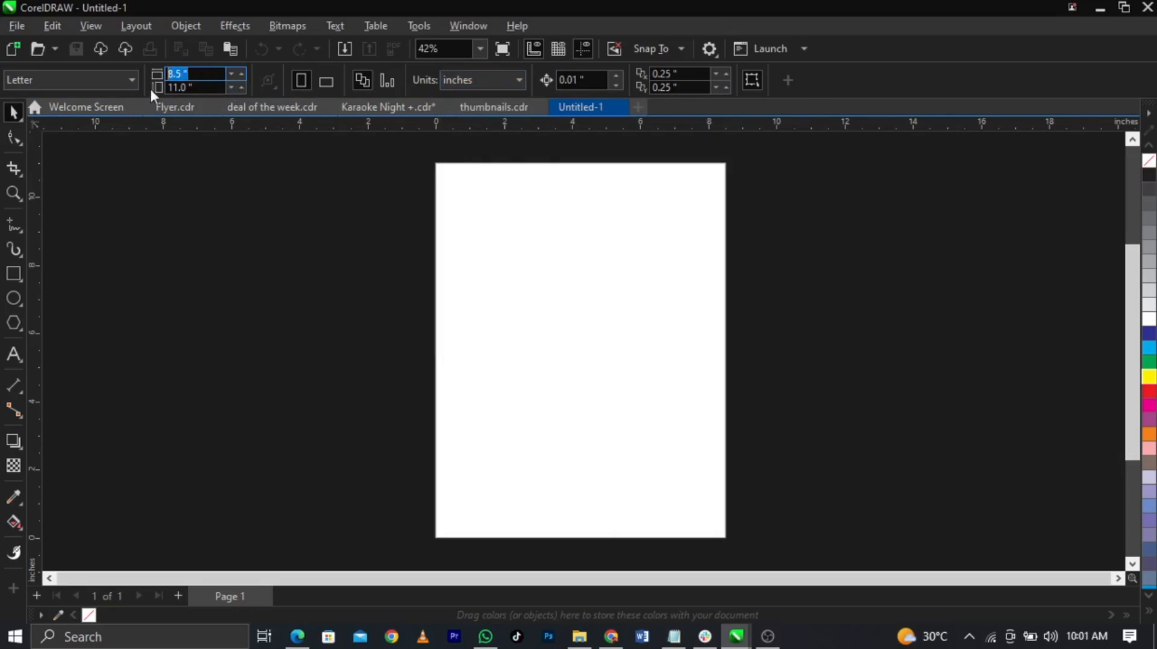
Step: Set the page size to 10 × 10 inches
type("10")
key("Tab")
type("10")
key("Return")
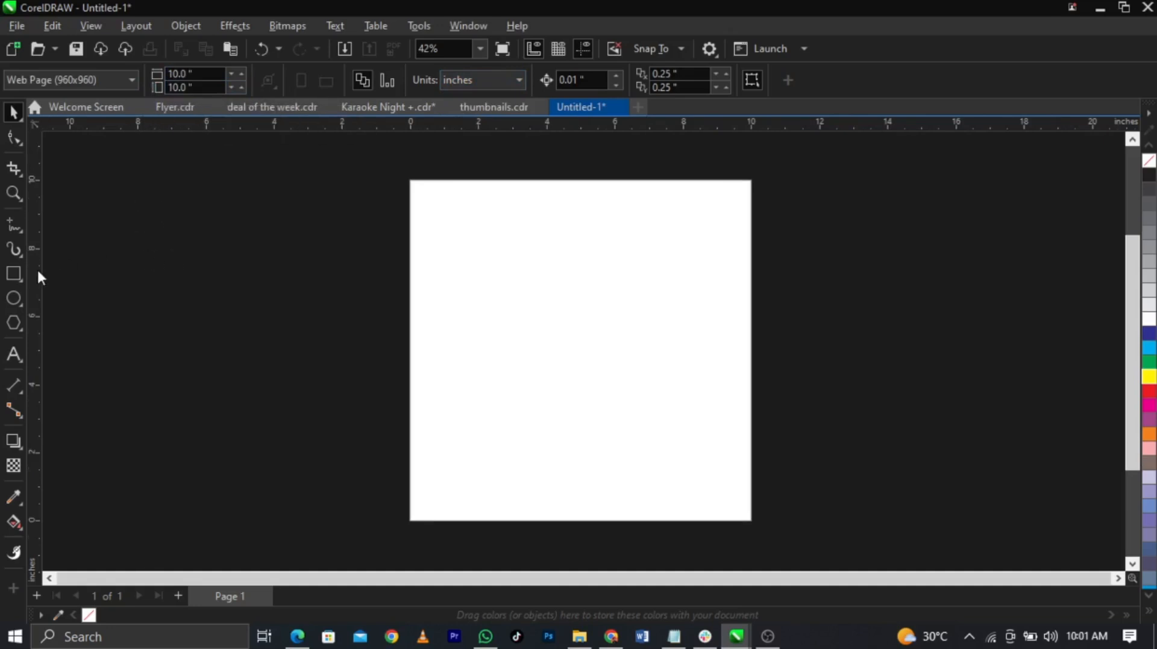
Step: Add a page-sized 10 × 10 inch rectangle centred on the page with no outline
double_click(13, 272)
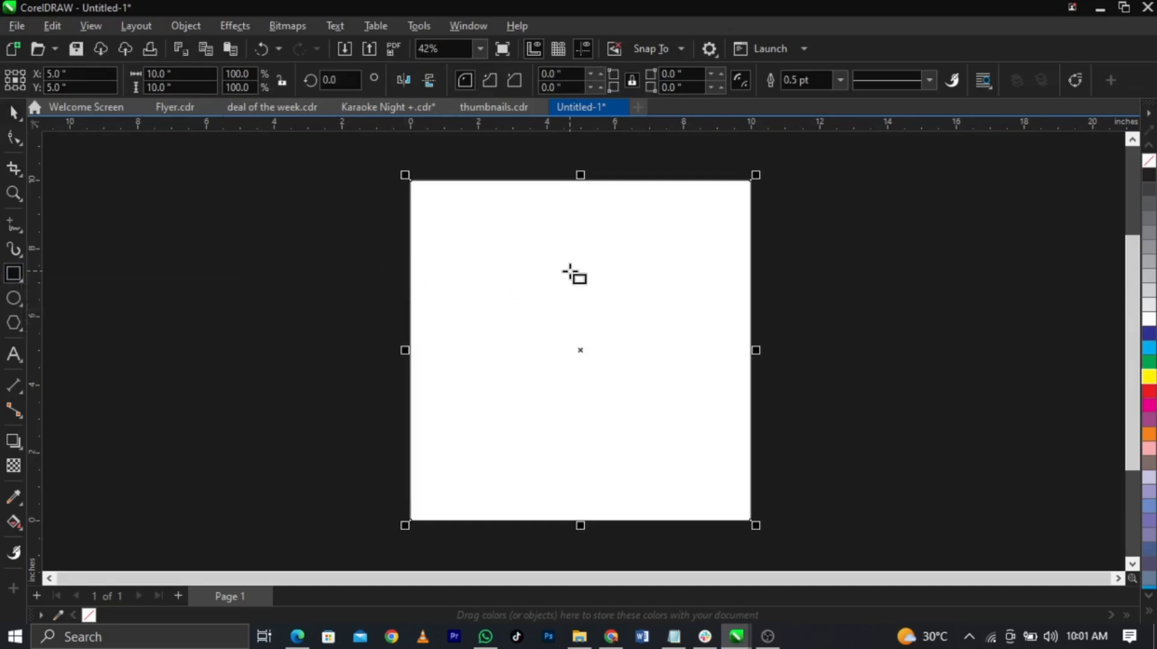
key("space")
left_click_drag(533, 337, 562, 349)
key("ctrl+z")
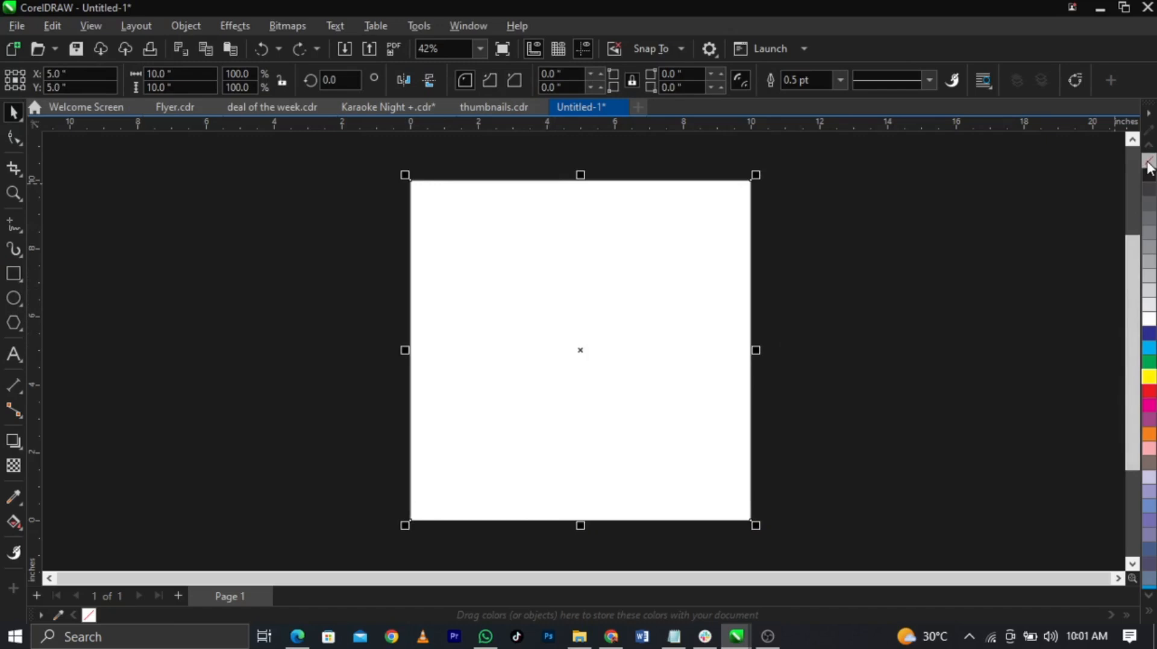
right_click(1148, 164)
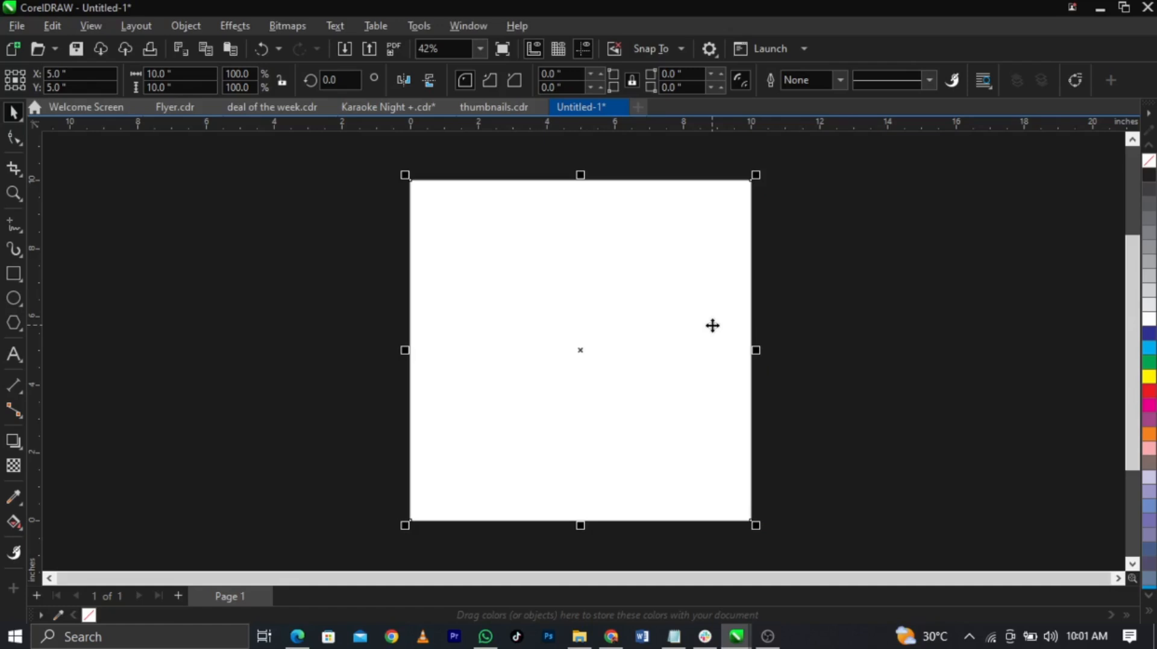
left_click(350, 319)
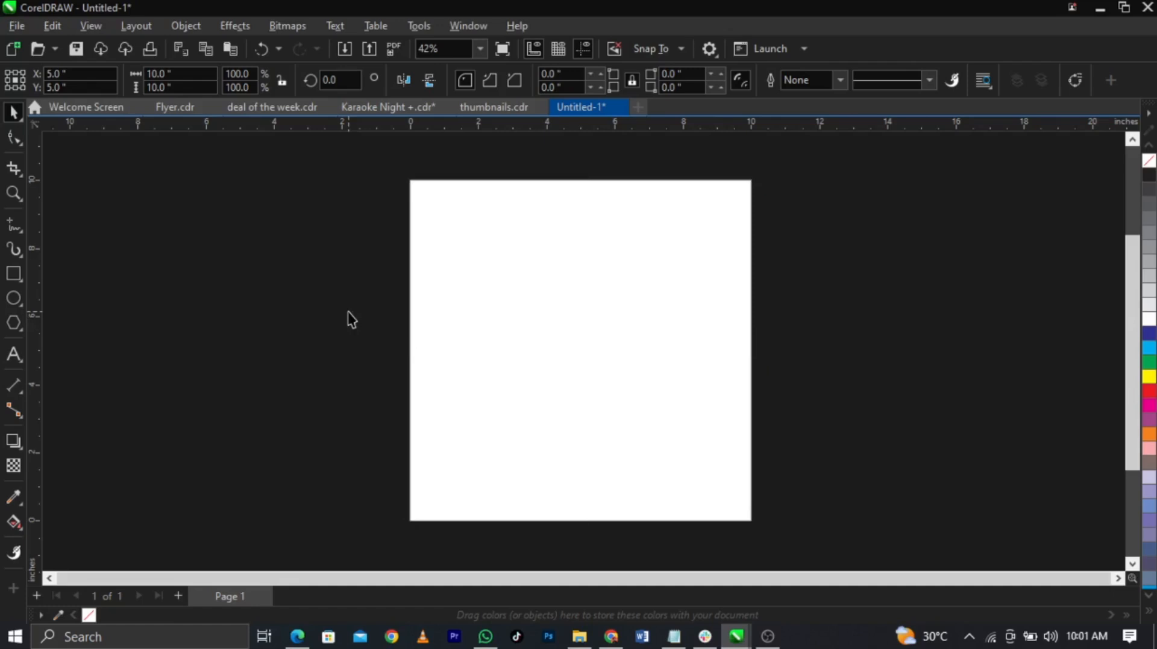
Step: In the Kk night folder, select backg, Instagram, facebook-512, glow, gold background and icon1–icon4 for import
left_click(18, 28)
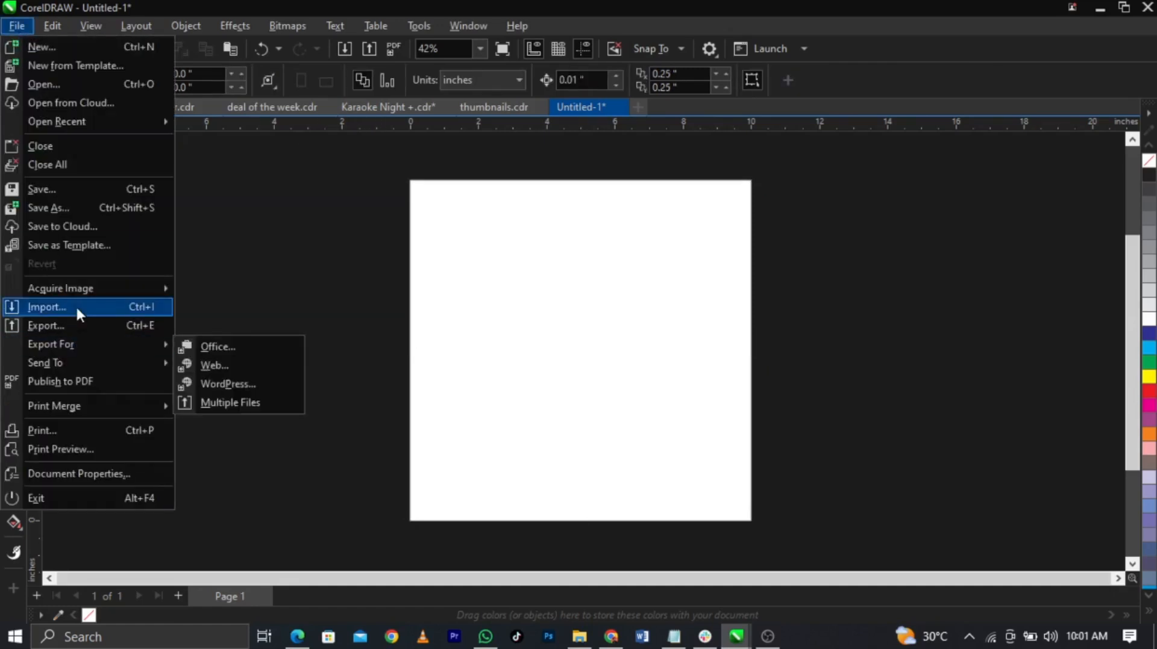
left_click(75, 306)
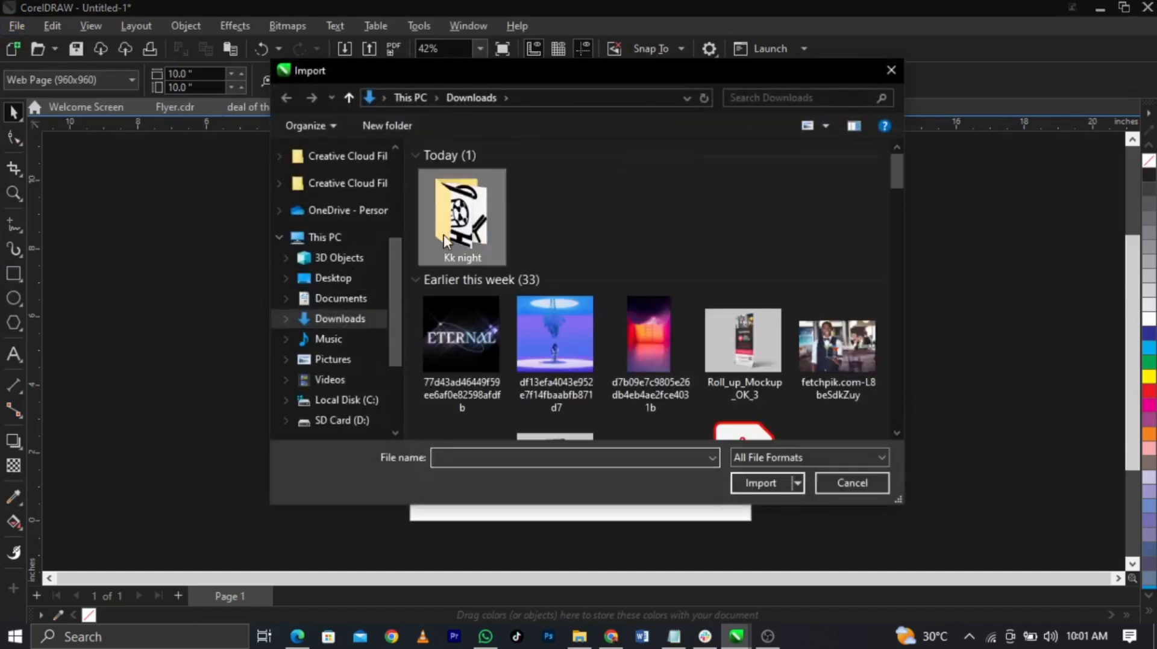
double_click(444, 241)
left_click(476, 226)
left_click(539, 223, "ctrl")
left_click(648, 220, "ctrl")
left_click(736, 226, "ctrl")
left_click(837, 205, "ctrl")
left_click(461, 325, "ctrl")
left_click(554, 329, "ctrl")
left_click(669, 352, "ctrl")
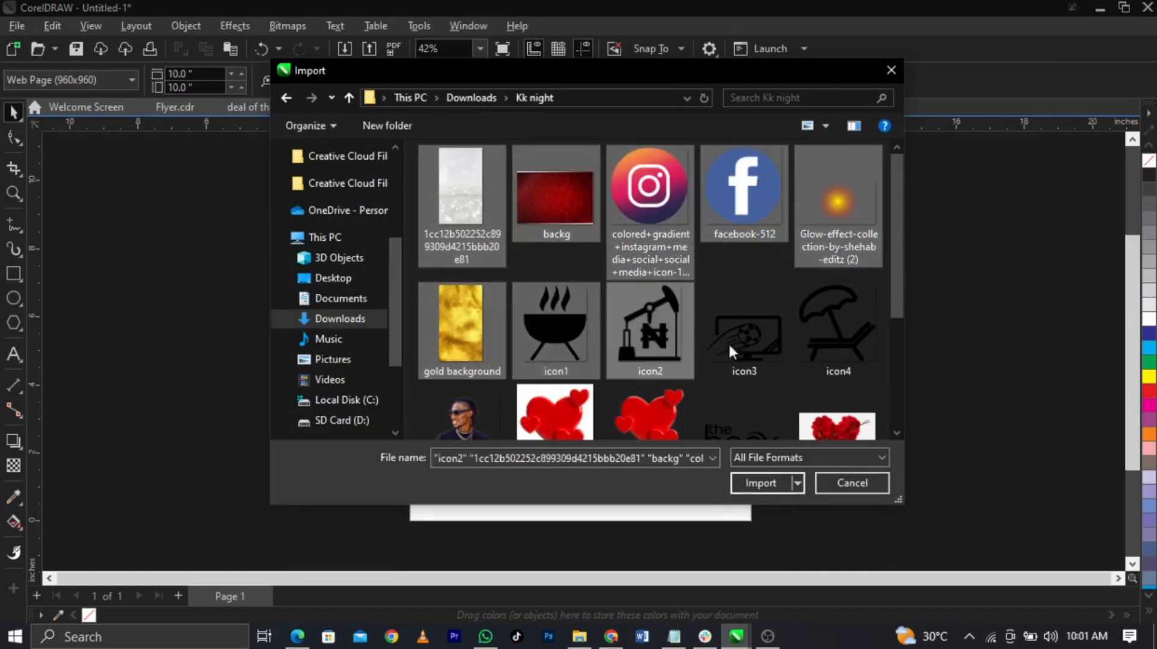
left_click(744, 337, "ctrl")
left_click(804, 336, "ctrl")
Step: Add the portrait, images-removebg-preview, logo, Valentine heart, PngItem_5079703 and Whatsapp-512, then import everything
scroll(624, 338, "down", 1)
left_click(450, 356, "ctrl")
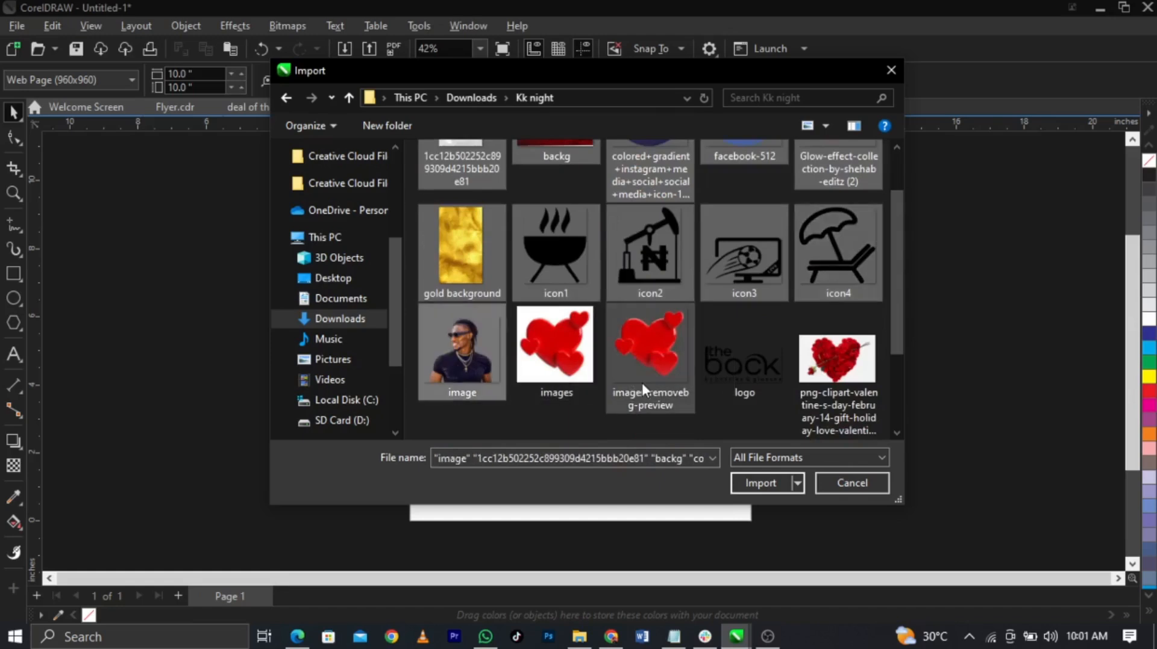
left_click(642, 382, "ctrl")
left_click(753, 382, "ctrl")
scroll(753, 382, "down", 1)
left_click(468, 349, "ctrl")
left_click(550, 359, "ctrl")
left_click(717, 370, "ctrl")
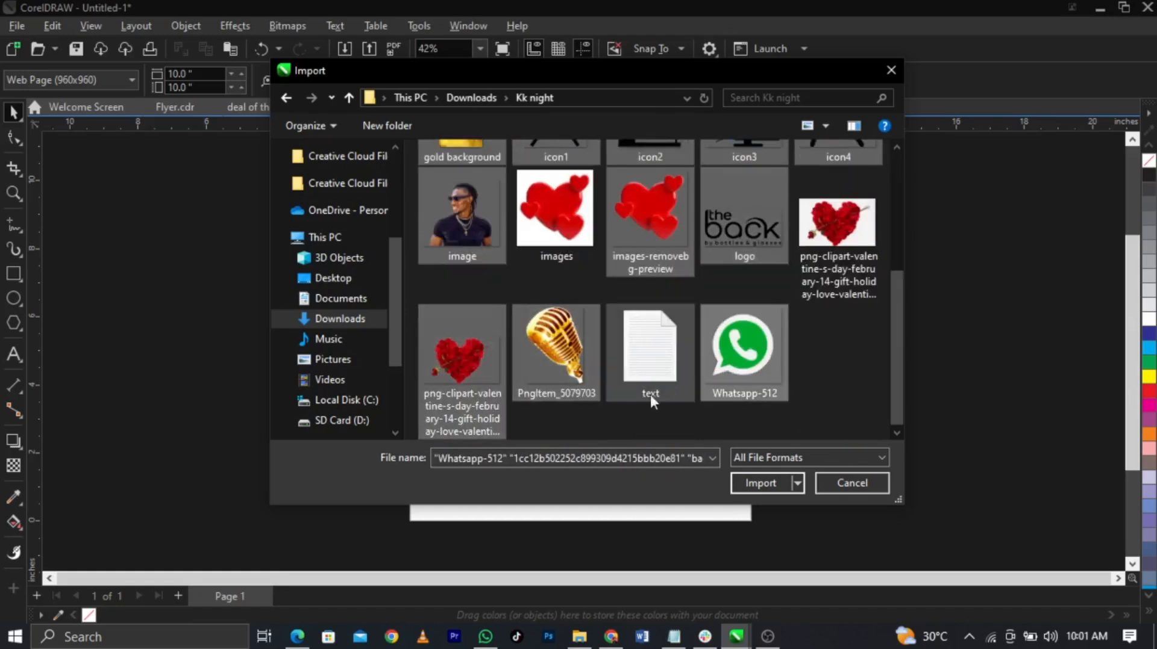
left_click(754, 484)
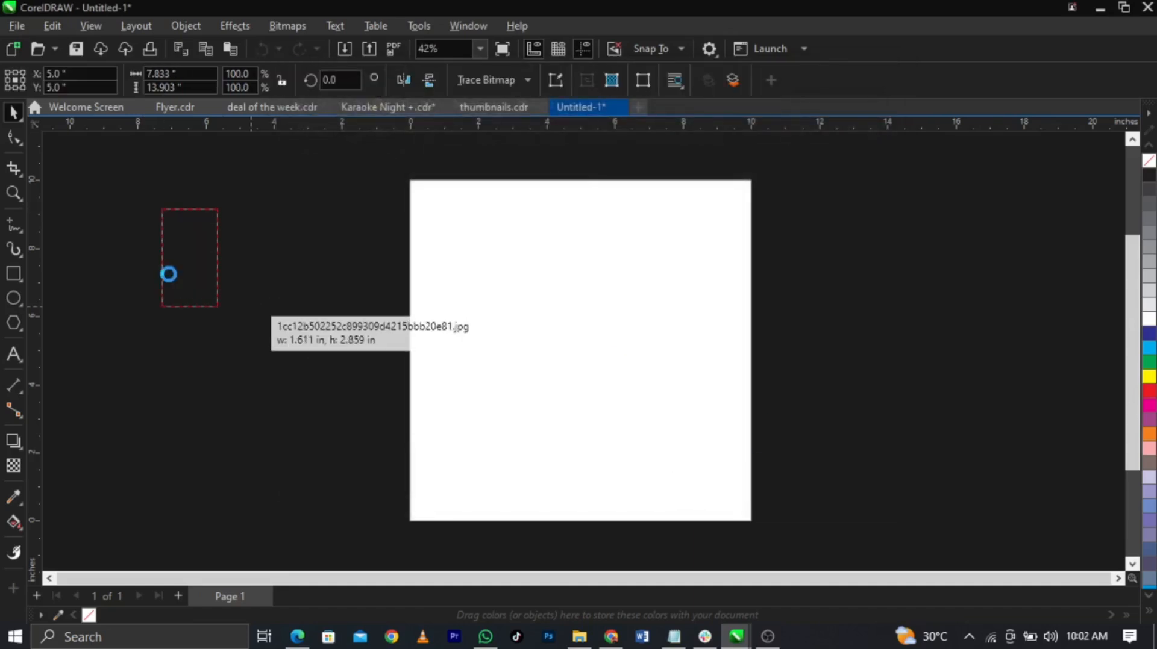
Step: Place the glitter, red texture, glow, gold background and social and activity icons left of the page
left_click_drag(132, 260, 228, 325)
left_click_drag(236, 257, 341, 361)
mouse_move(141, 368)
left_mouse_down()
mouse_move(253, 465)
mouse_move(232, 445)
left_mouse_up()
left_click_drag(119, 348, 187, 388)
left_click_drag(86, 330, 168, 397)
left_click_drag(82, 258, 168, 355)
left_click_drag(85, 198, 232, 337)
left_click_drag(262, 394, 392, 552)
left_click_drag(109, 435, 225, 549)
Step: Place the portrait, red hearts, logo, small heart, microphone and WhatsApp images, then deselect
left_click_drag(257, 182, 327, 242)
left_click_drag(66, 163, 127, 216)
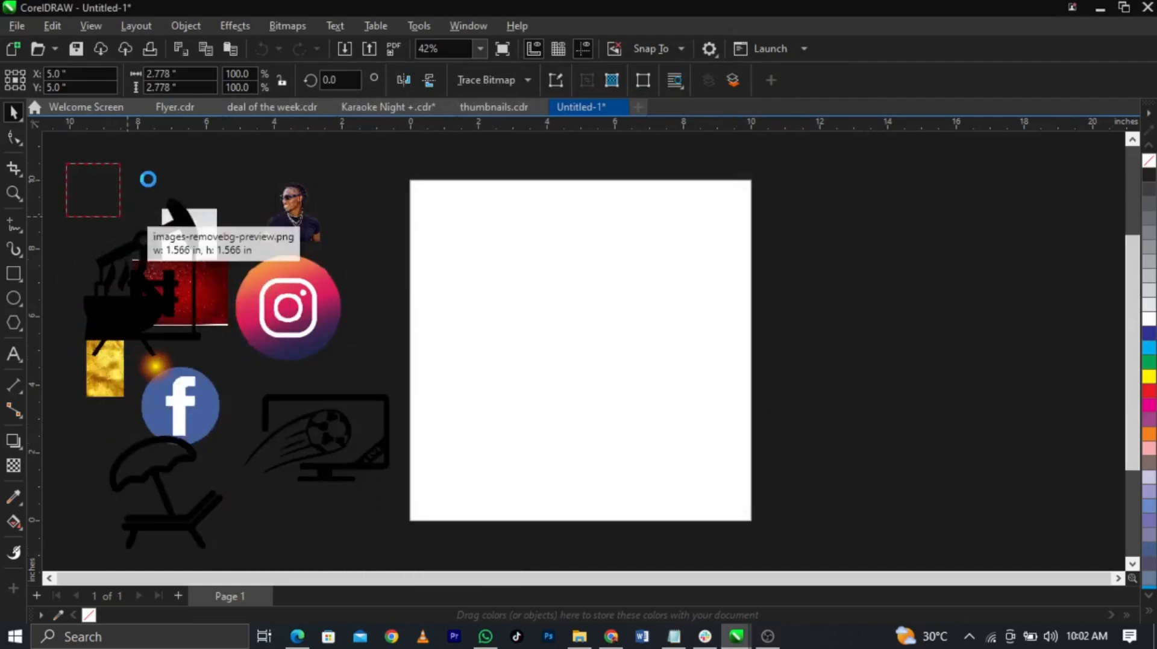
left_click_drag(155, 167, 211, 207)
left_click_drag(235, 157, 331, 210)
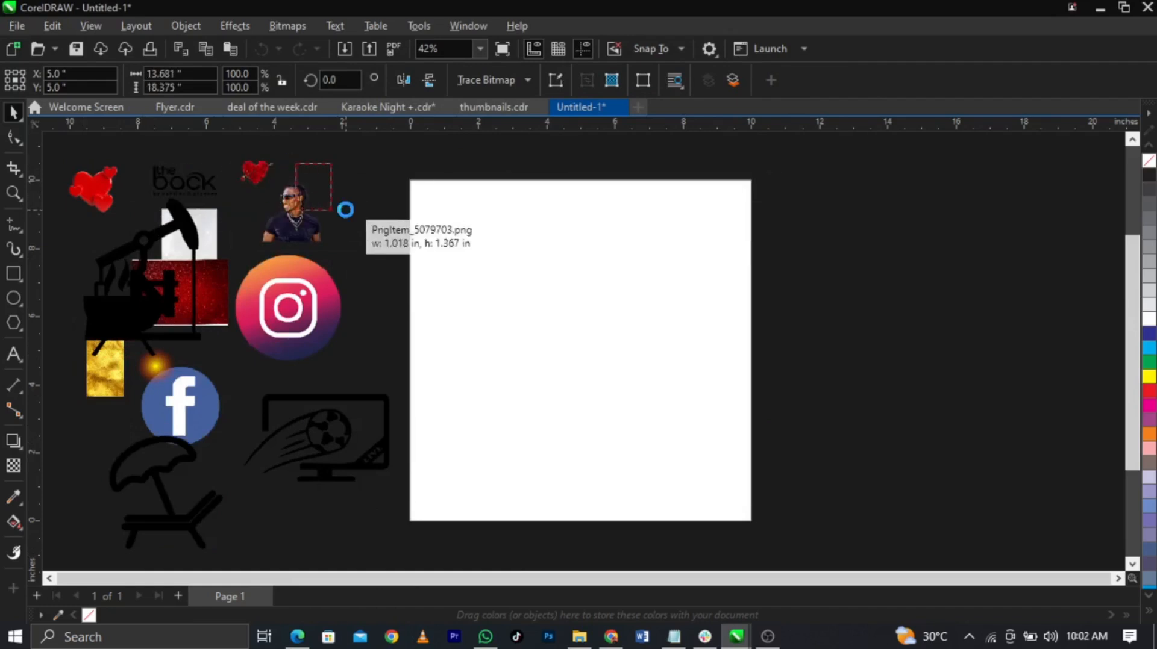
left_click_drag(387, 303, 338, 250)
left_click(407, 247)
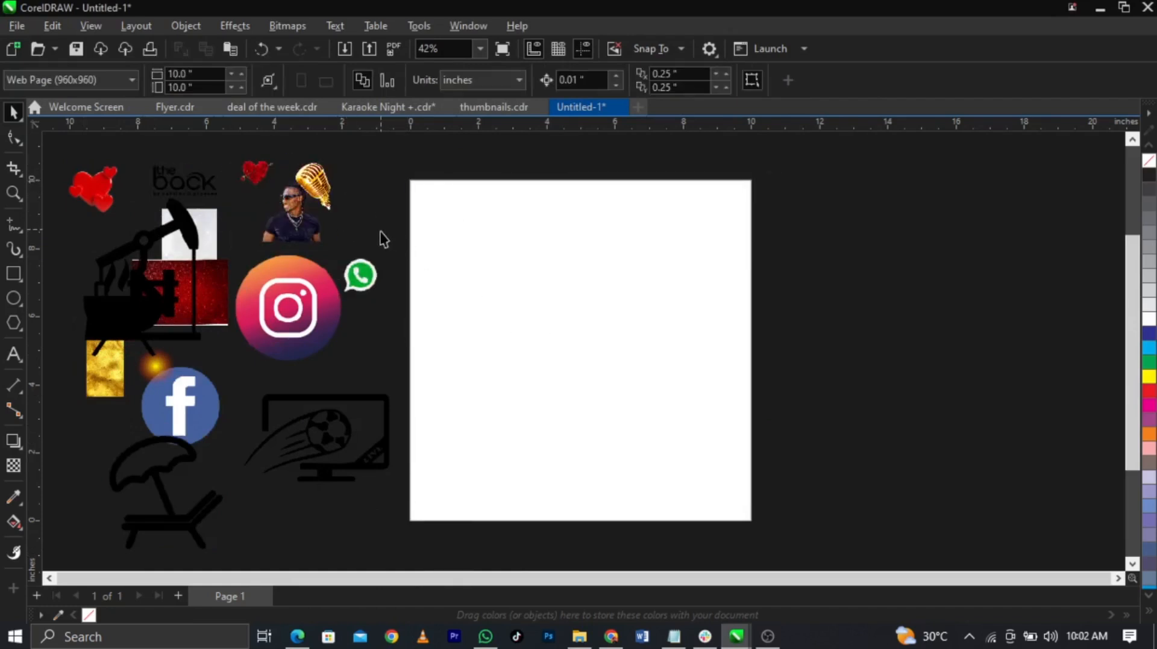
left_click(114, 253)
left_click_drag(113, 249, 95, 252)
left_click(674, 637)
scroll(804, 440, "up", 3)
scroll(806, 438, "down", 4)
scroll(705, 381, "up", 4)
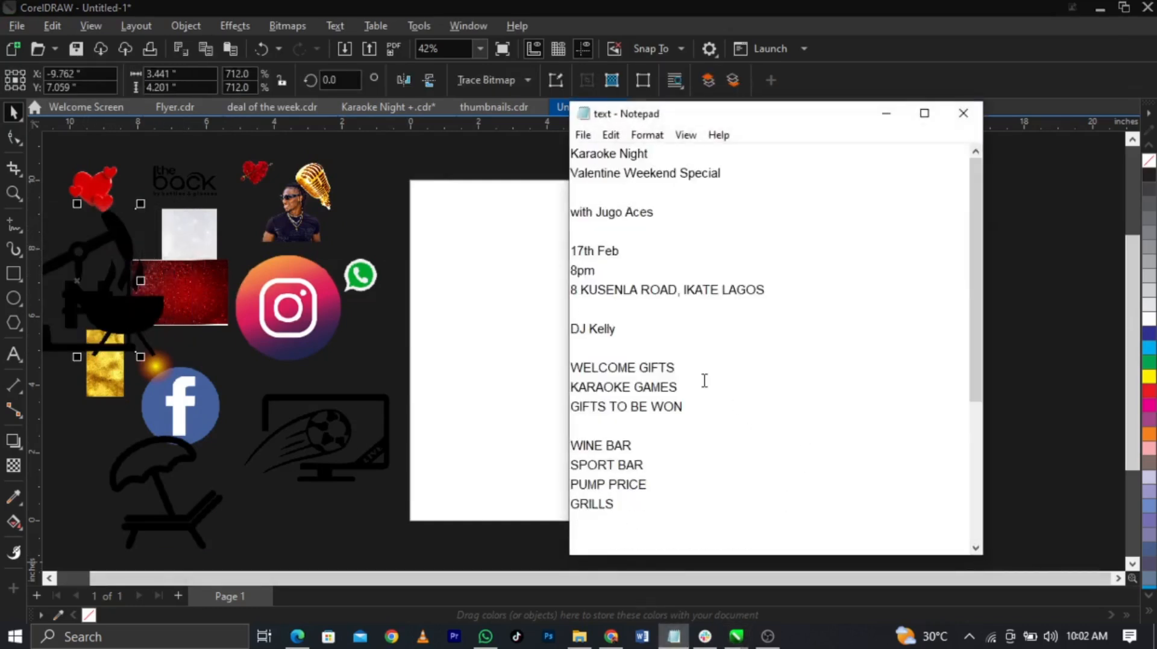
scroll(704, 381, "down", 4)
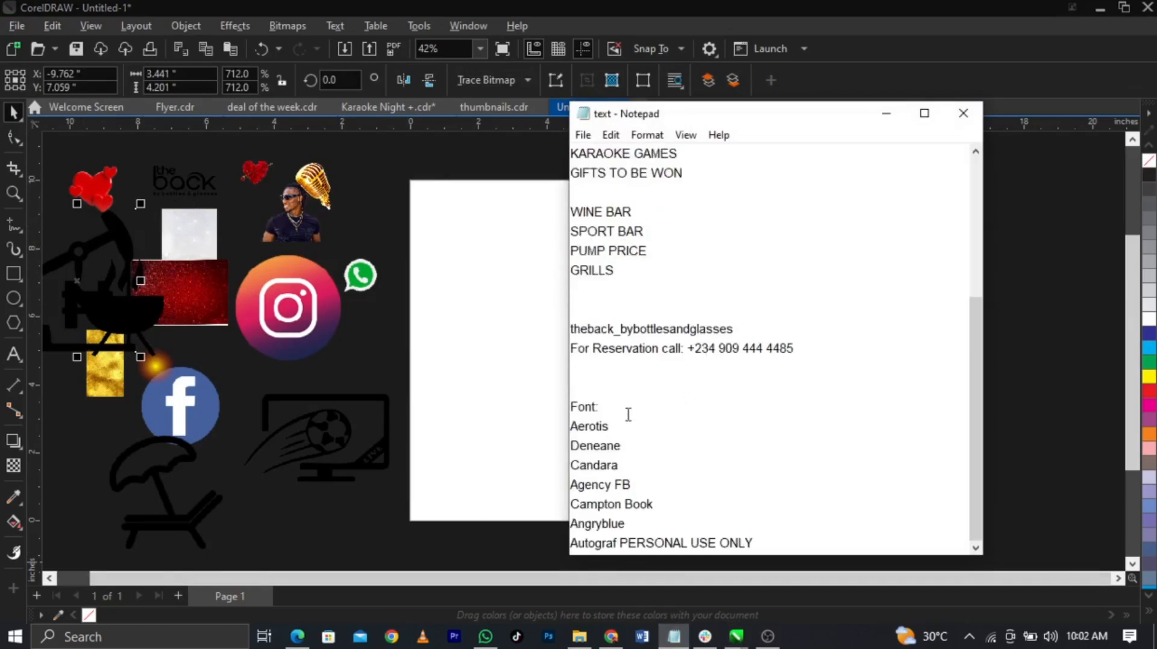
left_click_drag(573, 426, 754, 550)
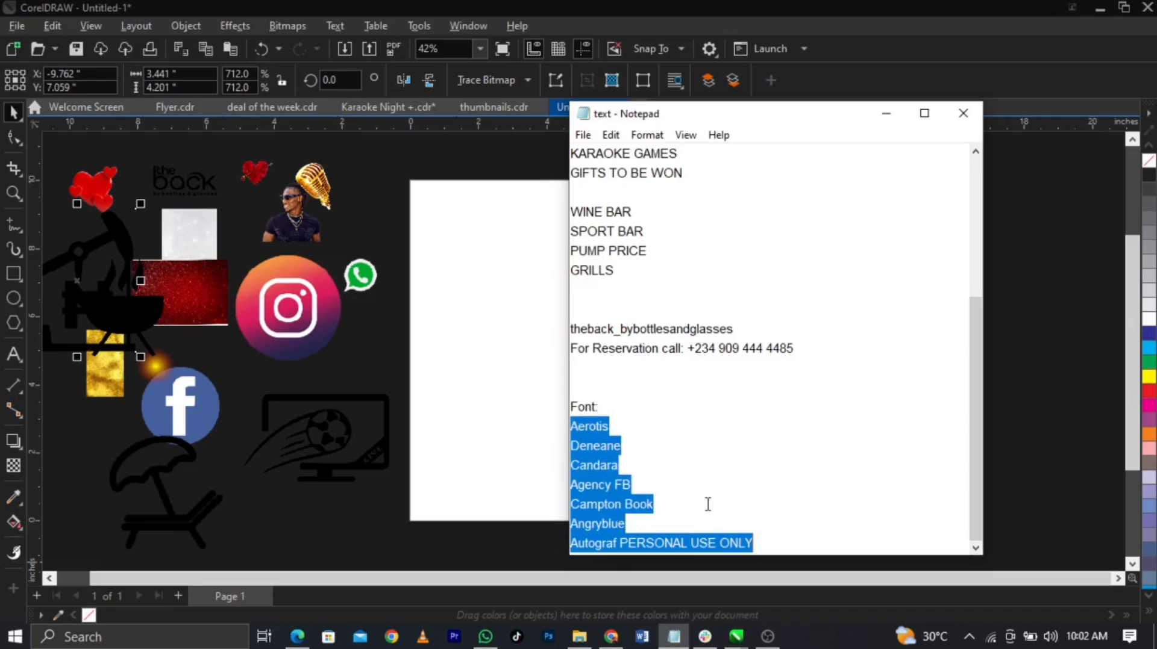
scroll(708, 504, "up", 2)
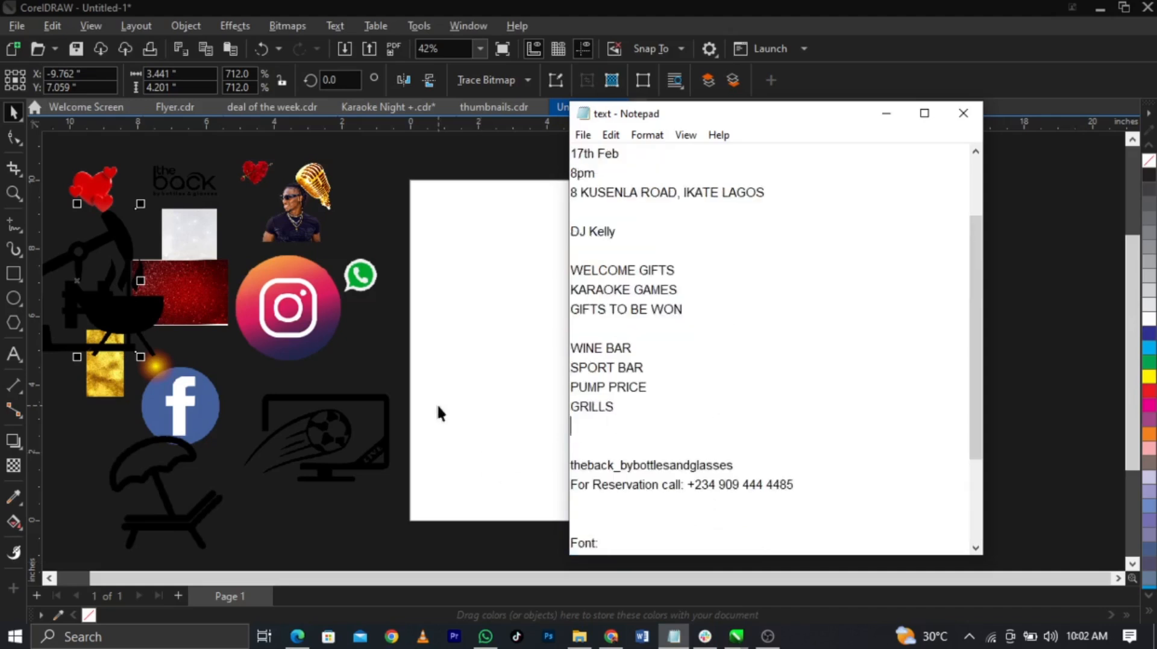
scroll(439, 413, "up", 2)
scroll(438, 412, "down", 3)
left_click(821, 380)
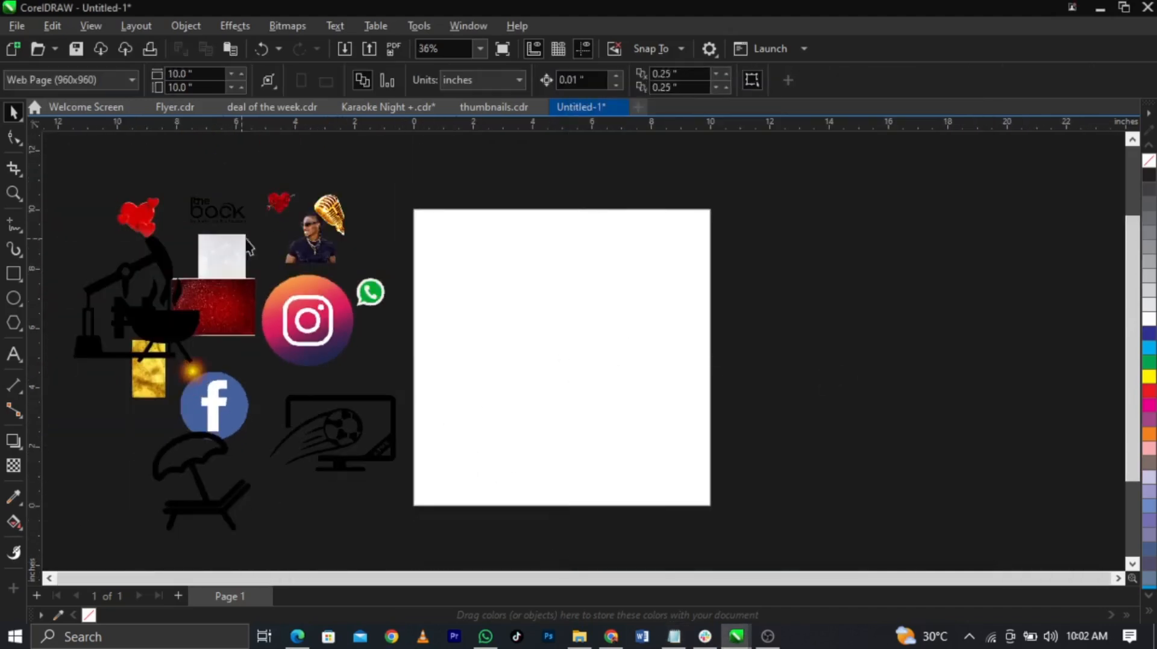
Step: Move and enlarge the glitter image on the page and PowerClip it inside the page rectangle
left_click_drag(250, 250, 609, 374)
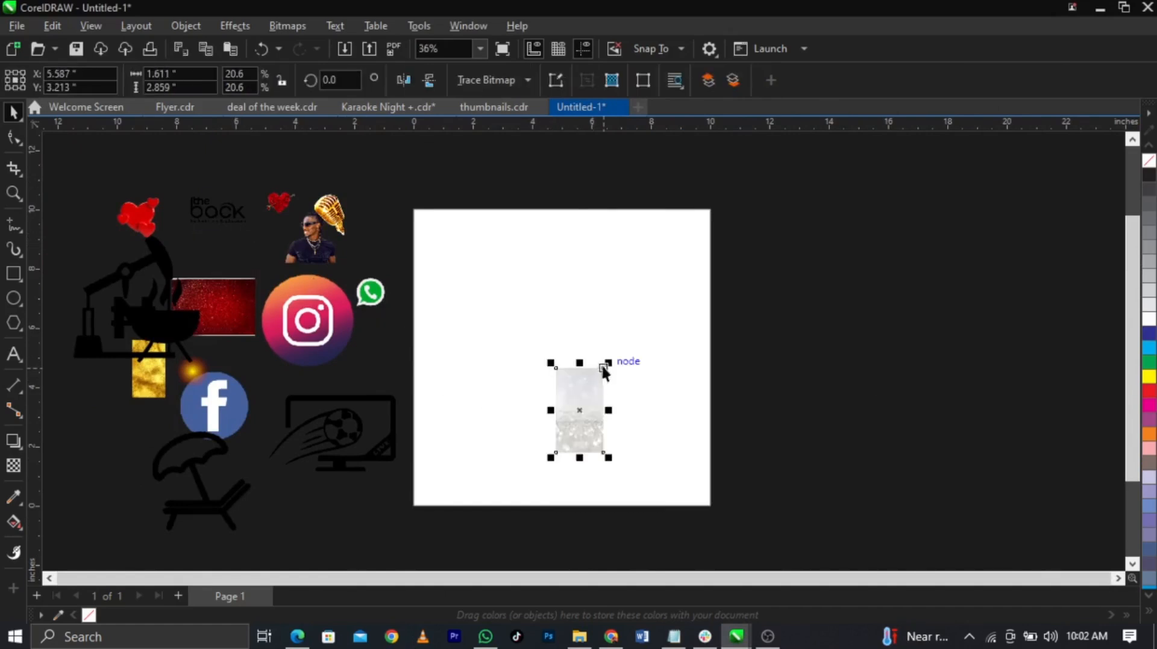
left_click_drag(715, 298, 867, 173)
left_click_drag(604, 330, 627, 366)
right_click(627, 366)
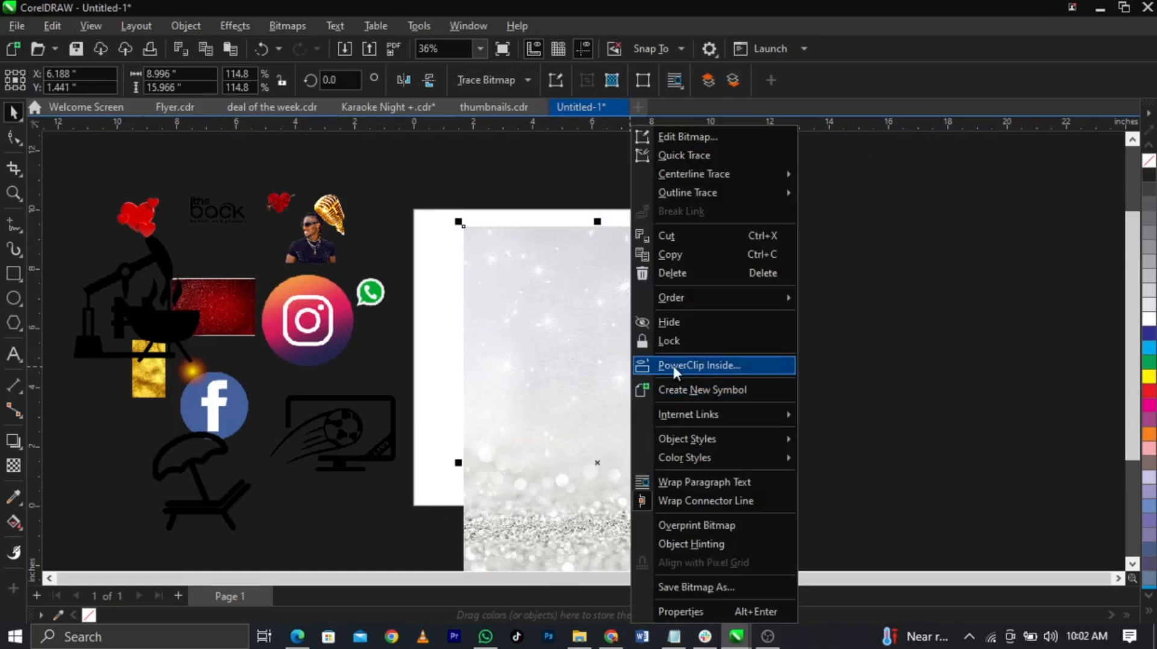
left_click(668, 365)
left_click(439, 368)
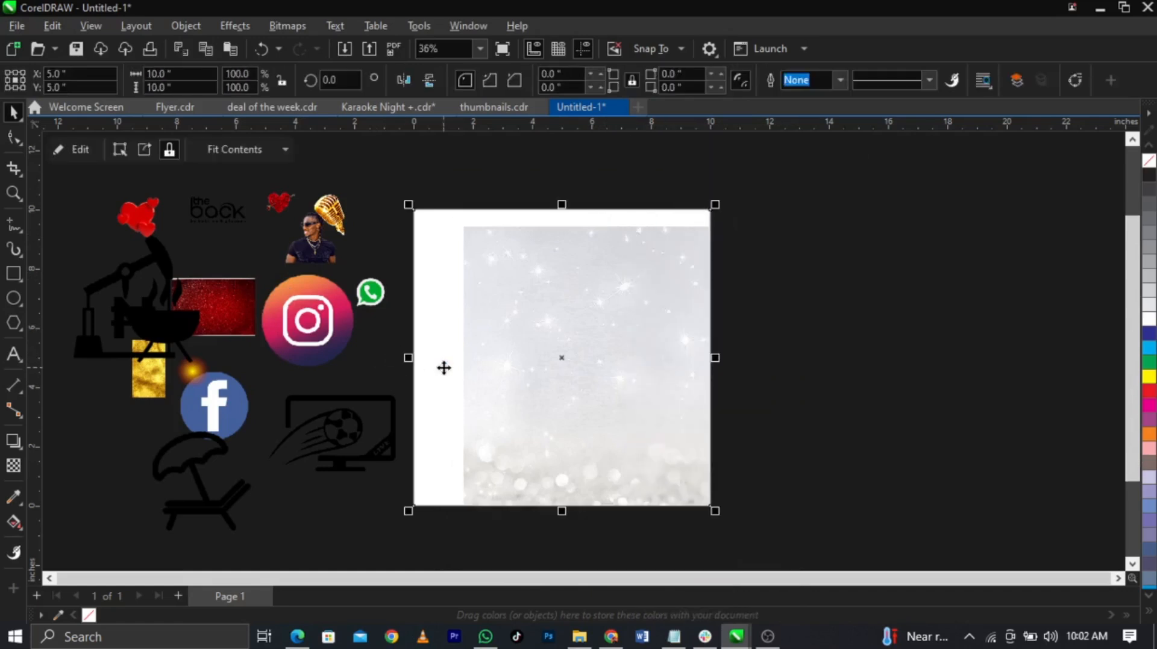
Step: Edit the PowerClip contents, enlarging the glitter image to 140.8% so it covers the square
right_click(630, 361)
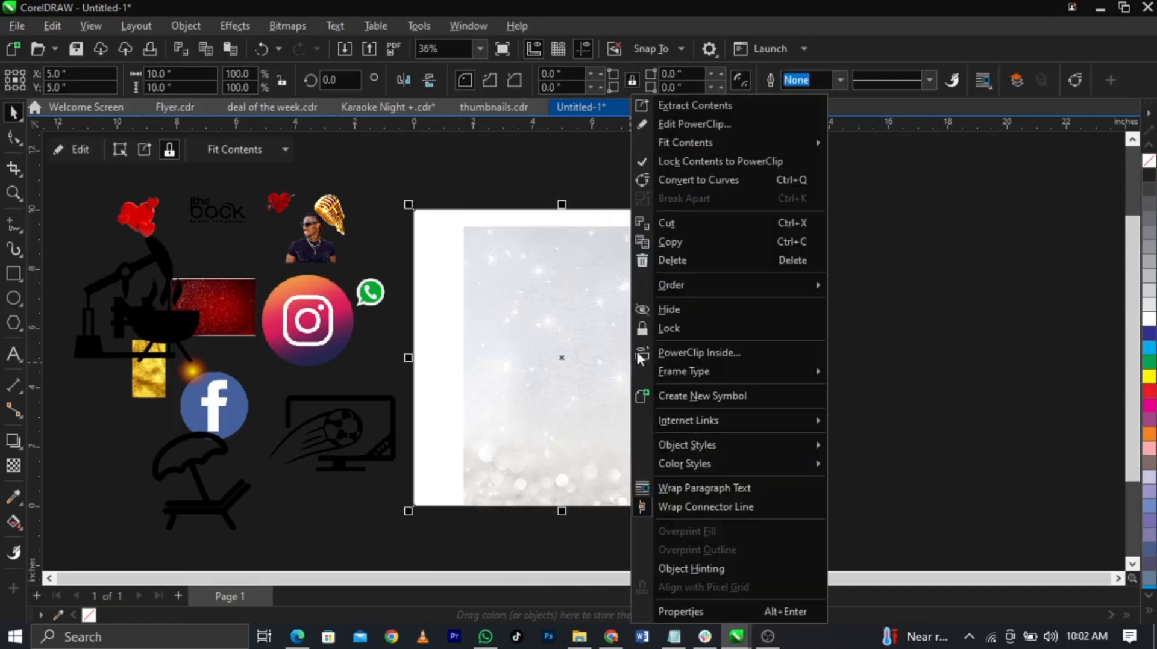
left_click(740, 132)
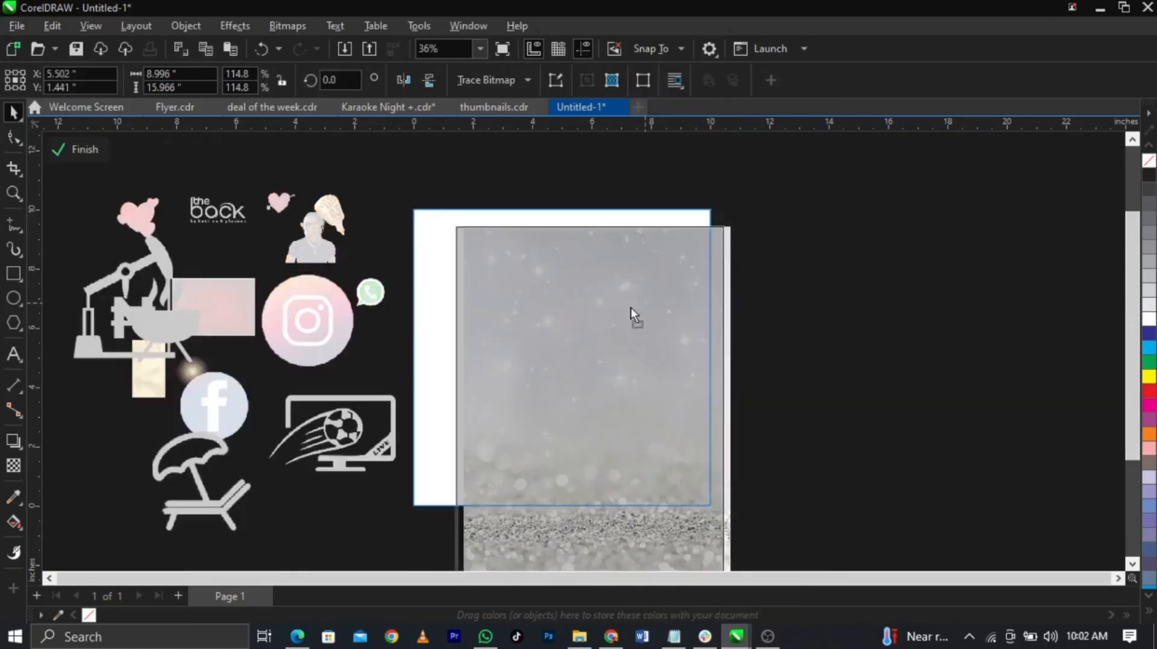
left_click_drag(703, 223, 733, 168)
left_click_drag(650, 334, 650, 326)
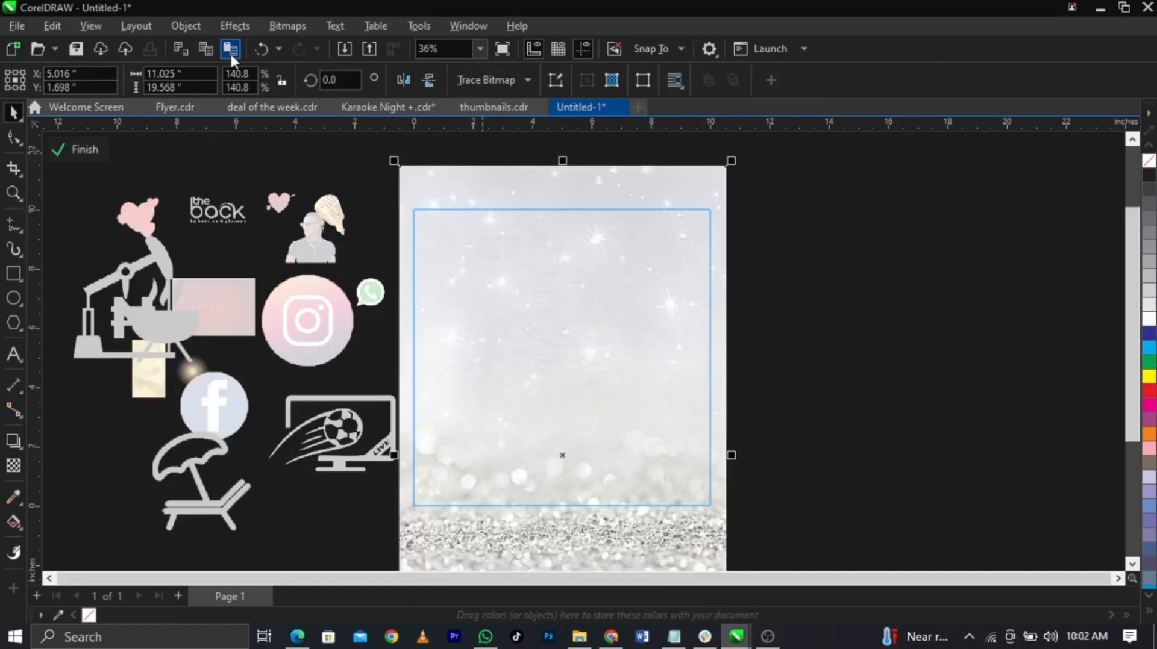
Step: Apply a 3.4-pixel Gaussian Blur to the glitter background image
left_click(235, 26)
mouse_move(280, 110)
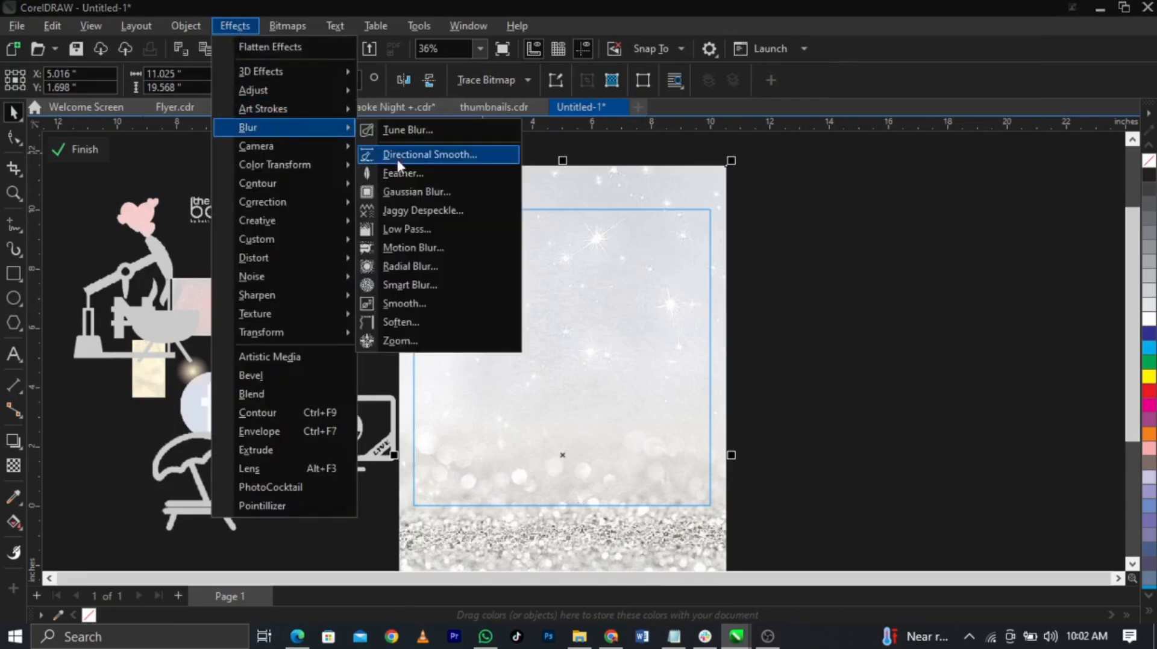
left_click(418, 192)
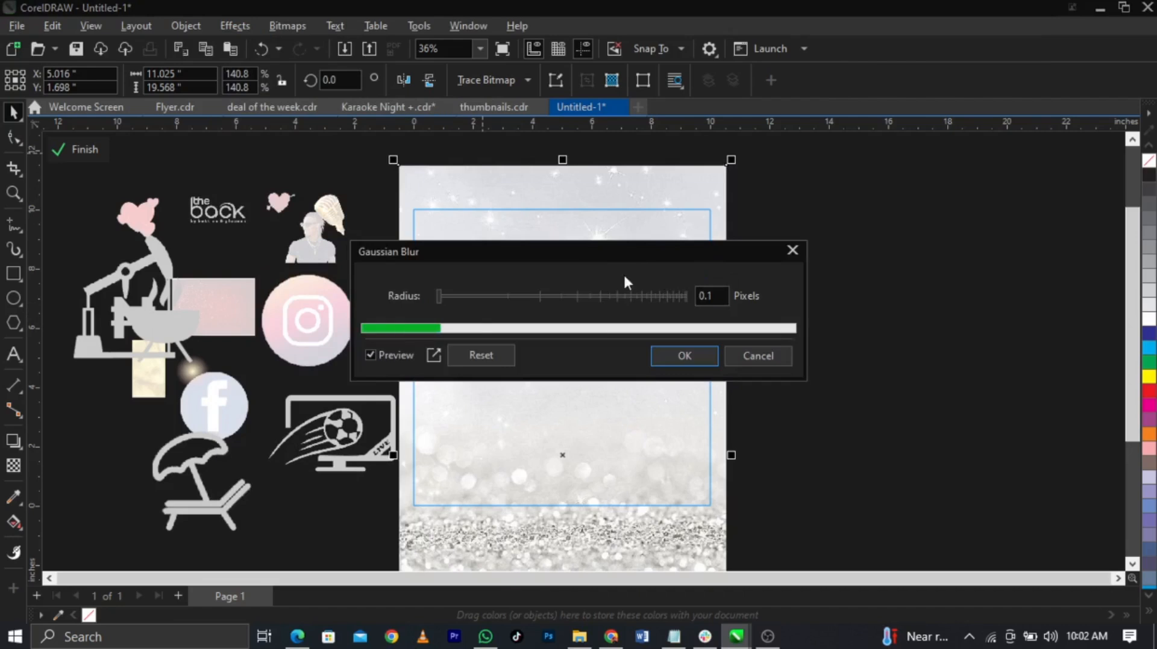
left_click_drag(627, 258, 965, 234)
left_click(853, 262)
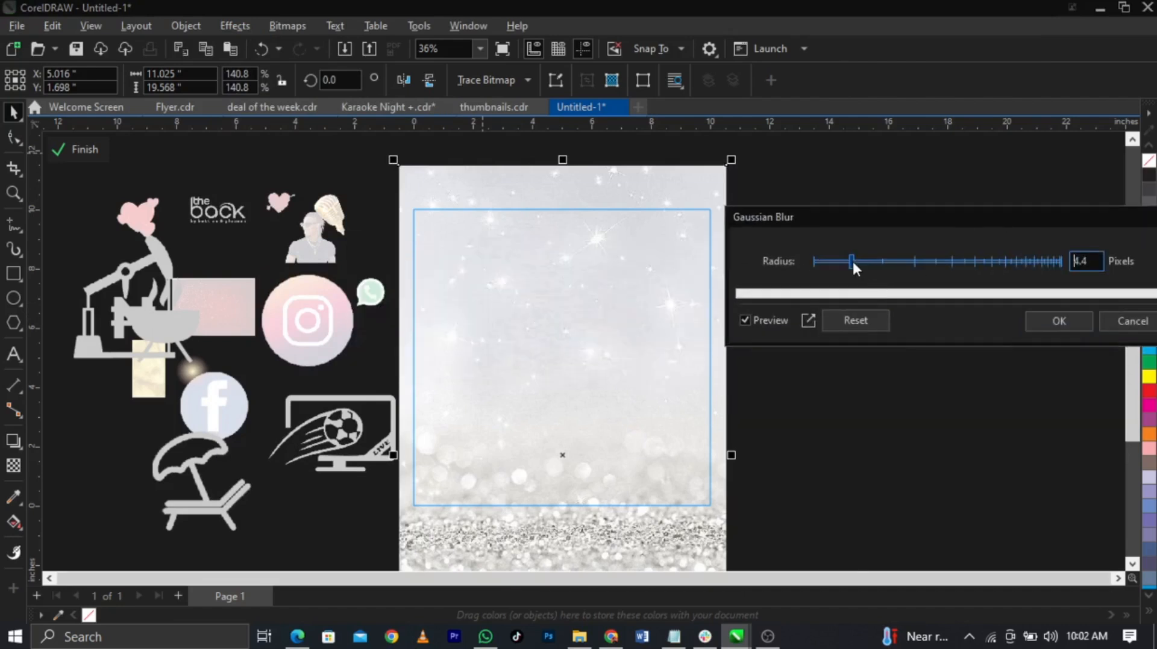
left_click_drag(853, 263, 844, 264)
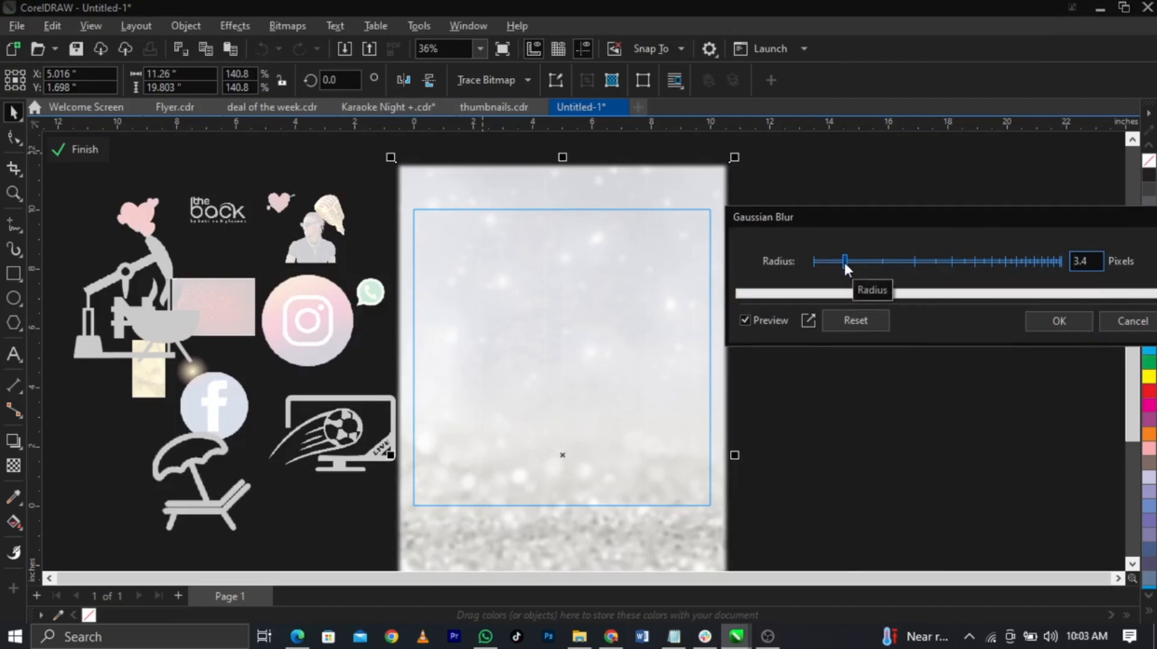
left_click(1059, 322)
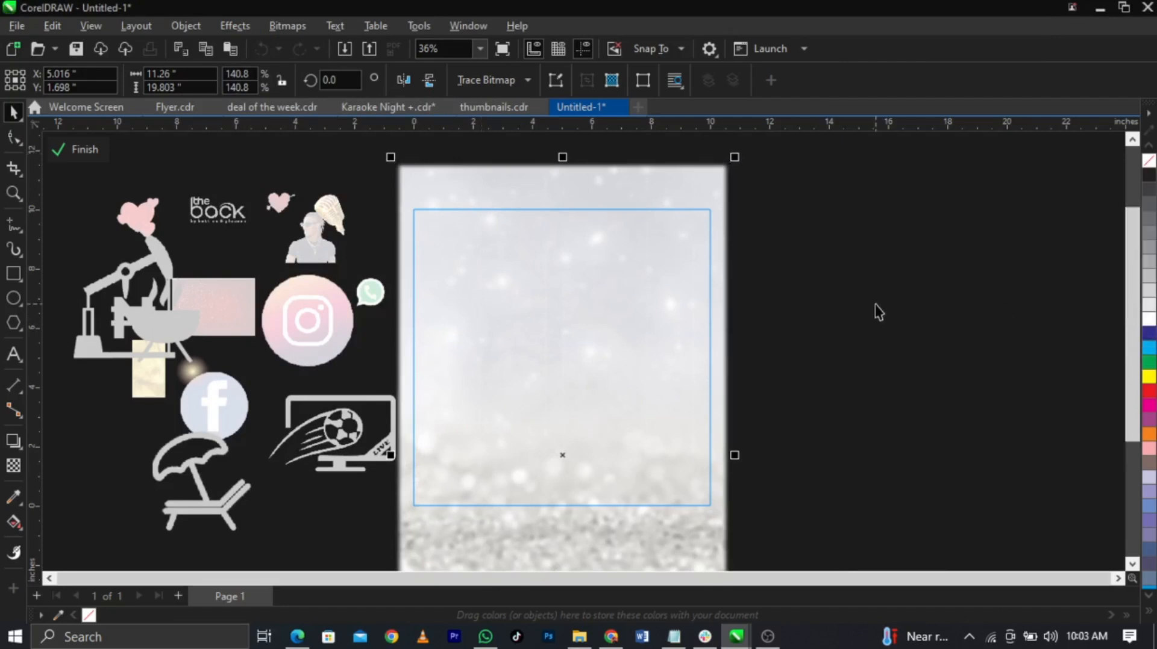
Step: Finish editing the PowerClip contents and deselect the background
left_click(85, 151)
left_click(778, 330)
scroll(511, 313, "down", 2)
scroll(372, 372, "up", 2)
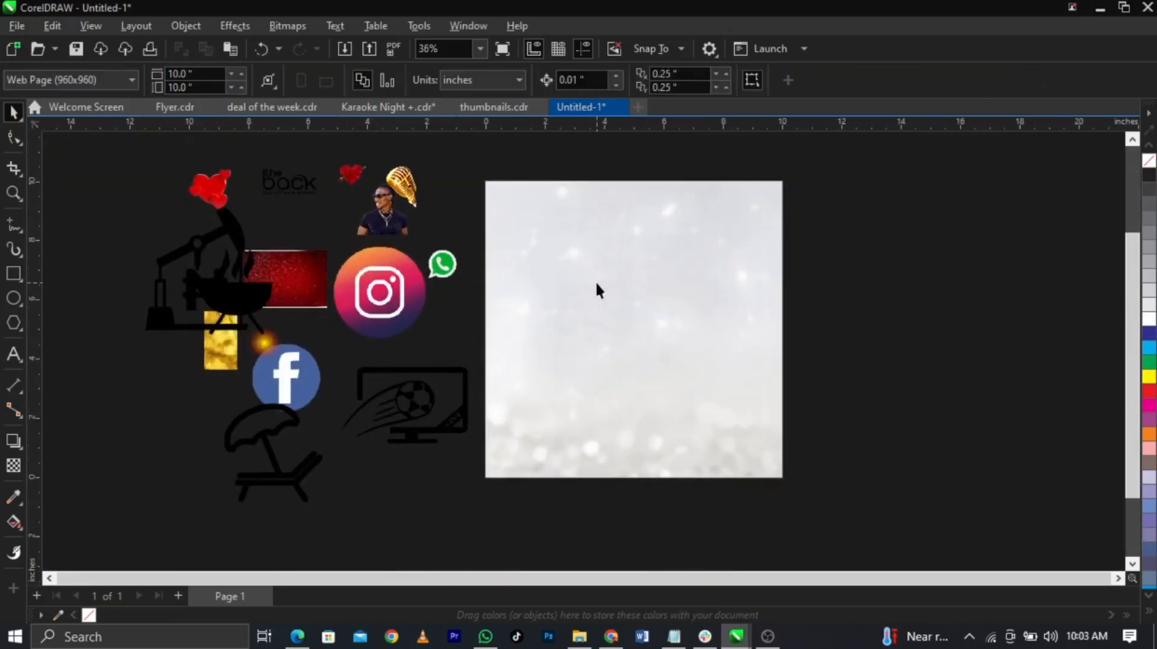
Step: Place the red rose heart in the upper middle of the glitter page, enlarged to about 50.6%
scroll(597, 283, "up", 1)
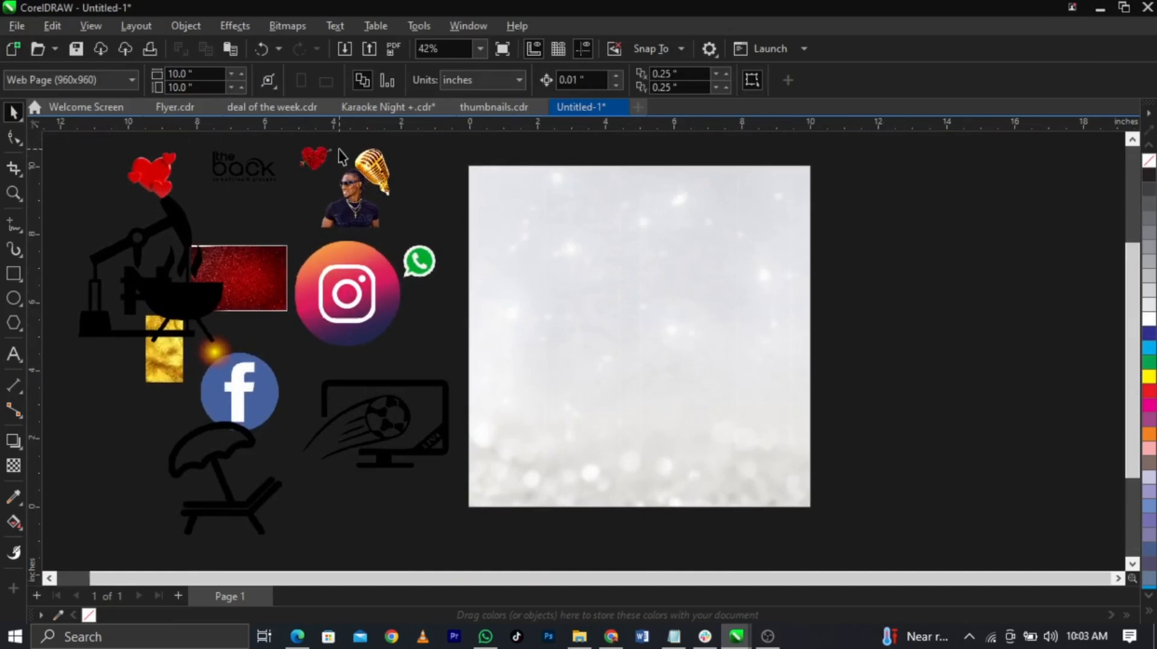
left_click_drag(431, 295, 714, 256)
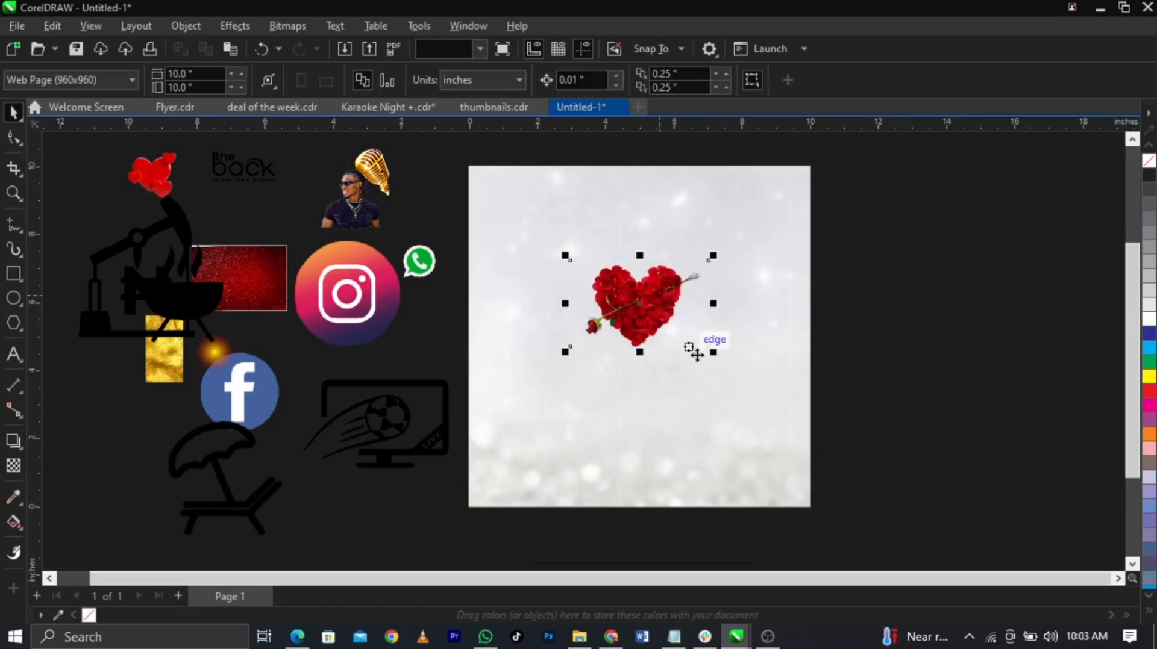
left_click_drag(714, 352, 722, 365)
left_click(1028, 291)
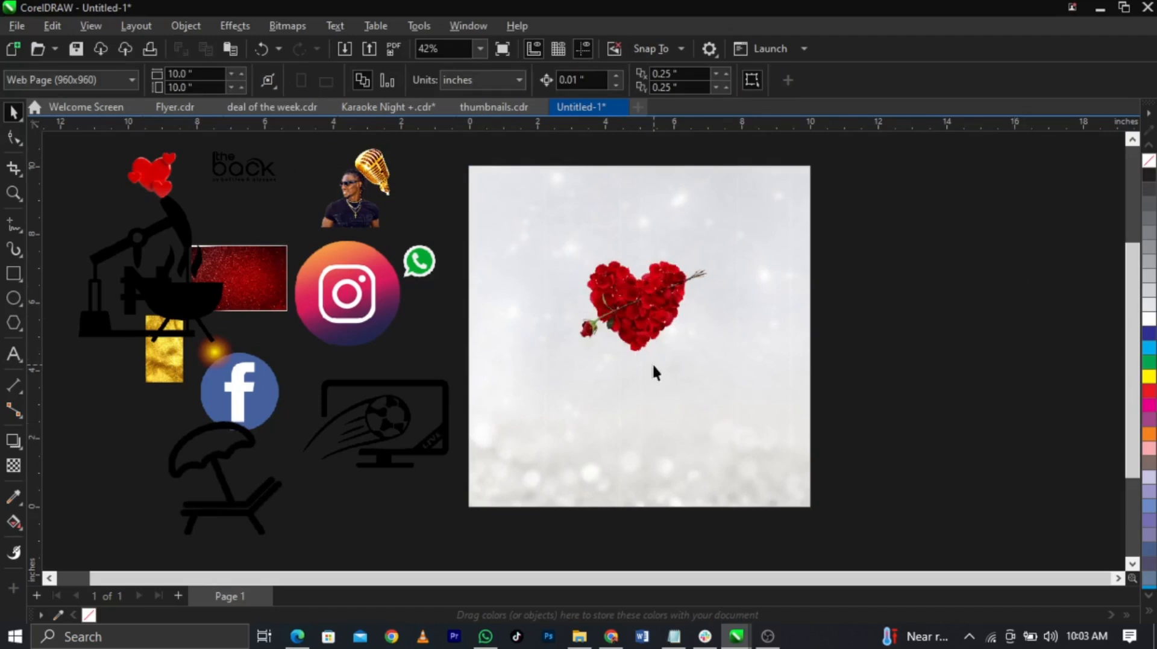
scroll(655, 374, "up", 2)
left_click(14, 273)
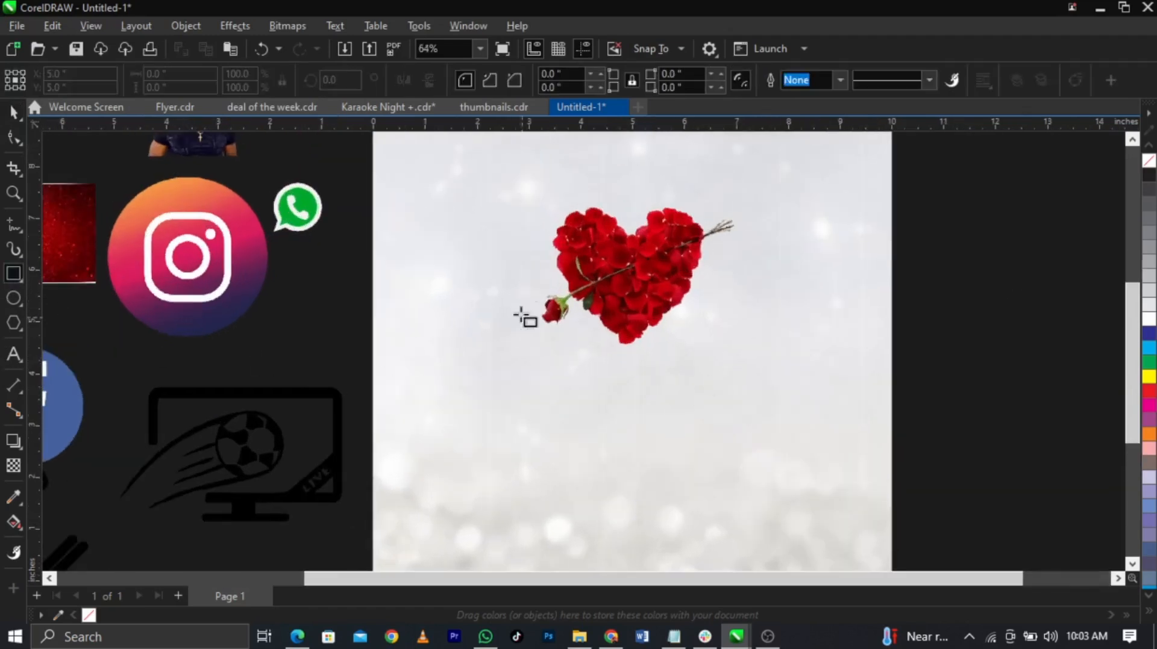
Step: Draw a black-filled rectangle of about 5.279 × 1.585 inches below the rose heart
left_click_drag(500, 292, 774, 374)
key("space")
left_click(741, 391, "shift")
left_click(715, 322)
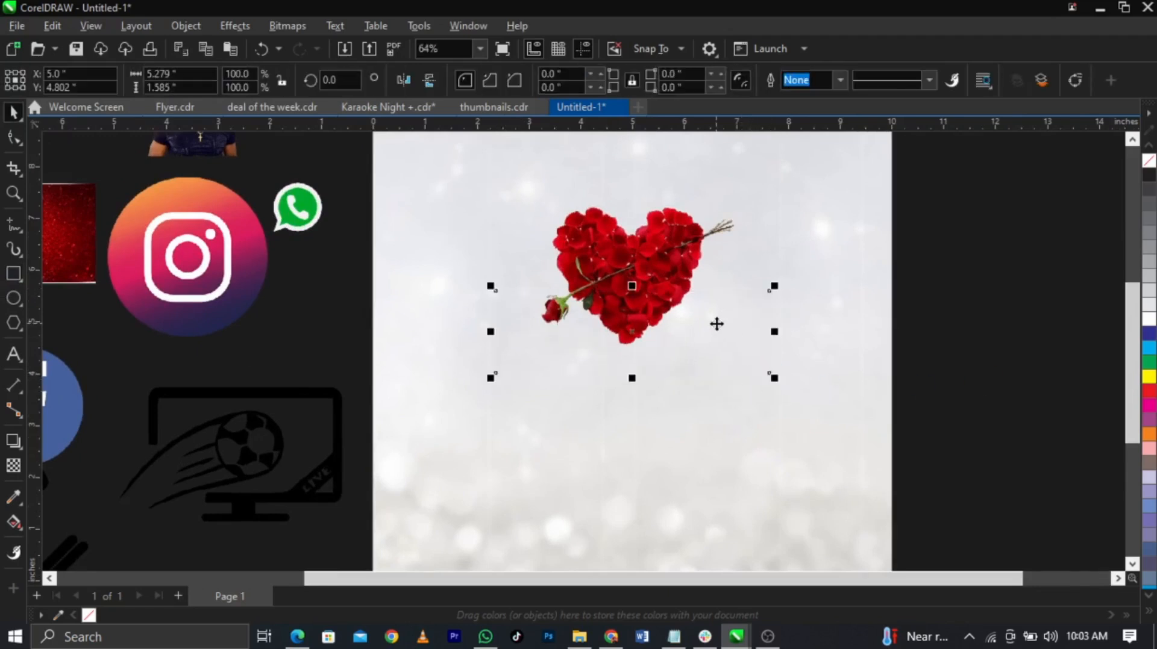
left_click(1149, 175)
left_click_drag(671, 328, 674, 337)
scroll(720, 301, "up", 1)
scroll(589, 372, "up", 1)
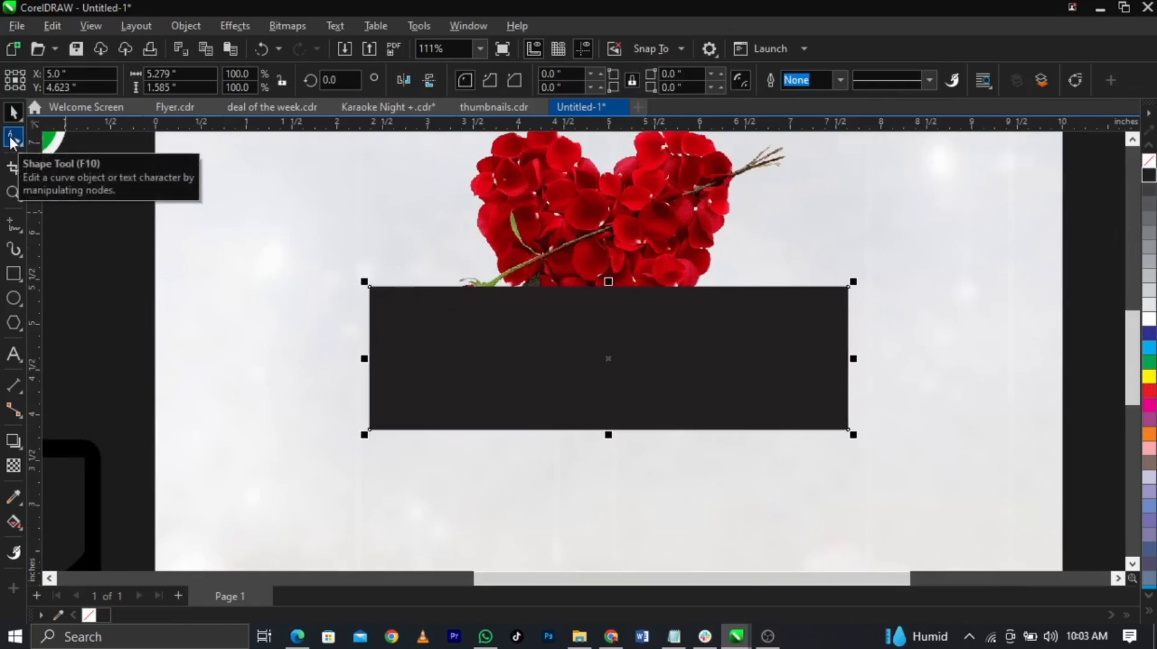
Step: Round the rectangle's corners to 0.153 inch, remove its fill and give it a thin black outline
left_click(12, 140)
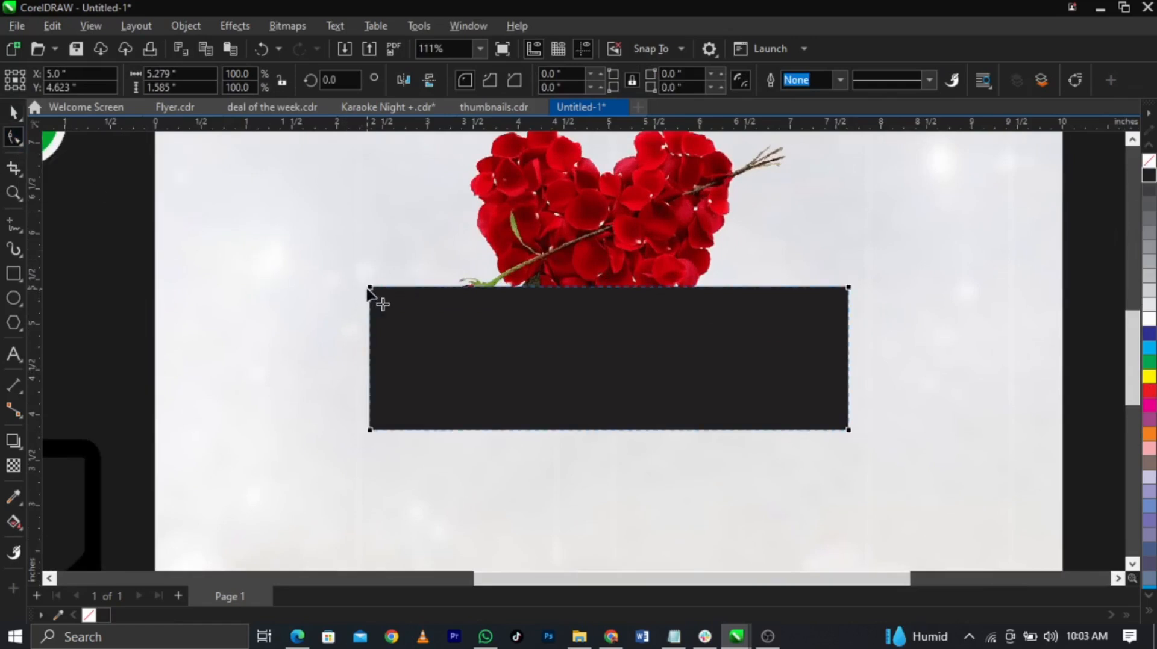
scroll(368, 289, "up", 3)
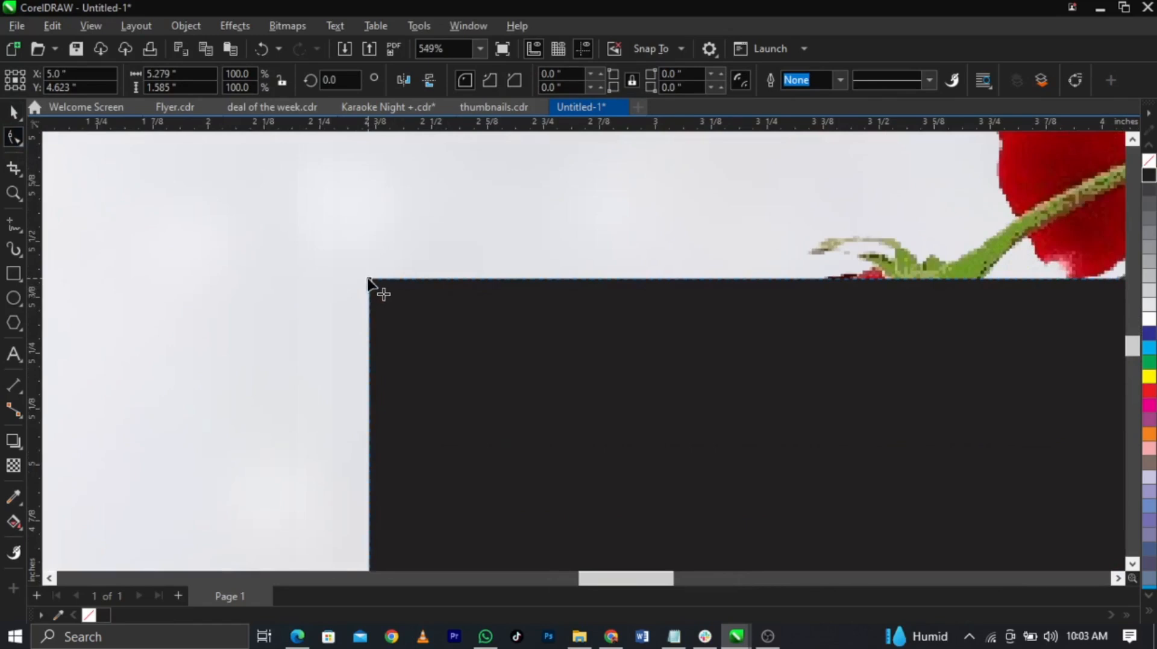
left_click_drag(367, 279, 370, 316)
scroll(380, 326, "down", 4)
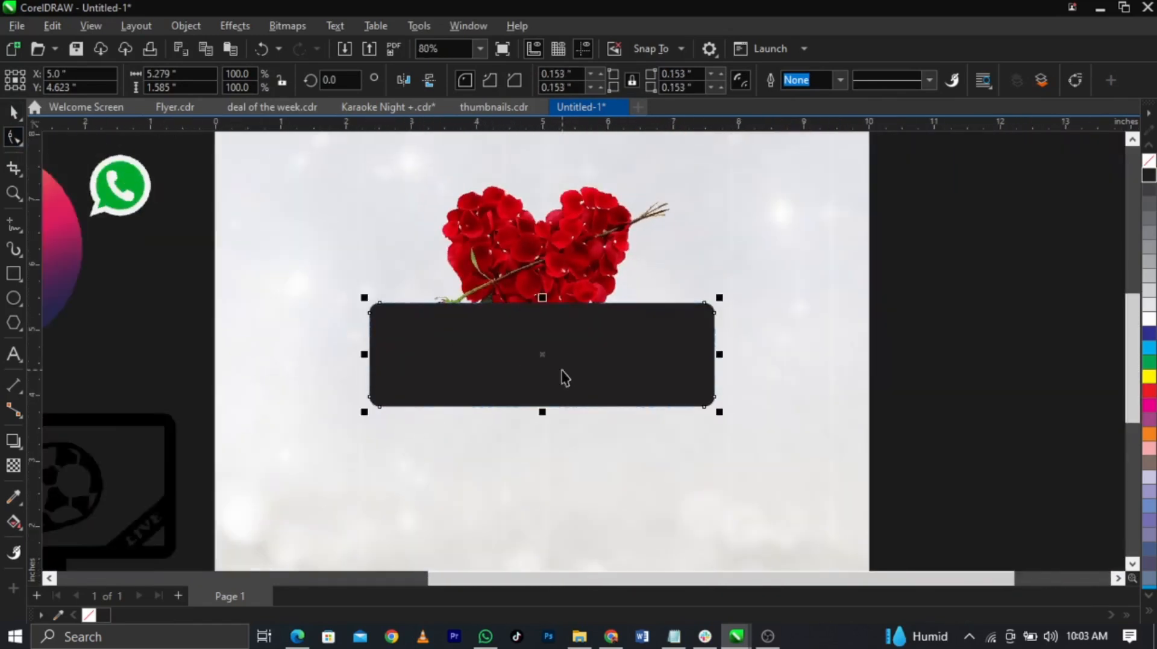
key("space")
scroll(561, 374, "up", 2)
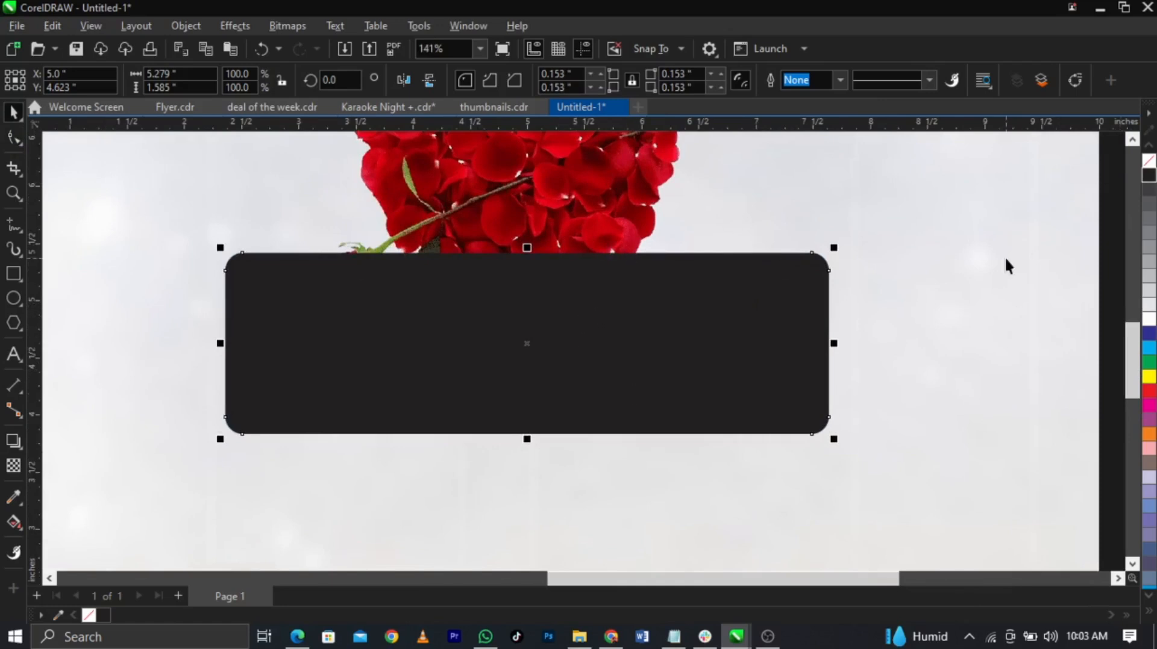
left_click(1148, 199)
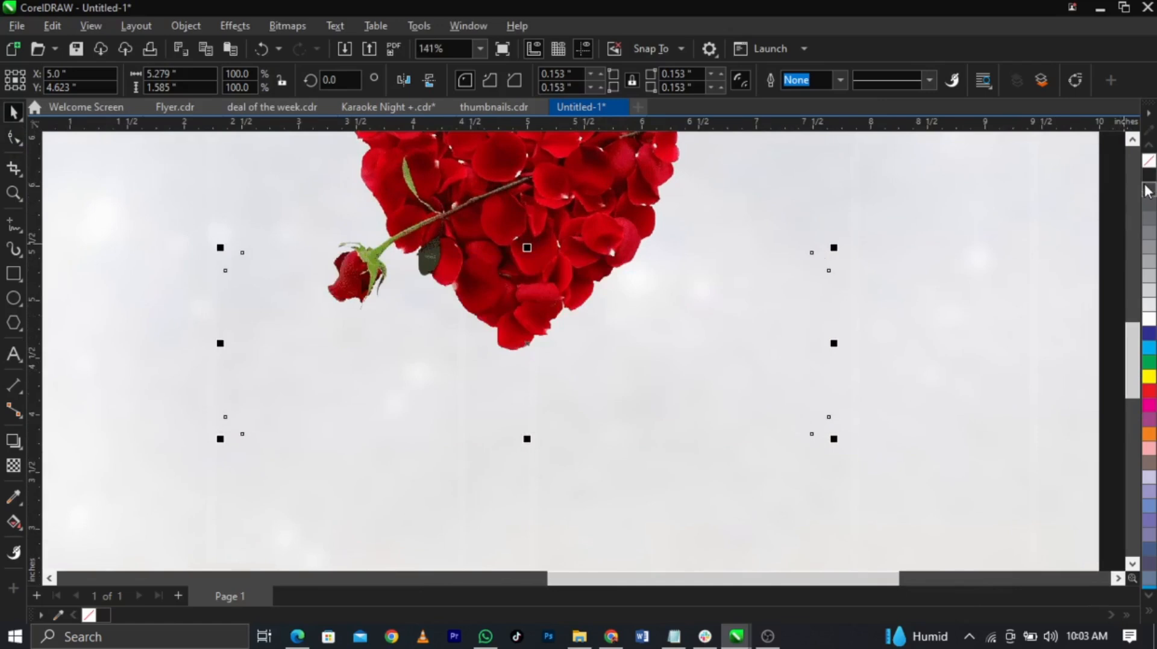
right_click(1147, 181)
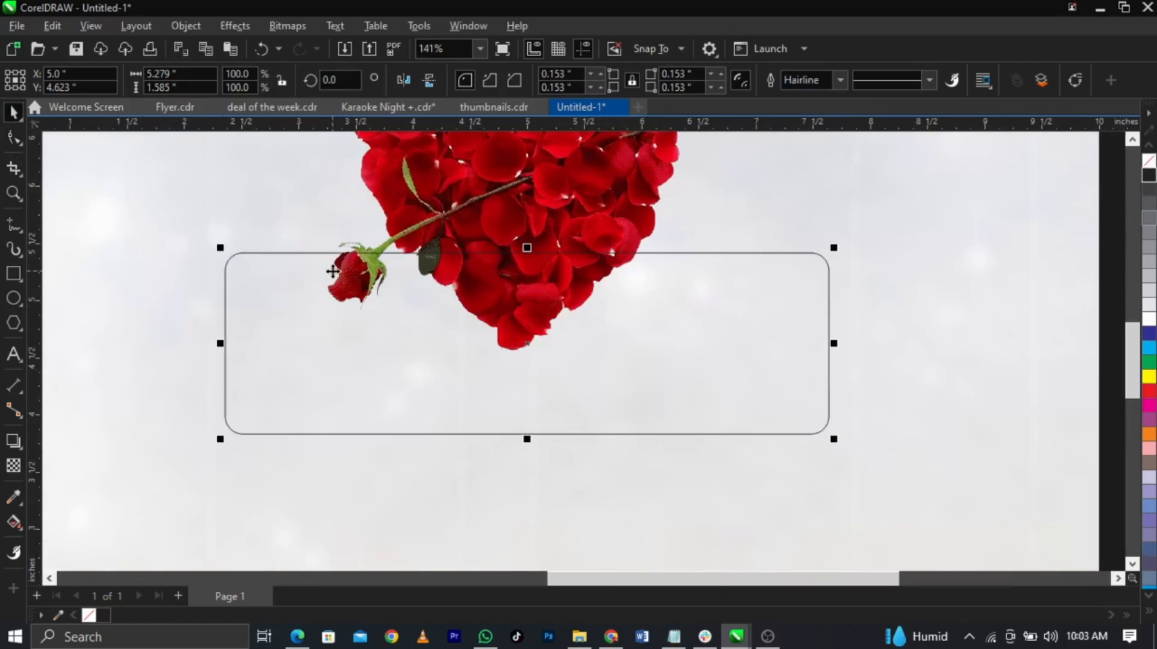
Step: Apply an inside contour to the rounded rectangle
left_click(21, 447)
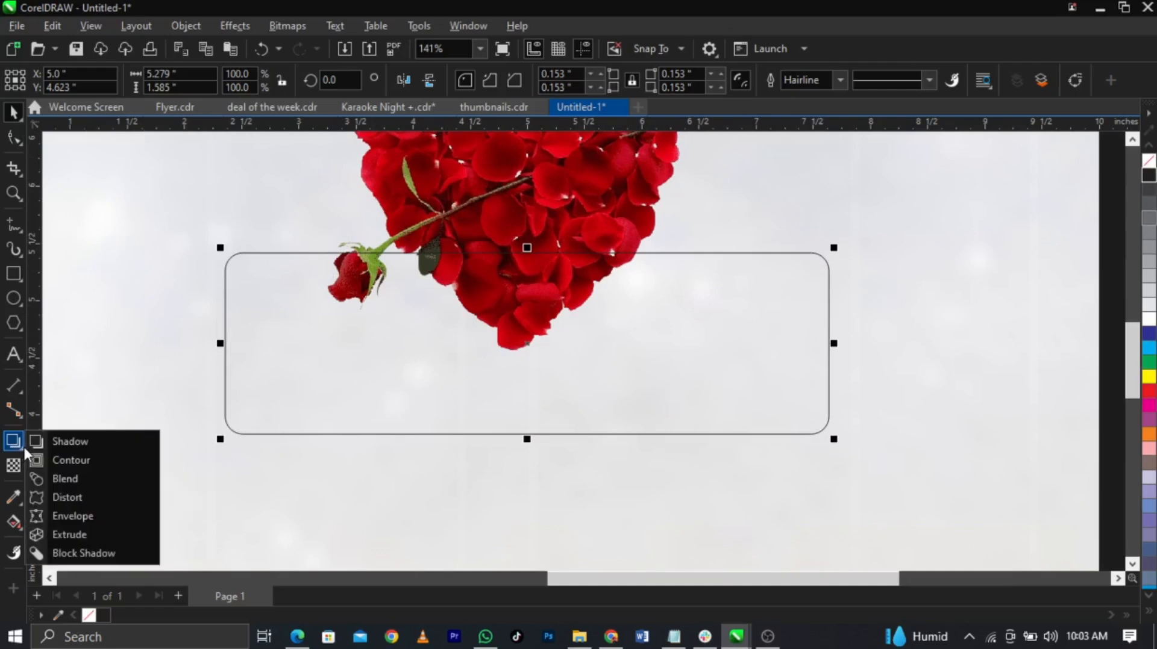
left_click(56, 460)
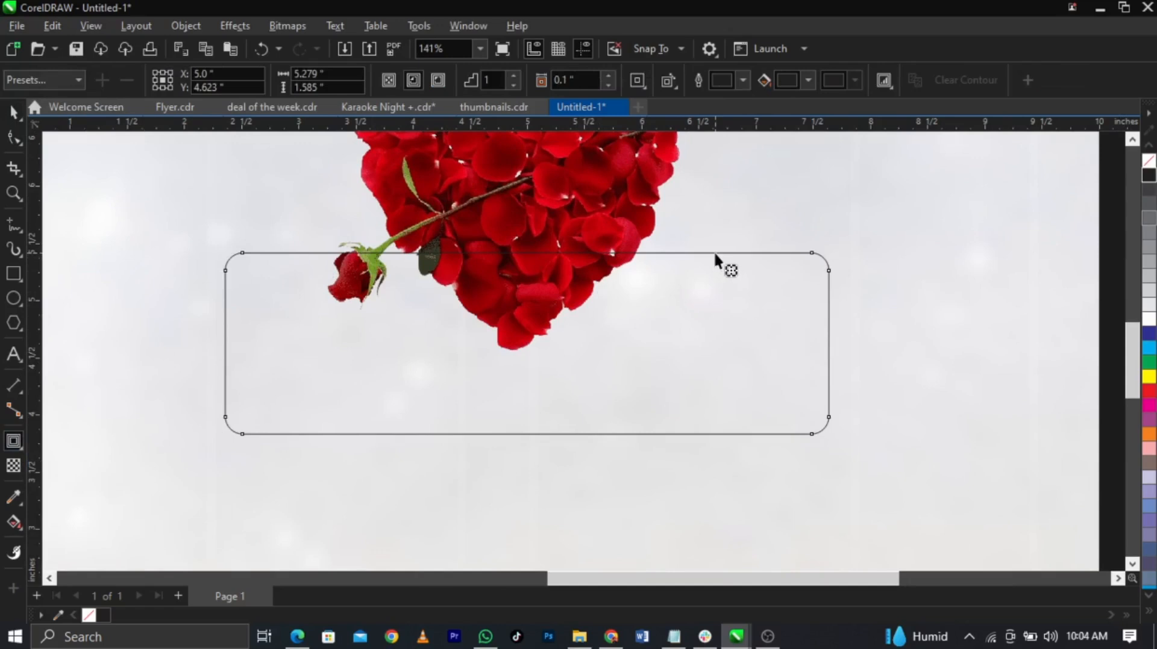
left_click_drag(715, 257, 715, 266)
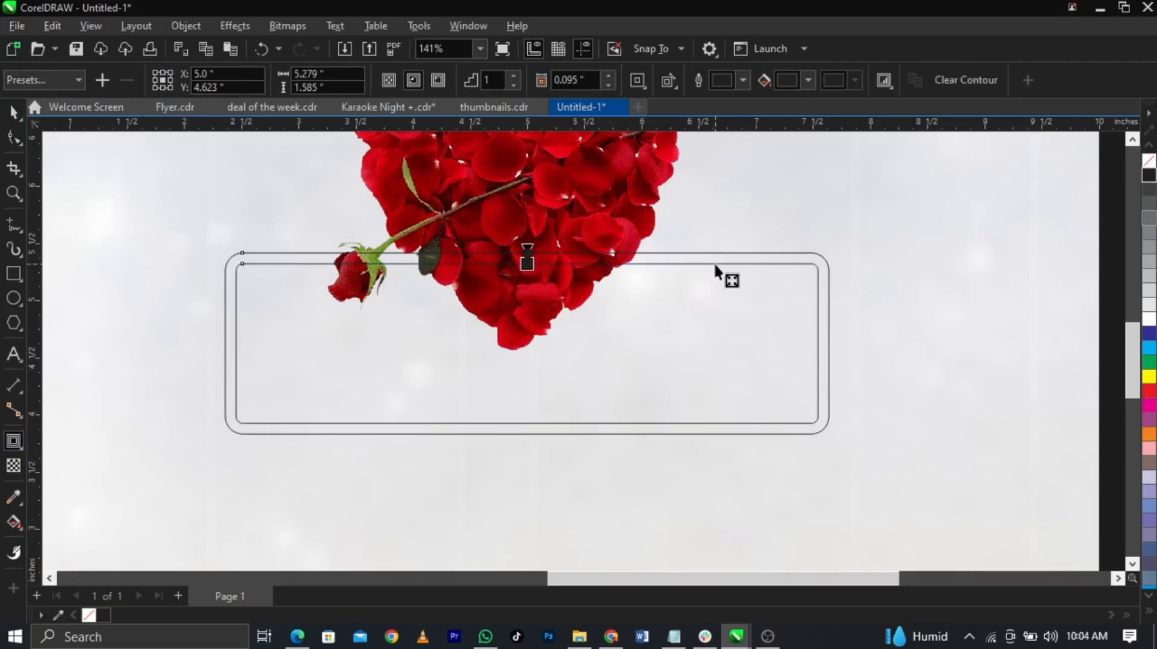
key("space")
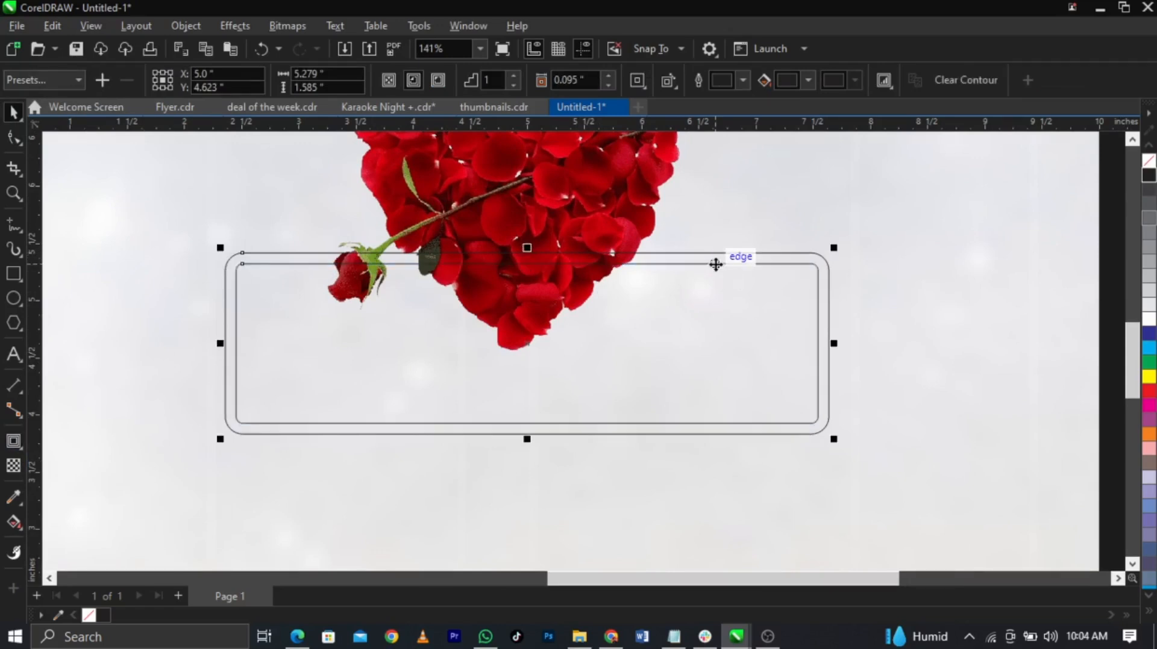
left_click(902, 286)
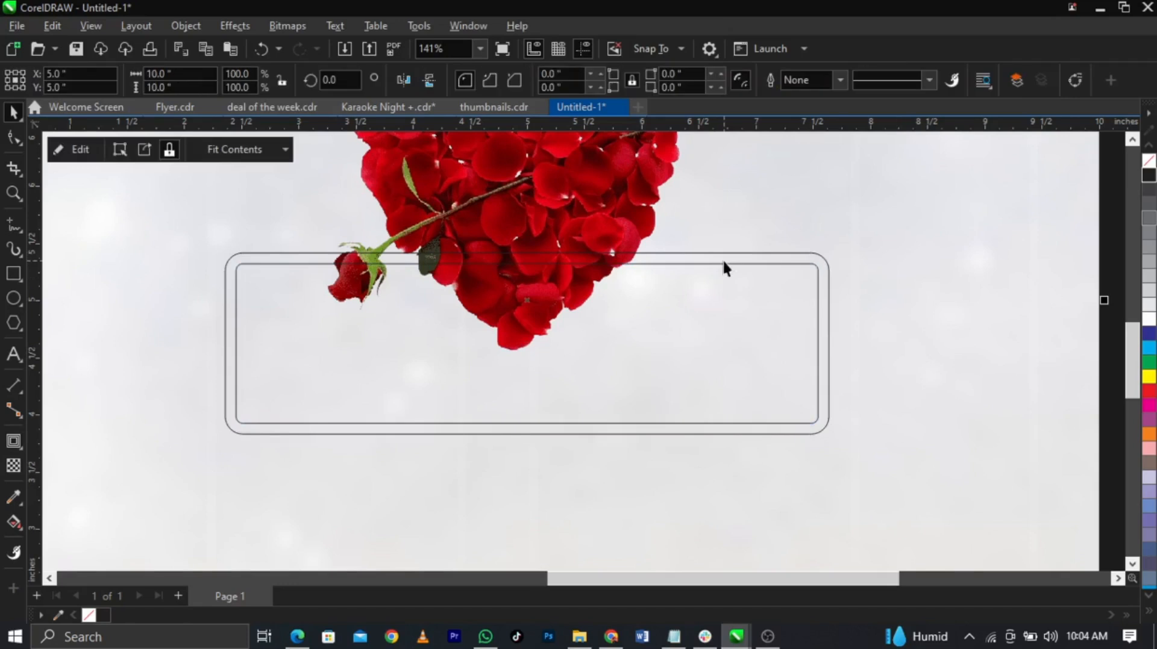
left_click(723, 262)
right_click(773, 256)
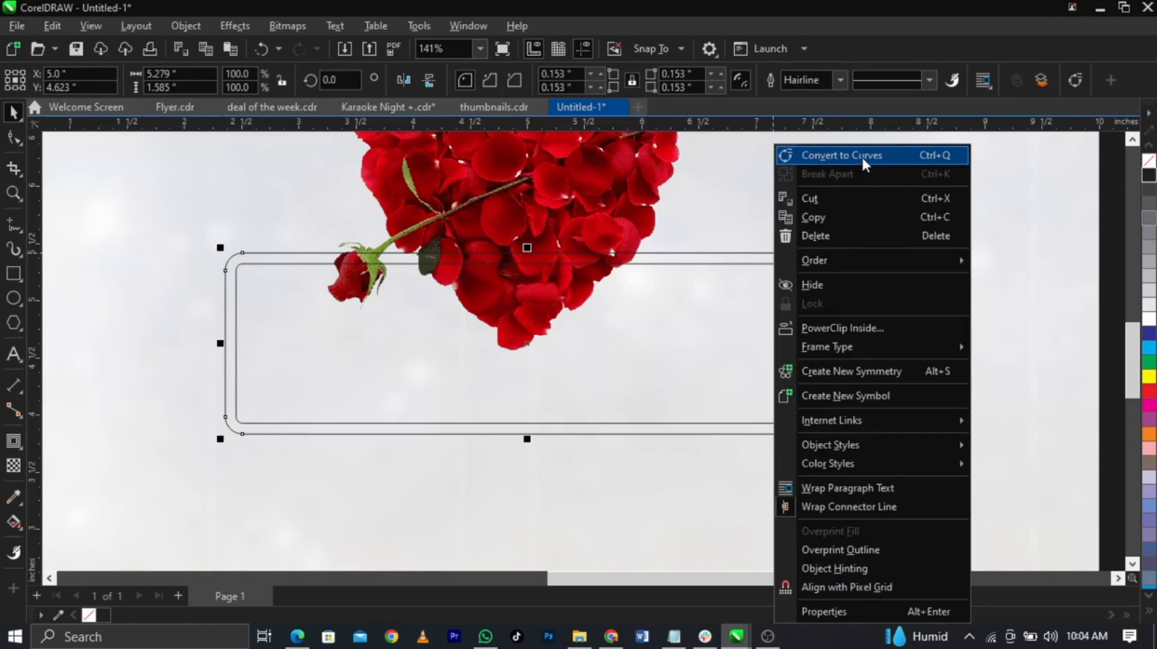
left_click(727, 272)
Step: Replace it with an outside contour 0.113 inch away, making a 5.505 × 1.811 inch double border
left_click(893, 274)
left_click(824, 277)
right_click(825, 283)
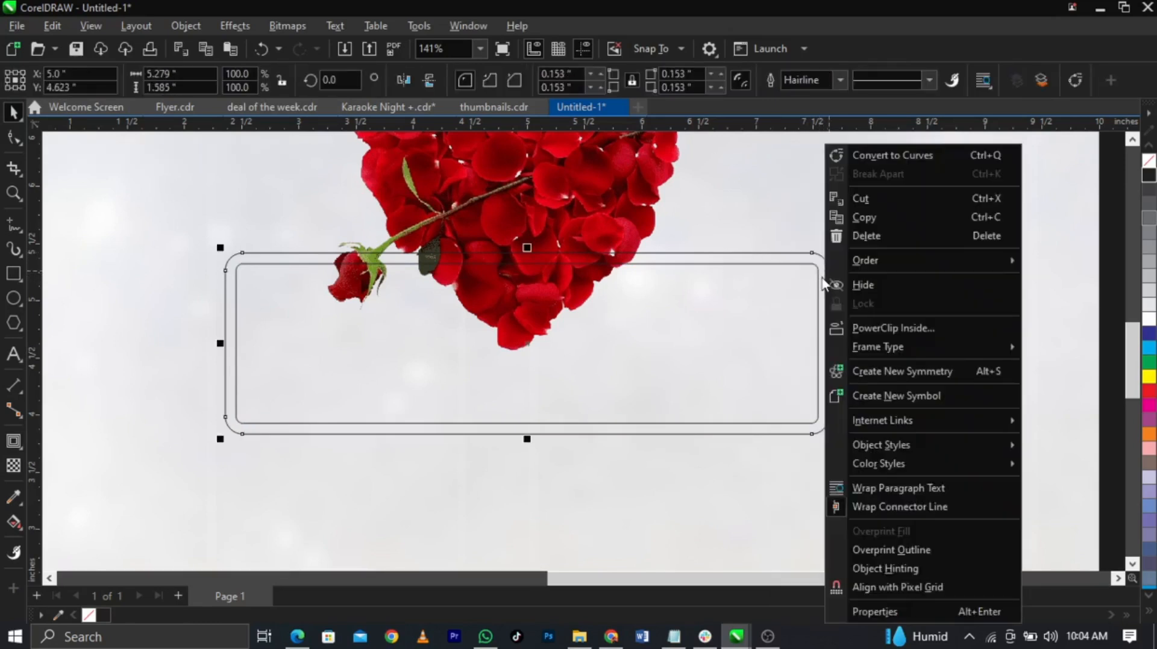
left_click(809, 274)
left_click_drag(808, 275, 818, 325)
key("ctrl+z")
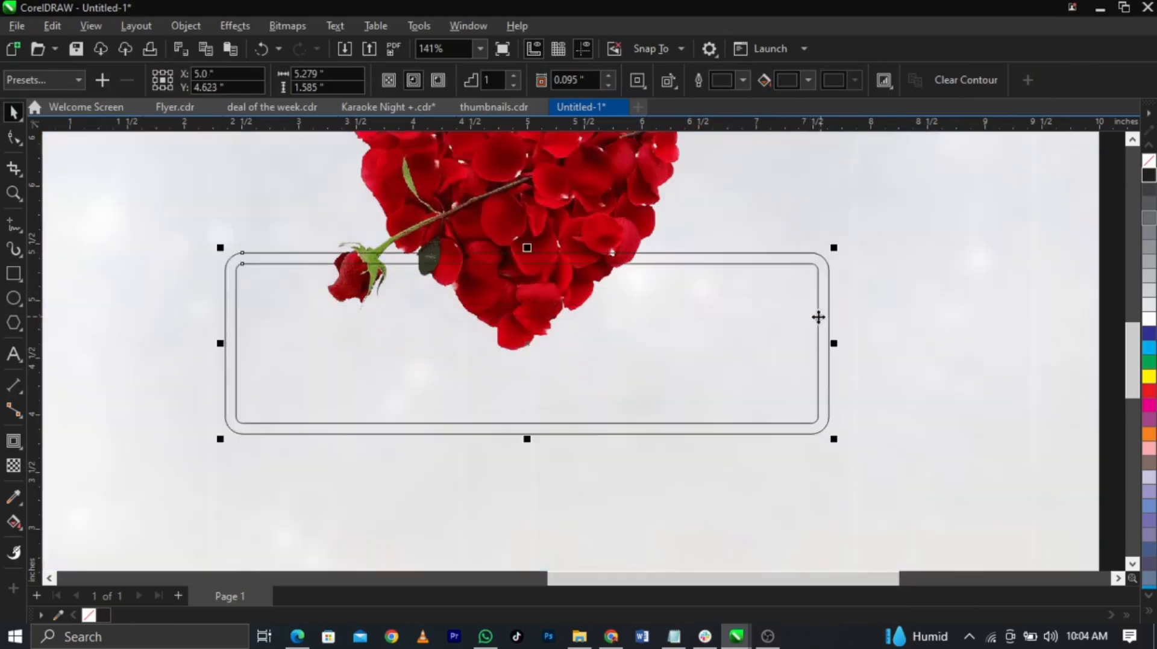
key("ctrl+z")
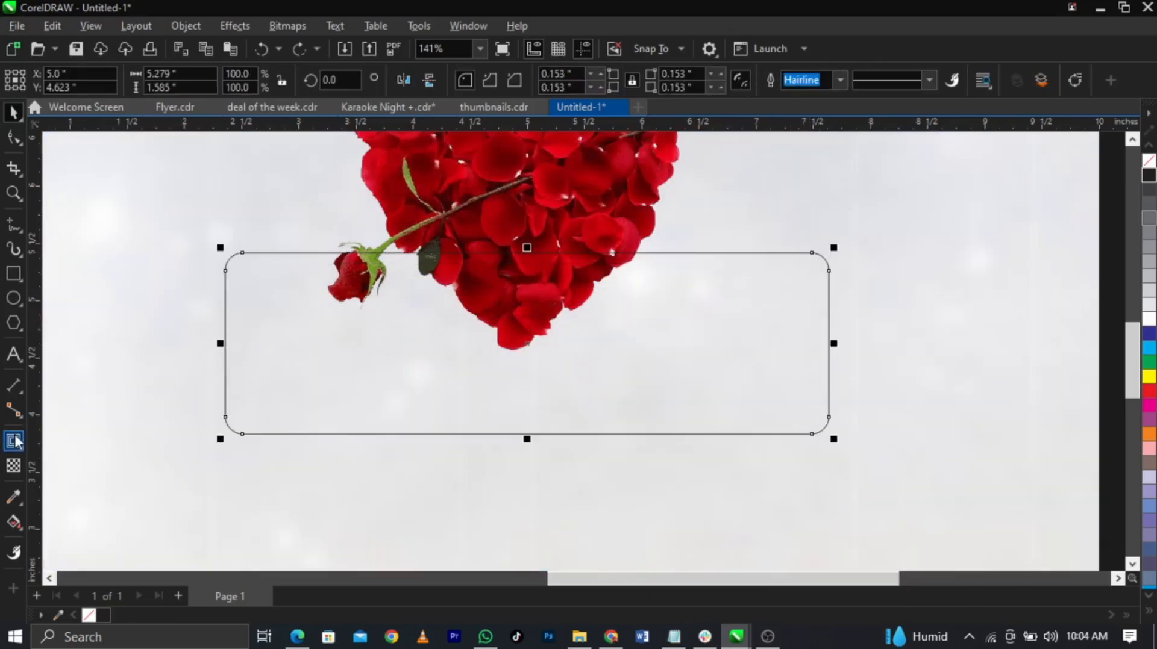
left_click(15, 443)
mouse_move(808, 251)
left_mouse_down()
mouse_move(802, 238)
mouse_move(808, 245)
left_mouse_up()
key("space")
Step: Break the contour apart into separate rounded outlines
right_click(815, 252)
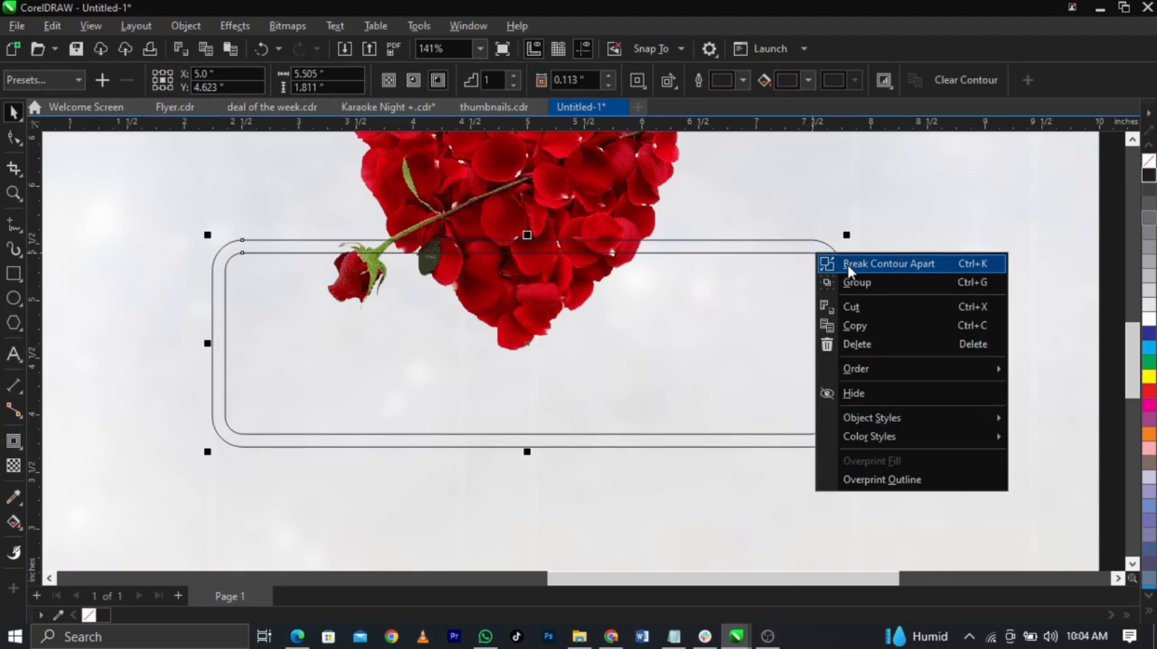
left_click(847, 263)
left_click_drag(730, 307, 692, 370)
key("ctrl+z")
scroll(774, 341, "down", 2)
left_click(862, 326)
scroll(469, 348, "down", 2)
left_click(852, 333)
Step: Move the red glitter and gold textures onto the page, with the red one below the frame's middle
left_click_drag(208, 274, 758, 382)
left_click_drag(114, 346, 696, 346)
scroll(581, 357, "up", 4)
left_click_drag(917, 441, 599, 453)
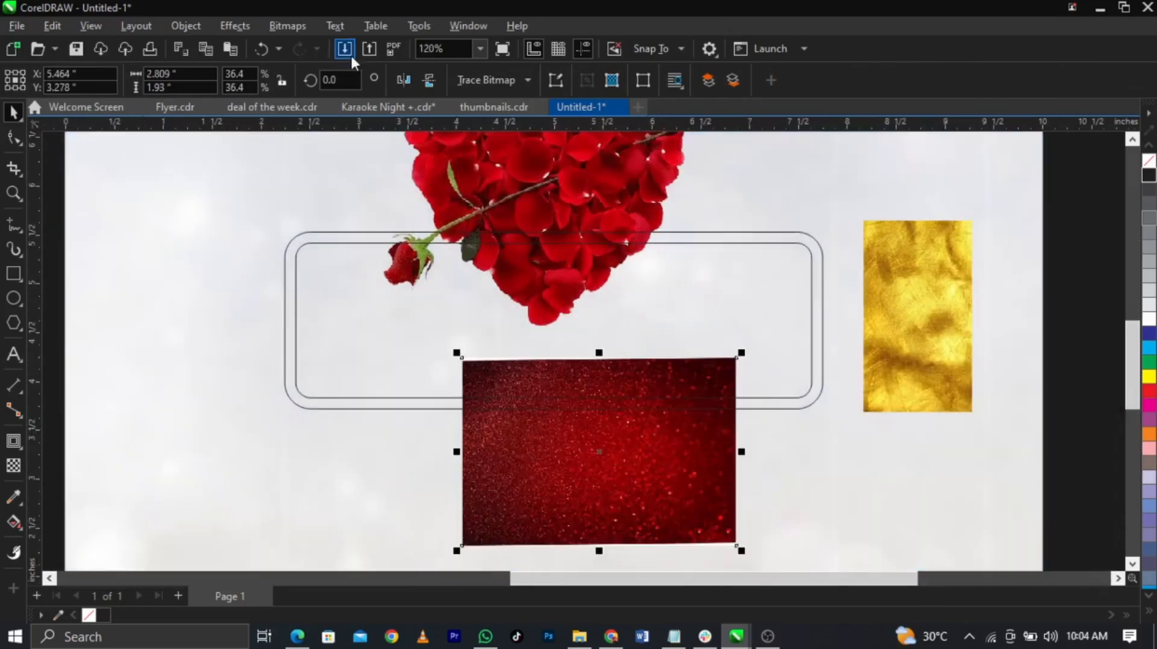
Step: Try an 8.0-pixel Gaussian Blur on the red texture, then cancel it
left_click(226, 26)
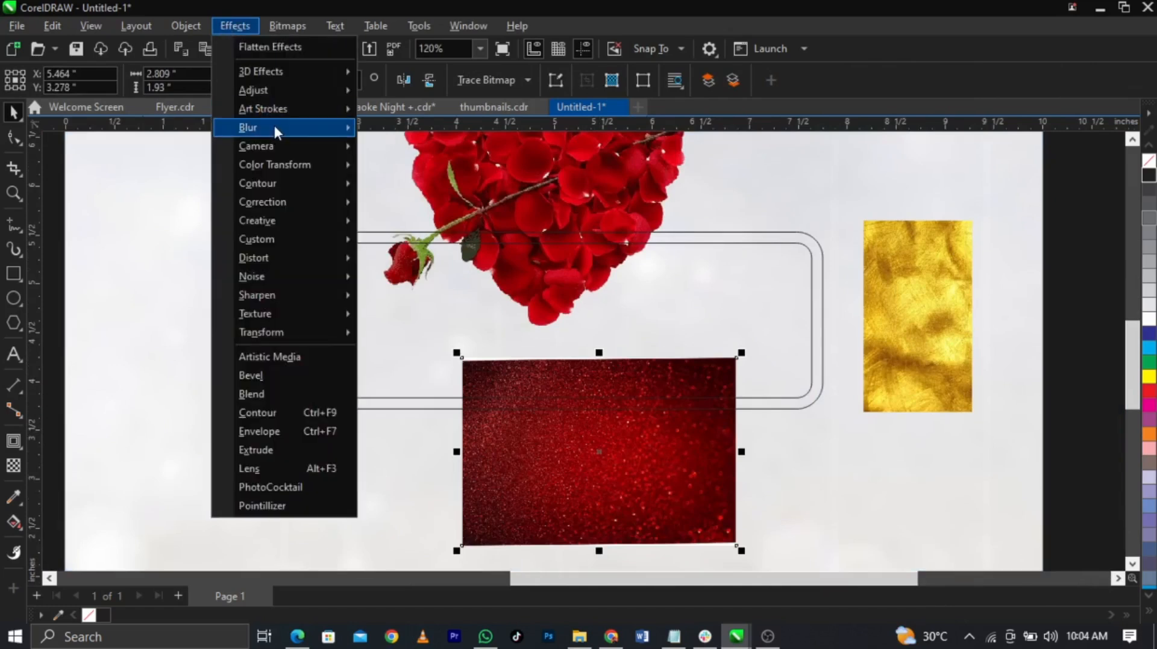
mouse_move(275, 131)
left_click(477, 192)
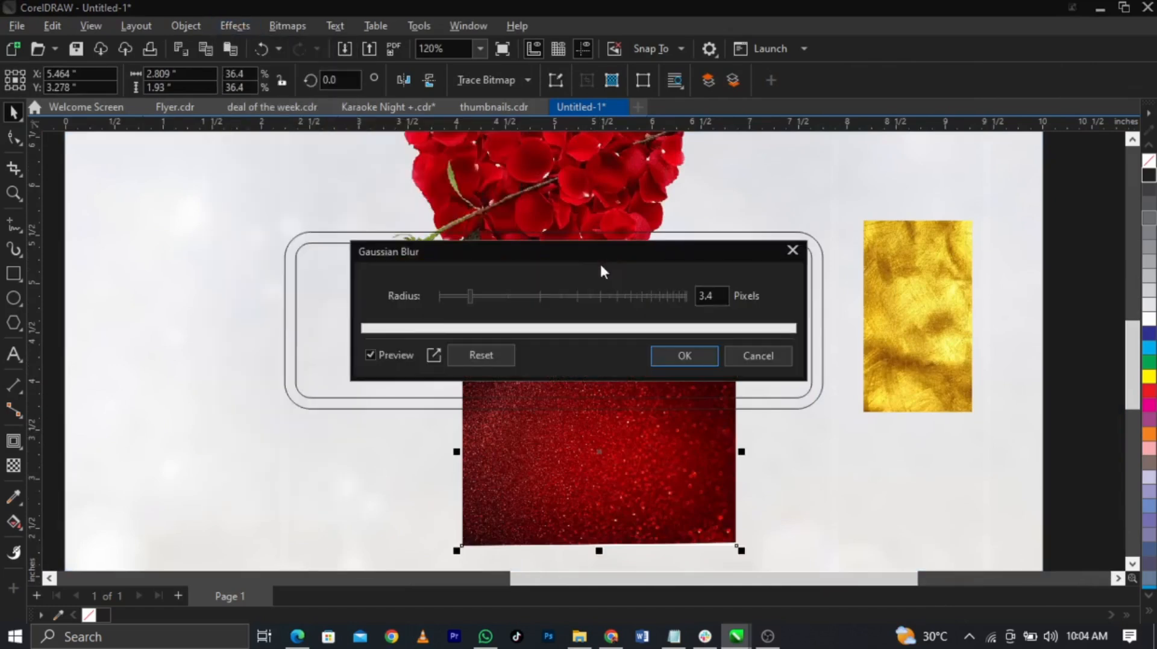
left_click_drag(599, 254, 665, 203)
left_click_drag(536, 245, 567, 245)
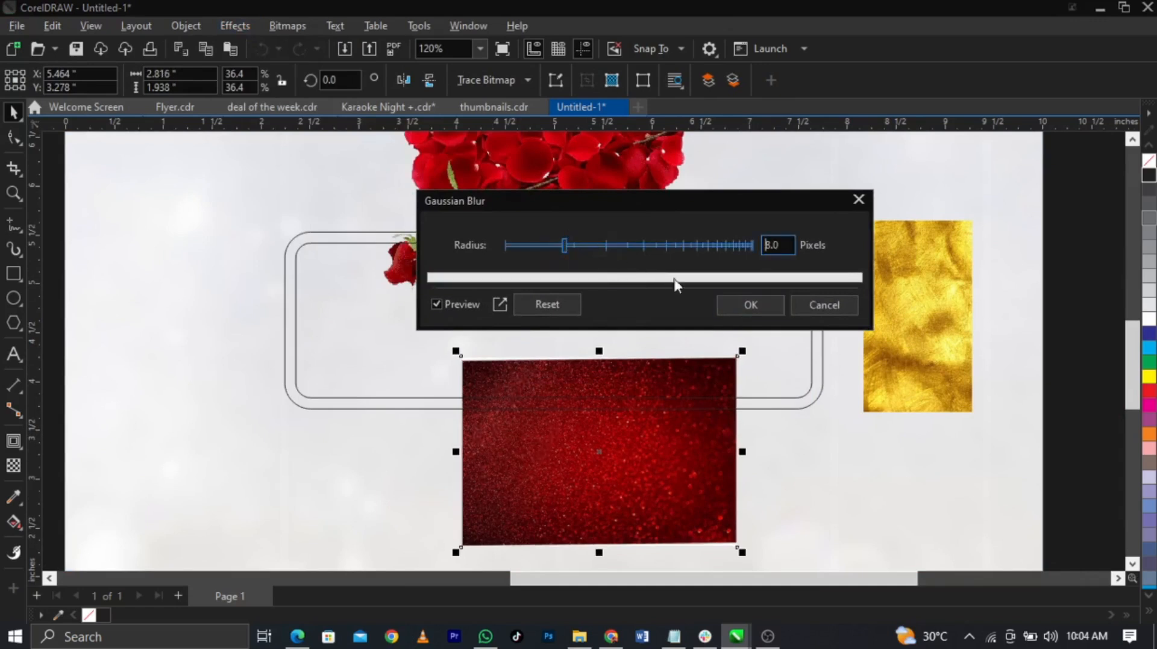
left_click(812, 306)
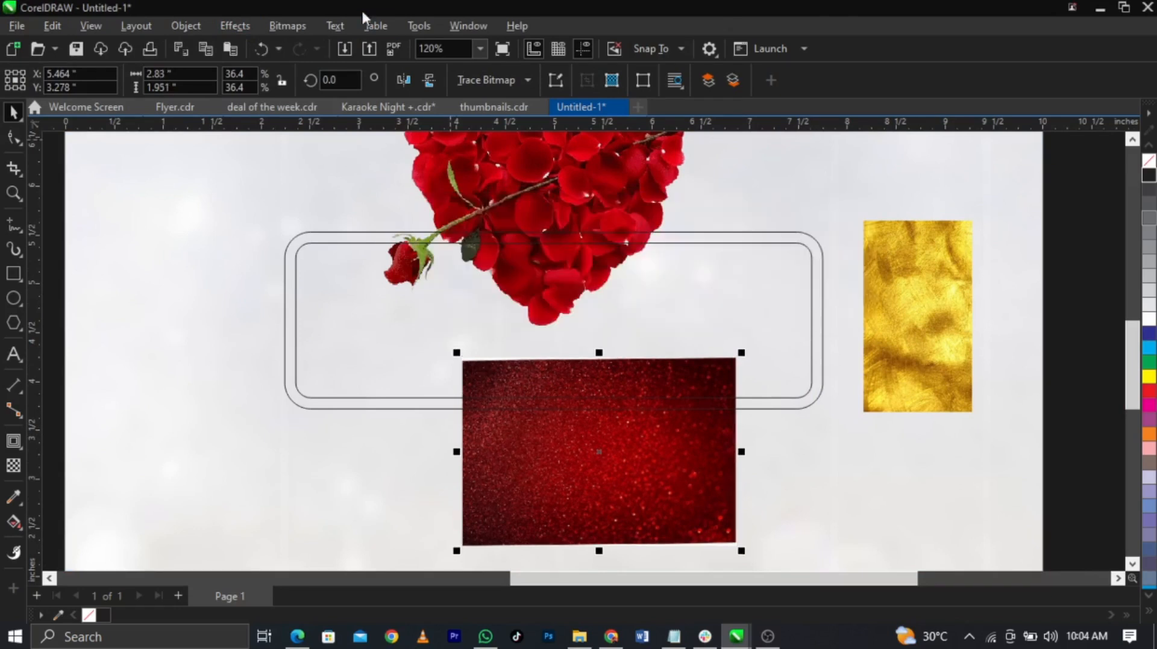
Step: Convert the red glitter texture to an RGB Color (24-bit) bitmap
left_click(299, 28)
left_click(309, 44)
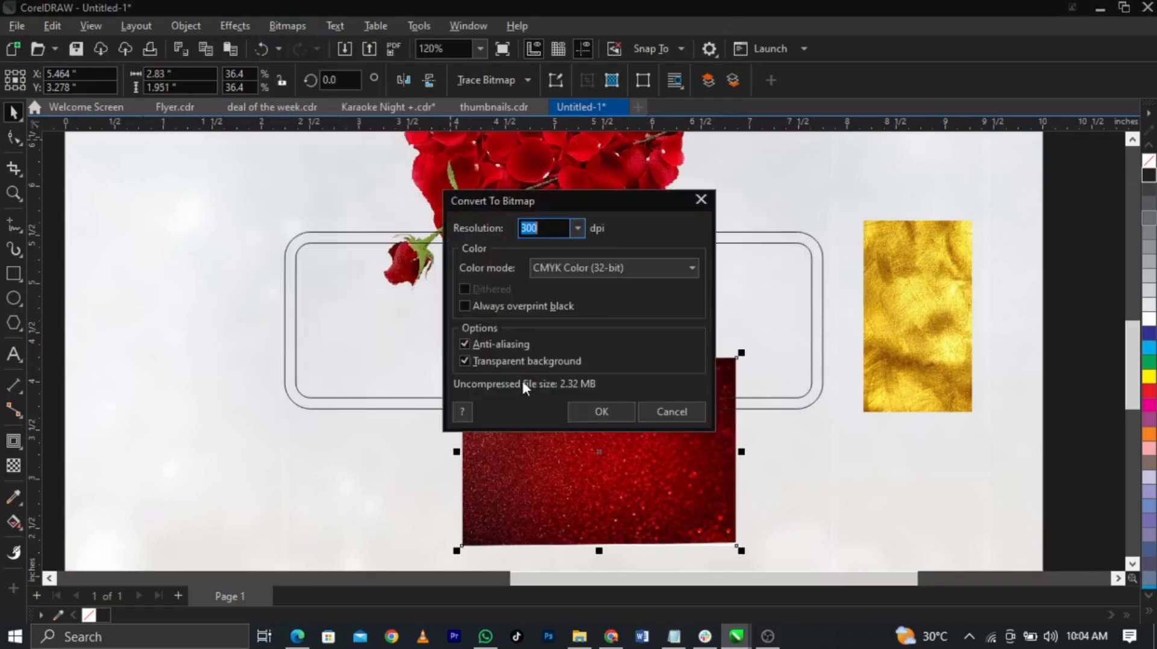
left_click(602, 267)
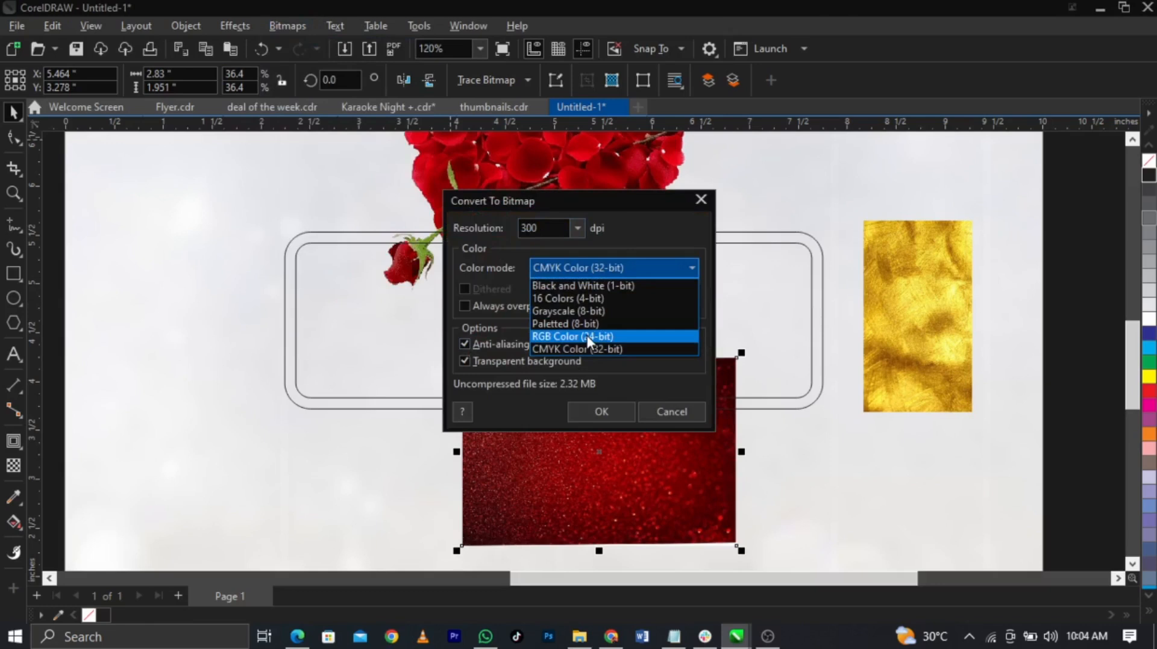
left_click(587, 335)
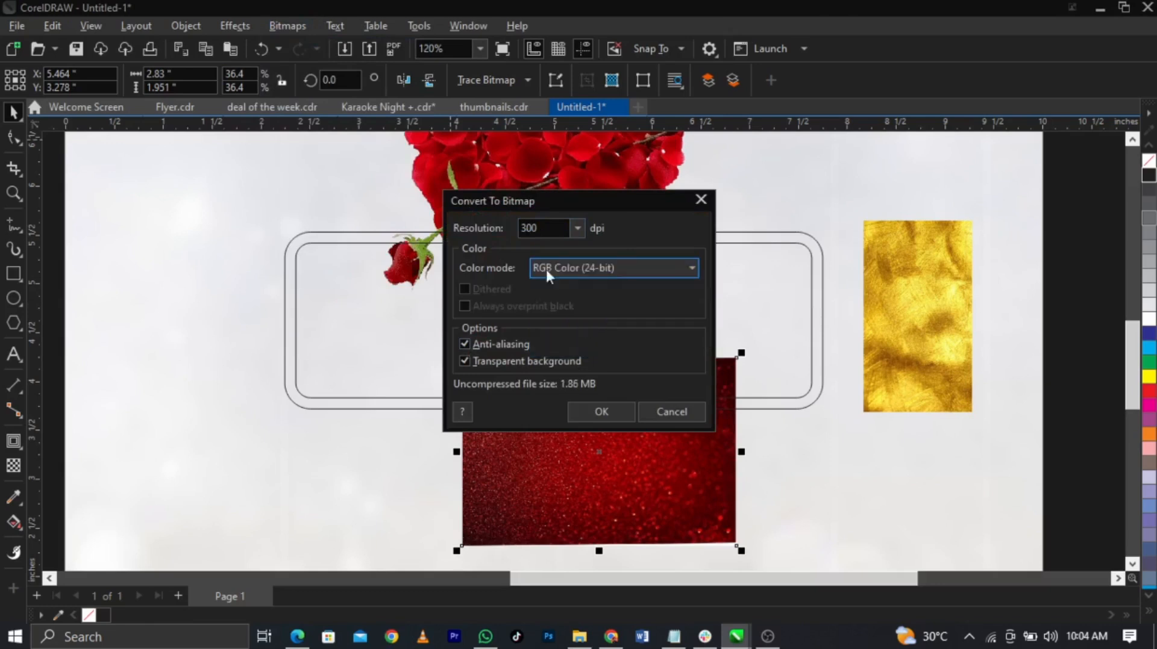
left_click(618, 412)
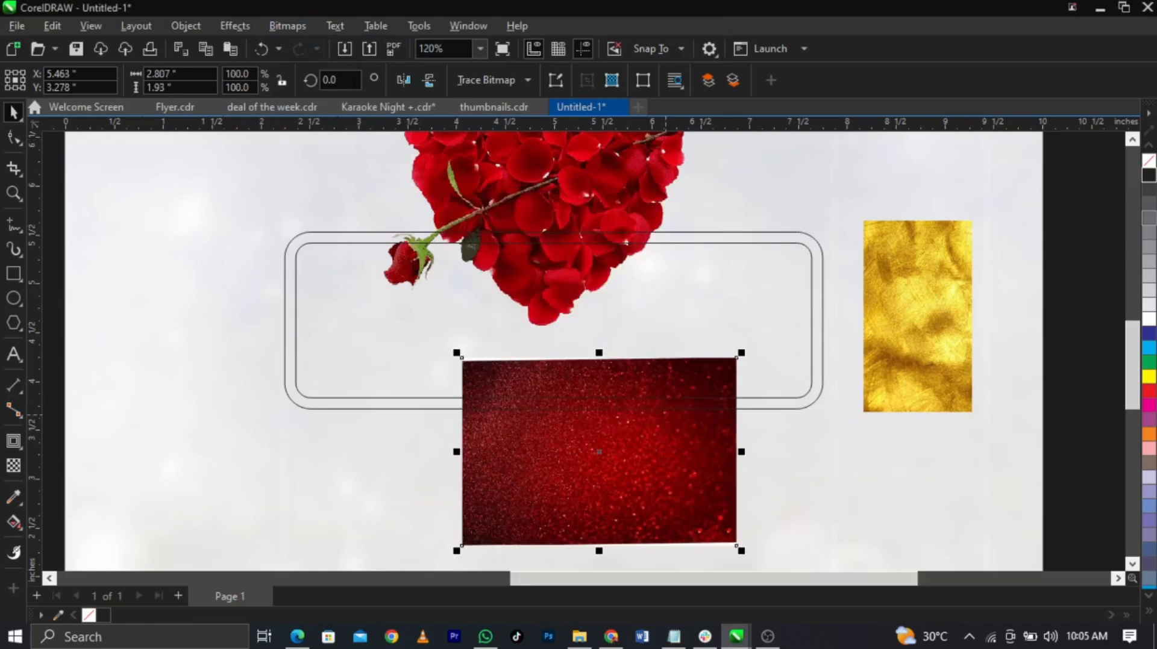
Step: Apply a 5.1-pixel Gaussian Blur to the red glitter bitmap
left_click(248, 26)
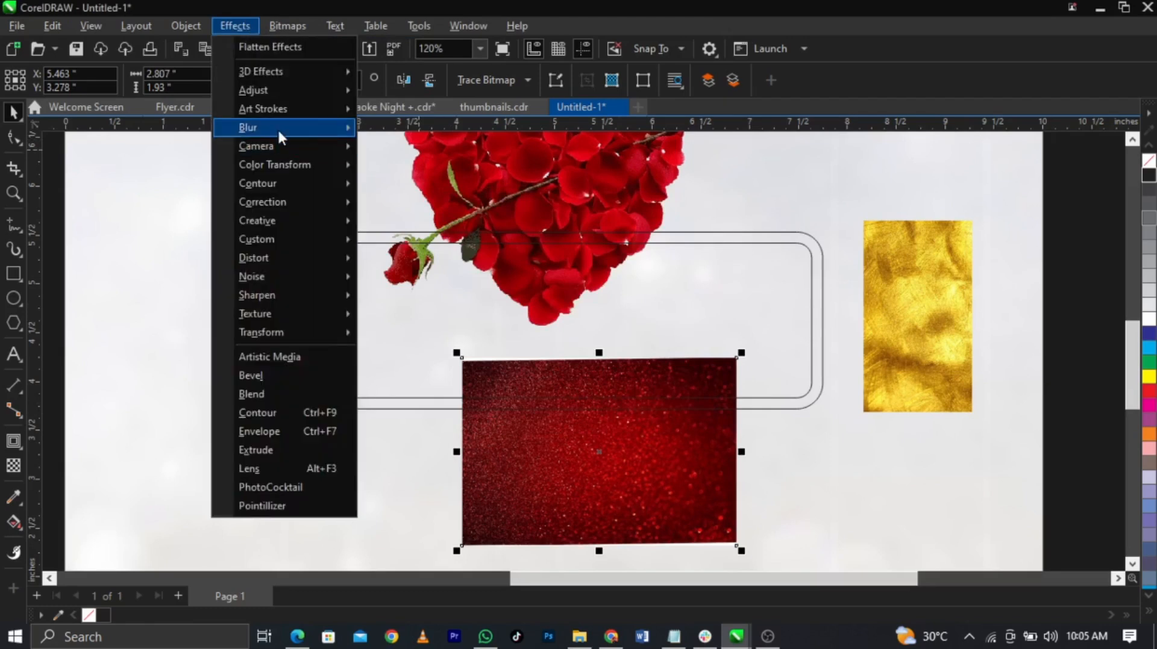
mouse_move(335, 135)
left_click(417, 191)
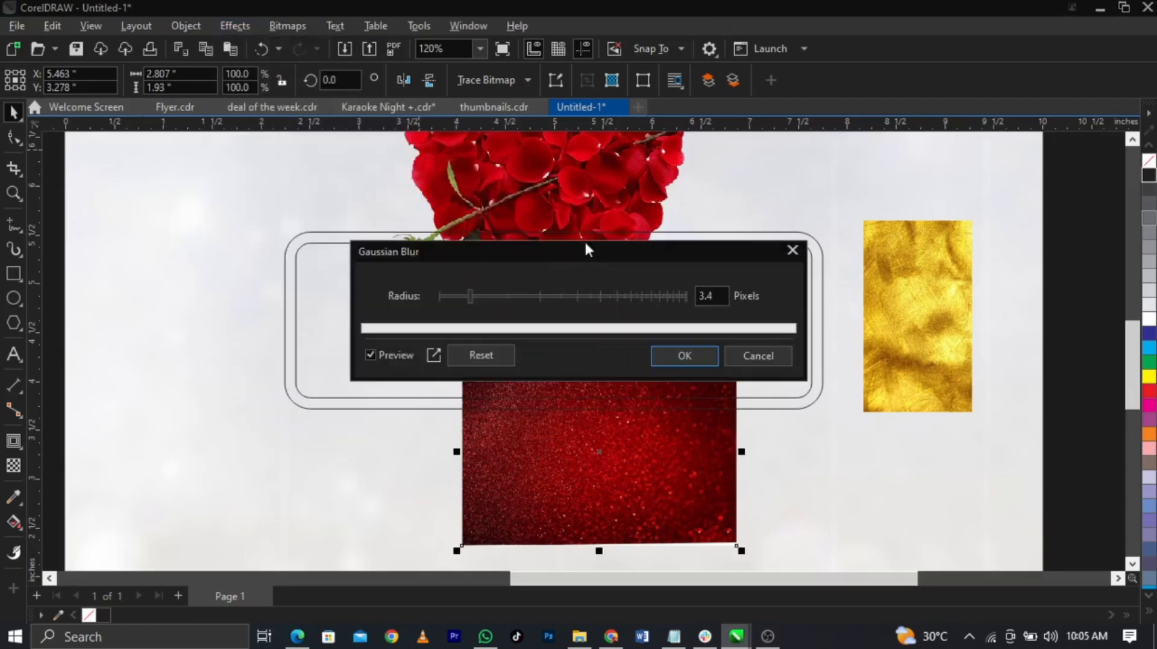
left_click_drag(679, 208, 694, 182)
left_click(591, 235)
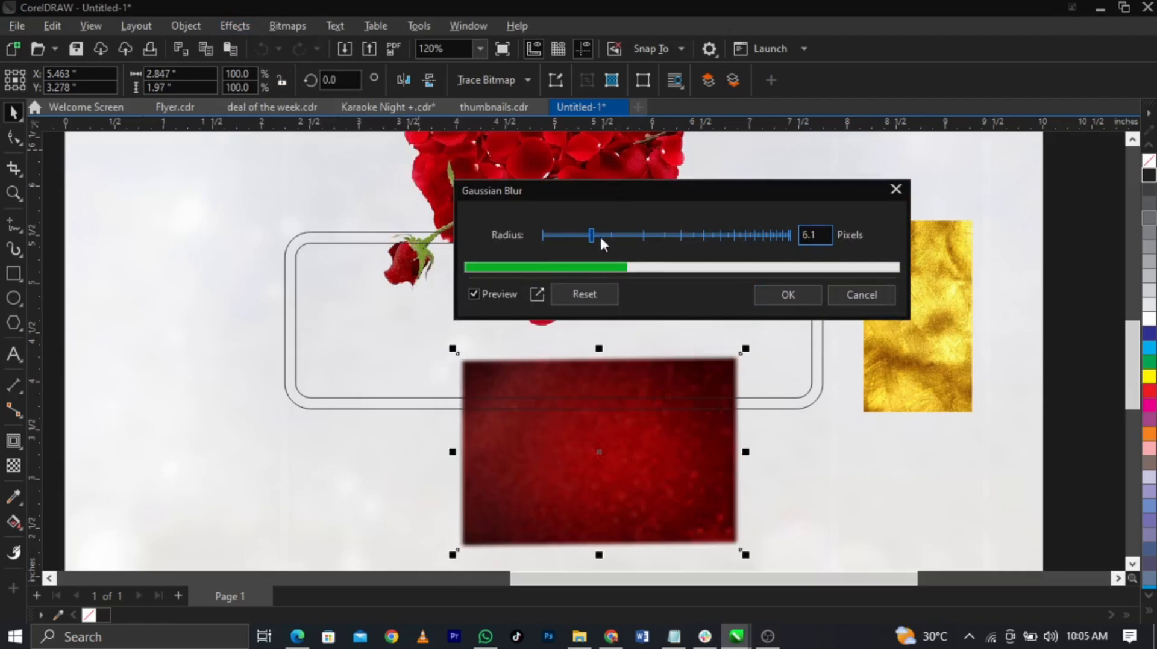
left_click(586, 236)
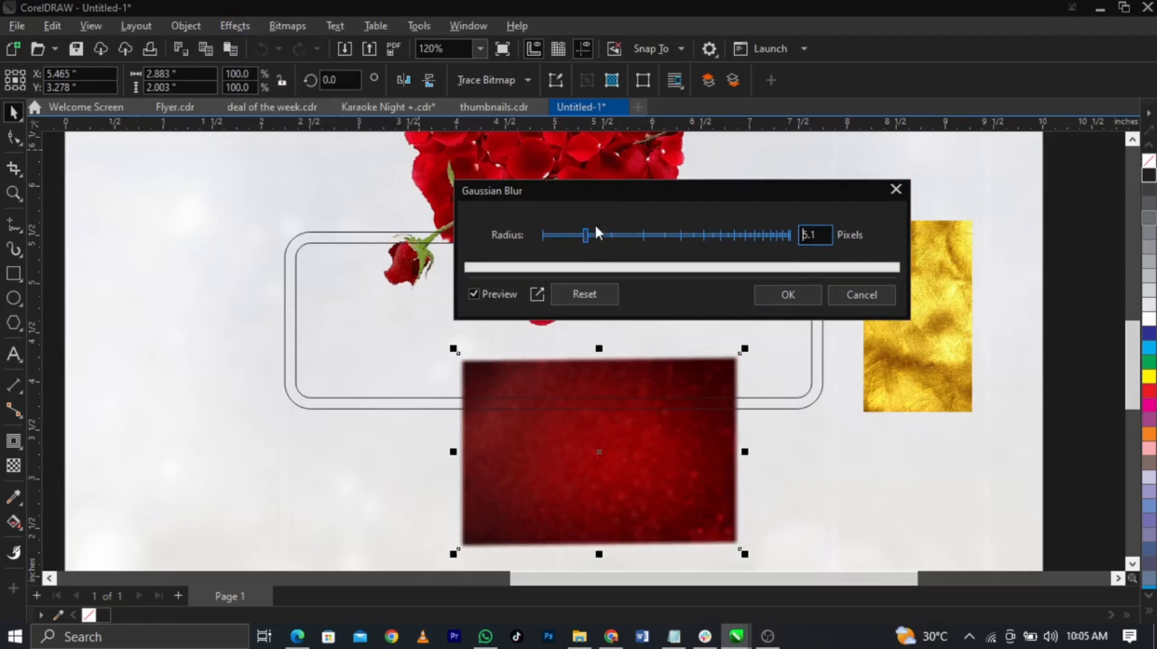
left_click(790, 297)
right_click(701, 449)
left_click(747, 370)
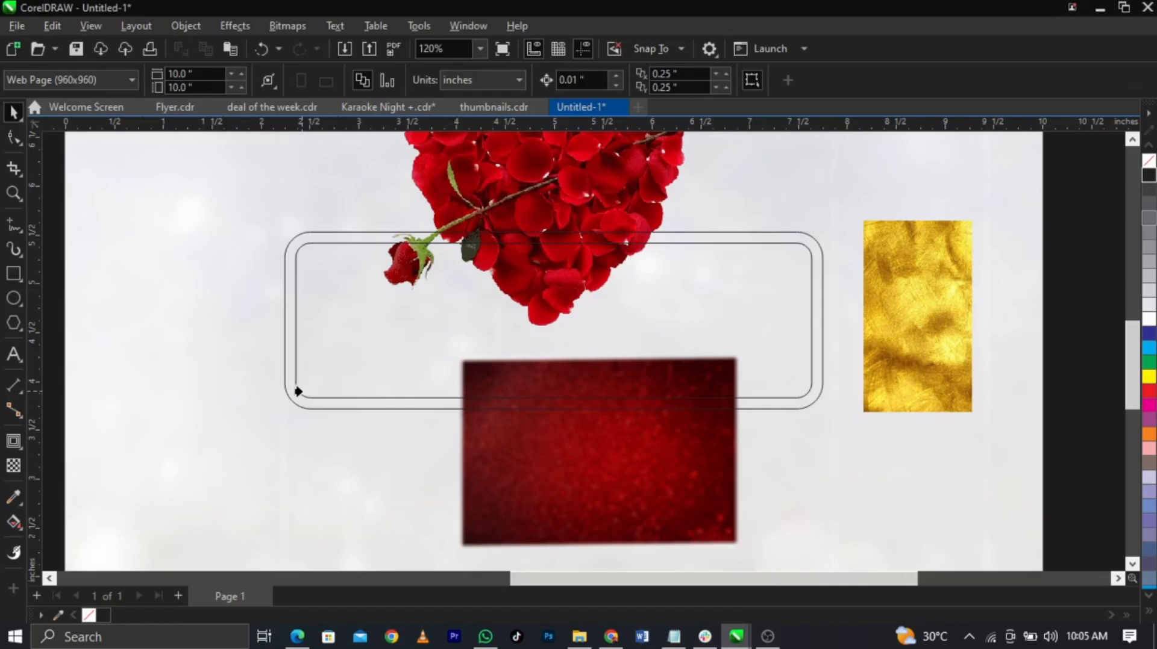
Step: PowerClip the blurred red glitter image into the inner rounded rectangle, enlarged to 242.3% to fill it
left_click(298, 391)
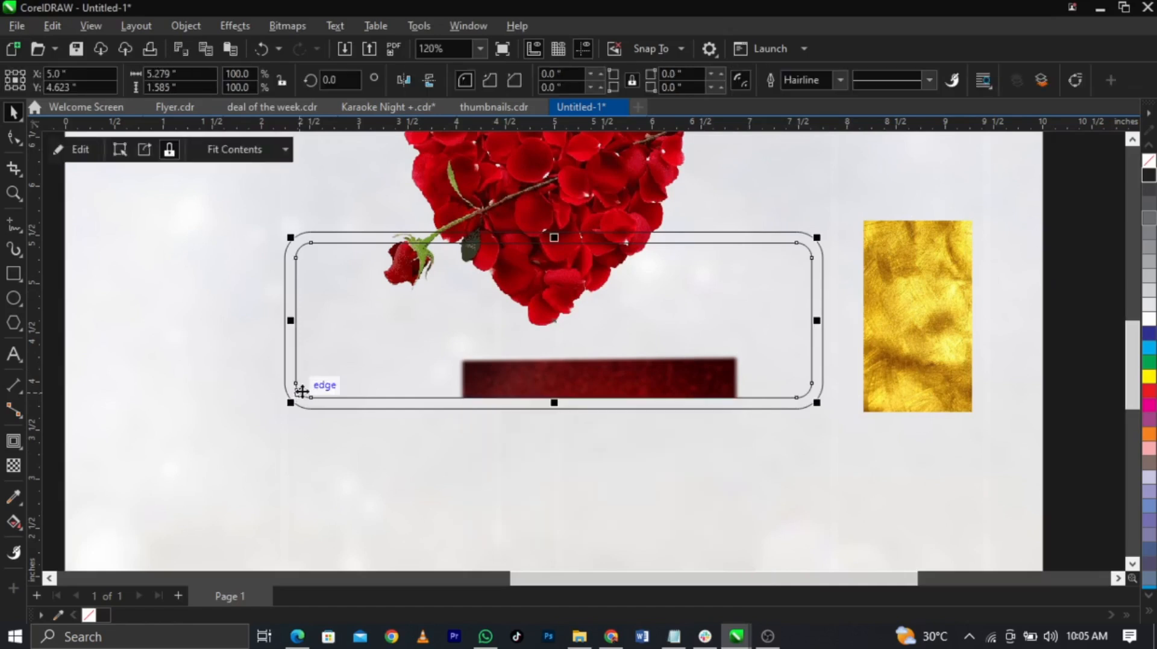
right_click(302, 391)
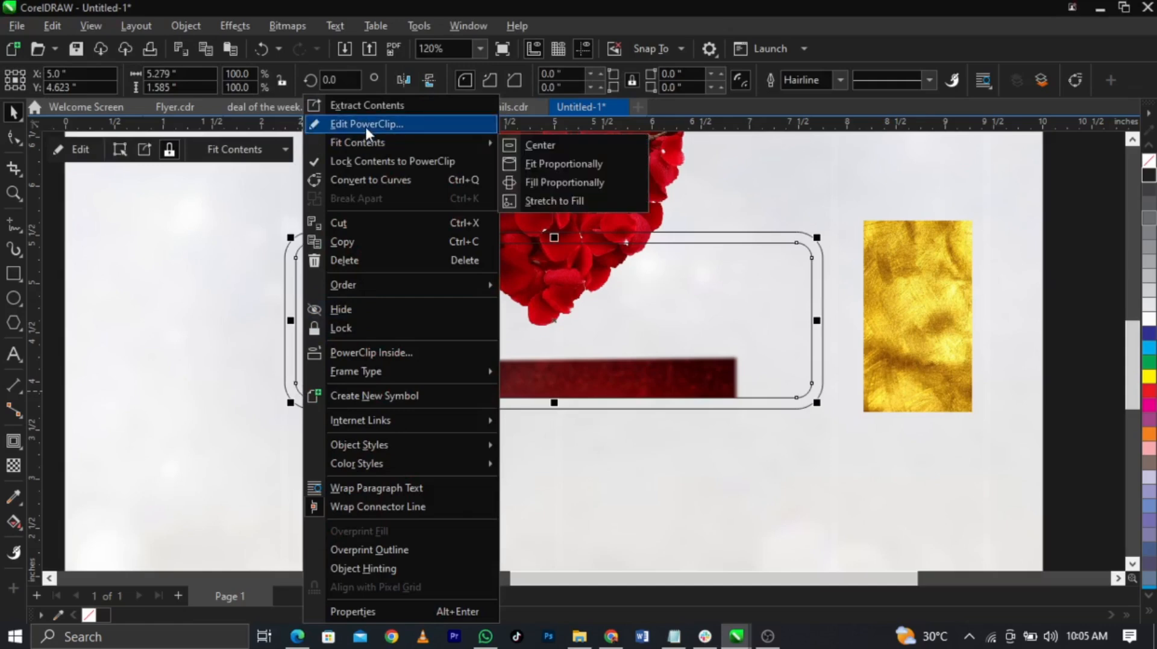
left_click(365, 126)
left_click_drag(744, 350, 985, 211)
left_click_drag(852, 353, 821, 295)
mouse_move(803, 380)
left_mouse_down()
mouse_move(808, 408)
mouse_move(803, 387)
left_mouse_up()
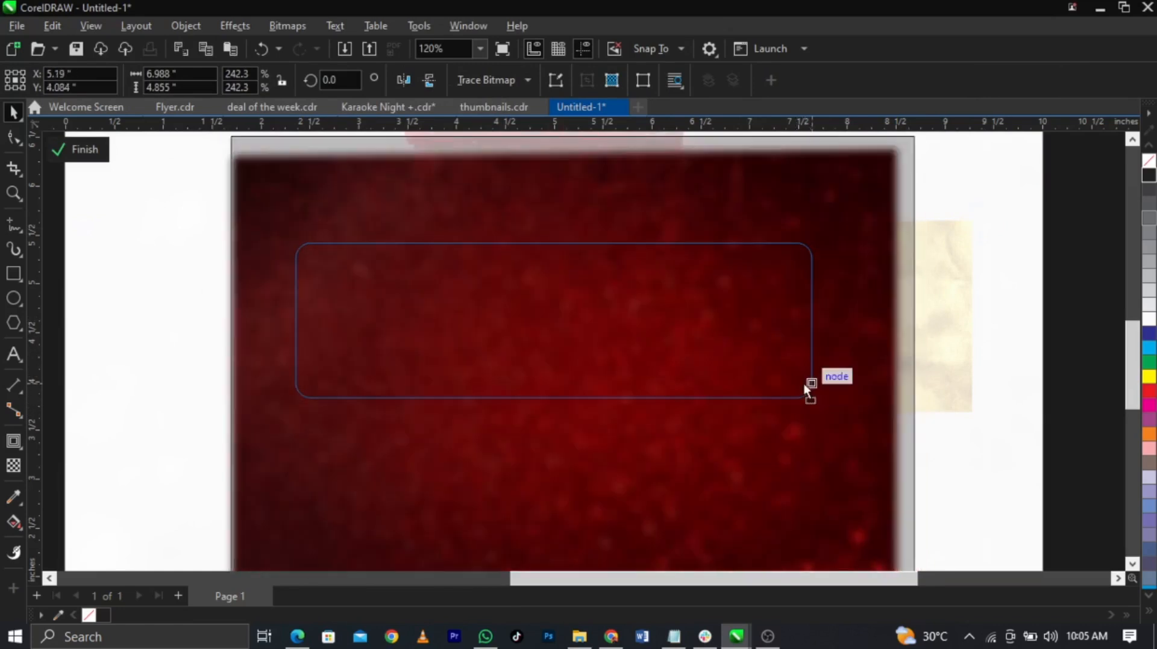
left_click(1055, 411)
left_click(1058, 407)
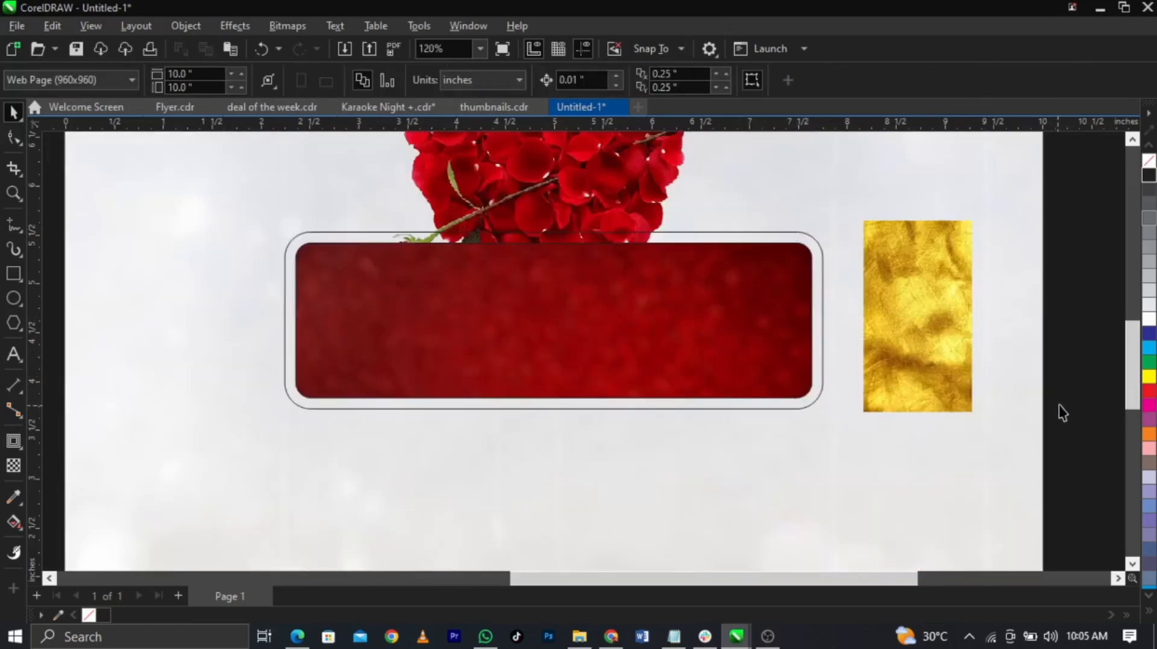
Step: PowerClip the gold texture inside the outer rounded frame and open its contents for editing
right_click(906, 338)
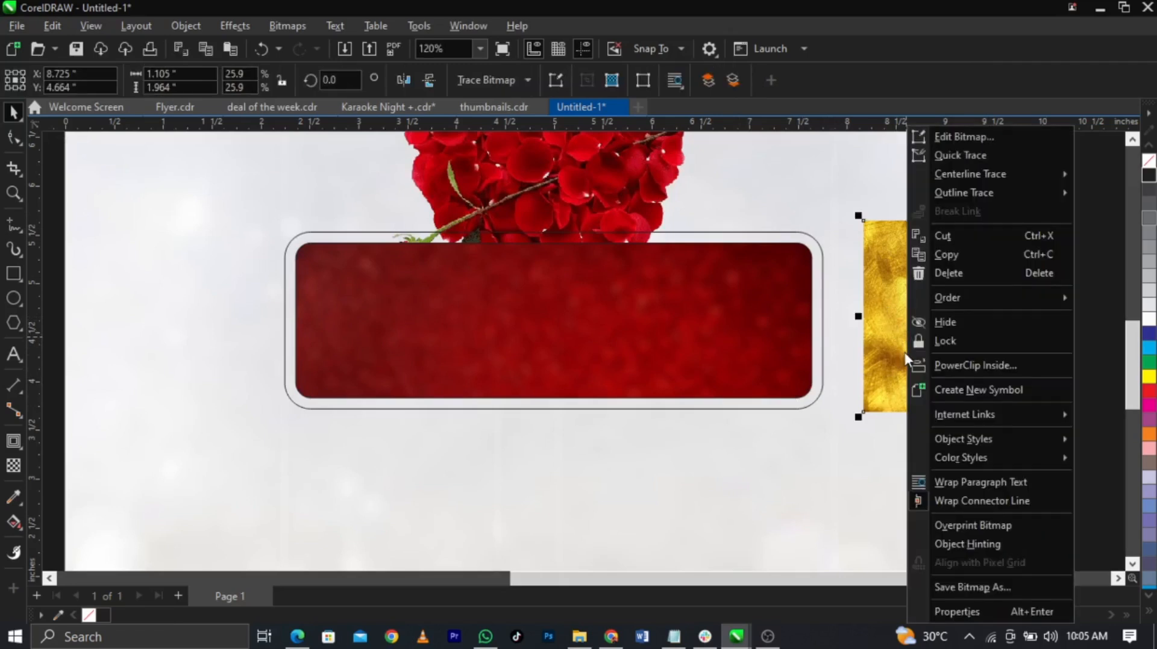
left_click(960, 368)
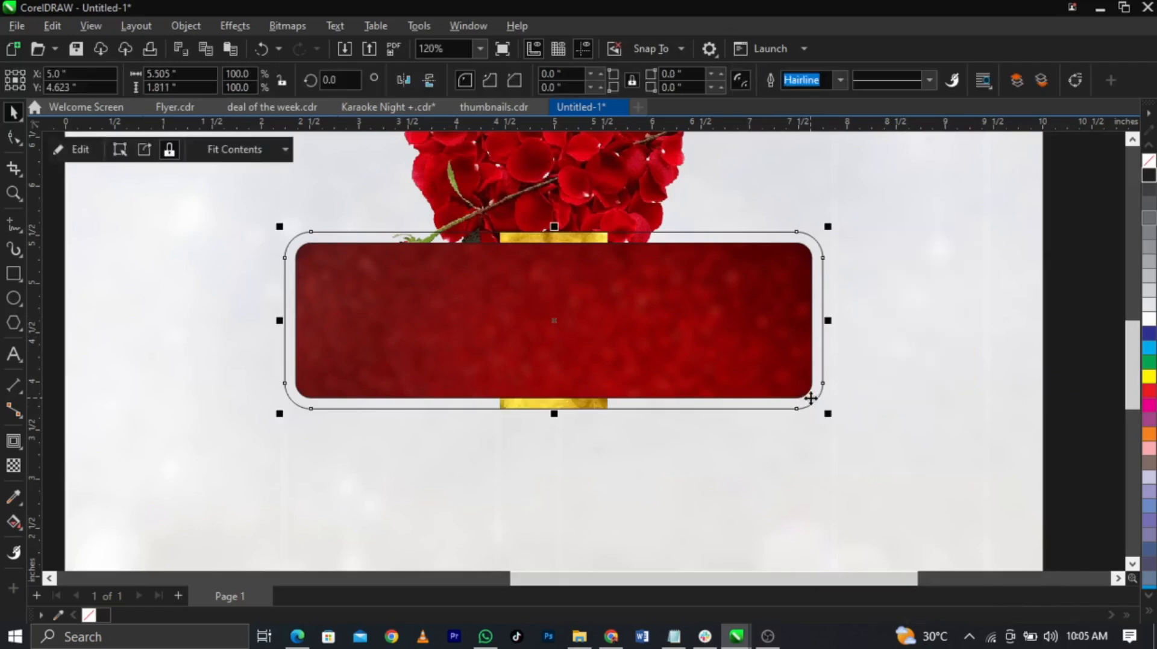
right_click(811, 399)
left_click(878, 124)
left_click(590, 275)
left_click(589, 265)
left_click_drag(611, 221, 660, 372)
key("ctrl+z")
Step: Rotate the gold texture 90° and enlarge it to 75.1% so it fills the outer frame
left_click_drag(351, 82, 306, 86)
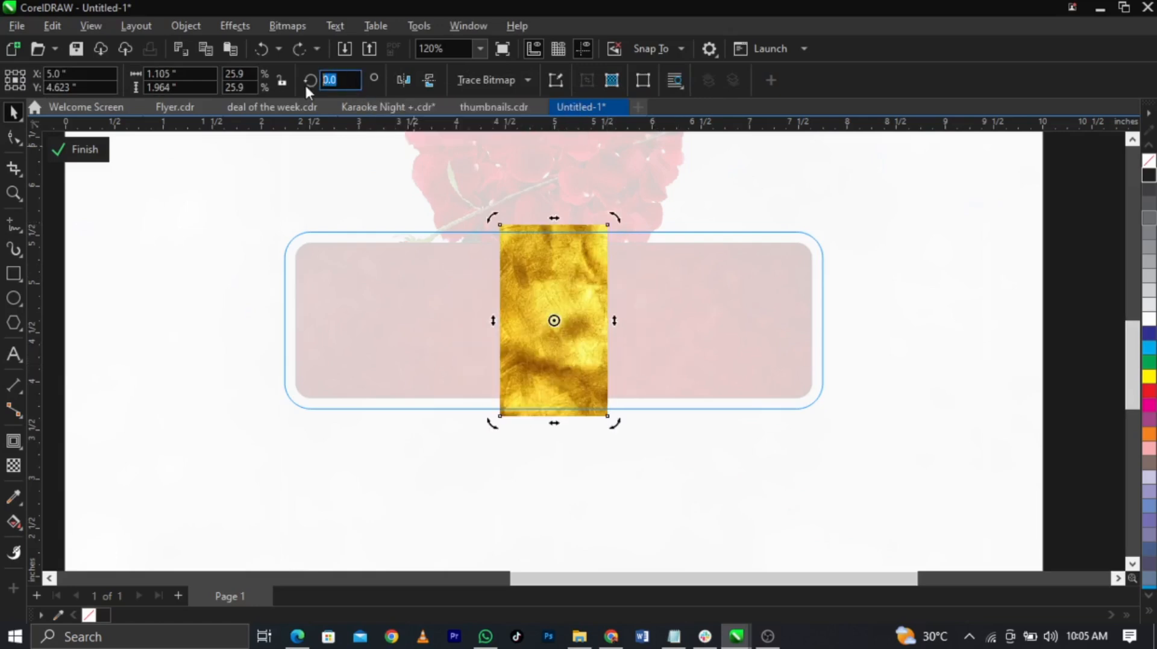
type("90")
key("Return")
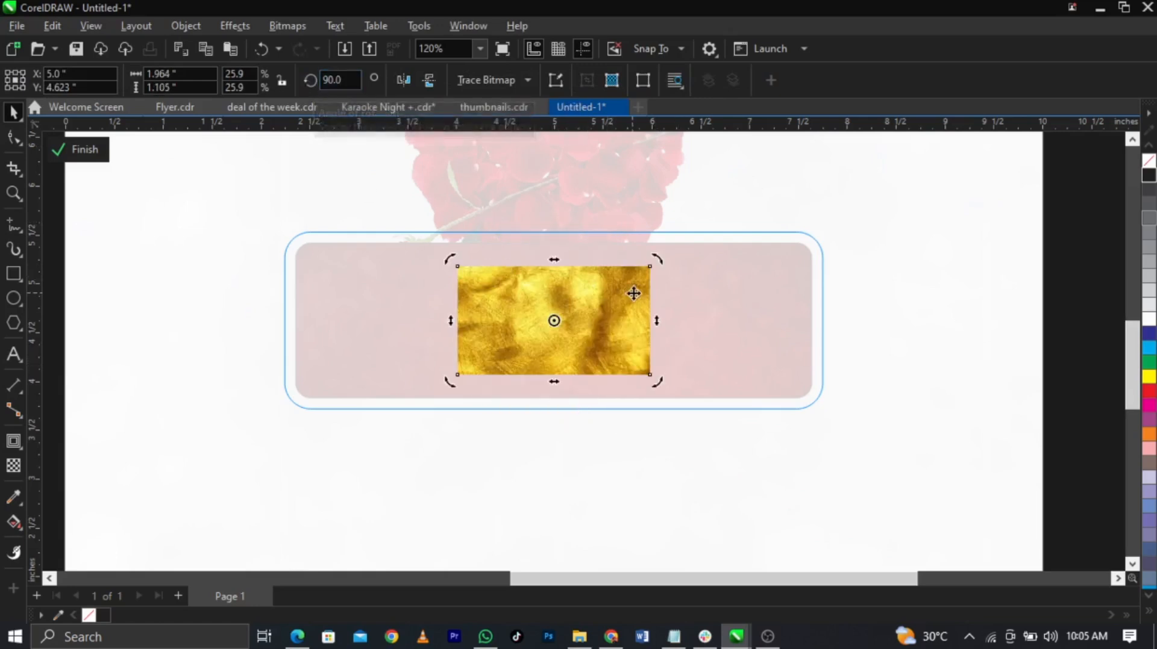
left_click_drag(649, 266, 864, 191)
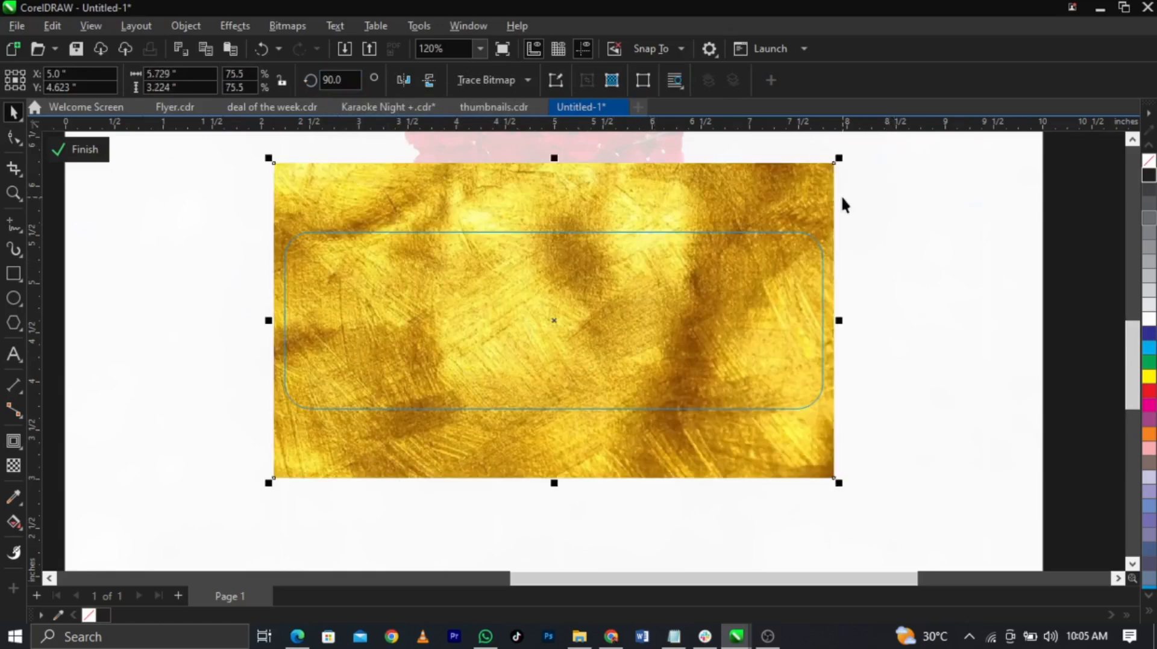
key("ctrl+z")
key("ctrl+z")
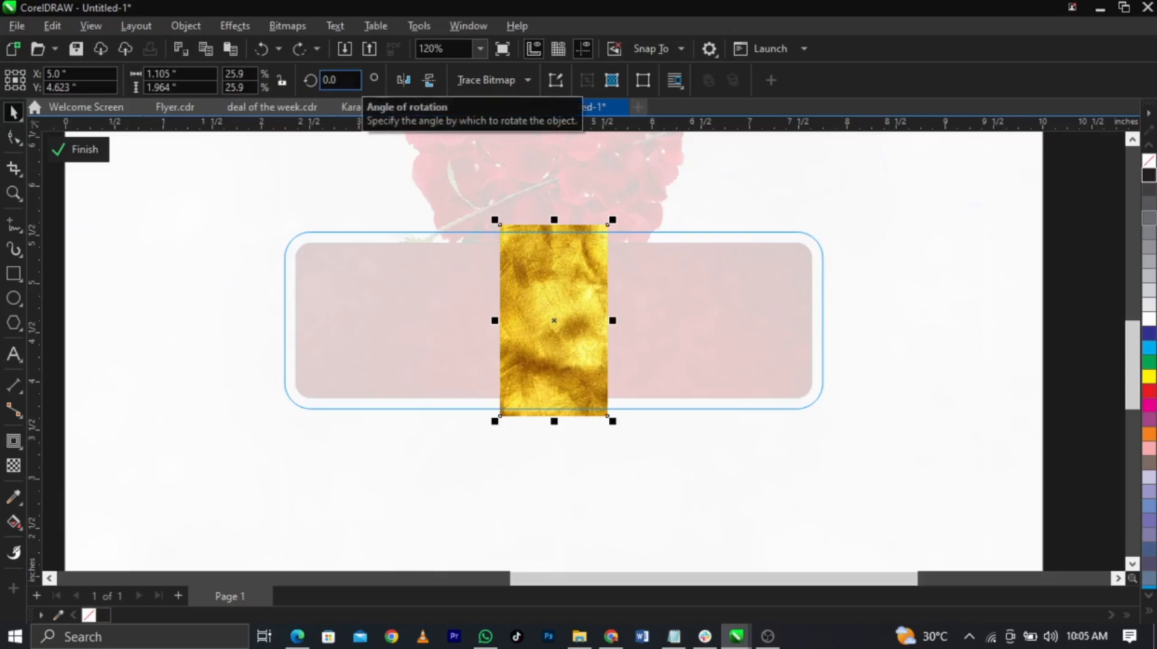
left_click(337, 80)
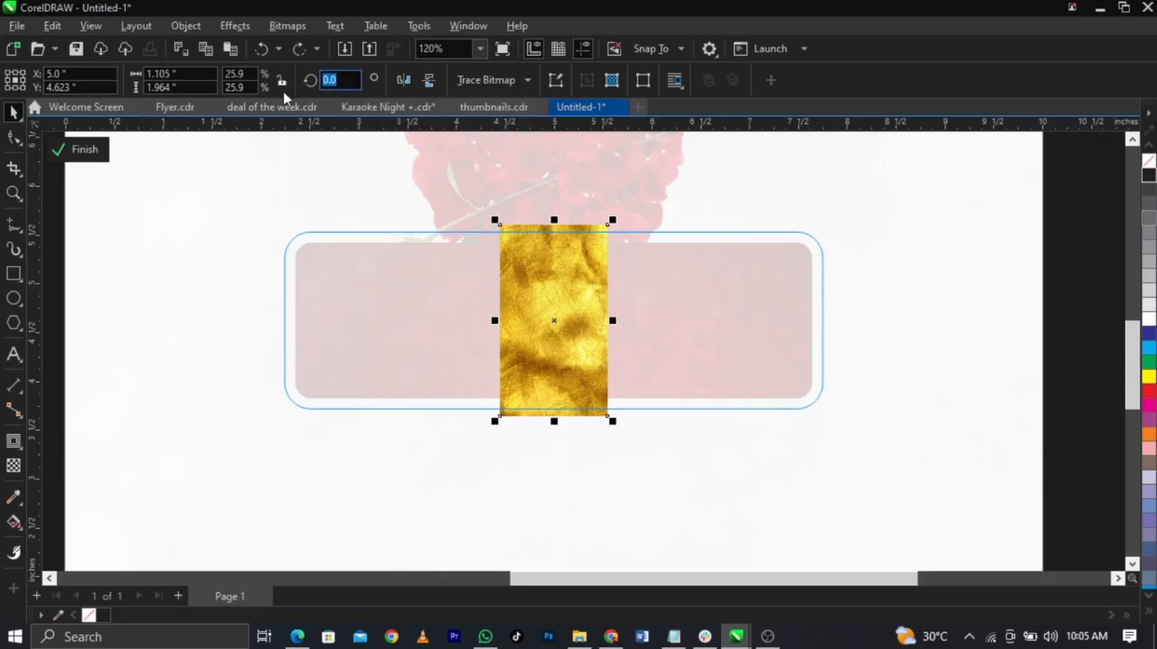
type("90")
key("Return")
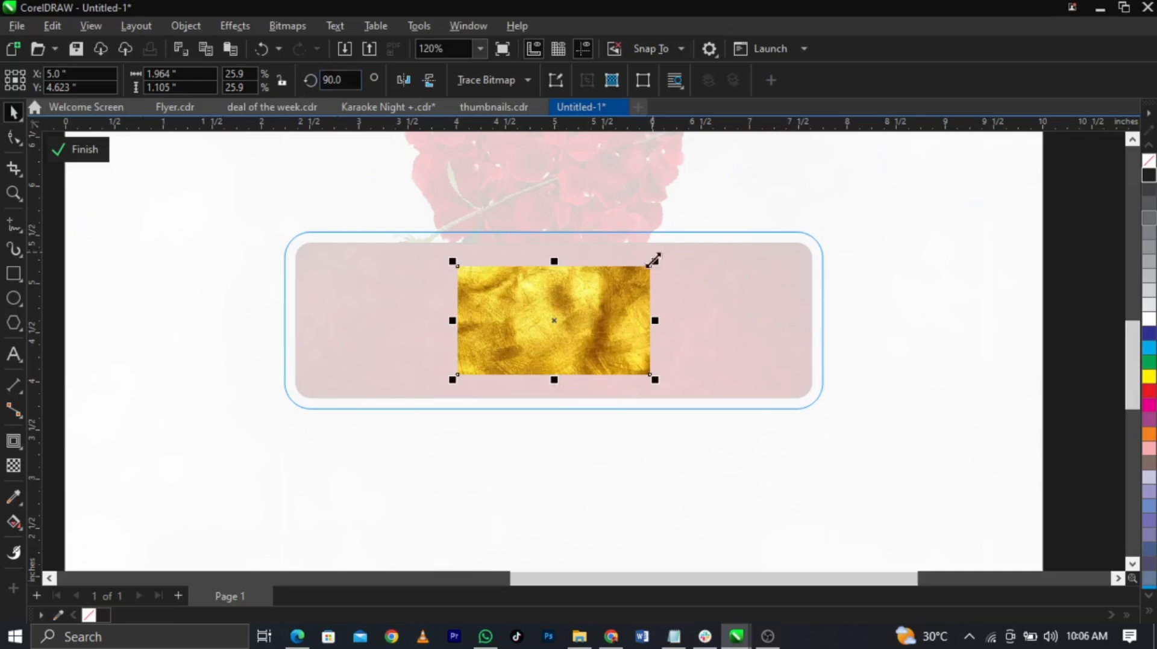
left_click_drag(655, 262, 893, 164)
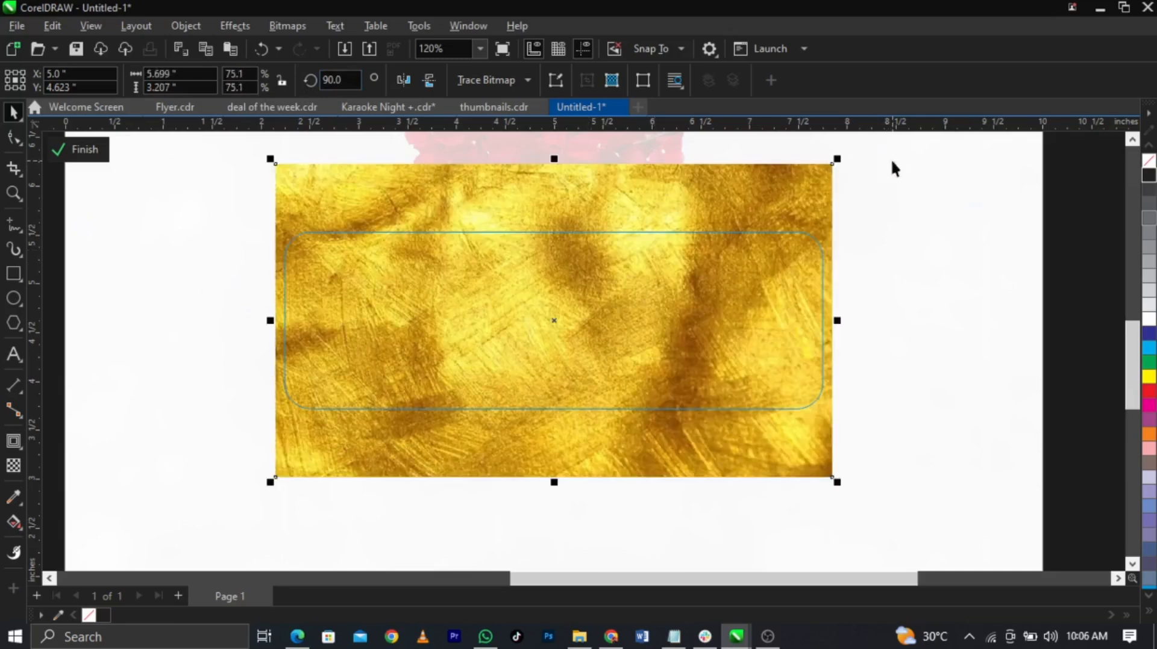
left_click(79, 150)
left_click(967, 373)
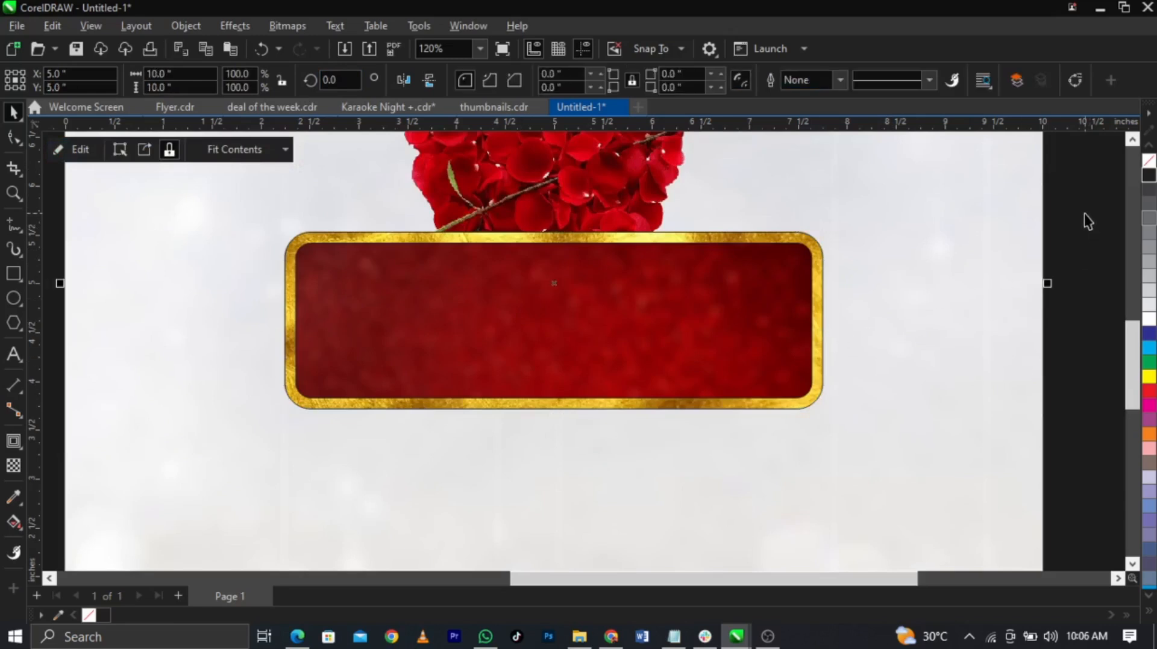
Step: Remove the outline from the gold banner frame
left_click_drag(1083, 199, 244, 469)
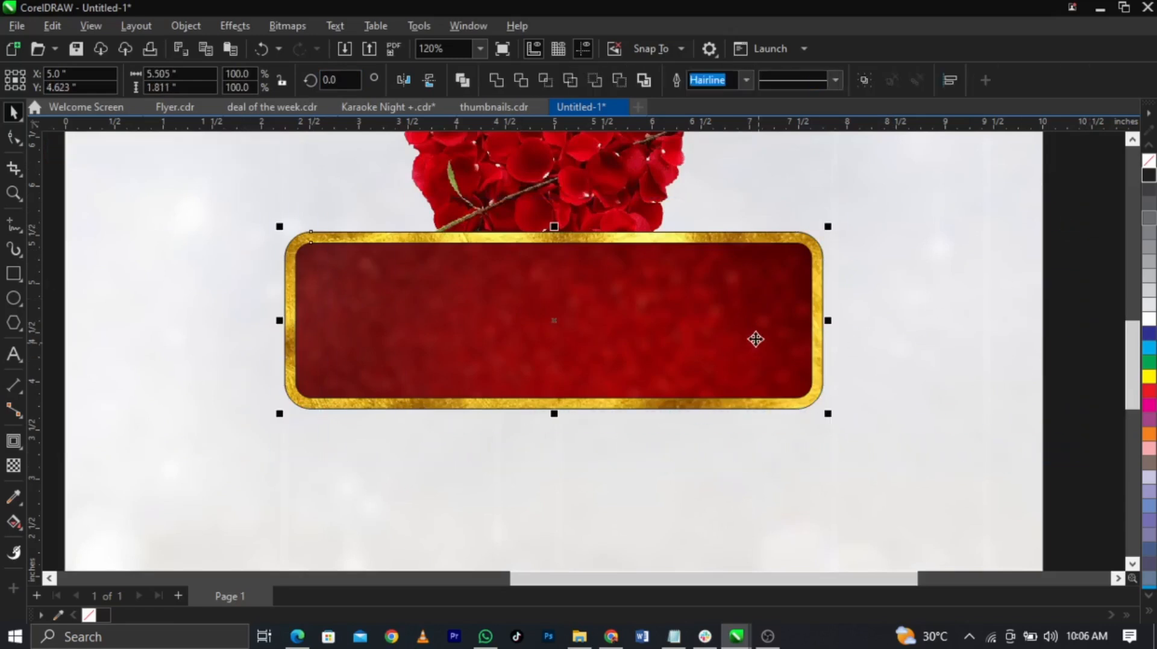
right_click(1149, 164)
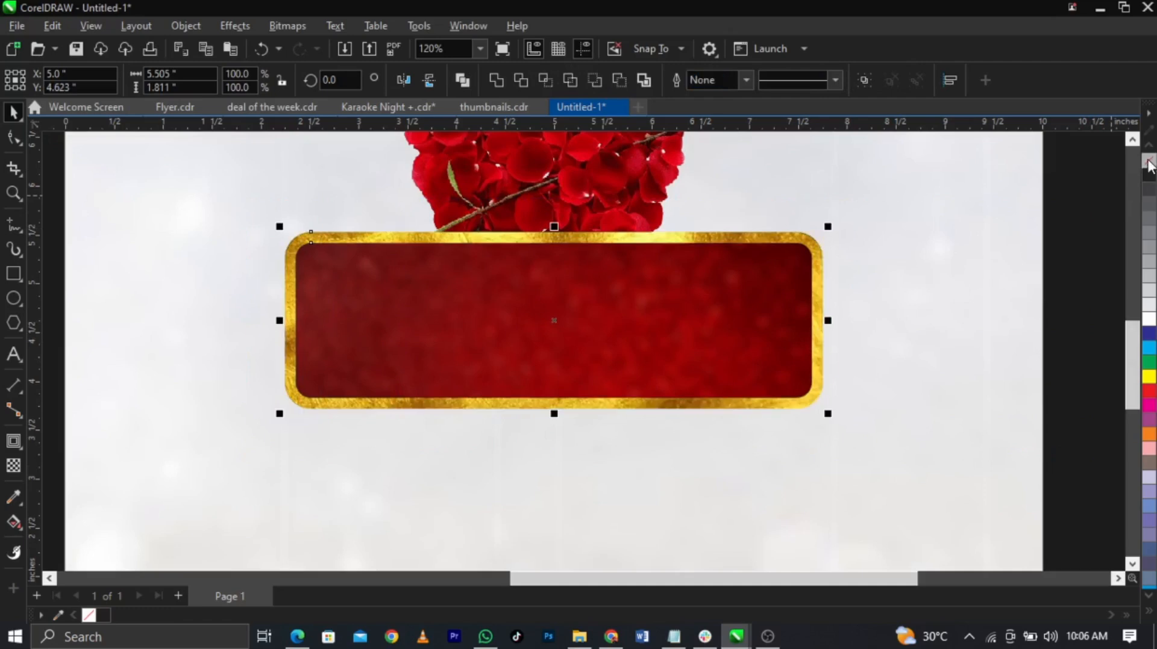
left_click(1100, 240)
Step: Move the man's photo and the microphone to the page's right edge
scroll(885, 297, "down", 3)
scroll(482, 362, "down", 2)
key("z")
left_click_drag(369, 214, 888, 442)
key("space")
scroll(730, 398, "down", 2)
left_click_drag(385, 237, 851, 377)
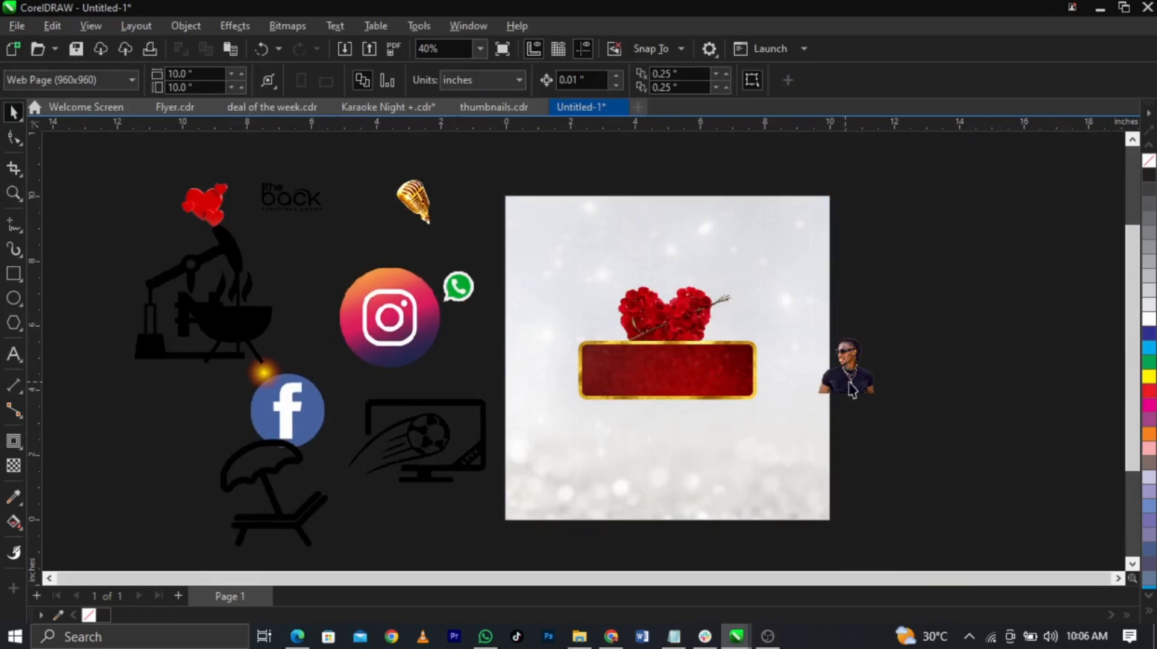
left_click_drag(427, 193, 838, 320)
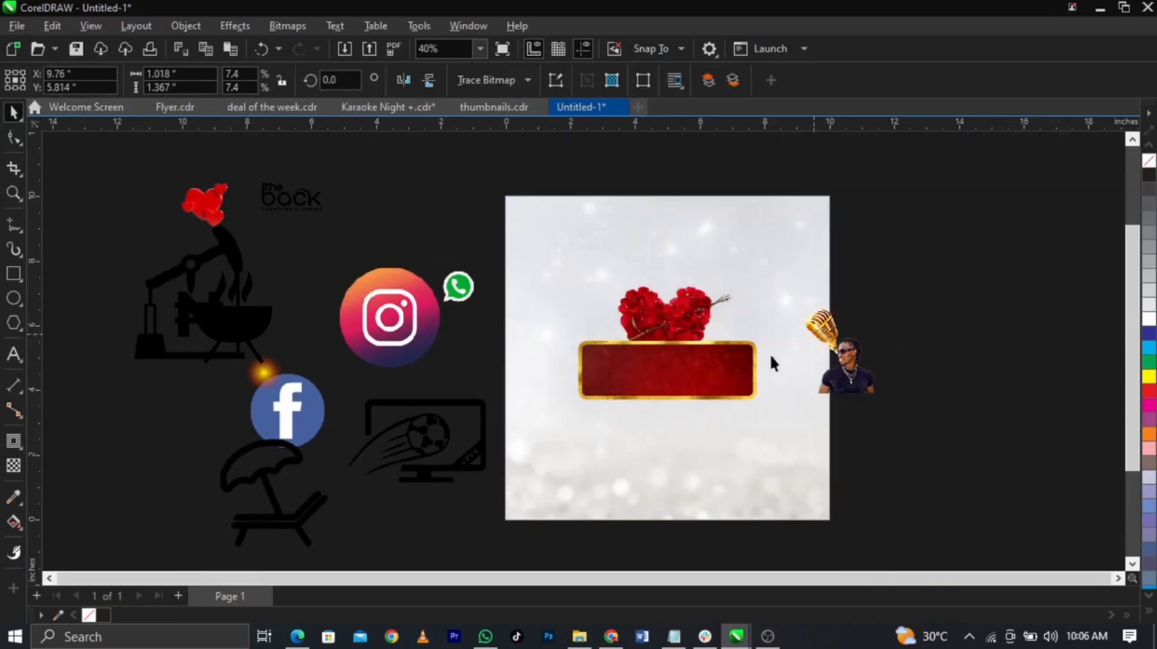
key("Escape")
Step: Place the 'the back' logo at the top centre of the page and shrink it slightly
left_click_drag(292, 217, 668, 252)
key("Escape")
key("z")
left_click_drag(542, 211, 798, 330)
key("space")
left_click(680, 283)
left_click_drag(678, 316, 674, 314)
scroll(591, 247, "down", 3)
left_click(779, 281)
key("Escape")
scroll(505, 233, "down", 2)
Step: Nudge the rose heart up so it sits above the banner
key("z")
left_click_drag(288, 261, 777, 410)
key("space")
left_click(661, 313)
left_click_drag(661, 314, 661, 306)
Step: Skew the gold banner frame about 6.7° so its right end rises higher
scroll(661, 306, "down", 3)
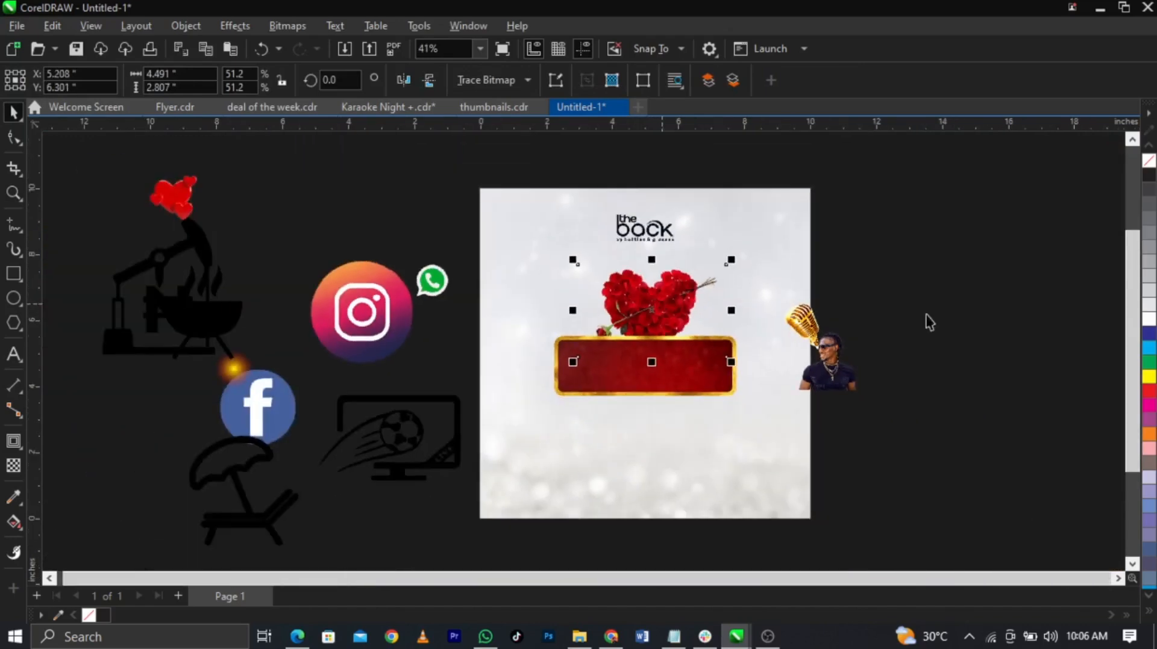
key("z")
left_click_drag(421, 314, 912, 435)
key("space")
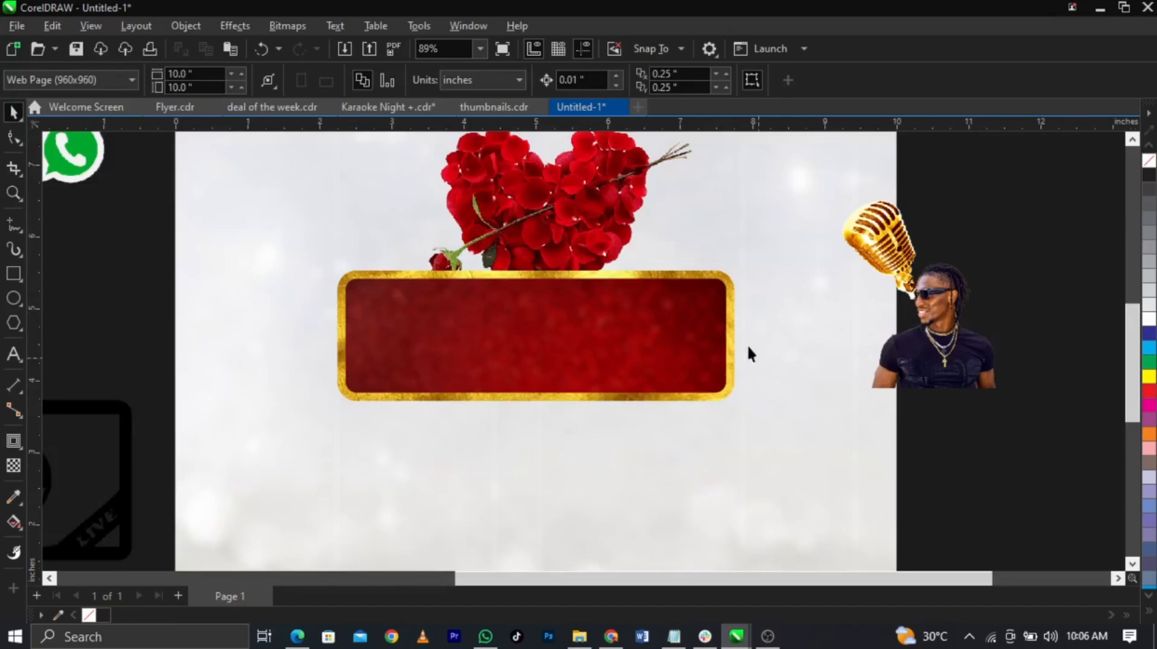
left_click_drag(784, 267, 237, 436)
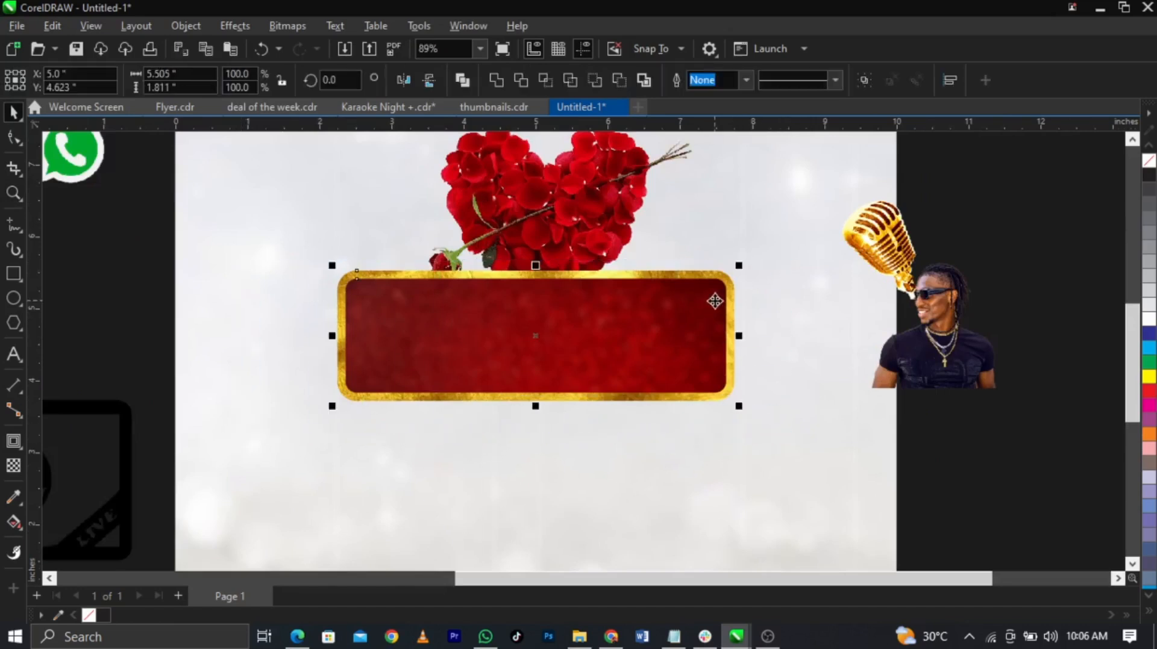
left_click(627, 332)
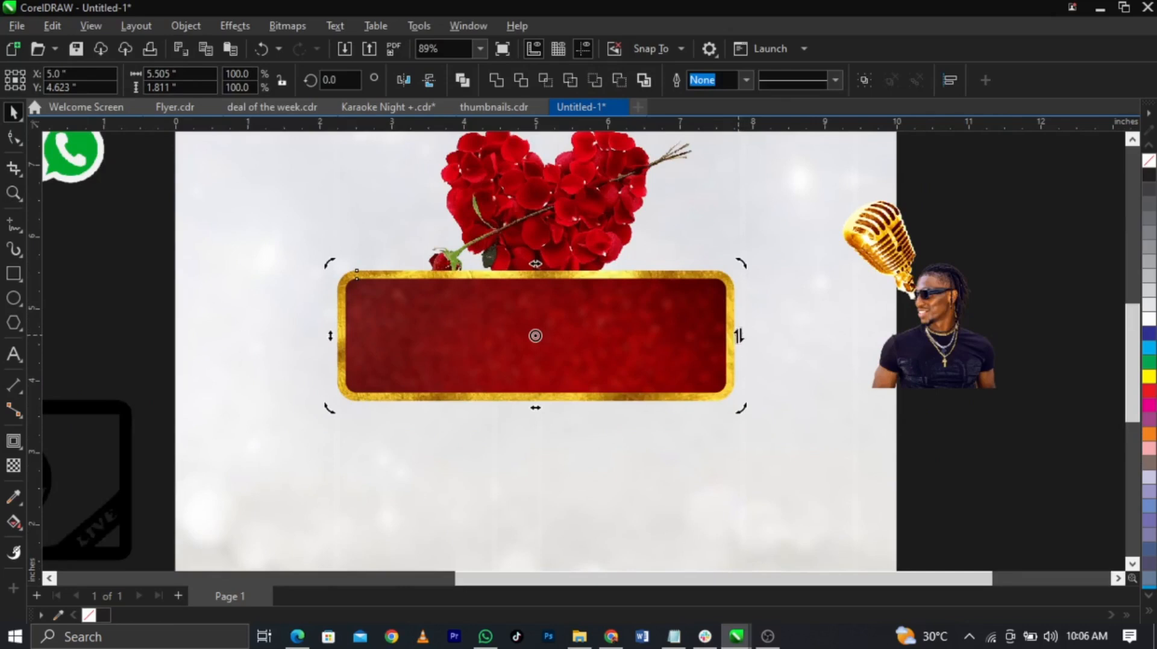
left_click_drag(744, 337, 746, 282)
left_click_drag(622, 305, 616, 308)
scroll(686, 327, "down", 2)
left_click(914, 335)
left_click(769, 376)
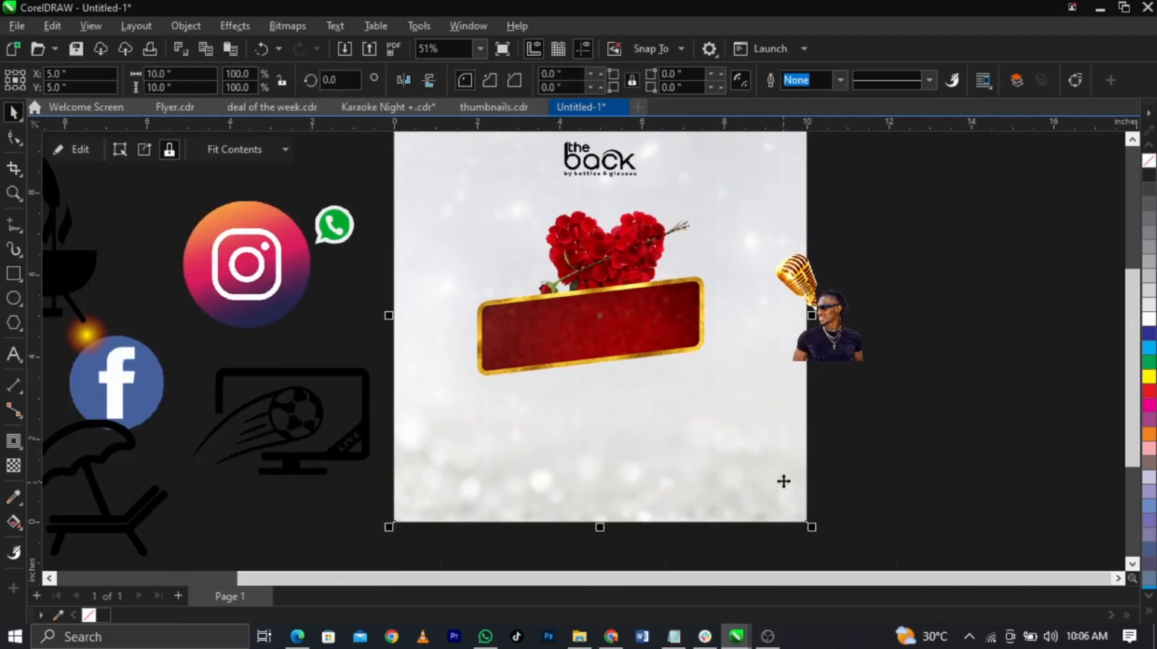
left_click(927, 400)
Step: Bring the man's photo in front of the banner's right end and enlarge it to about double size
left_click_drag(832, 339, 961, 426)
left_click_drag(798, 279, 901, 305)
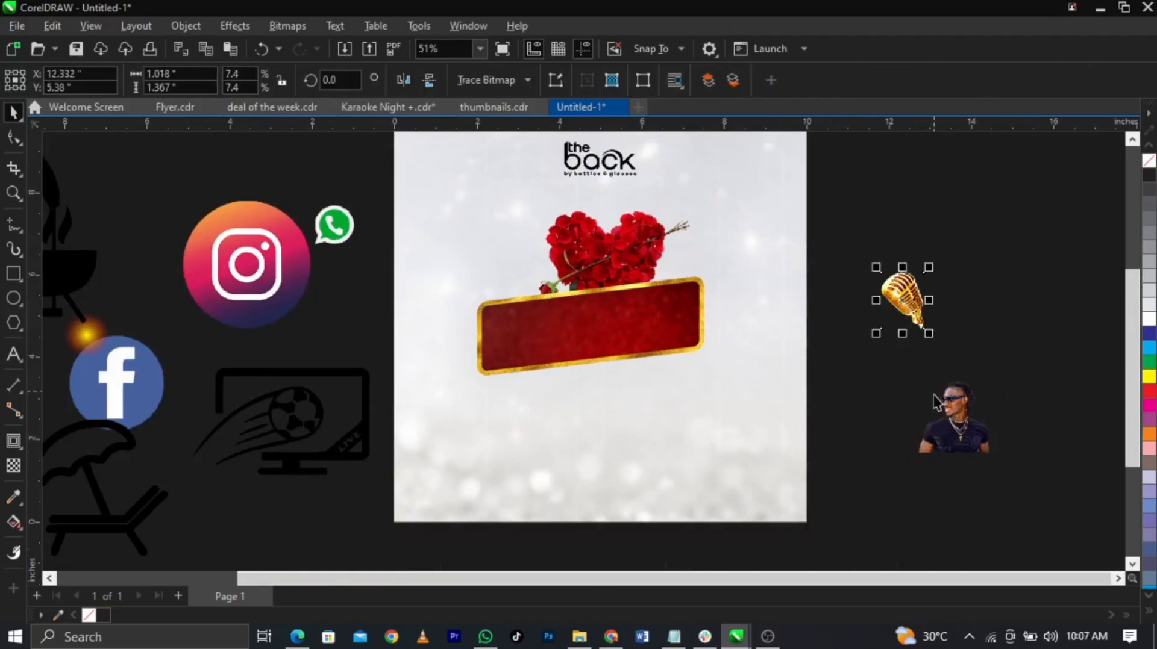
left_click(956, 420)
left_click_drag(955, 421, 708, 346)
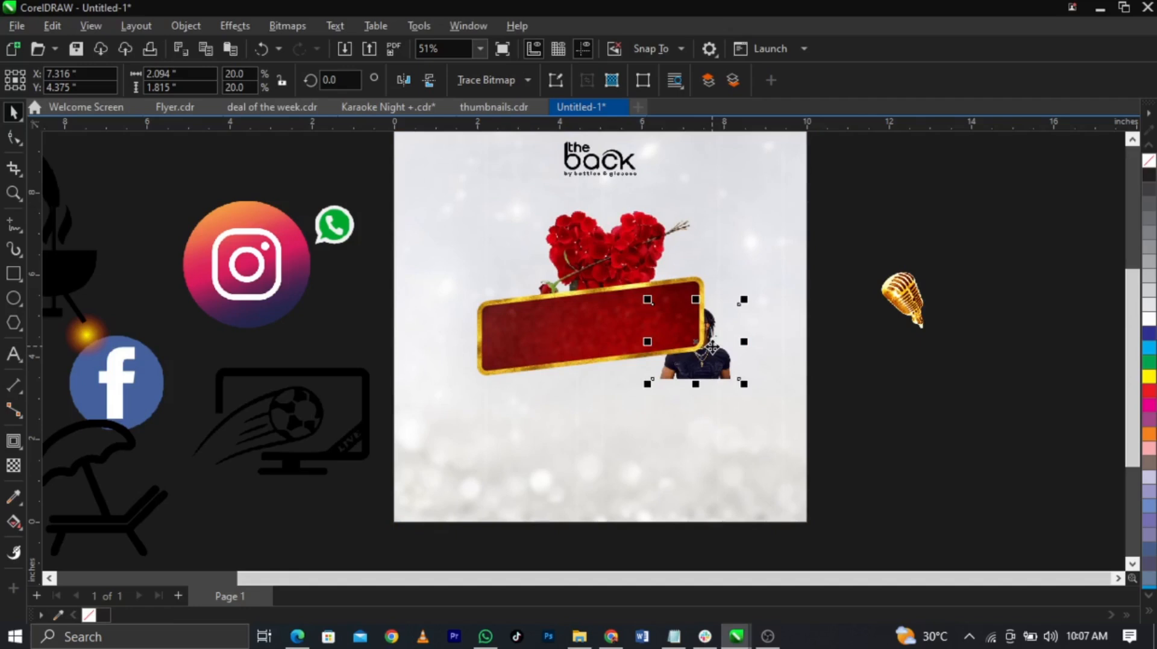
key("shift+Page_Up")
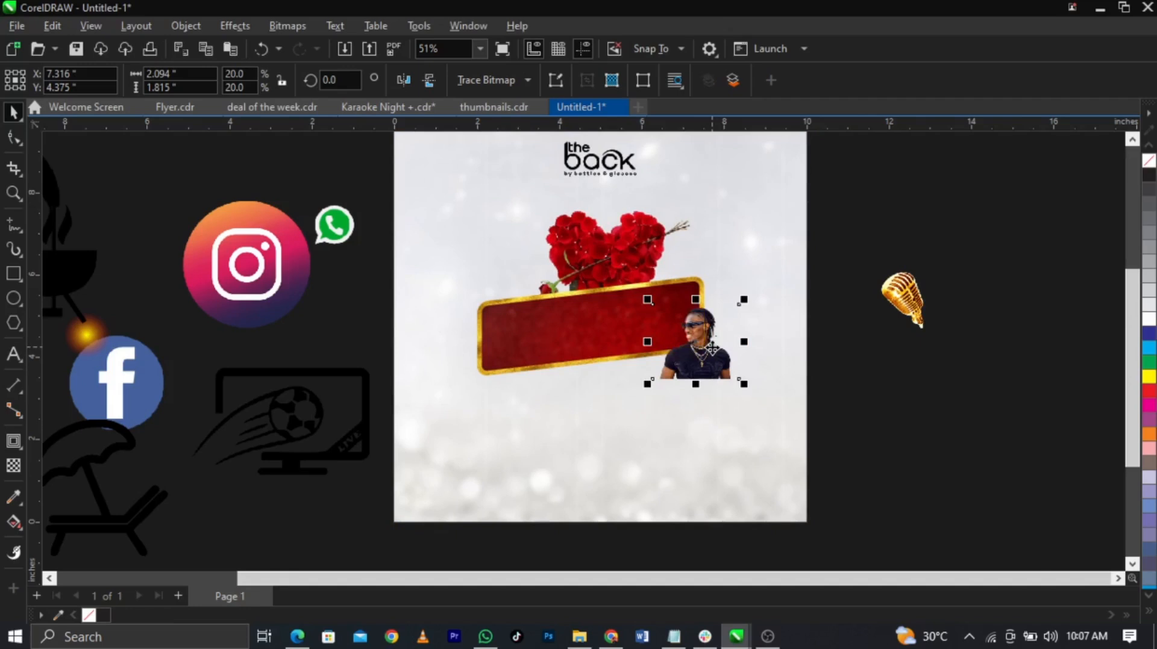
scroll(711, 348, "up", 2)
left_click_drag(758, 402, 819, 475)
left_click_drag(744, 389, 733, 370)
left_click_drag(811, 438, 841, 465)
left_click_drag(747, 405, 752, 402)
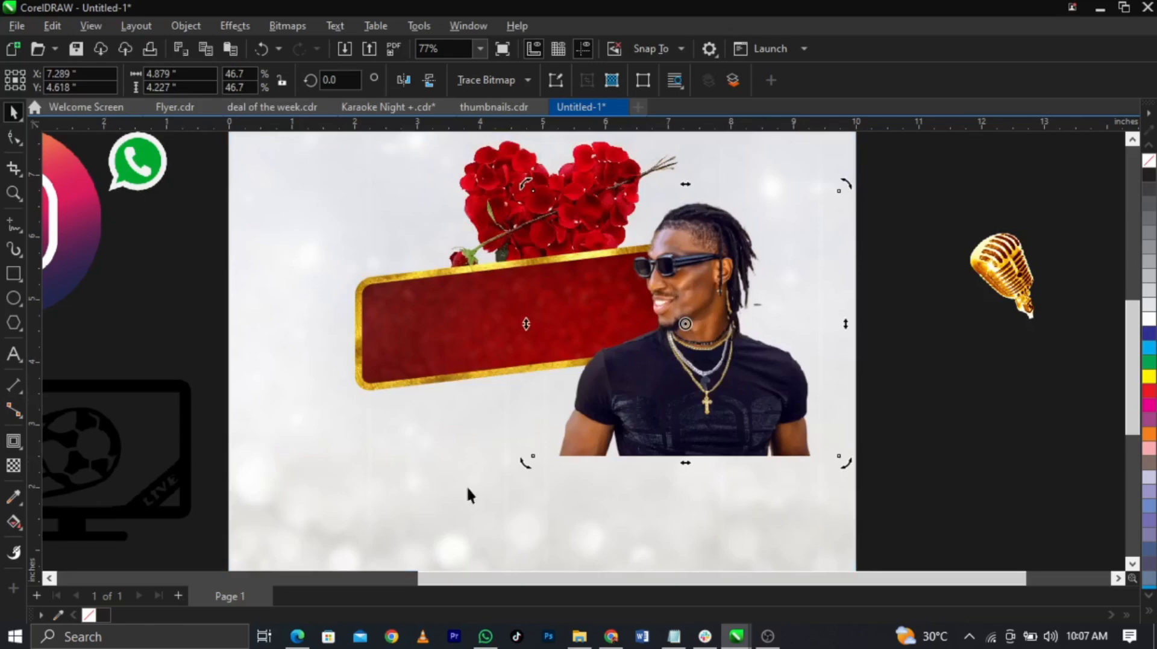
Step: Apply a vertical linear transparency so the photo's bottom fades into the background
scroll(693, 492, "up", 3)
scroll(583, 458, "down", 3)
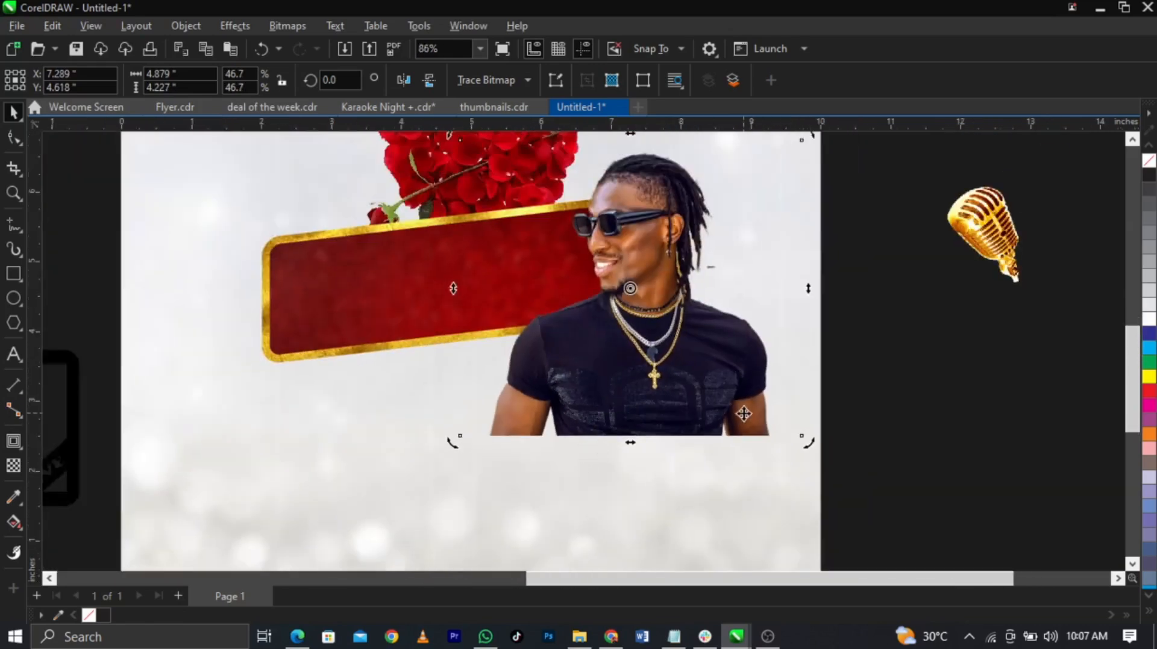
scroll(744, 413, "up", 1)
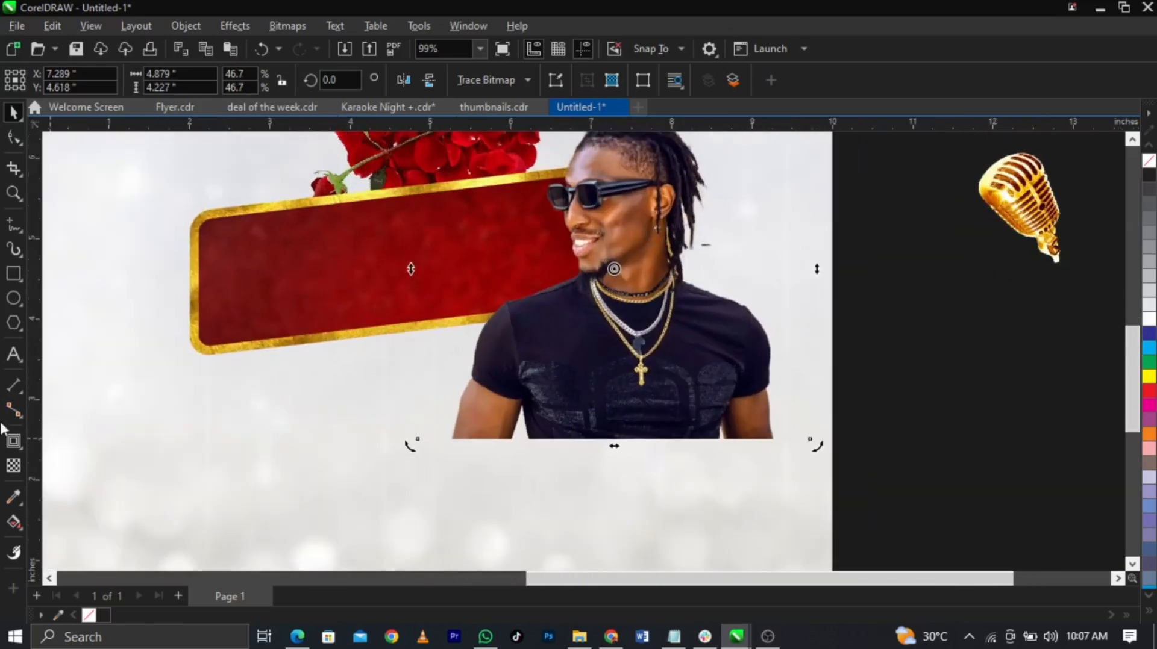
left_click(13, 470)
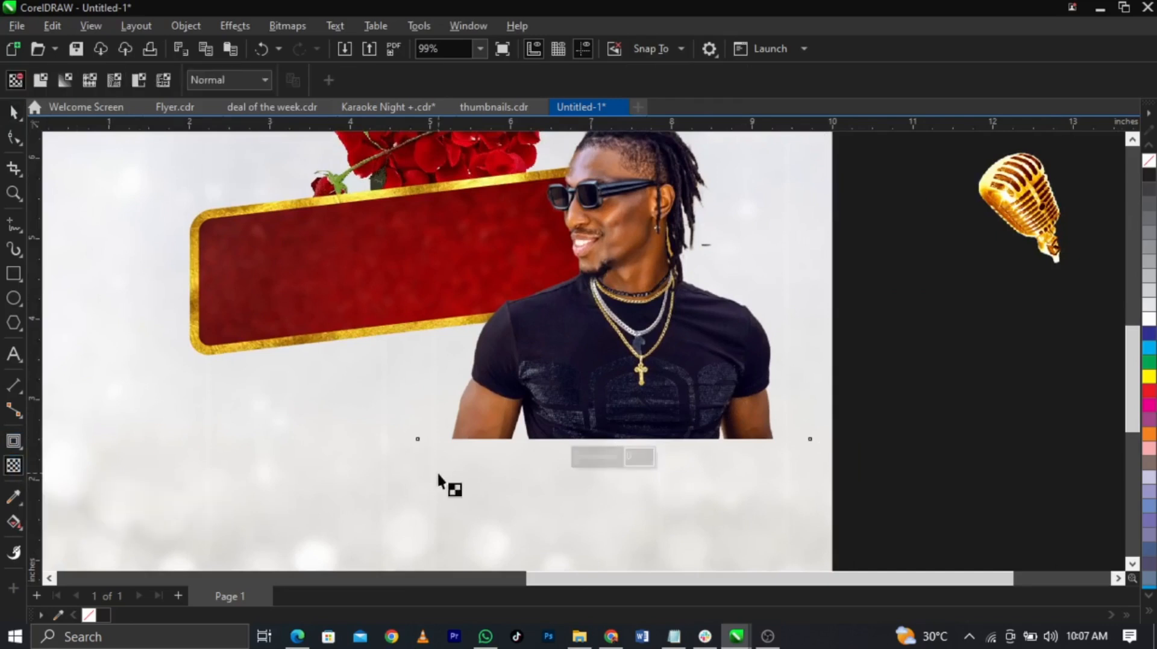
left_click_drag(630, 371, 631, 439)
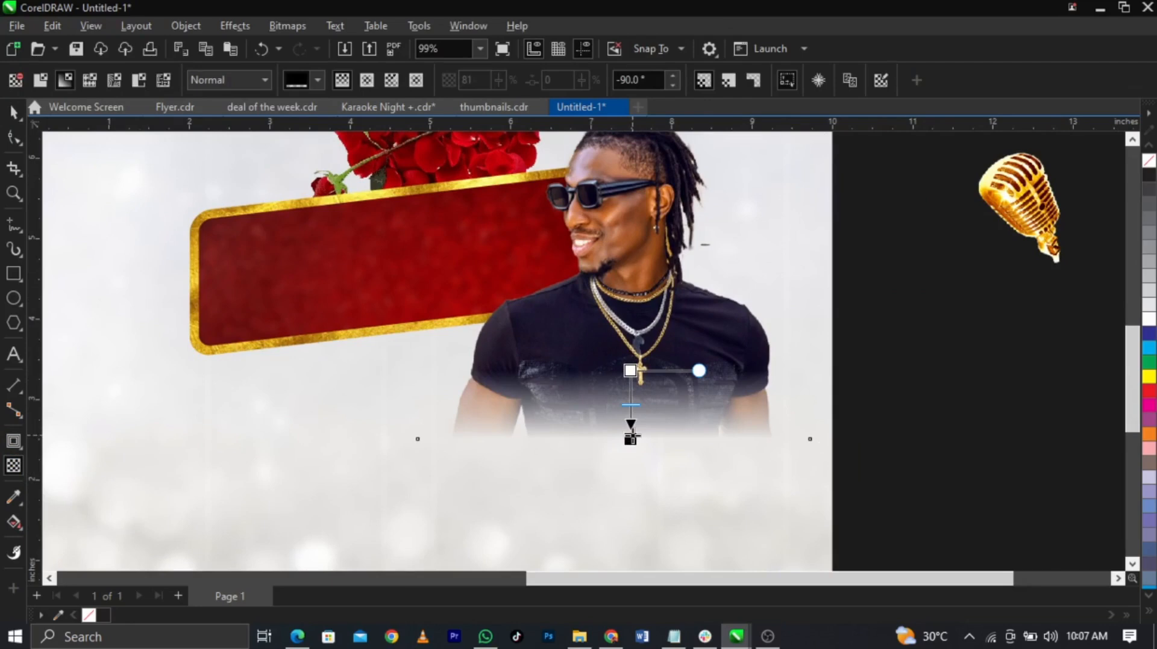
key("space")
scroll(632, 437, "down", 2)
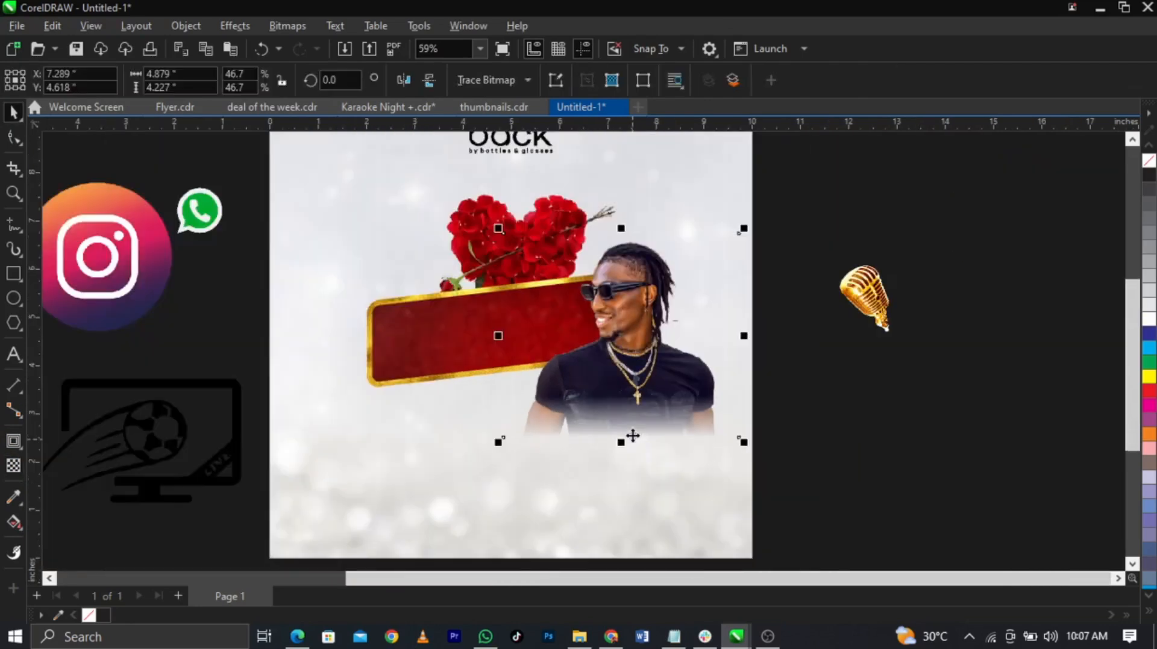
Step: Move the gold microphone onto the page, enlarge it, and position it beside the rose heart
left_click(885, 410)
left_click(883, 324)
left_click_drag(884, 324, 459, 285)
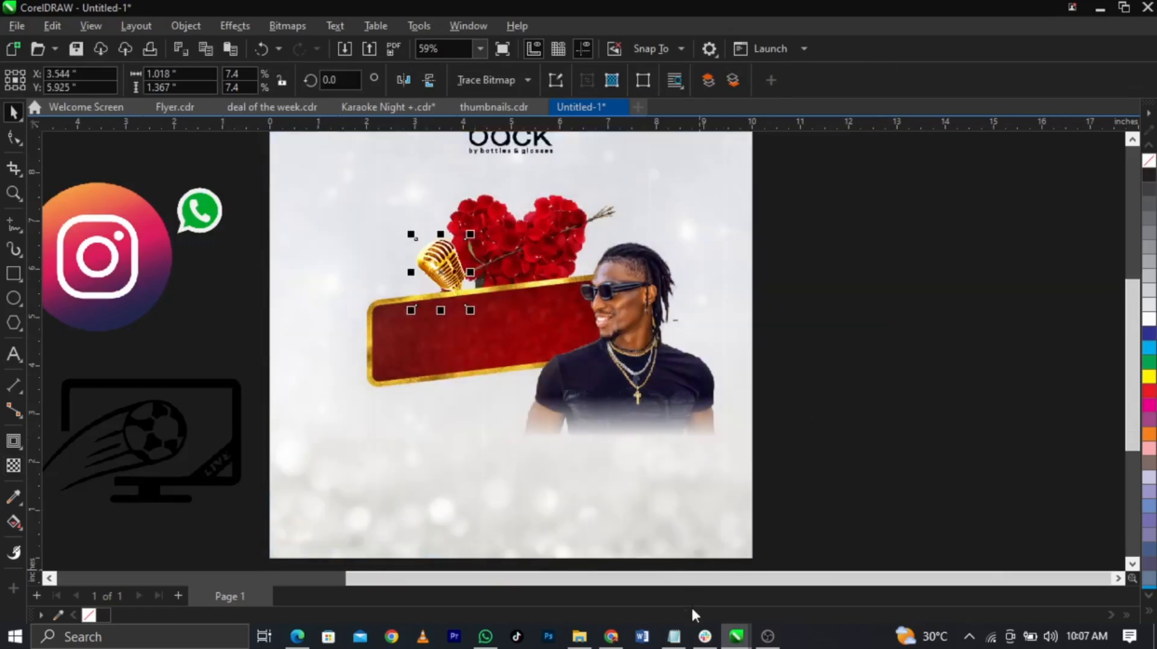
left_click(674, 638)
scroll(602, 198, "up", 2)
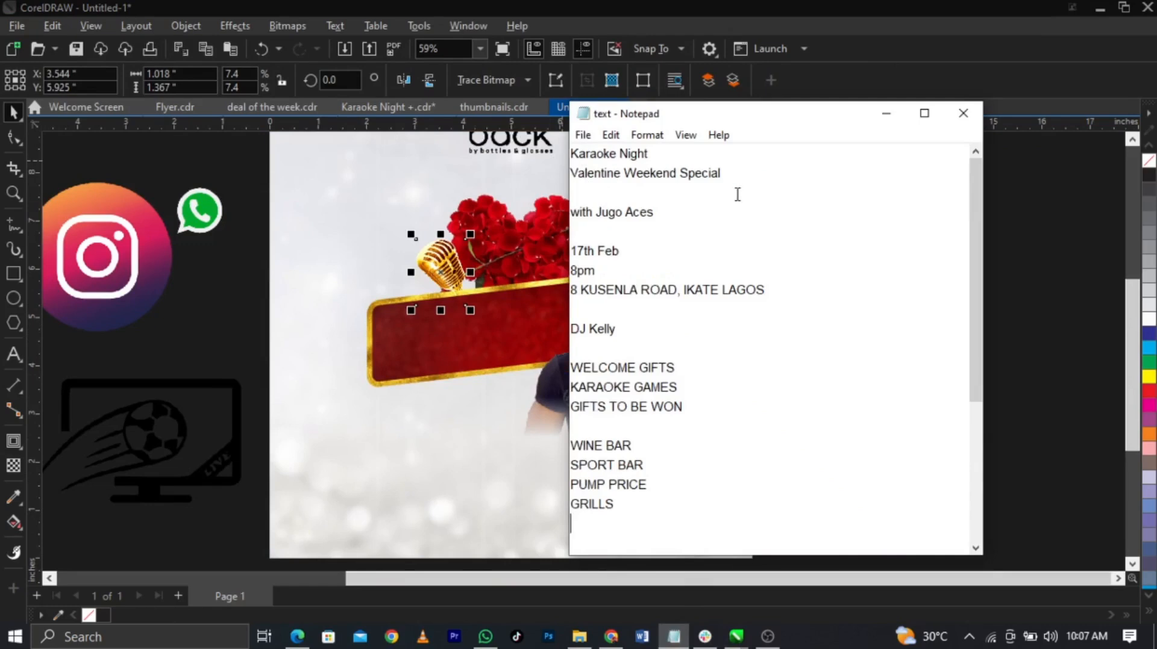
left_click(441, 272)
scroll(442, 271, "up", 4)
left_click_drag(441, 272, 393, 237)
key("ctrl+z")
left_click_drag(493, 343, 526, 384)
left_click_drag(465, 276, 392, 247)
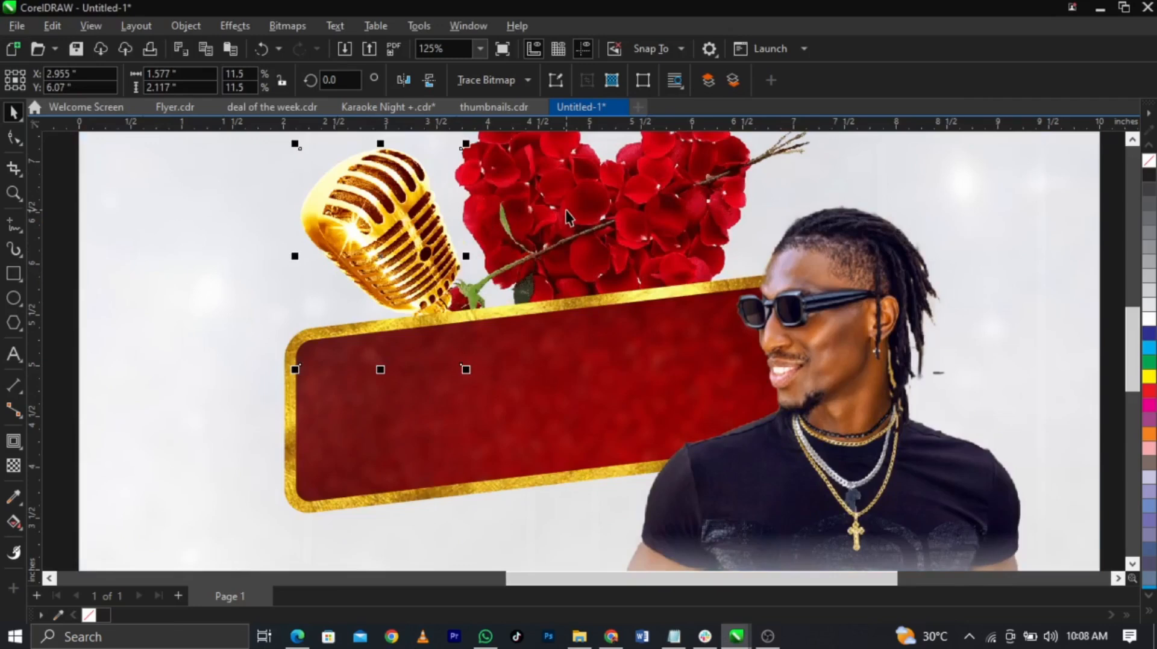
Step: Set the microphone just behind the rose in stacking order and enlarge it slightly to 12.8%
key("ctrl+End")
key("ctrl+Page_Up")
scroll(565, 216, "down", 2)
scroll(508, 241, "up", 1)
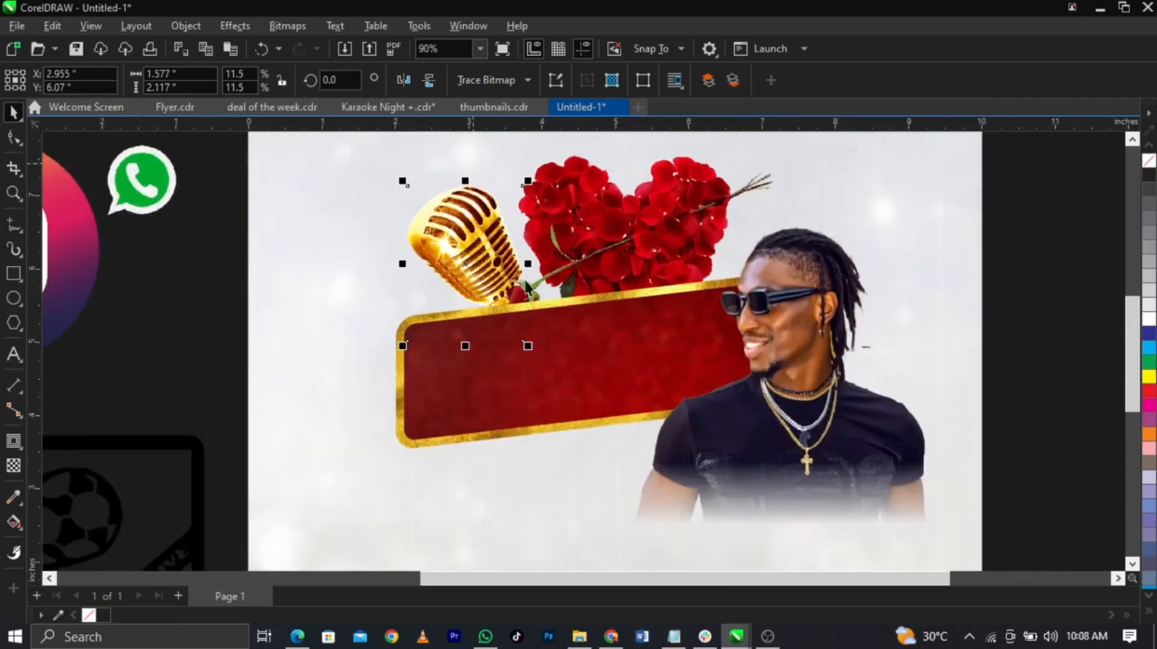
left_click_drag(529, 345, 535, 355)
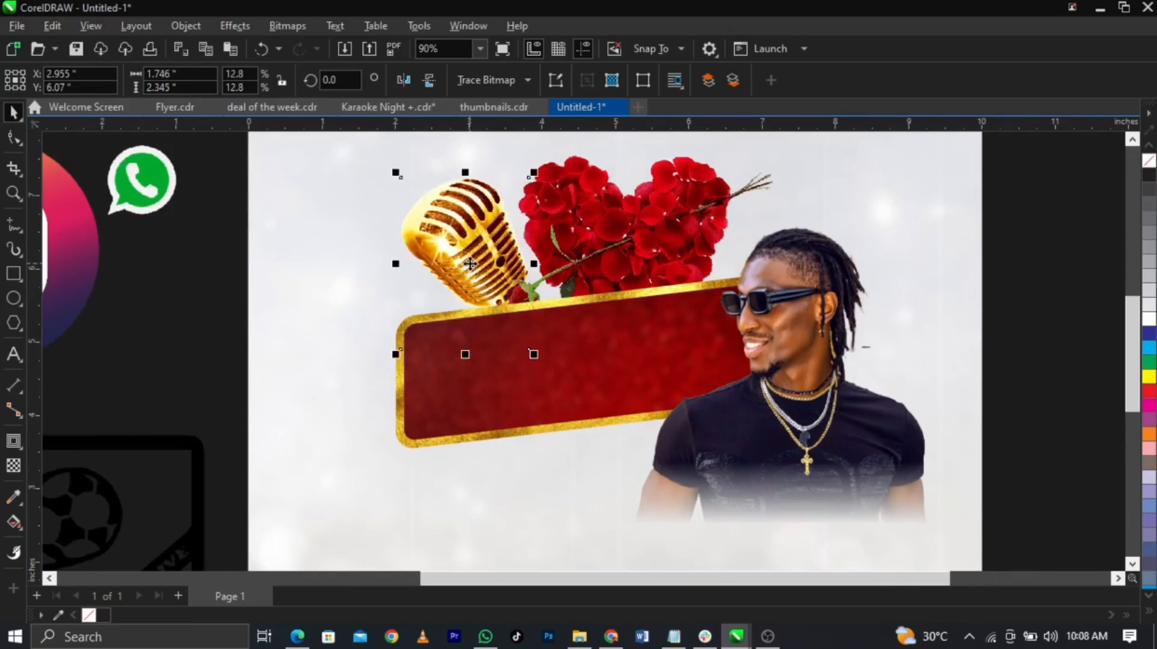
left_click_drag(470, 263, 470, 263)
scroll(335, 301, "down", 2)
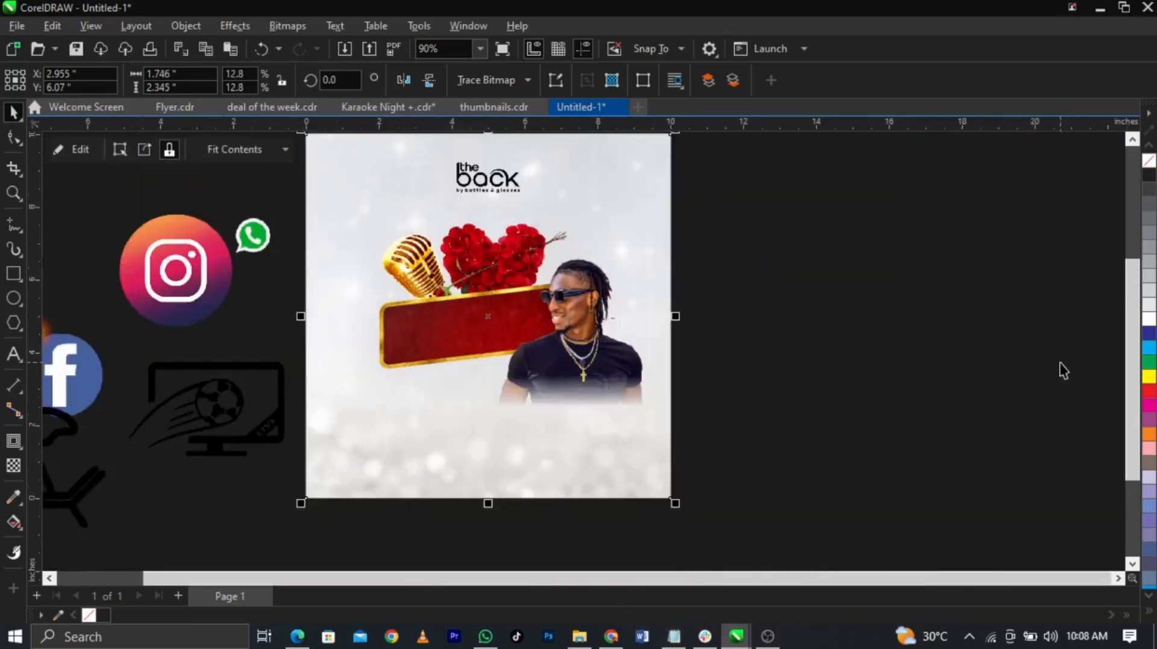
Step: Save the flyer to the Desktop as the CDR file 'valentine'
left_click(801, 295)
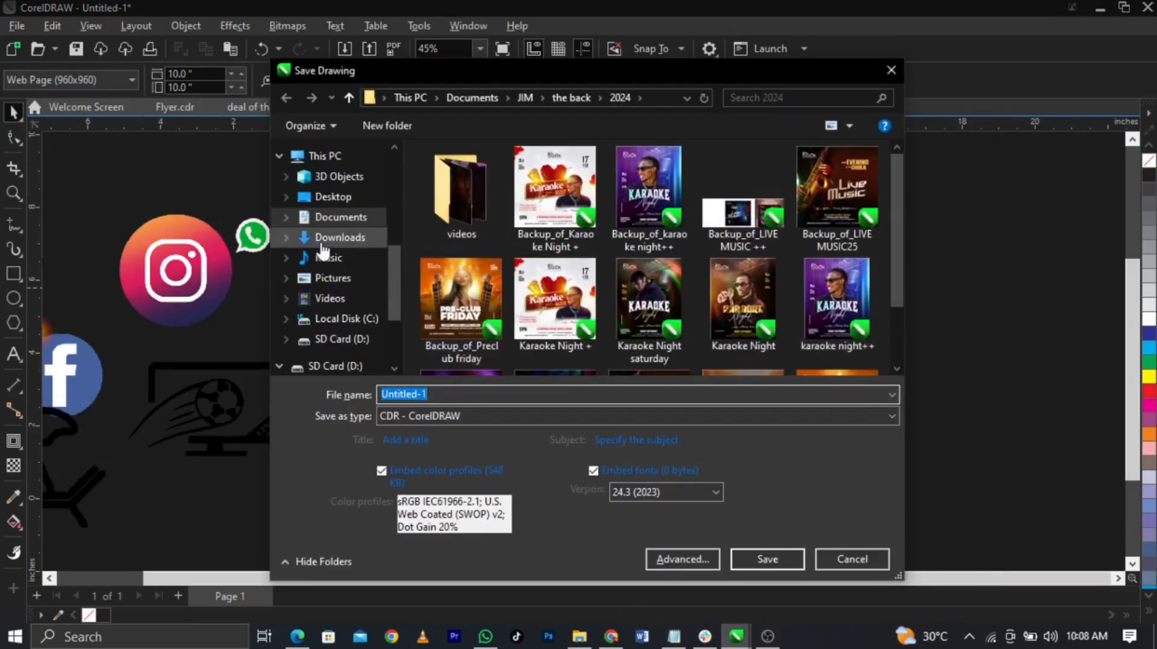
left_click(347, 208)
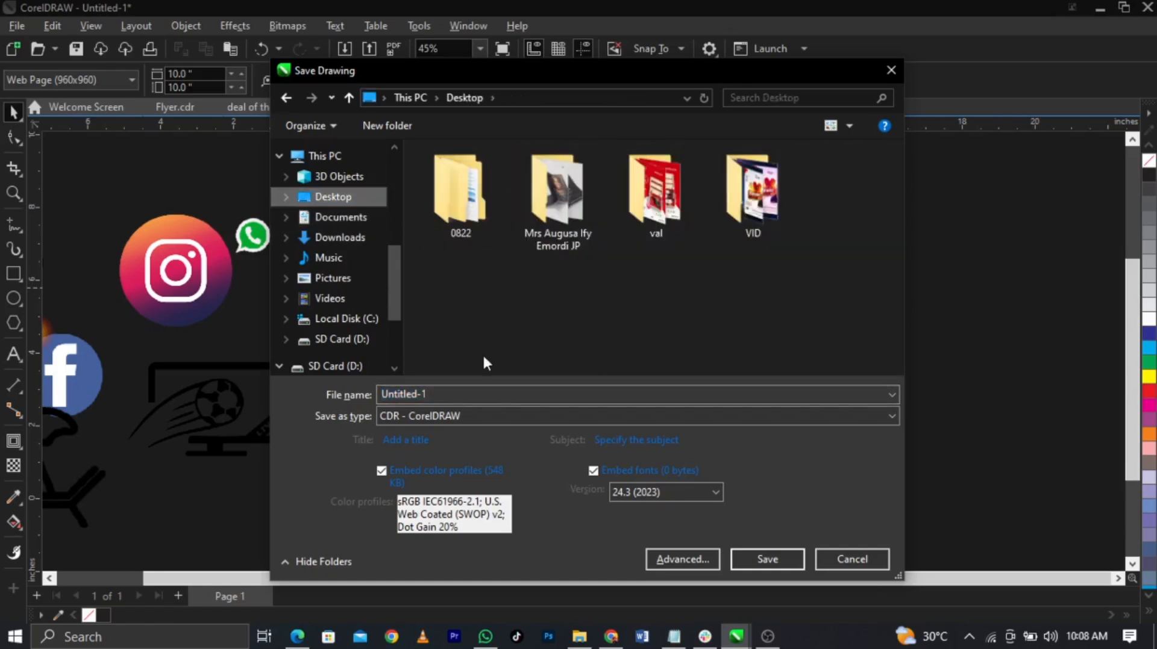
left_click(497, 394)
type("valentine")
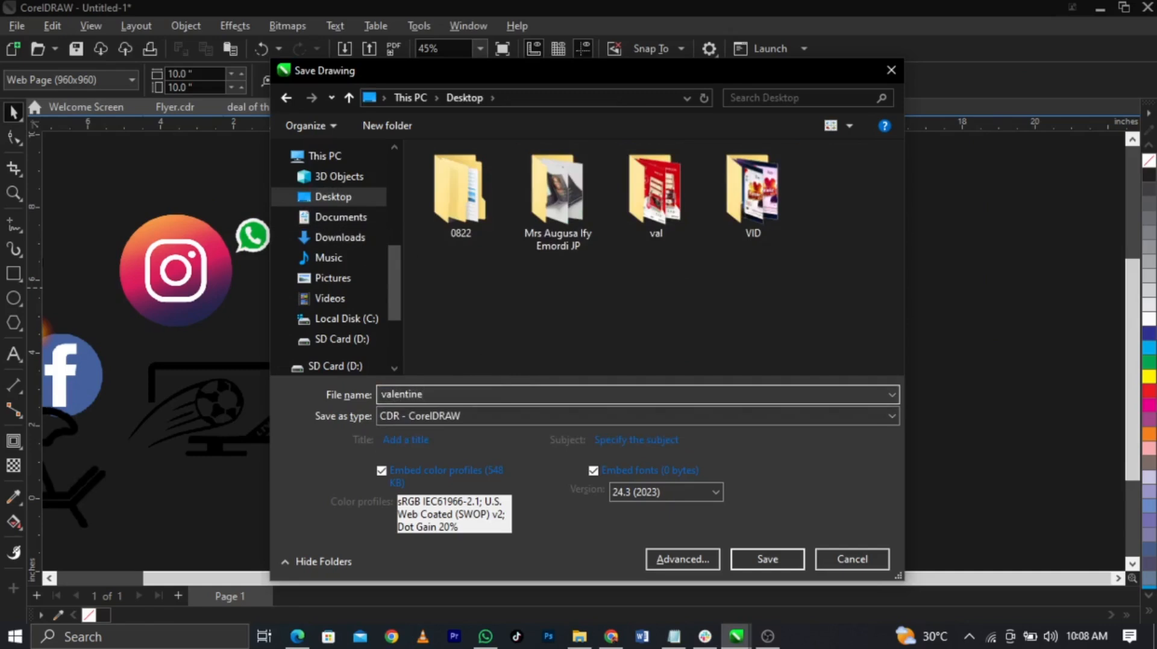
key("Return")
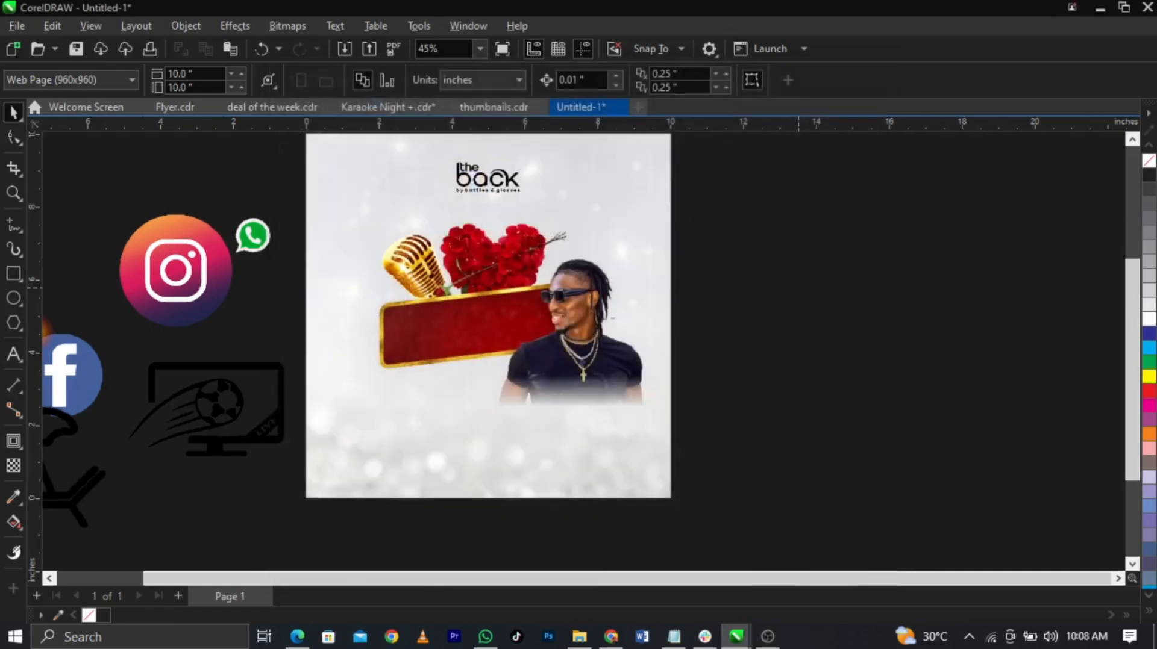
Step: Select the red banner on the page
scroll(577, 284, "up", 1)
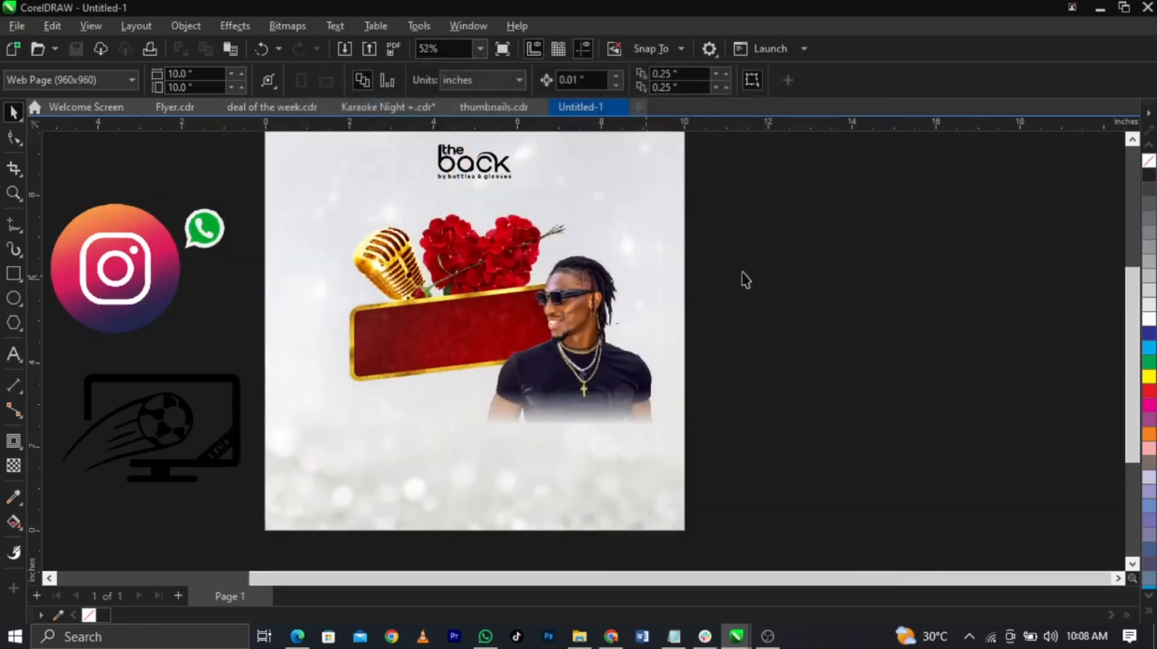
left_click(352, 330)
scroll(352, 330, "up", 2)
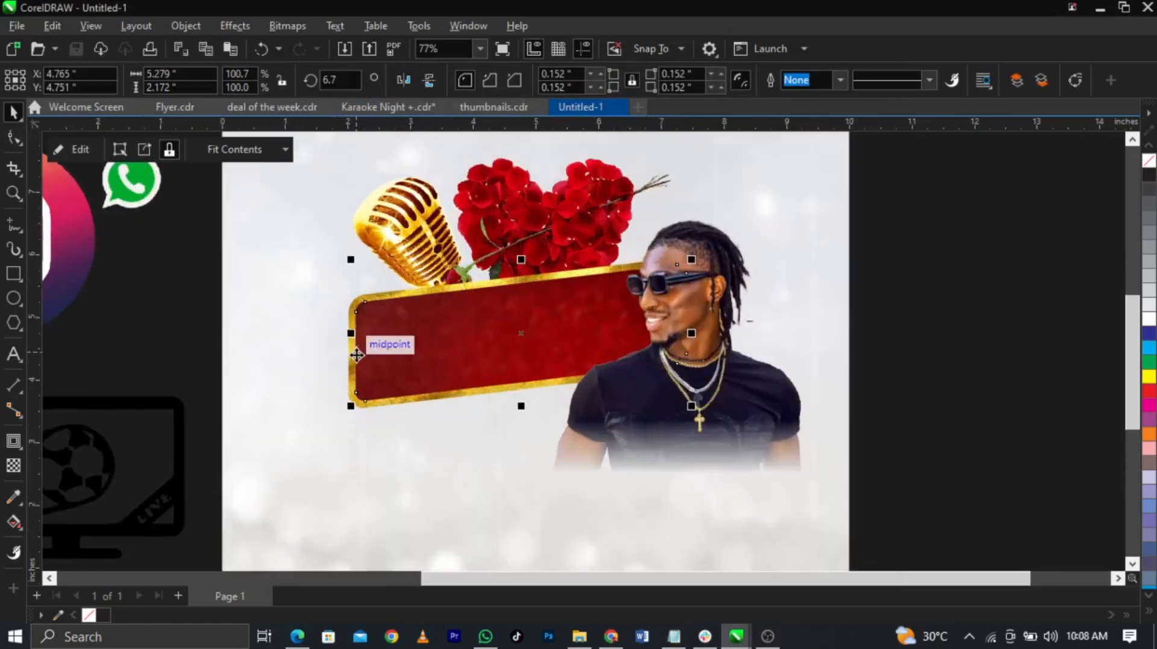
Step: Enlarge the red banner slightly from its lower-left corner
left_click(352, 388)
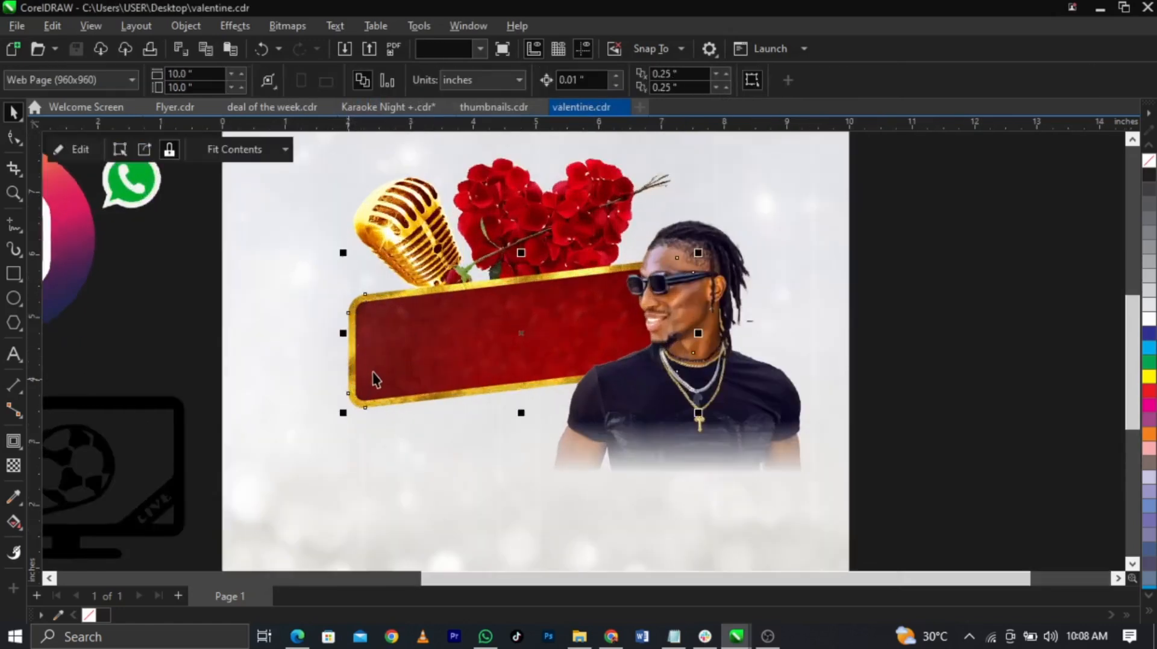
mouse_move(339, 415)
left_mouse_down()
mouse_move(308, 439)
mouse_move(319, 424)
left_mouse_up()
left_click(991, 399)
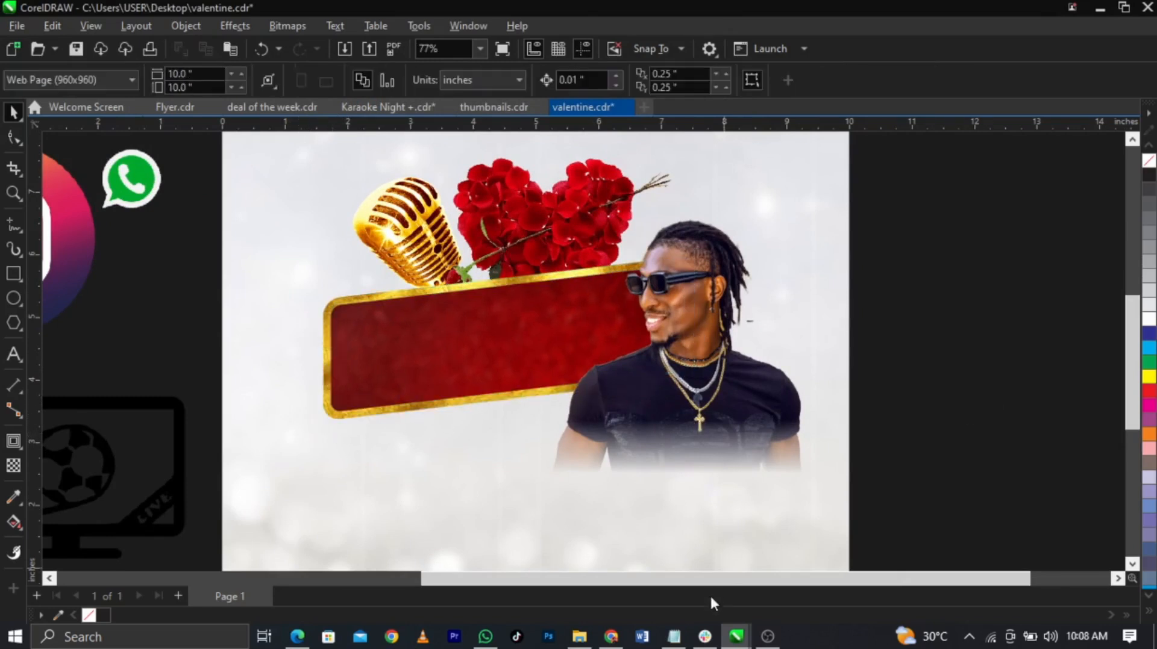
Step: Copy the event details from Notepad and paste them as text beside the page
left_click(673, 636)
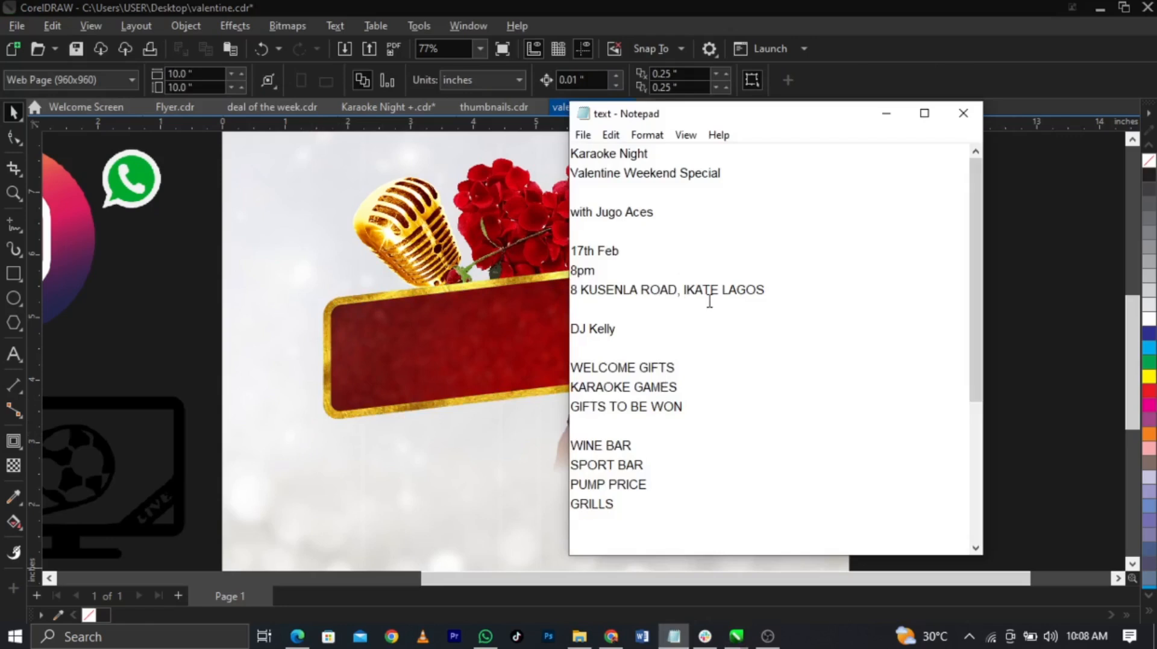
left_click_drag(571, 158, 697, 391)
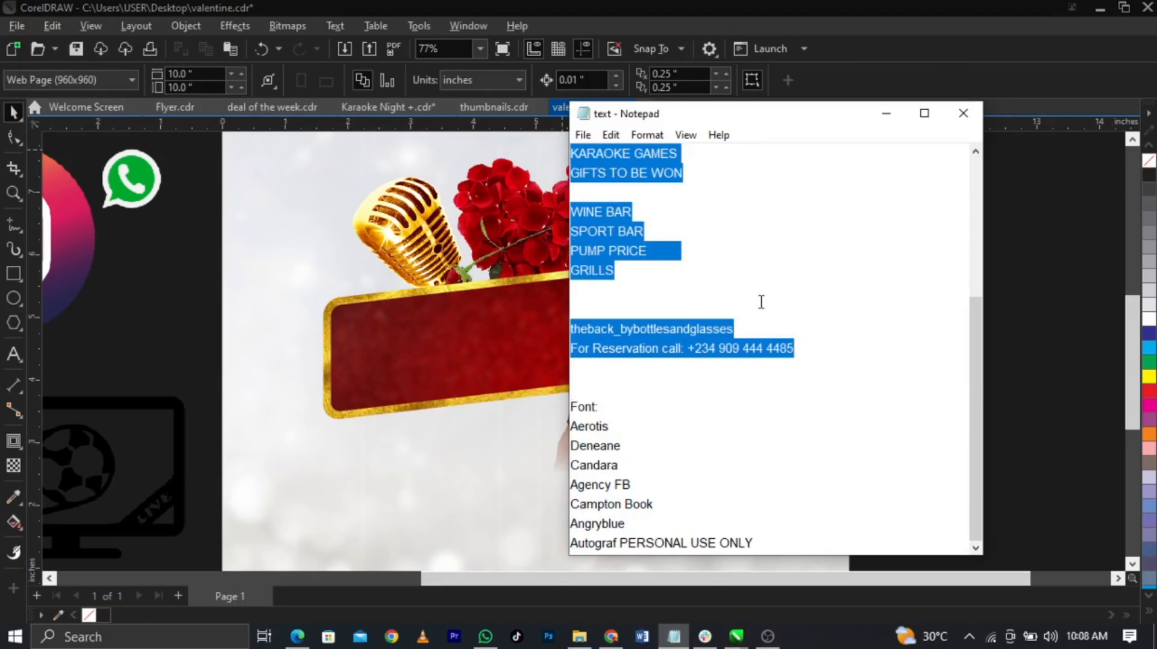
left_click(243, 372)
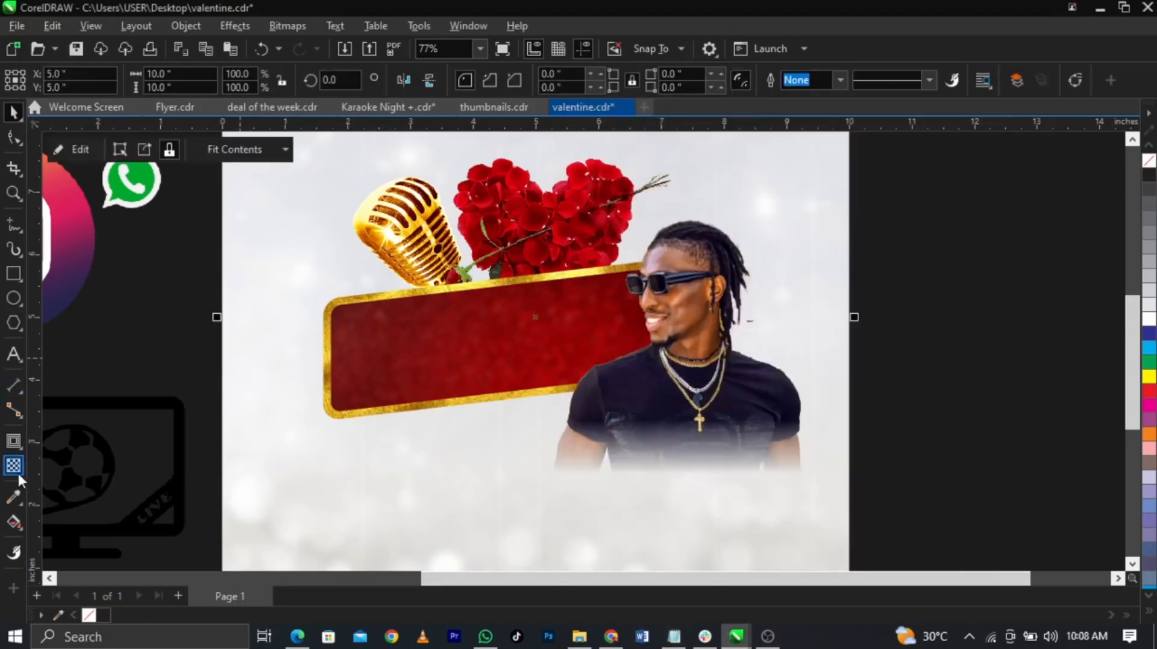
left_click(13, 354)
left_click(900, 271)
key("ctrl+v")
key("ctrl+space")
Step: Fill the 24 pt Arial event text white and move the block up beside the page
key("F4")
scroll(1065, 399, "up", 1)
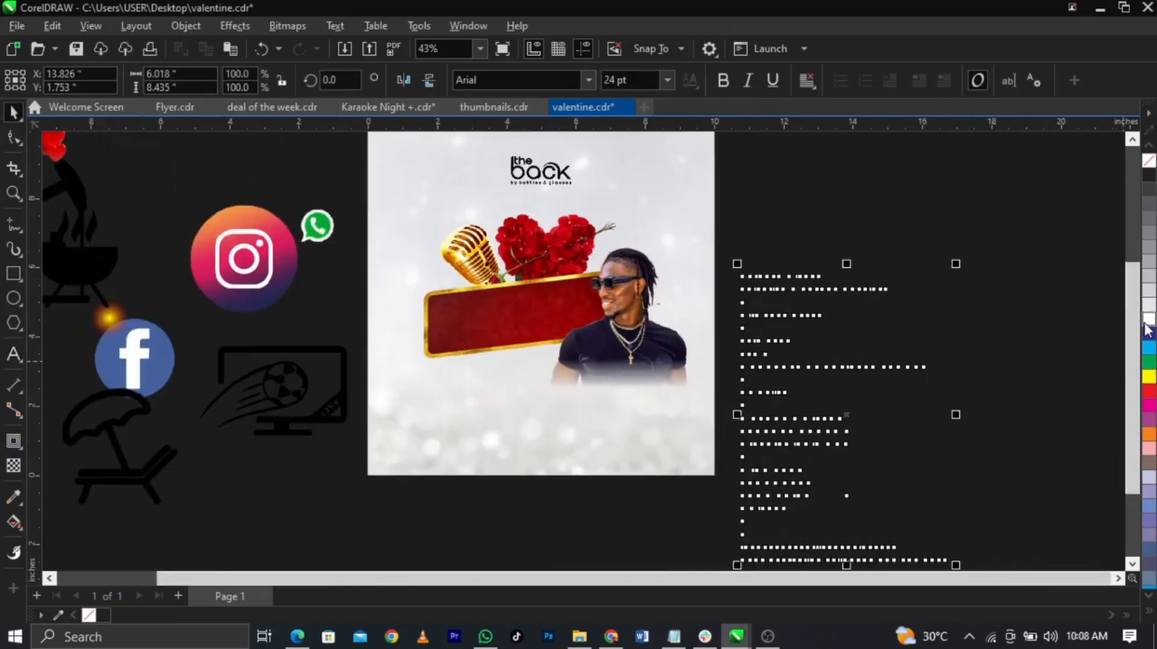
left_click(1147, 319)
left_click_drag(786, 361, 789, 265)
scroll(846, 343, "down", 1)
scroll(846, 344, "down", 1)
key("Escape")
key("z")
left_click_drag(444, 158, 842, 473)
key("space")
double_click(844, 215)
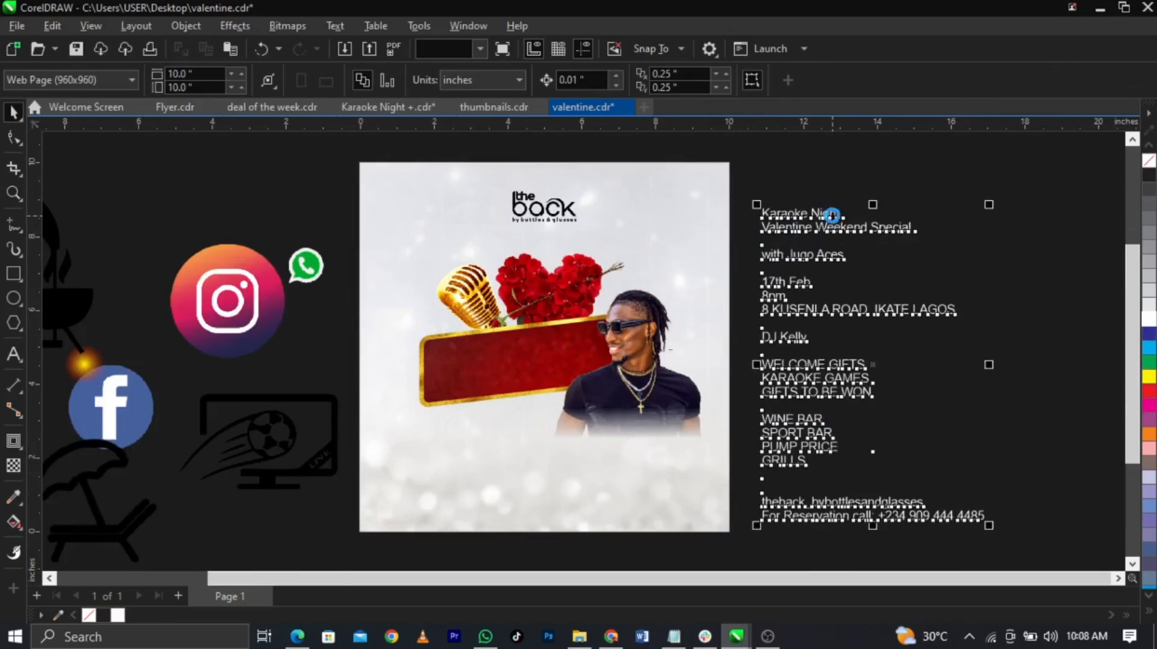
Step: Cut the Karaoke Night and Valentine Weekend Special lines from the text block and paste them onto the page
left_click_drag(911, 235, 731, 199)
key("ctrl+c")
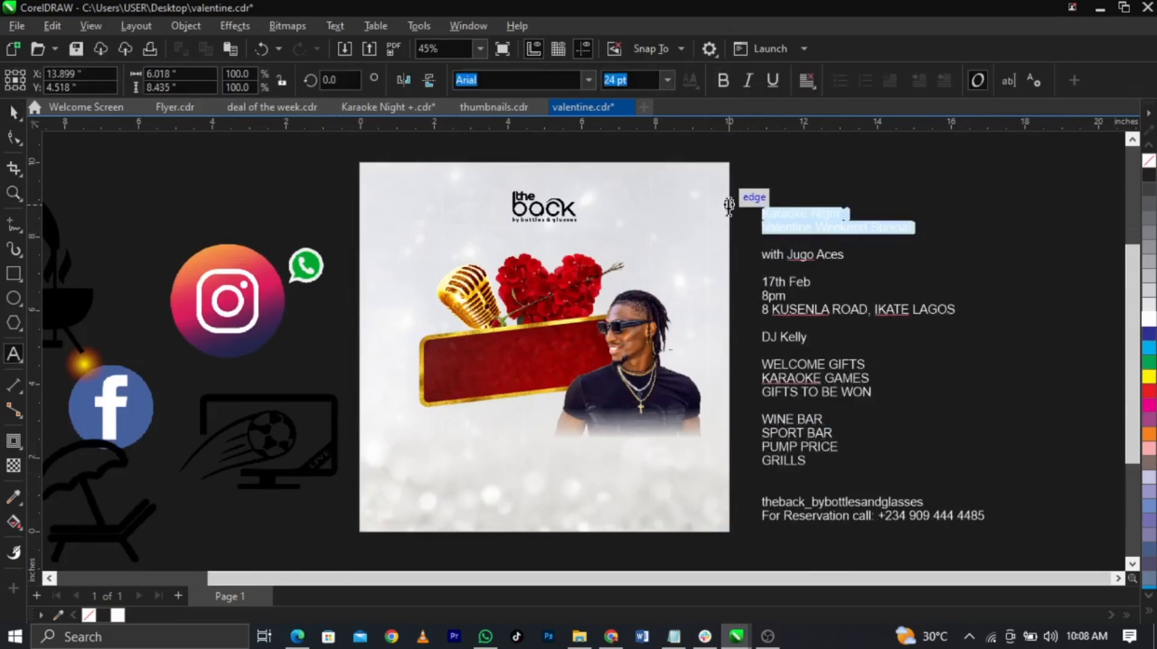
key("Delete")
key("Delete")
key("Delete")
left_click(459, 451)
key("ctrl+v")
key("z")
left_click_drag(335, 329, 662, 474)
key("space")
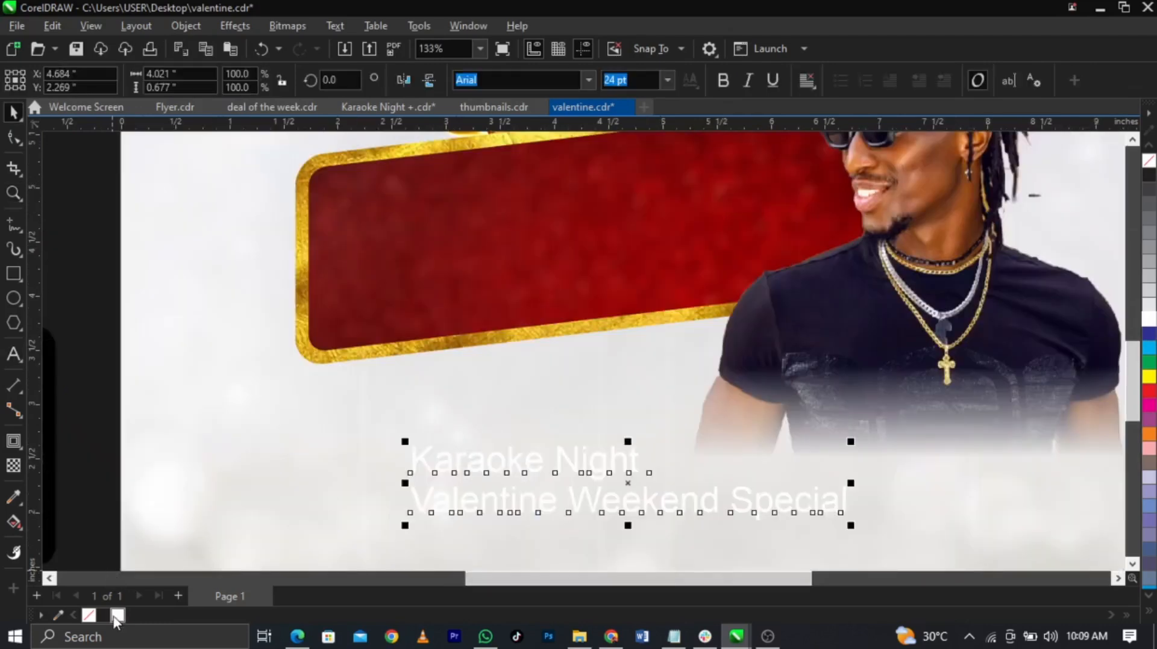
scroll(516, 453, "down", 1)
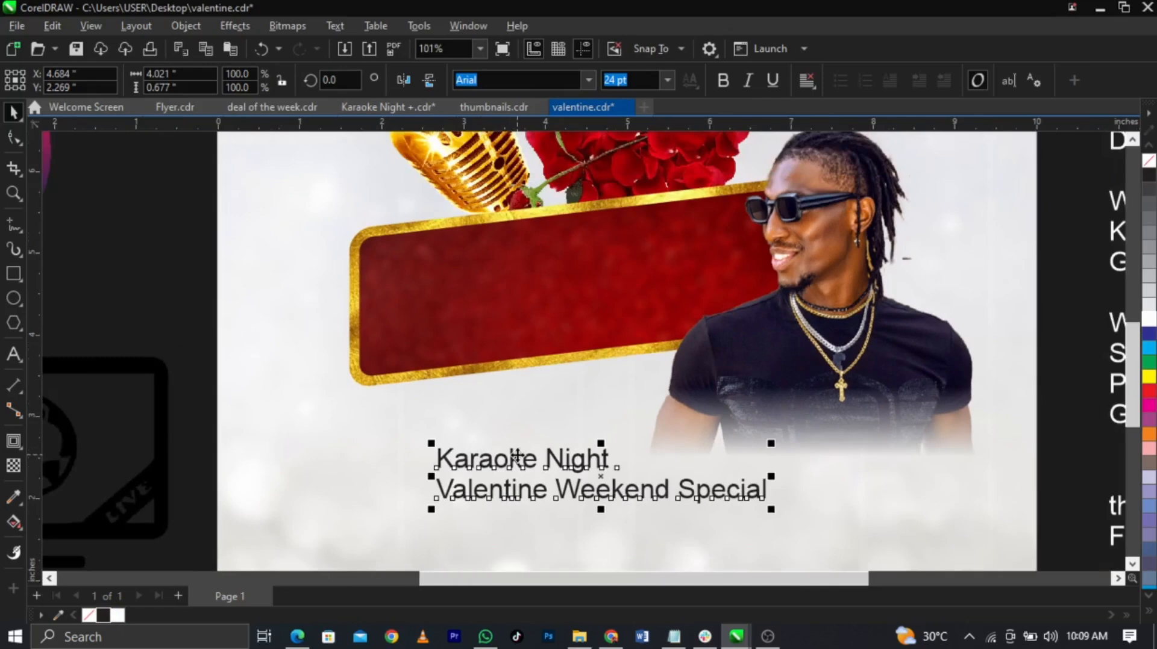
Step: Place Karaoke Night on the red banner in white at about 46 pt, with Night on its own line
left_click(518, 457)
left_click_drag(517, 458, 496, 280)
left_click(1149, 315)
left_click_drag(586, 262, 741, 240)
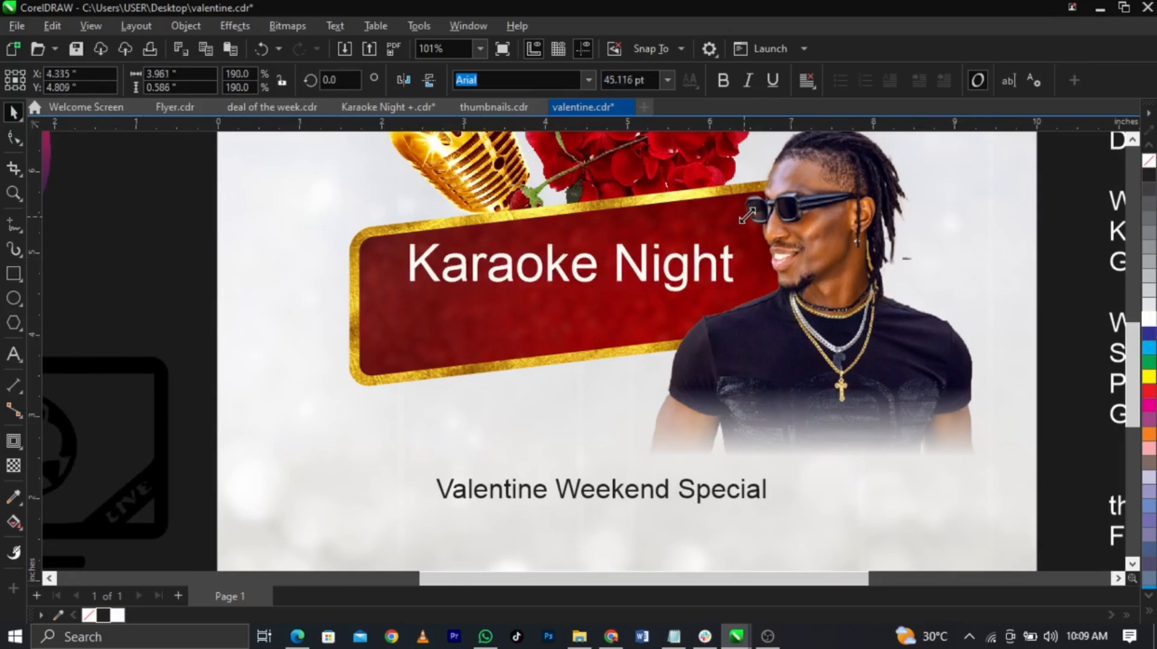
left_click(625, 258)
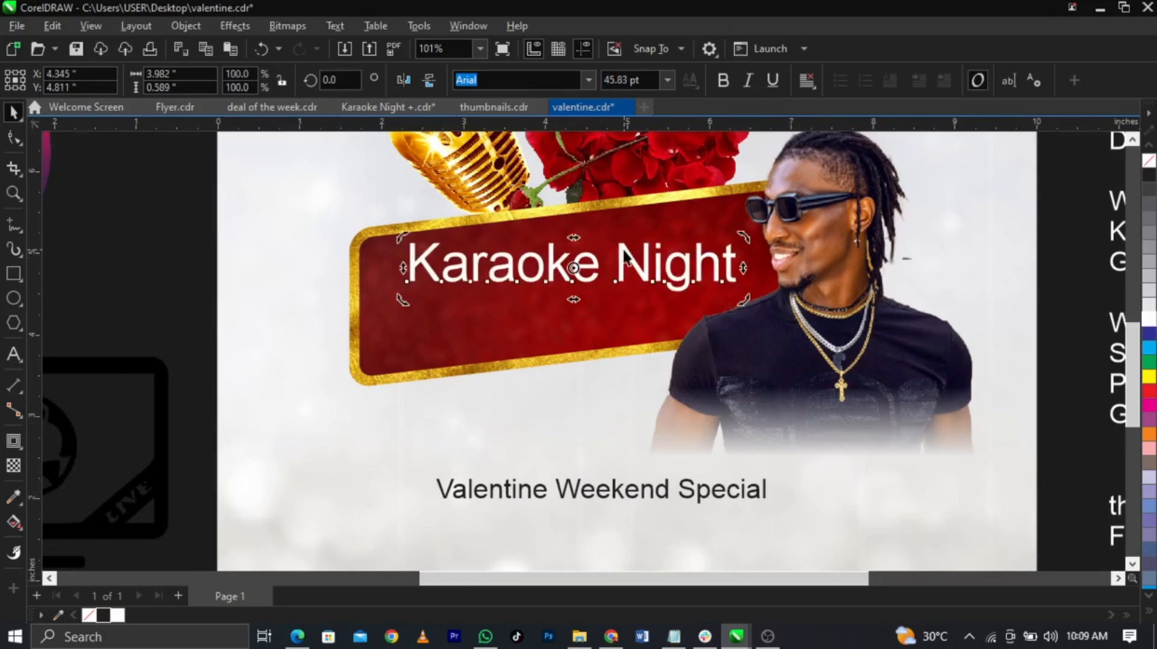
key("ctrl+k")
left_click_drag(625, 258, 479, 343)
Step: Set Karaoke to the Deneane font and enlarge it to 69.58 pt
left_click(537, 285)
left_click(673, 636)
left_click(657, 433)
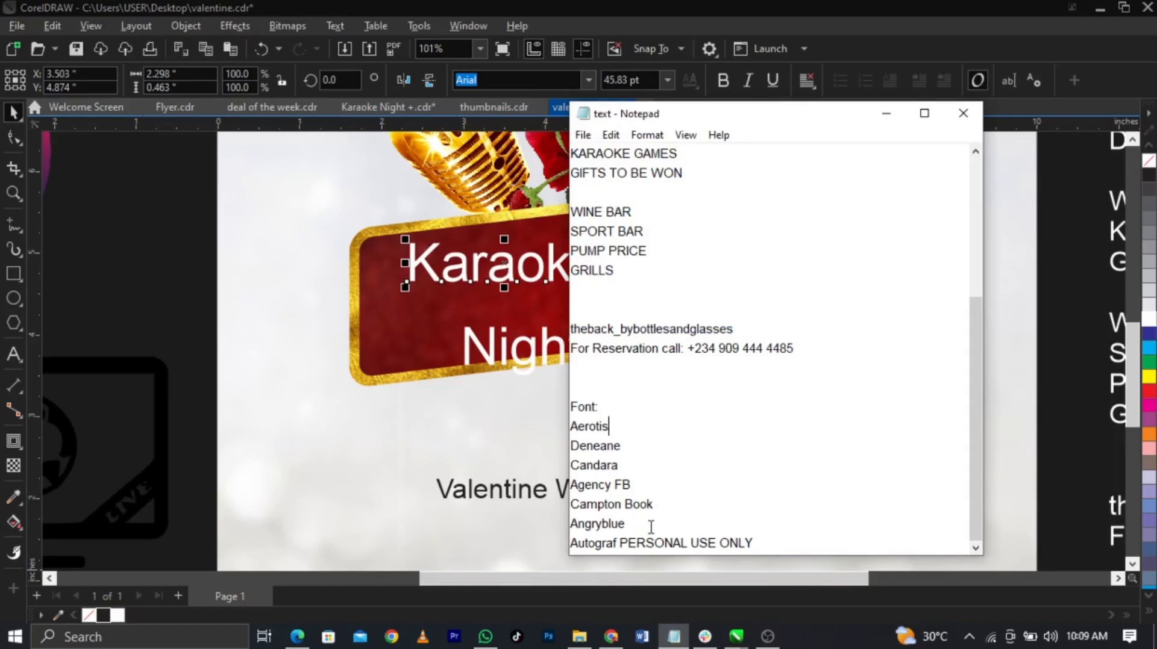
double_click(573, 449)
key("ctrl+c")
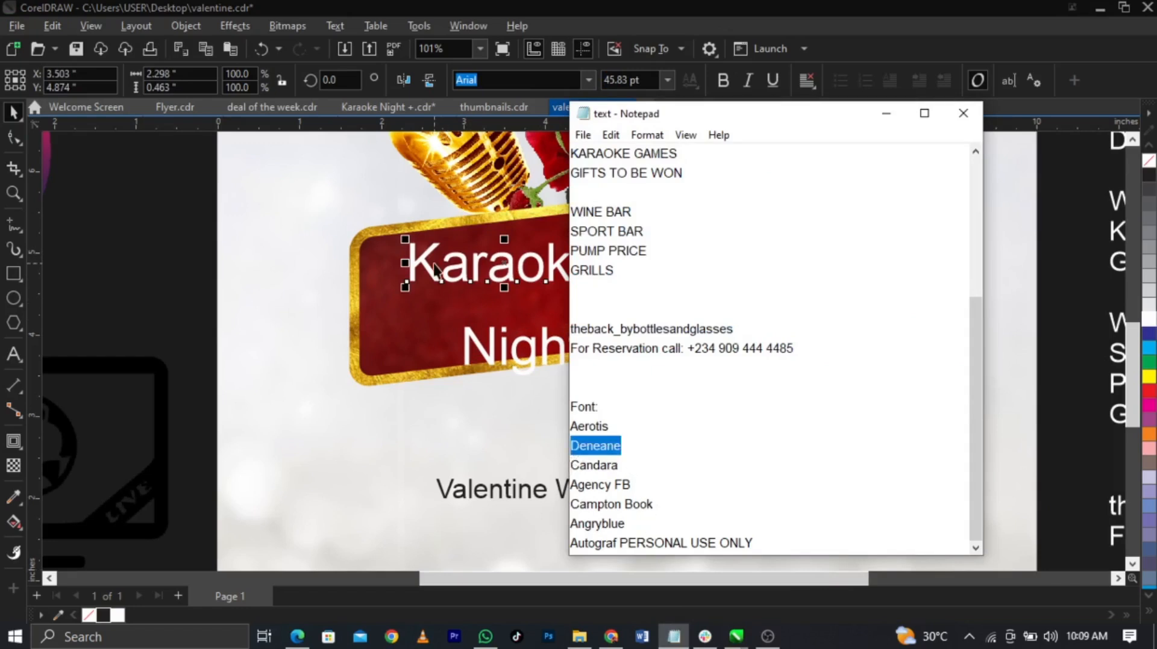
left_click(515, 83)
key("ctrl+v")
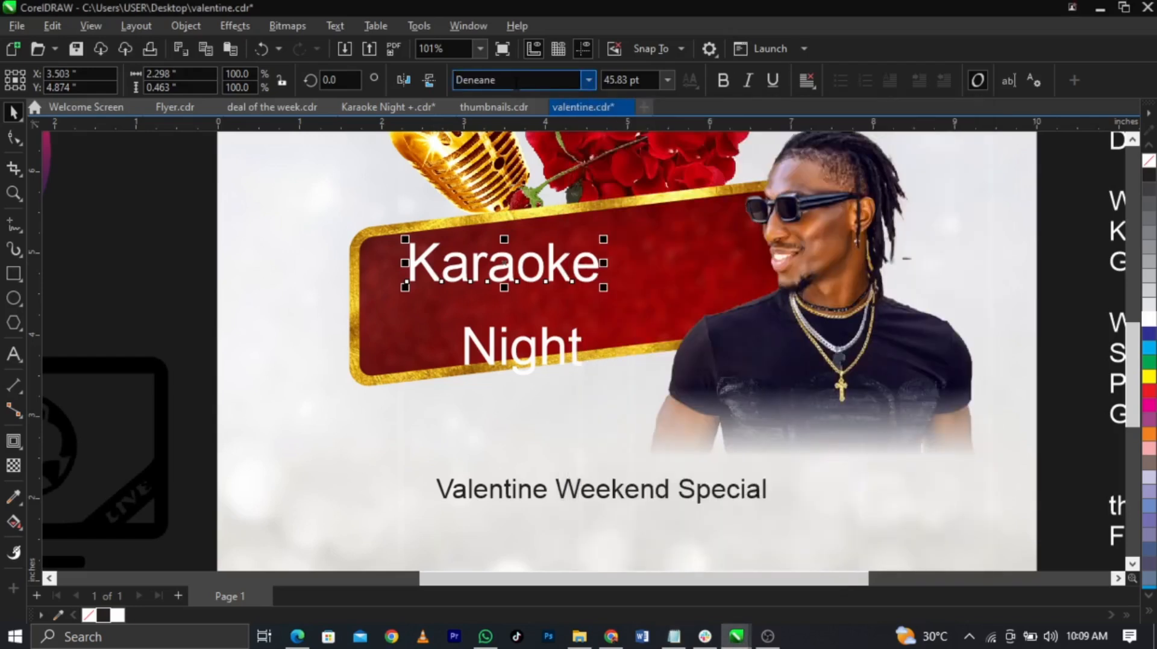
key("Return")
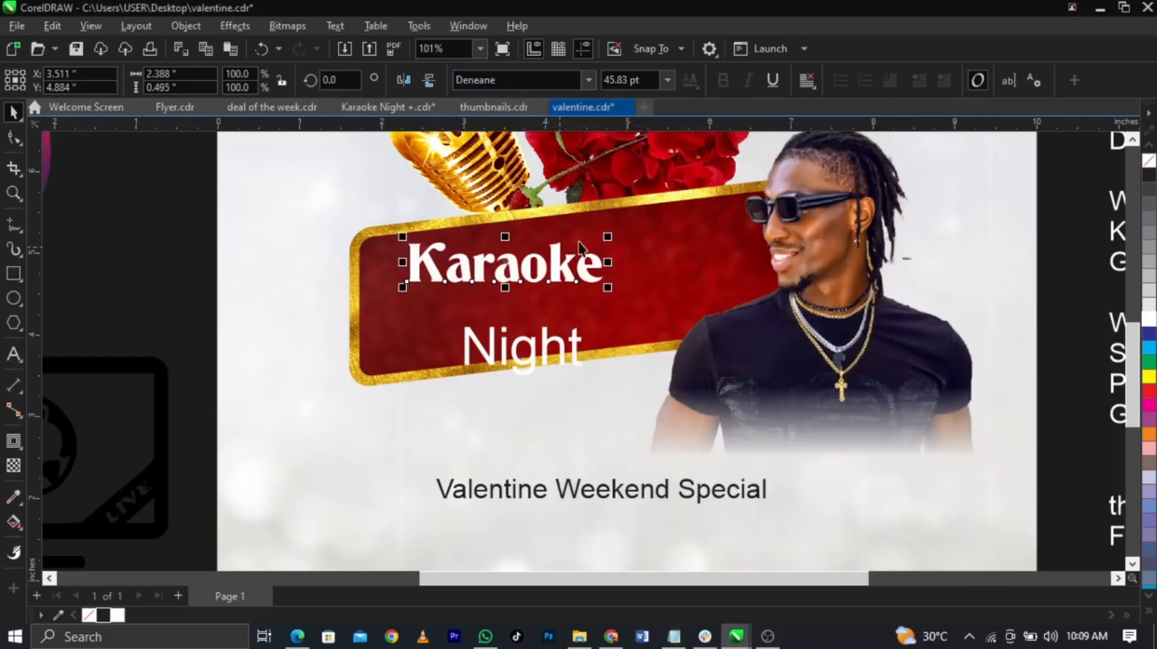
left_click_drag(607, 237, 687, 252)
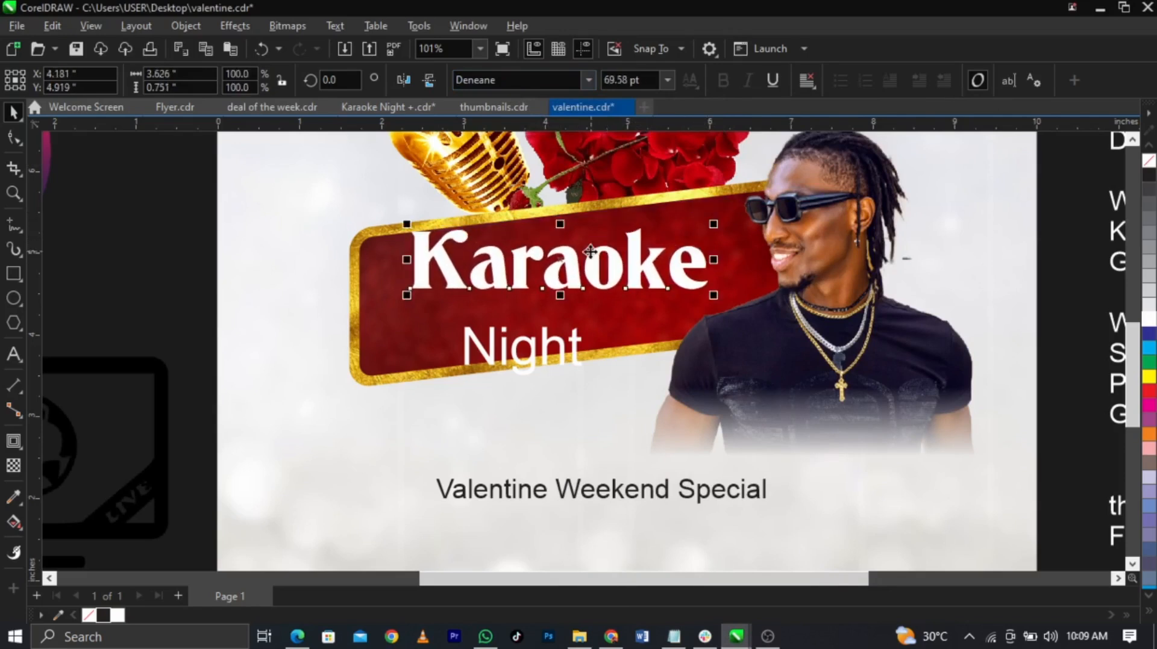
scroll(589, 251, "up", 1)
Step: Tighten the letter spacing of Karaoke and undo an accidental photo move
left_click(18, 141)
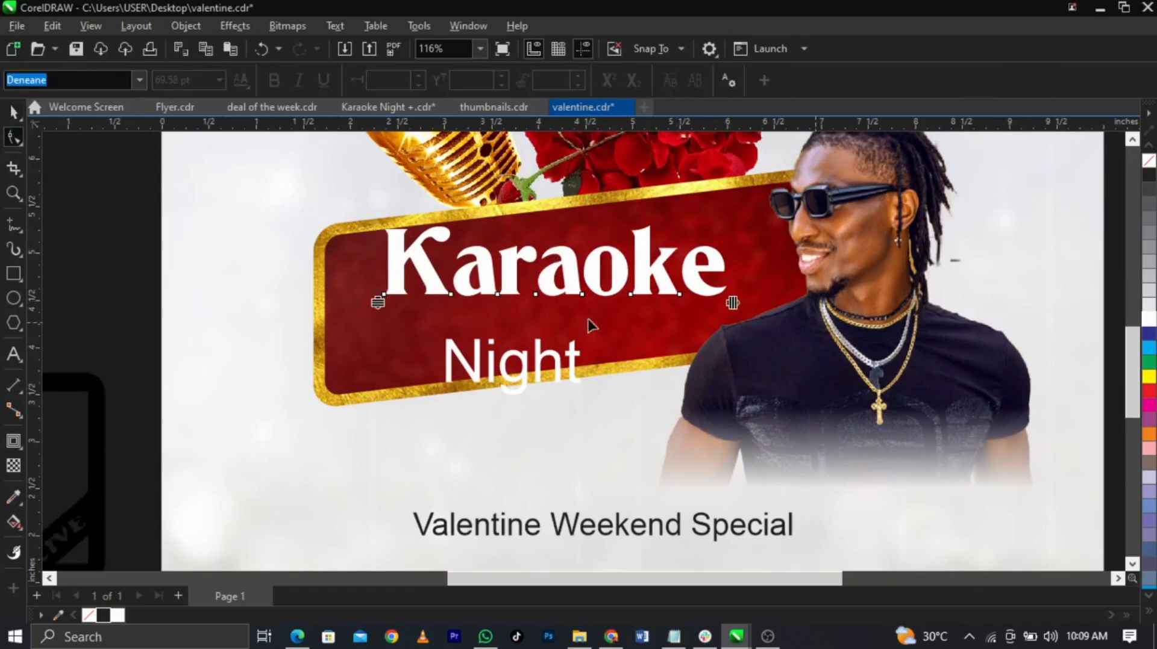
left_click_drag(741, 303, 713, 311)
key("space")
key("ctrl+z")
key("ctrl+z")
key("ctrl+z")
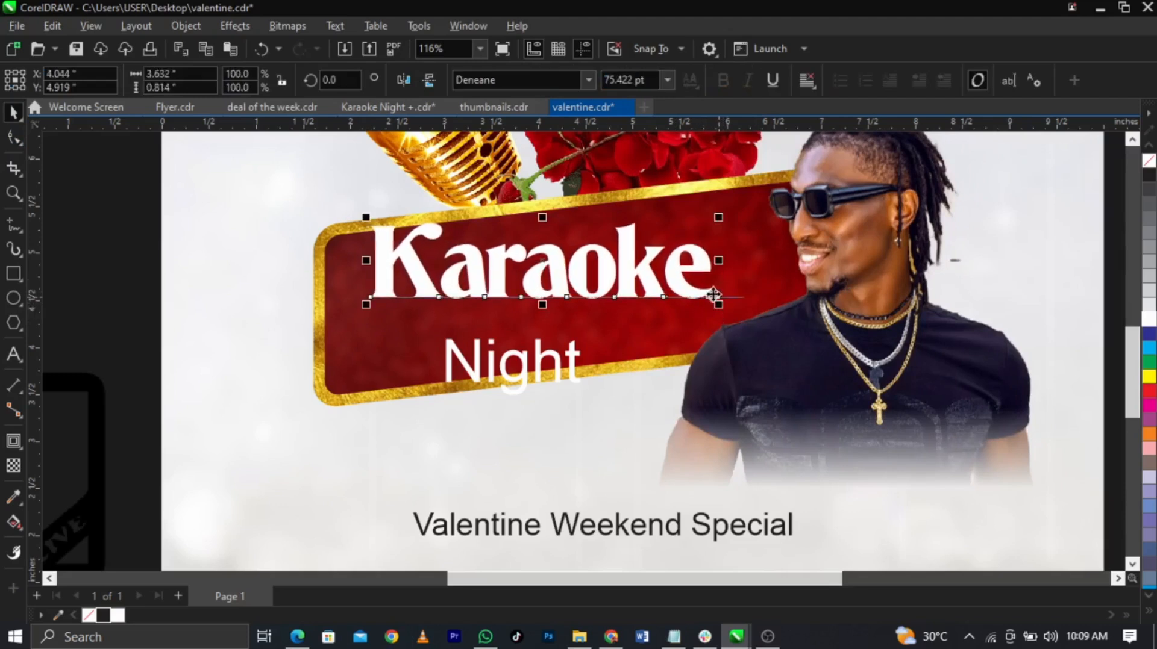
Step: Tilt Karaoke about 5.9° to follow the banner, enlarge it to about 81 pt, and reposition it
left_click(622, 276)
left_click_drag(718, 260, 720, 226)
scroll(625, 236, "up", 1)
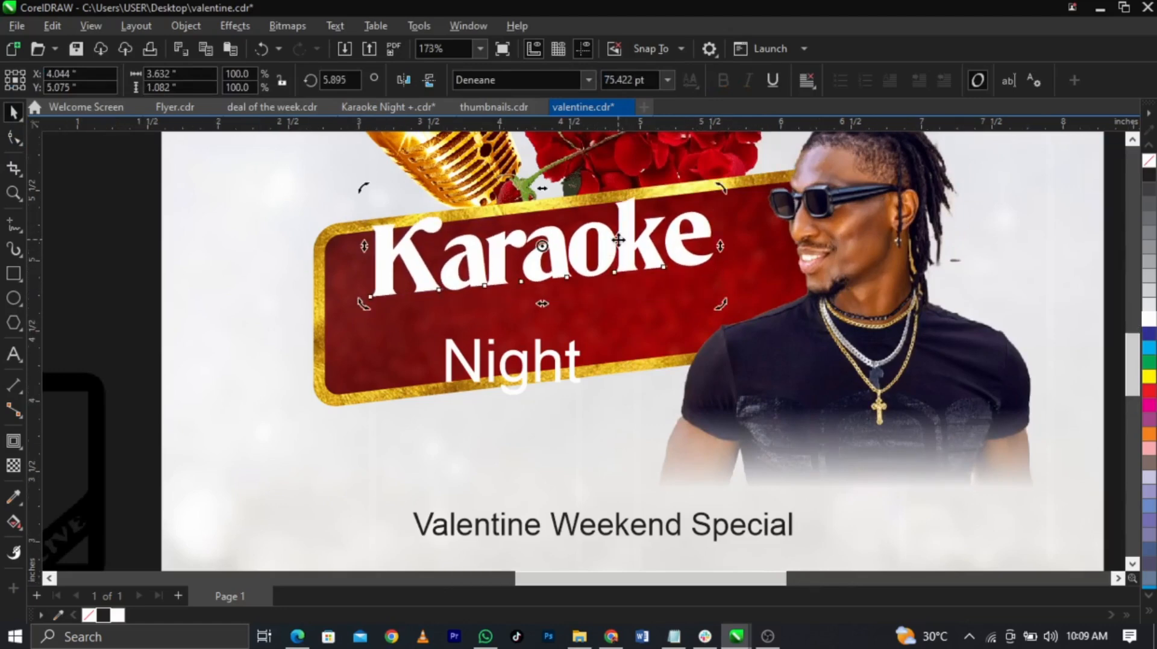
left_click(628, 235)
left_click_drag(627, 231, 609, 263)
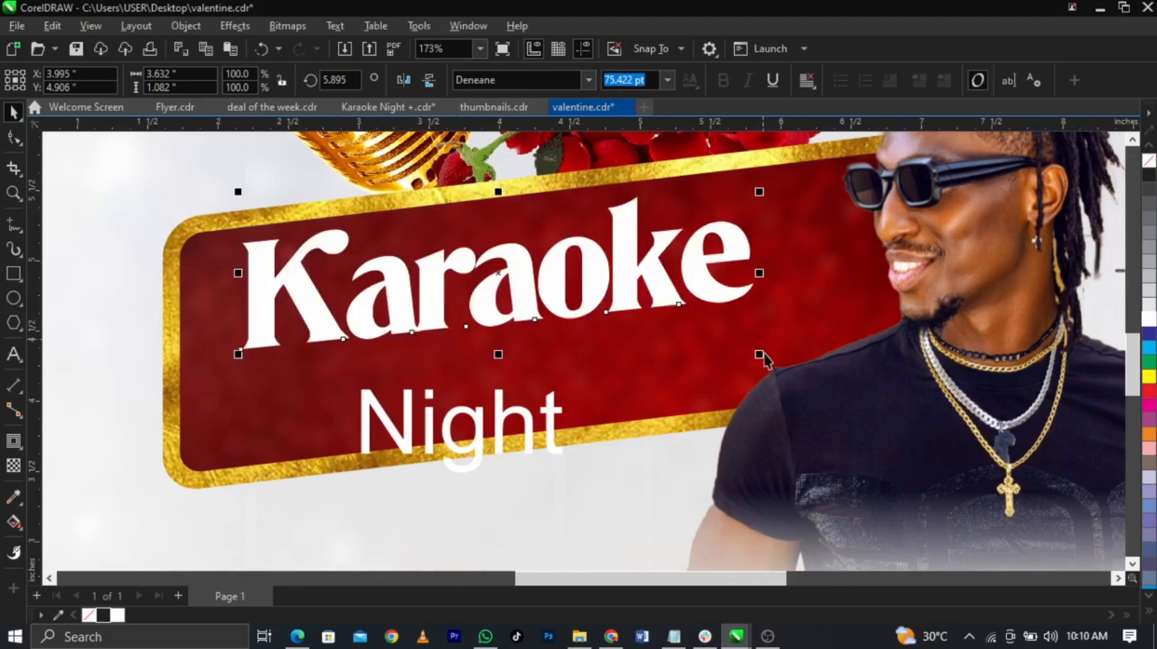
left_click_drag(760, 357, 746, 354)
left_click_drag(745, 192, 799, 163)
left_click_drag(750, 212, 766, 225)
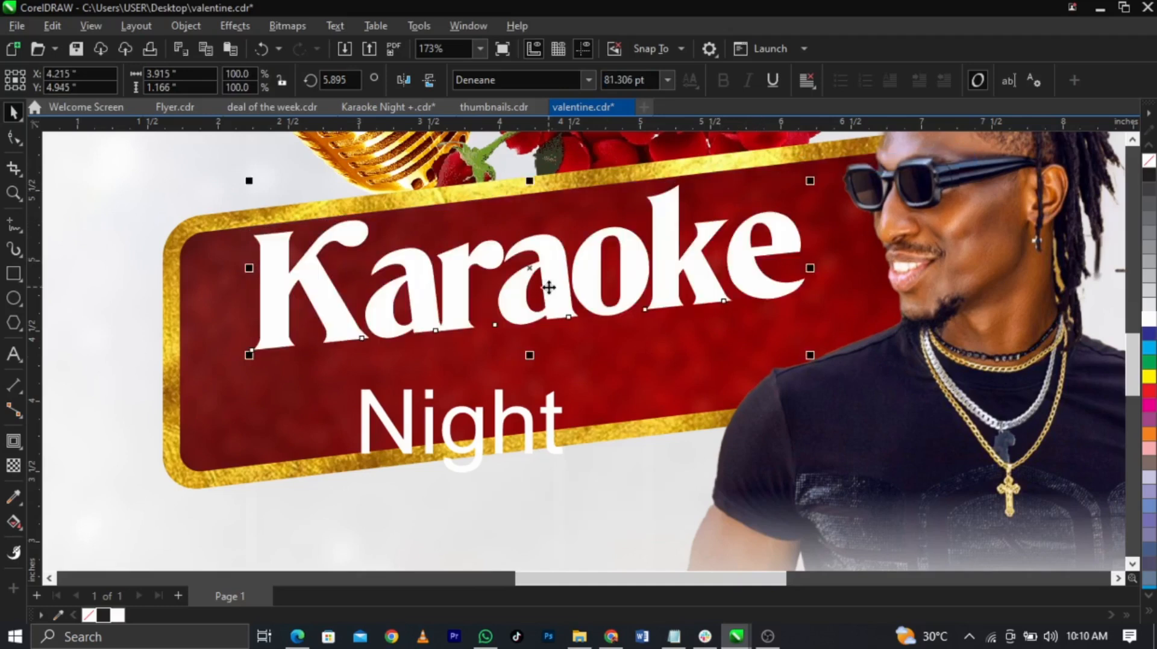
scroll(559, 277, "up", 2)
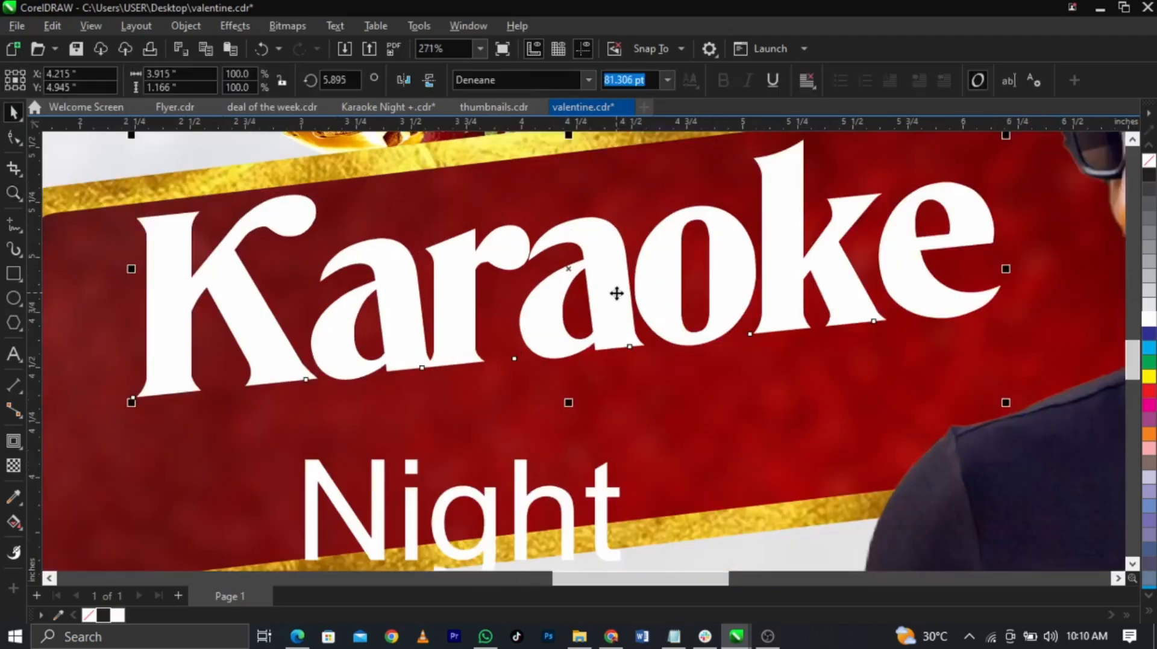
Step: Duplicate Karaoke, colour the lower copy red, and bring up its fill settings with F11
key("ctrl+d")
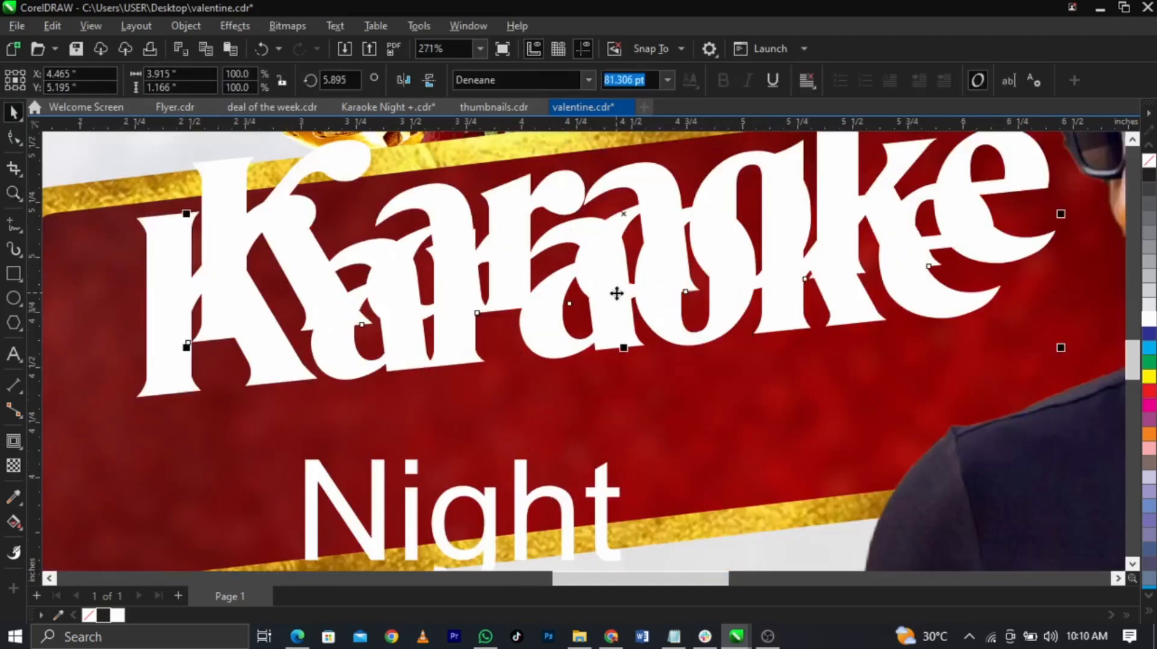
left_click(623, 320)
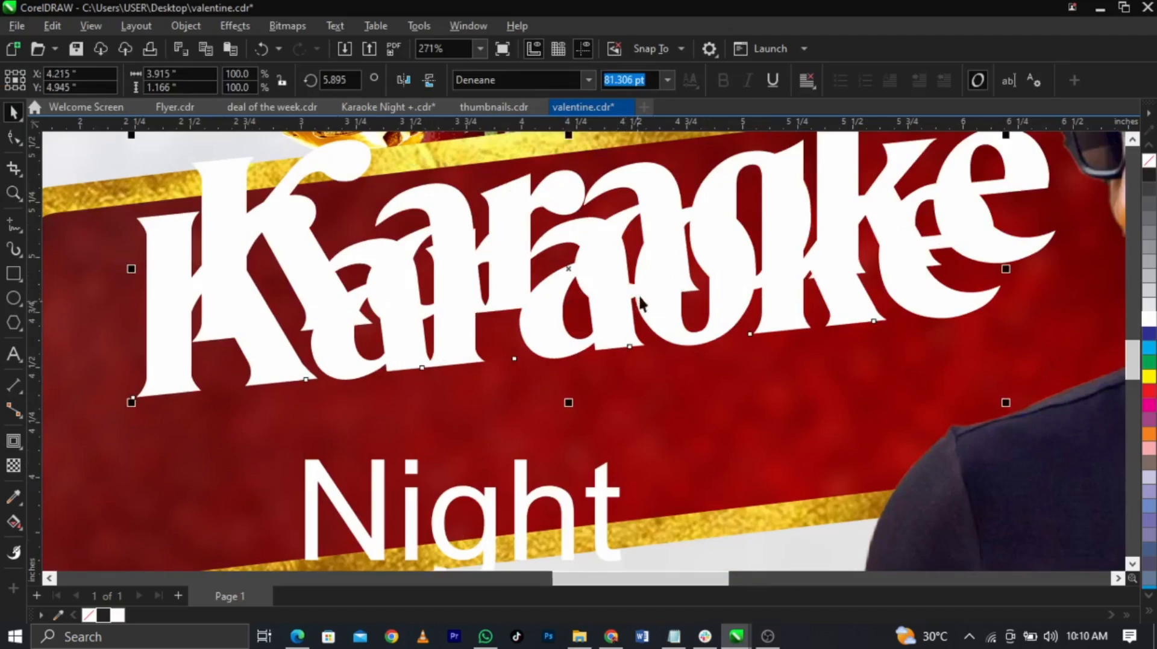
left_click(1148, 390)
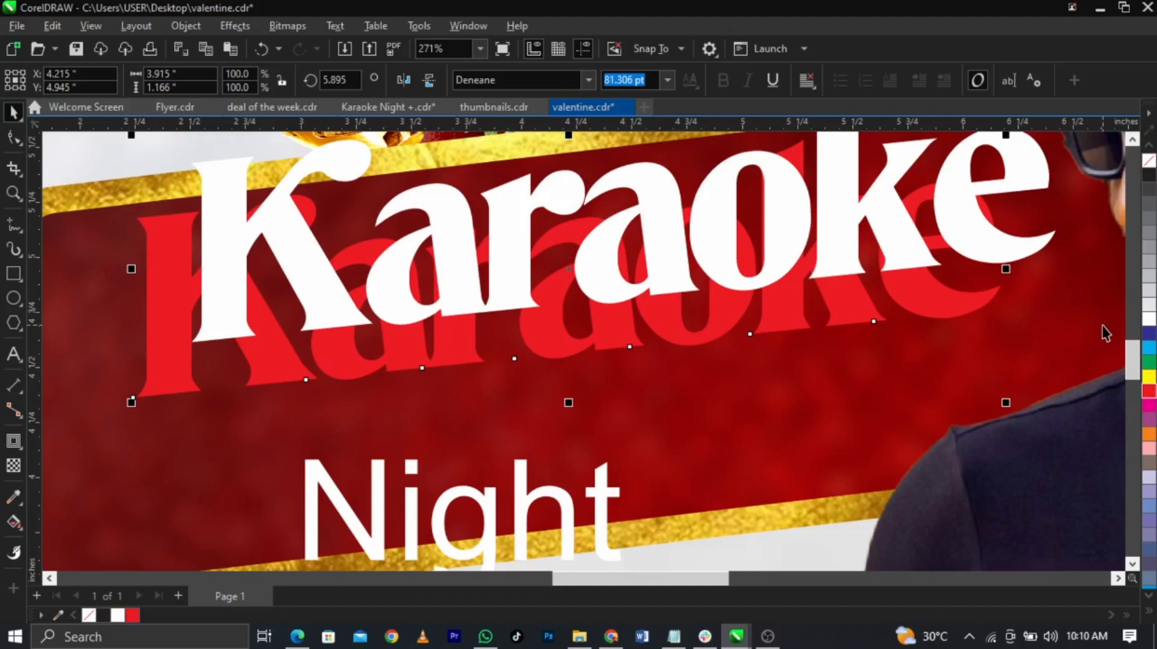
key("F11")
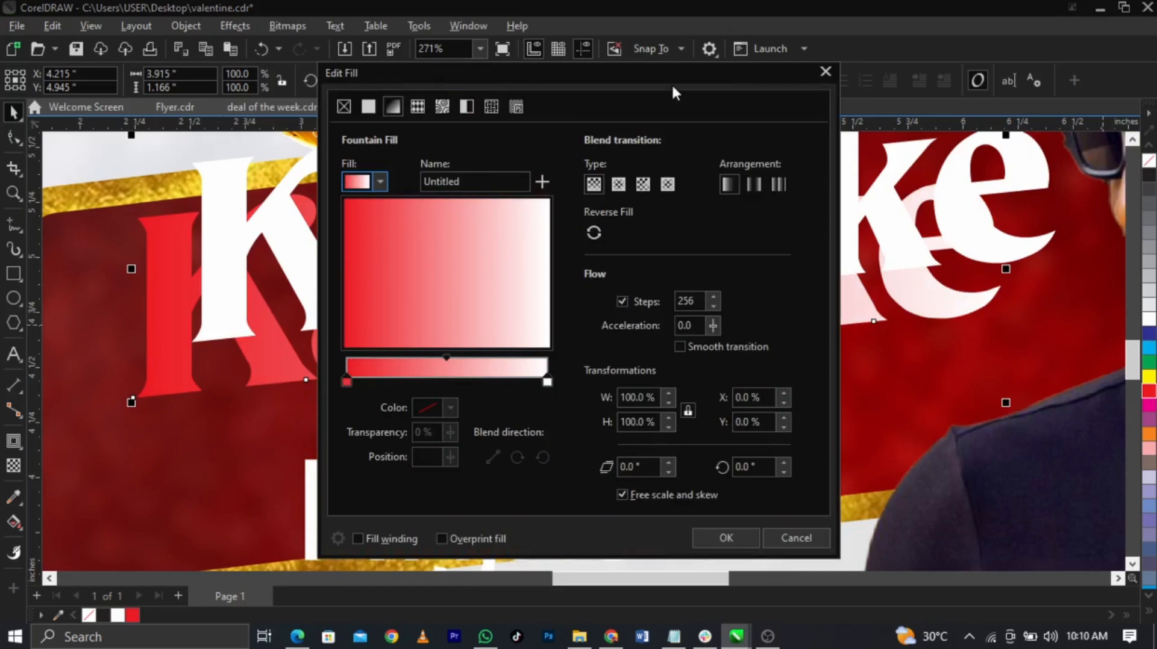
Step: Change the Karaoke copy's fill to a uniform deep maroon, #622C2C
left_click_drag(640, 72, 425, 74)
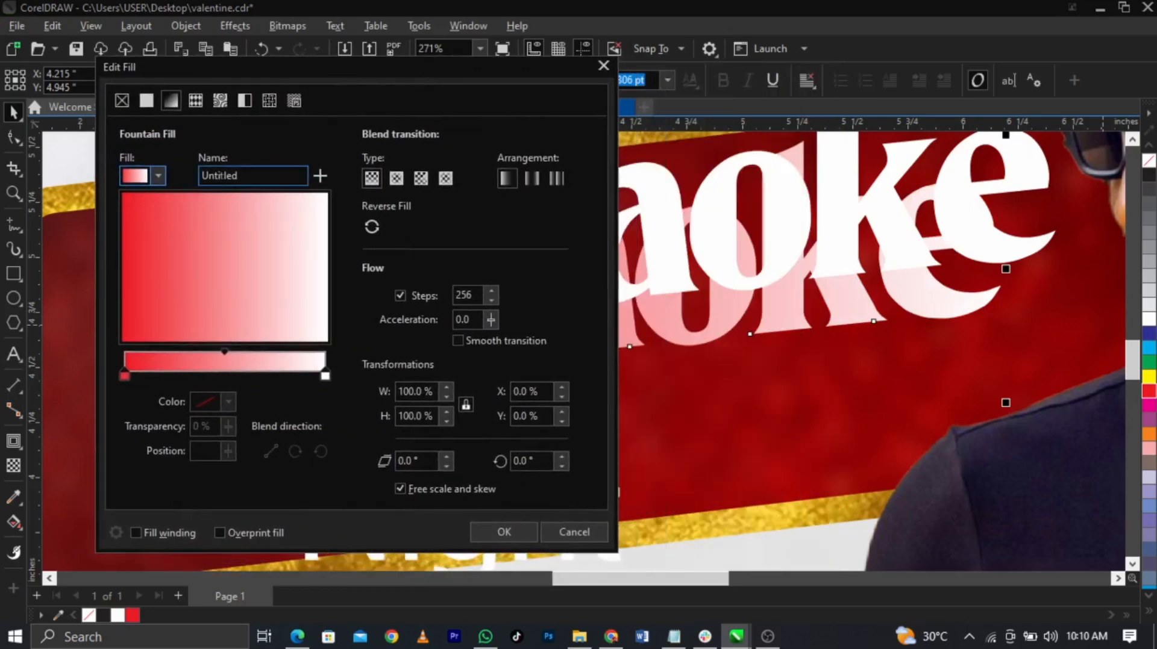
left_click(372, 178)
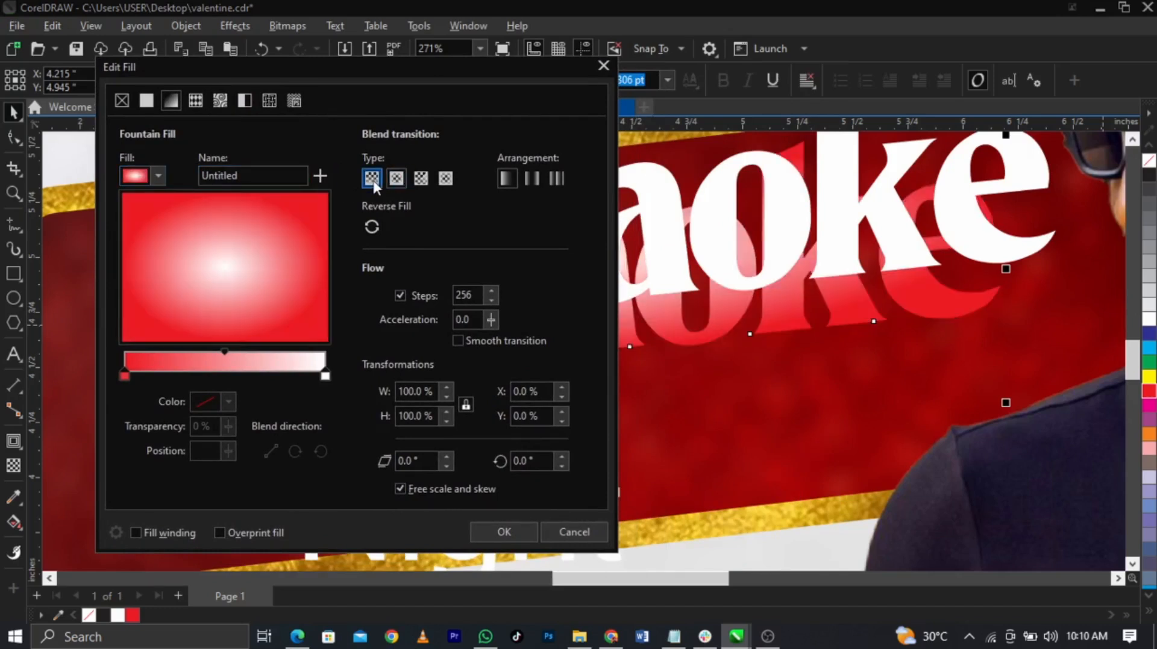
left_click(372, 179)
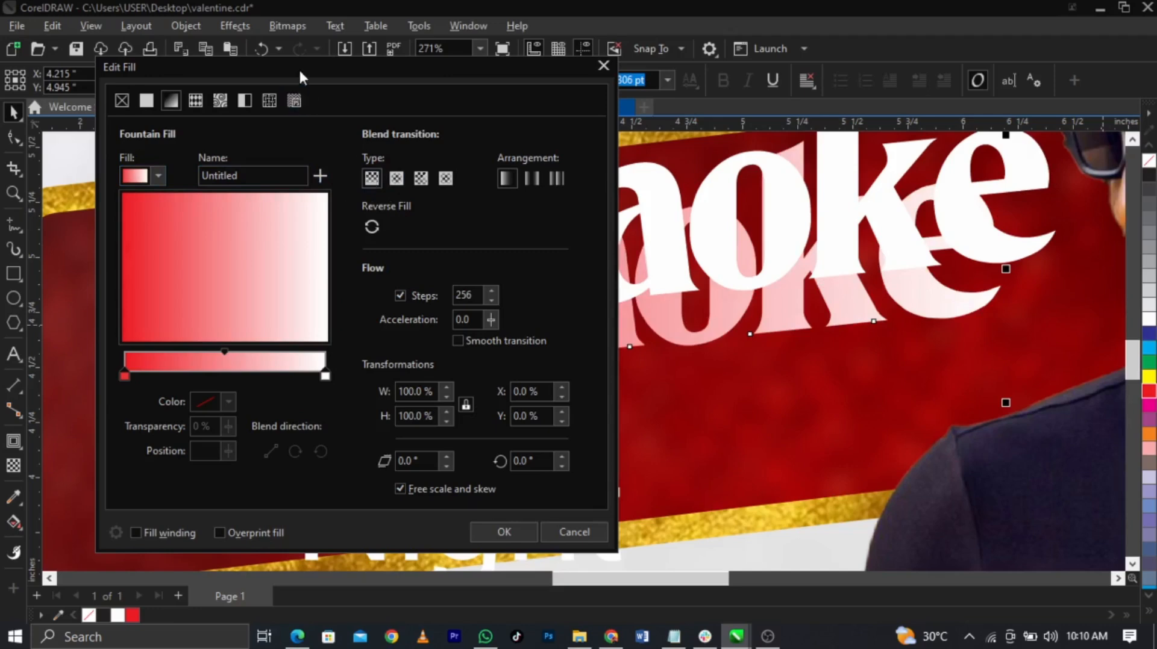
left_click_drag(298, 68, 691, 127)
left_click(545, 235)
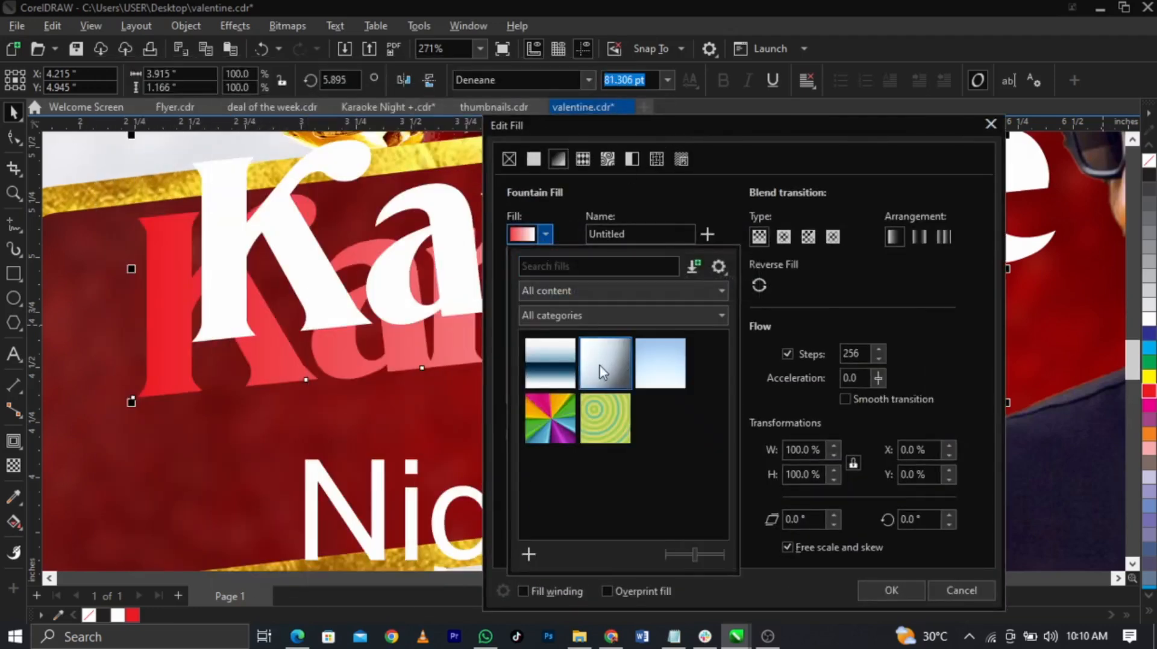
left_click(539, 170)
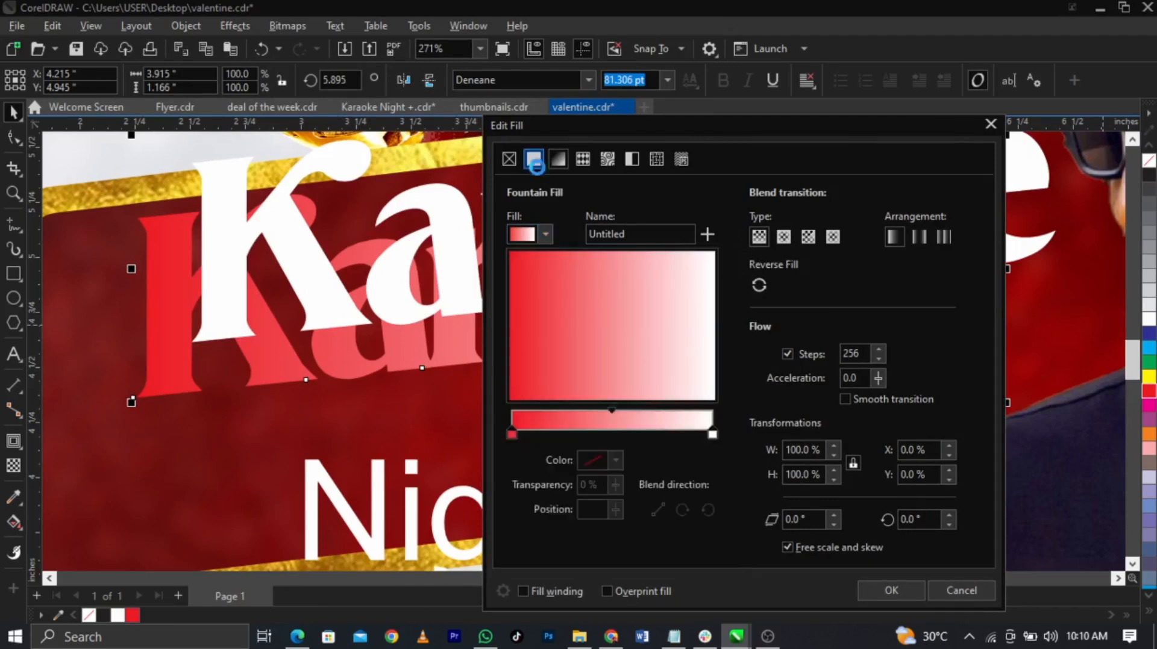
left_click(530, 160)
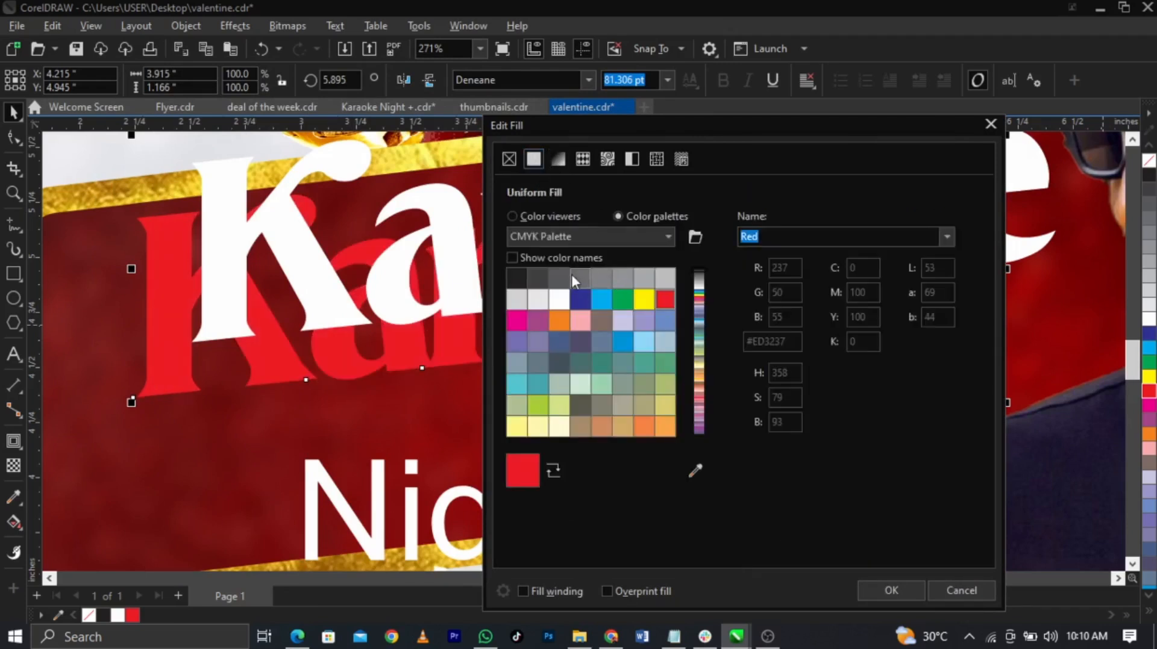
left_click_drag(713, 124, 904, 69)
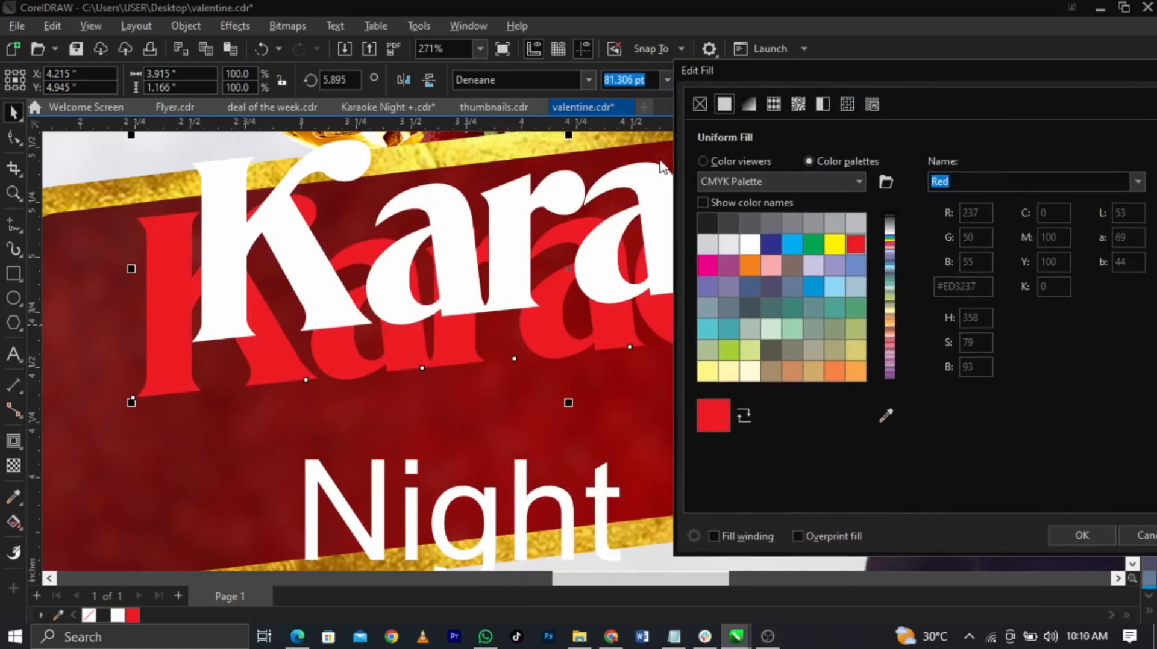
left_click(727, 161)
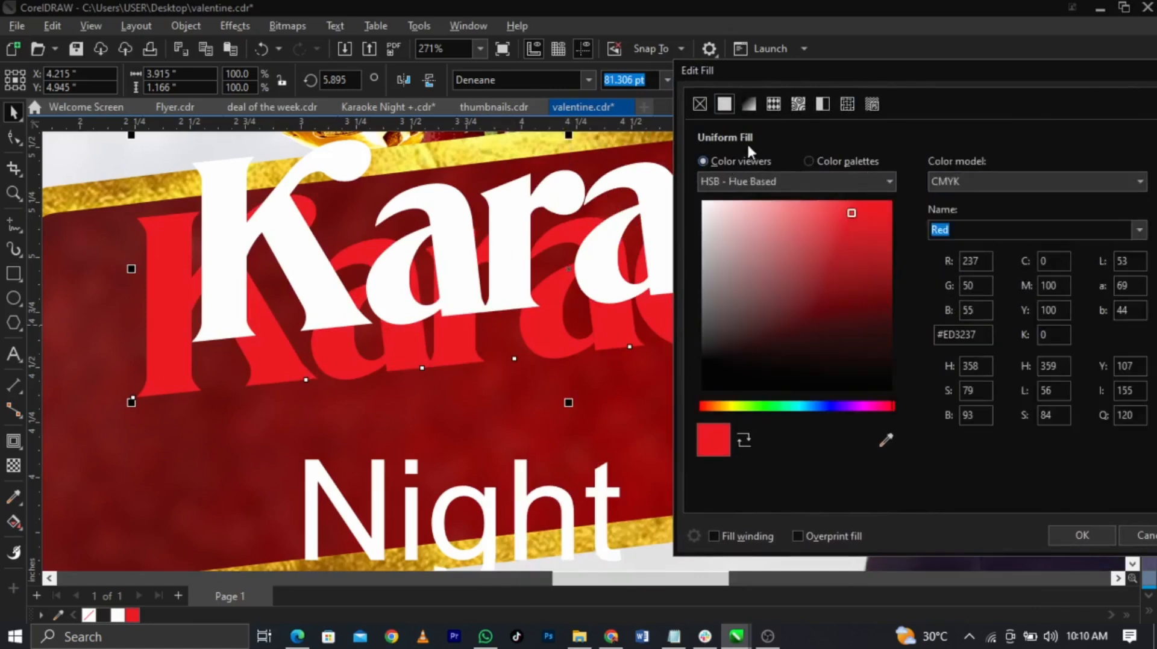
left_click(887, 275)
left_click_drag(887, 294, 887, 308)
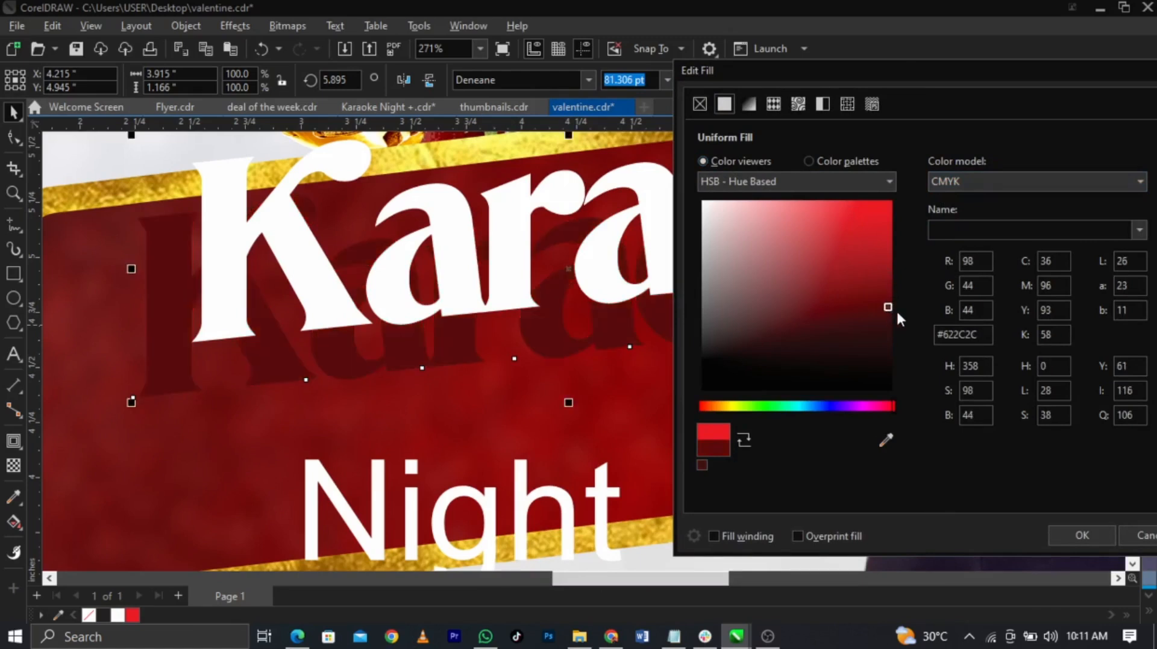
left_click(1082, 536)
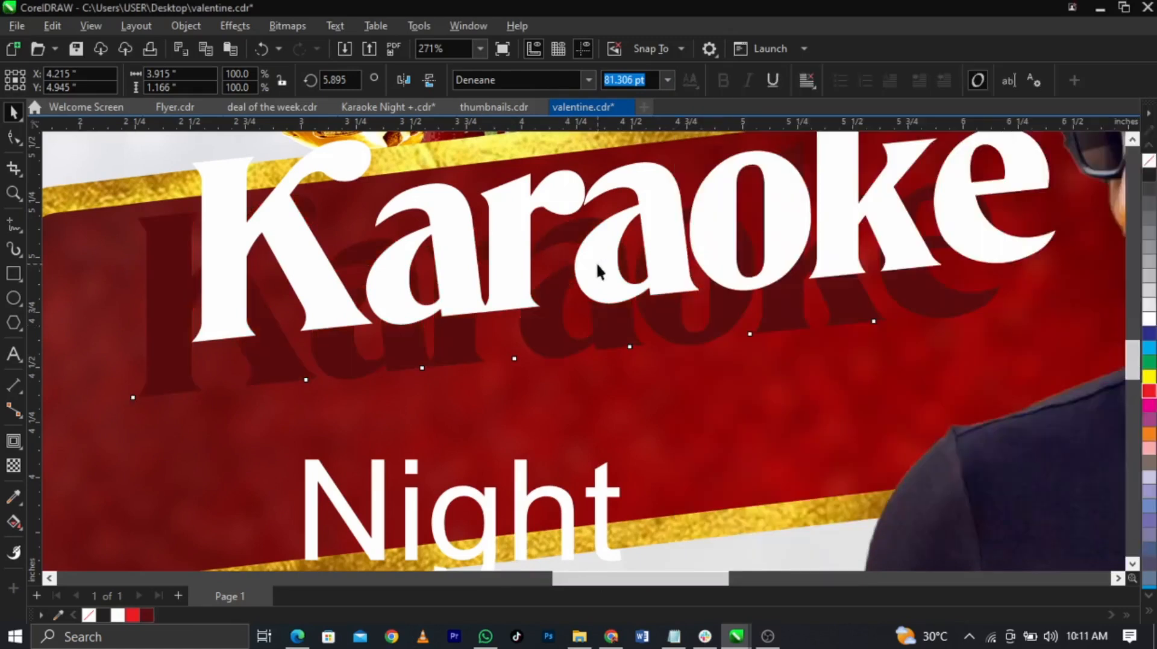
Step: Drag the maroon Karaoke copy just beneath the white word as a tight drop shadow
left_click_drag(583, 255, 553, 297)
left_click_drag(551, 290, 552, 291)
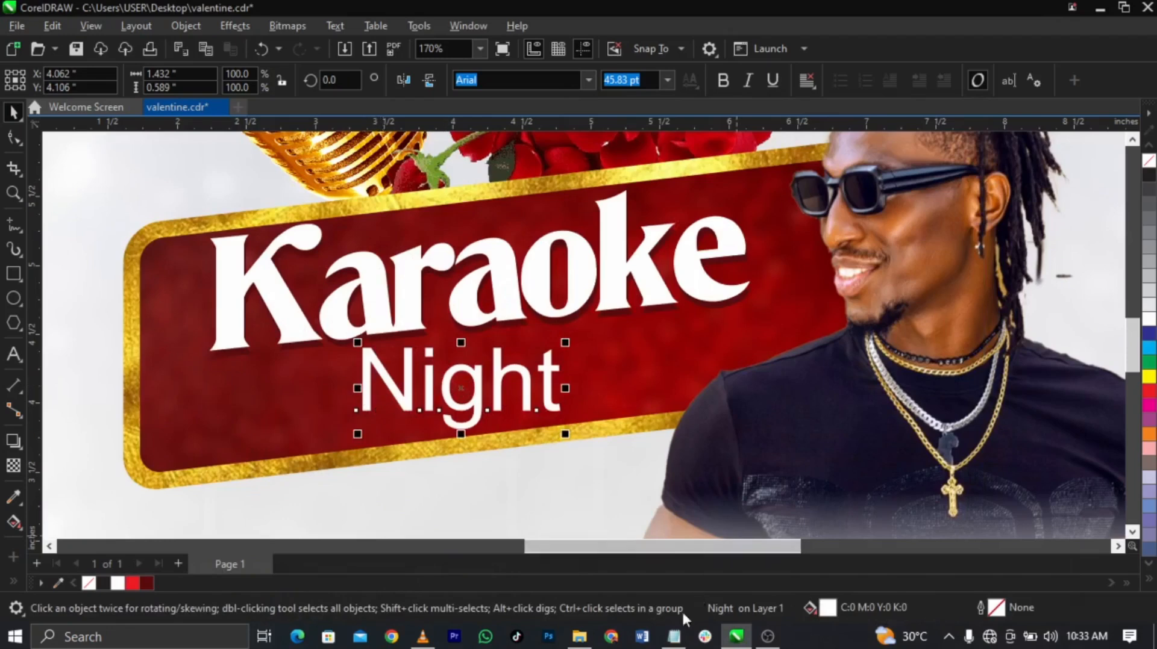
Step: Set the Night text to the Aerotis script font
left_click(674, 636)
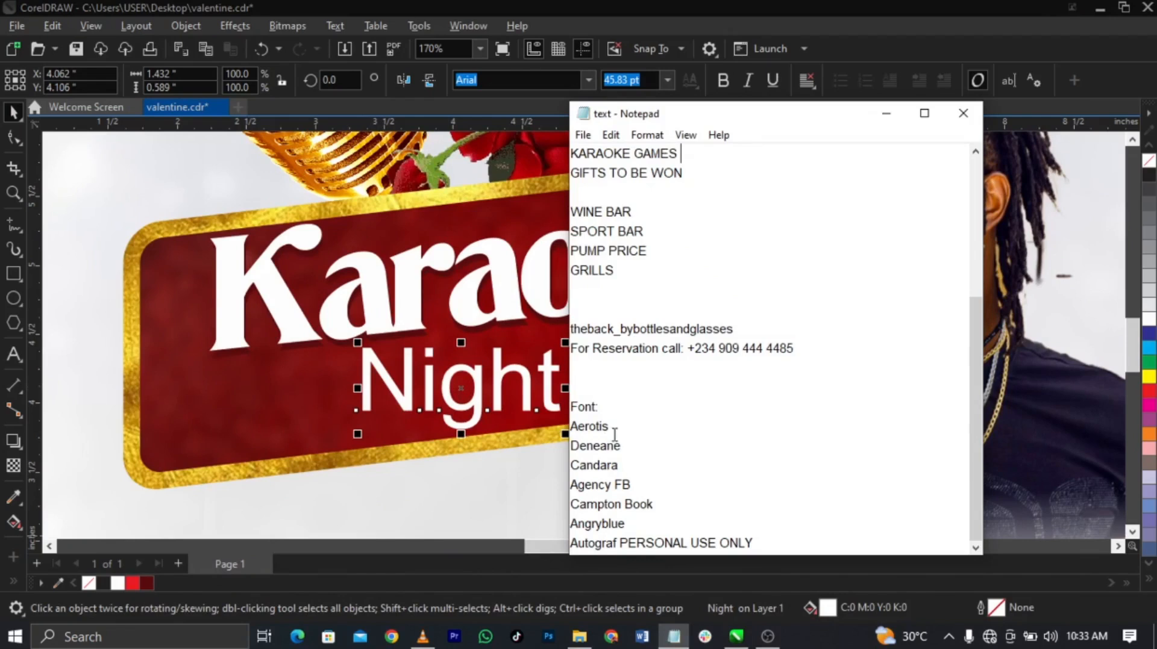
left_click_drag(612, 433, 550, 429)
key("ctrl+c")
left_click(476, 386)
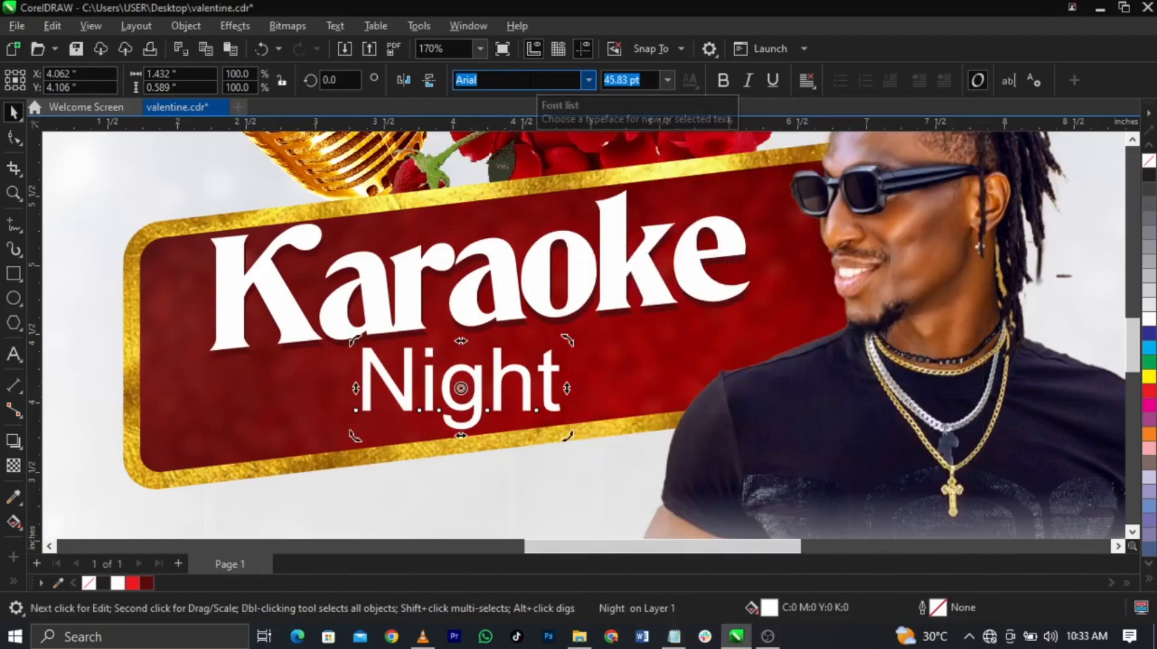
key("ctrl+v")
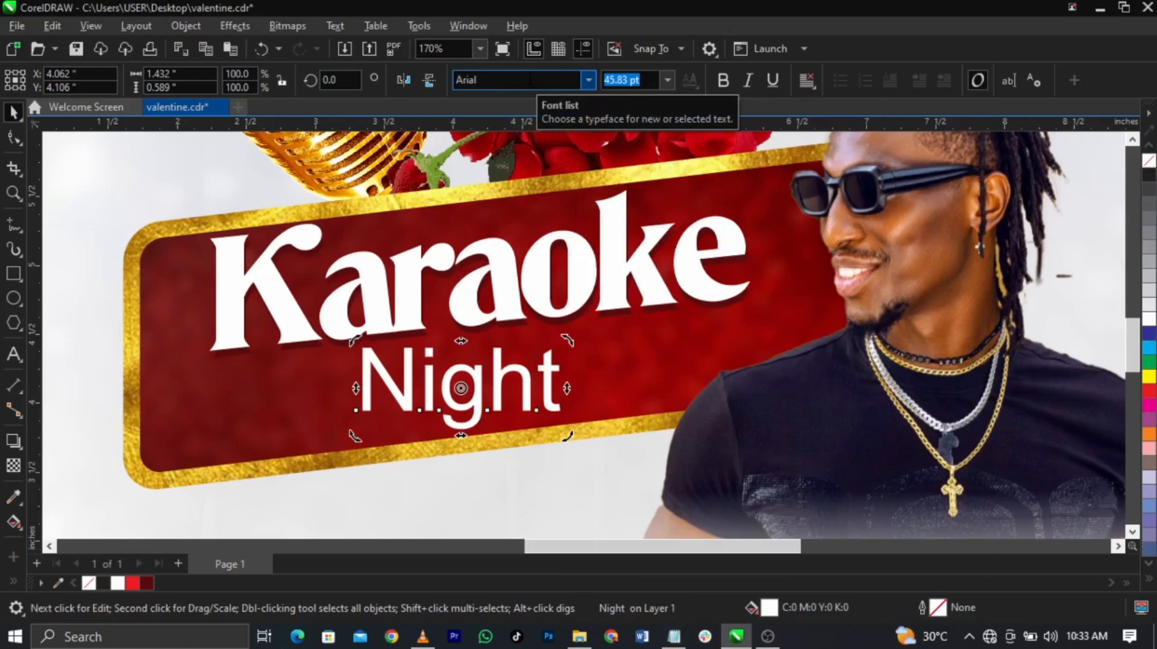
left_click(530, 79)
key("ctrl+v")
left_click(582, 80)
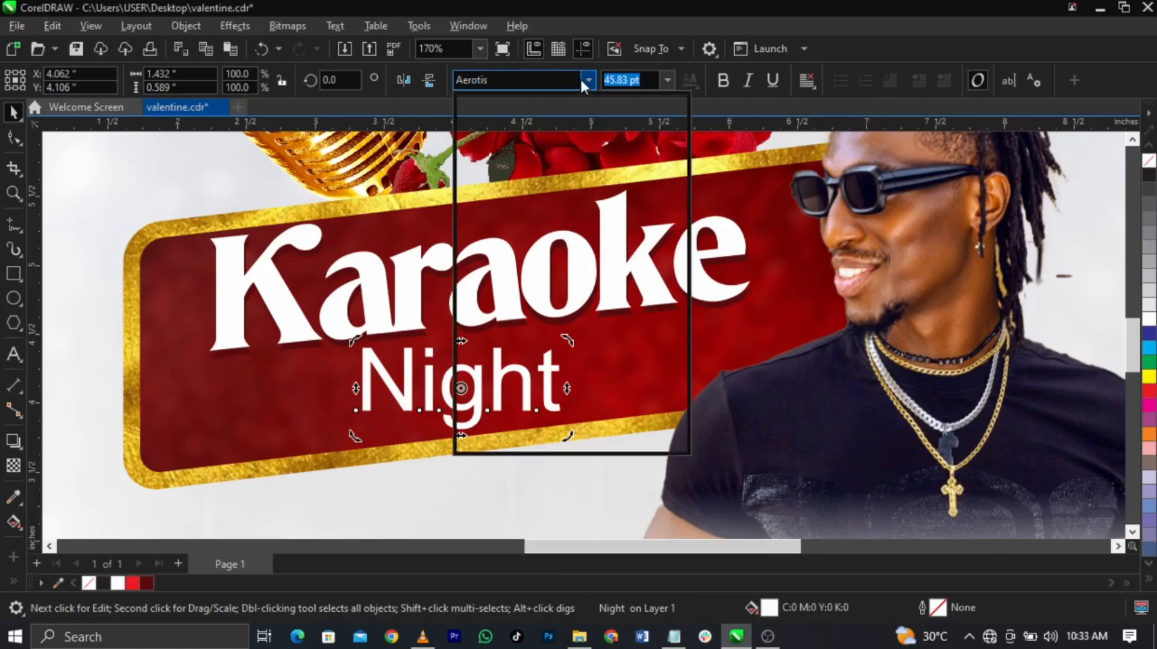
left_click(533, 242)
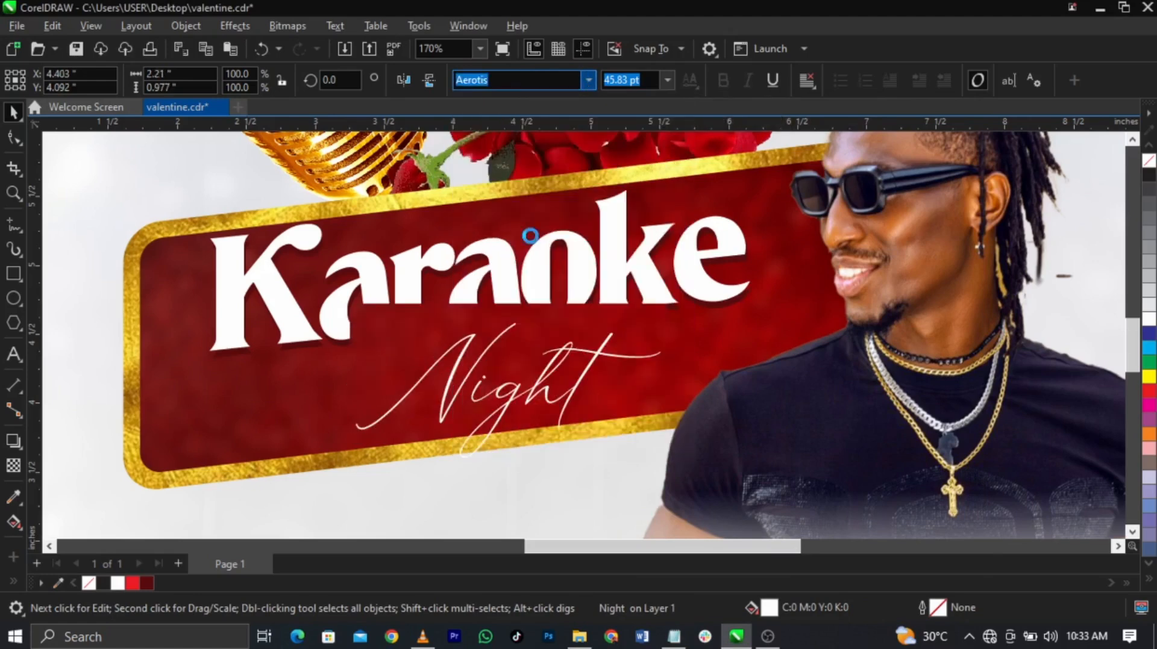
Step: Enlarge Night to about 54.3 pt, slant it 6.662° to match the banner, and place it under Karaoke
left_click(545, 398)
left_click_drag(545, 397, 430, 420)
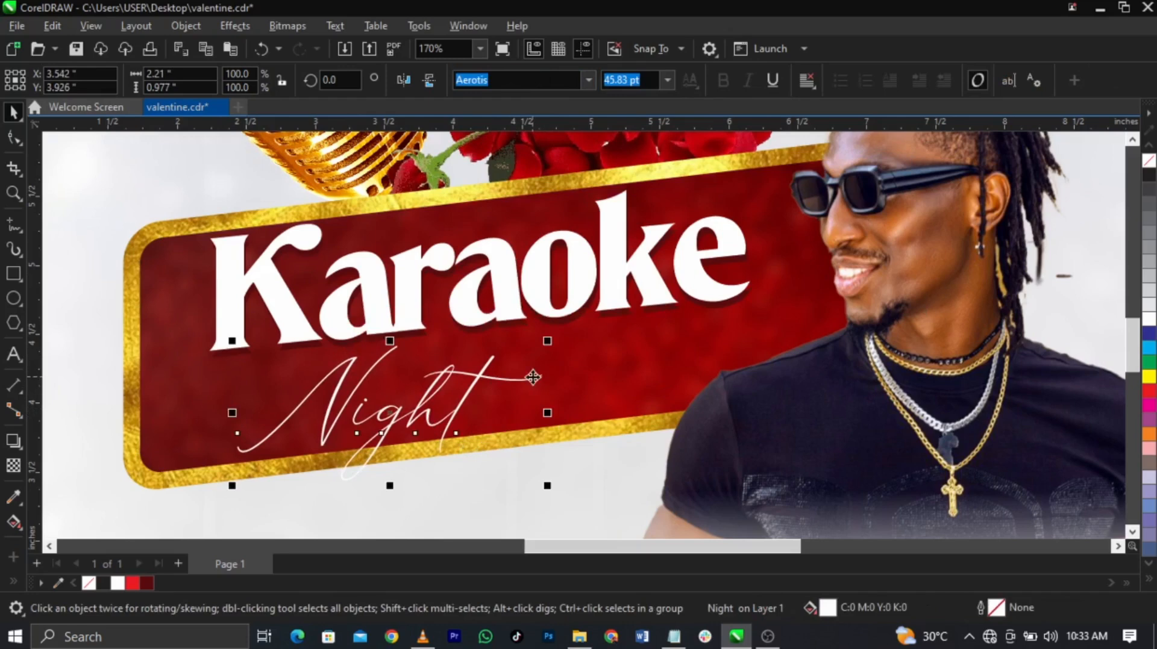
left_click_drag(546, 341, 602, 294)
left_click(546, 372)
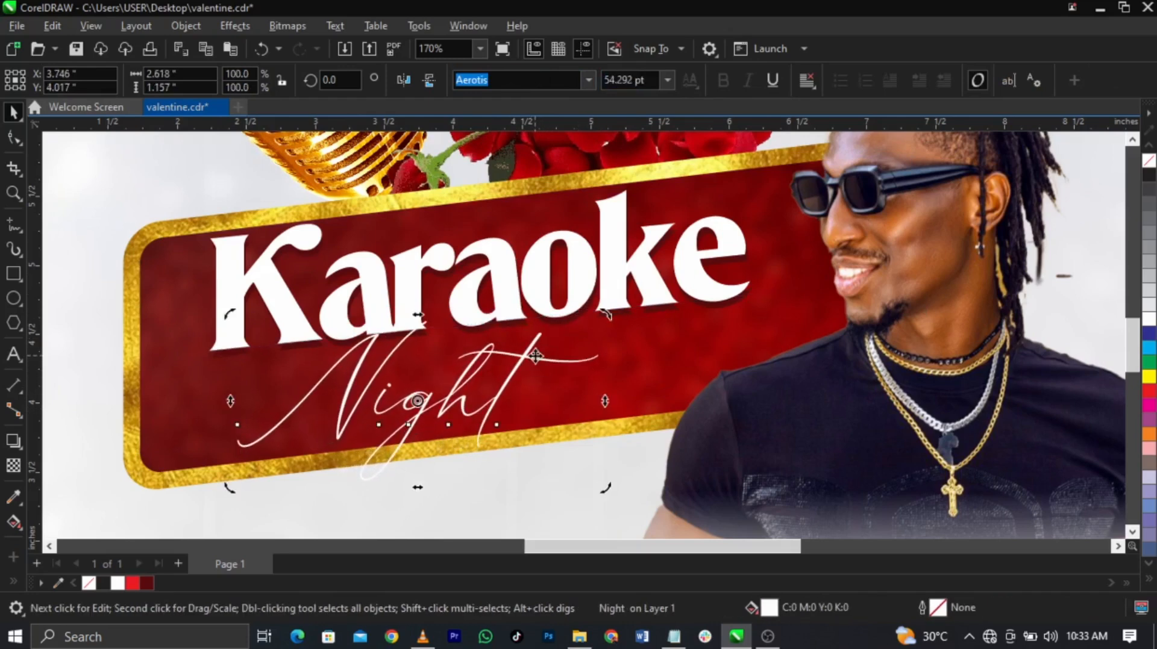
left_click_drag(604, 399, 601, 359)
left_click(513, 362)
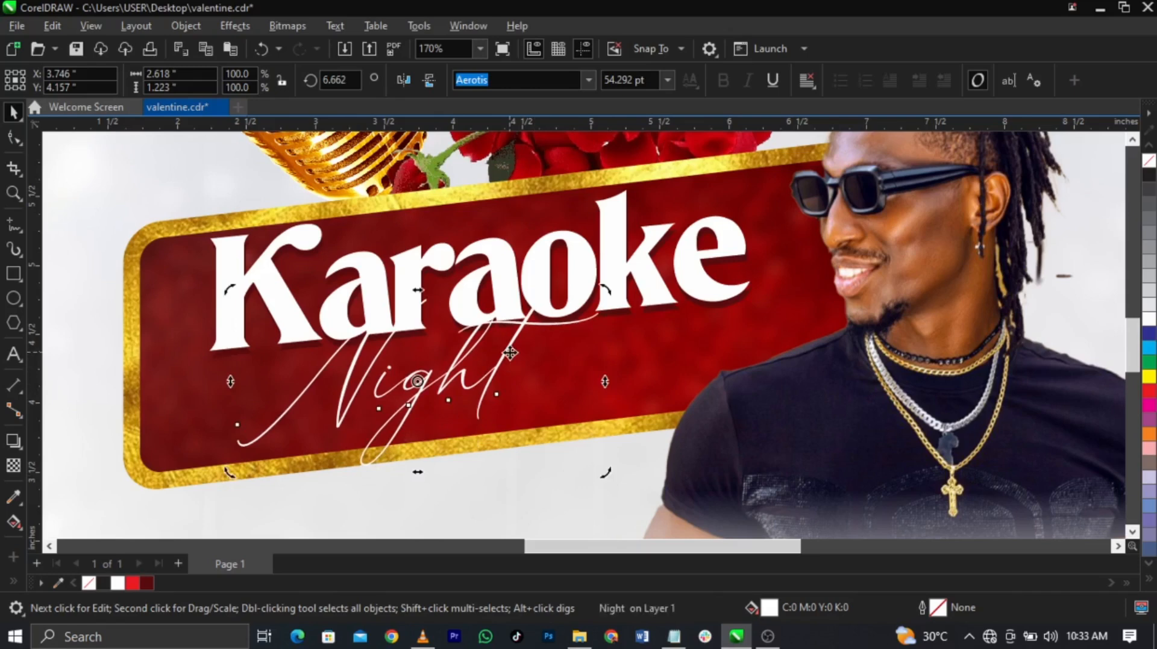
left_click_drag(511, 361, 516, 379)
scroll(446, 473, "up", 1)
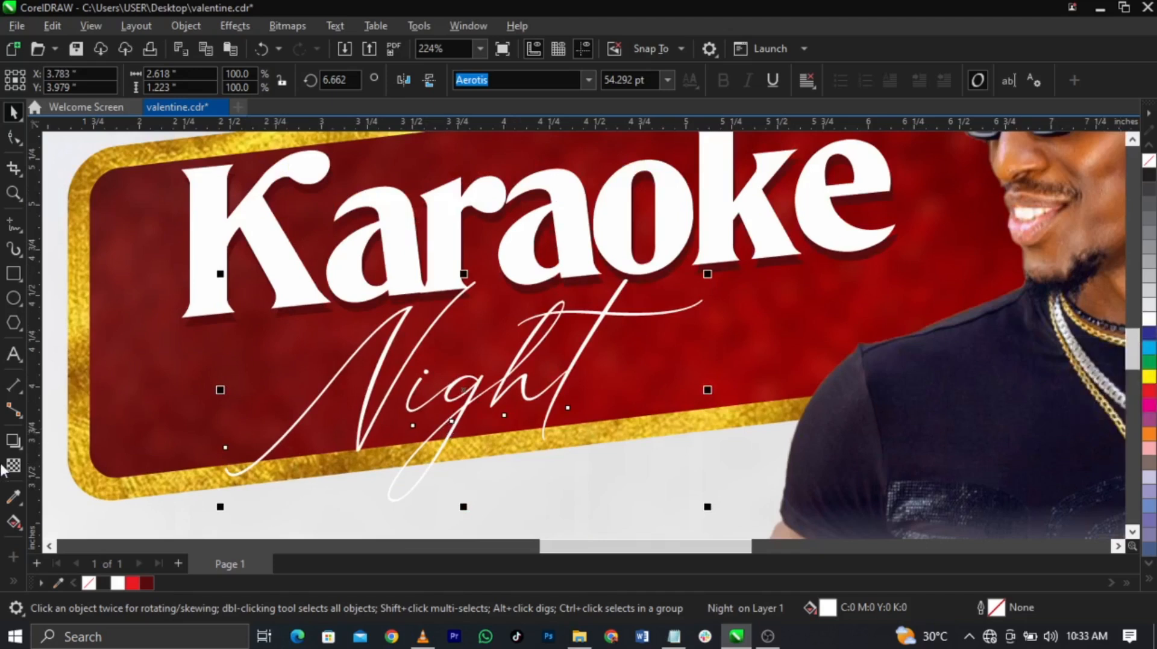
Step: Add a thin dark outward contour of about 0.018" around the Night script
left_click(20, 449)
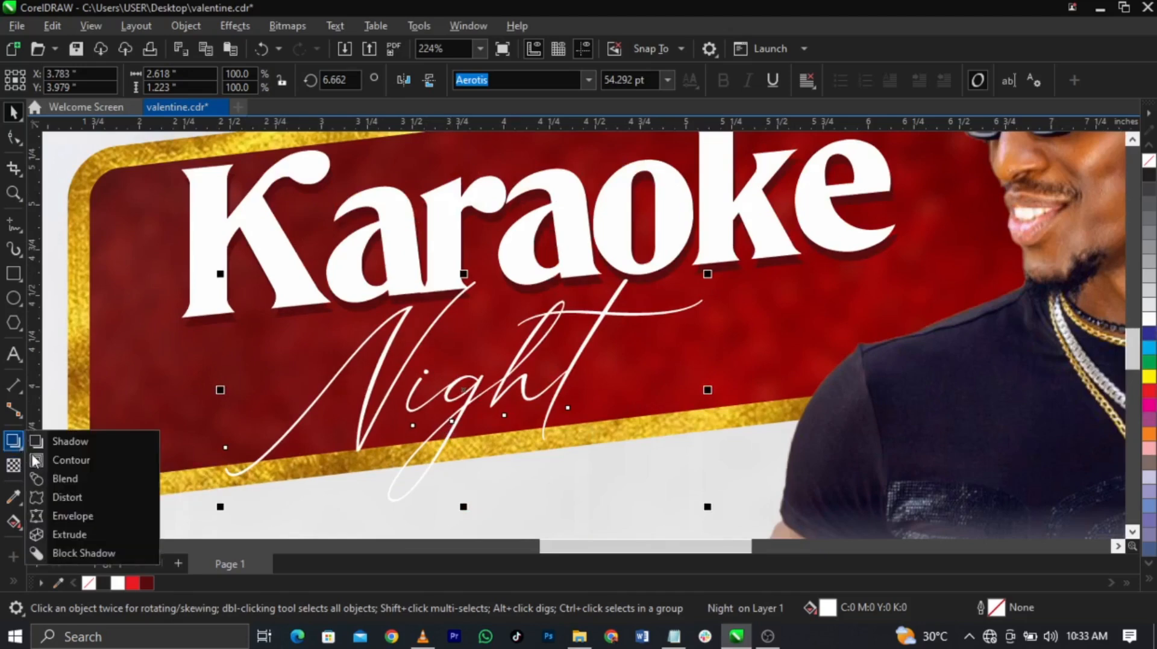
left_click(49, 463)
scroll(606, 320, "up", 5)
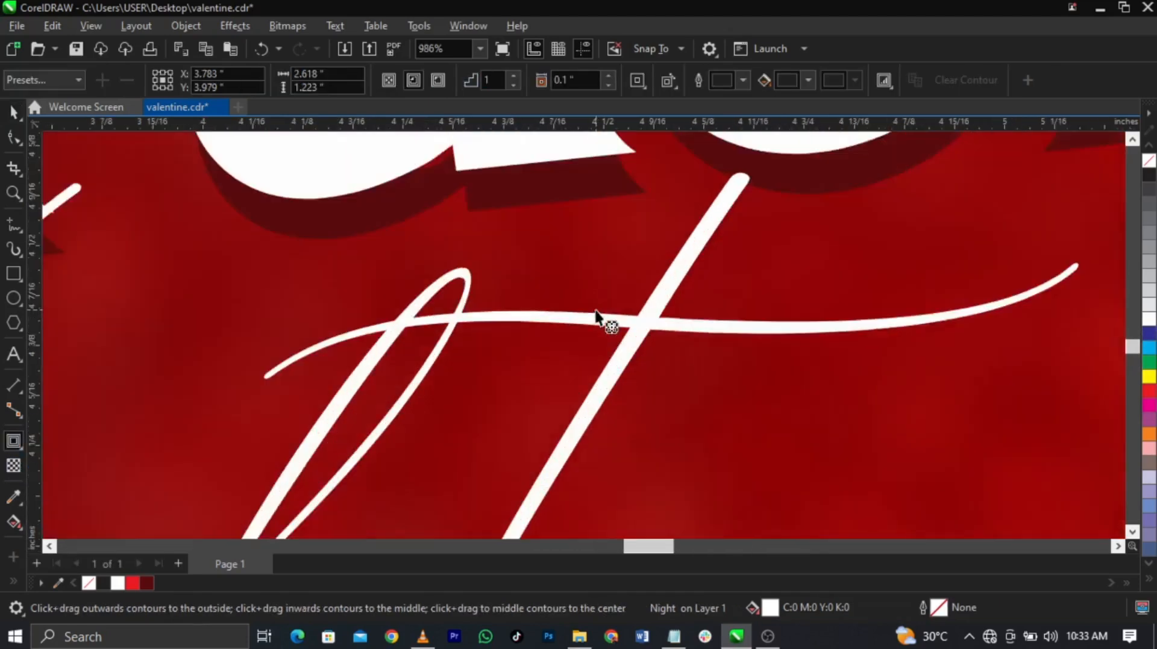
mouse_move(605, 318)
left_mouse_down()
mouse_move(605, 295)
mouse_move(604, 317)
left_mouse_up()
left_click(605, 356)
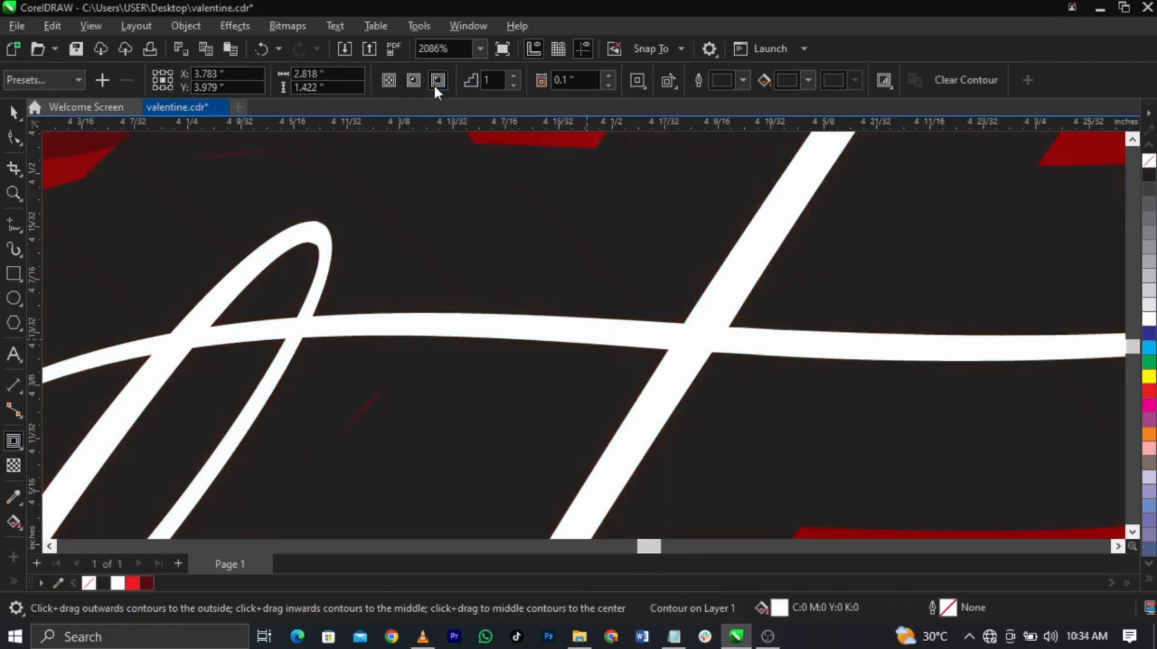
scroll(602, 312, "down", 5)
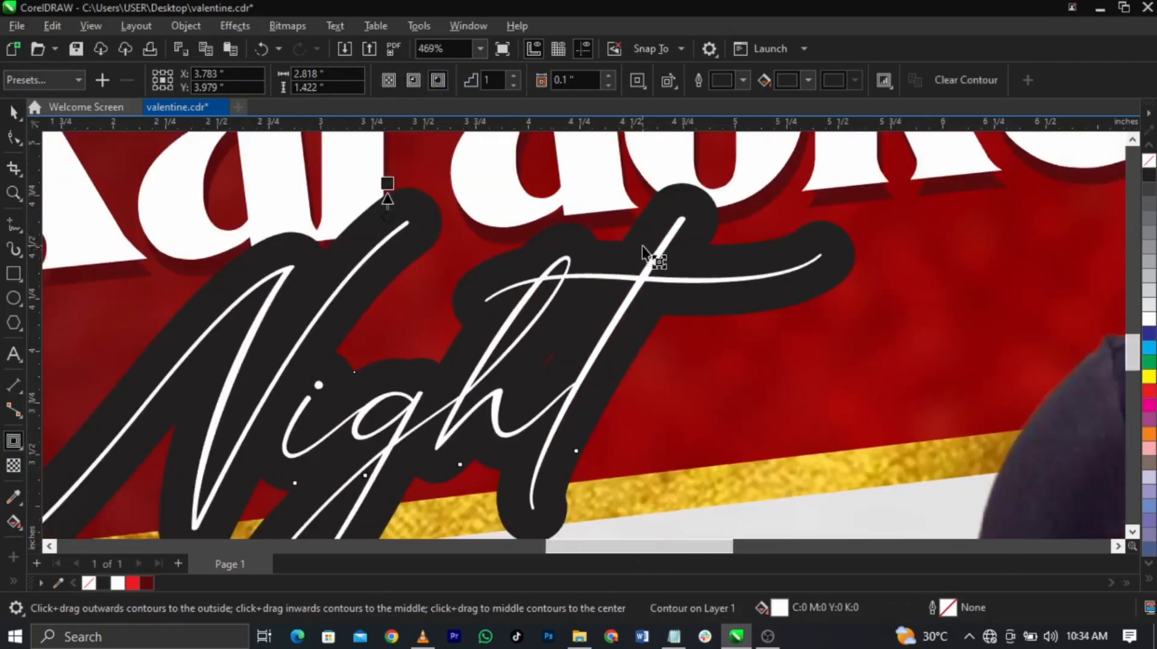
scroll(485, 217, "up", 1)
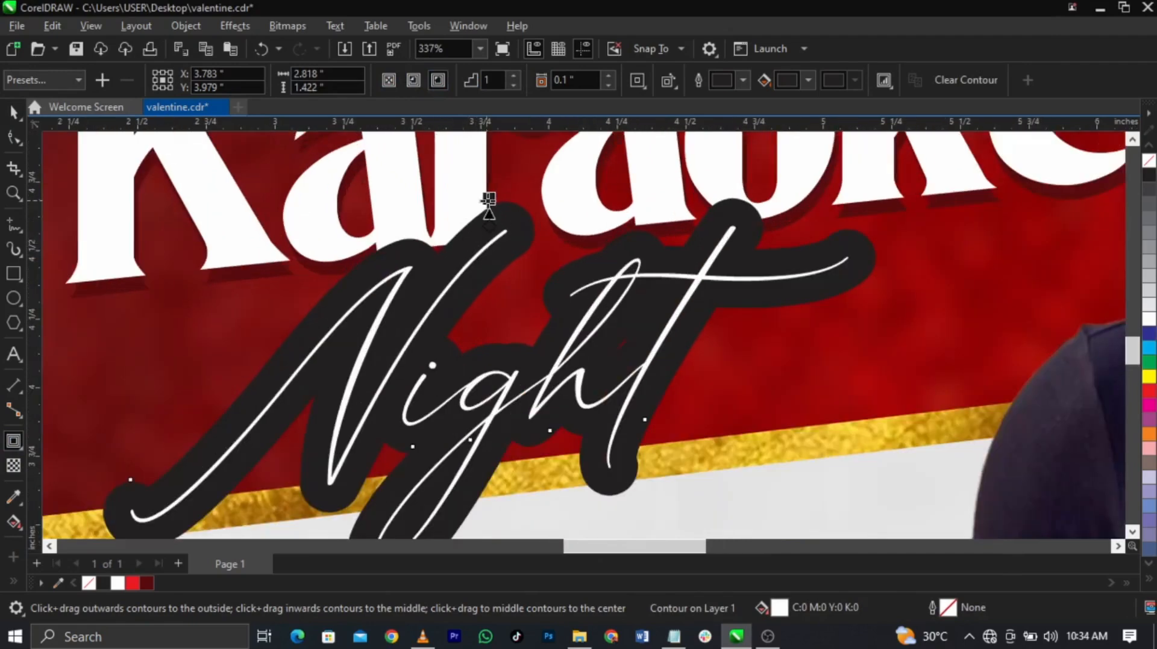
left_click_drag(489, 211, 487, 224)
scroll(491, 222, "up", 1)
scroll(487, 224, "down", 2)
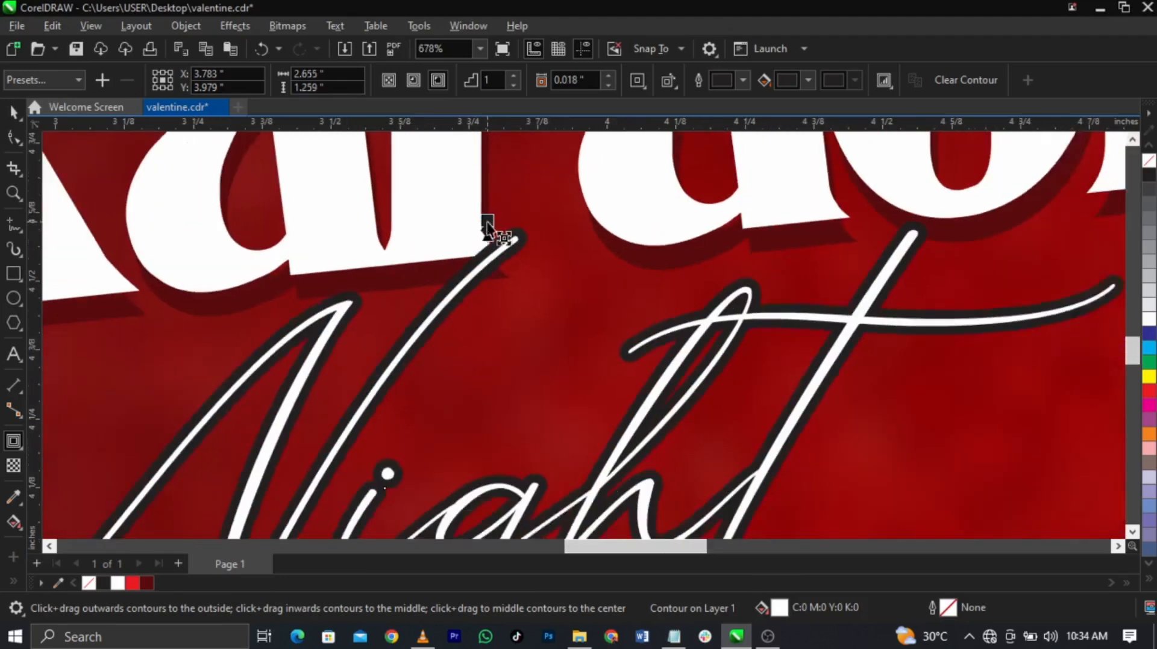
scroll(496, 313, "down", 1)
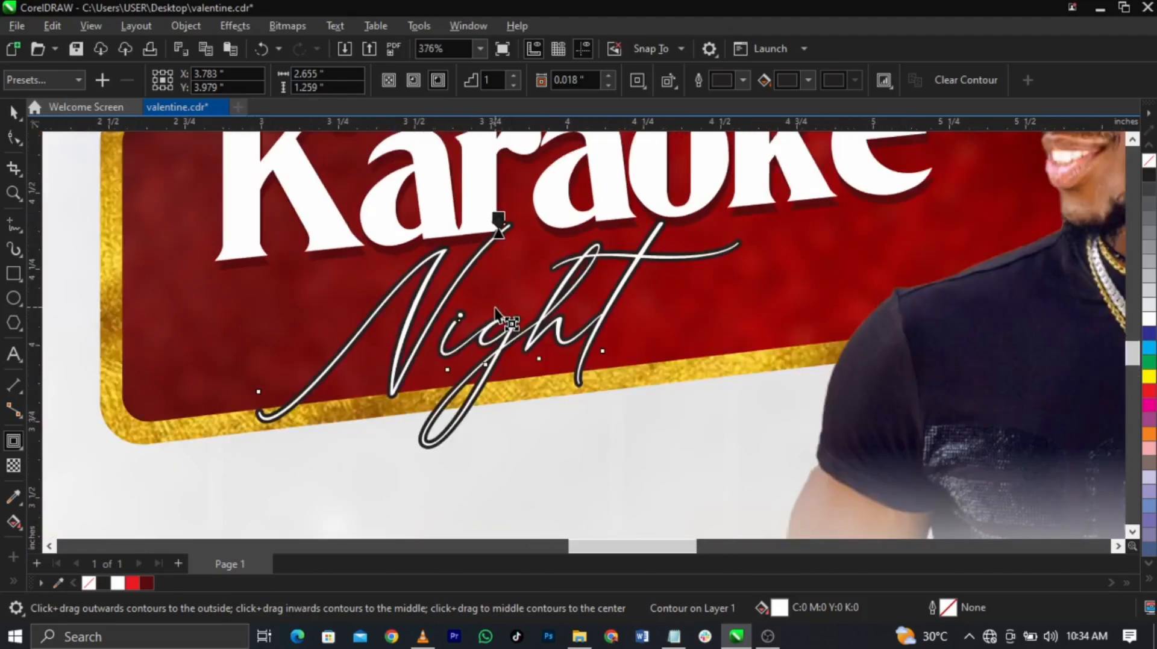
scroll(495, 313, "up", 1)
key("space")
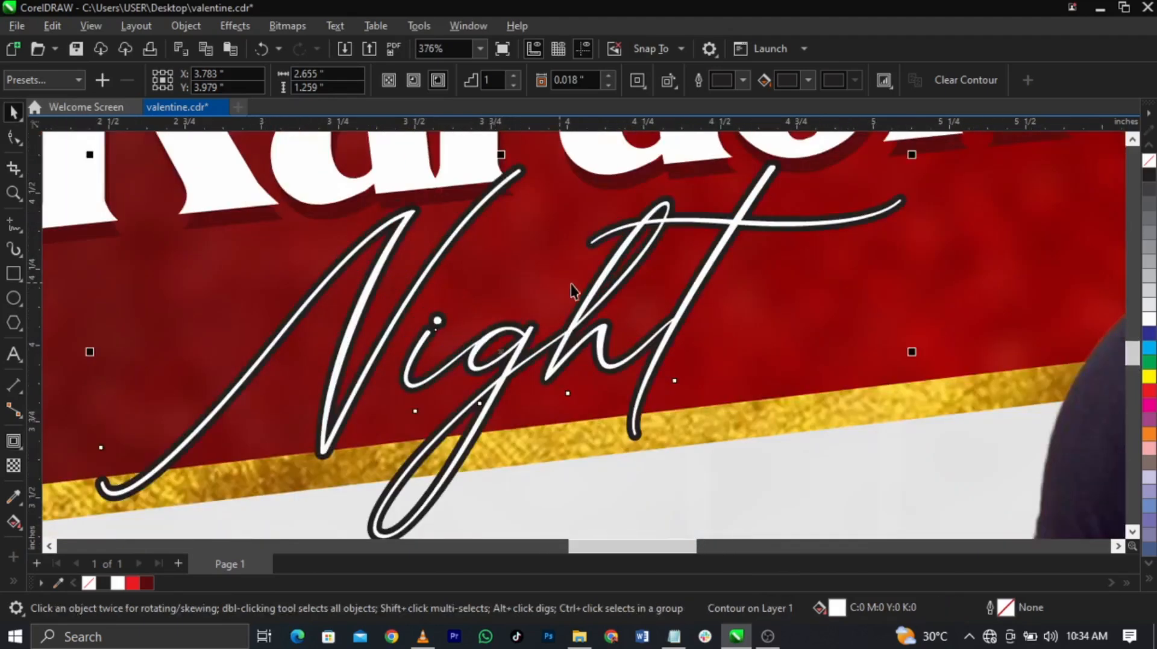
Step: Break the contour apart from Night, weld both pieces into one curve, and fill it white
right_click(663, 198)
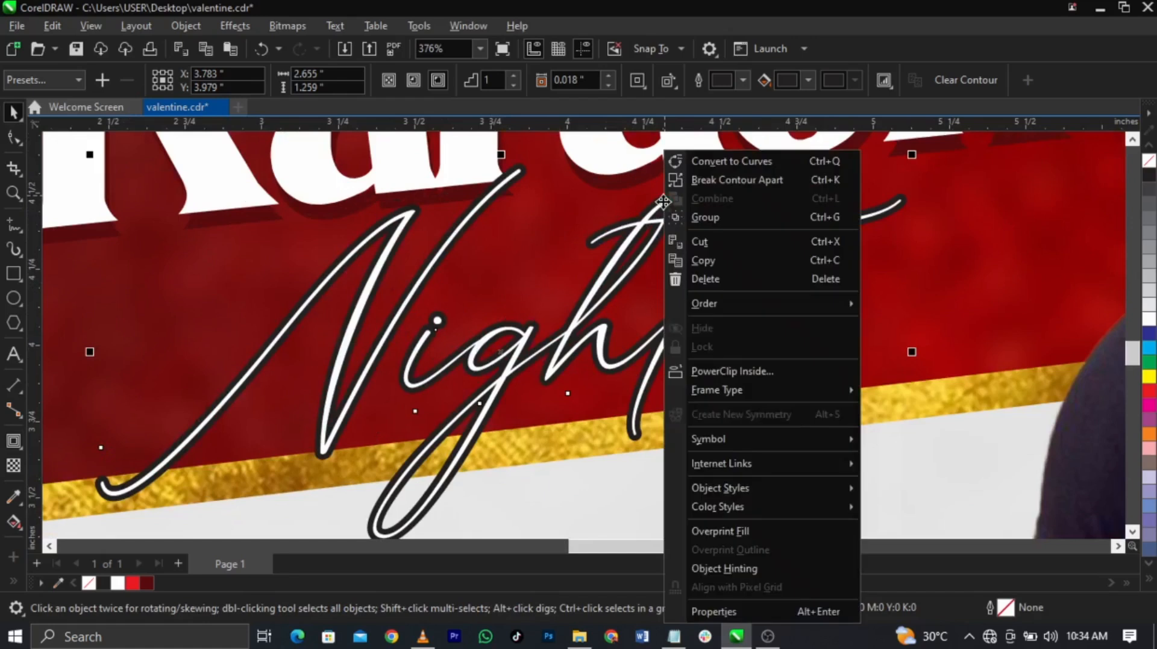
left_click(703, 181)
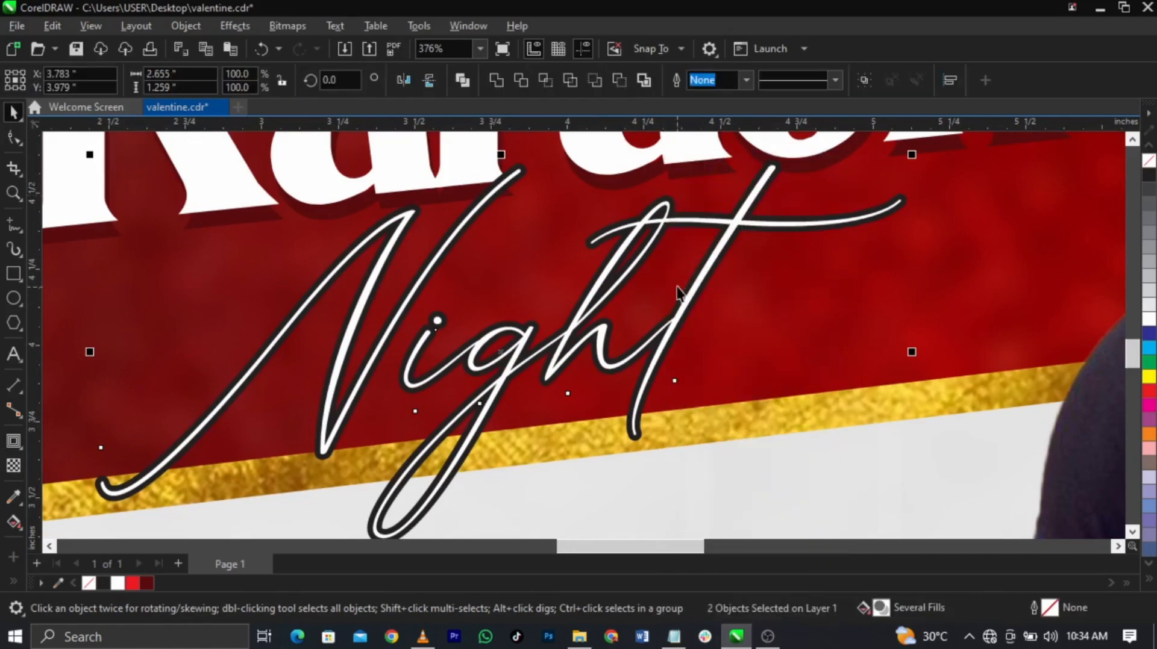
scroll(886, 293, "down", 1)
left_click_drag(871, 171, 262, 485)
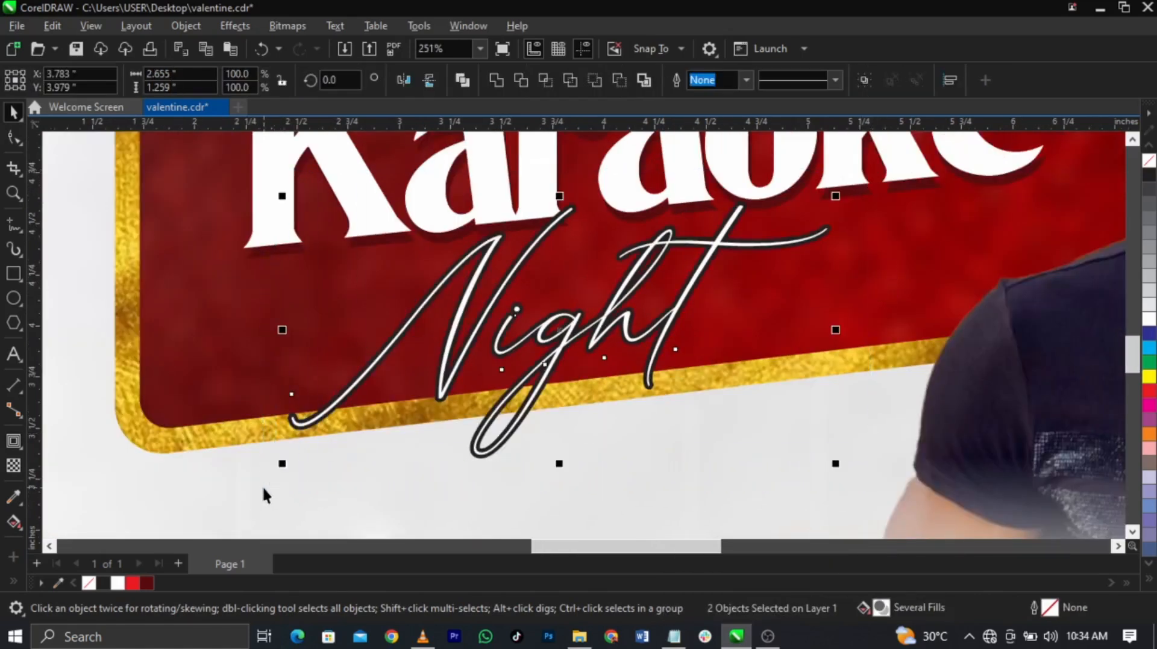
left_click(495, 82)
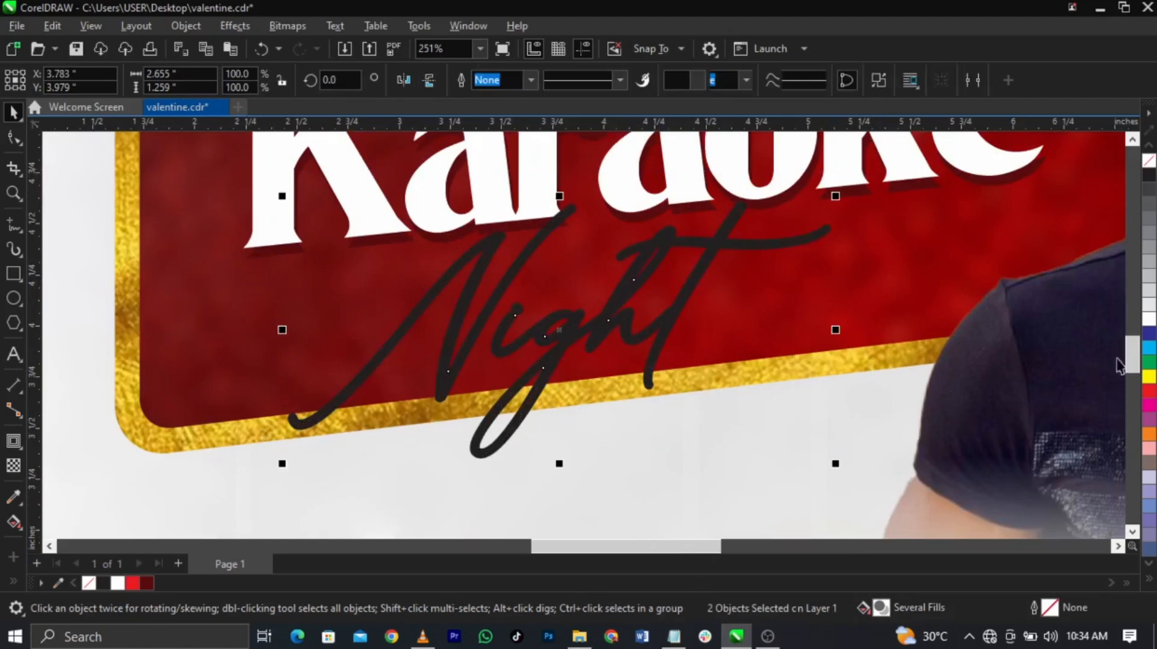
left_click(1149, 319)
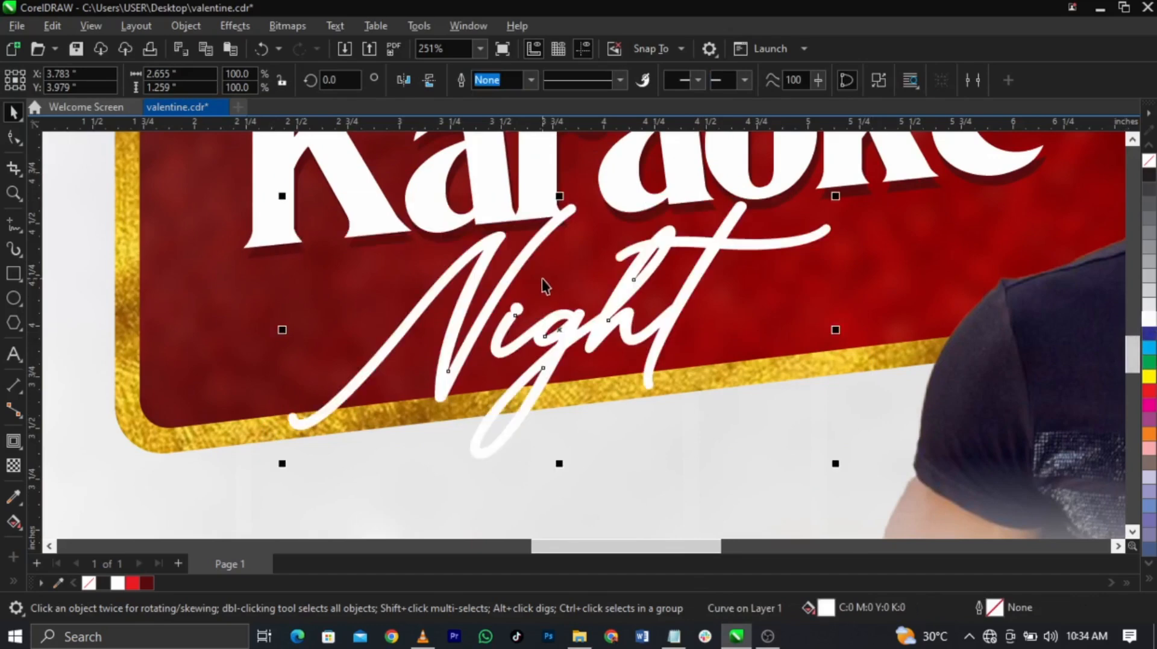
Step: Move the gold image inside the banner frame out to the right
key("F3")
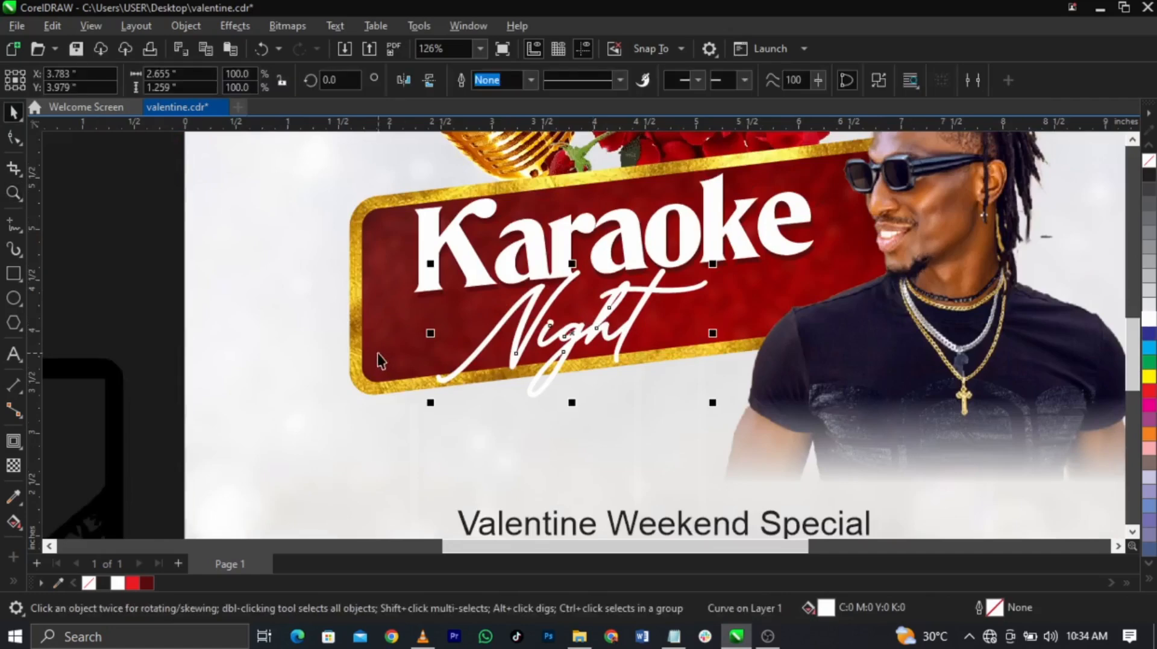
double_click(360, 333)
left_click(357, 329)
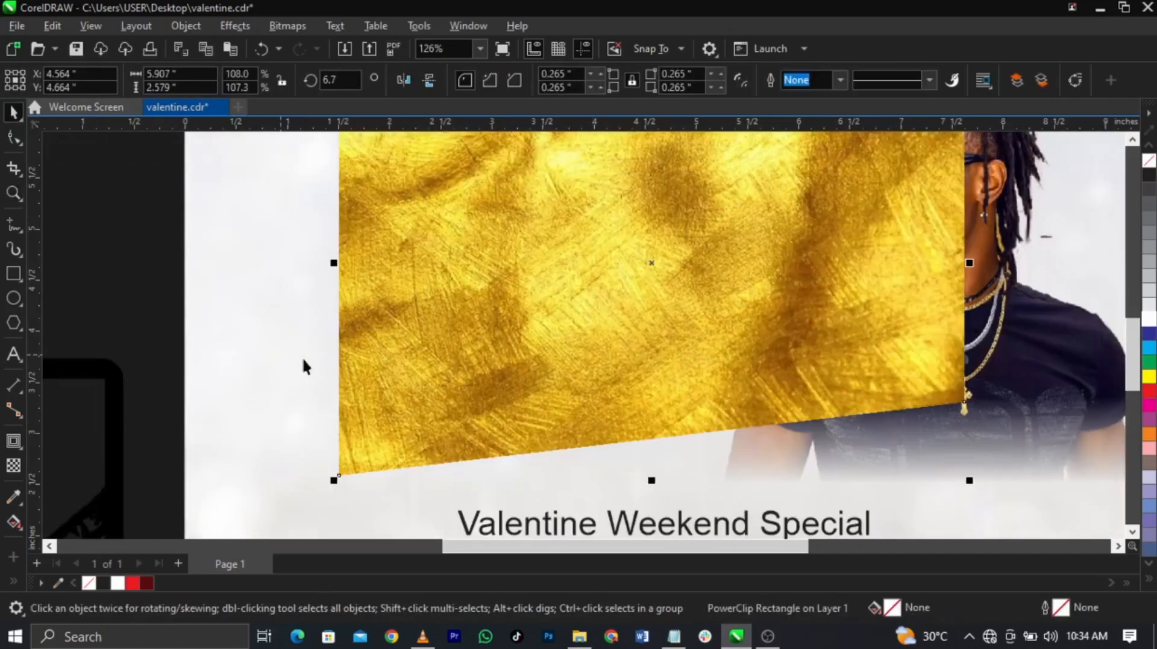
left_click_drag(361, 362, 647, 363)
scroll(603, 422, "up", 3)
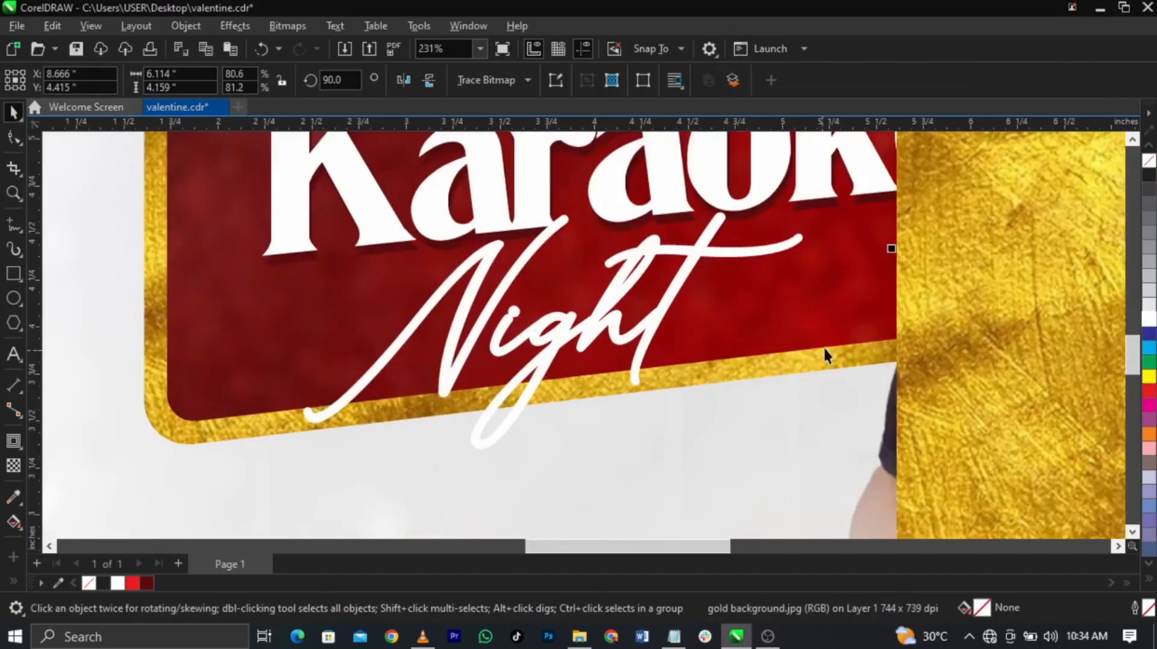
scroll(564, 344, "up", 2)
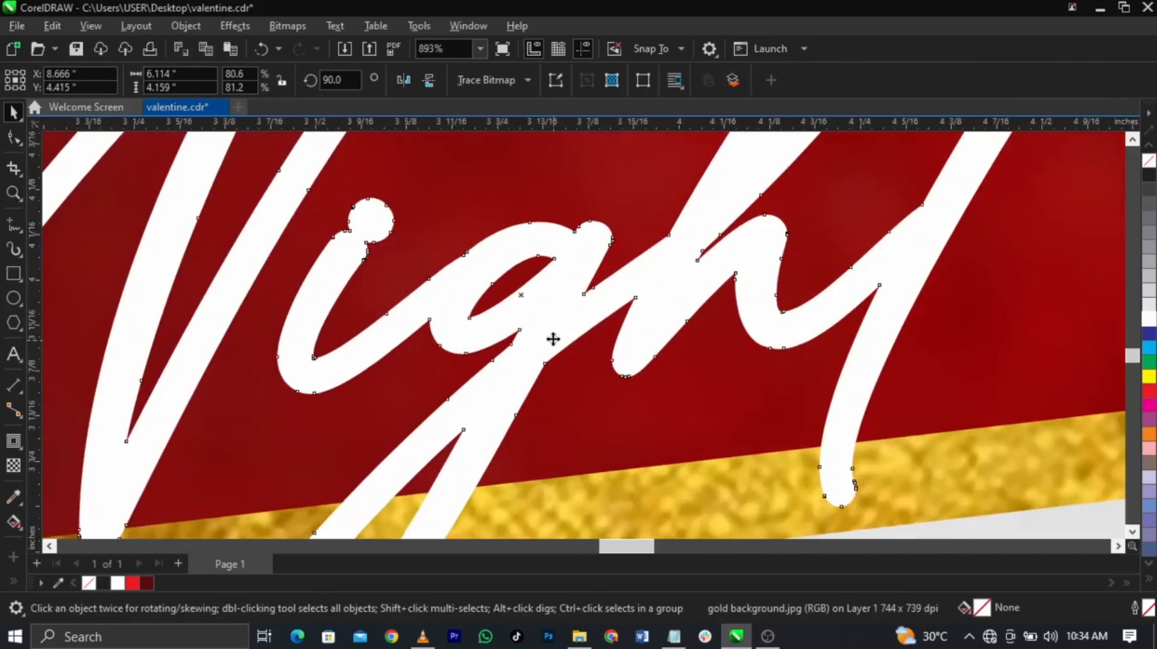
Step: Duplicate the Night curve, shift the copy up and left, and fill the original black
left_click(547, 316)
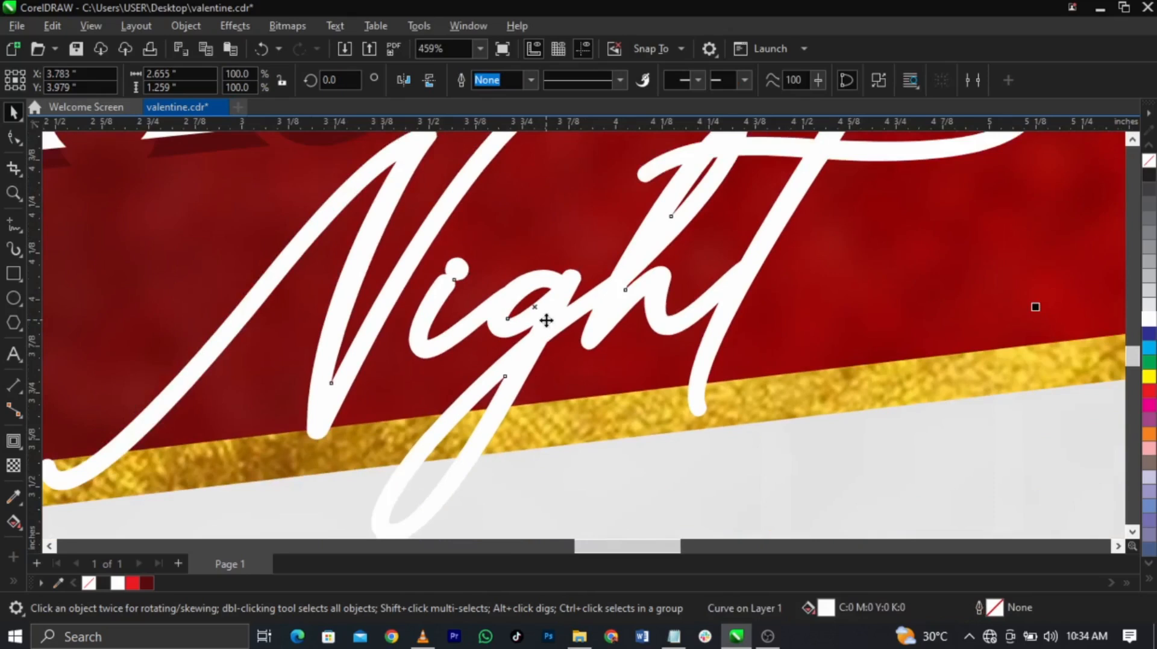
key("ctrl+d")
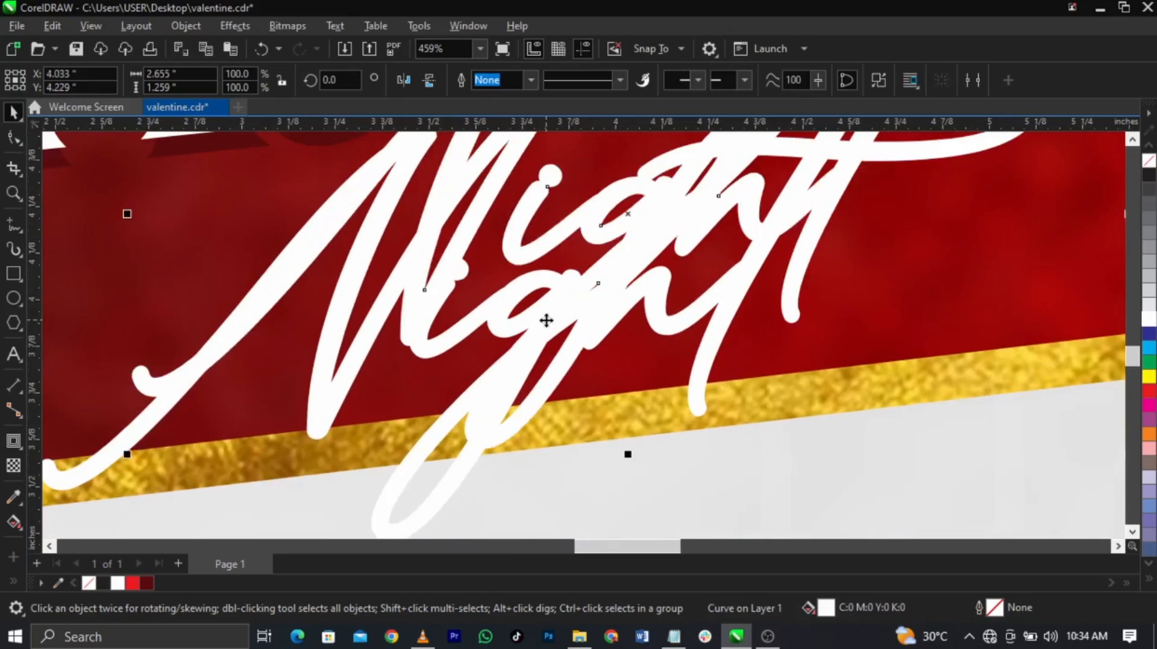
left_click_drag(547, 321, 389, 277)
left_click(469, 455)
left_click(100, 587)
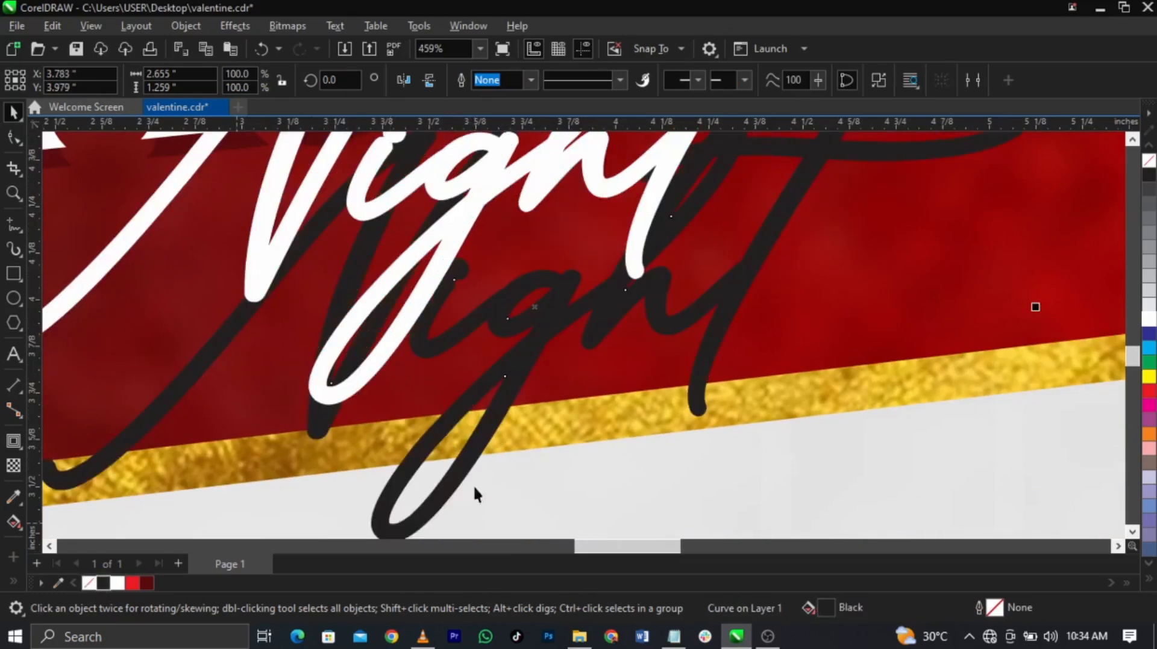
scroll(359, 310, "down", 1)
left_click(565, 235)
scroll(564, 235, "down", 3)
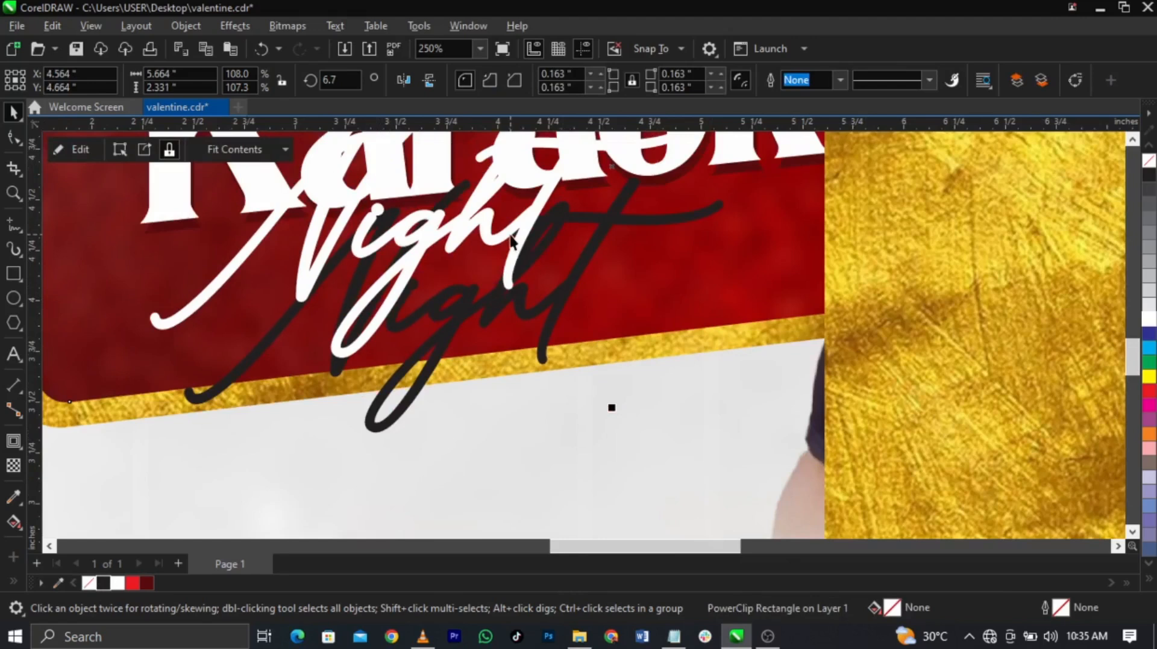
left_click(544, 312)
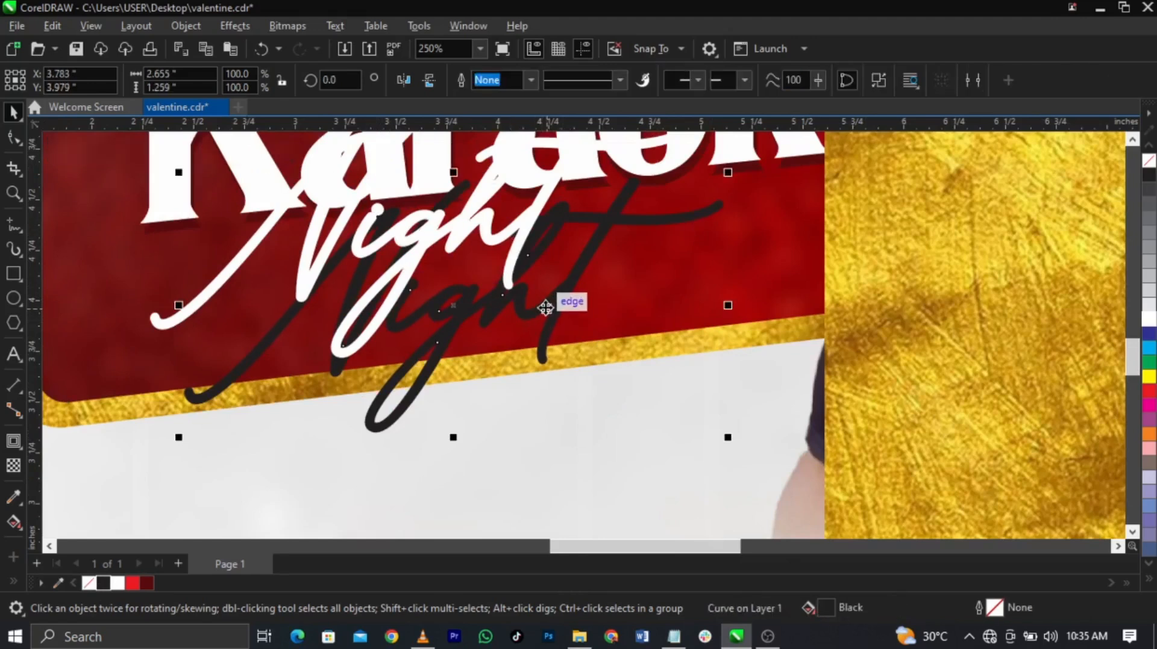
Step: Give the lower Night copy a pure RGB black (#000000) fill
double_click(819, 607)
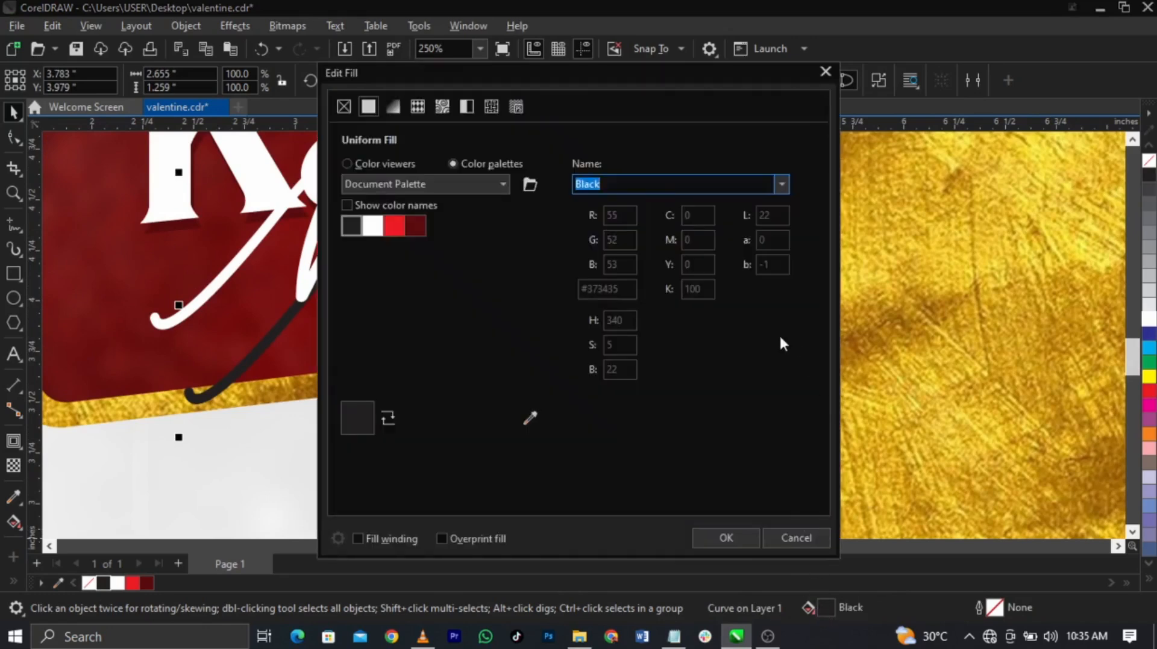
left_click_drag(549, 77, 868, 48)
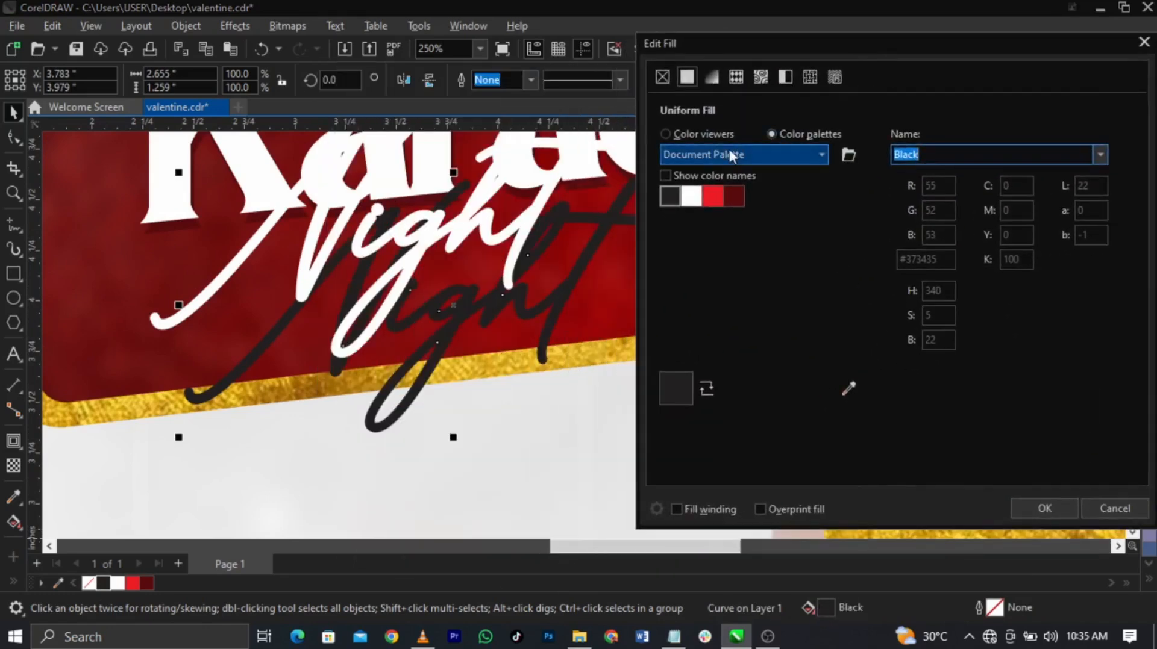
left_click(717, 135)
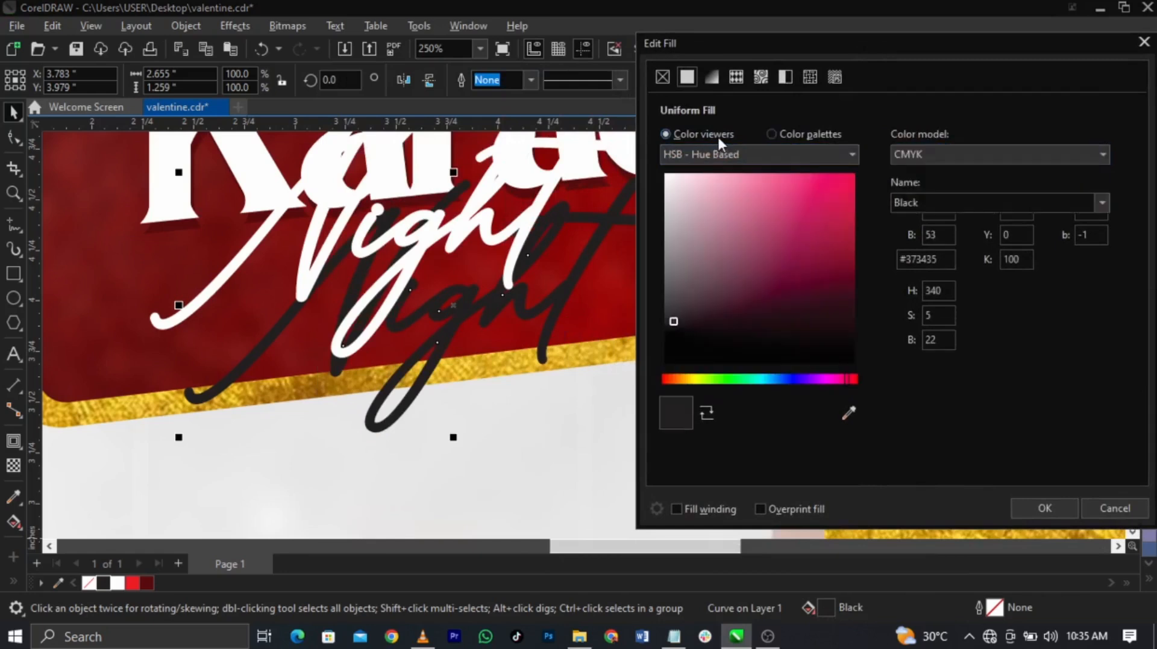
left_click(911, 155)
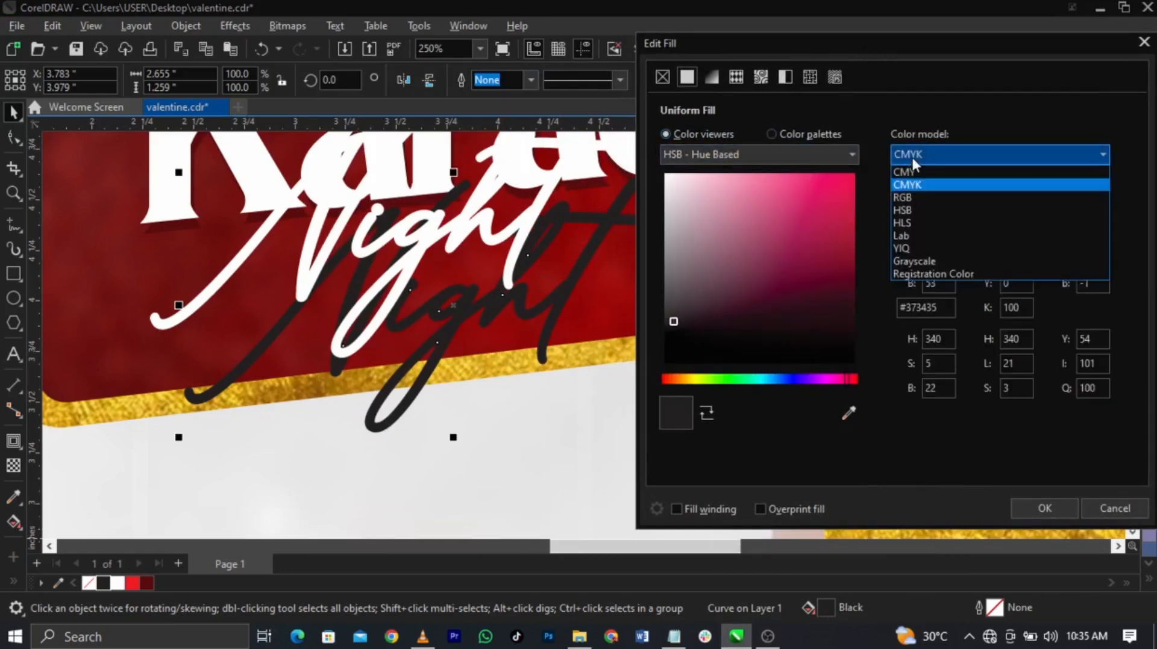
left_click(927, 197)
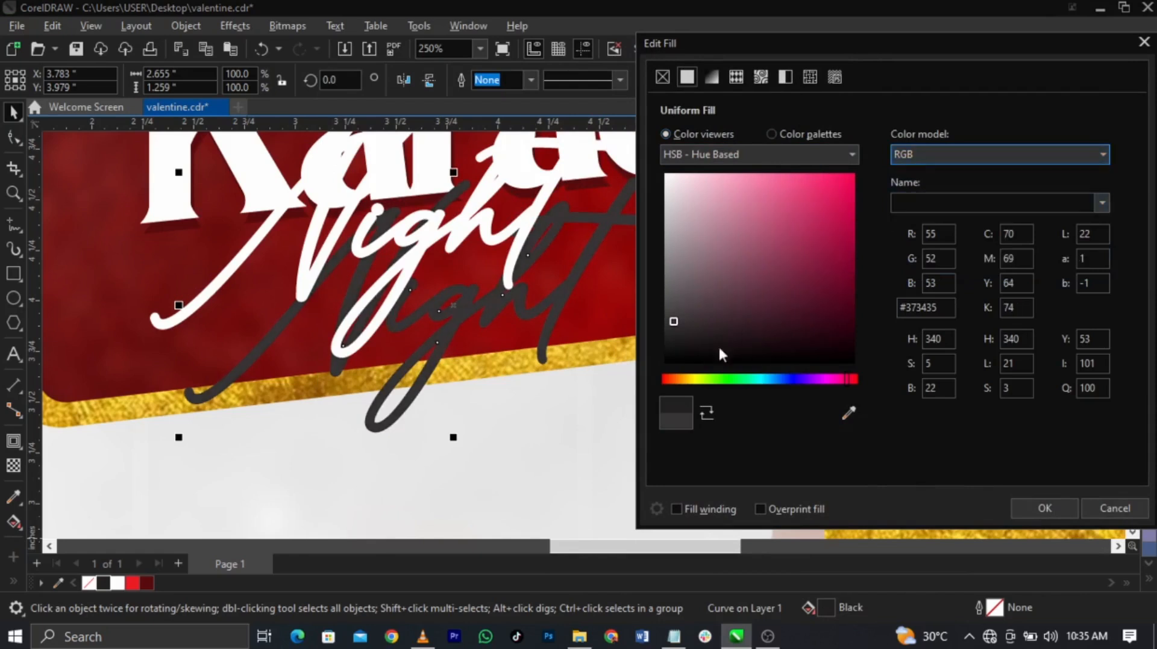
left_click_drag(732, 331, 634, 396)
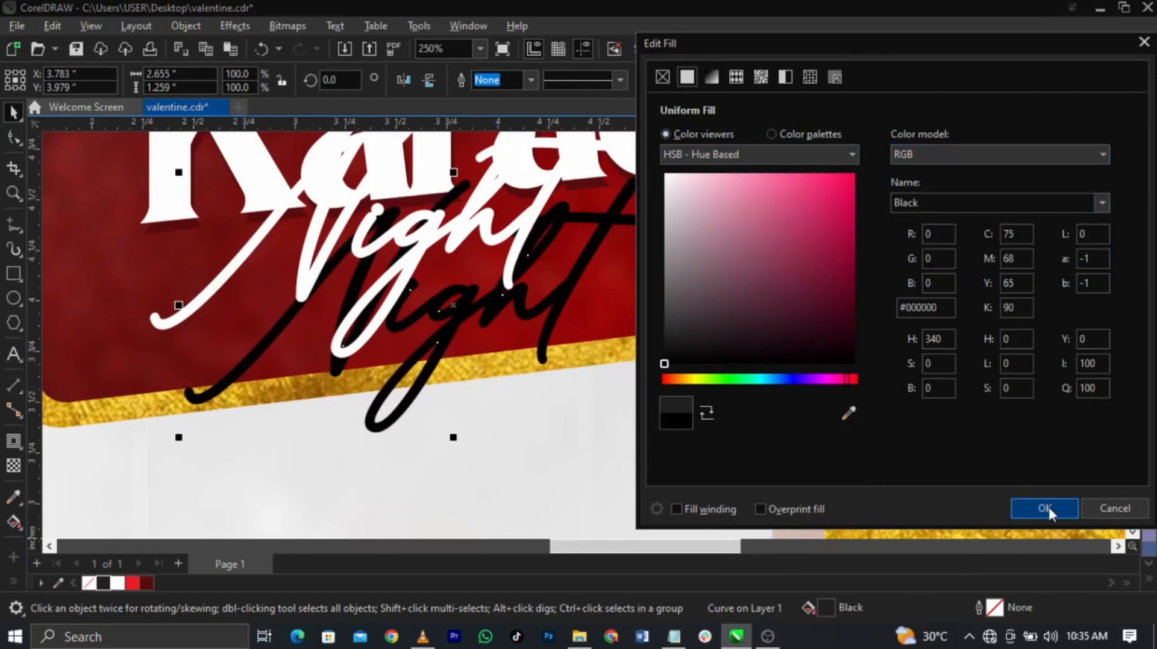
left_click(1045, 508)
left_click(860, 334)
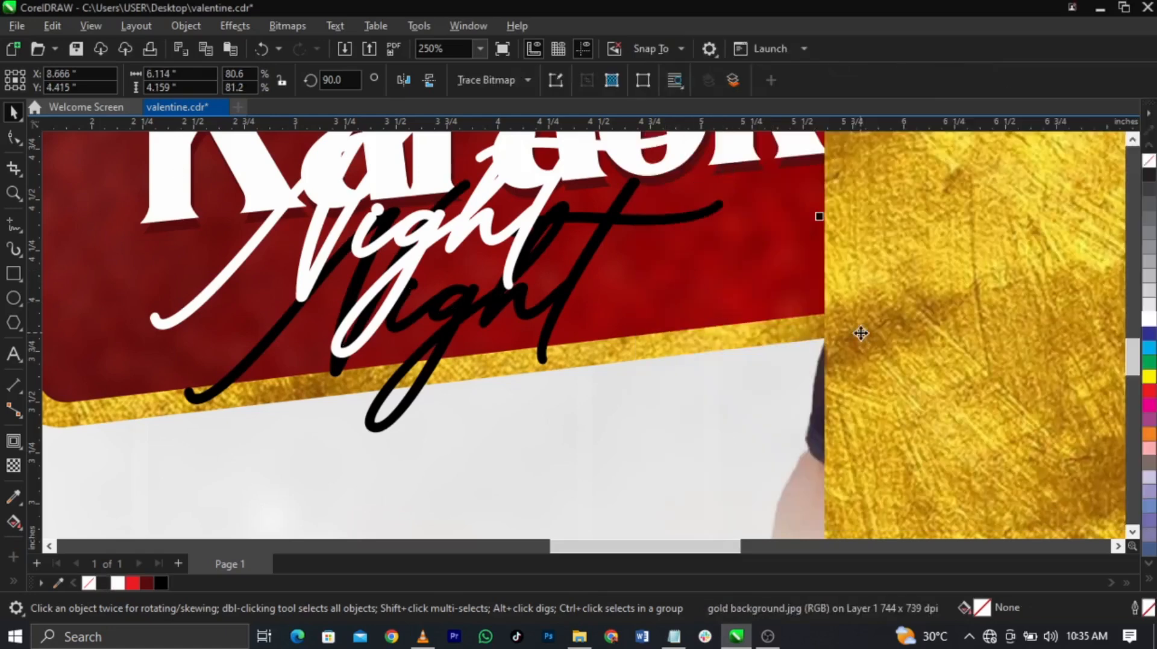
Step: PowerClip the gold bitmap inside the white Night script
scroll(526, 353, "down", 3)
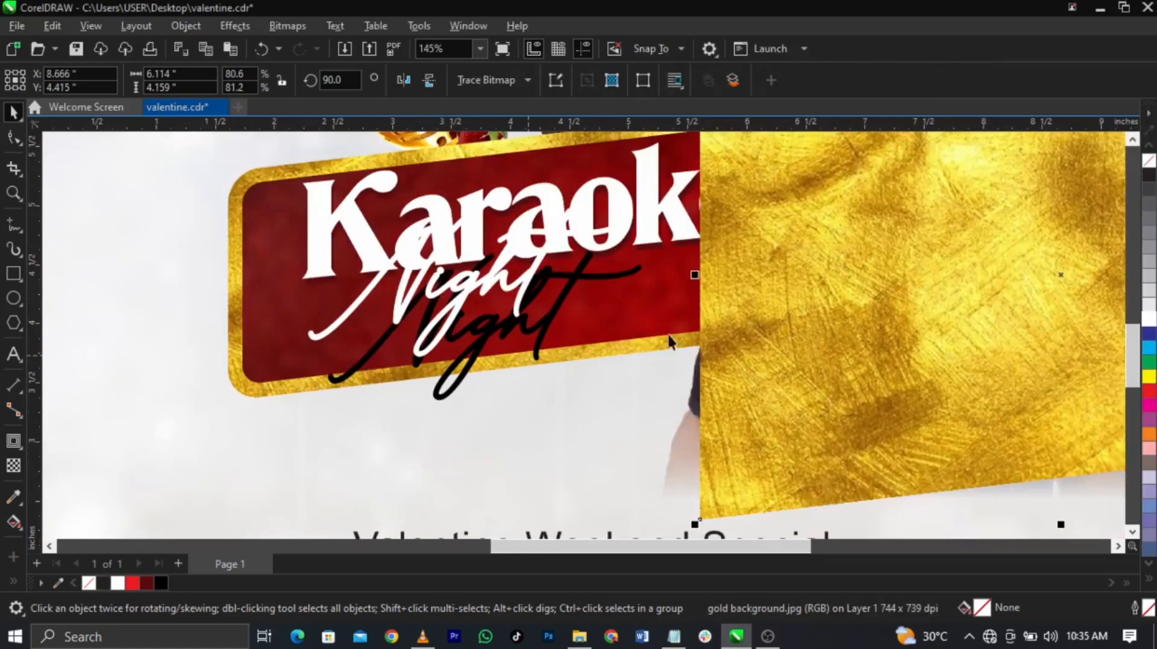
right_click(816, 288)
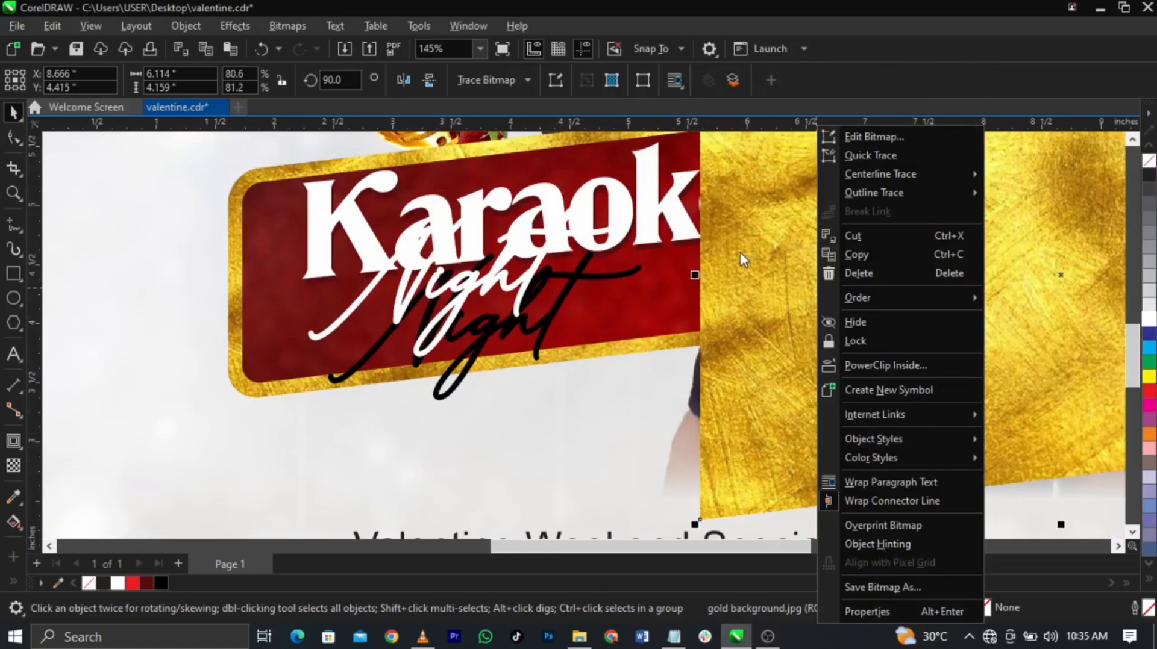
left_click(865, 364)
left_click(398, 314)
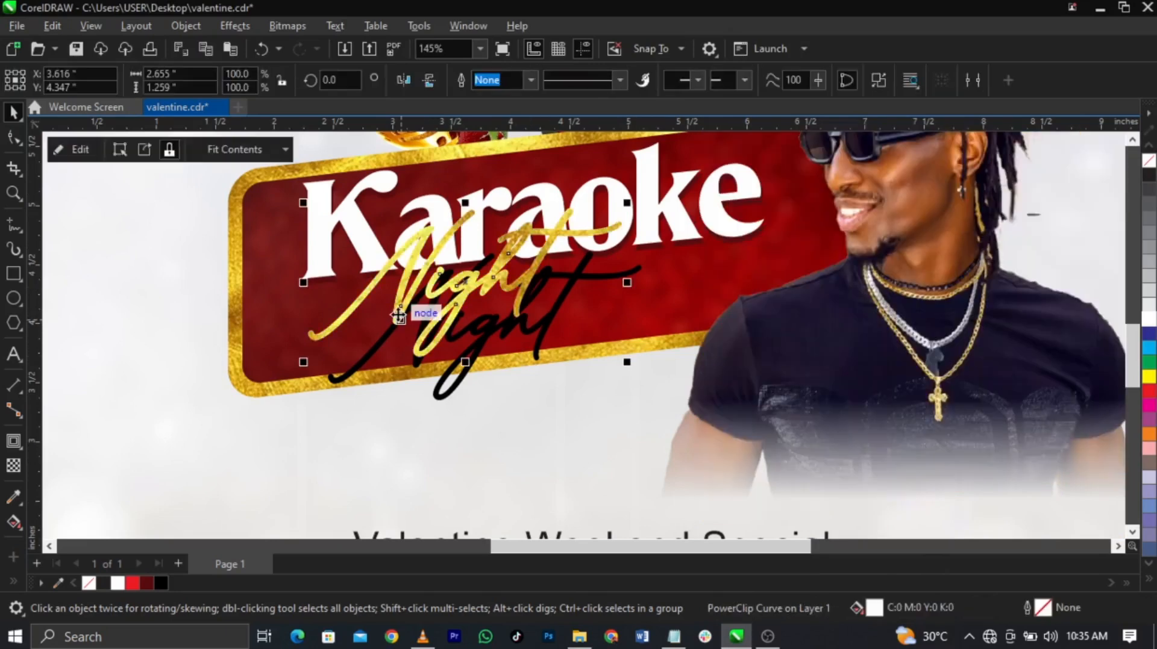
Step: Line up the gold Night over the black Night copy so the black one shows as a drop shadow
key("z")
left_click_drag(246, 176, 718, 413)
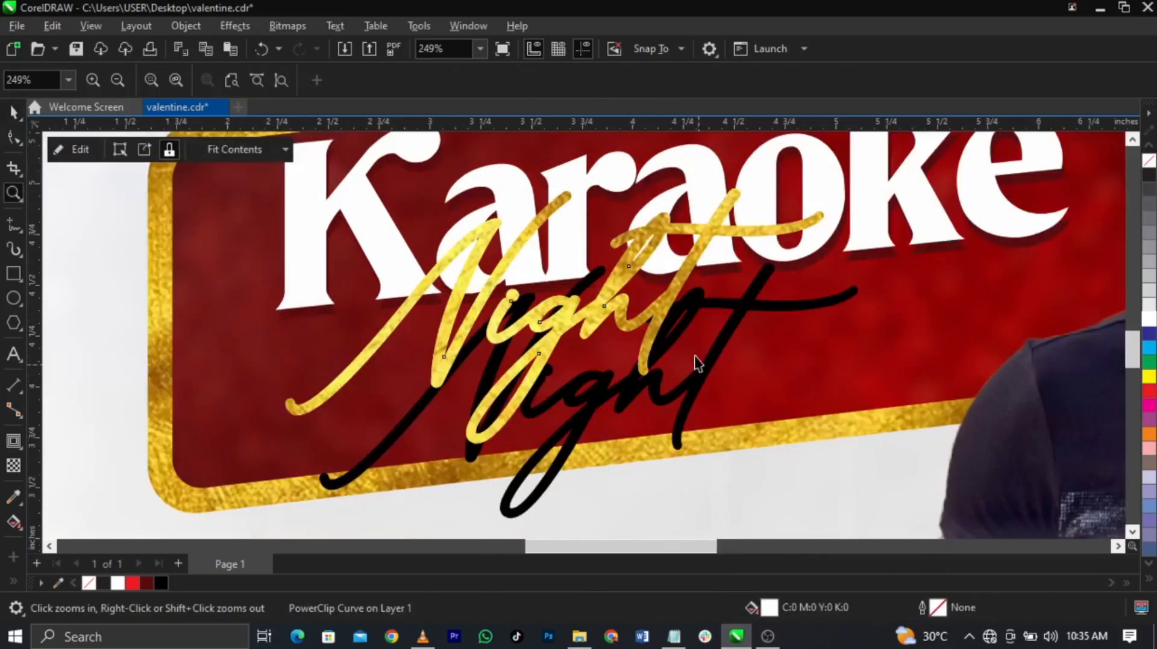
key("space")
left_click_drag(656, 309, 686, 375)
key("z")
left_click_drag(478, 349, 817, 500)
key("space")
left_click_drag(671, 273, 675, 281)
Step: Move the Valentine Weekend Special text up toward the banner
scroll(675, 281, "down", 4)
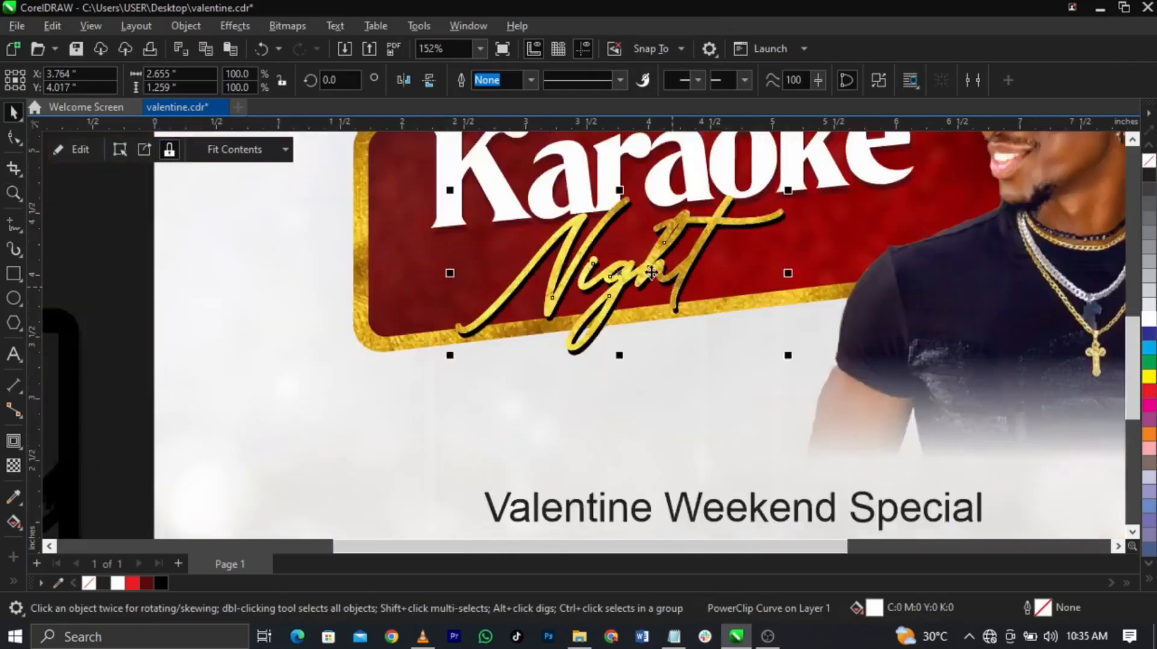
scroll(650, 273, "down", 3)
key("Escape")
key("z")
left_click_drag(376, 209, 826, 388)
key("space")
left_click(594, 493)
left_click_drag(594, 497, 590, 468)
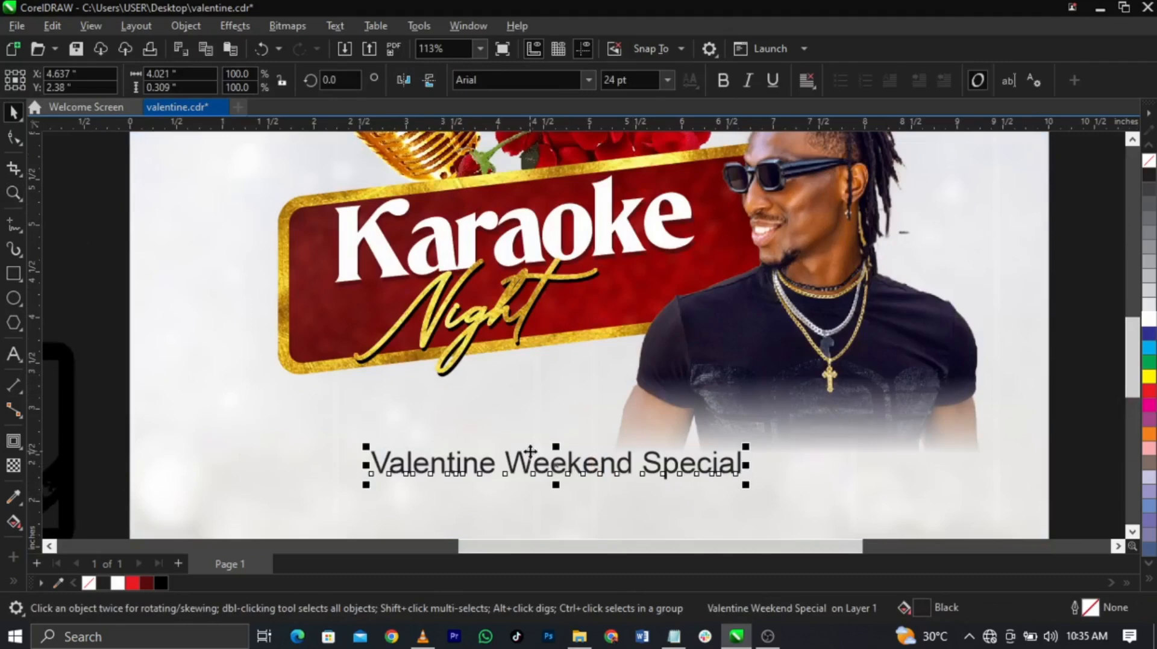
Step: Raise Valentine Weekend Special near the banner and set it in Bahnschrift after trying Campton and Aerotis
left_click_drag(519, 458, 500, 345)
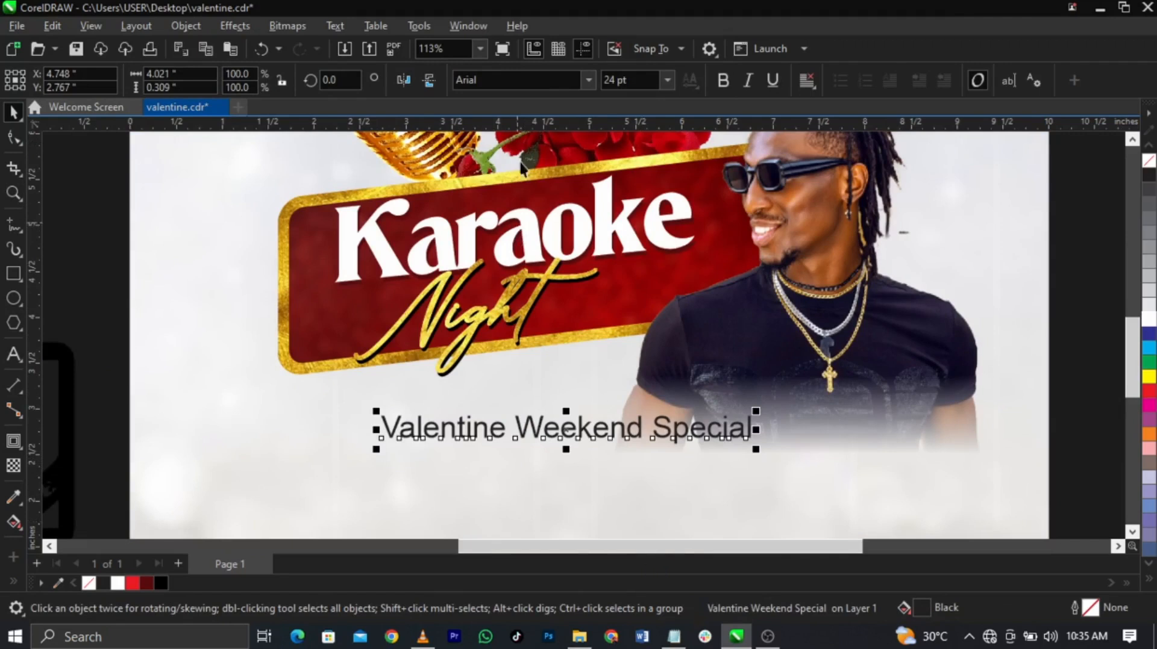
left_click(522, 73)
type("Campton Book")
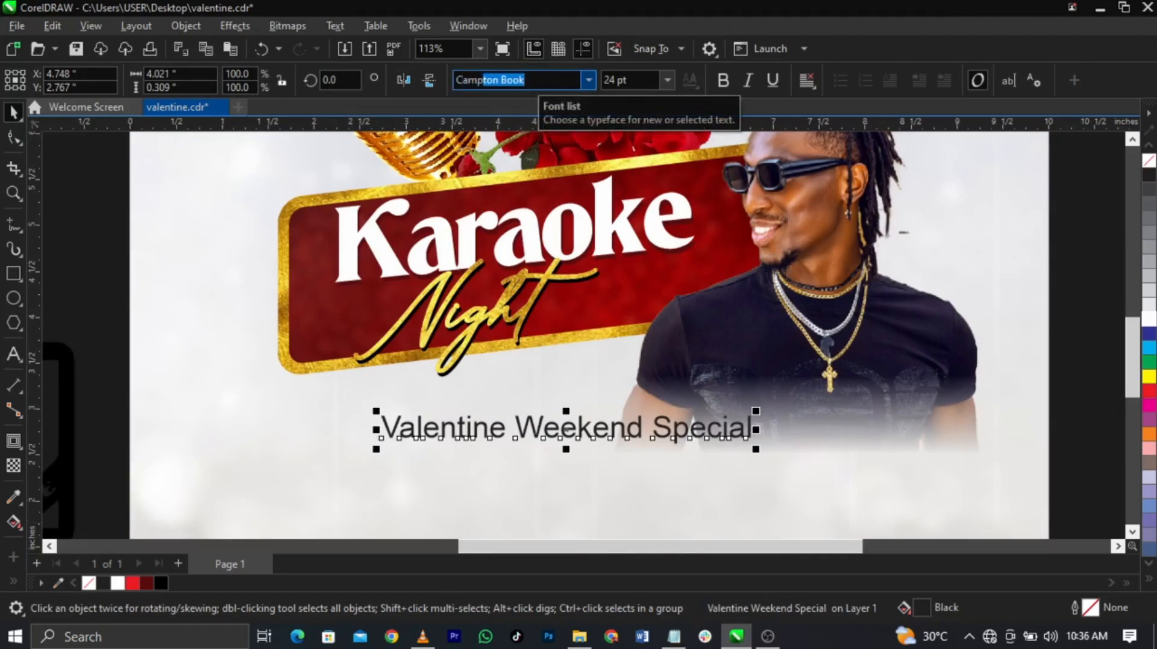
key("Down")
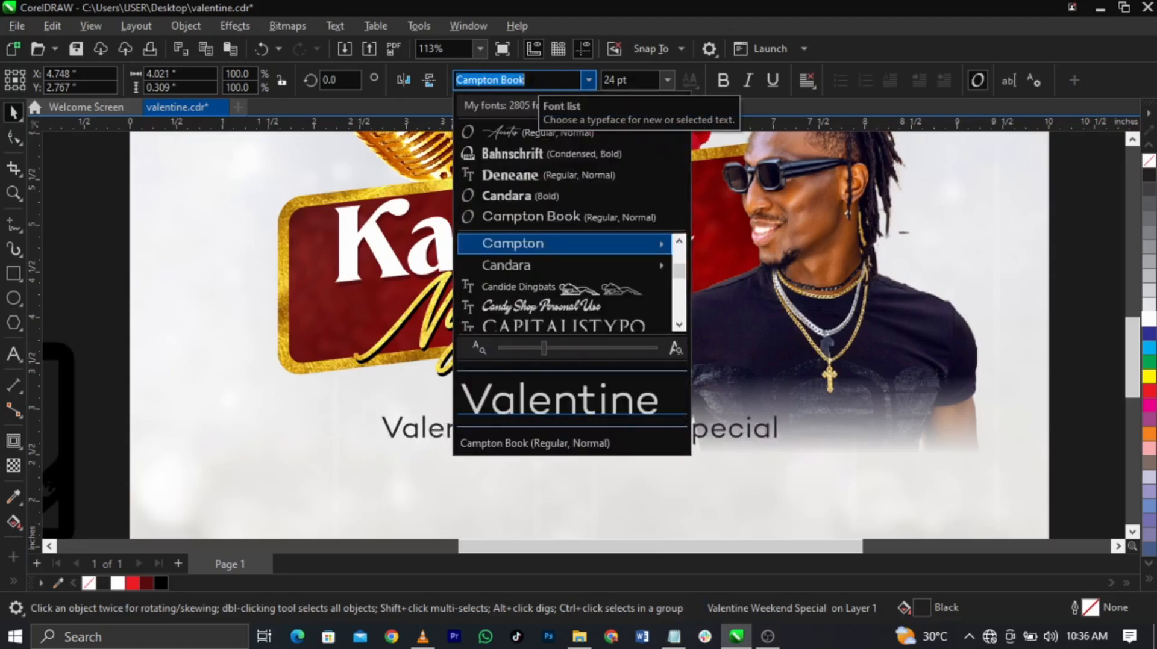
left_click(524, 132)
left_click(588, 79)
key("Escape")
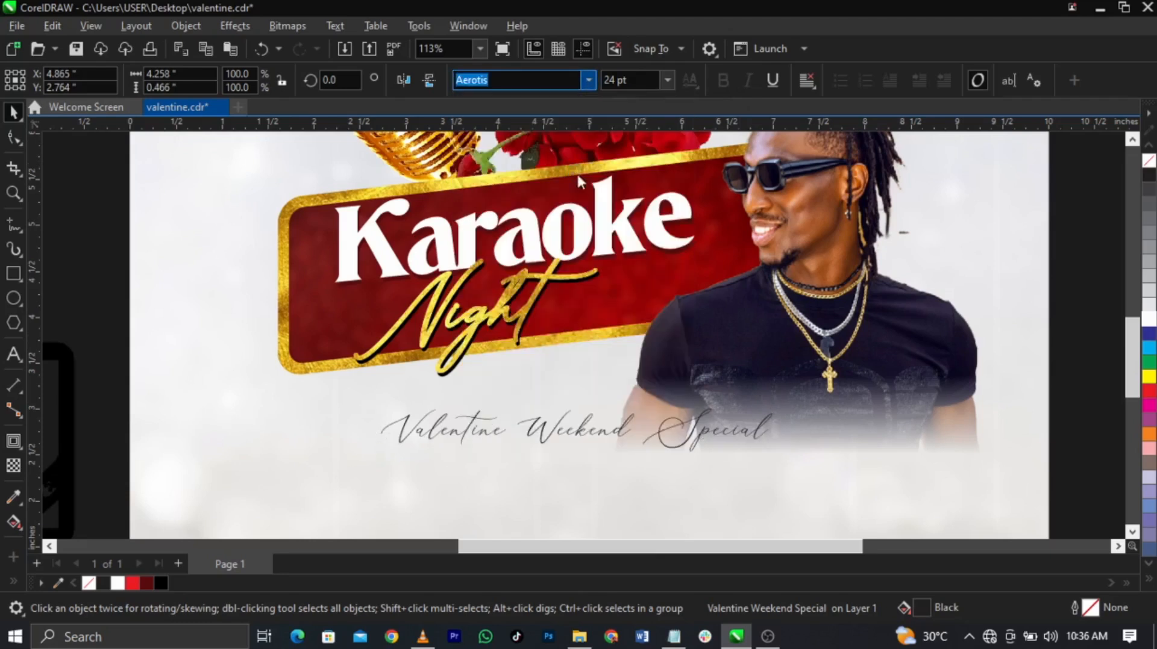
left_click(552, 440)
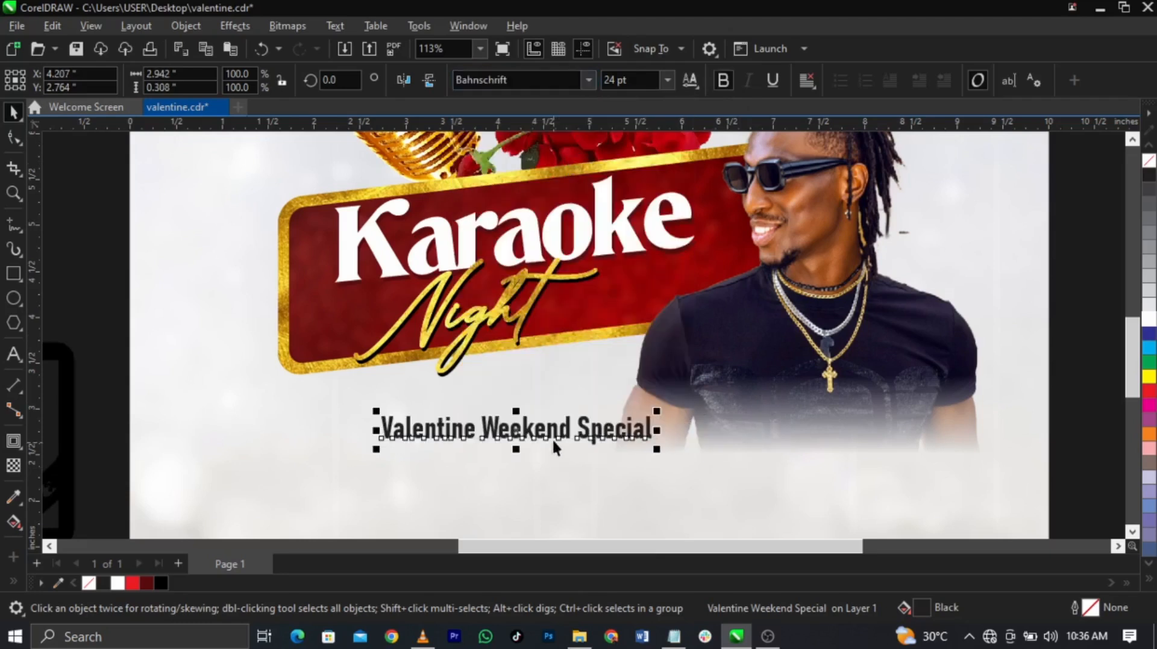
Step: Copy the font name Bahnschrift into the Notepad font list below Angryblue
double_click(517, 429)
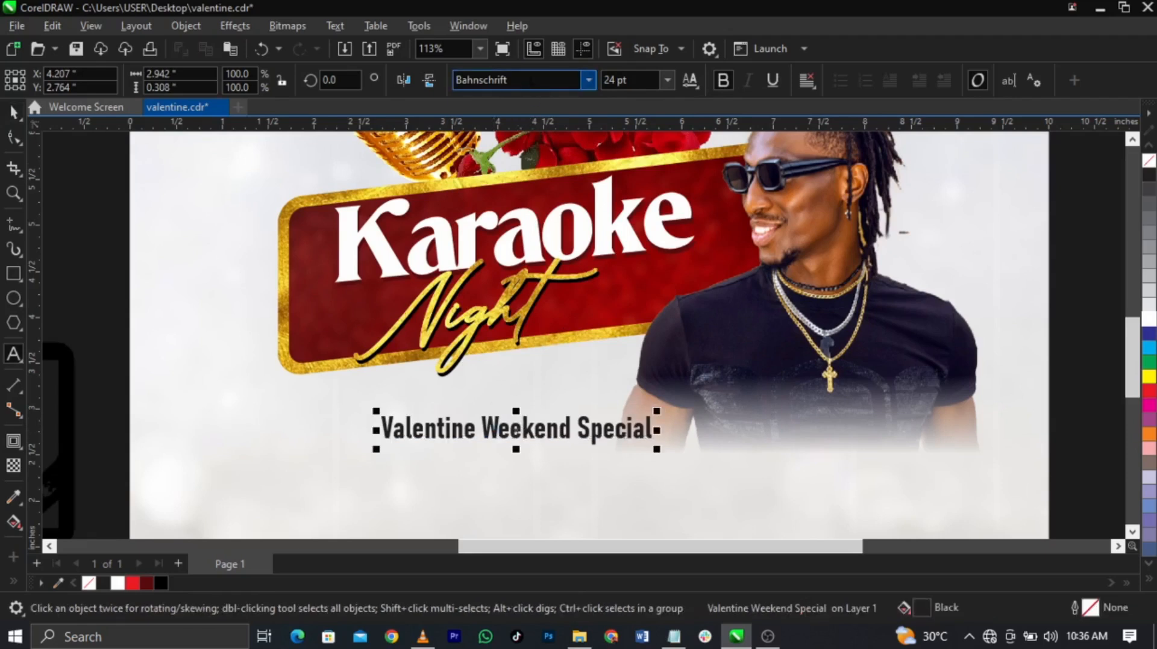
left_click(527, 81)
key("ctrl+c")
left_click(674, 636)
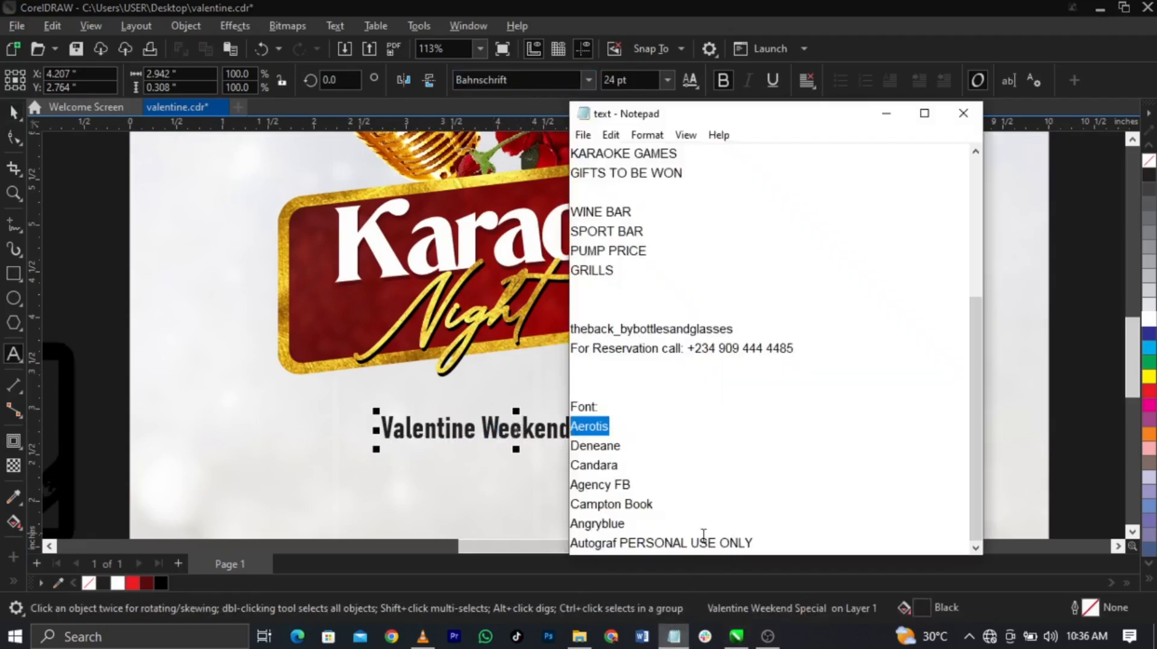
left_click(701, 528)
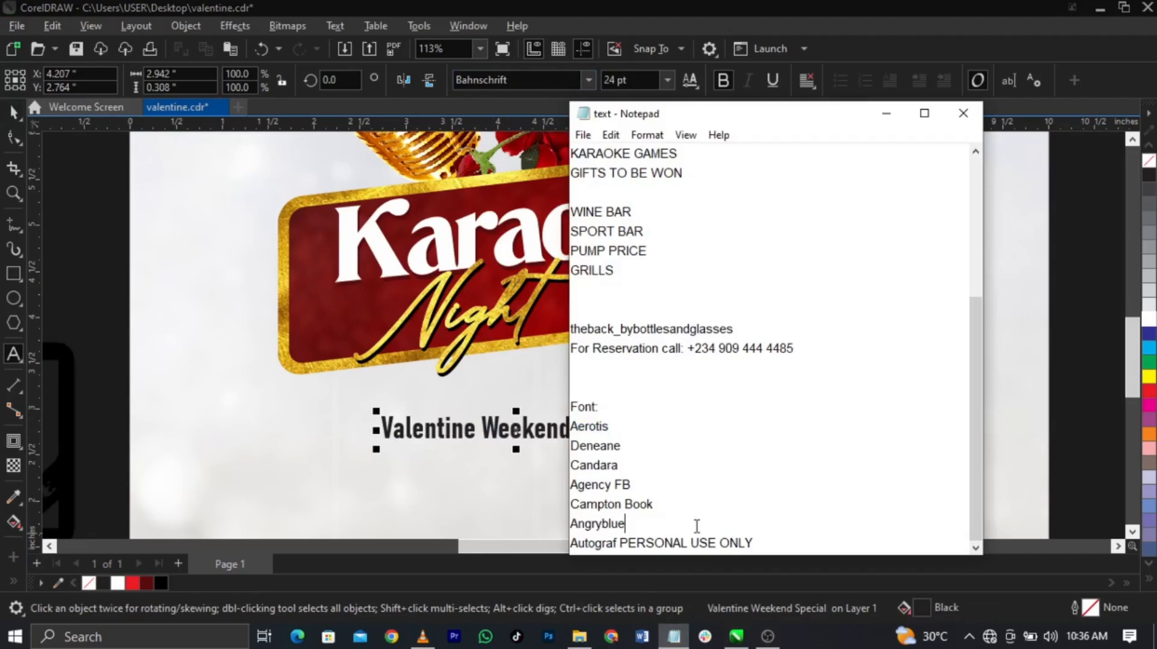
key("Return")
key("ctrl+v")
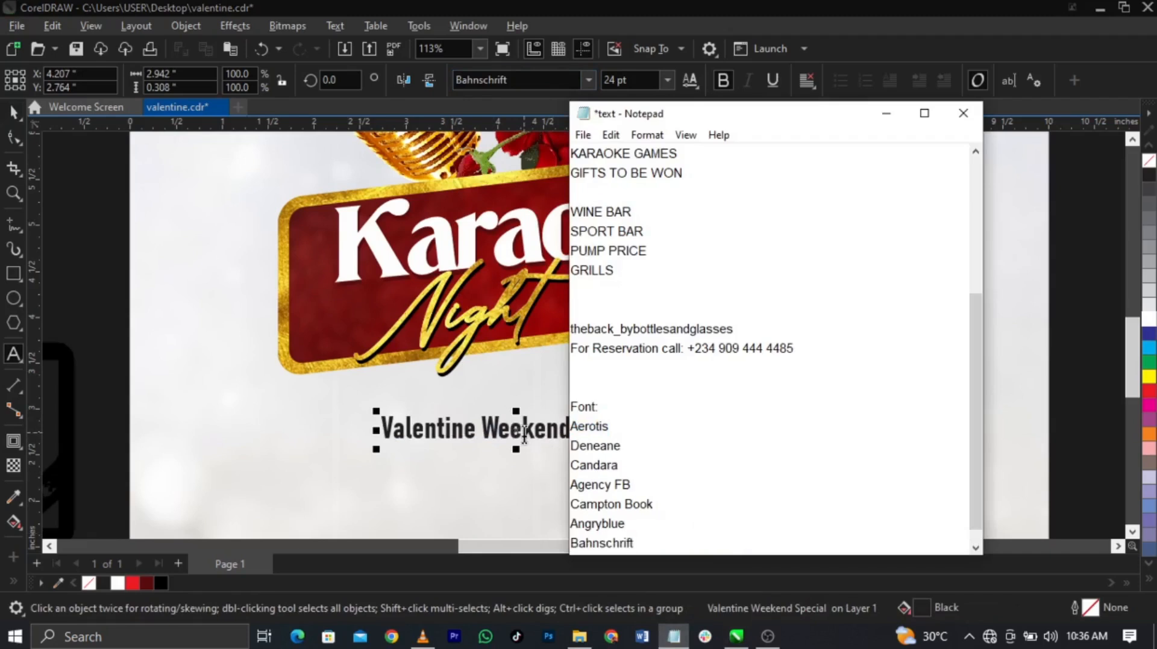
left_click(465, 430)
left_click(484, 429)
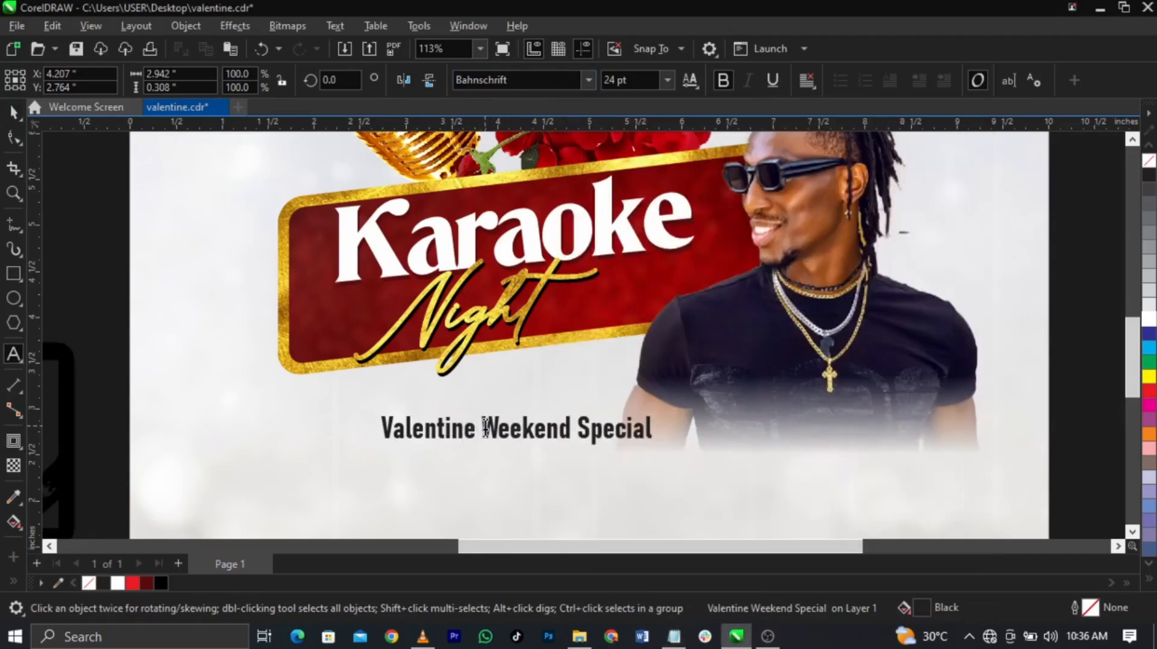
Step: Put Weekend Special on its own line and break the subtitle into two text objects
key("Return")
key("ctrl+space")
key("ctrl+k")
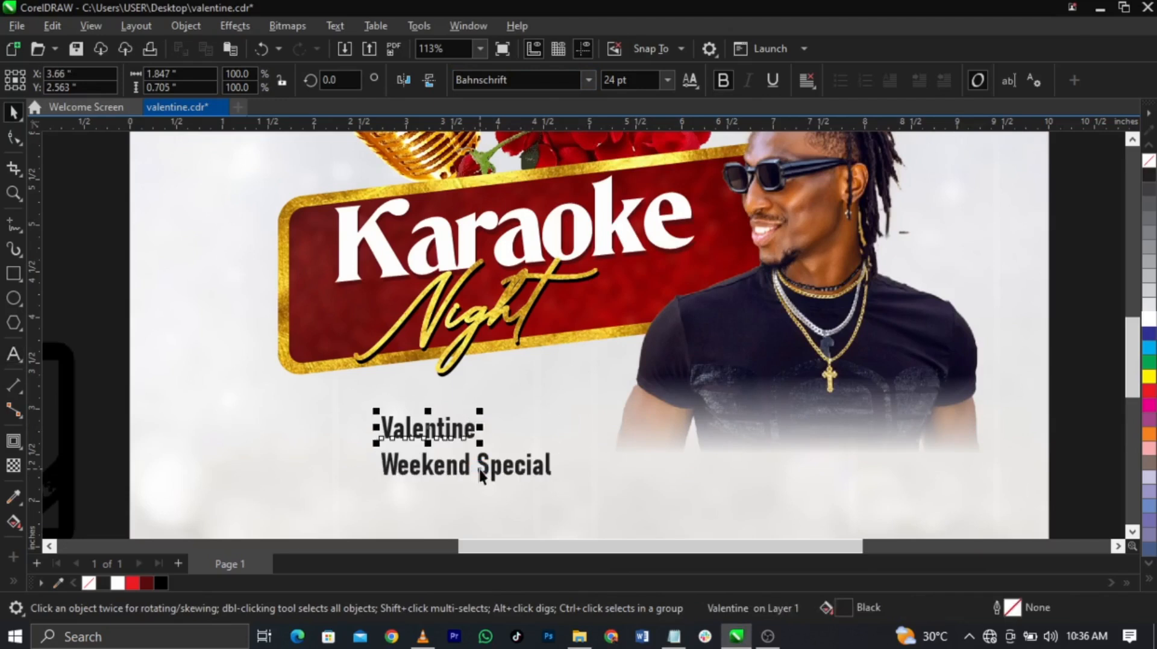
Step: Change VALENTINE and WEEKEND SPECIAL to uppercase and tuck WEEKEND SPECIAL just under VALENTINE
double_click(464, 433)
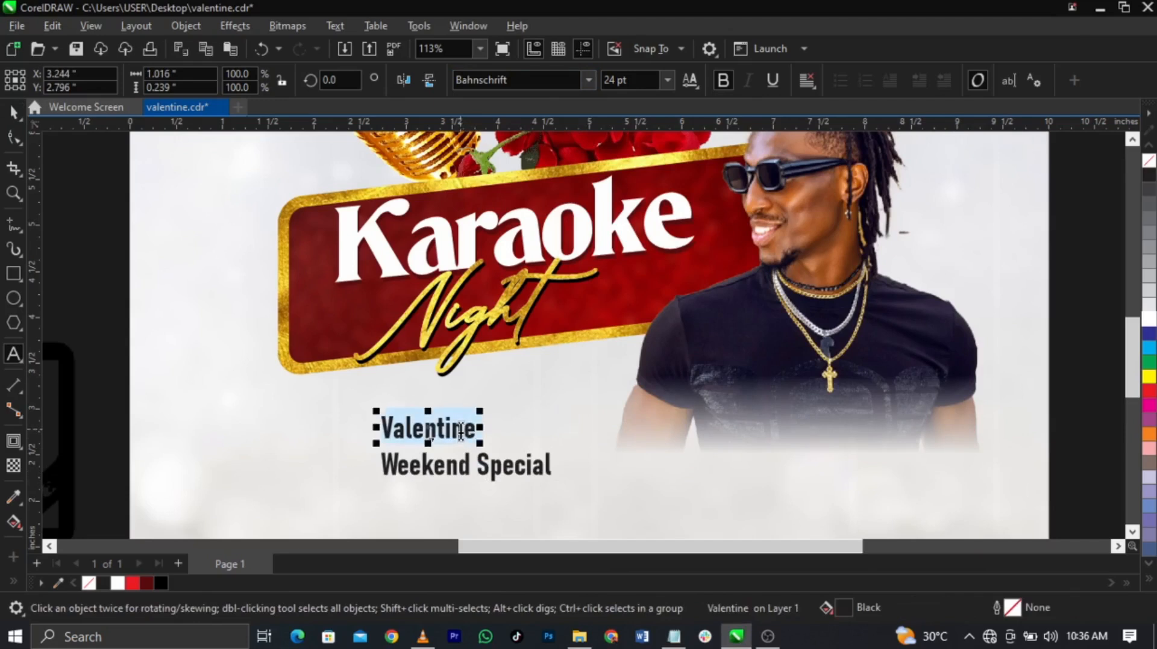
key("shift+F3")
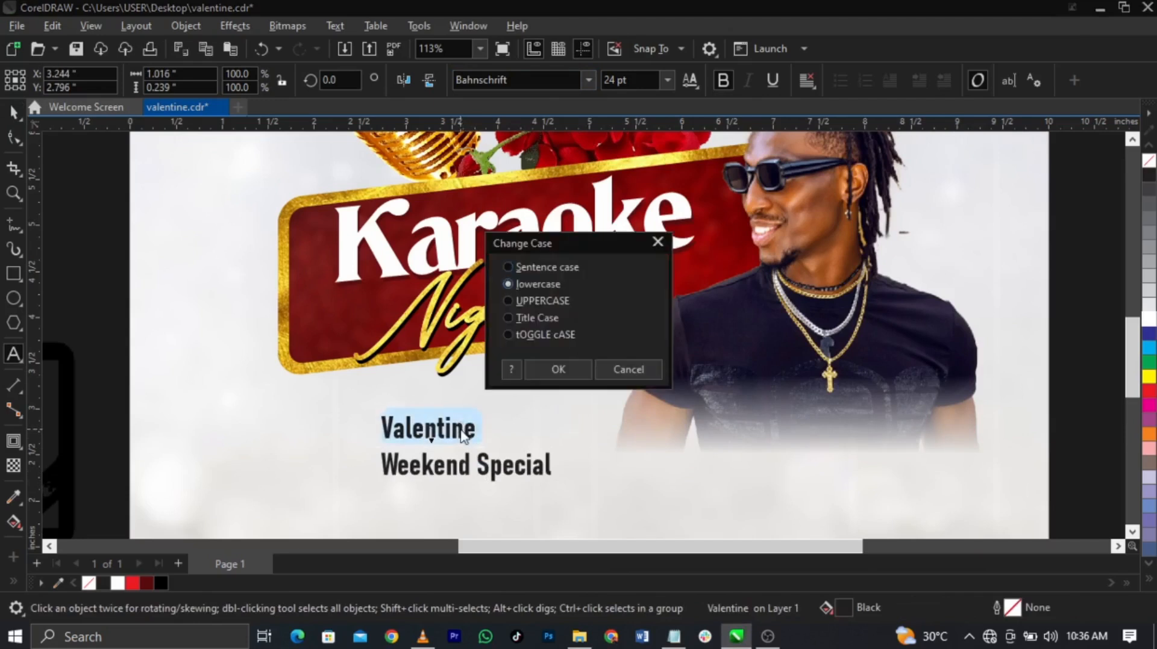
key("alt+u")
key("Return")
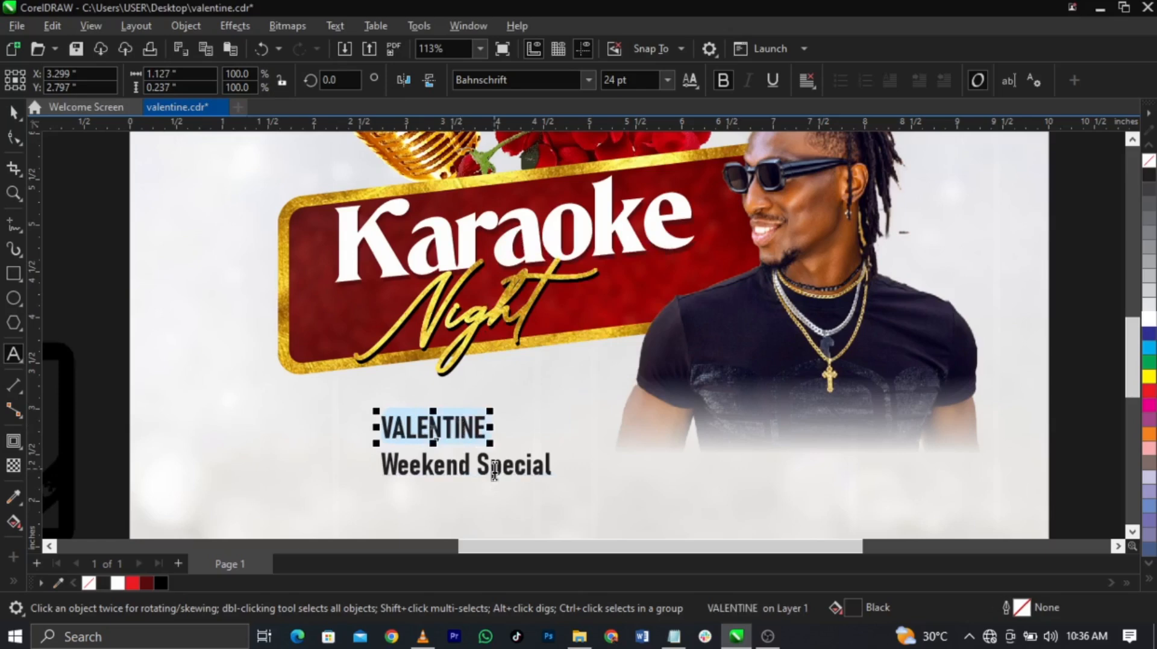
left_click(494, 470)
key("shift+F3")
key("Return")
key("ctrl+space")
mouse_move(469, 461)
left_mouse_down()
mouse_move(485, 464)
mouse_move(472, 468)
mouse_move(474, 451)
left_mouse_up()
scroll(485, 440, "up", 3)
scroll(487, 442, "up", 3)
left_click(495, 423)
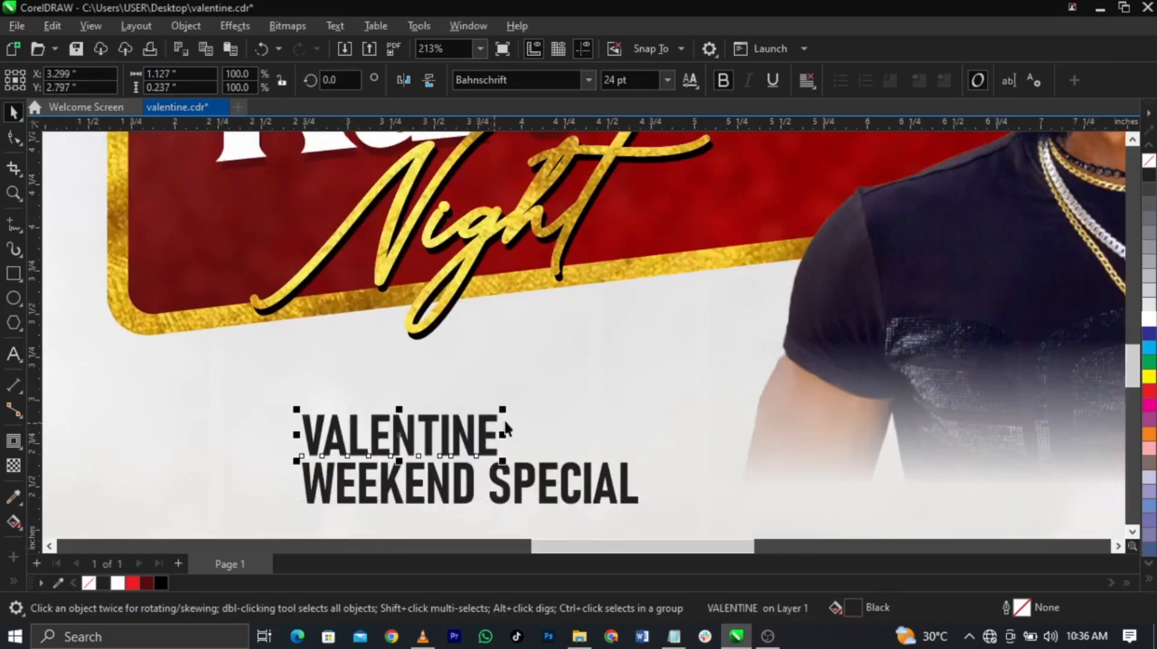
Step: Enlarge VALENTINE to match the second line and move both lines onto the red banner
left_click_drag(507, 411, 639, 358)
left_click(619, 495, "shift")
scroll(497, 455, "down", 2)
left_click_drag(507, 438, 686, 302)
key("z")
left_click_drag(518, 229, 858, 401)
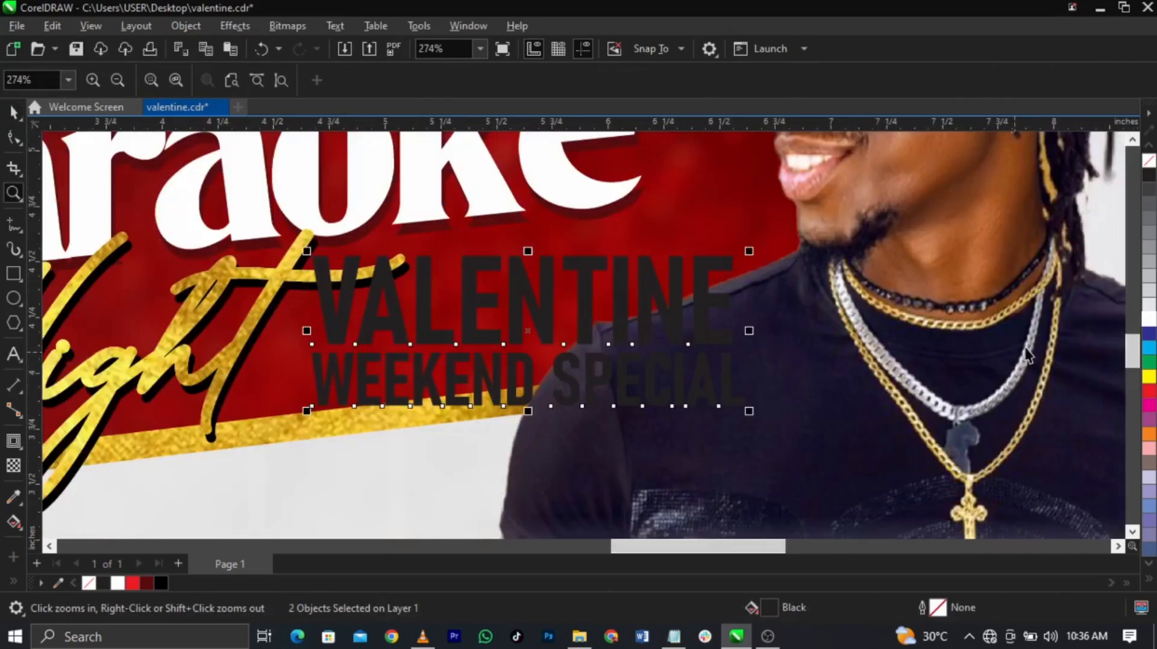
key("space")
Step: Colour the subtitle yellow, shrink it to about 58%, and position it along the banner
left_click(1149, 377)
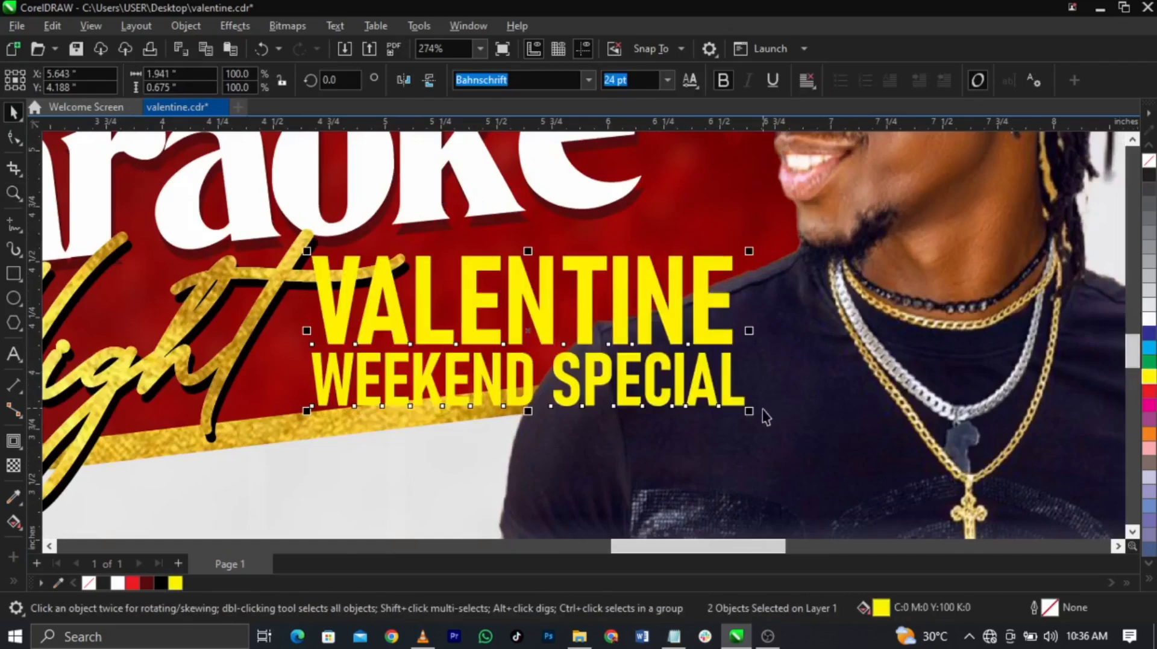
left_click_drag(749, 411, 524, 333)
left_click_drag(495, 293, 651, 260)
key("z")
left_click_drag(317, 225, 816, 396)
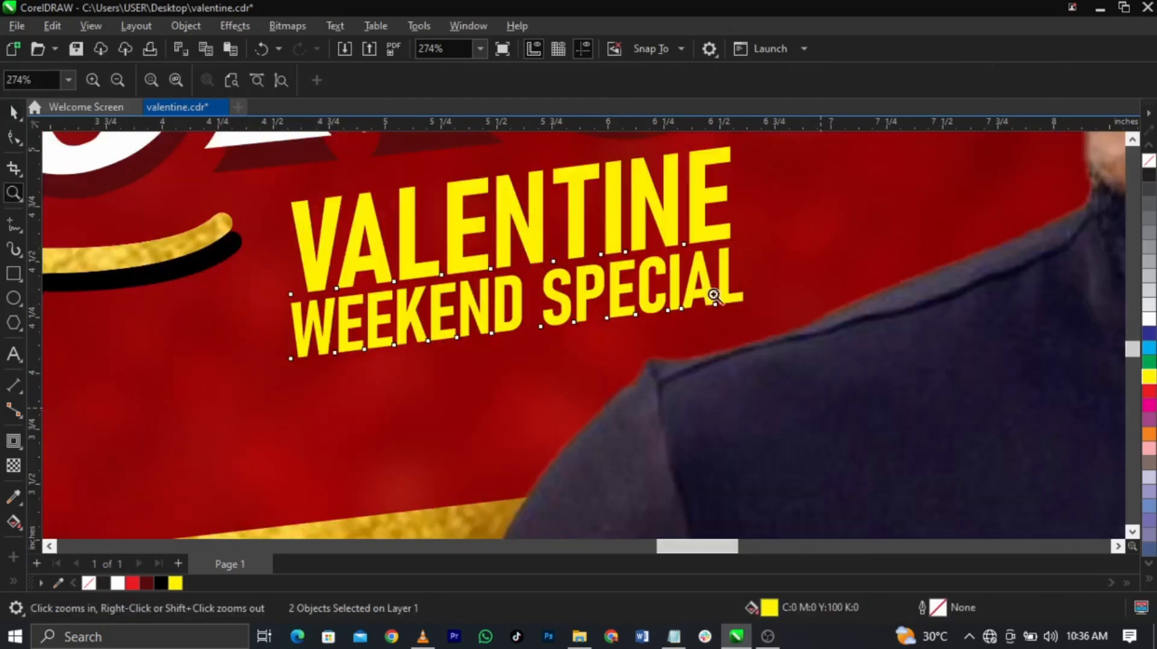
key("space")
left_click_drag(630, 251, 611, 267)
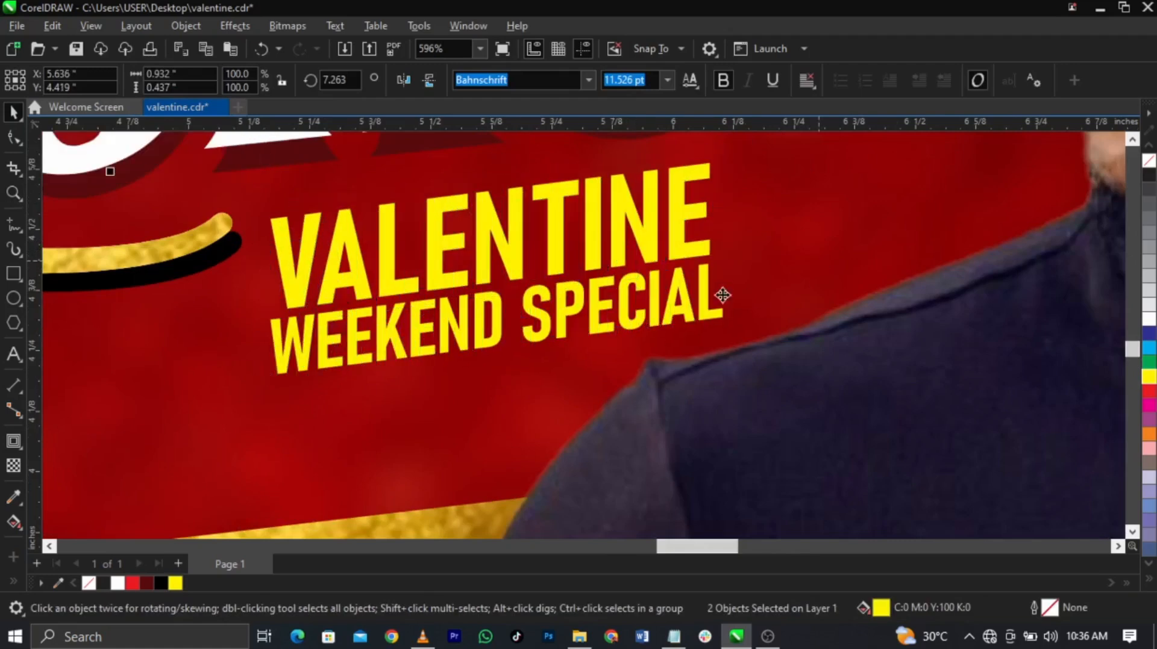
Step: Make the WEEKEND SPECIAL line white
left_click(723, 296)
left_click(703, 300)
left_click(1148, 319)
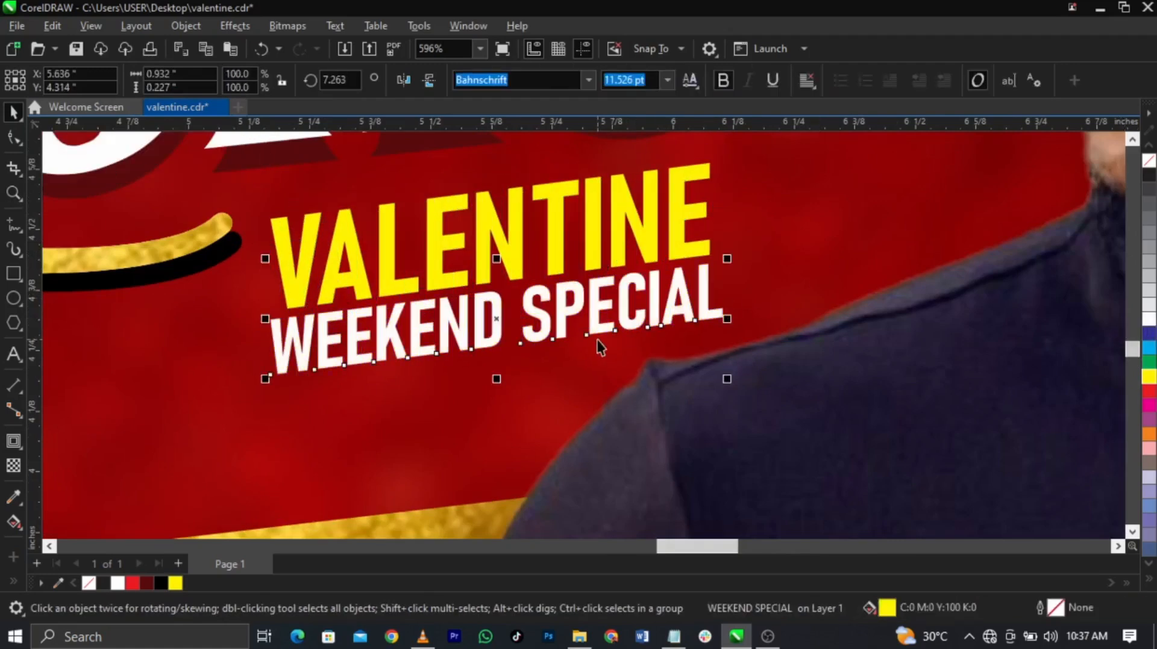
scroll(685, 368, "down", 6)
Step: Shift Night and the subtitle slightly left and down on the banner
key("z")
left_click_drag(346, 163, 988, 522)
key("space")
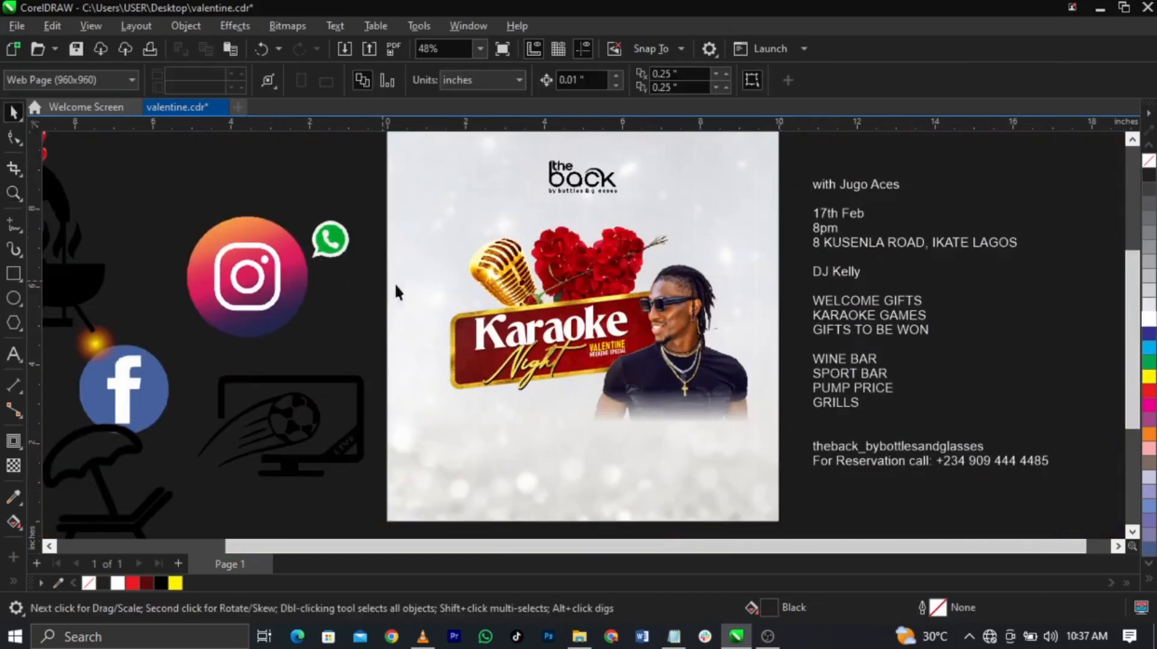
left_click_drag(646, 426, 647, 425)
key("z")
left_click_drag(481, 328, 607, 417)
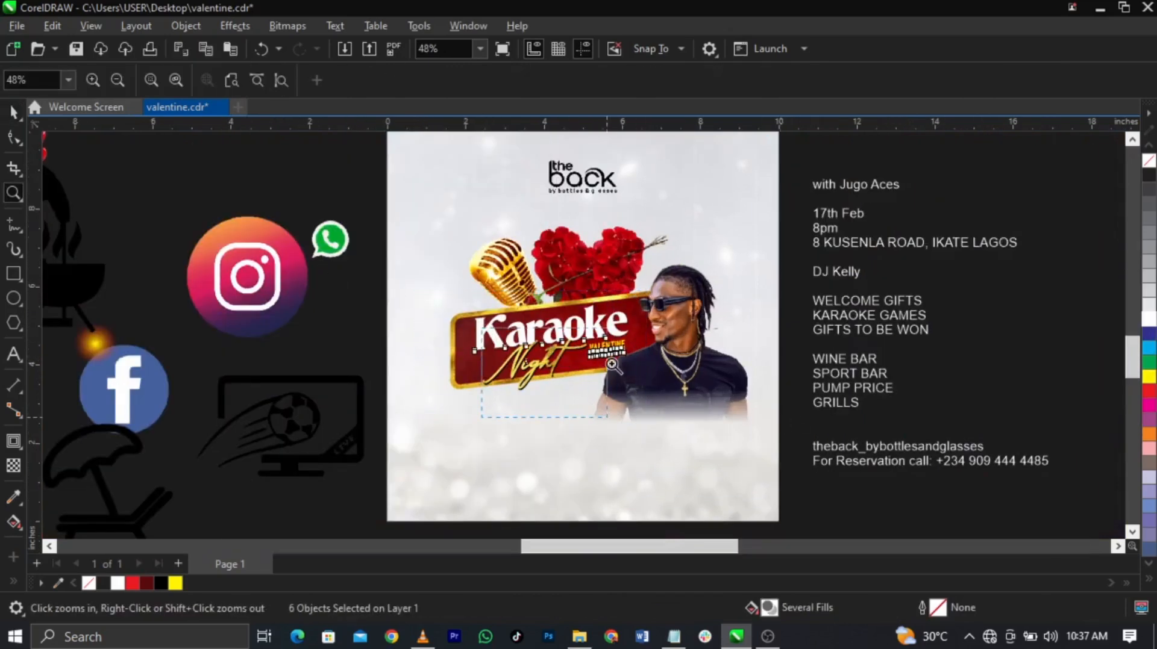
key("space")
left_click_drag(601, 307, 569, 318)
left_click(861, 419)
left_click_drag(679, 331, 937, 198)
Step: Nudge the man's photo slightly down
key("z")
key("shift+F4")
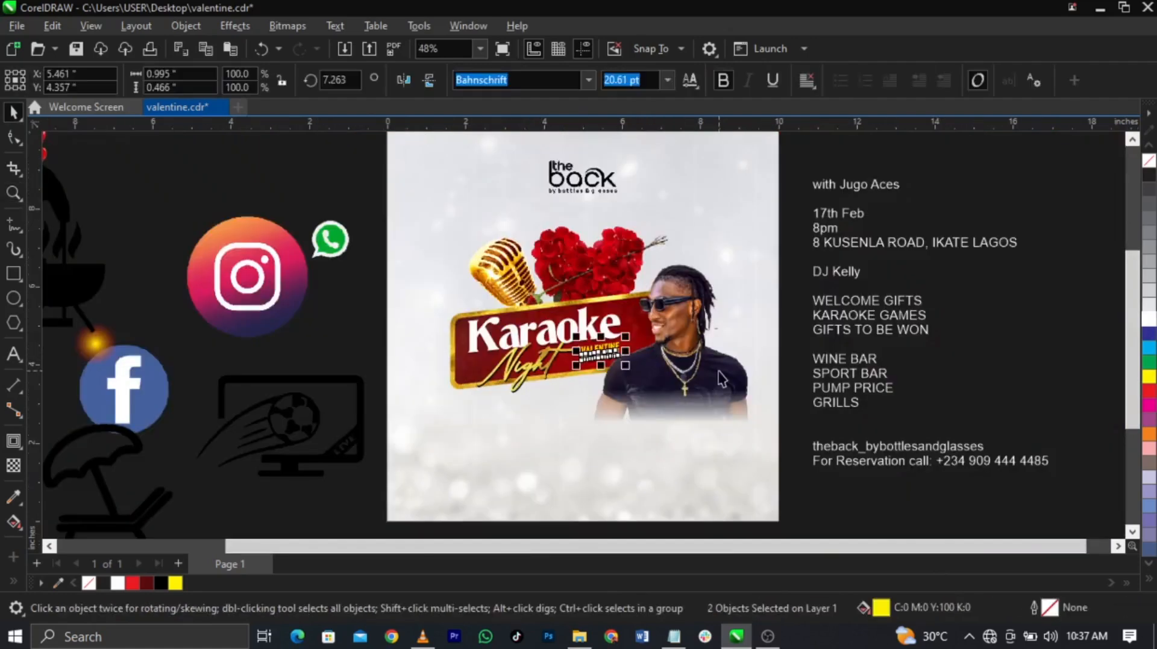
left_click(681, 342)
scroll(681, 342, "up", 2)
left_click_drag(681, 343, 681, 349)
key("Escape")
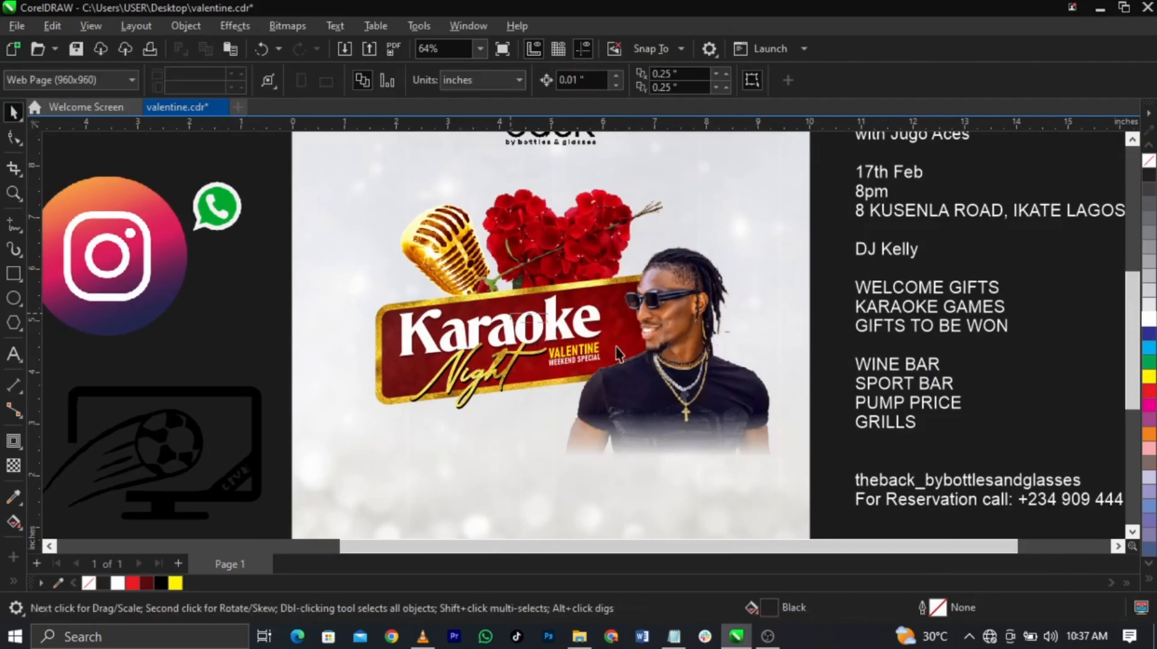
Step: Enlarge the subtitle slightly to 25.379 pt and nudge it into place beside Night
left_click(596, 353)
scroll(601, 353, "up", 3)
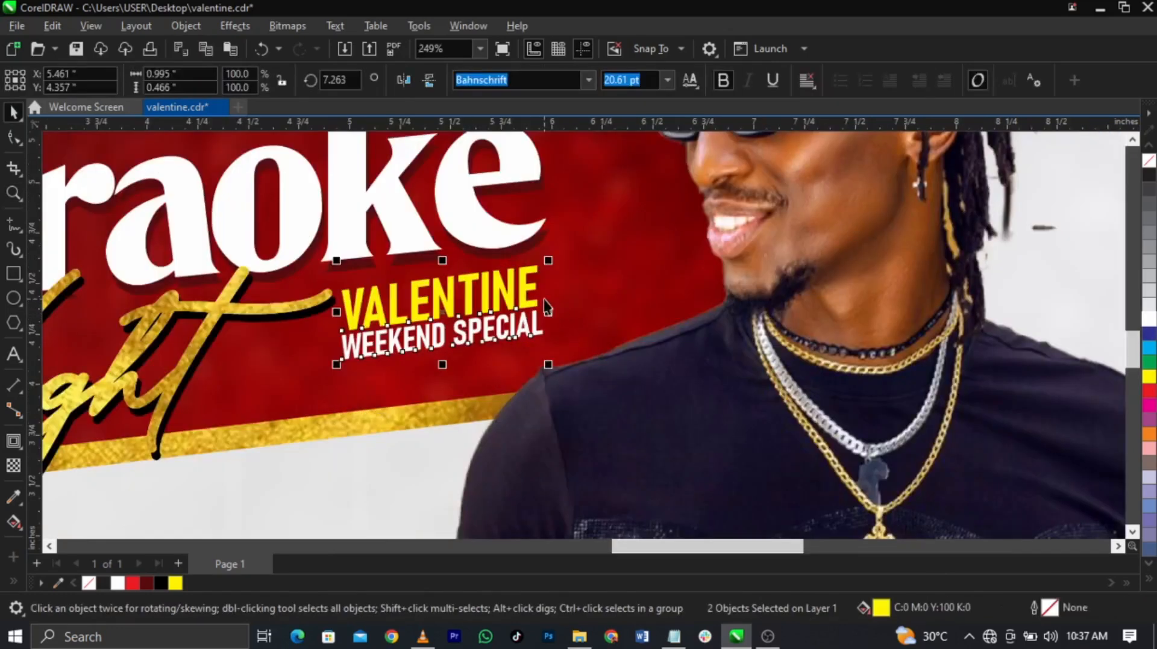
left_click_drag(529, 303, 536, 308)
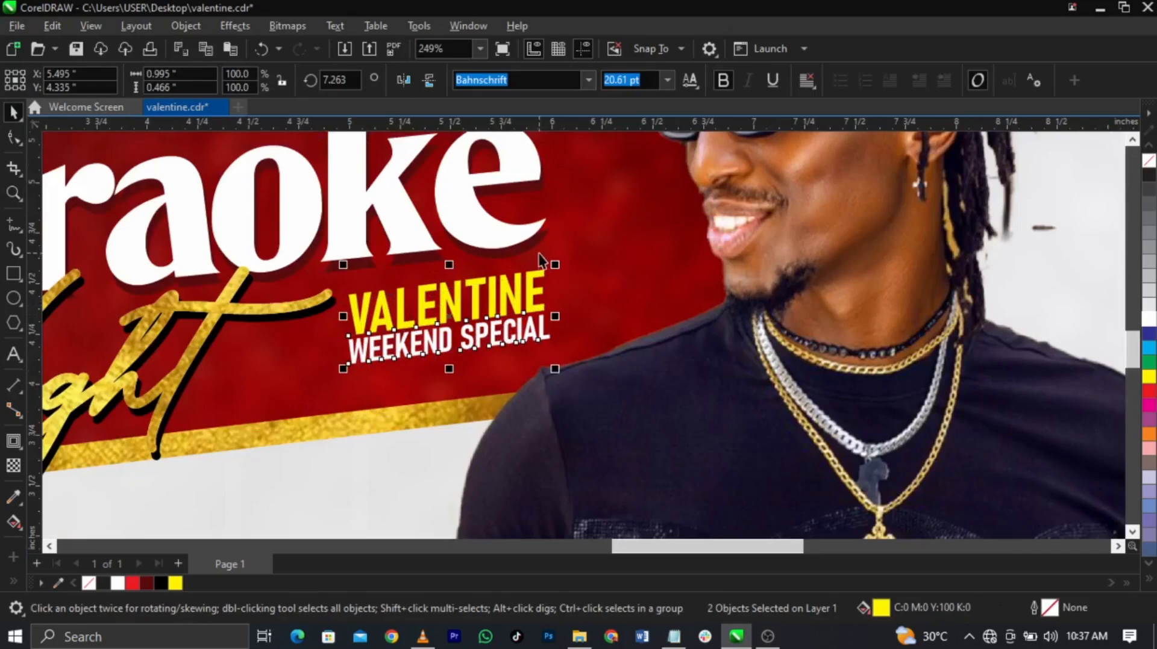
left_click_drag(553, 263, 600, 243)
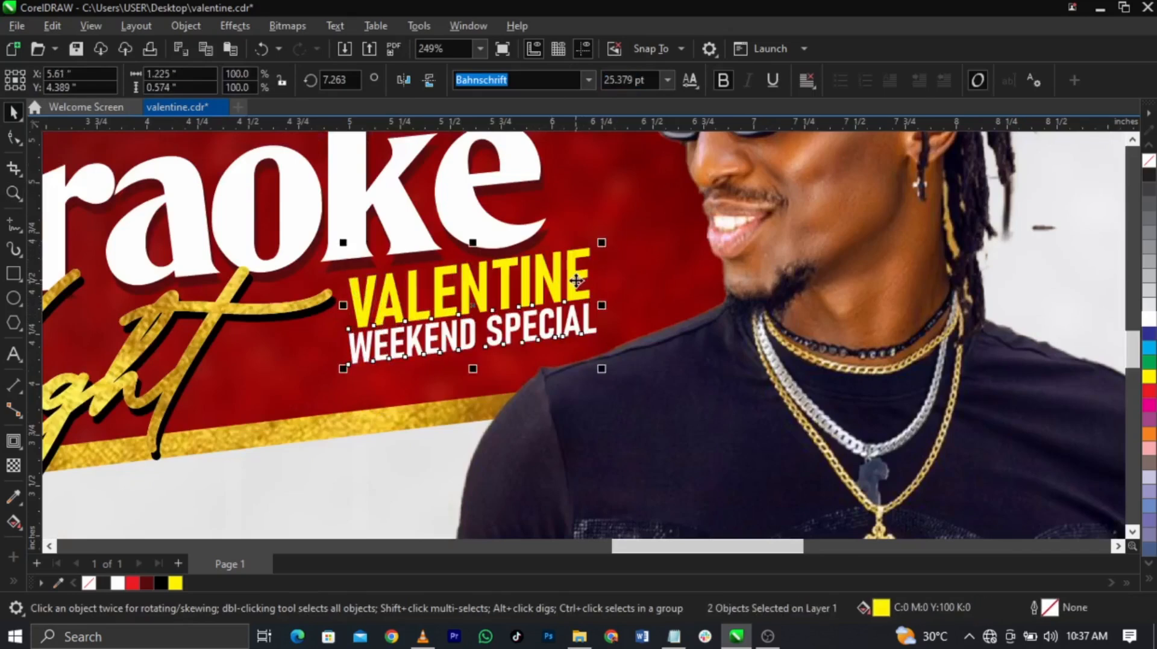
left_click_drag(576, 280, 576, 287)
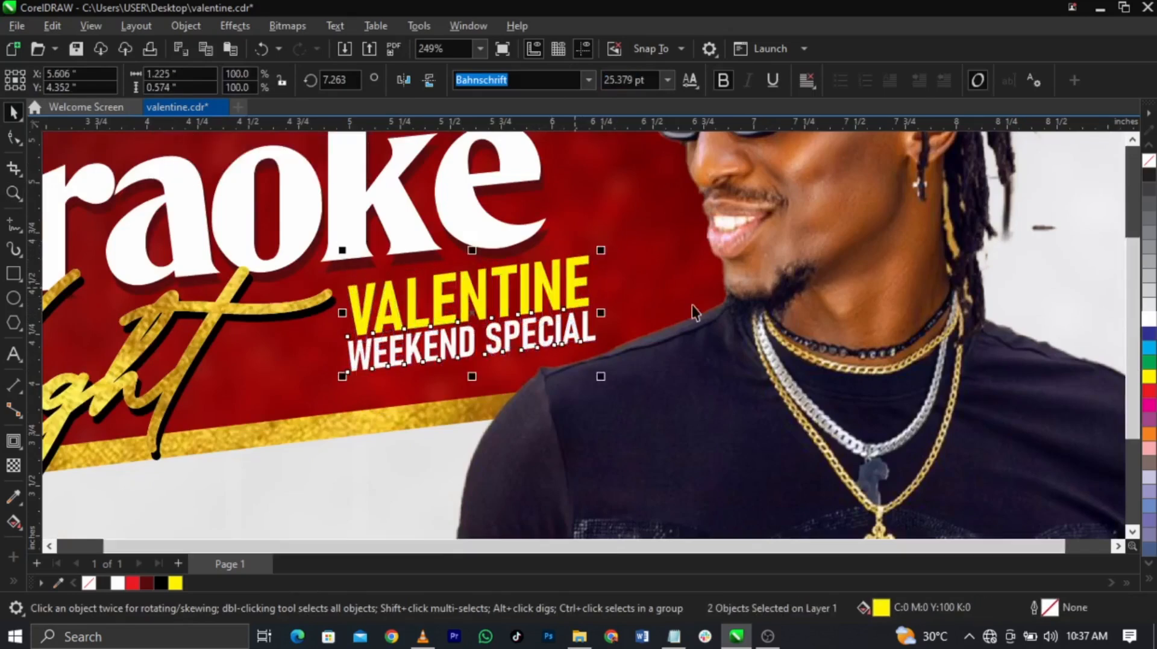
key("F4")
left_click(970, 402)
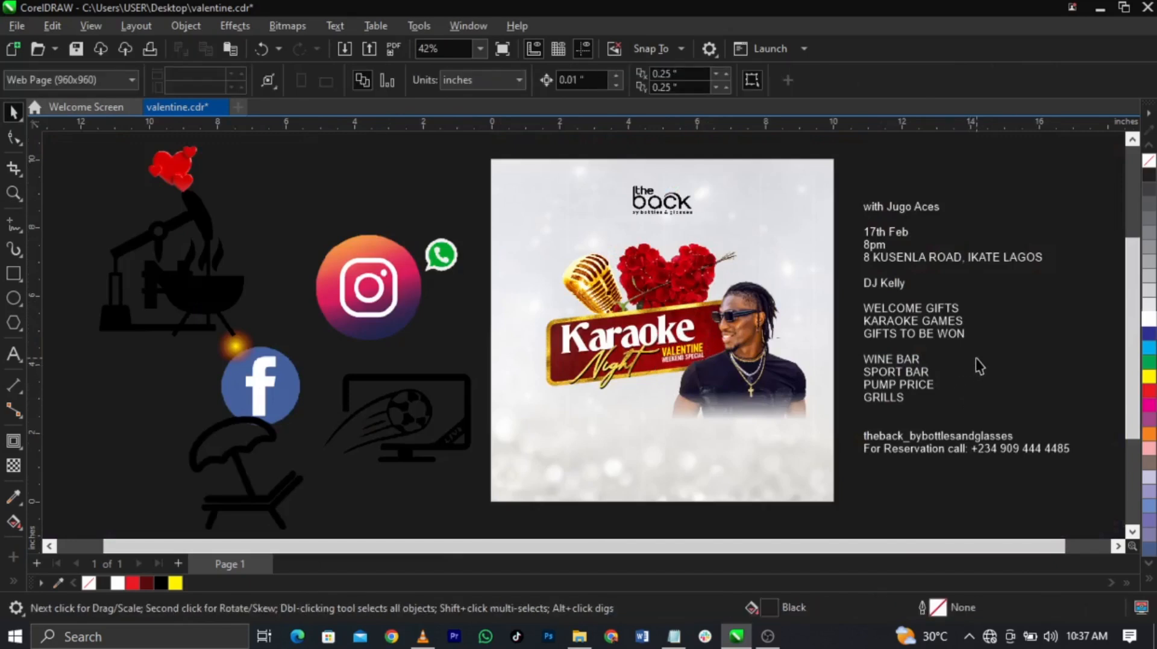
Step: Cut the performer line from the side details and paste it onto the poster
left_click(907, 211)
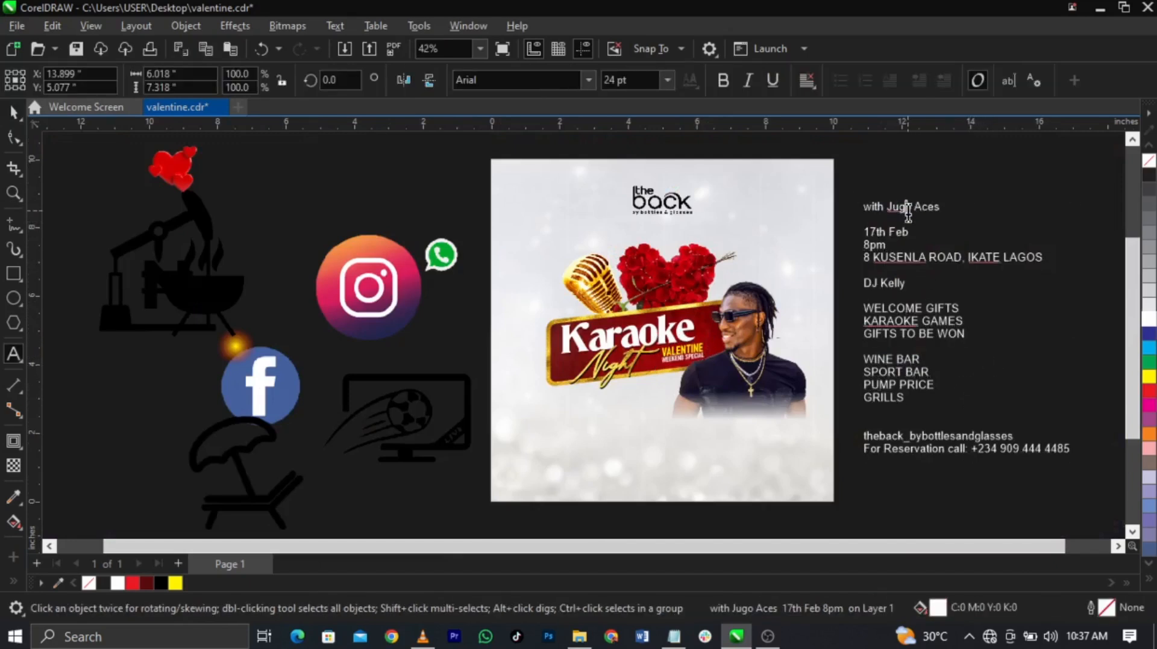
key("ctrl+x")
left_click(734, 441)
key("ctrl+v")
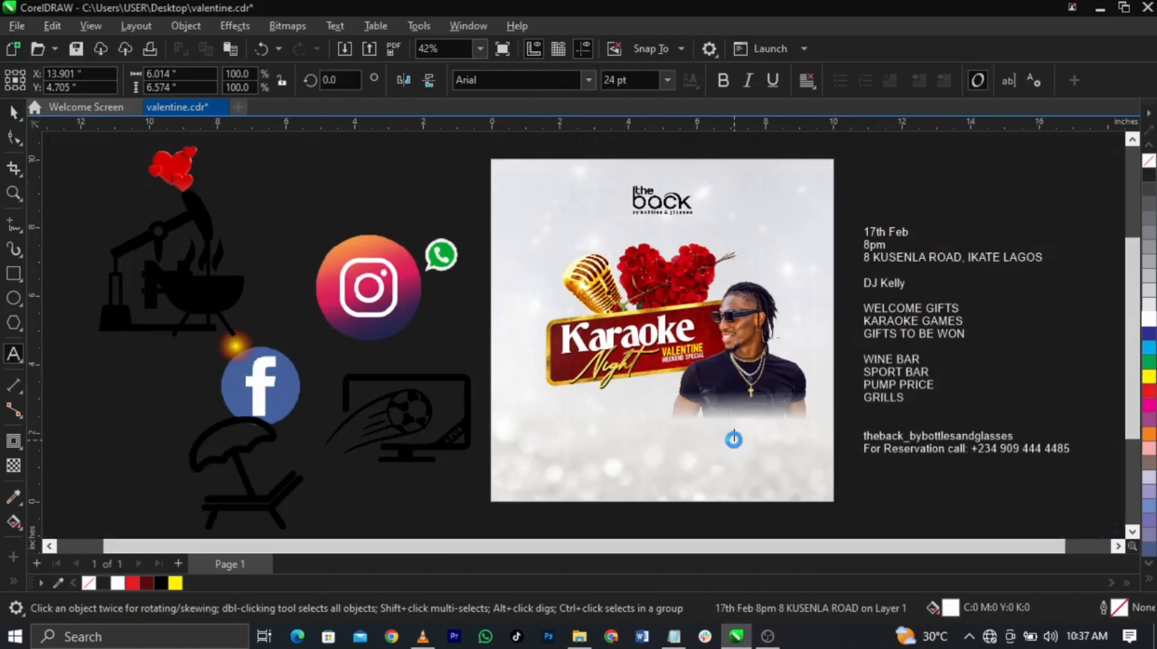
key("ctrl+space")
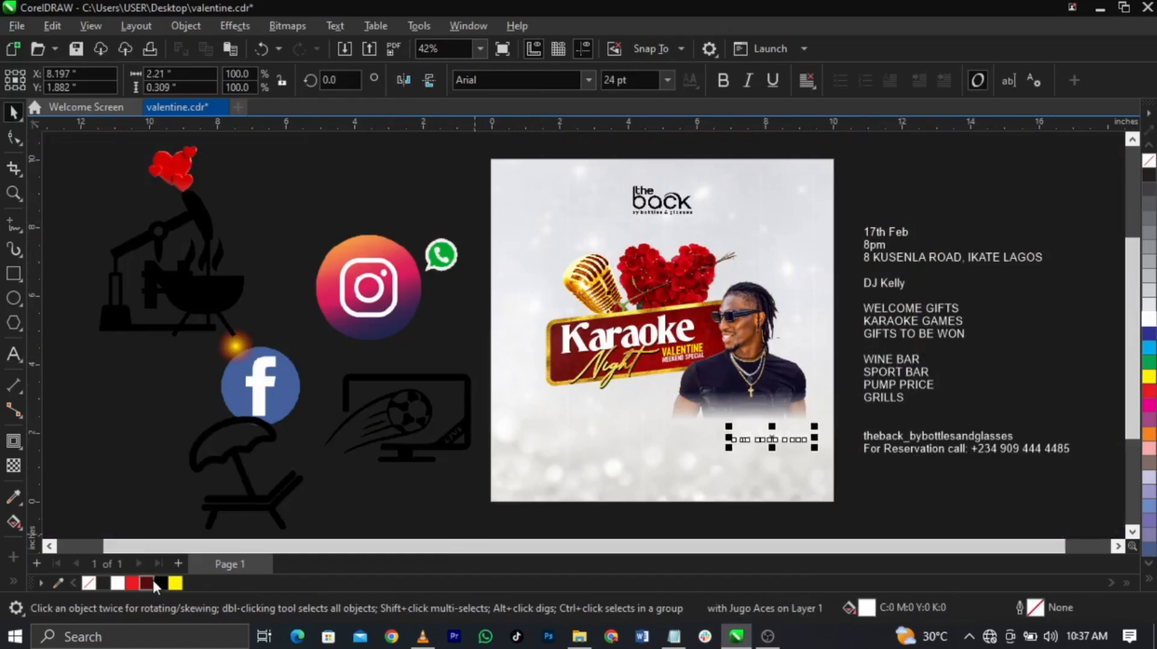
left_click(473, 524)
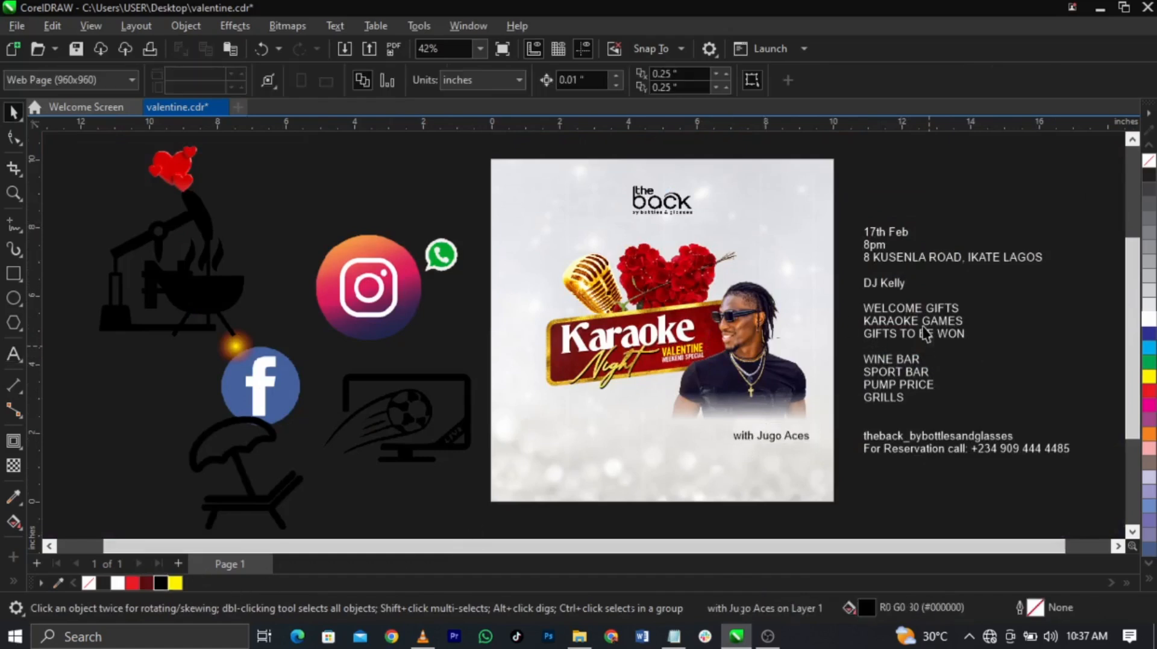
Step: Move the date, time and address lines onto the poster's lower left in black
double_click(906, 264)
left_click_drag(1043, 260, 852, 229)
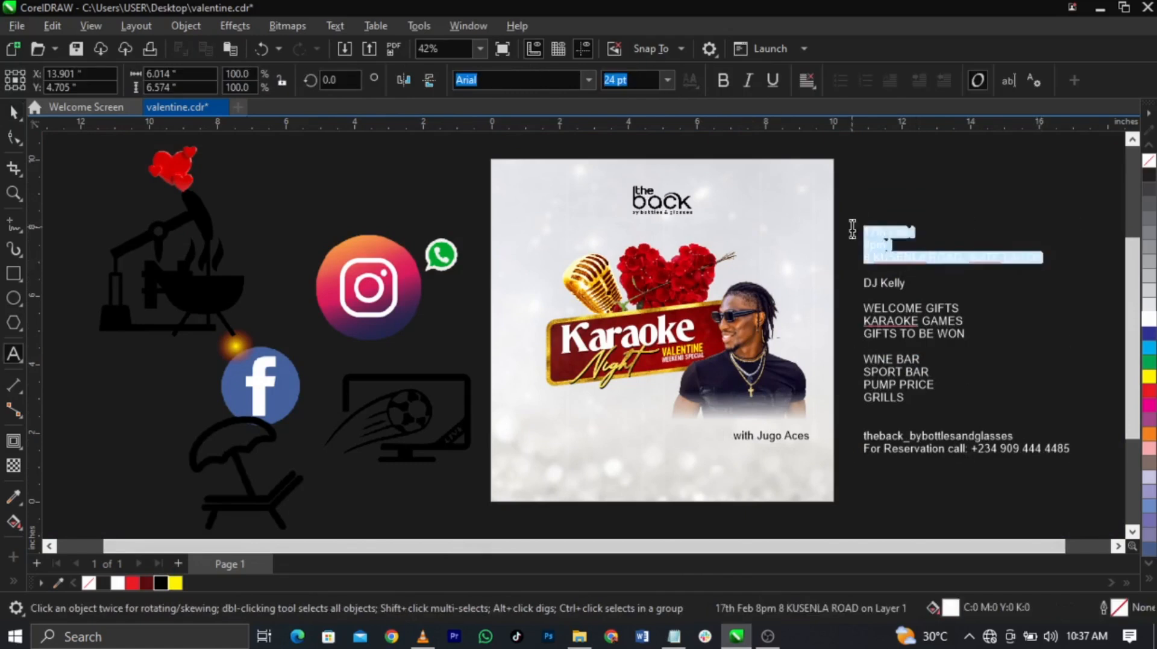
key("ctrl+x")
left_click(540, 454)
key("ctrl+v")
key("ctrl+space")
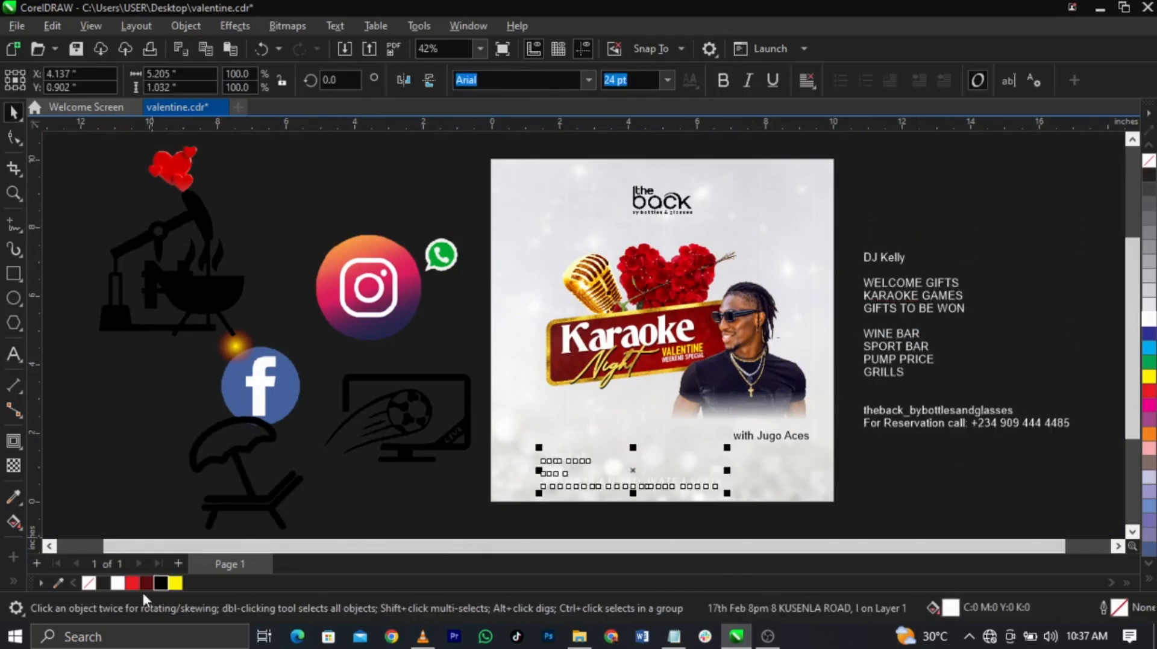
left_click(159, 583)
key("Escape")
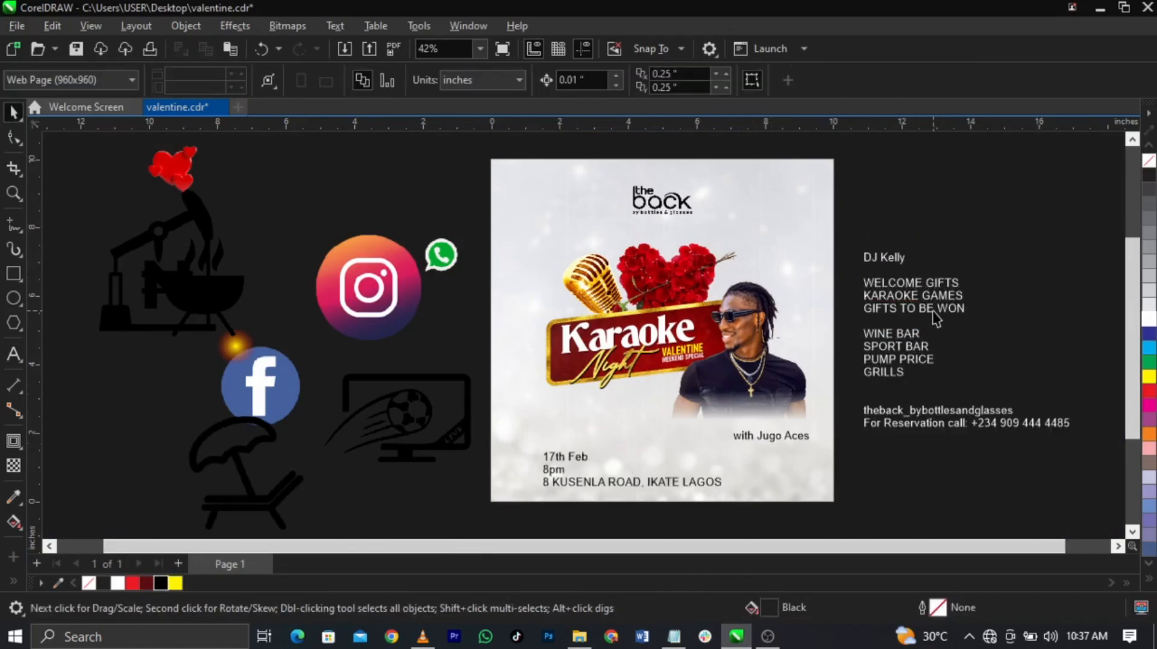
Step: Move the DJ and welcome gifts lines to the poster's lower right in black
left_click(918, 251)
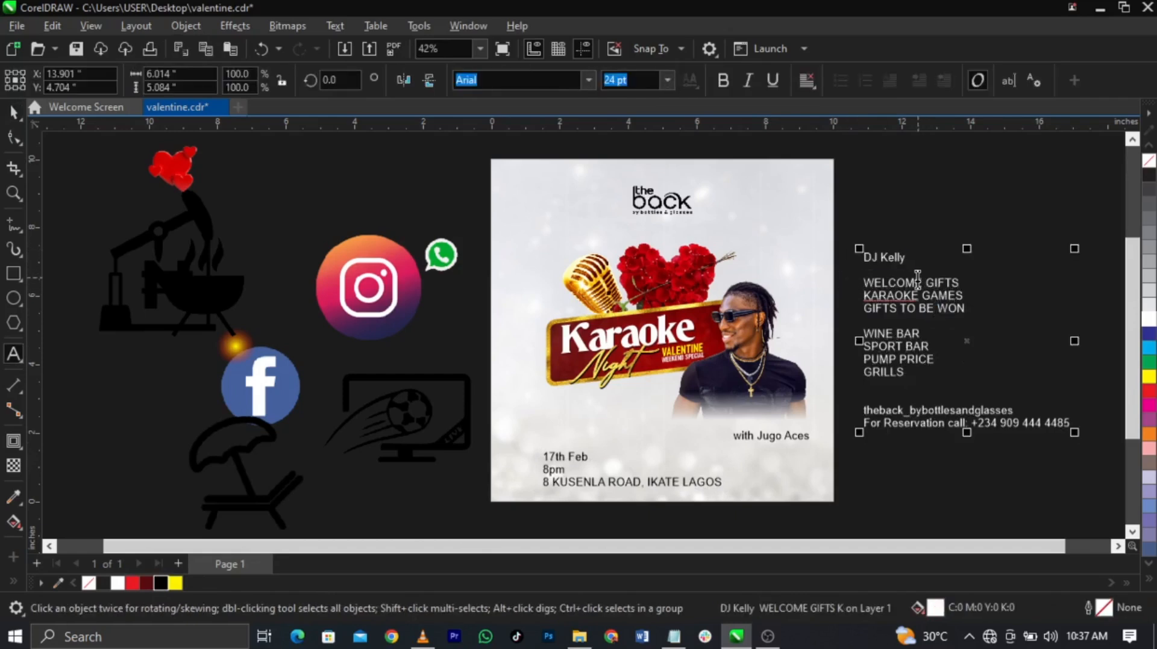
left_click_drag(968, 308, 869, 256)
left_click_drag(824, 300, 668, 453)
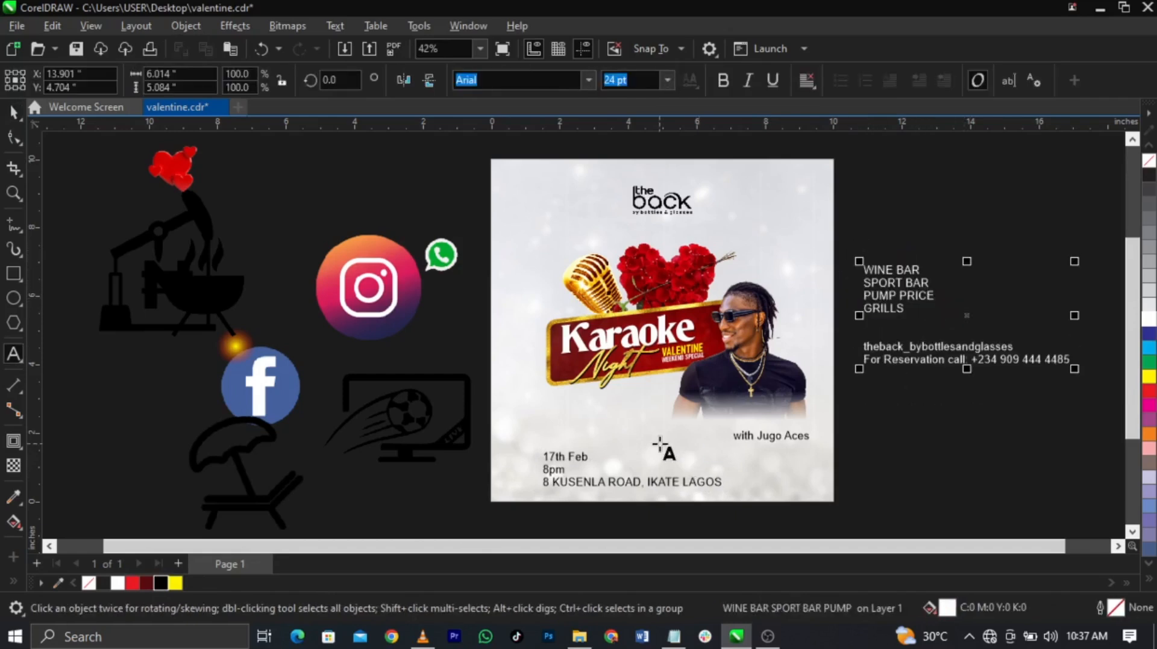
left_click(161, 586)
left_click_drag(756, 470, 833, 484)
key("Escape")
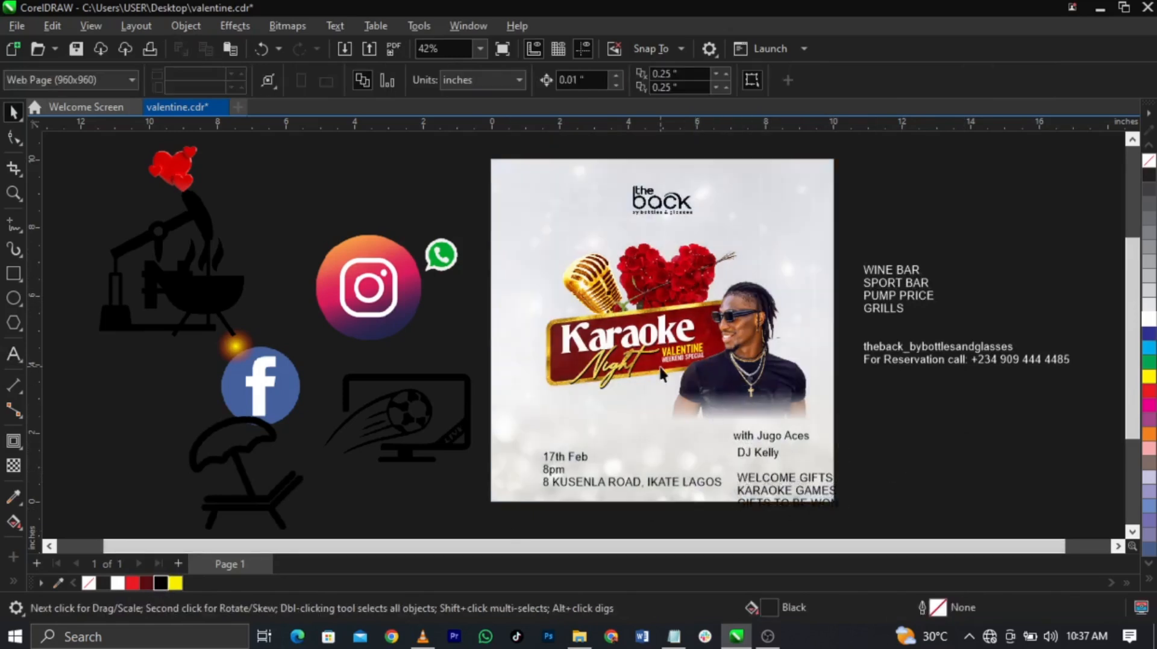
Step: Drag the red heart graphic onto the flyer's upper-left area
left_click(184, 172)
left_click_drag(184, 172, 566, 301)
left_click(343, 210)
left_click(511, 261)
Step: Apply a Gaussian Blur with a 2.9-pixel radius to the red heart
scroll(536, 252, "up", 2)
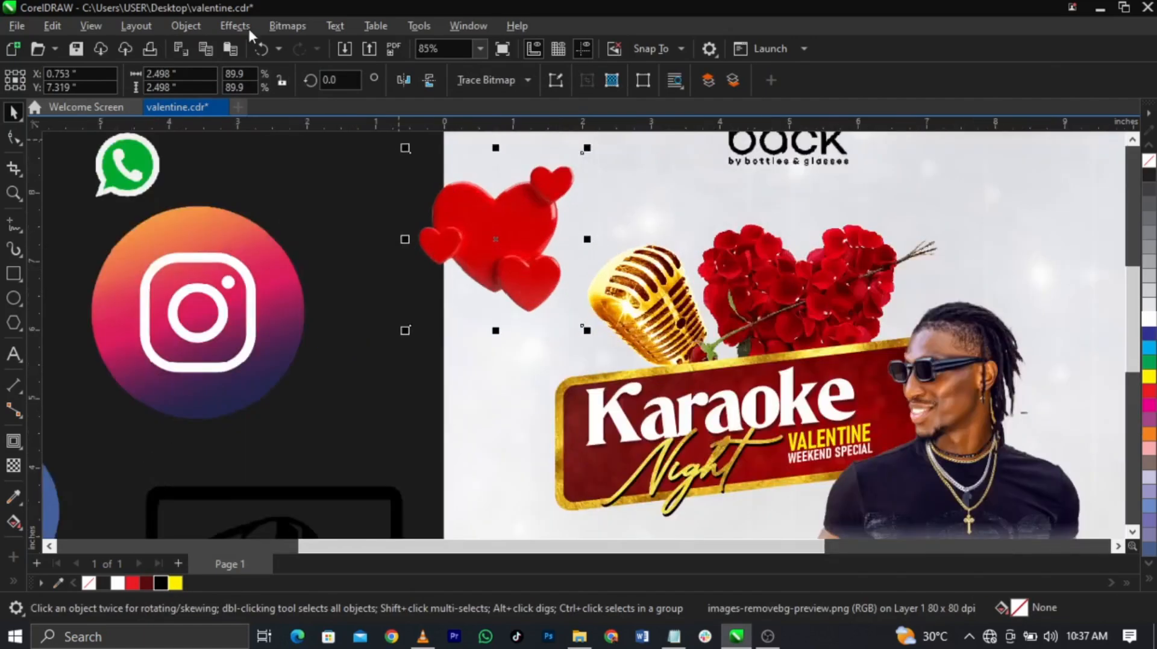
left_click(235, 24)
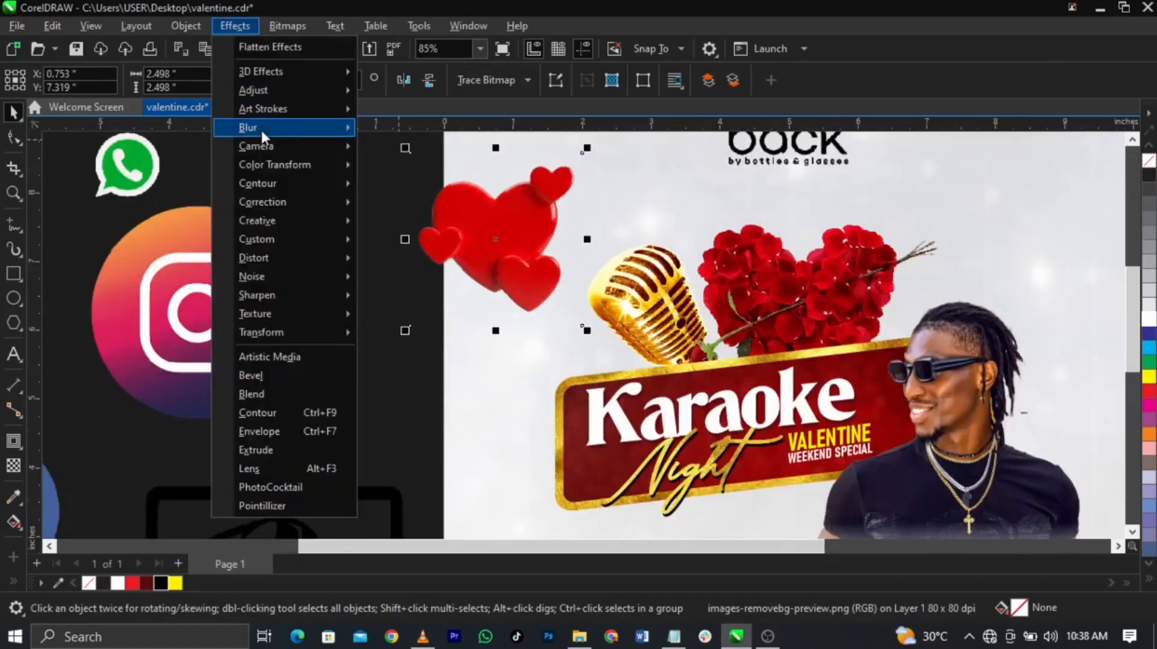
mouse_move(260, 128)
left_click(391, 190)
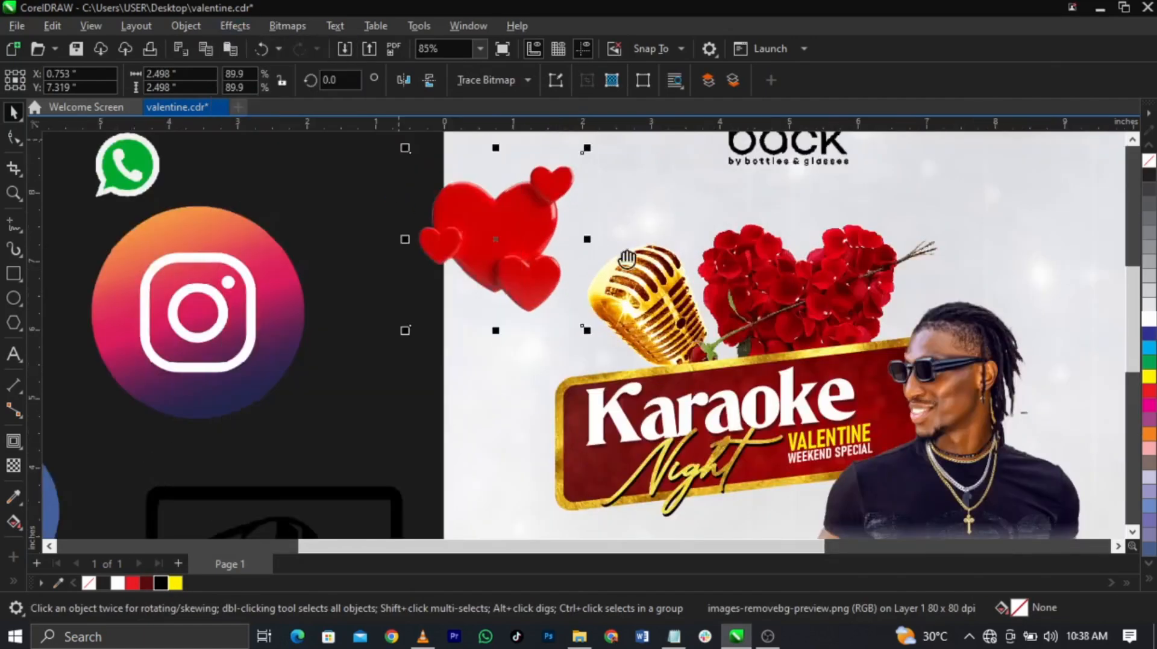
left_click_drag(613, 253, 785, 297)
left_click_drag(657, 358, 642, 358)
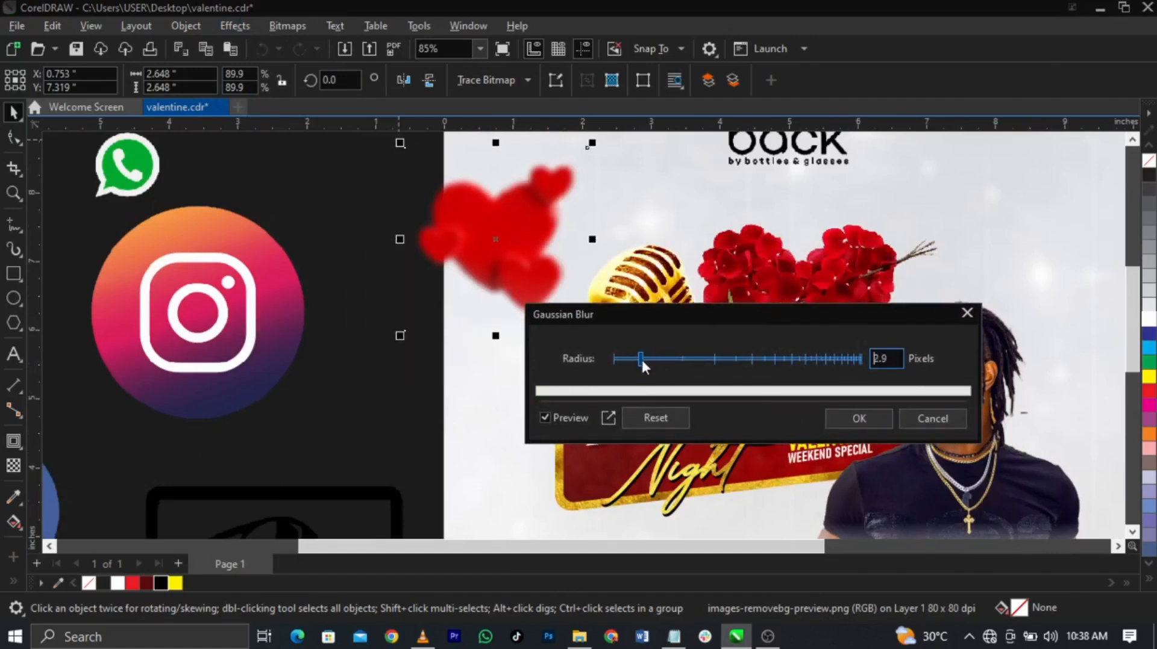
left_click(855, 418)
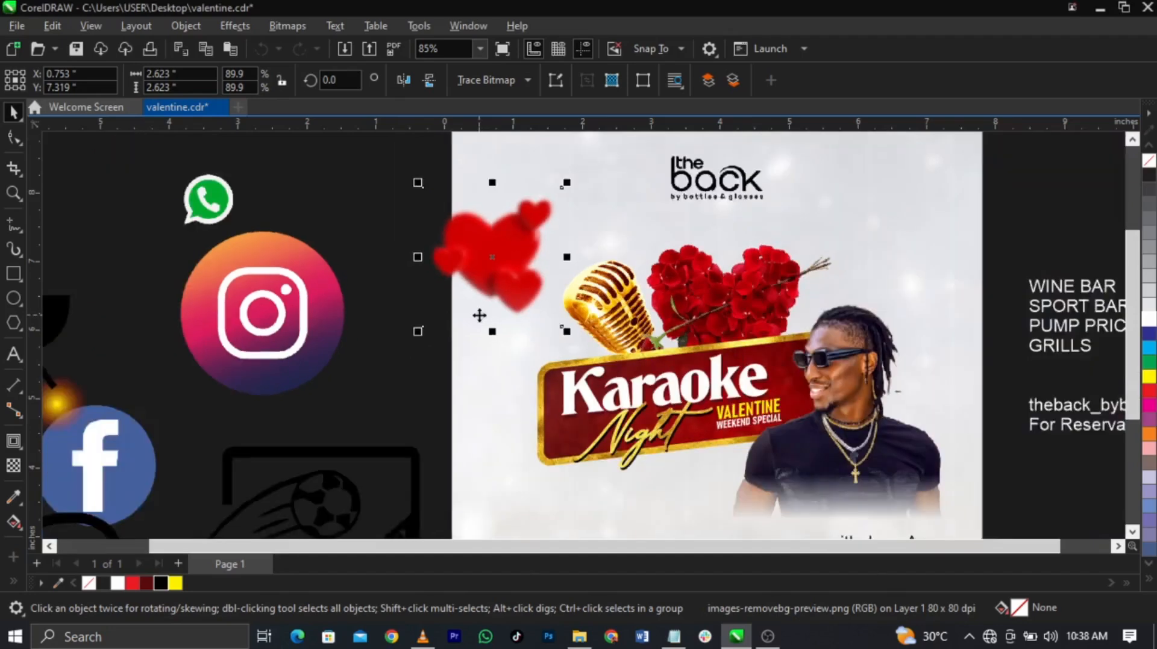
Step: PowerClip the blurred heart inside the flyer page
scroll(479, 315, "down", 2)
scroll(546, 224, "up", 2)
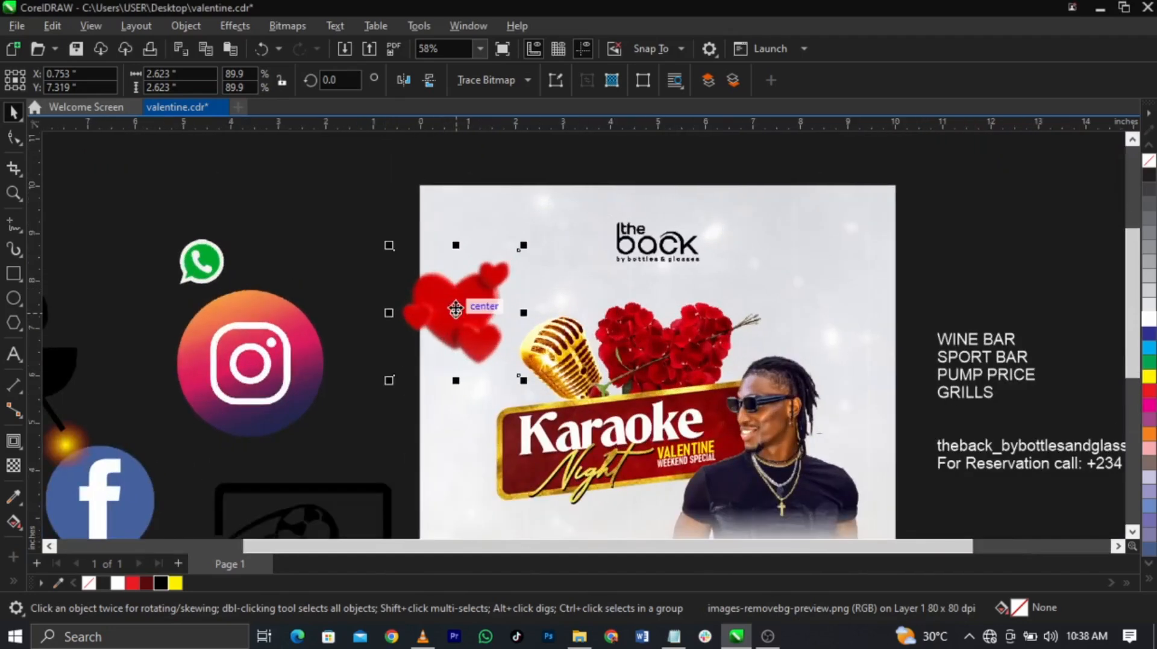
right_click(455, 309)
left_click(518, 365)
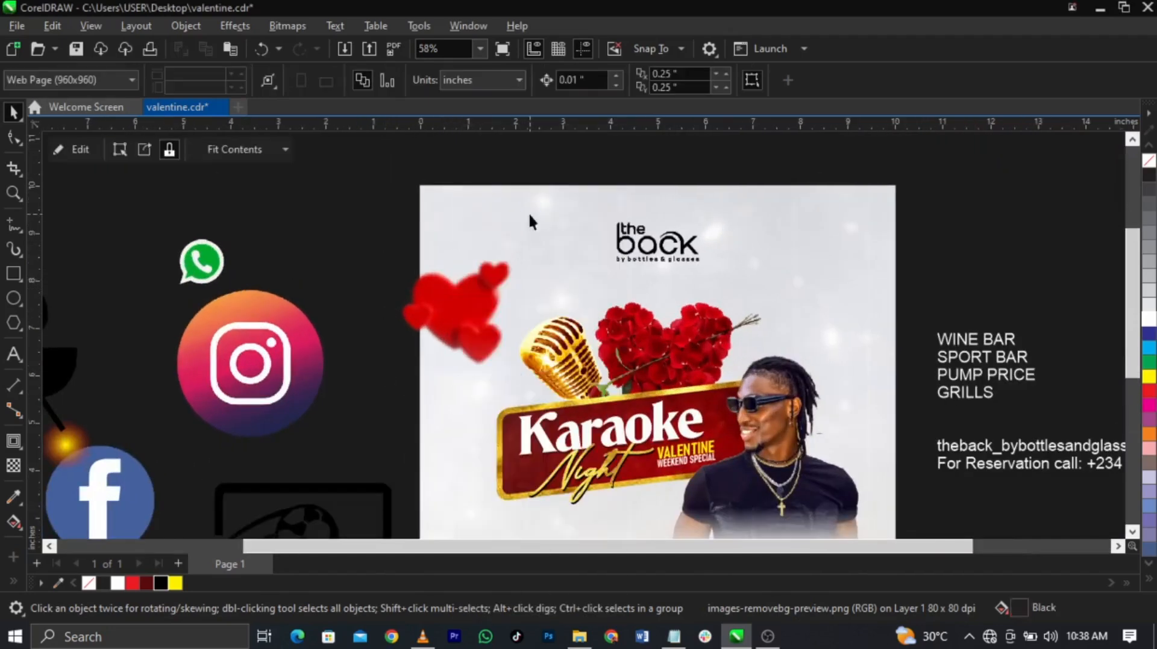
left_click(485, 297)
Step: Inside the PowerClip, rotate one heart about 11.7° into the top-left corner and set another at the right edge
right_click(484, 298)
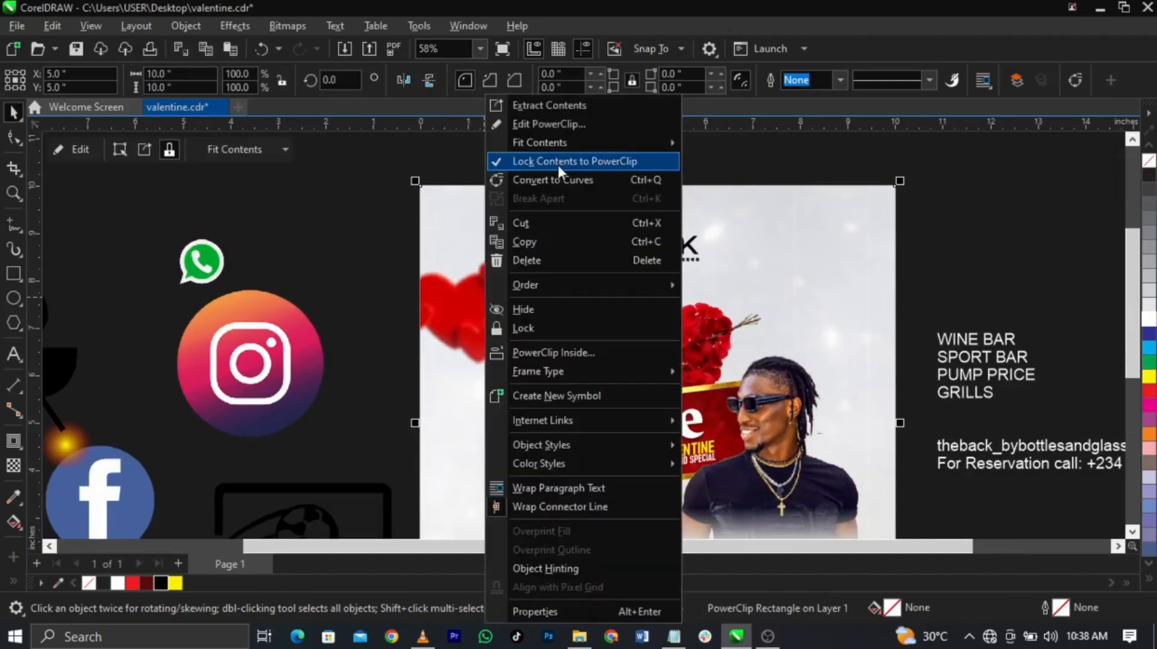
left_click(552, 128)
left_click(462, 320)
left_click_drag(462, 320, 439, 243)
left_click(439, 243)
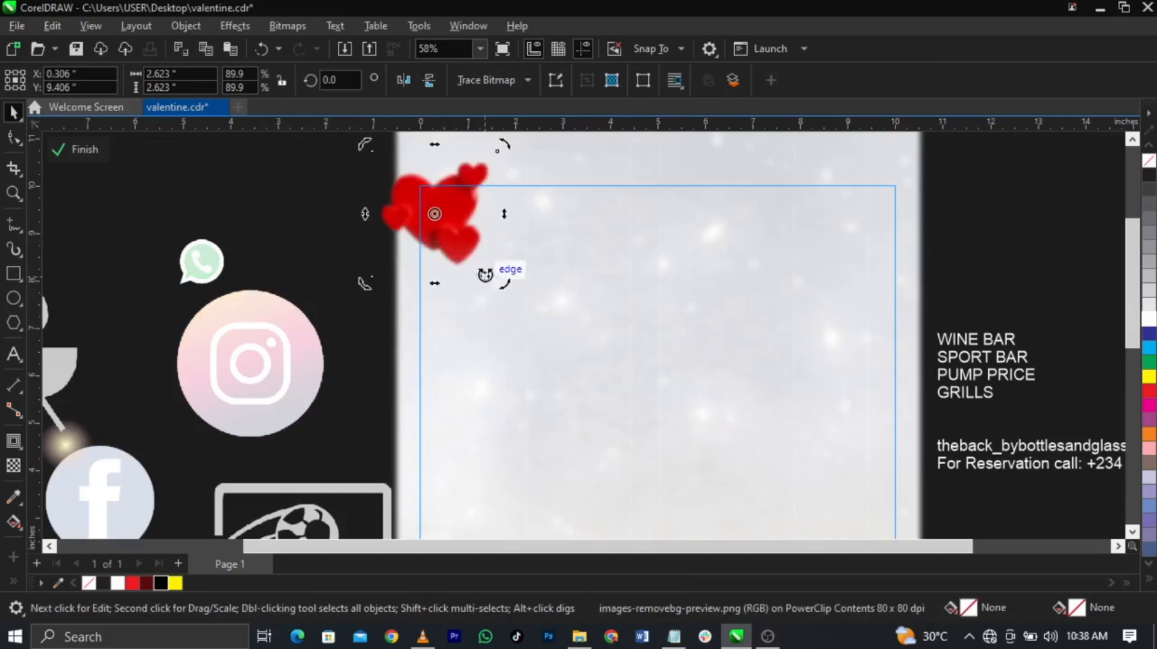
left_click_drag(505, 288, 511, 264)
left_click(441, 241)
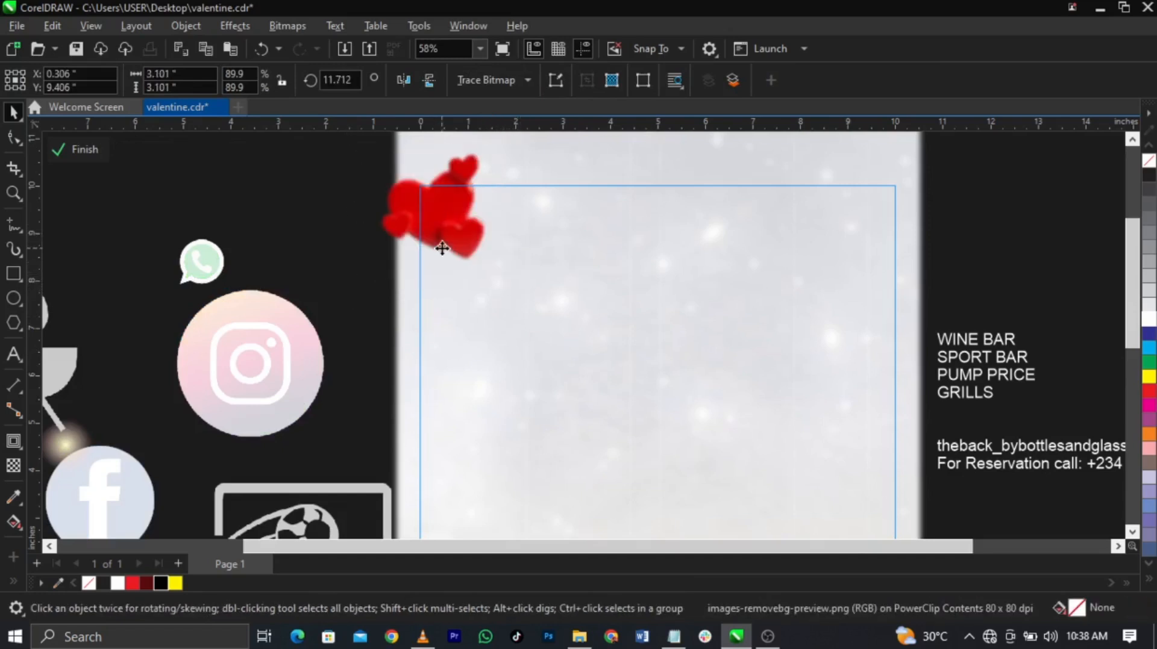
left_click_drag(999, 393, 922, 351)
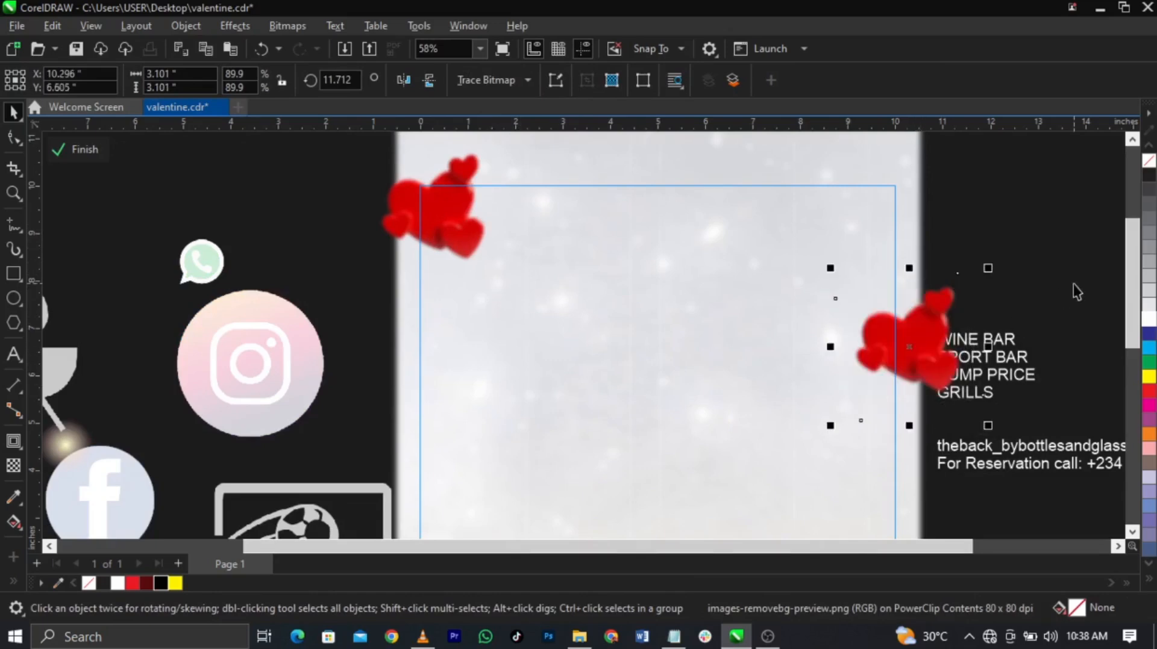
left_click(1072, 284, "ctrl")
Step: Deselect everything and zoom to frame the whole flyer
key("z")
key("F3")
key("Escape")
key("z")
left_click_drag(445, 223, 828, 536)
key("space")
scroll(483, 384, "up", 1)
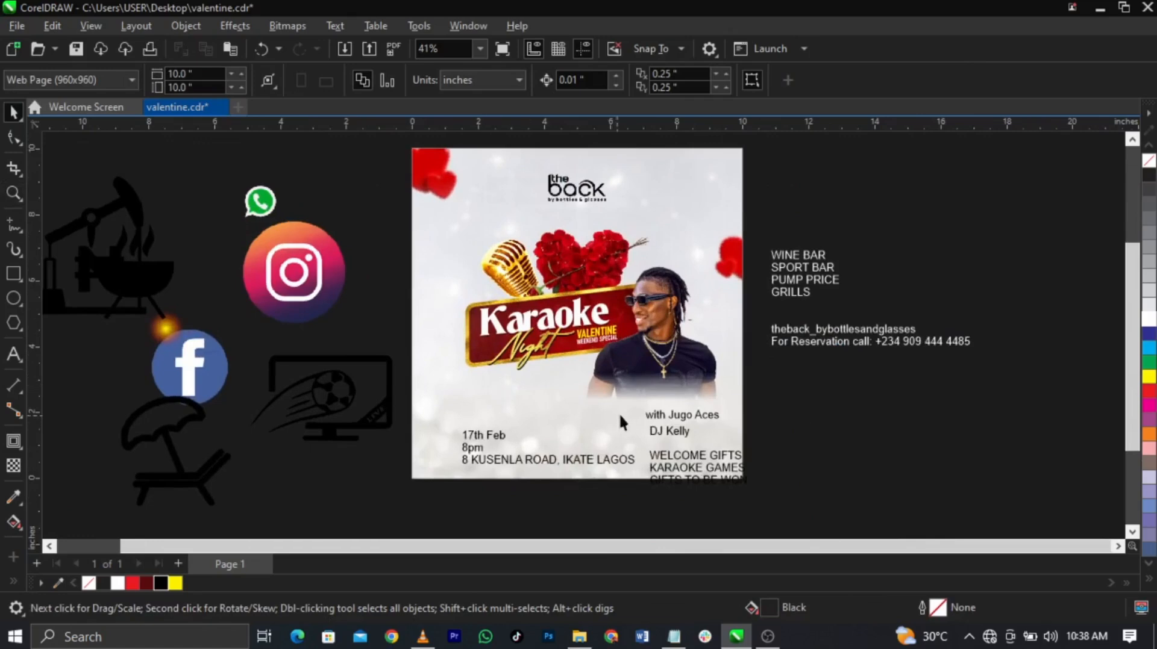
Step: Move the date and address block up-left and cut the '17th Feb' line out of it
left_click(679, 425)
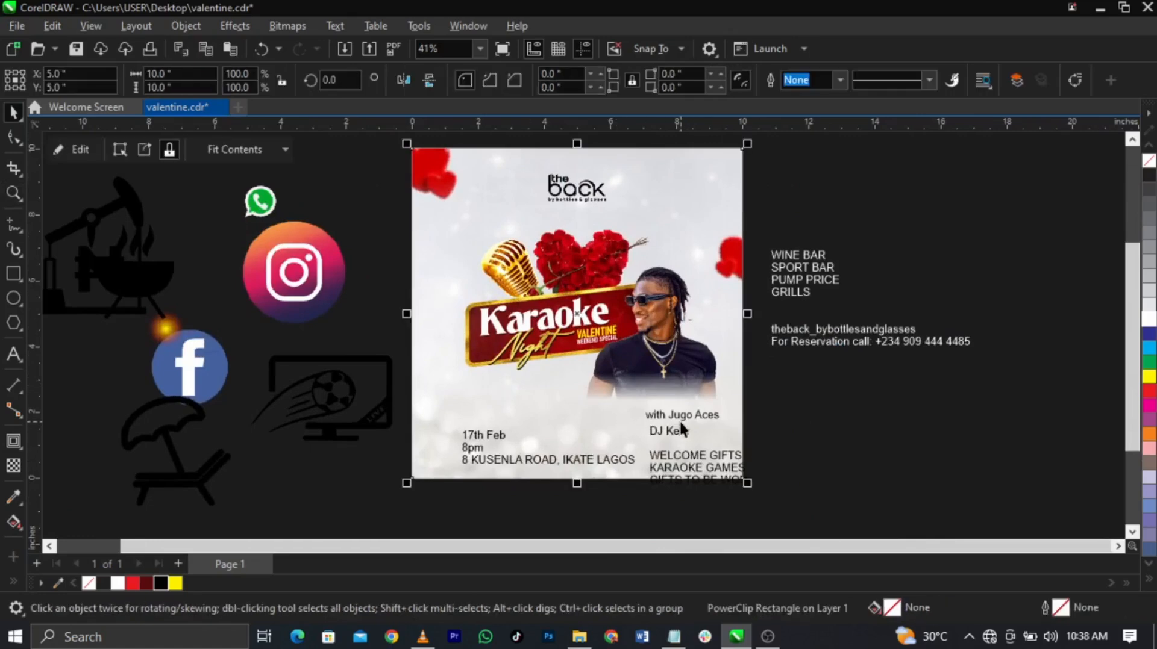
left_click(498, 435)
left_click_drag(502, 437, 381, 406)
key("ctrl+c")
scroll(491, 419, "up", 2)
double_click(500, 418)
key("Delete")
key("Delete")
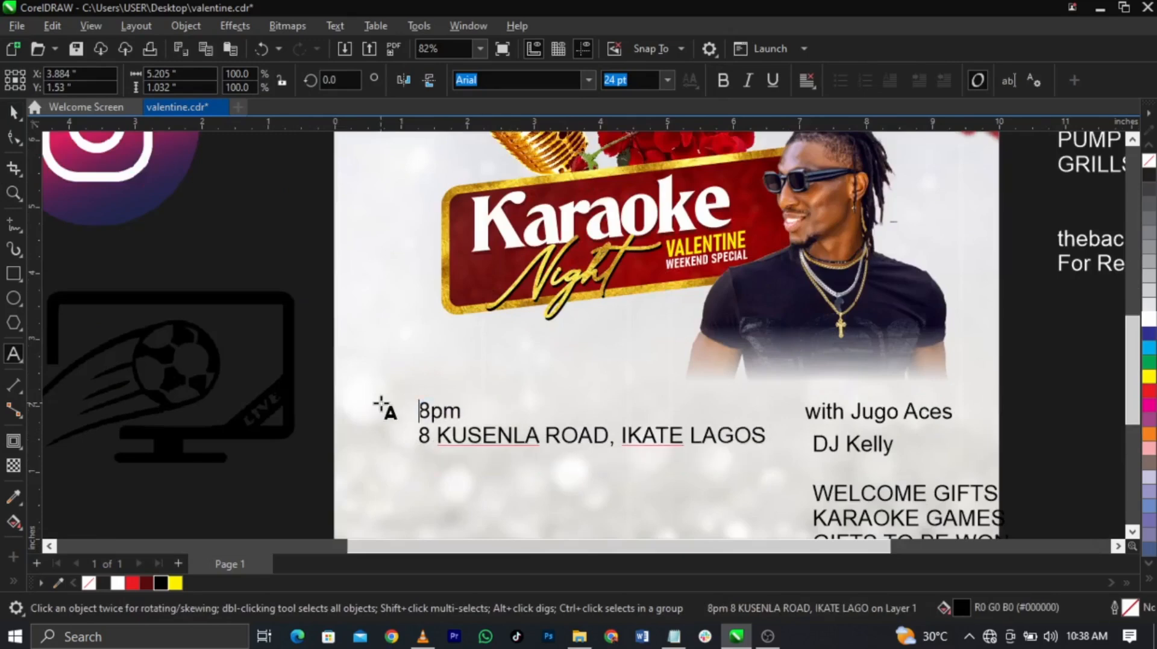
Step: Paste '17th Feb' as separate text on the page and set it in Agency FB
scroll(569, 349, "down", 5)
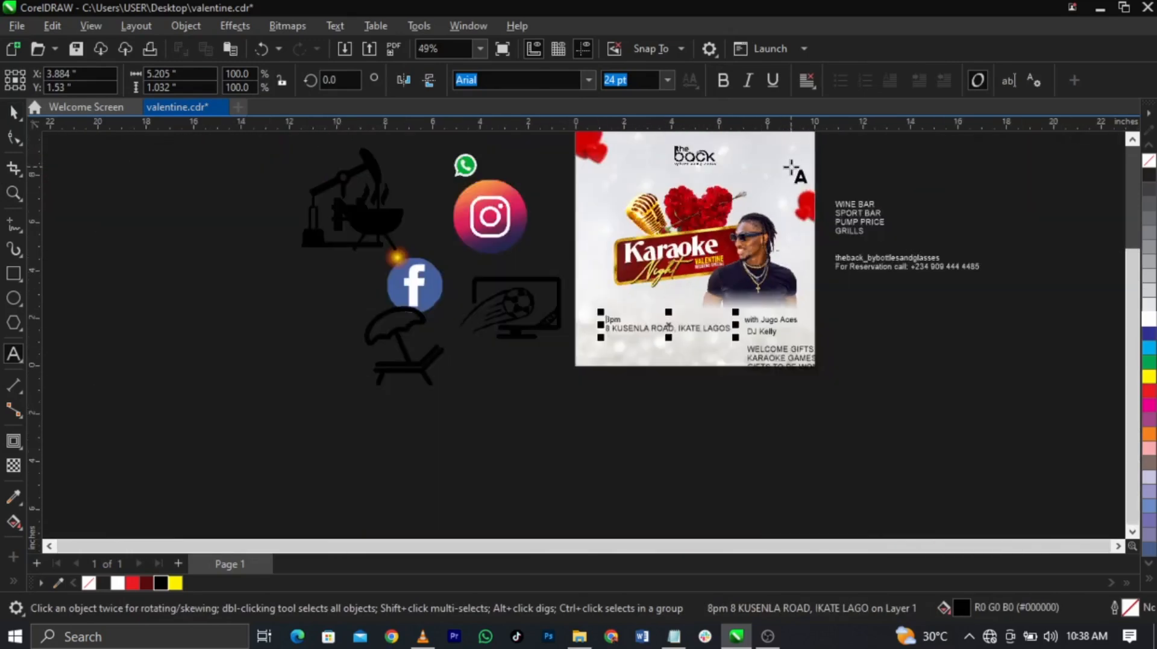
left_click(794, 160)
key("ctrl+v")
key("z")
left_click_drag(858, 201, 695, 145)
key("space")
left_click_drag(787, 313, 651, 328)
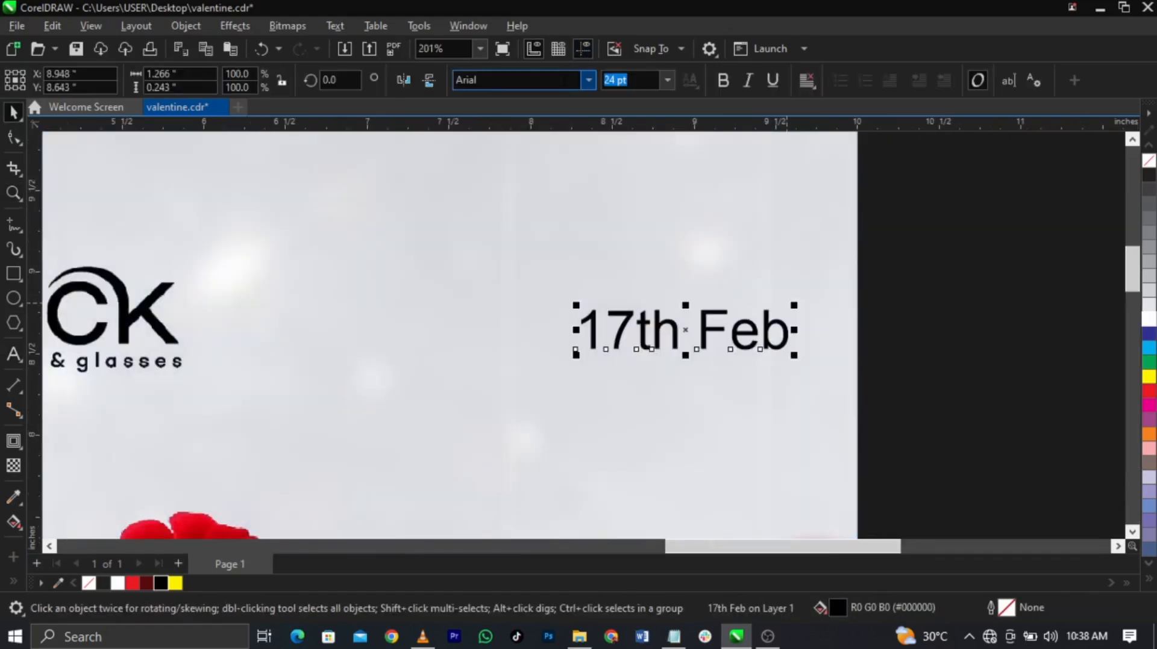
type("Agency FB")
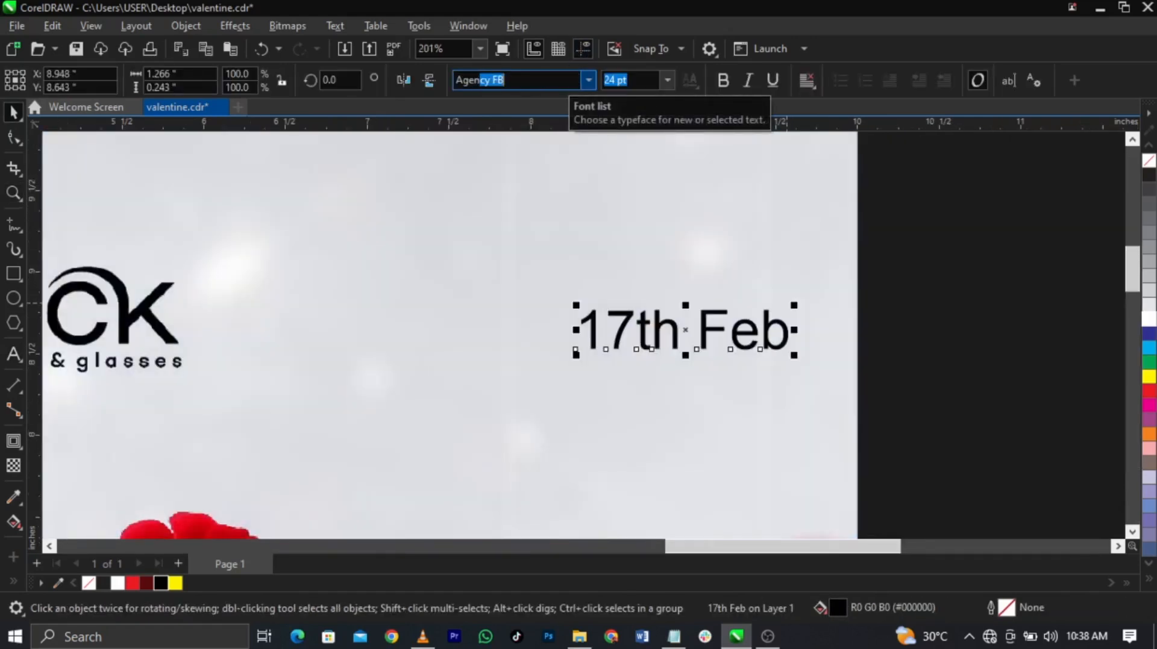
key("Return")
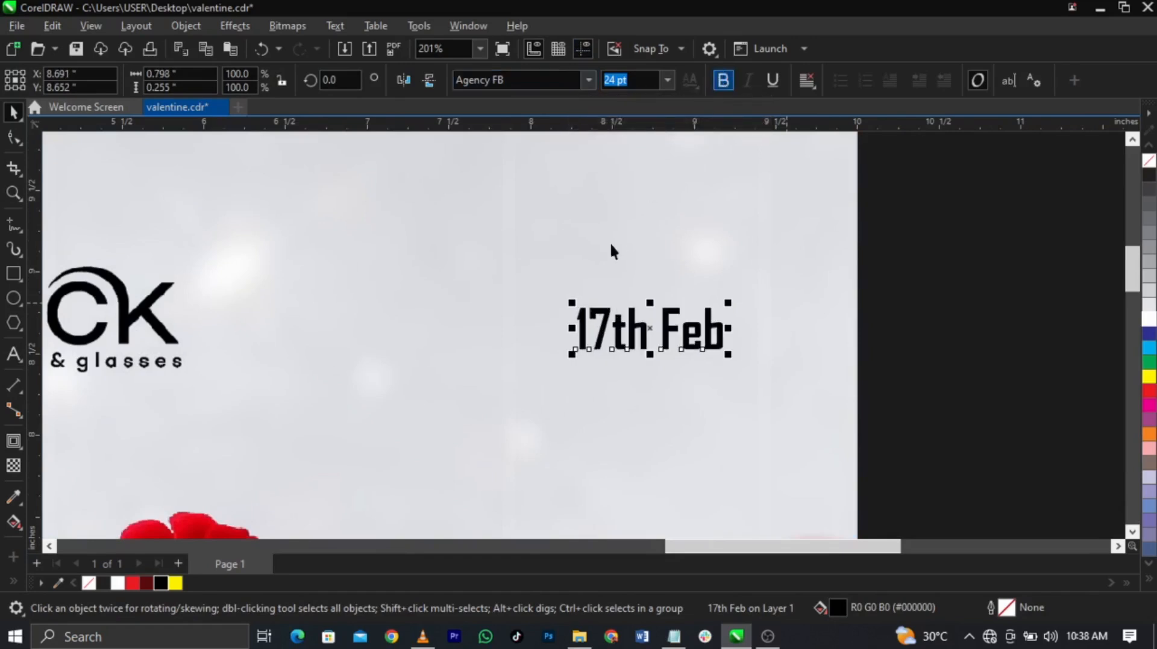
Step: Split the date into three separate text objects: '17', 'th' and 'Feb'
double_click(619, 335)
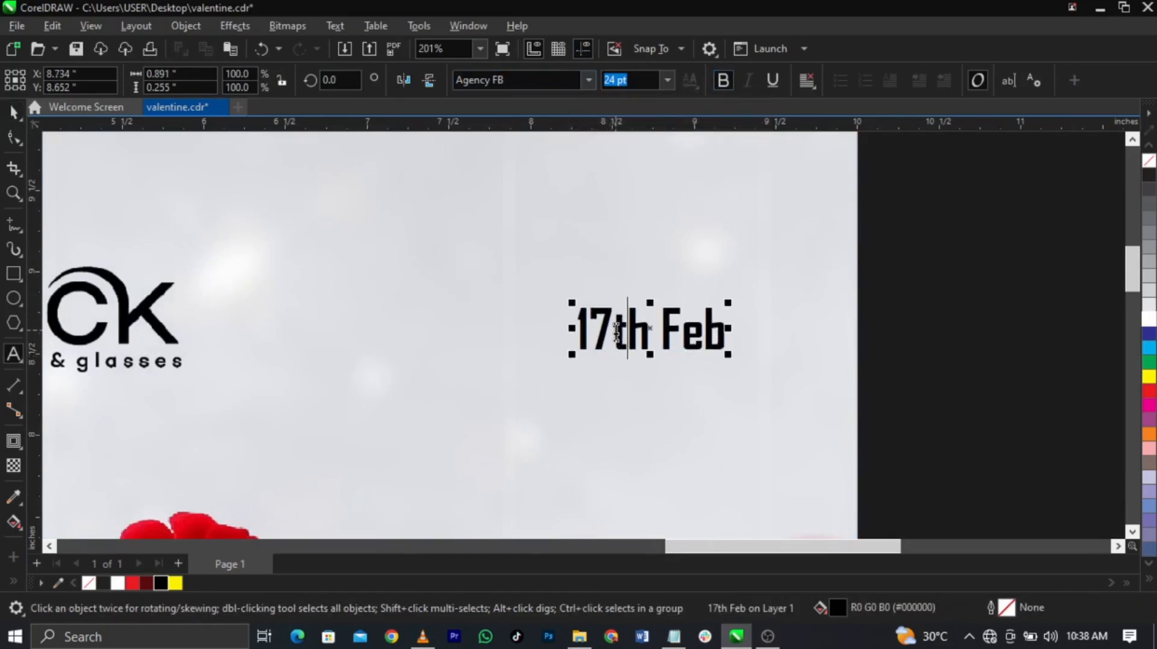
key("ctrl+x")
left_click(591, 247)
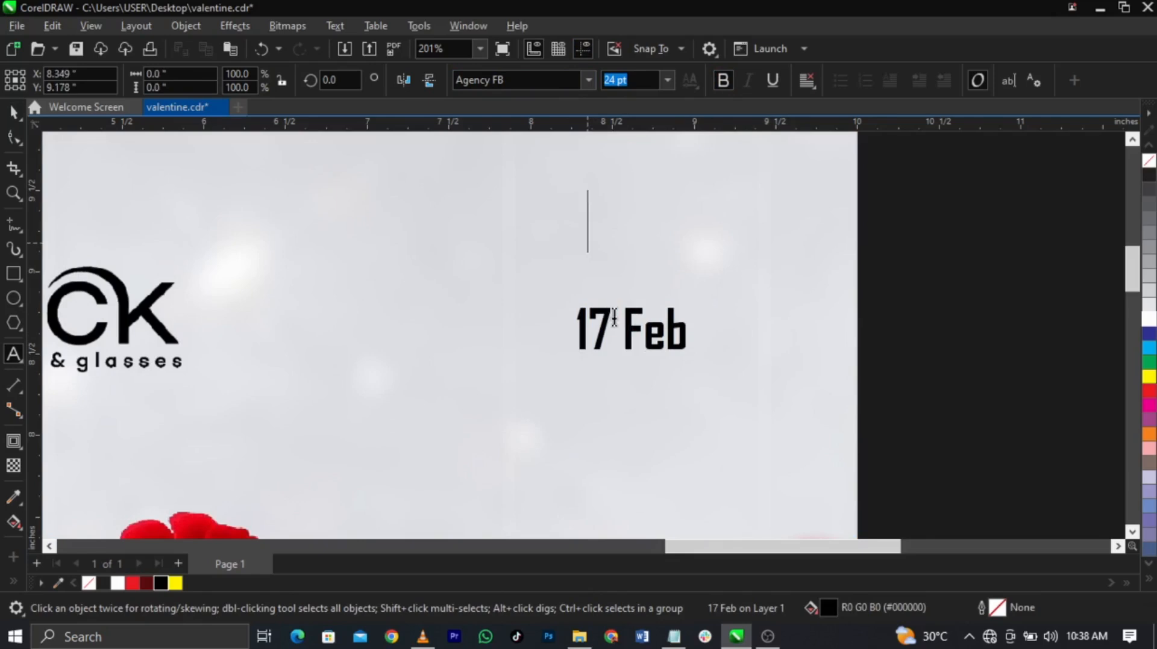
key("ctrl+v")
left_click_drag(649, 330, 716, 330)
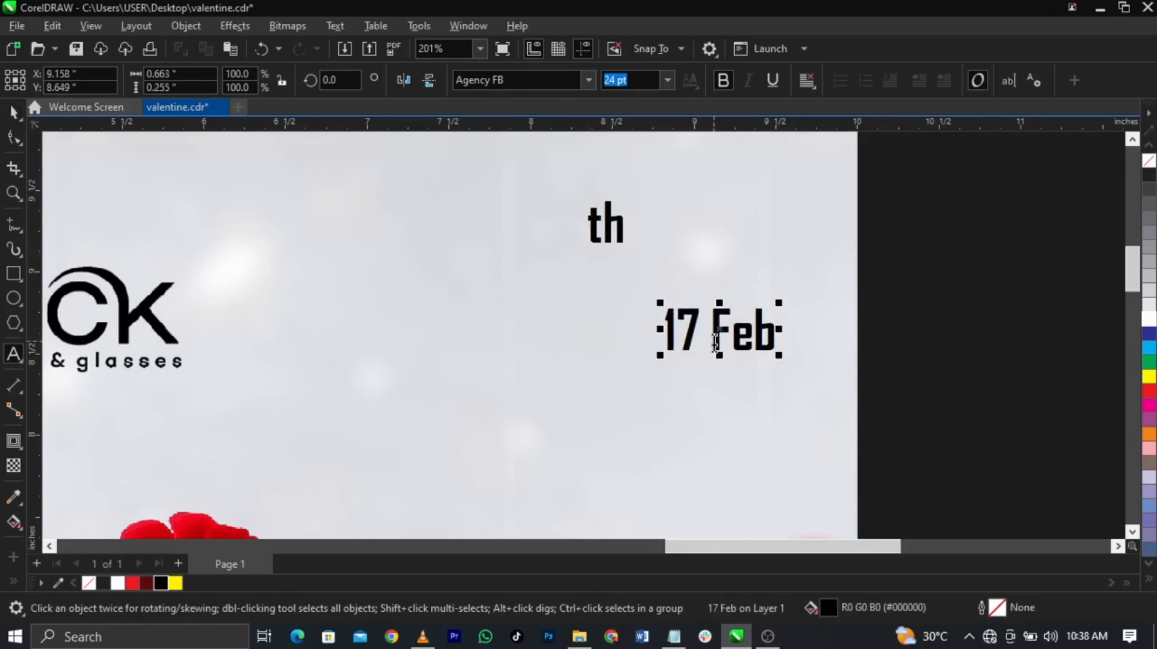
key("ctrl+x")
left_click(663, 392)
key("ctrl+v")
key("ctrl+space")
Step: Enlarge '17' to about 47.7 pt, with 'th' at its upper right and 'Feb' beneath
left_click_drag(695, 335, 673, 296)
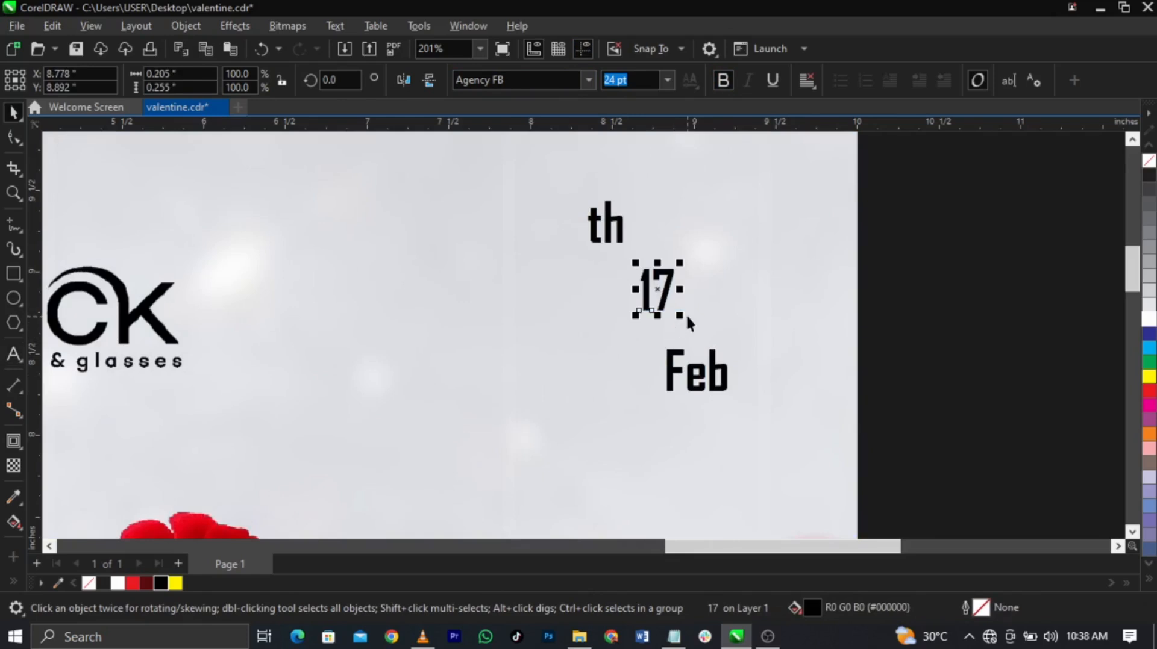
mouse_move(683, 317)
left_mouse_down()
mouse_move(717, 361)
mouse_move(687, 312)
left_mouse_up()
scroll(632, 248, "up", 2)
left_click_drag(603, 224, 803, 304)
scroll(682, 263, "down", 1)
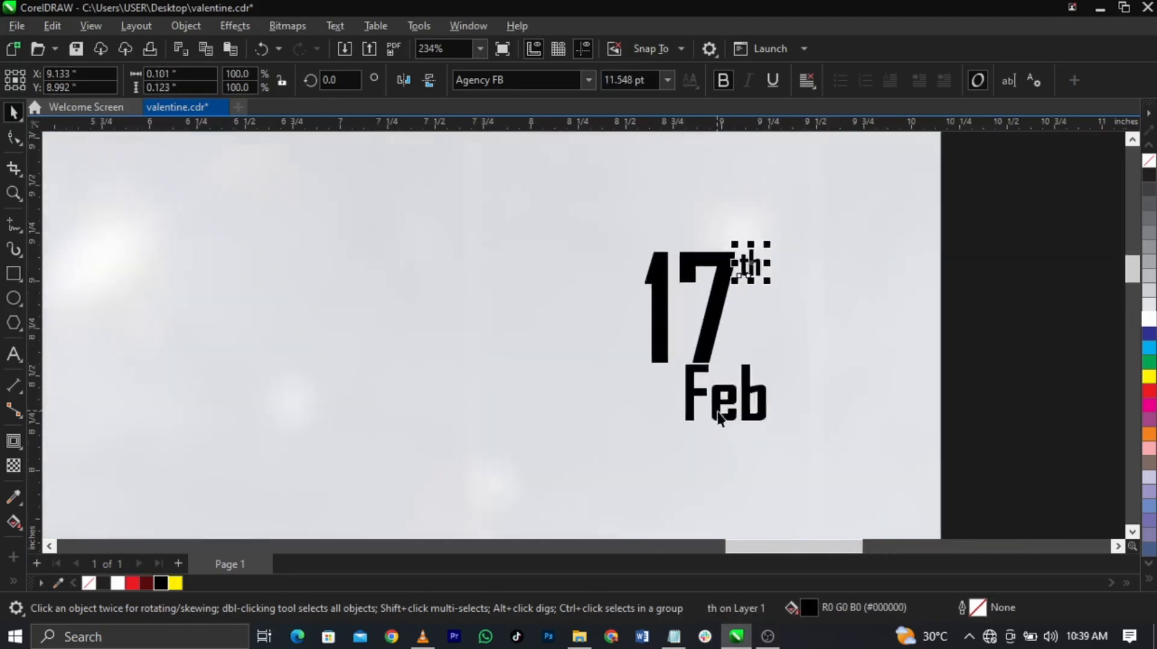
scroll(741, 418, "up", 1)
left_click_drag(764, 392, 706, 407)
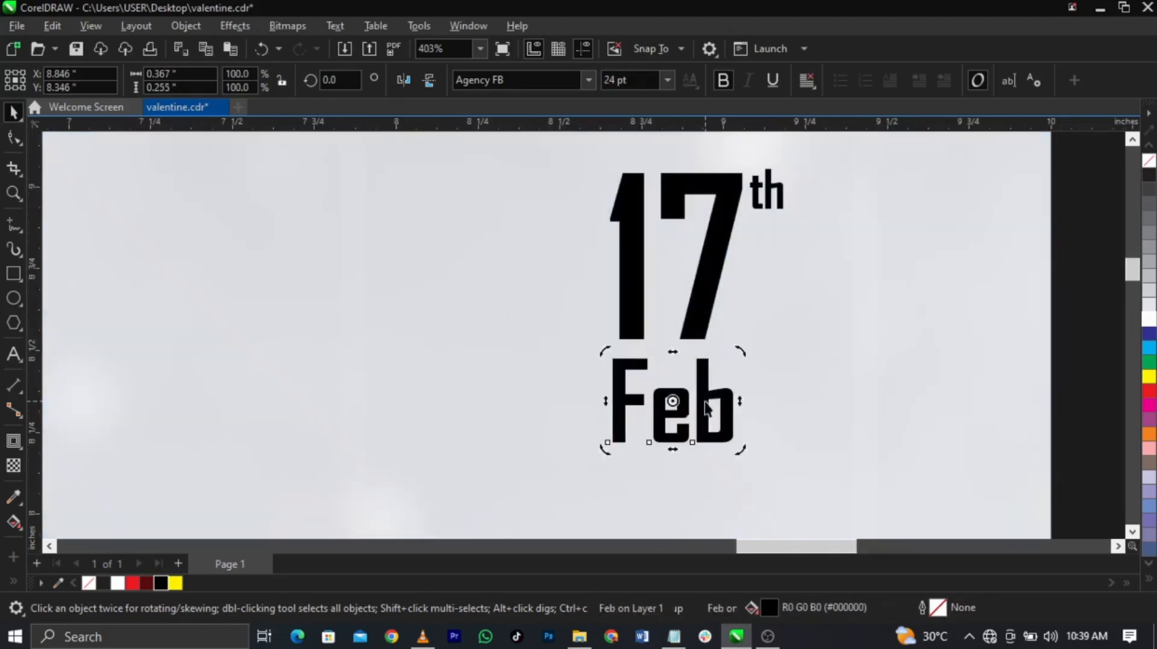
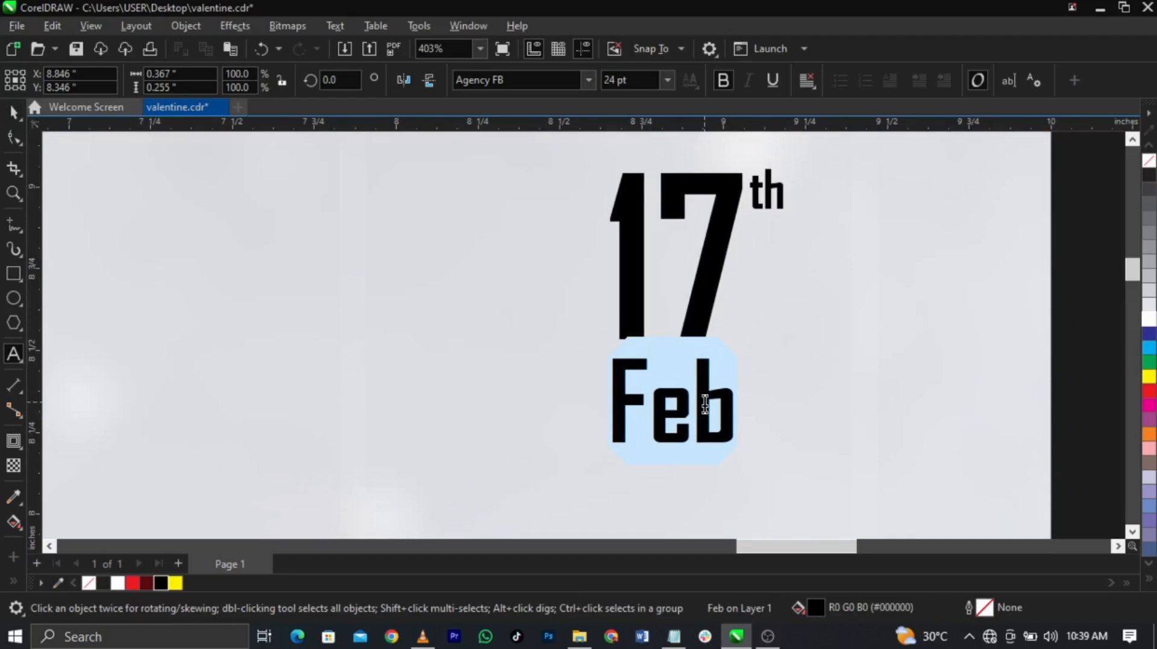
Step: Change 'Feb' to uppercase FEB and nudge it up closer under 17
key("shift+F3")
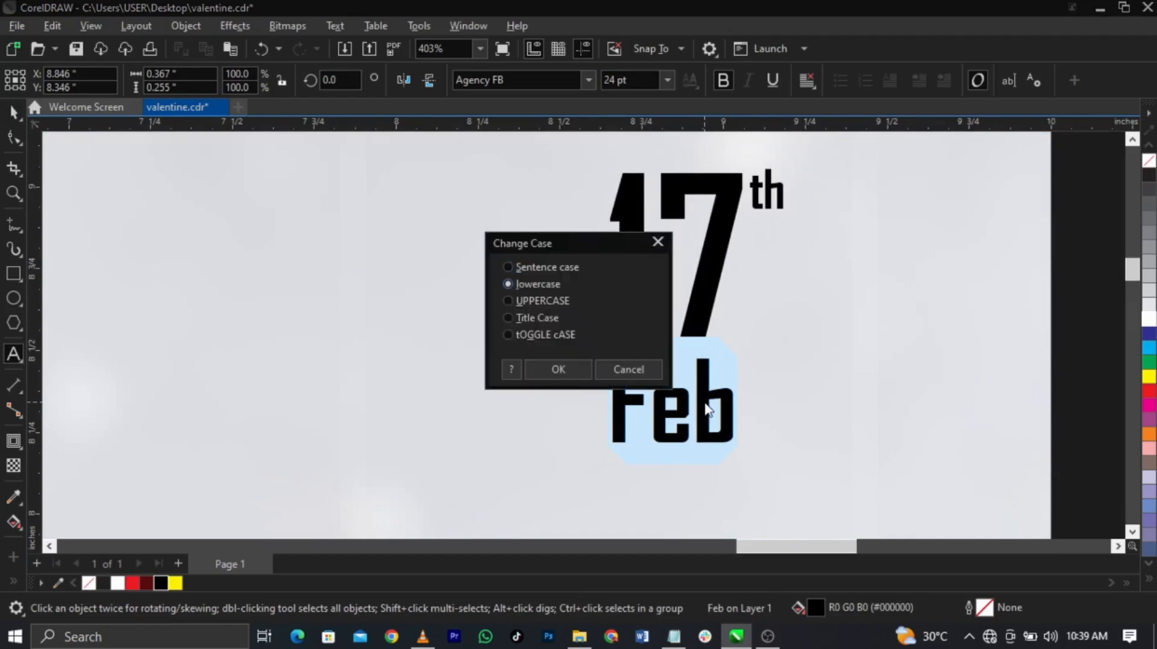
key("Down")
key("Return")
left_click_drag(707, 386, 708, 382)
Step: Enlarge the whole 17th FEB date to about 105.7% and move it lower on the flyer
scroll(708, 382, "down", 2)
left_click_drag(981, 241, 627, 461)
left_click_drag(749, 414, 754, 421)
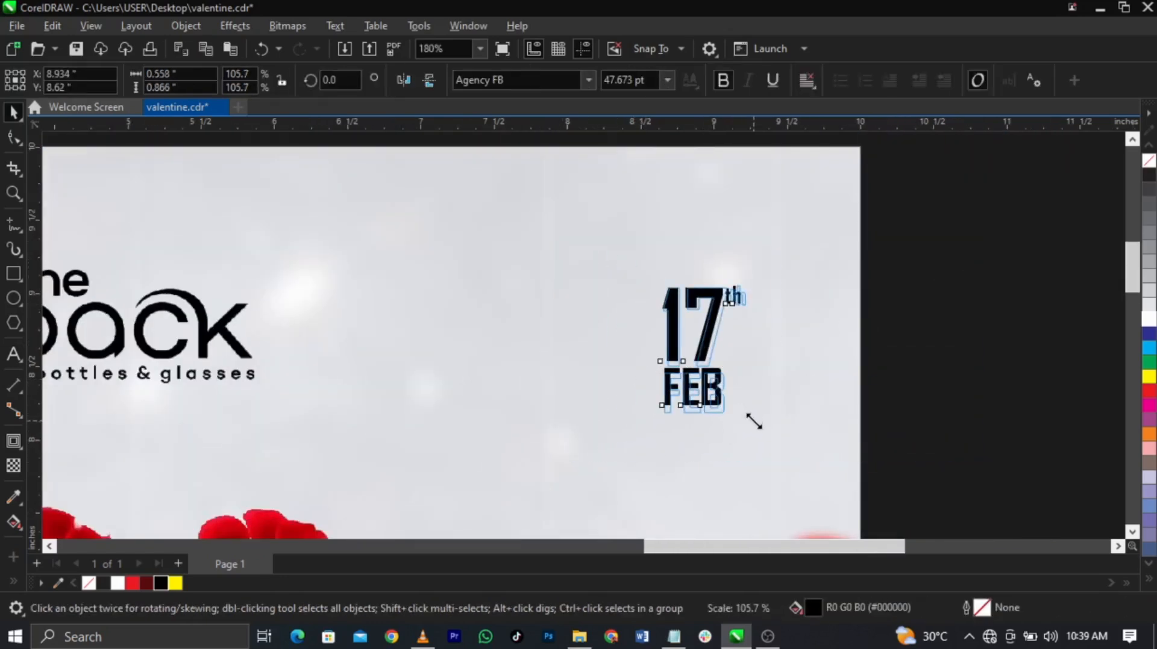
scroll(681, 317, "down", 2)
left_click_drag(700, 324, 708, 363)
left_click(708, 284)
scroll(758, 271, "down", 4)
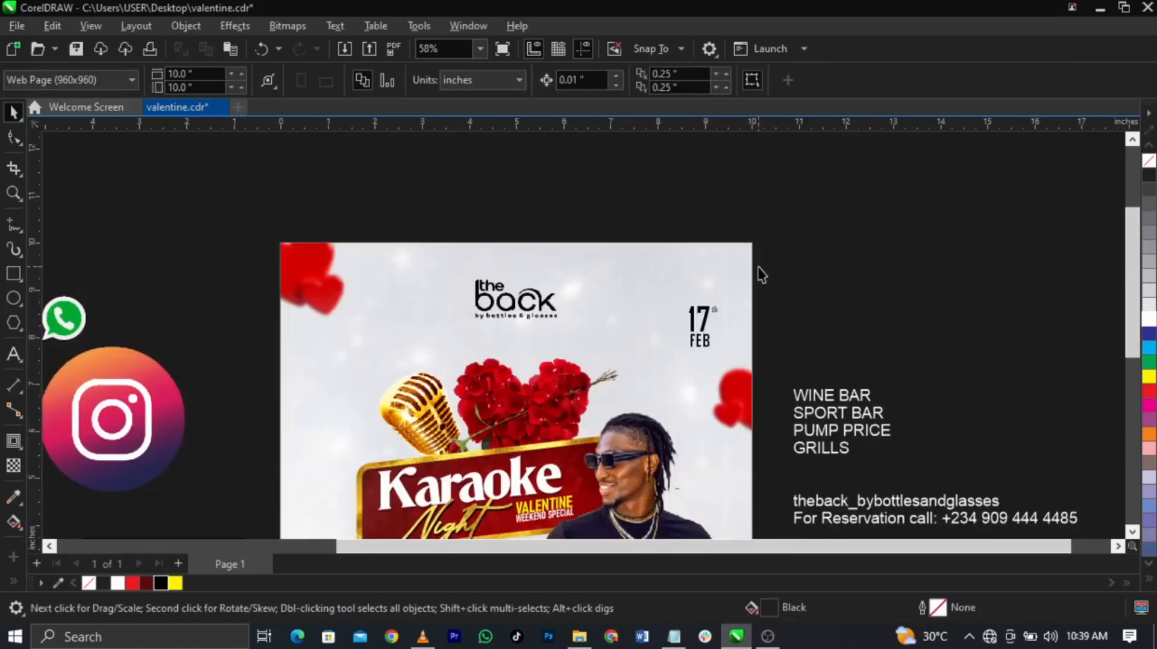
Step: Zoom in on the flyer and enlarge the 17 FEB date a little more
key("z")
left_click_drag(846, 239, 408, 511)
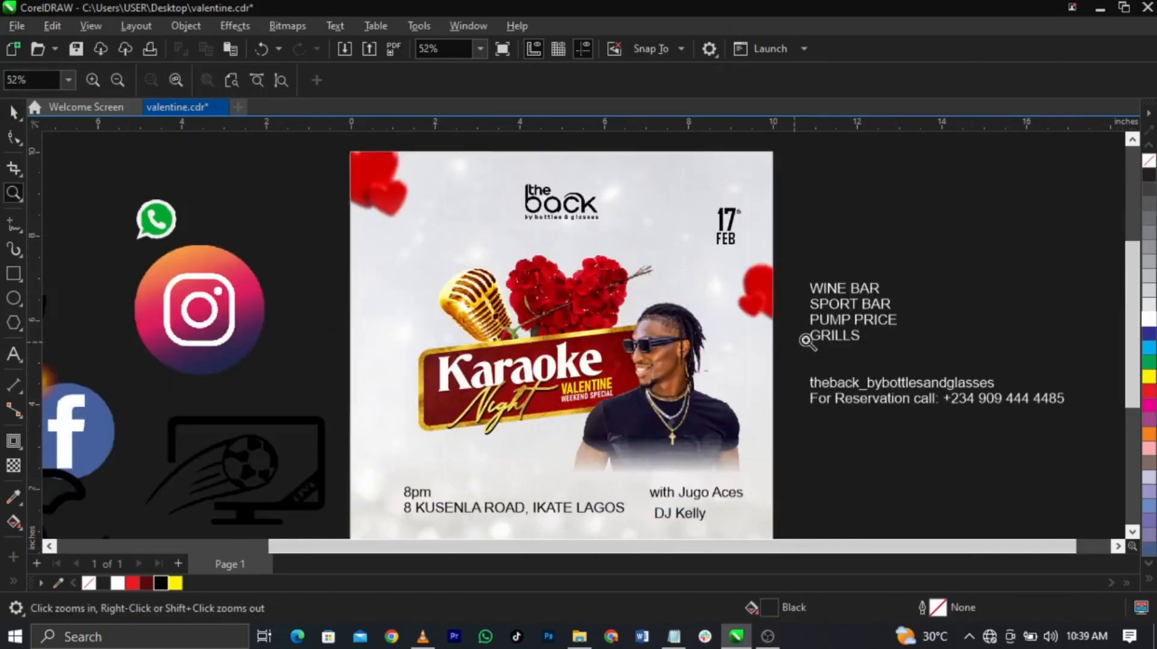
key("space")
left_click(710, 229)
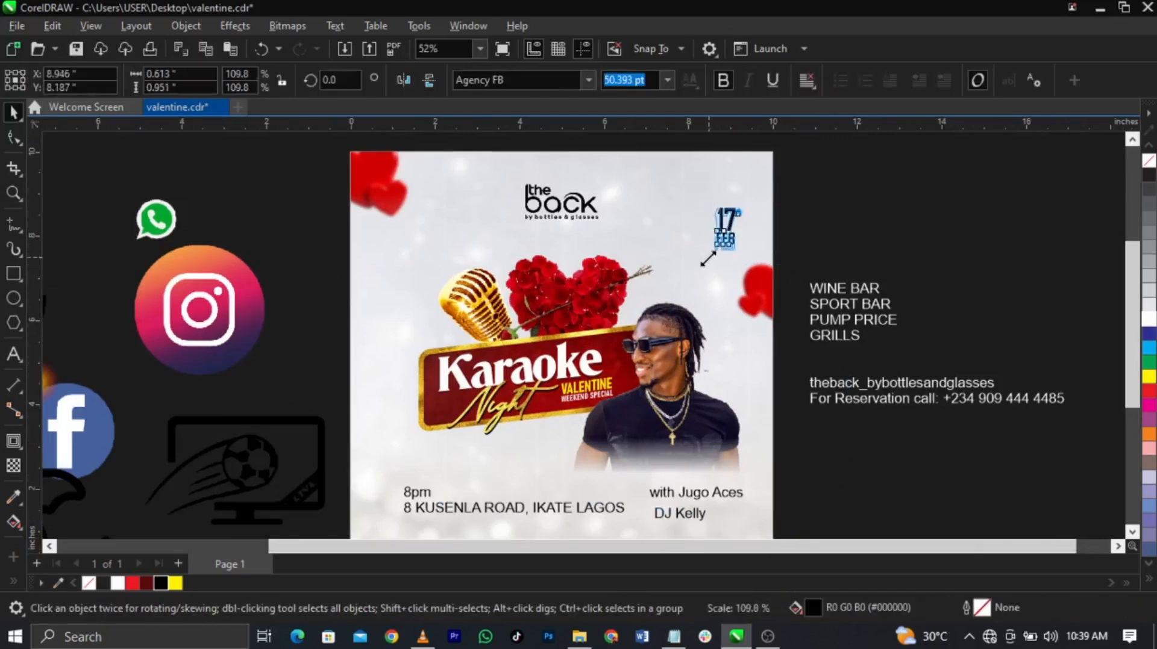
left_click_drag(705, 274, 736, 265)
scroll(731, 247, "up", 3)
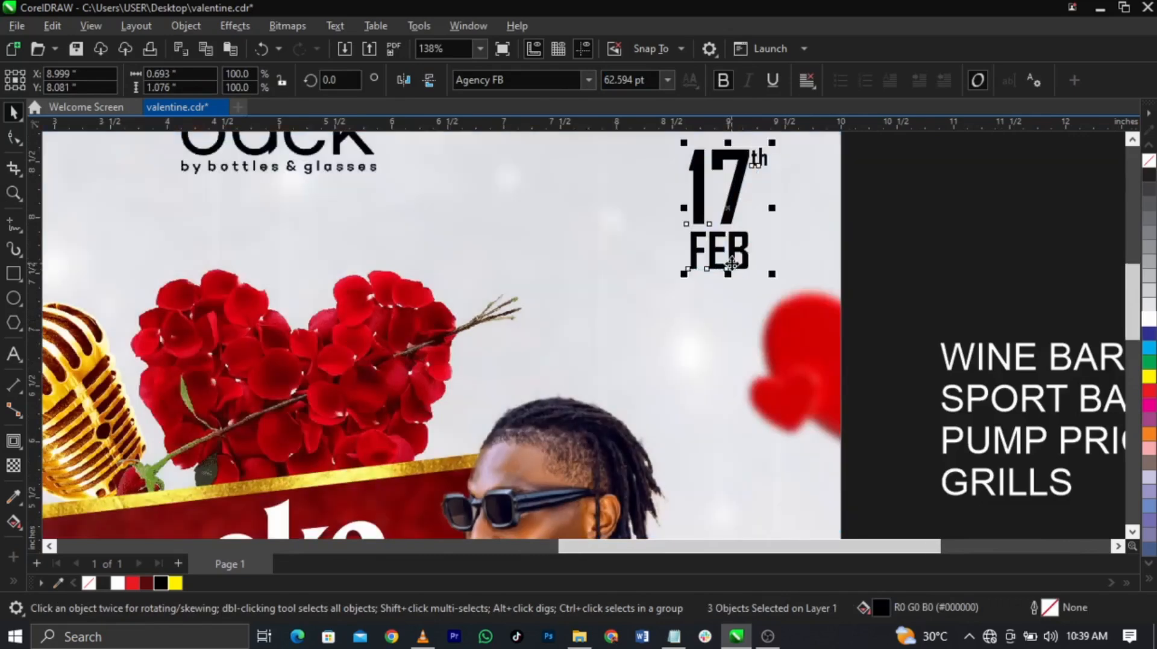
scroll(737, 274, "down", 1)
Step: Adjust the red heart image clipped inside the flyer at its right edge
double_click(752, 328)
left_click_drag(797, 344, 798, 345)
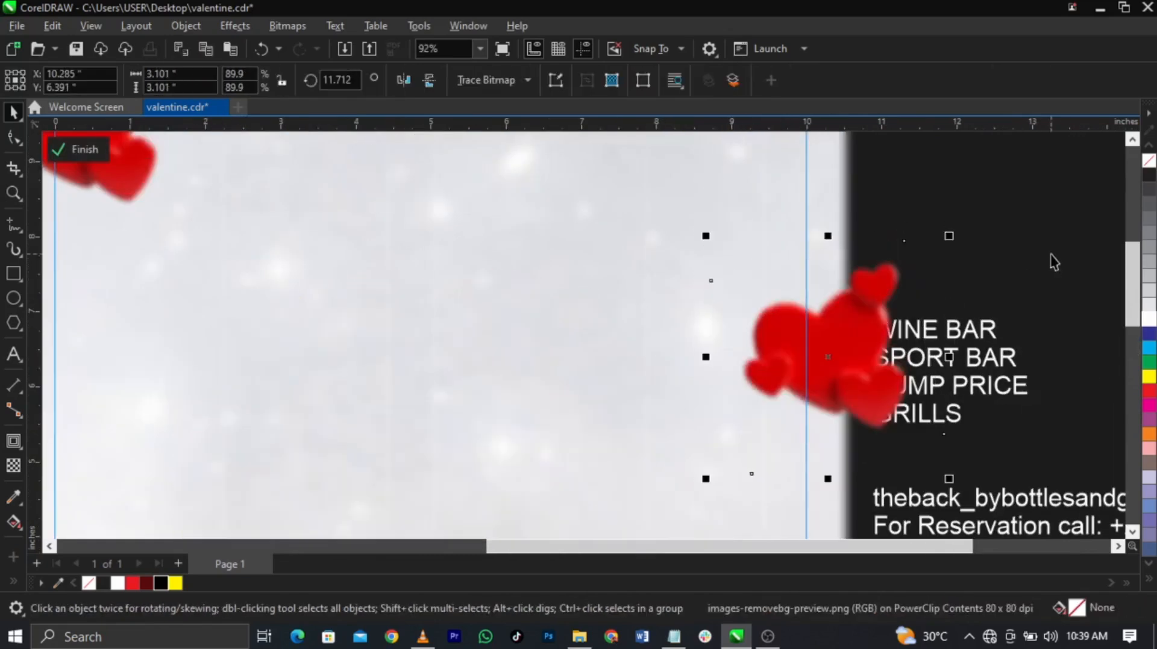
left_click(1051, 260, "ctrl")
key("F3")
left_click(896, 193)
scroll(514, 471, "down", 2)
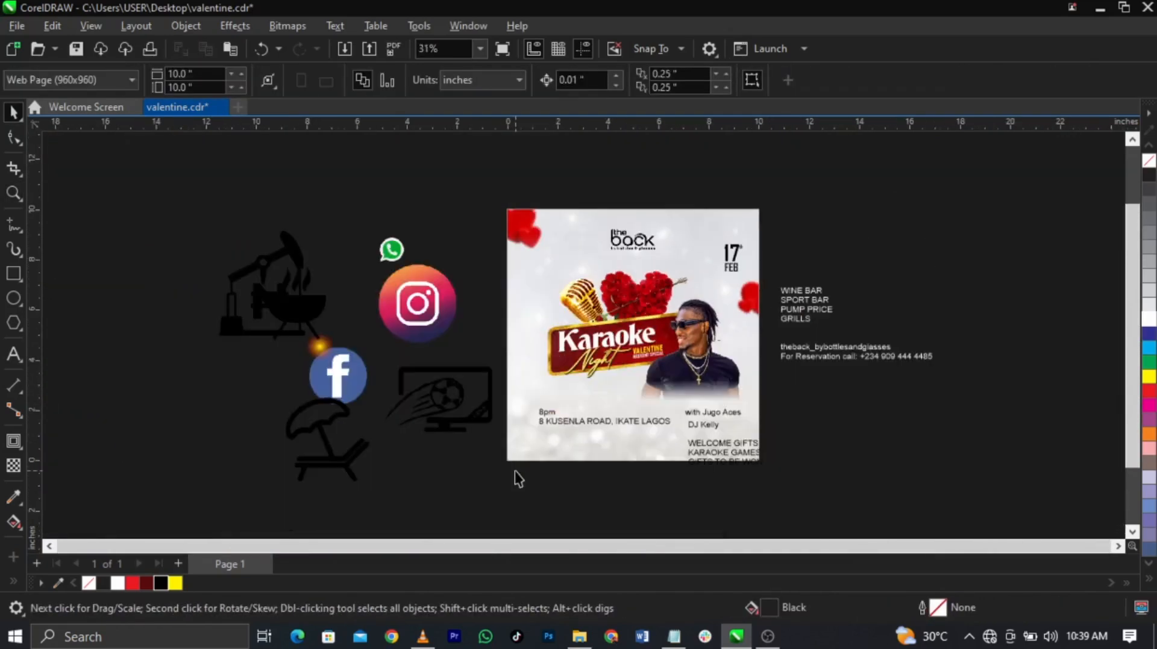
Step: Move the 8pm address text off the flyer and the gift text to its lower left
scroll(601, 428, "up", 2)
left_click(605, 412)
left_click(605, 412, "ctrl")
left_click_drag(605, 412, 989, 436)
left_click(788, 453, "ctrl")
left_click_drag(788, 453, 565, 414)
Step: Split DJ Kelly out of the gift list as its own text near the top-left
double_click(564, 411)
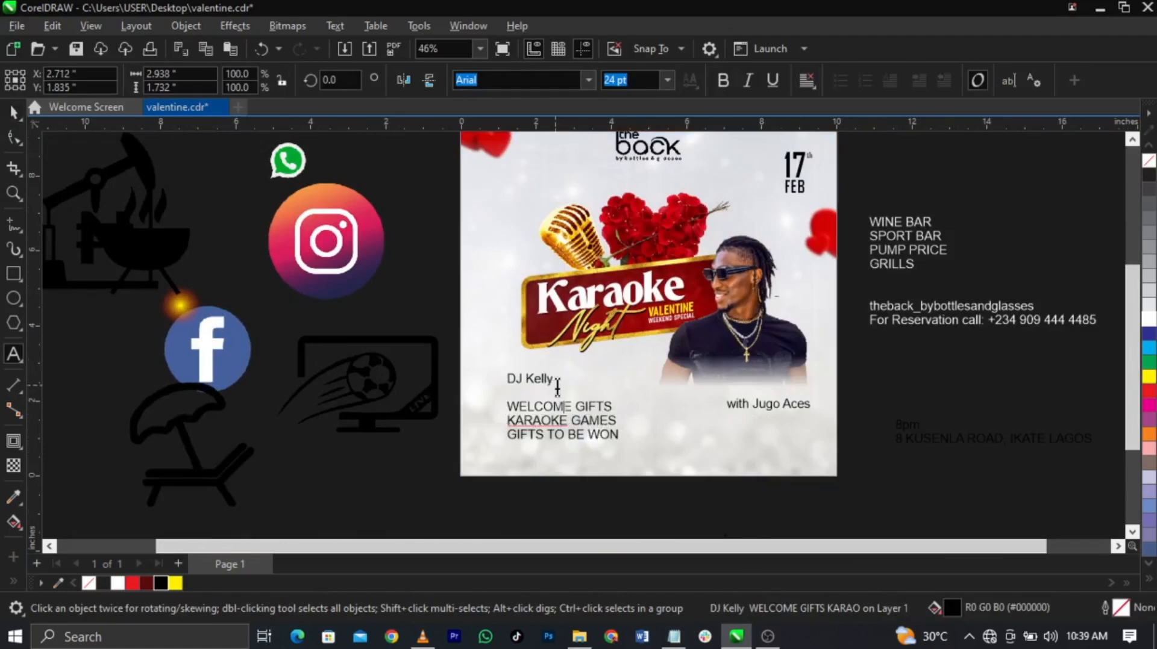
left_click(482, 207)
type("DJ Kelly")
key("ctrl+space")
left_click(888, 367)
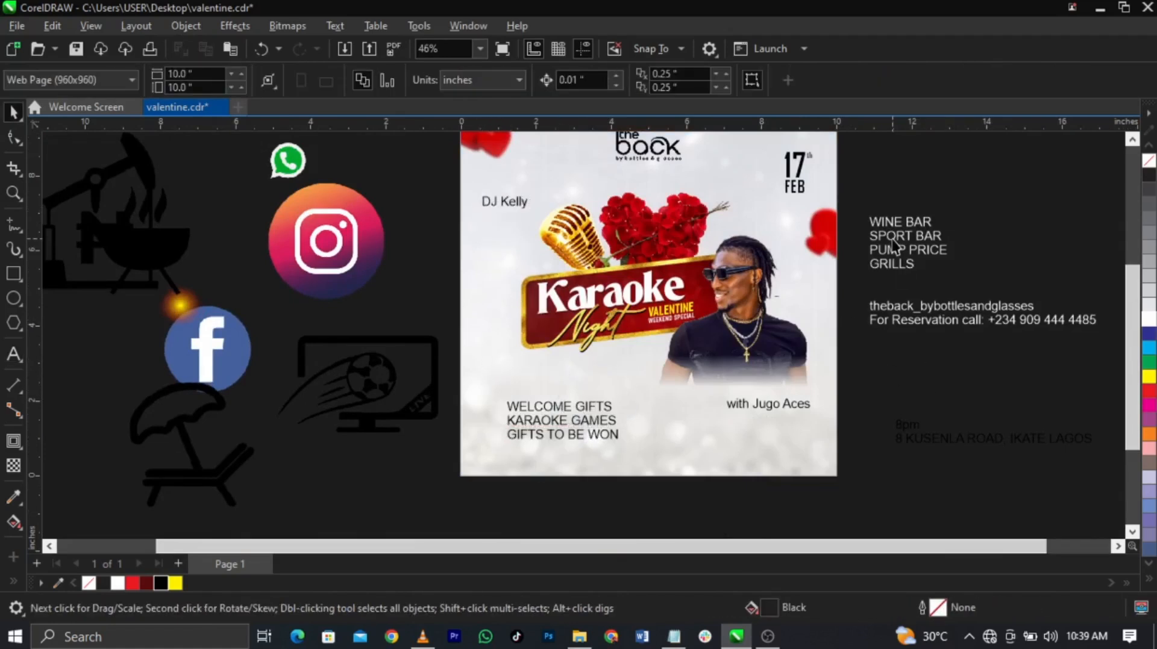
scroll(590, 422, "up", 4)
left_click(591, 422)
Step: Set the gift list in bold Candara
double_click(591, 422)
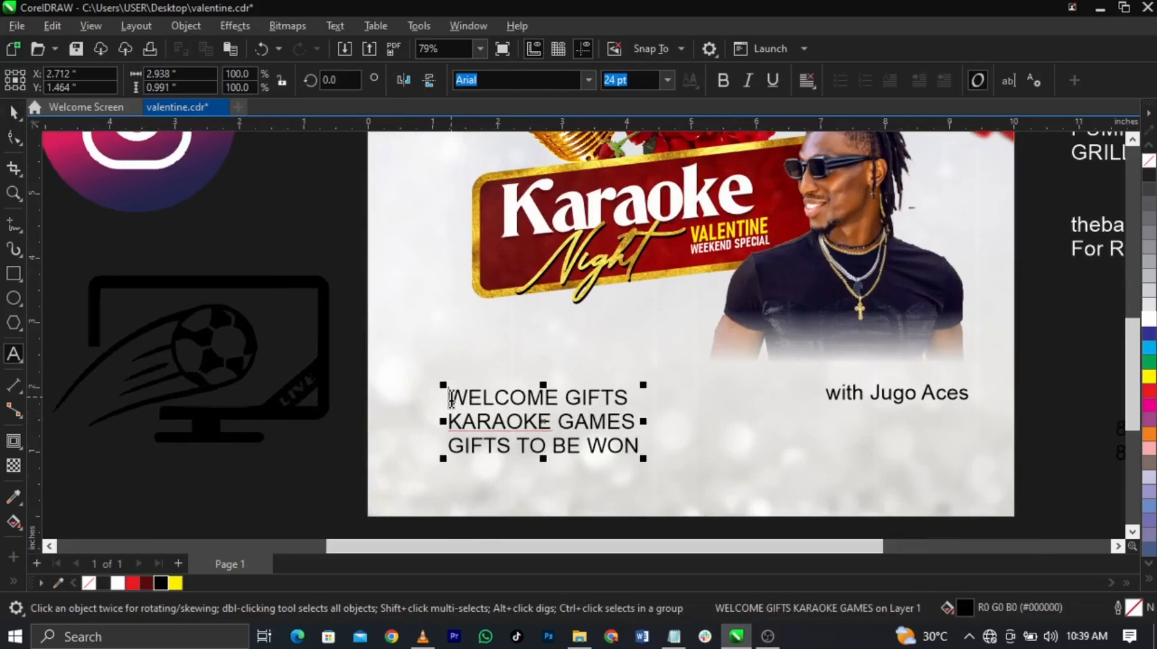
left_click_drag(451, 399, 451, 350)
left_click(673, 636)
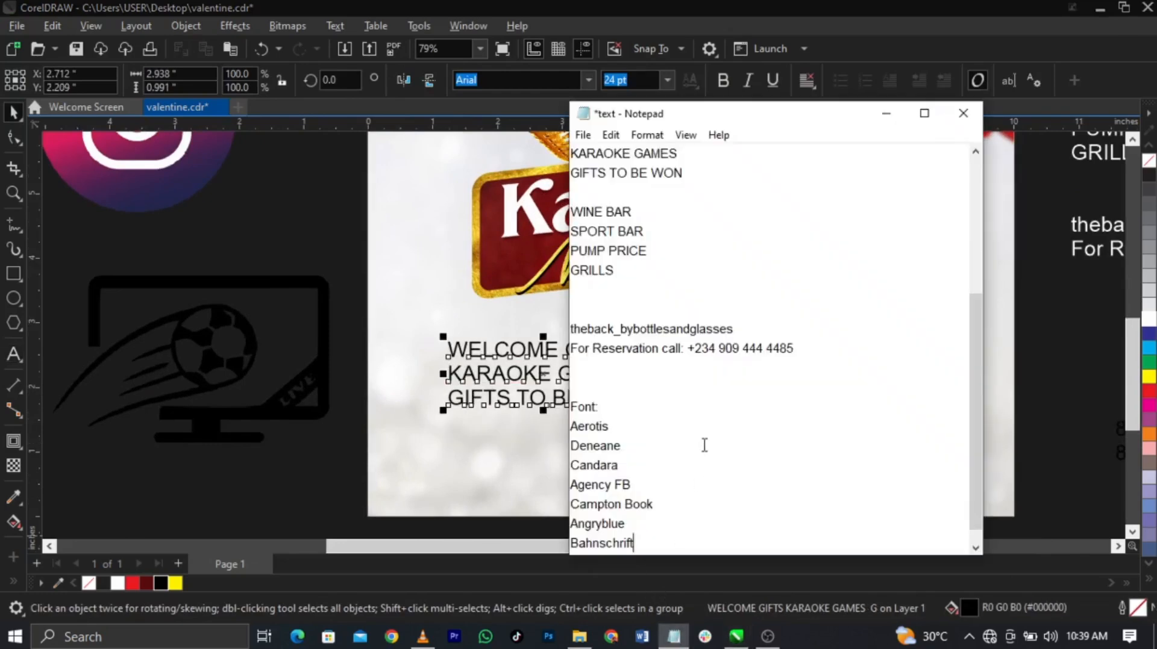
left_click_drag(619, 466, 562, 468)
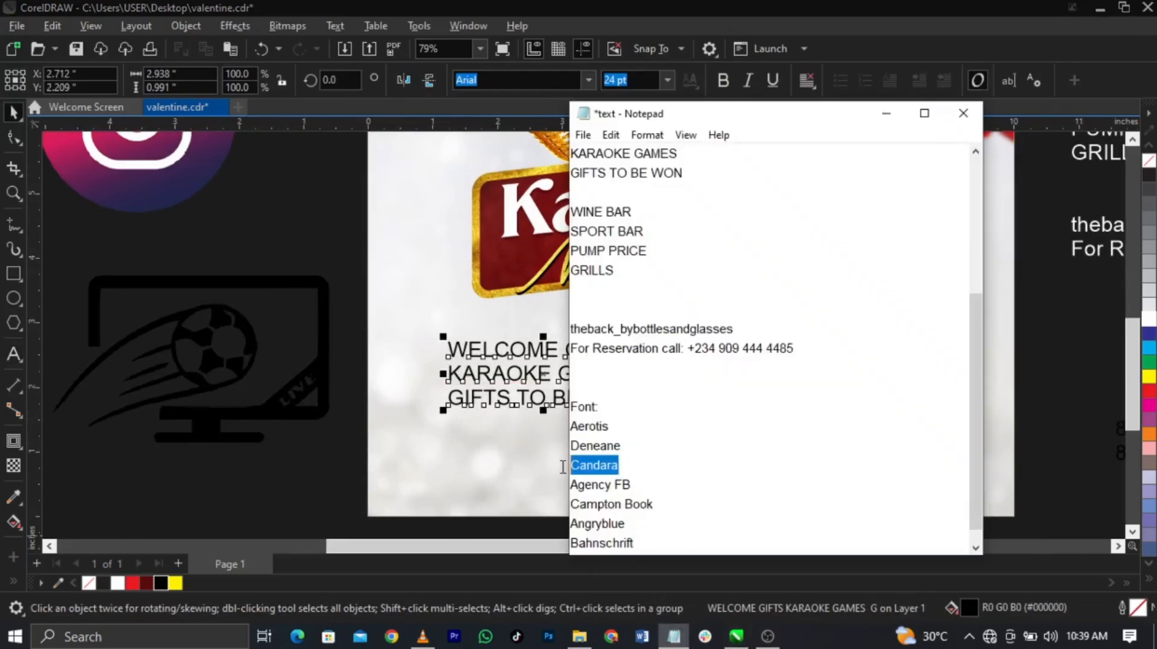
left_click(526, 368)
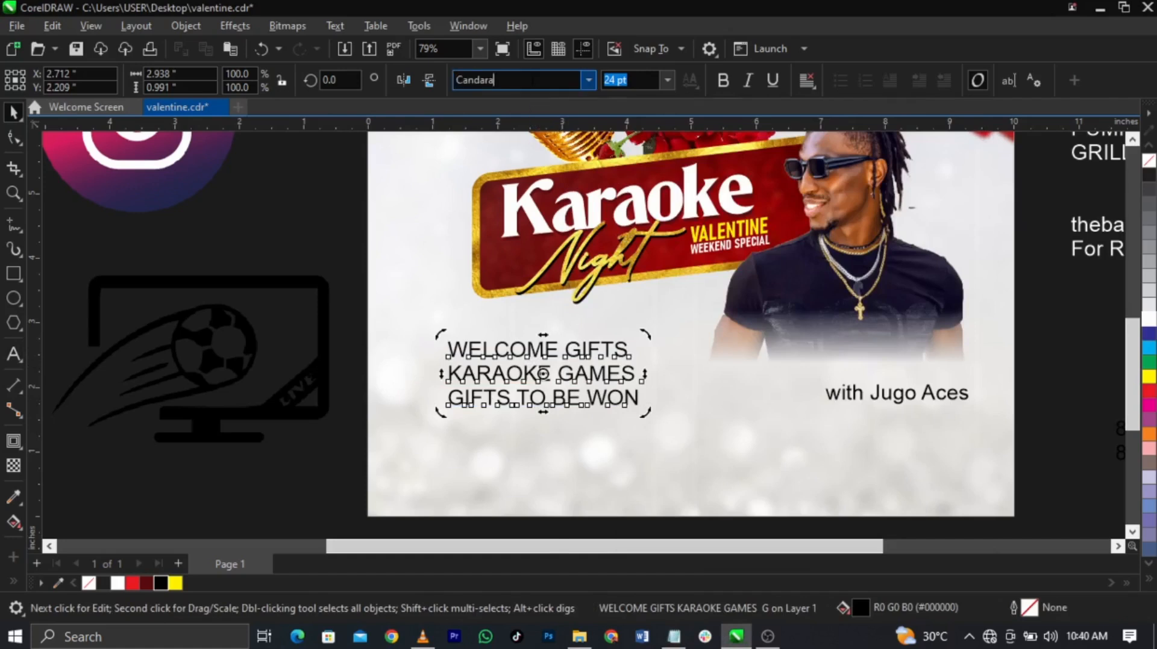
key("Return")
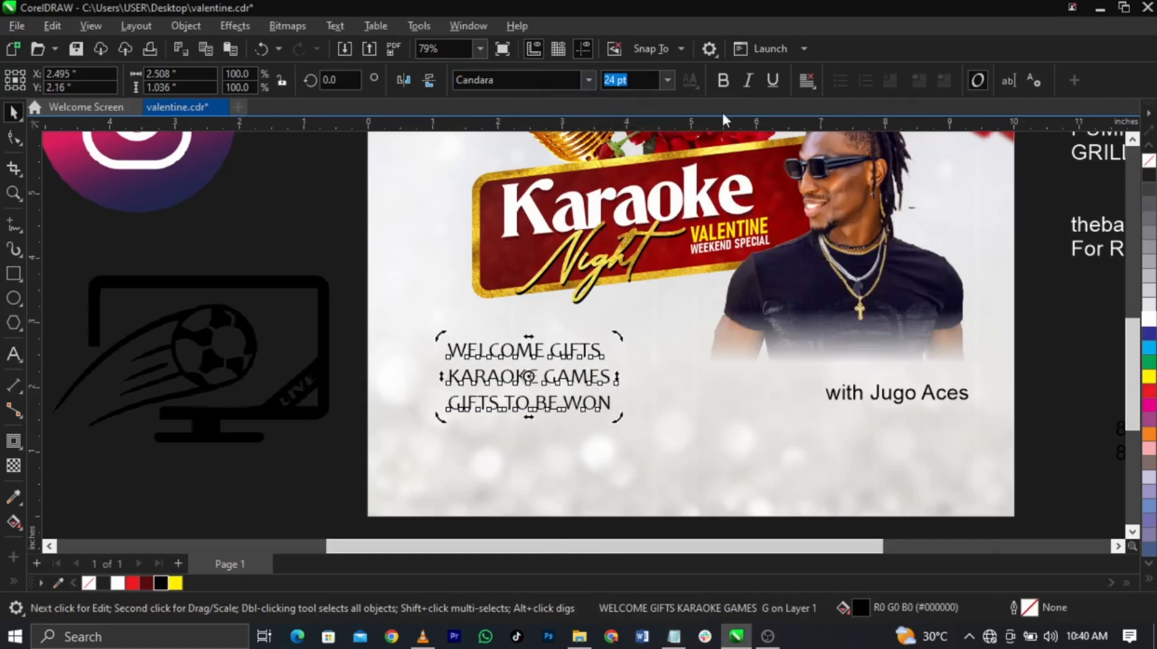
left_click(528, 377)
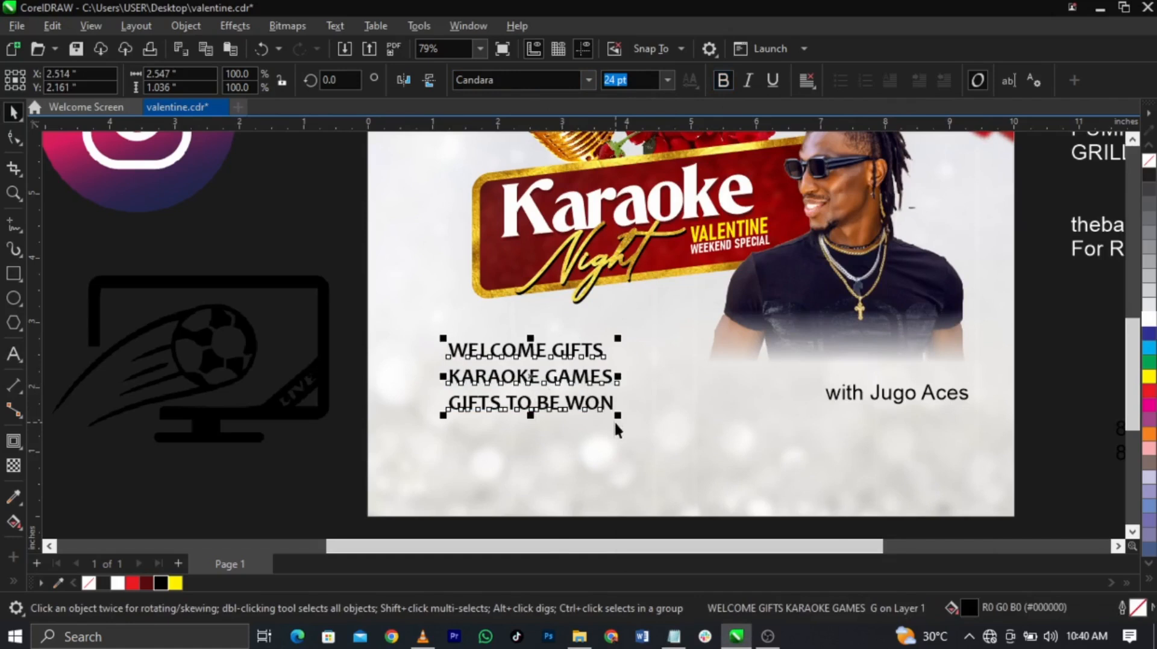
Step: Shrink the gift list to about 80% and move it down and left
left_click(611, 417)
left_click(613, 411)
left_click_drag(620, 414, 584, 419)
left_click_drag(532, 391, 510, 414)
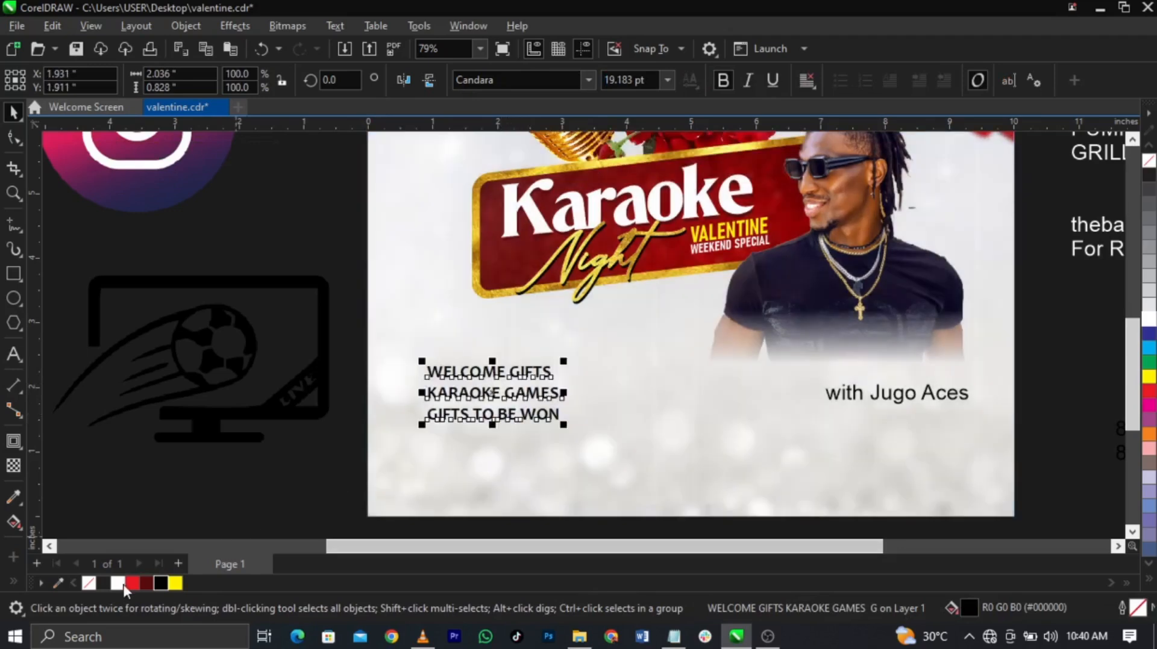
Step: Colour the gift list a deep red, C:15 M:100 Y:100 K:11, and nudge it into place
left_click(132, 583)
scroll(479, 398, "up", 4)
left_click_drag(512, 411, 516, 395)
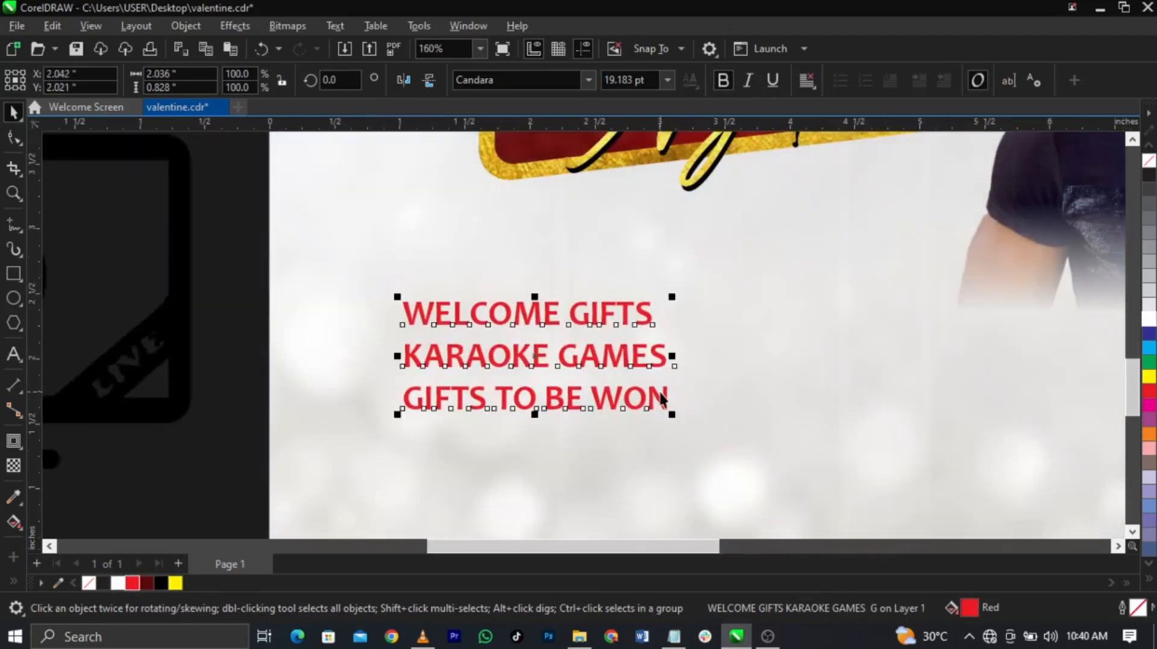
double_click(970, 607)
left_click_drag(555, 62, 871, 62)
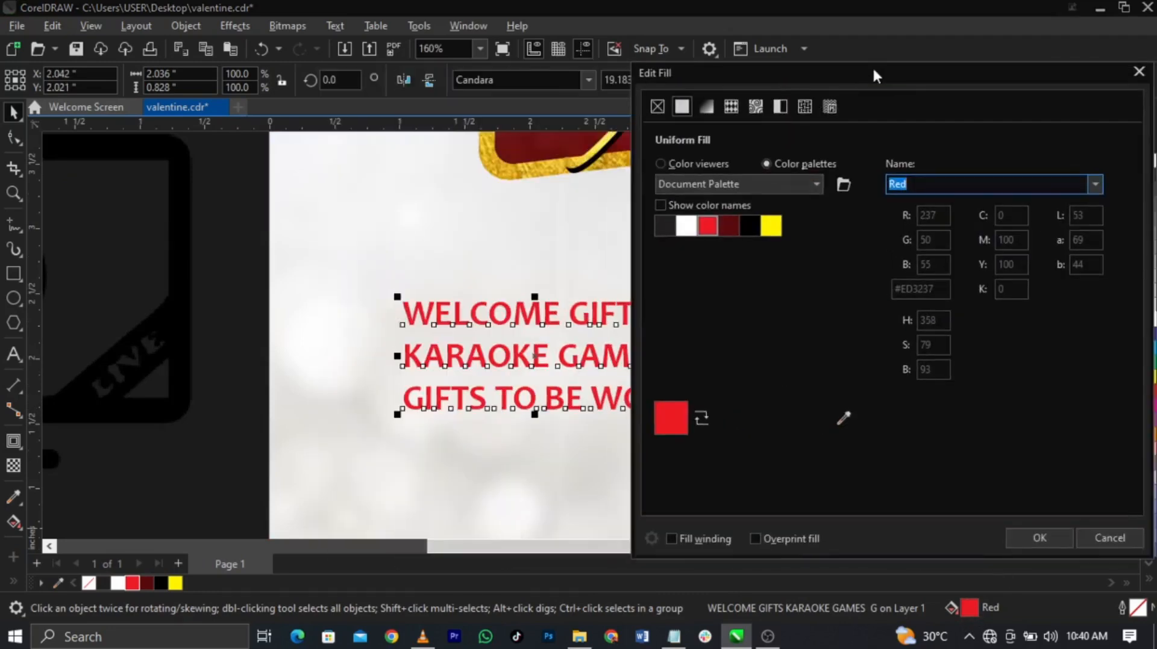
left_click(704, 164)
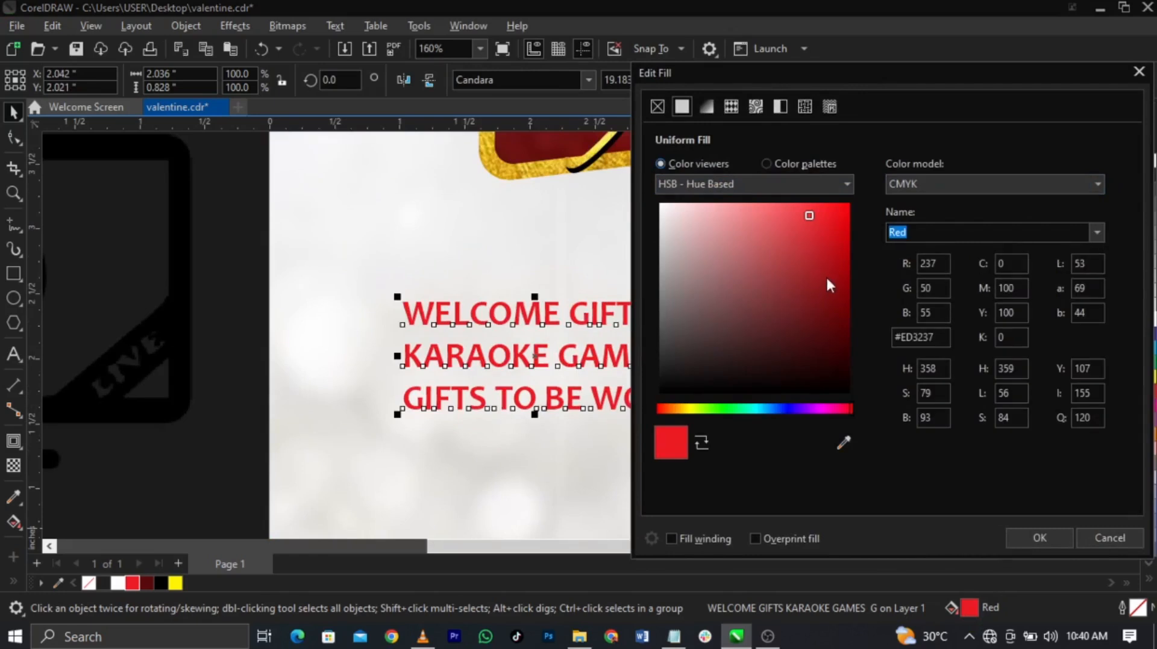
left_click(845, 251)
left_click(1040, 538)
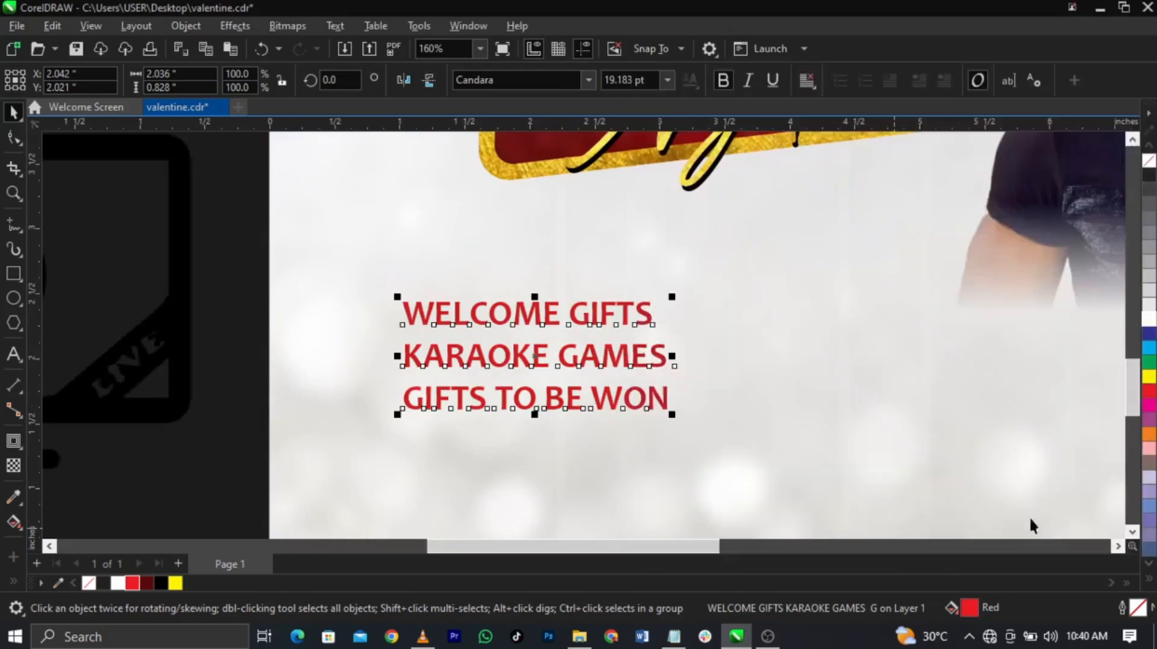
left_click_drag(645, 362, 643, 351)
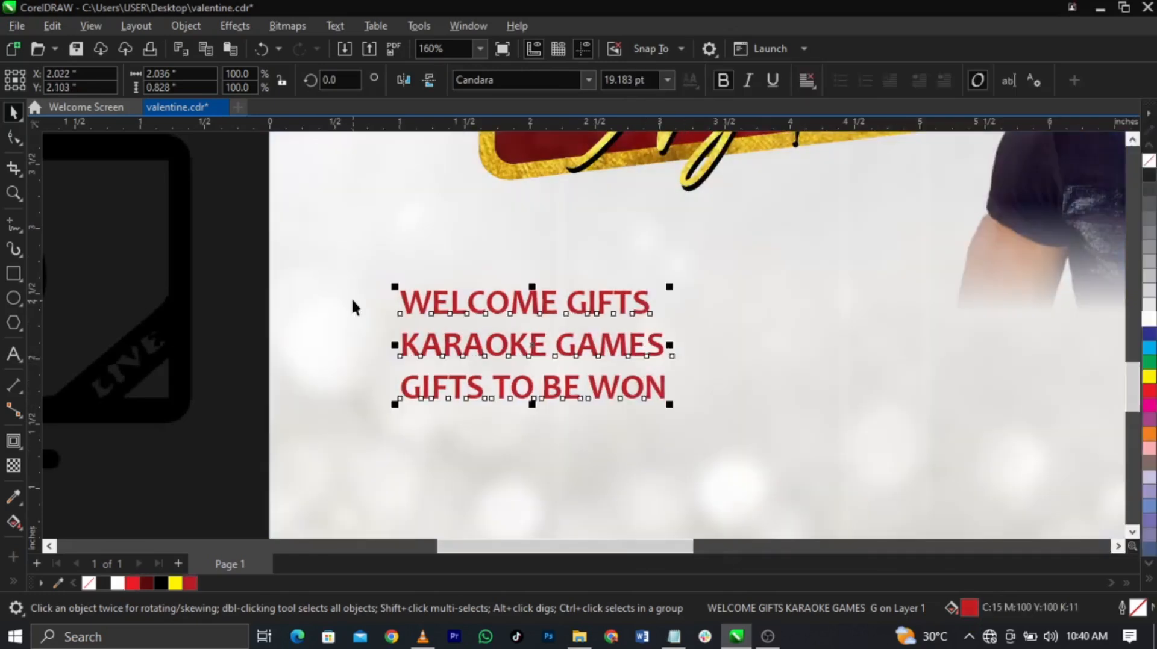
scroll(385, 313, "up", 3)
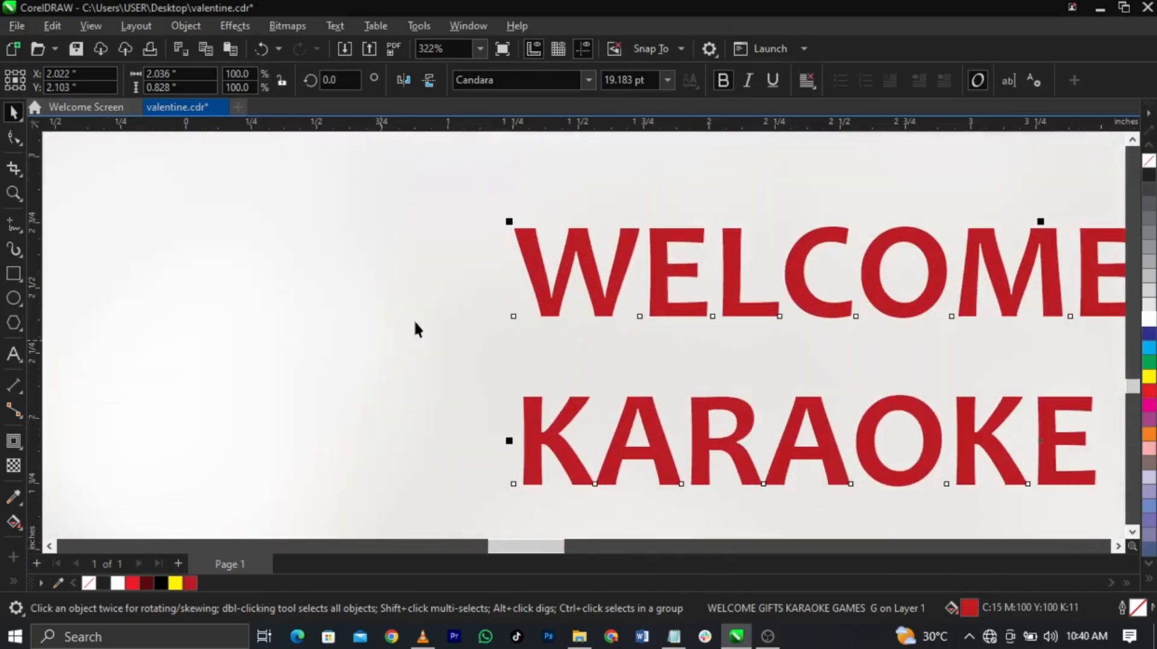
Step: Draw a small red square bullet left of WELCOME and copy it beside GIFTS TO BE WON
left_click(12, 273)
mouse_move(399, 239)
left_mouse_down()
mouse_move(456, 294)
mouse_move(435, 334)
mouse_move(431, 468)
mouse_move(381, 199)
left_mouse_up()
key("space")
left_click(191, 584)
scroll(380, 194, "down", 2)
left_click_drag(409, 278, 411, 352)
left_click(170, 395)
Step: Select the three bullets with the gift text and shift the bulleted list slightly left
scroll(187, 392, "down", 2)
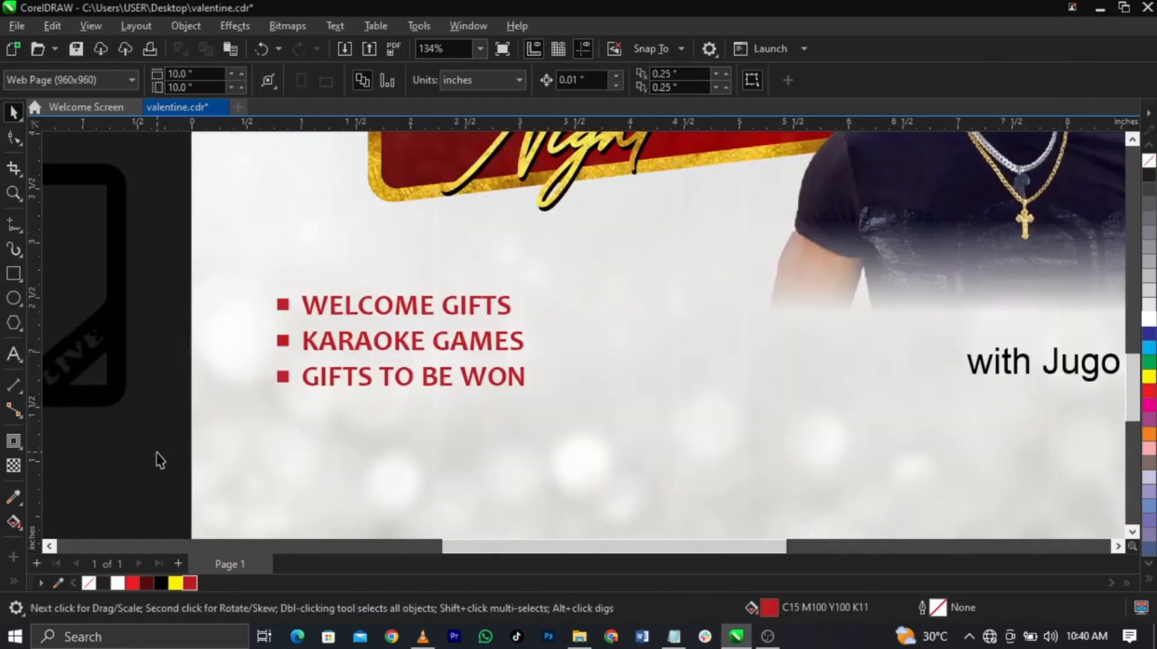
left_click_drag(494, 281, 530, 283)
left_click(443, 353)
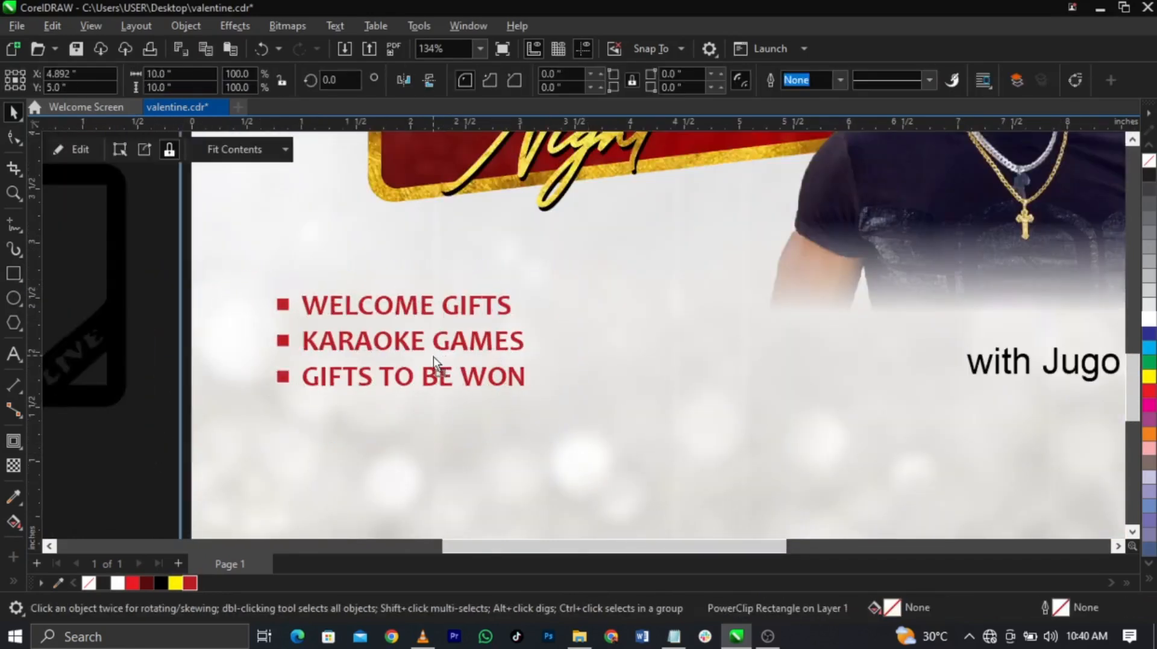
key("ctrl+z")
left_click_drag(183, 271, 545, 449)
left_click_drag(484, 336, 473, 343)
scroll(826, 466, "down", 5)
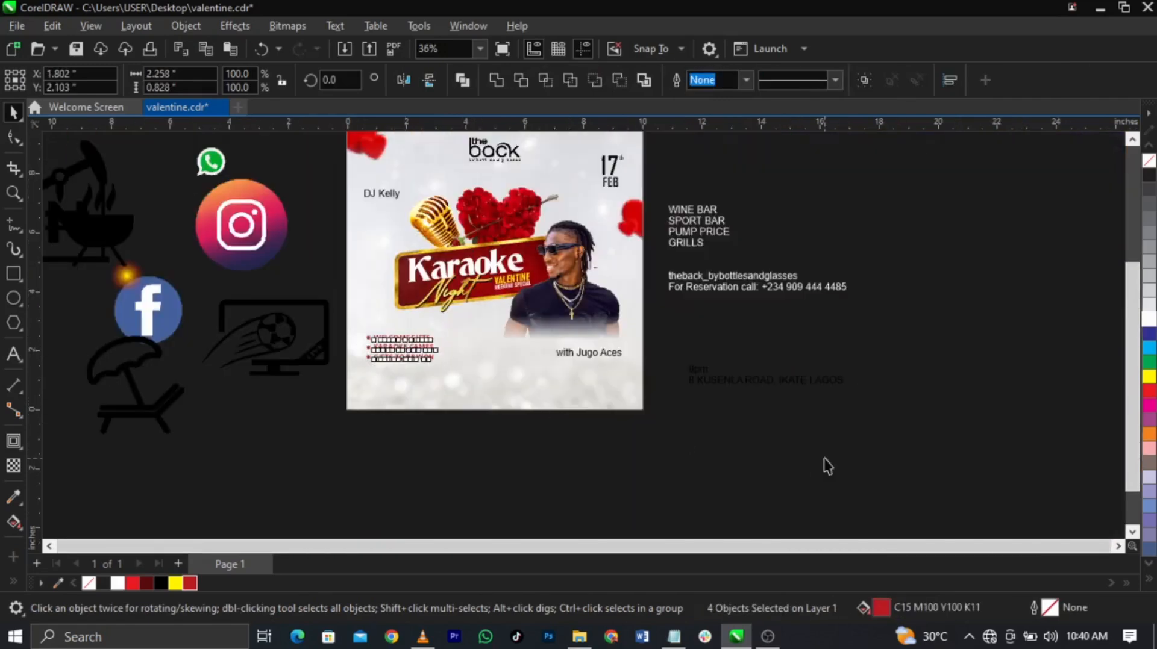
Step: Cut the WINE BAR list text and paste it onto the flyer
left_click(690, 424)
key("F2")
mouse_move(697, 429)
left_mouse_down()
mouse_move(392, 207)
mouse_move(362, 159)
left_mouse_up()
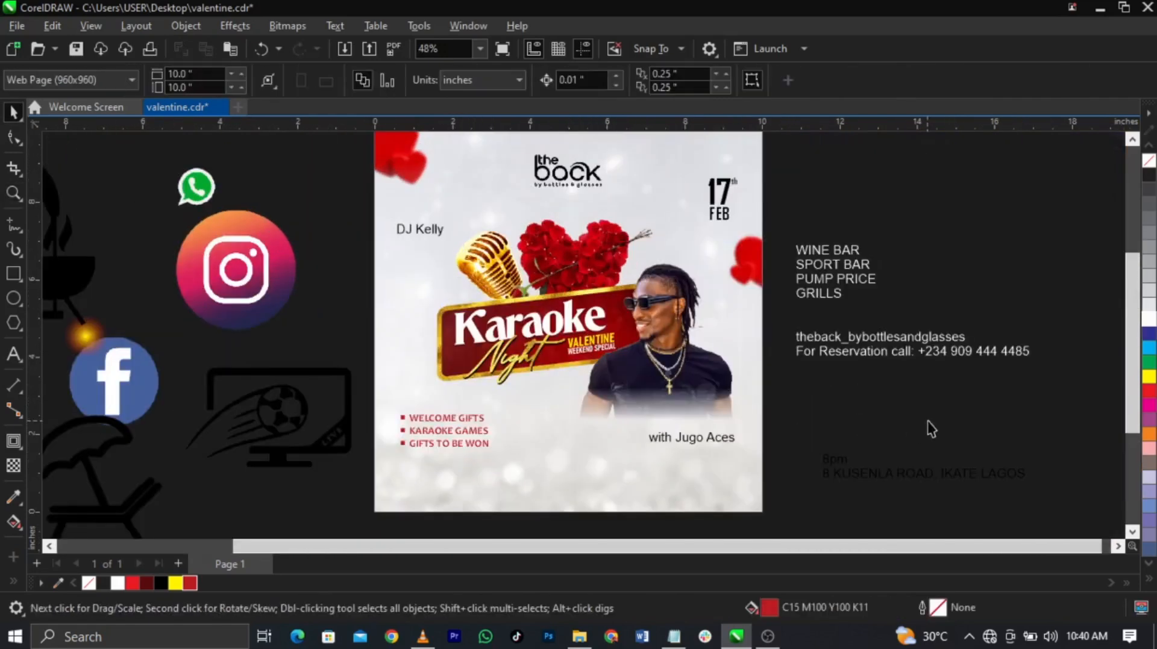
scroll(801, 316, "down", 2)
double_click(822, 292)
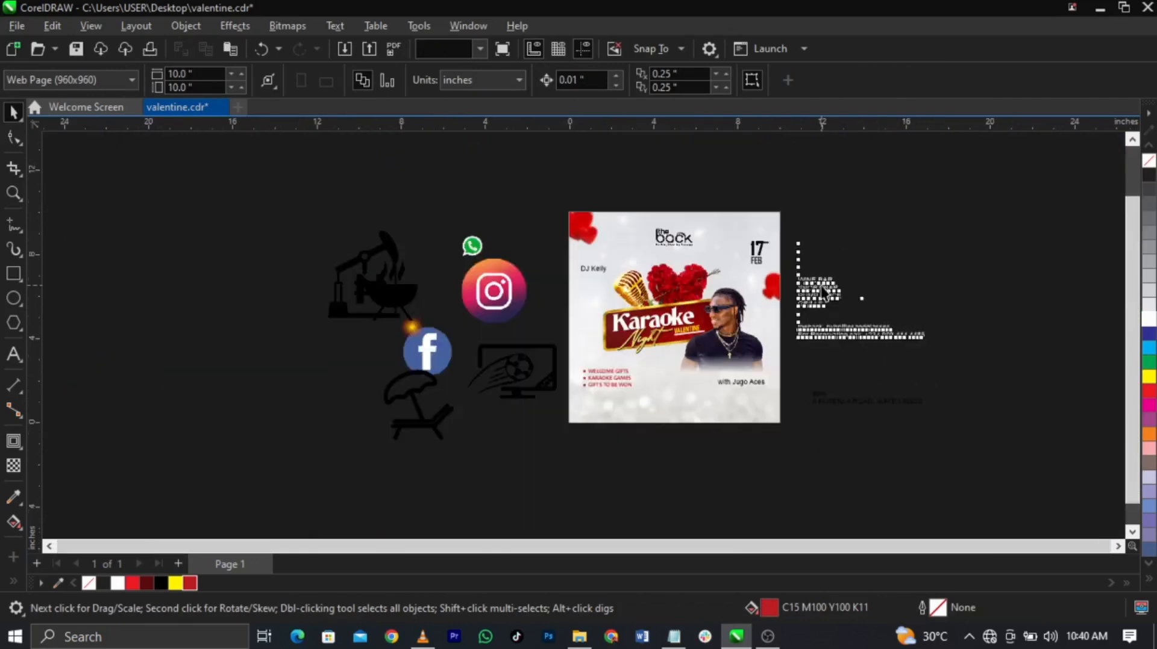
scroll(821, 294, "up", 2)
left_click_drag(824, 321, 767, 275)
key("ctrl+c")
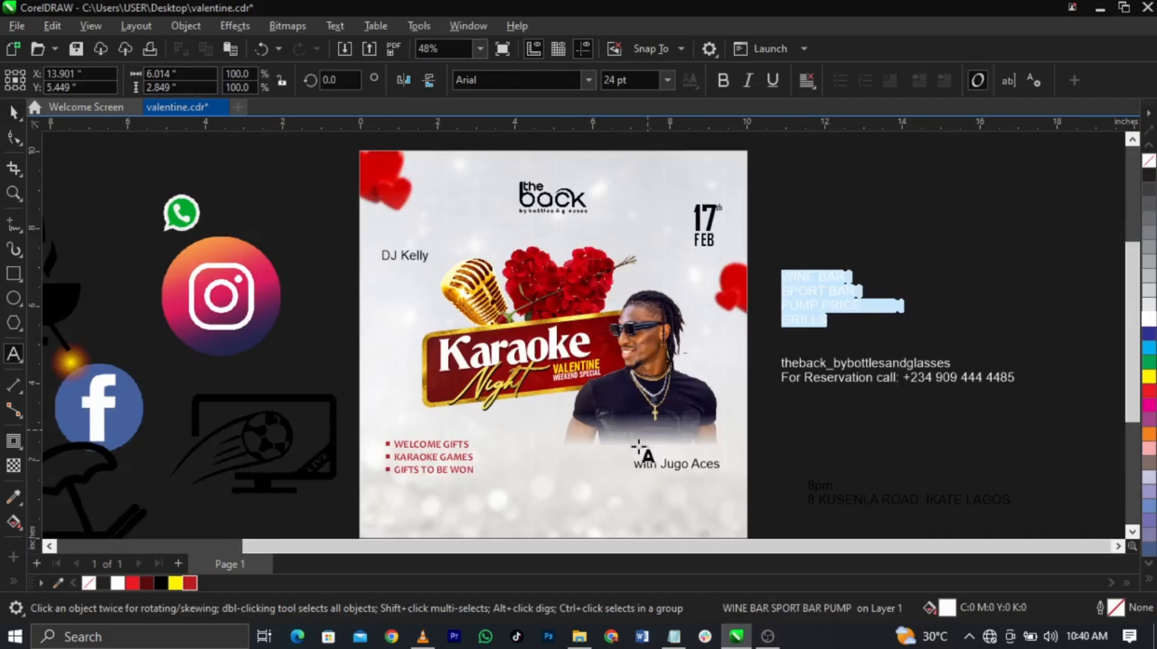
key("Delete")
left_click(556, 489)
key("ctrl+v")
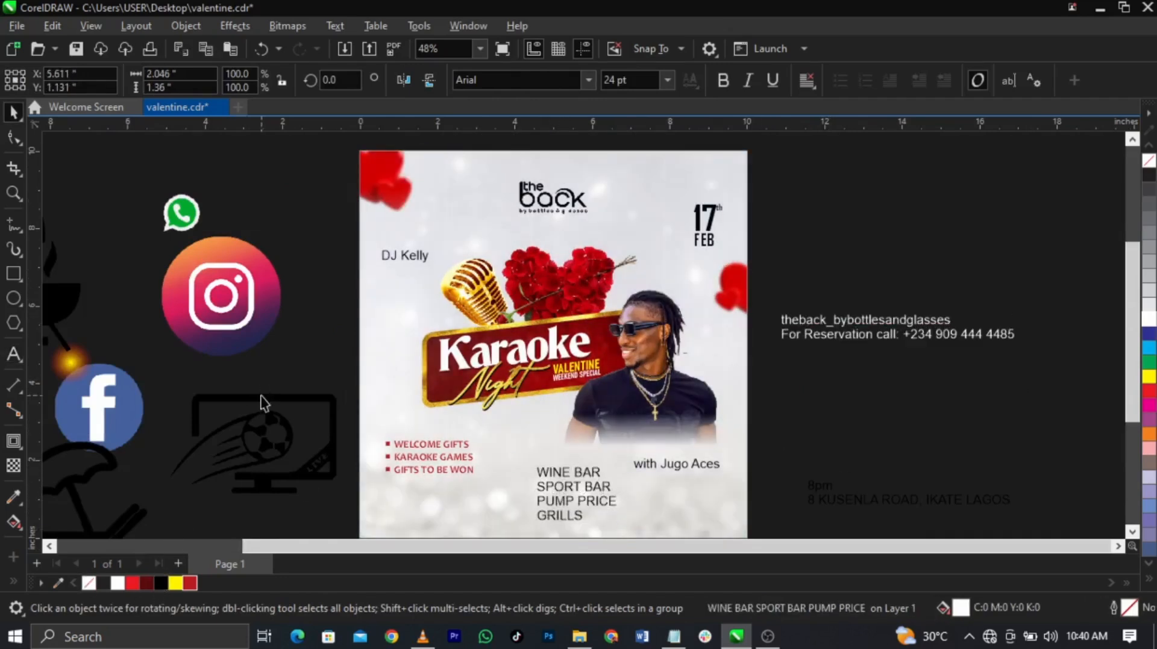
key("Escape")
Step: Move DJ Kelly slightly up and put Kelly on its own line under DJ
key("z")
left_click_drag(257, 181, 643, 362)
left_click(509, 310)
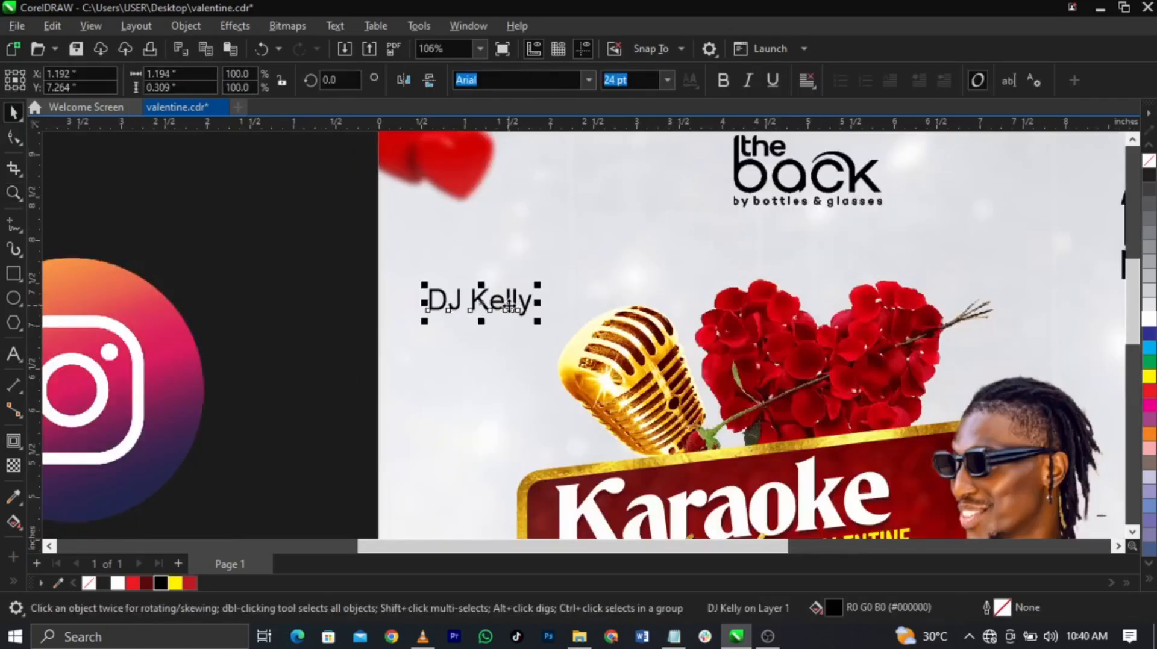
left_click_drag(510, 309, 519, 278)
scroll(519, 277, "up", 1)
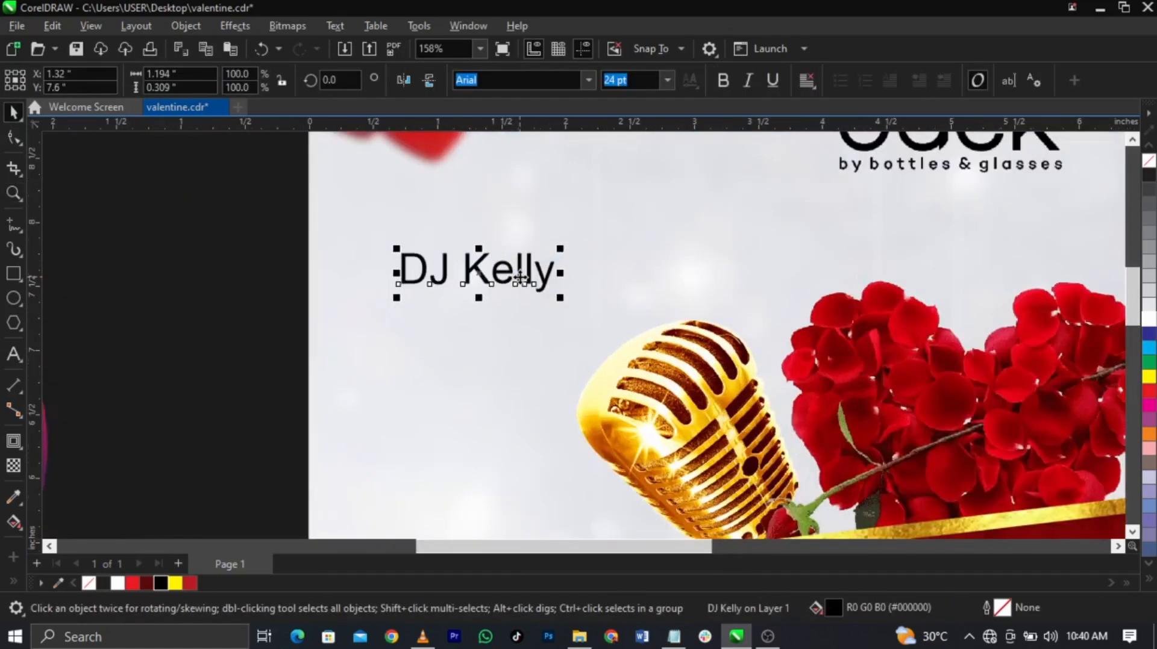
double_click(464, 278)
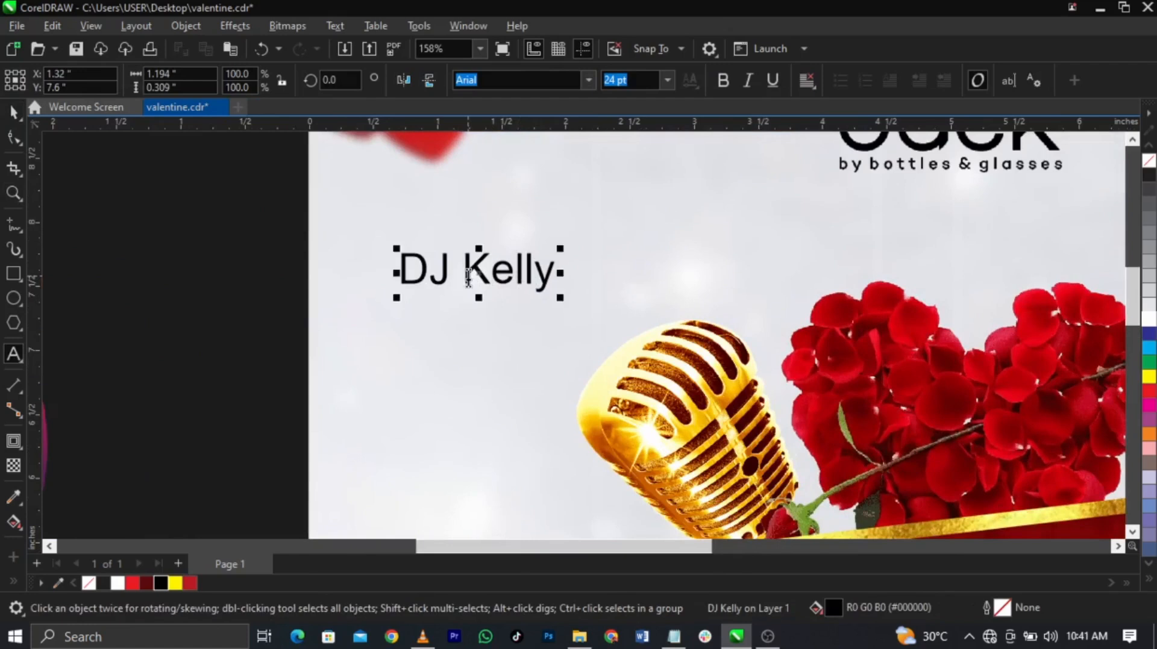
key("Return")
key("ctrl+space")
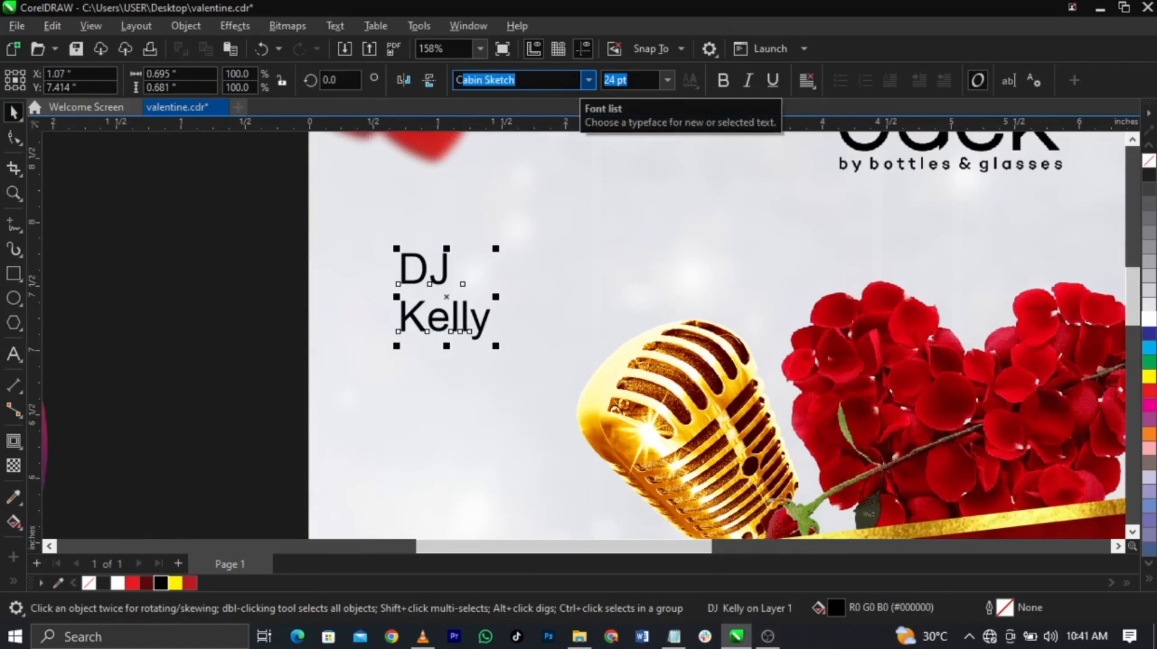
Step: Set DJ Kelly in Bahnschrift and change it to uppercase DJ KELLY
left_click(587, 80)
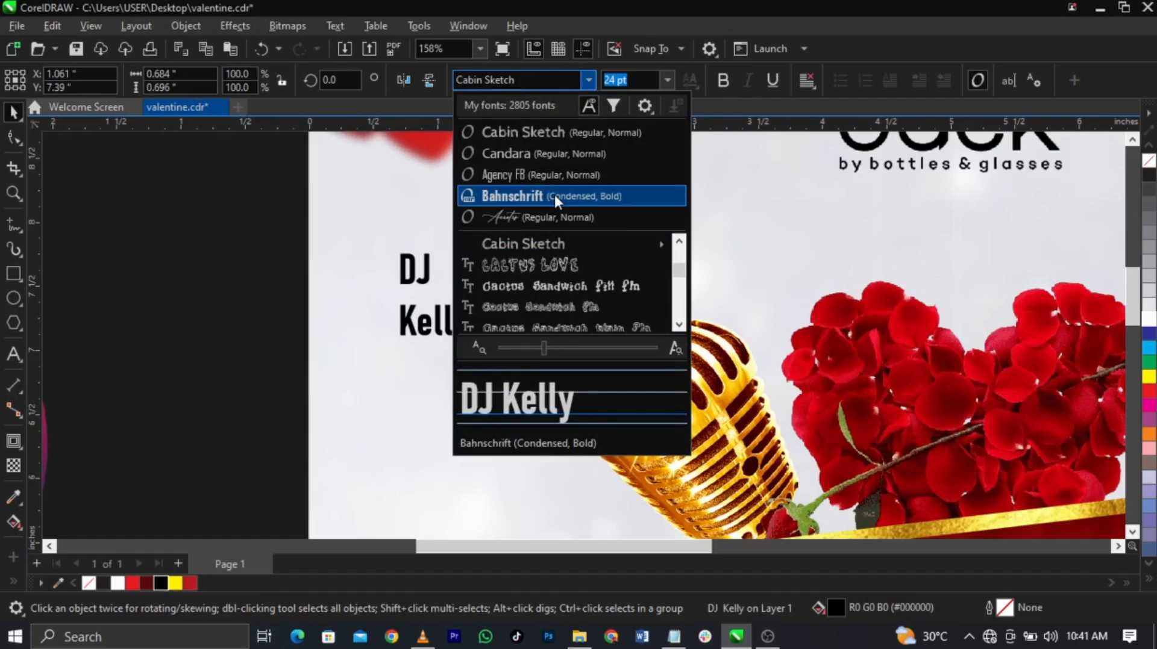
left_click(554, 195)
double_click(420, 334)
key("ctrl+a")
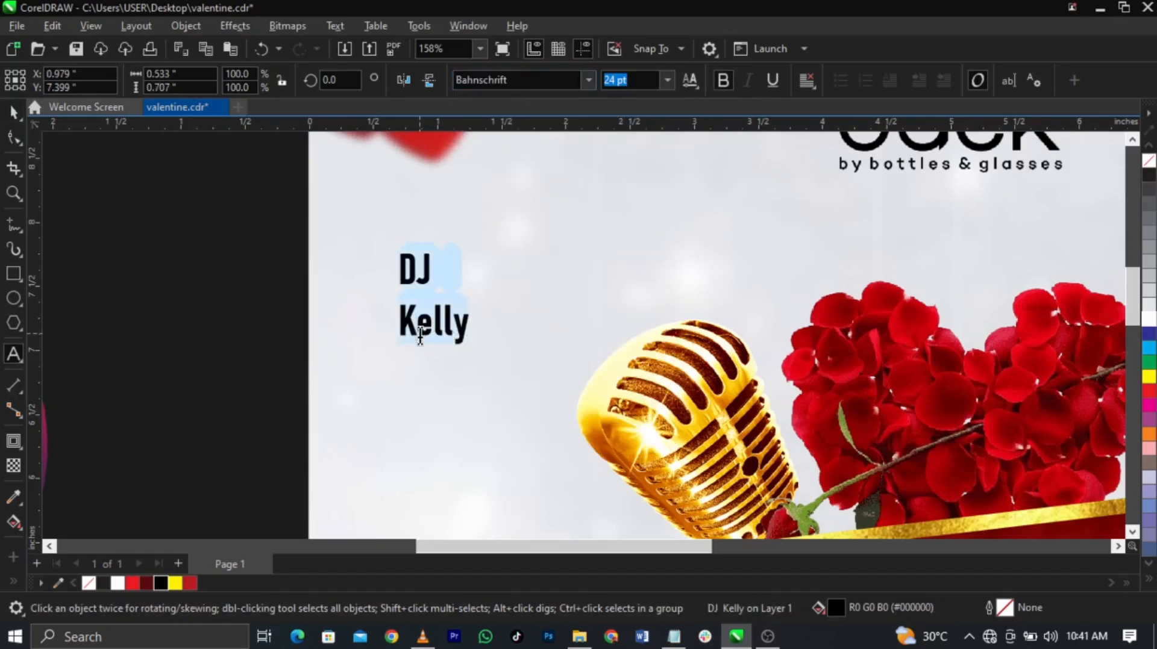
key("shift+F3")
key("Down")
key("Down")
key("Return")
key("ctrl+space")
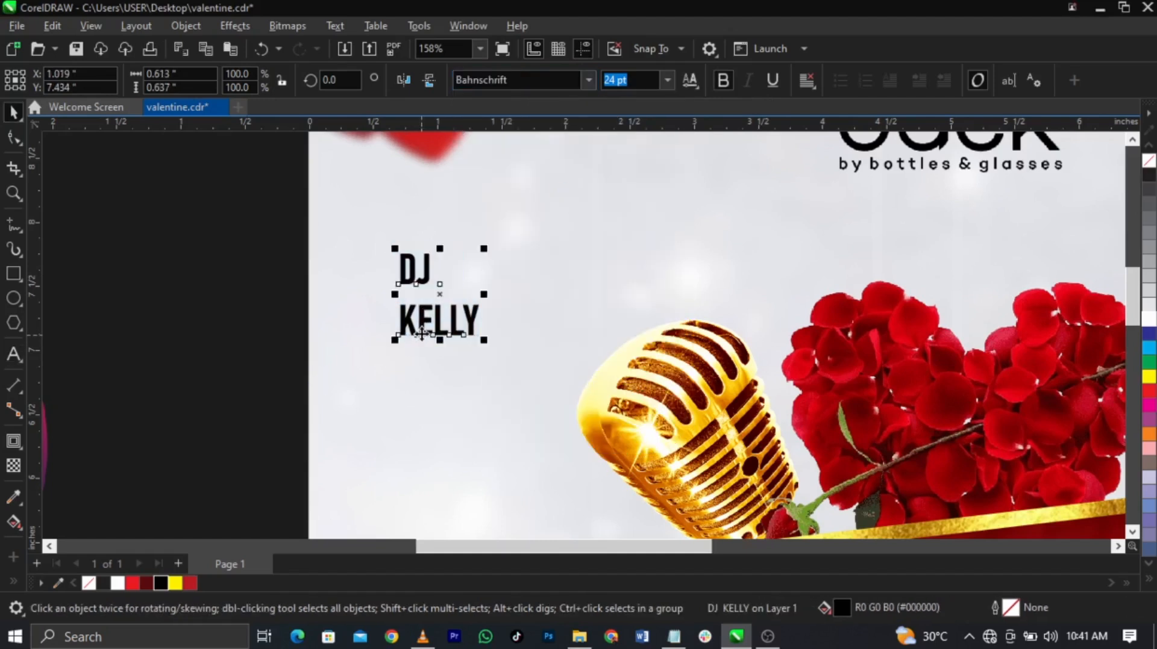
Step: Break DJ and KELLY apart, enlarge DJ, and move both up together
key("ctrl+k")
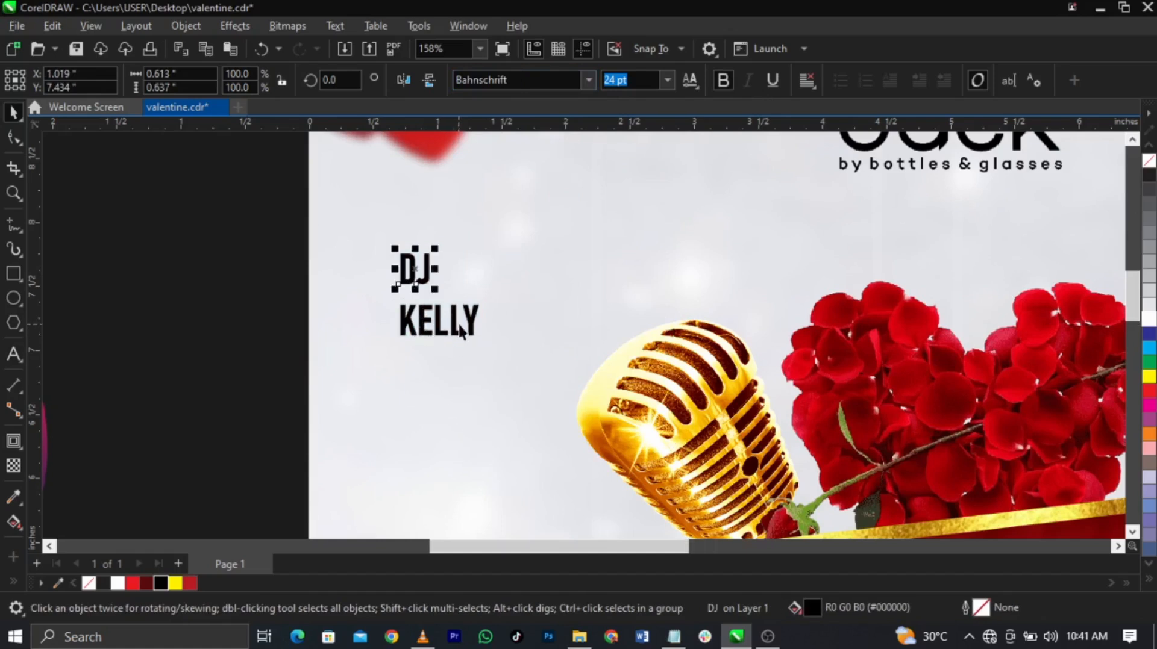
scroll(446, 301, "up", 2)
left_click_drag(417, 204, 476, 268)
left_click(478, 365, "shift")
left_click_drag(478, 366, 481, 348)
scroll(478, 295, "down", 5)
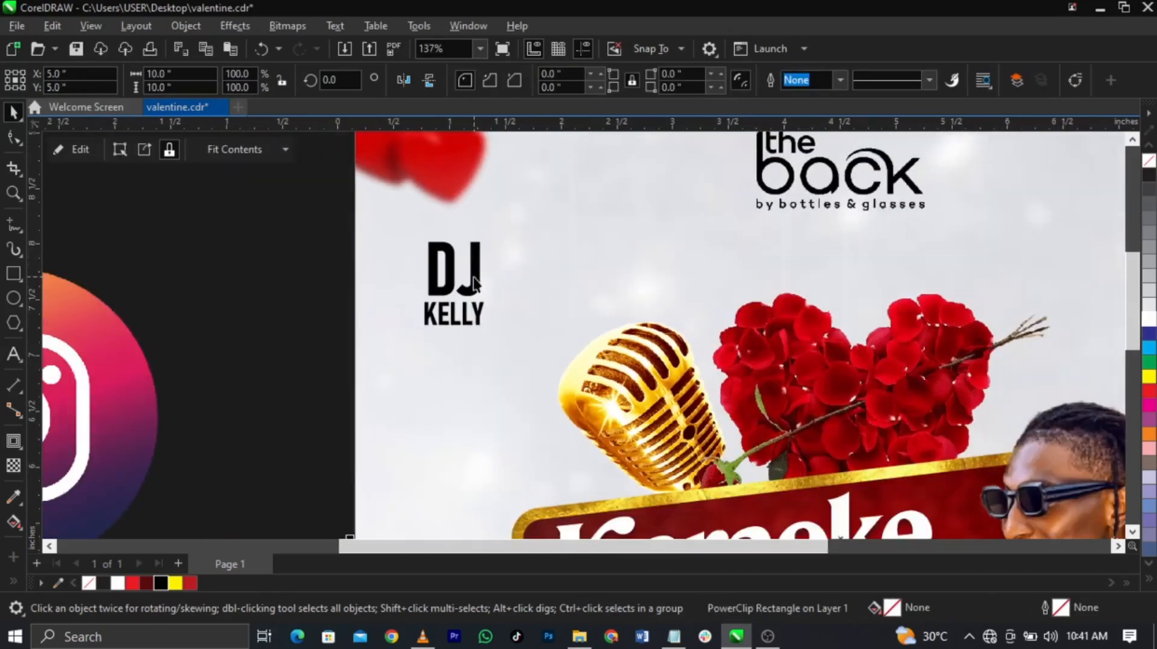
left_click(370, 293)
scroll(370, 294, "down", 2)
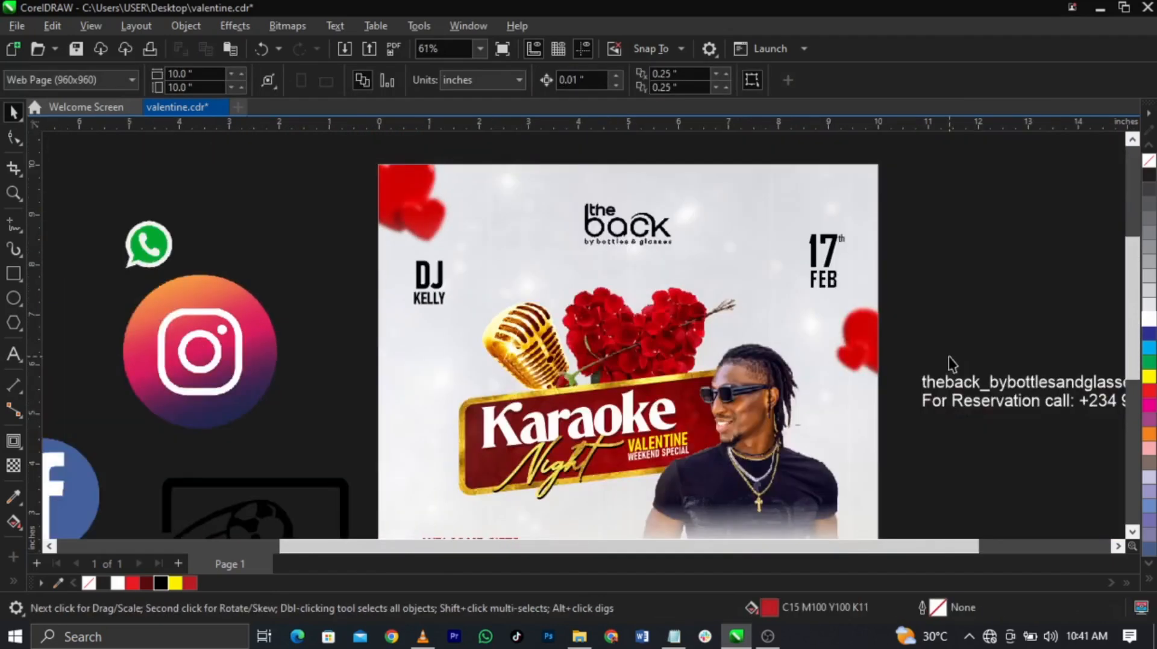
Step: Place a copy of the WINE BAR list under DJ KELLY and retype it as eat, drink, party
scroll(653, 265, "down", 2)
left_click_drag(638, 467, 613, 368)
double_click(591, 314)
key("ctrl+a")
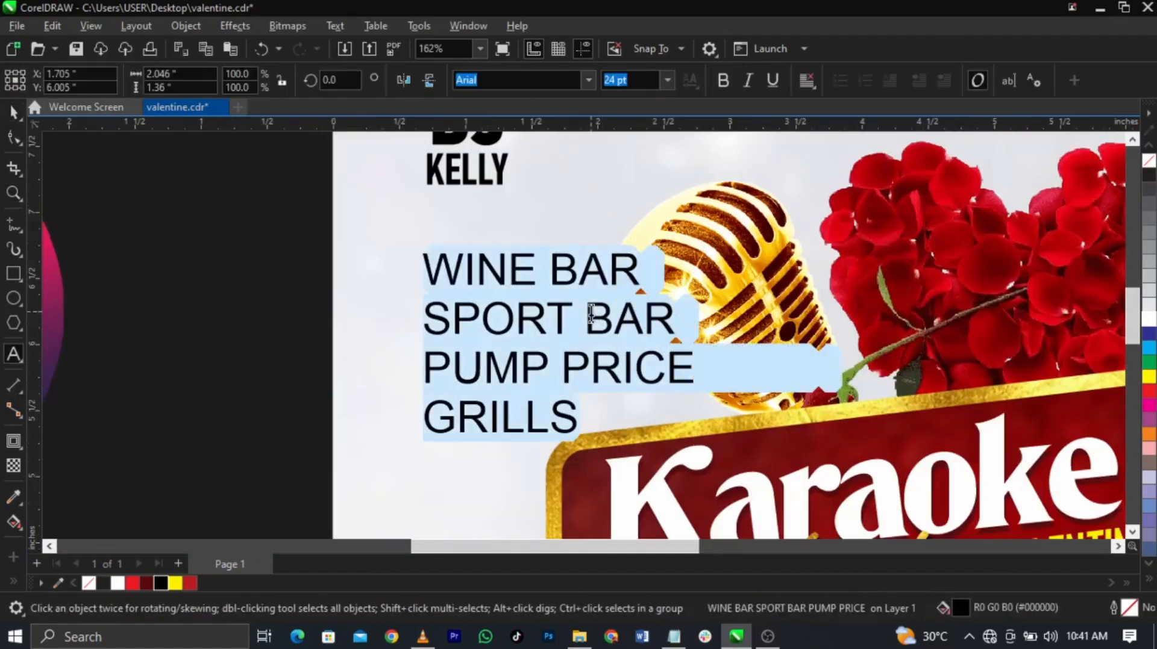
type("eat")
key("Return")
type("drink")
key("Return")
type("party")
Step: Make the new list uppercase EAT DRINK PARTY in Bahnschrift
key("ctrl+a")
key("shift+F3")
key("Down")
key("Down")
key("Return")
key("ctrl+space")
left_click(583, 83)
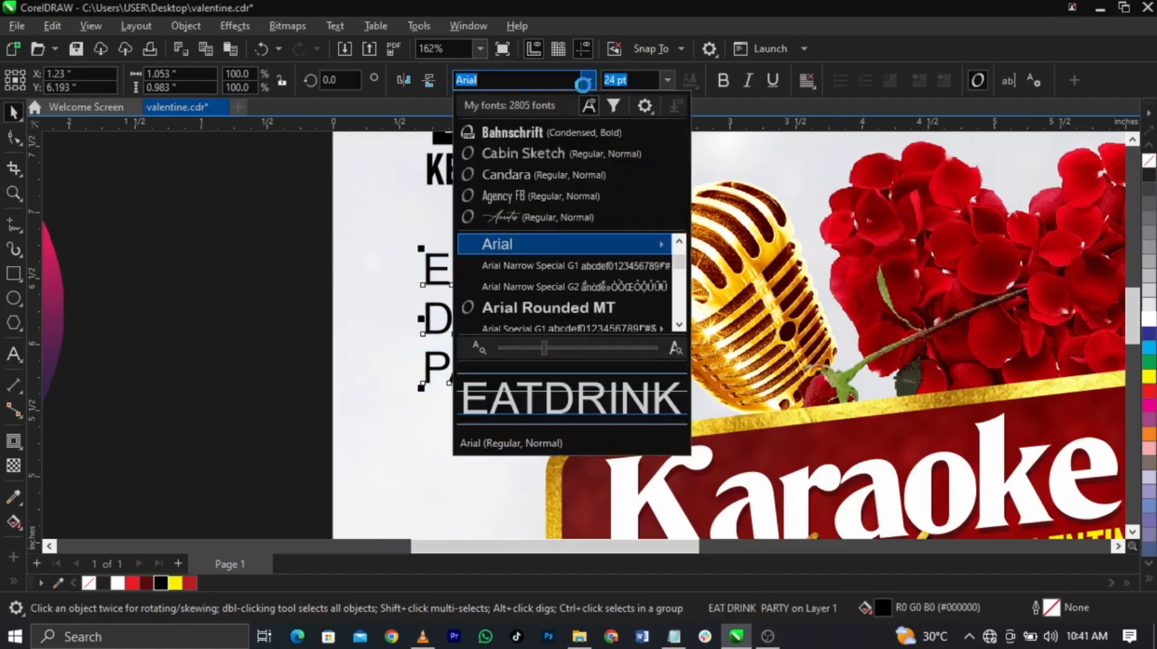
left_click(572, 134)
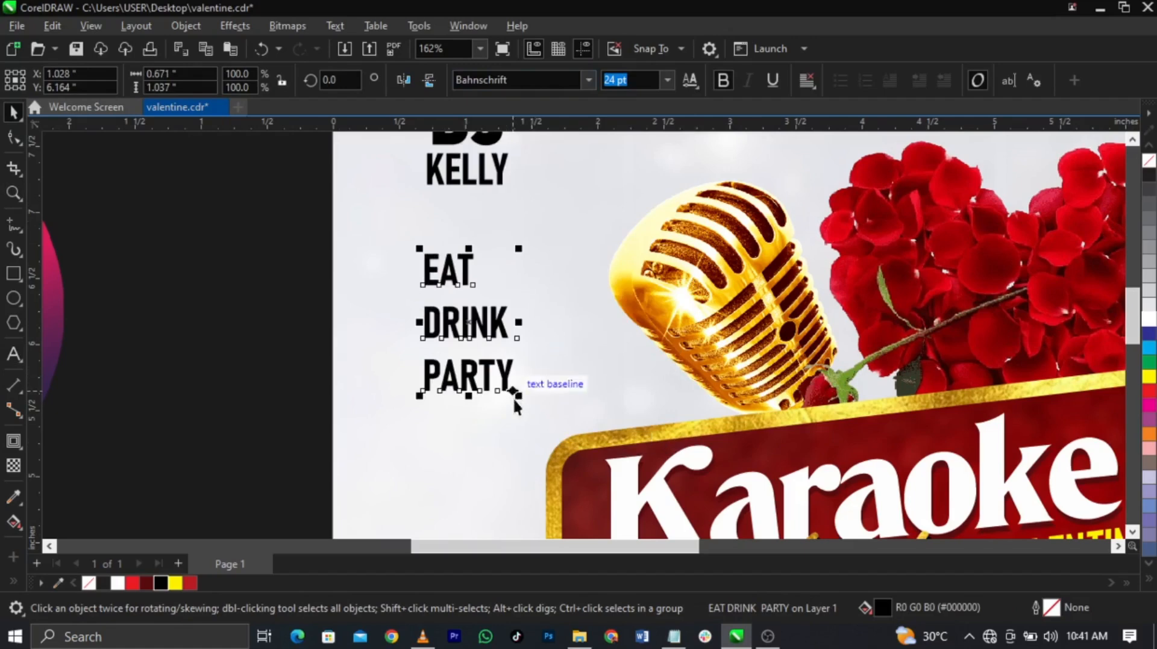
Step: Shrink EAT DRINK PARTY to about 20 pt and left-align it with KELLY
left_click_drag(517, 393, 502, 371)
left_click_drag(475, 308, 475, 297)
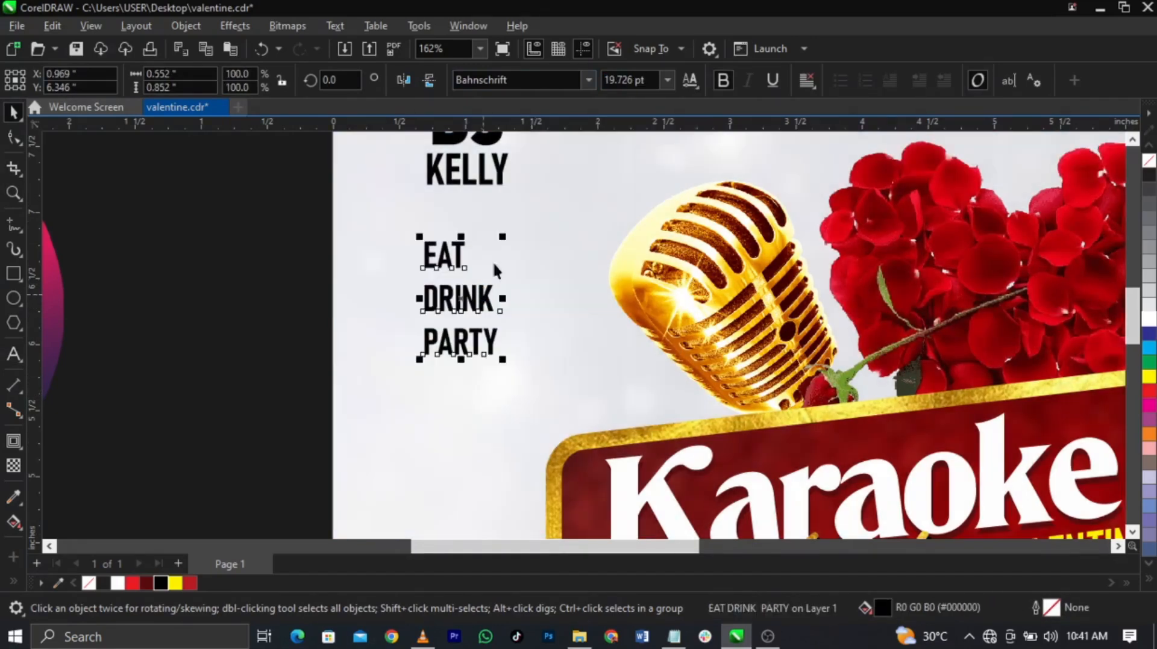
left_click(491, 181, "shift")
key("l")
scroll(486, 353, "down", 3)
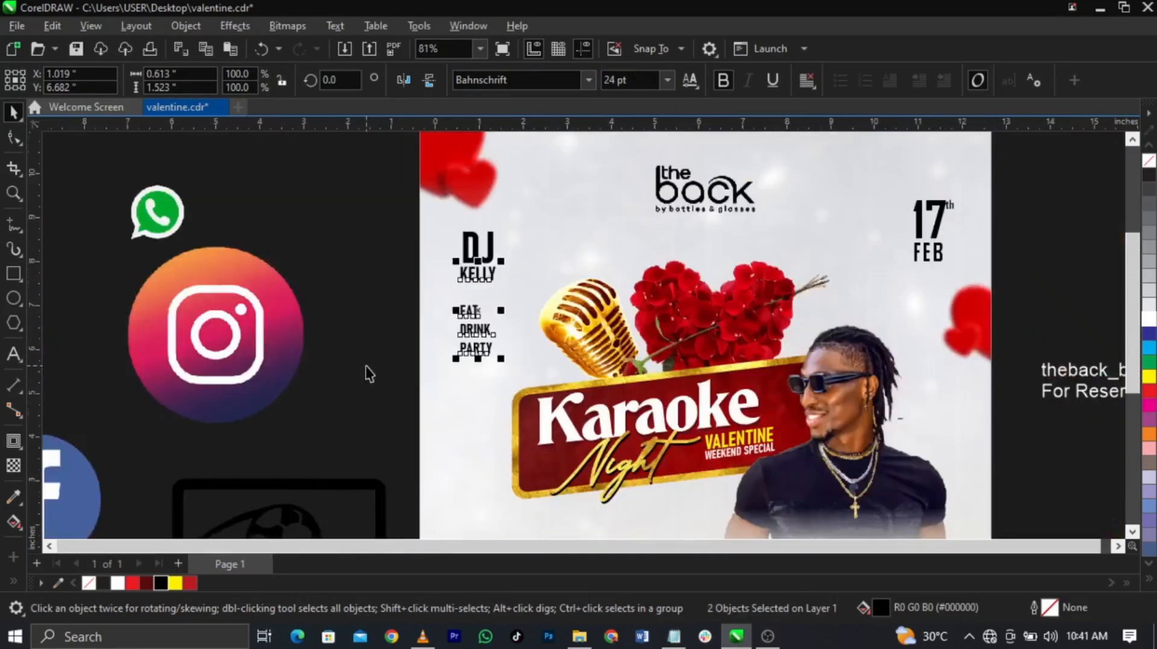
left_click(369, 375)
left_click_drag(509, 265, 511, 261)
Step: Group the DJ, KELLY and EAT DRINK PARTY texts into one object
left_click_drag(405, 251, 517, 325)
key("ctrl+g")
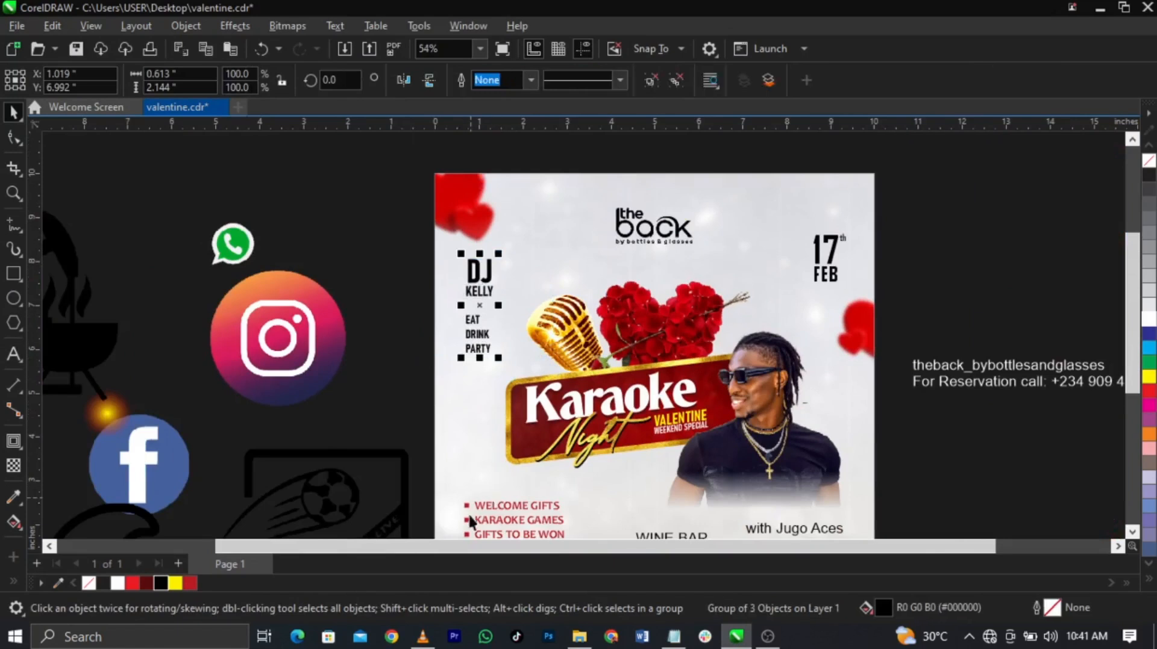
left_click(468, 510, "shift")
scroll(478, 447, "down", 1)
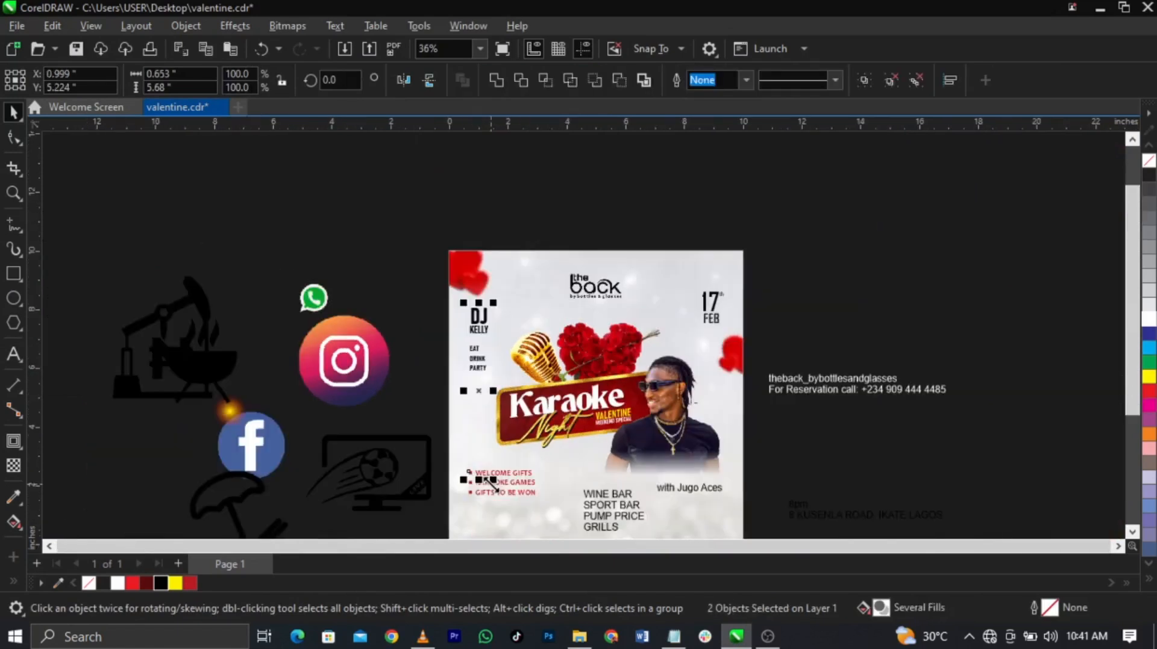
key("z")
left_click_drag(400, 248, 811, 506)
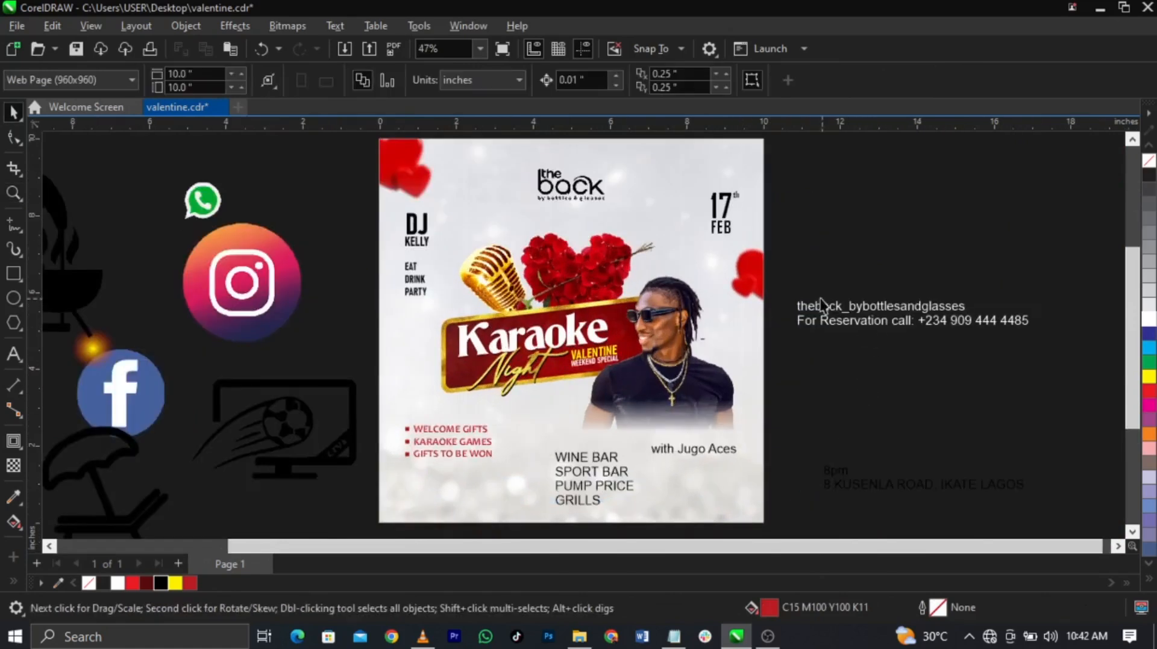
Step: Group the 17th FEB date texts and centre them vertically with DJ KELLY
left_click_drag(694, 196, 678, 178)
key("ctrl+g")
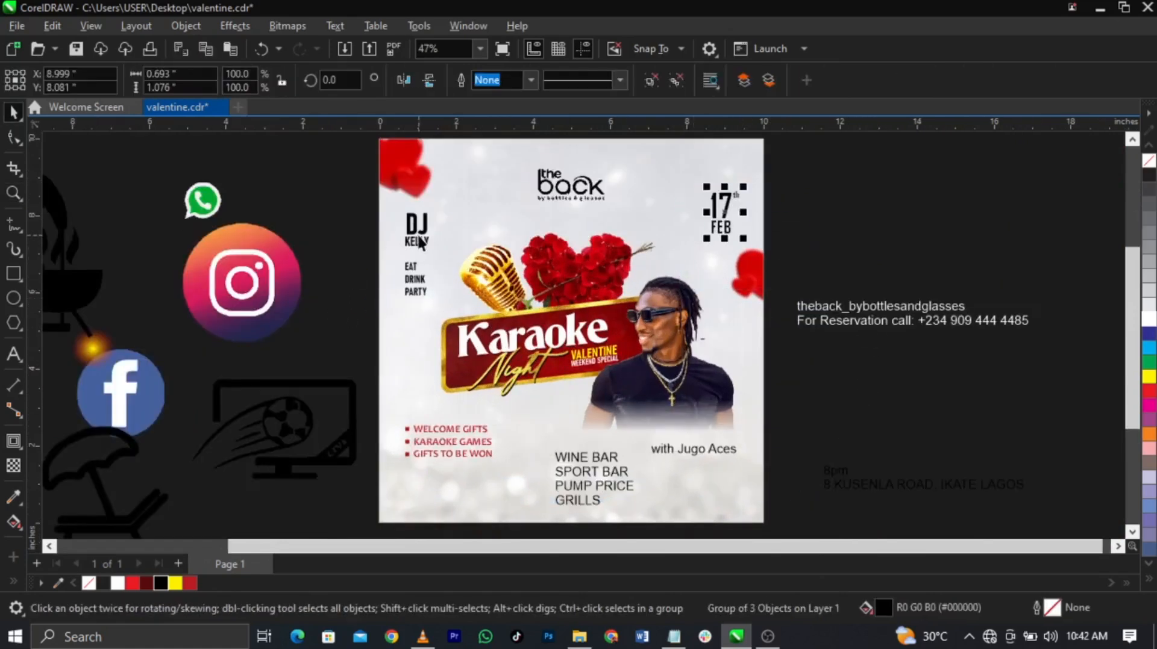
left_click(424, 231, "shift")
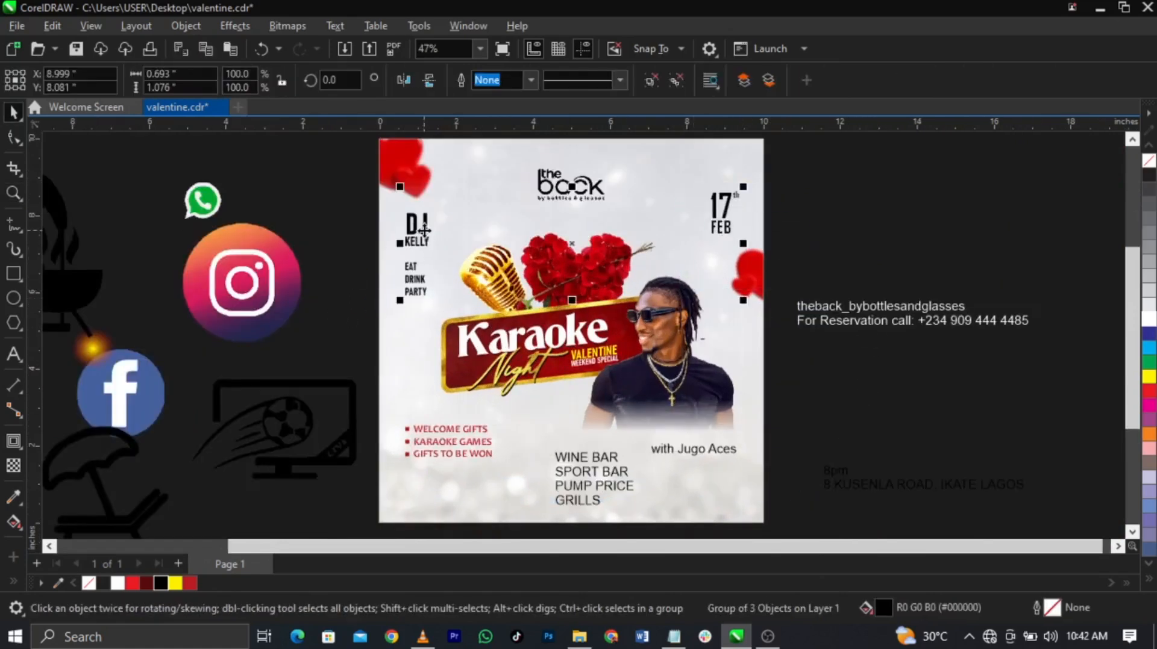
key("c")
Step: Add a horizontal and a vertical guideline across the page
left_click(826, 241)
left_click_drag(606, 131, 620, 213)
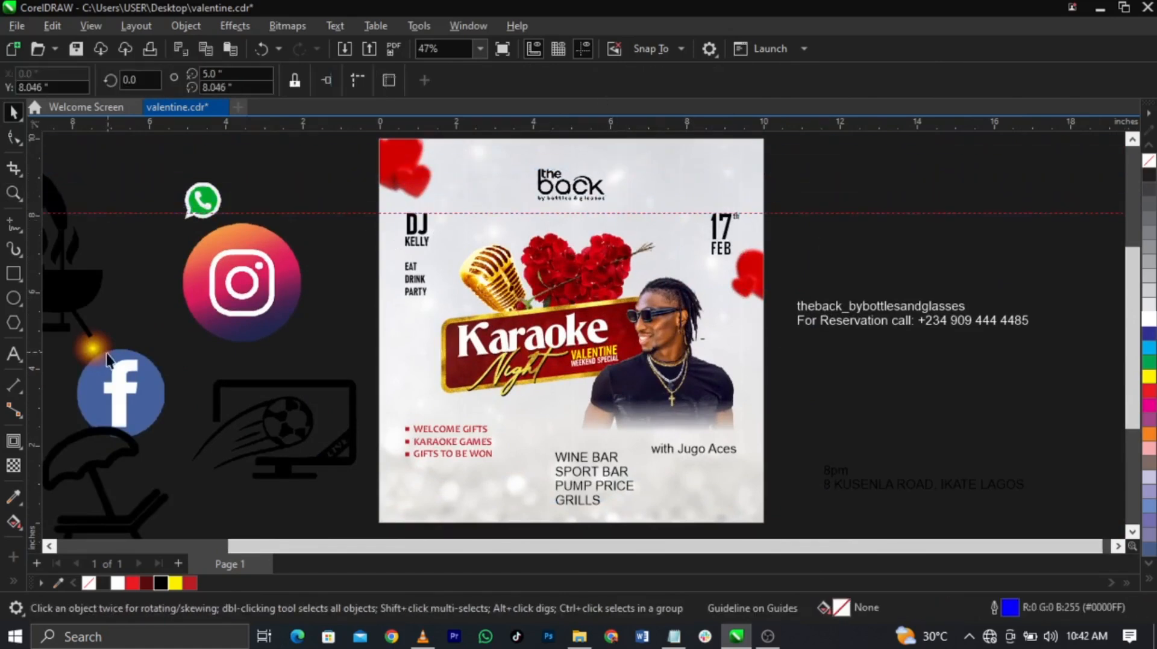
left_click_drag(38, 375, 405, 438)
left_click(897, 262)
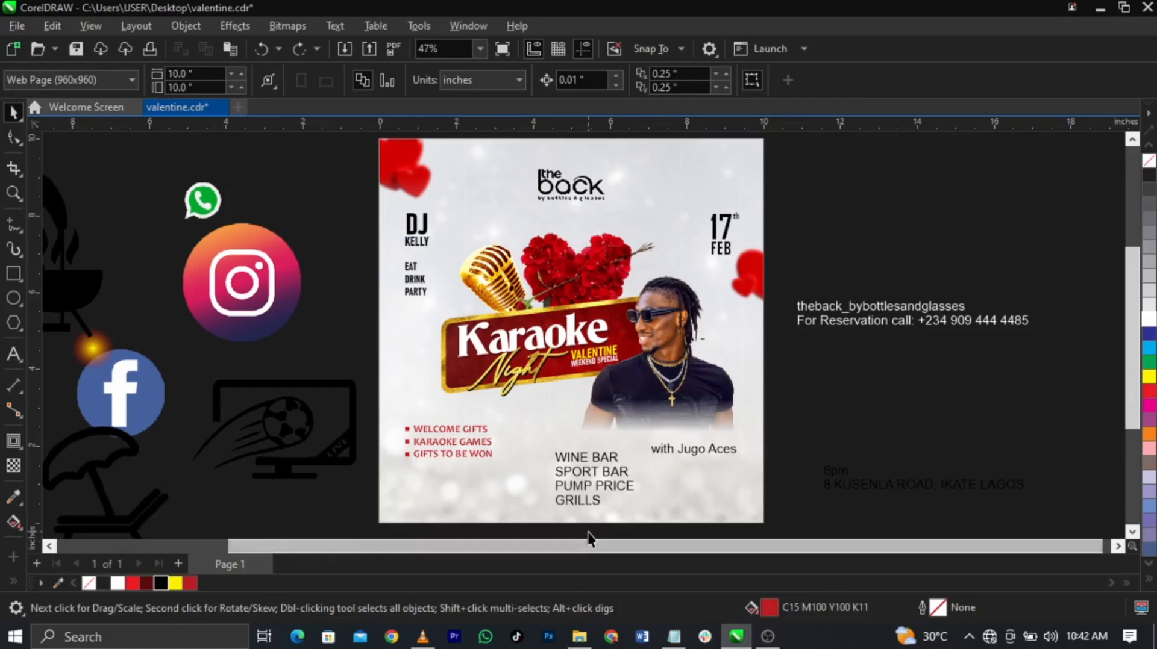
Step: Join SPORT BAR and PUMP PRICE onto the WINE BAR line
scroll(587, 532, "up", 2)
left_click(628, 458)
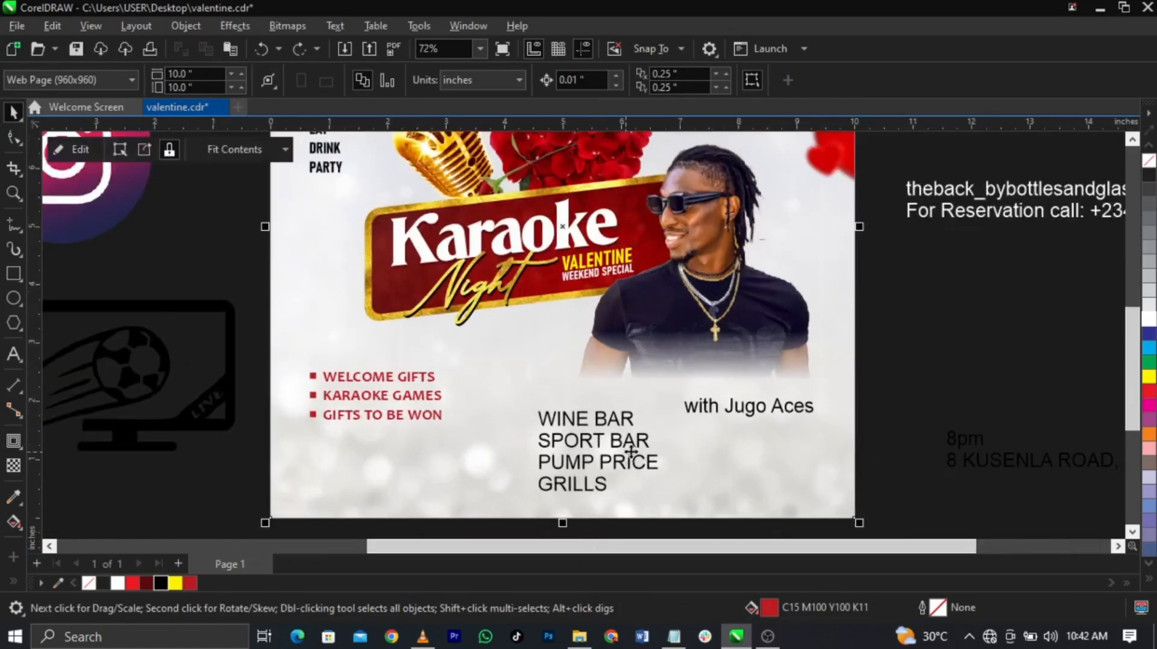
double_click(630, 425)
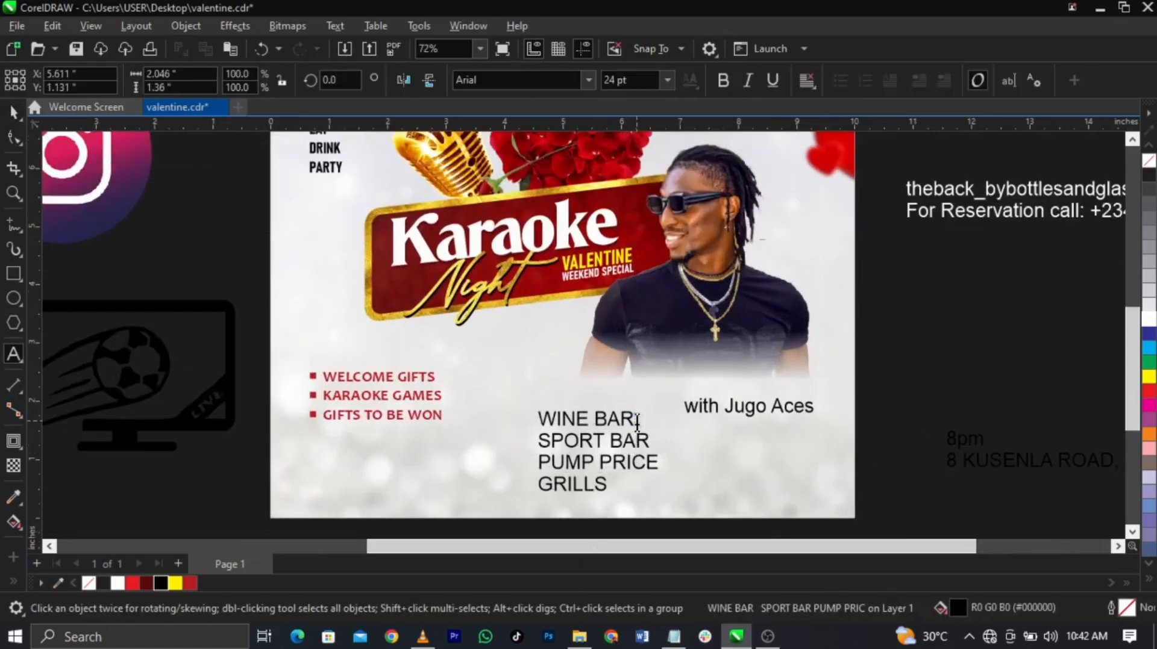
key("Delete")
left_click(768, 423)
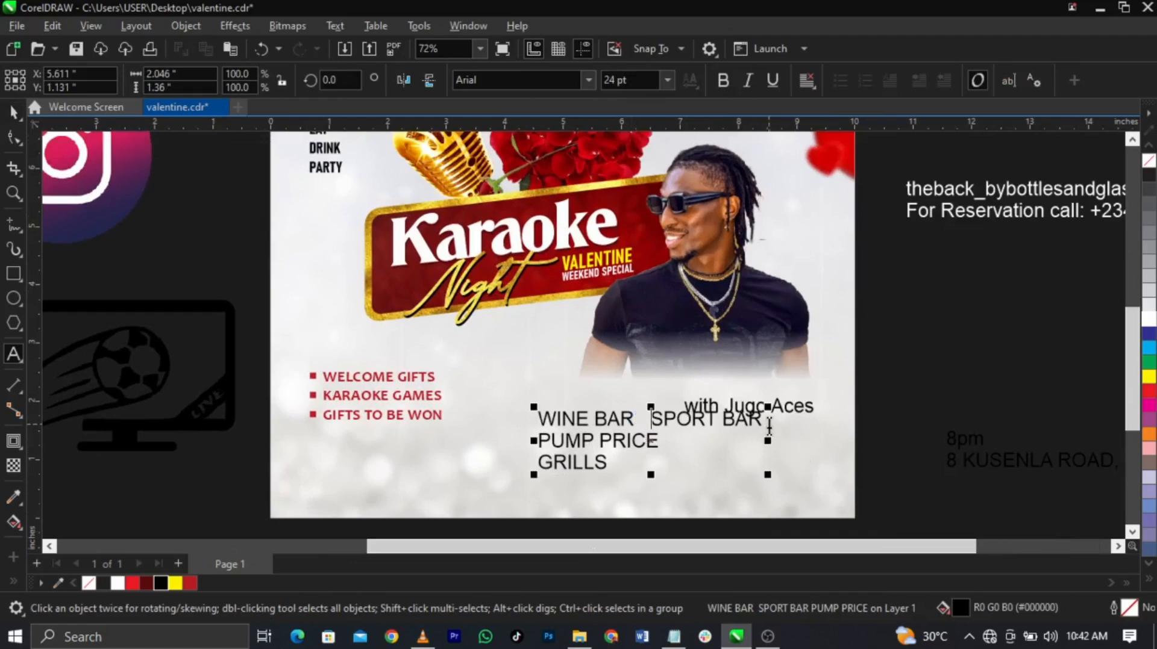
key("Delete")
Step: Join GRILLS onto the line and move the single-line list to the flyer's bottom
left_click_drag(769, 428, 666, 470)
left_click(782, 467)
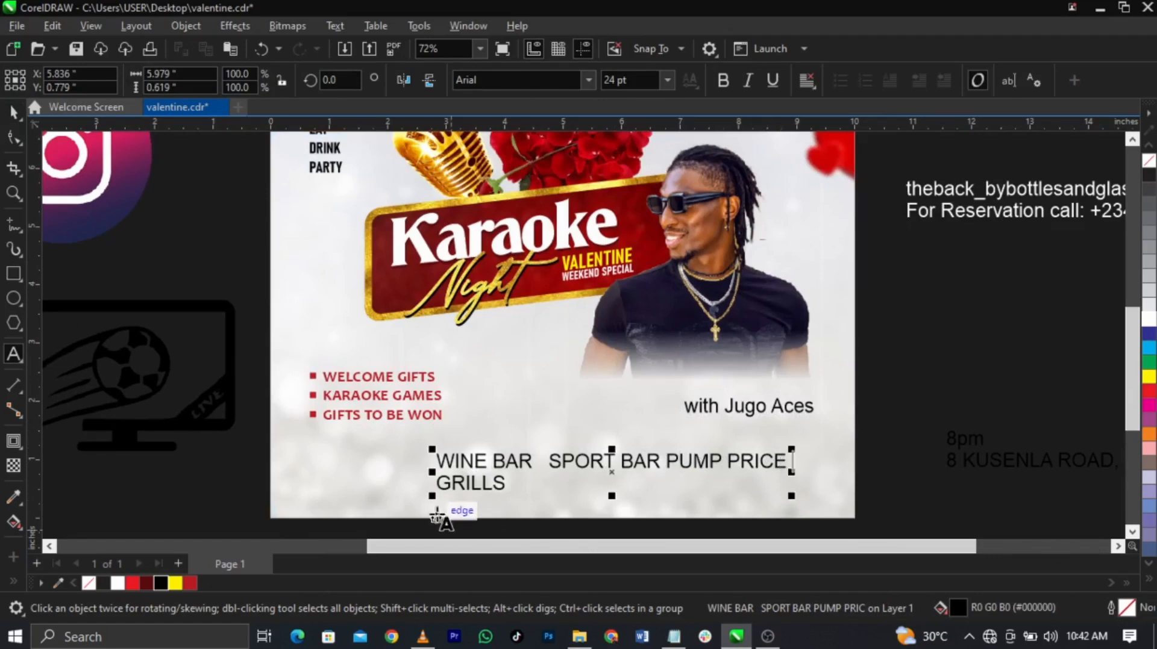
key("BackSpace")
key("Escape")
left_click_drag(586, 483, 579, 483)
left_click_drag(788, 407, 767, 402)
scroll(767, 407, "up", 5)
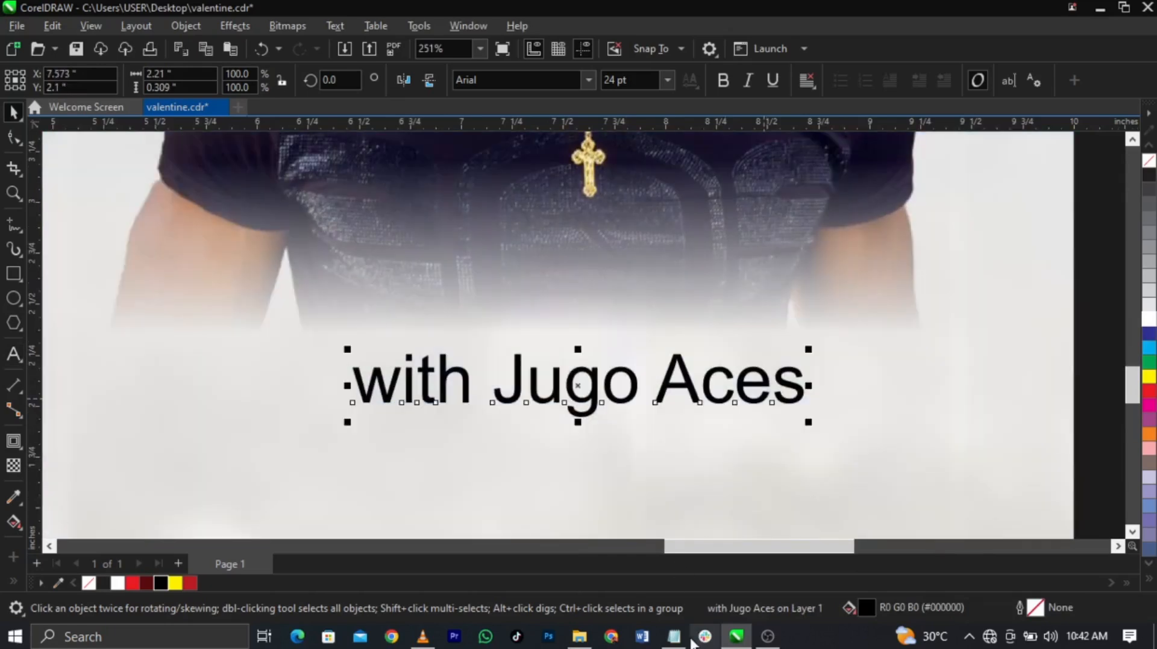
left_click(687, 640)
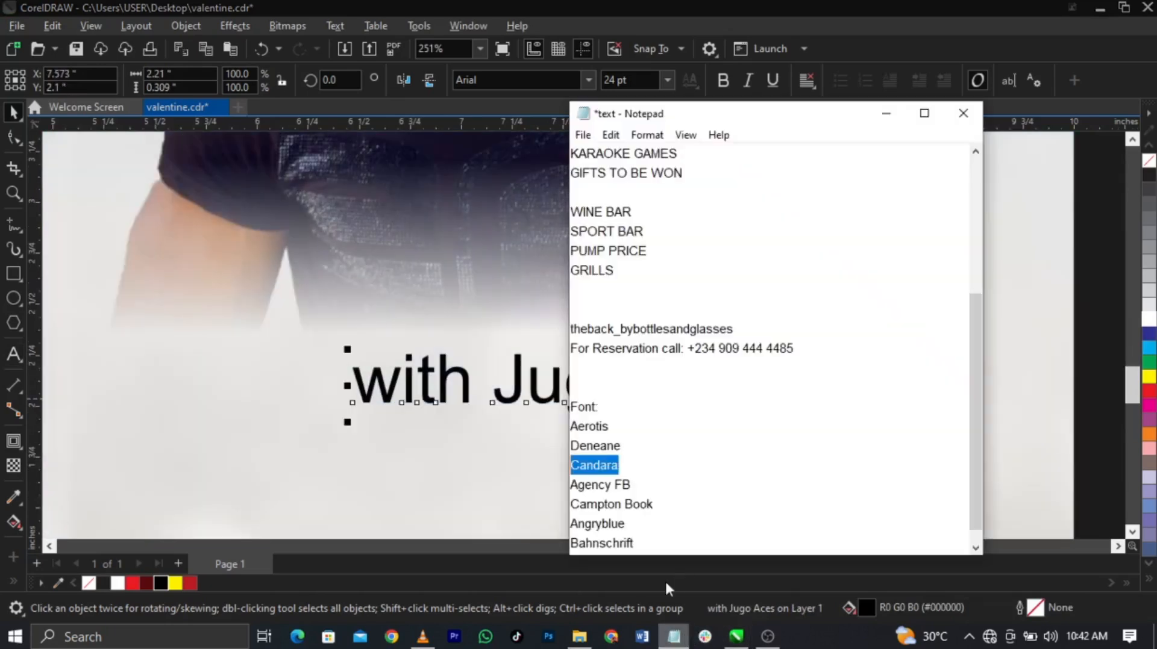
scroll(654, 452, "down", 1)
left_click(620, 541)
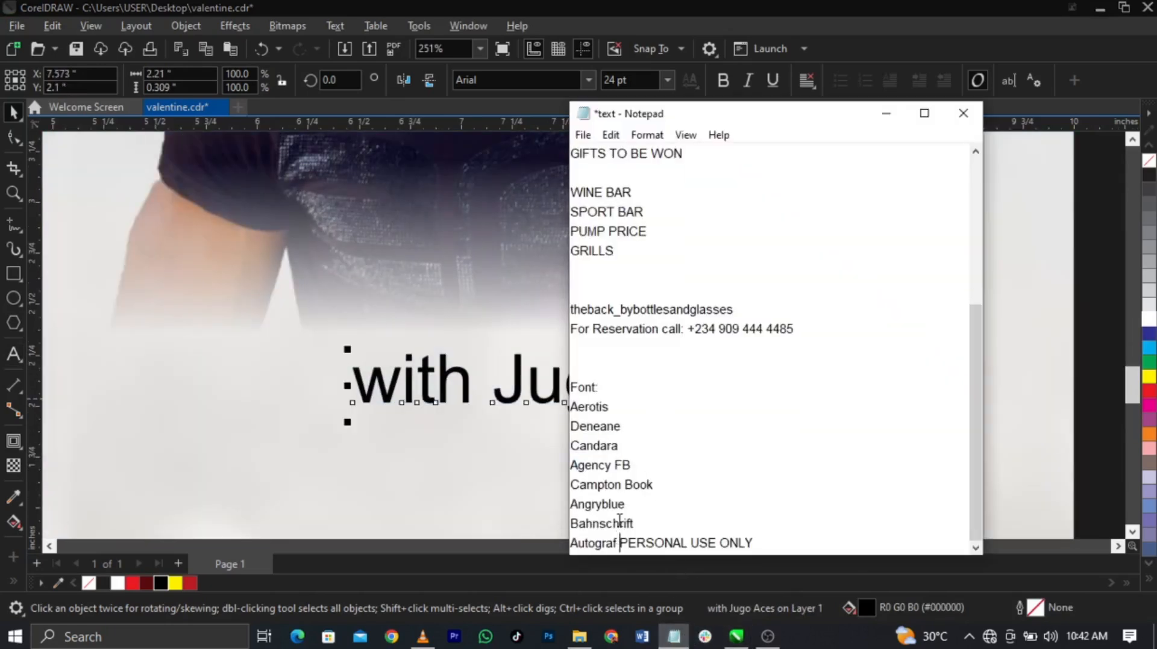
left_click(463, 413)
left_click_drag(507, 402, 501, 399)
Step: Draw a circle over the middle of the name line and fill it white
left_click(13, 298)
left_click_drag(489, 278, 676, 465, "ctrl")
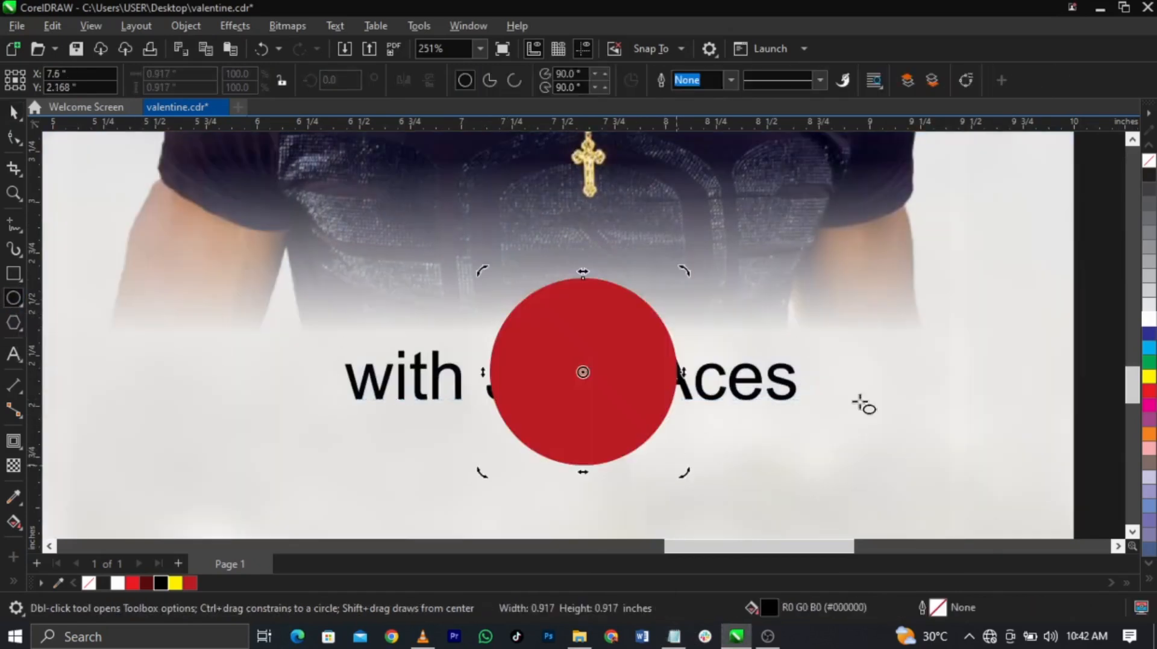
key("space")
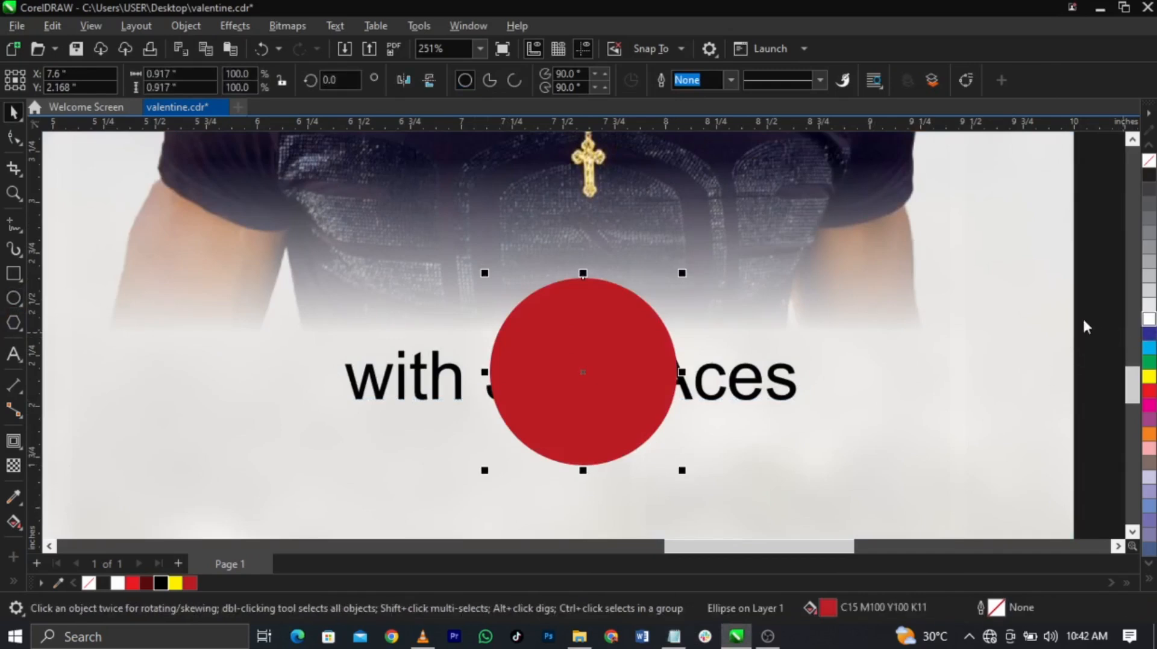
left_click(1149, 319)
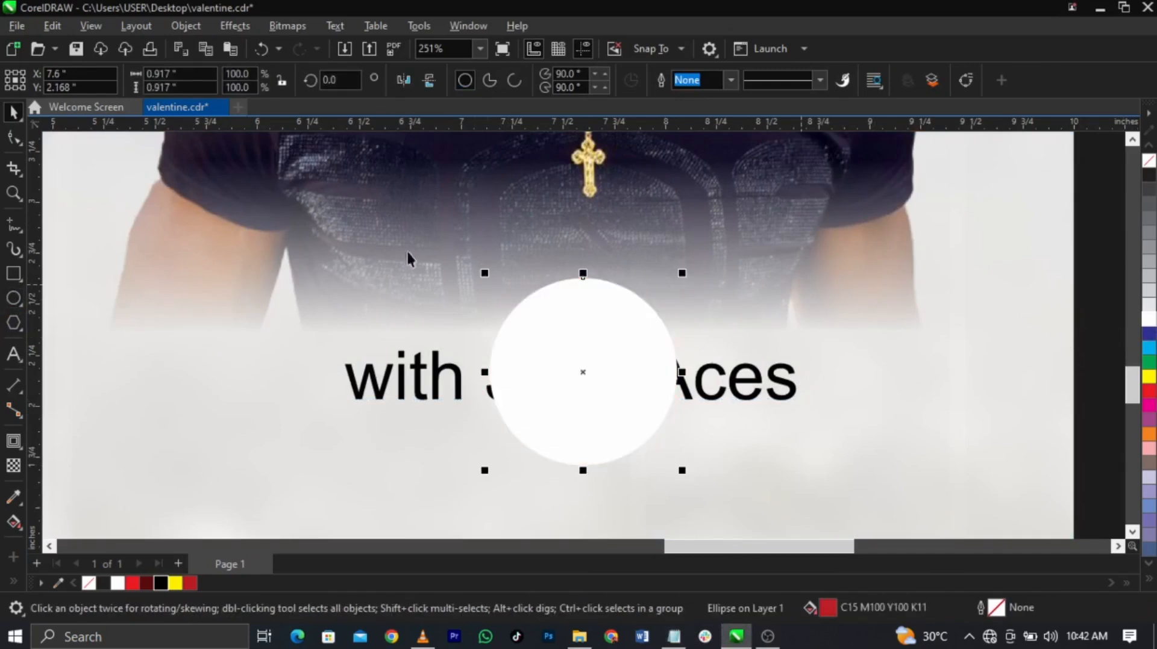
Step: Apply a Gaussian blur with a 23.2-pixel radius to the white circle
left_click(235, 25)
mouse_move(282, 127)
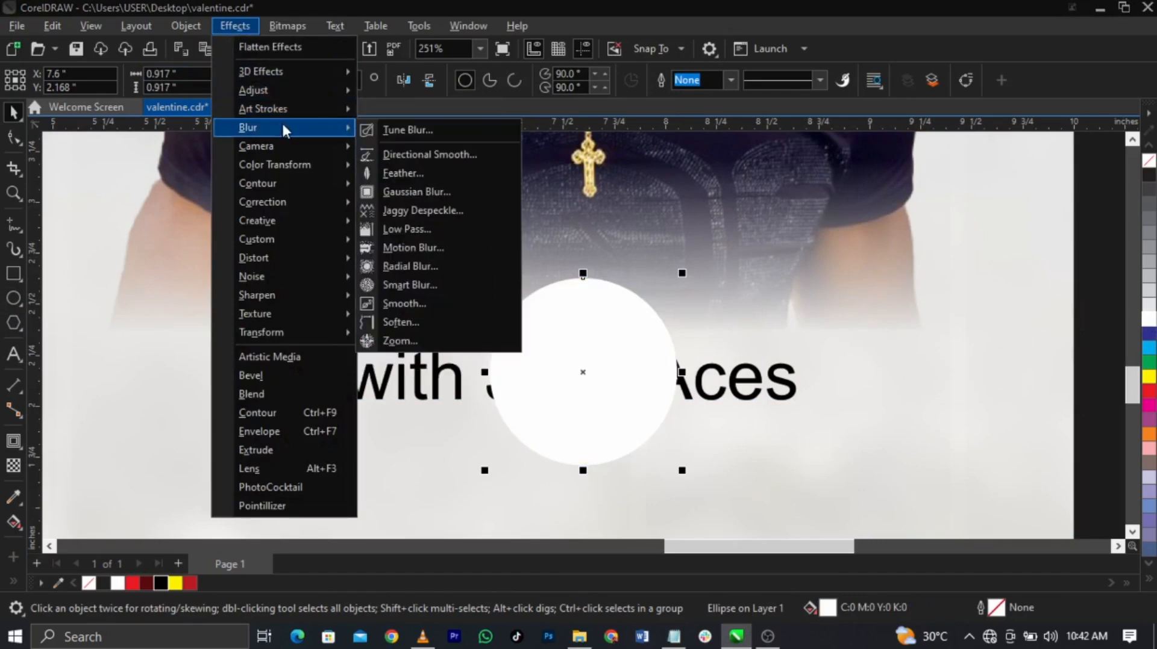
left_click(417, 192)
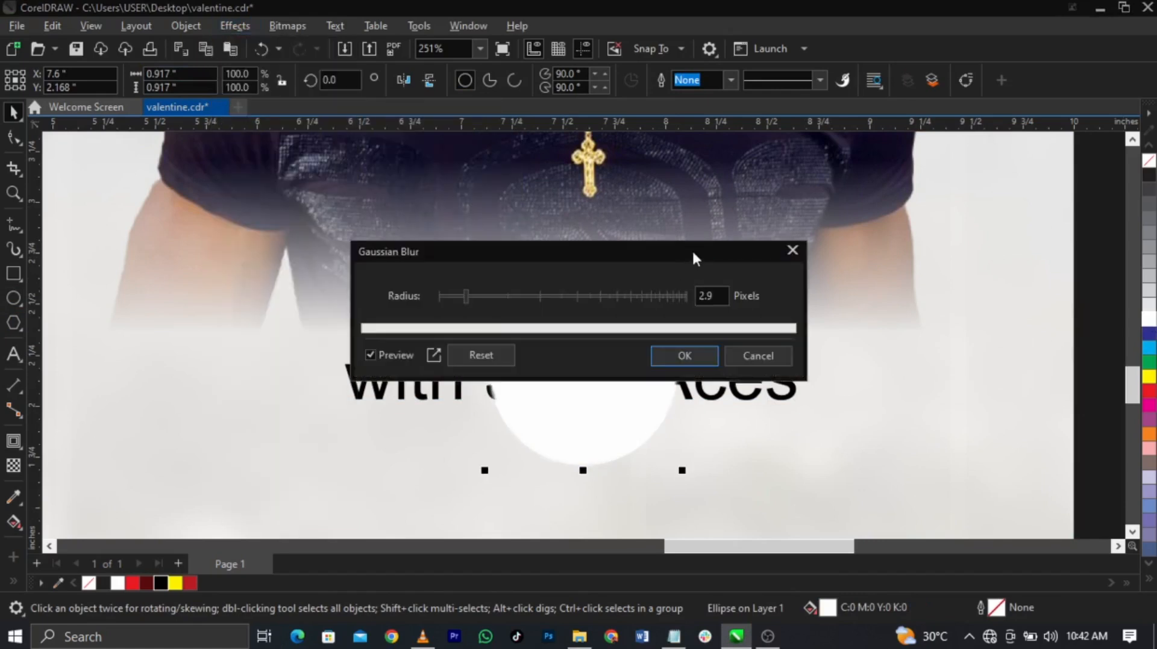
left_click_drag(692, 259, 790, 159)
left_click(644, 196)
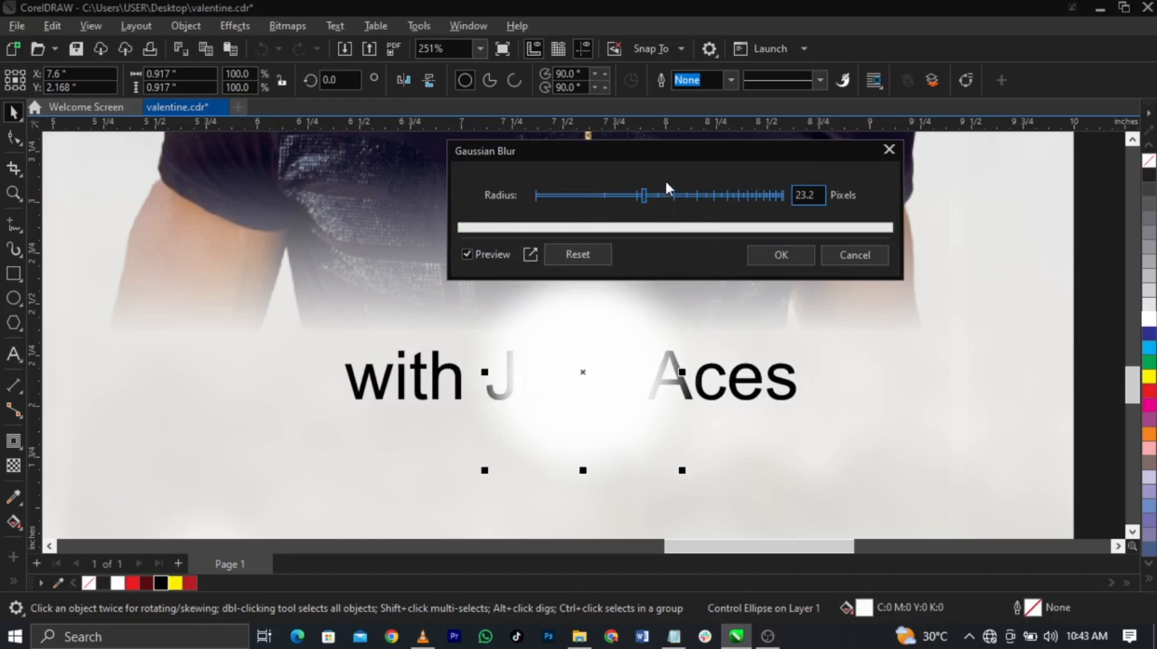
left_click(770, 252)
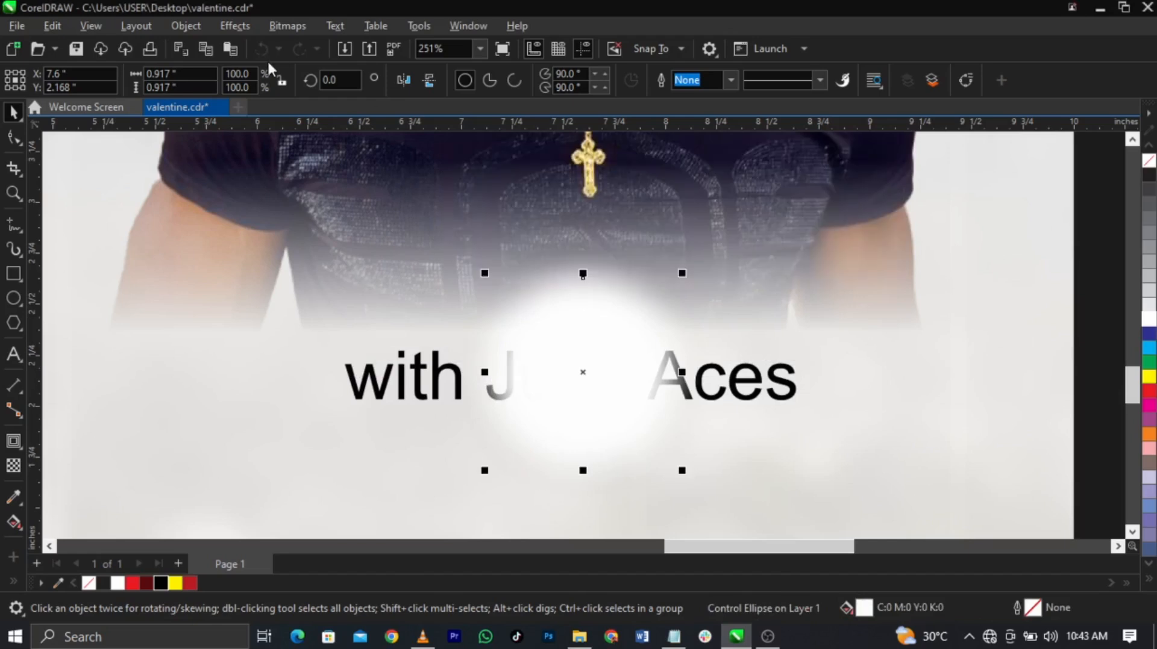
Step: Convert the blurred circle to a 300 dpi bitmap and stretch it into a wide, flat band
left_click(295, 31)
left_click(304, 44)
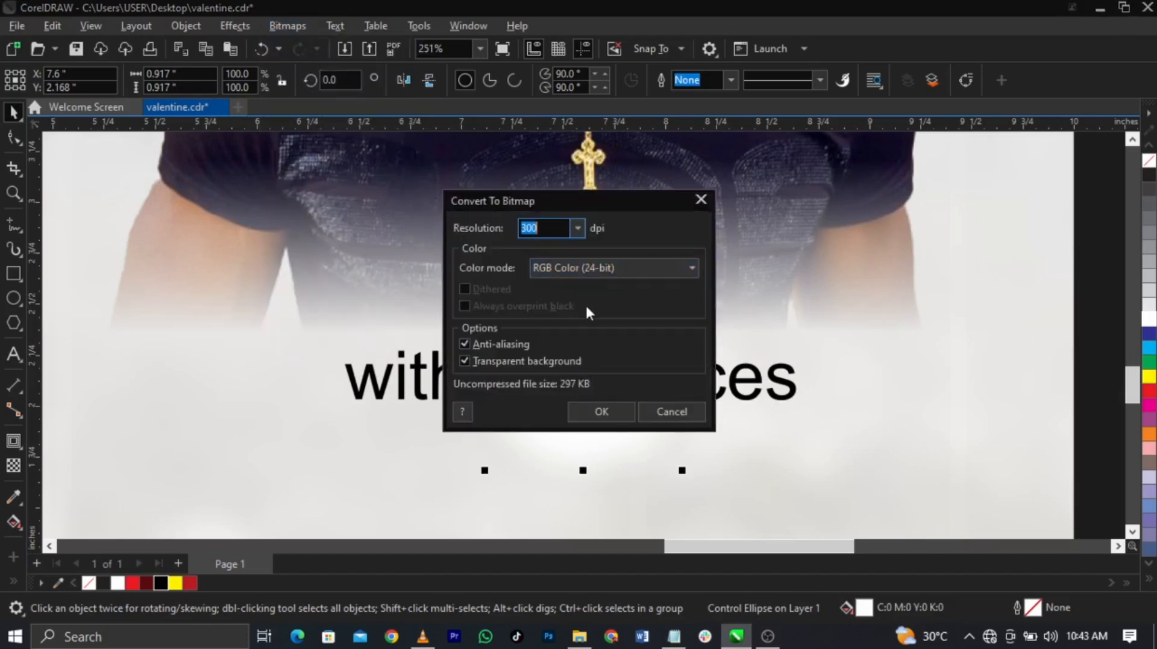
left_click(602, 412)
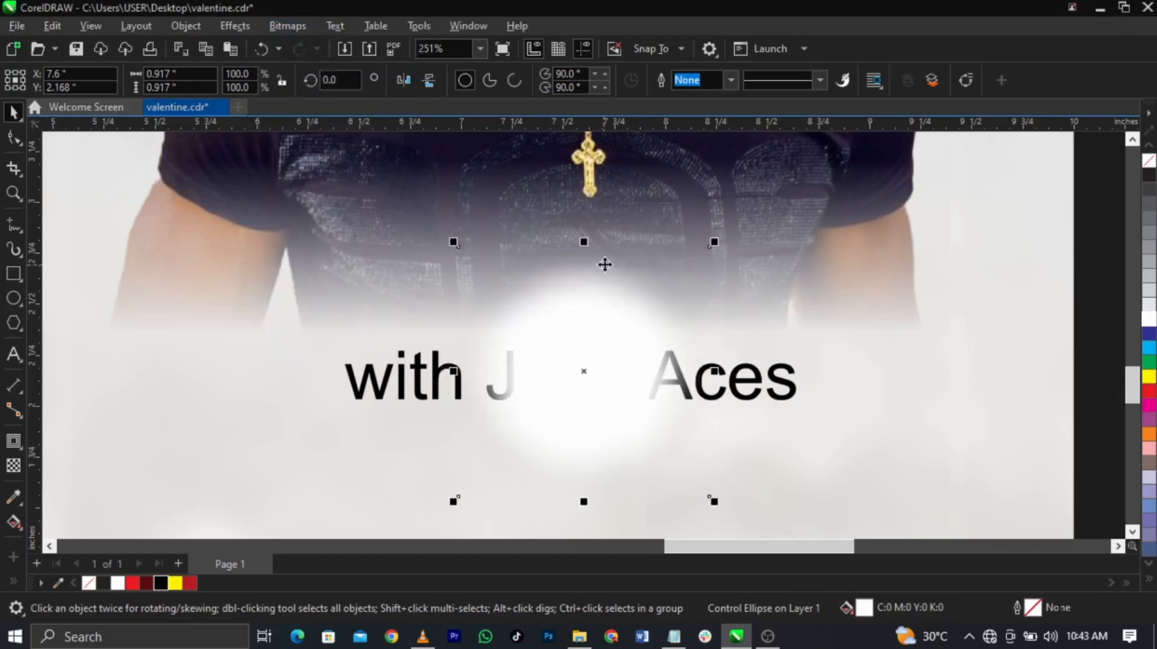
left_click_drag(589, 265, 596, 329)
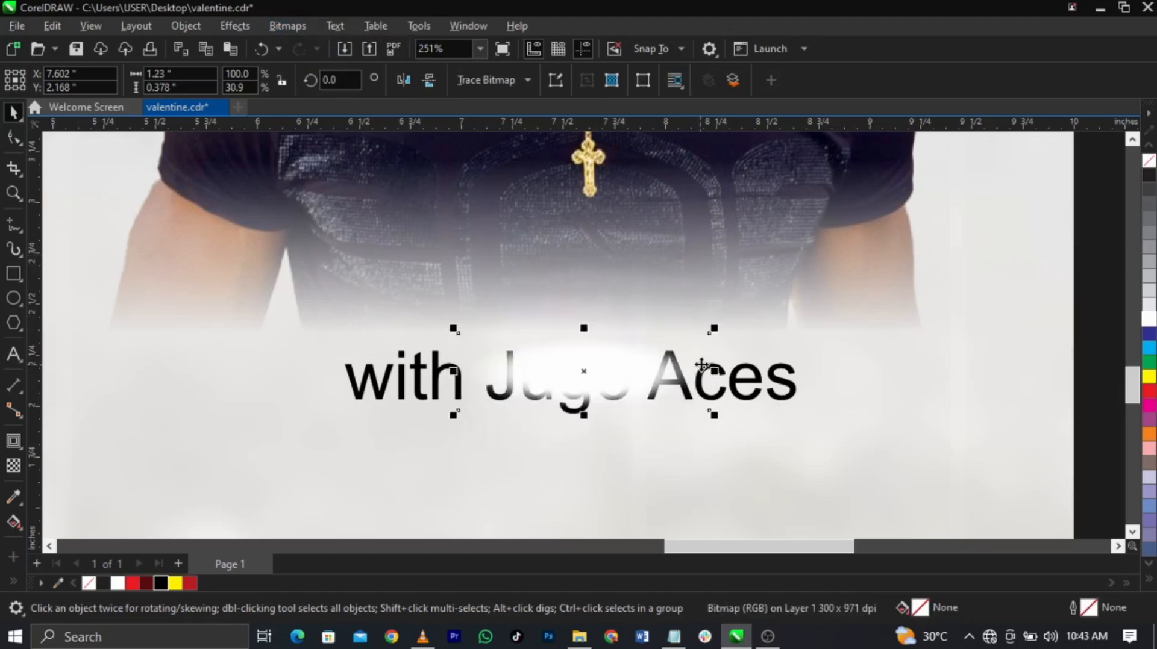
left_click_drag(712, 372, 902, 384)
left_click_drag(601, 411, 570, 418)
left_click_drag(894, 351, 982, 345)
left_click_drag(775, 343, 754, 345)
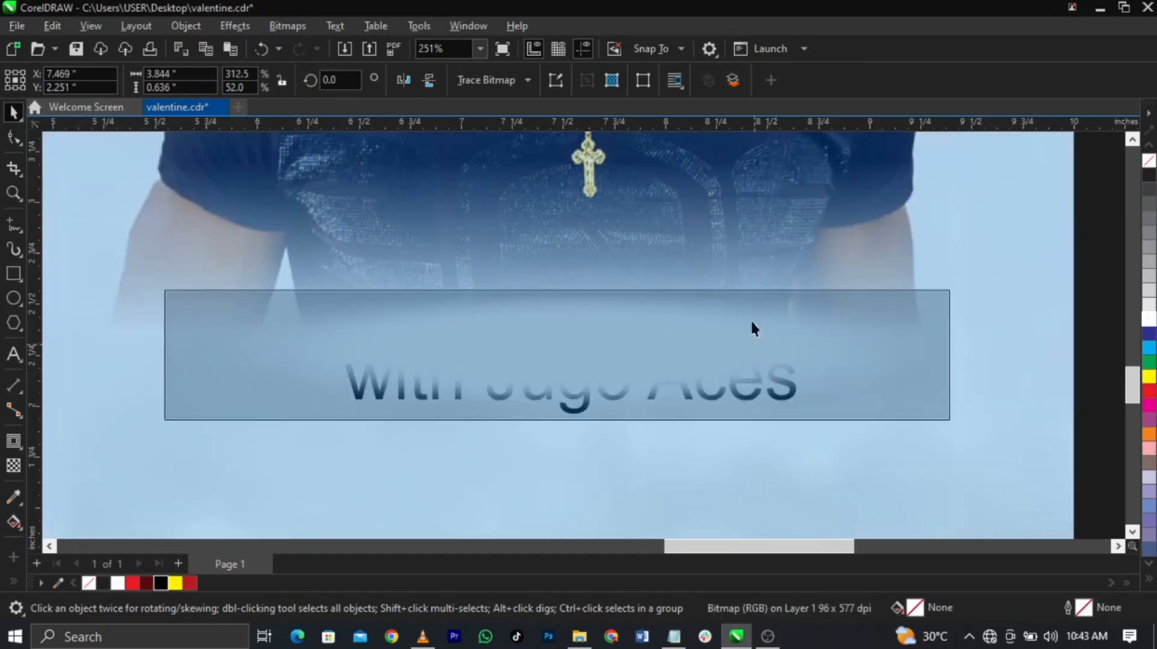
Step: Set the glow's transparency to 17 and reselect the name text beneath it
left_click(17, 467)
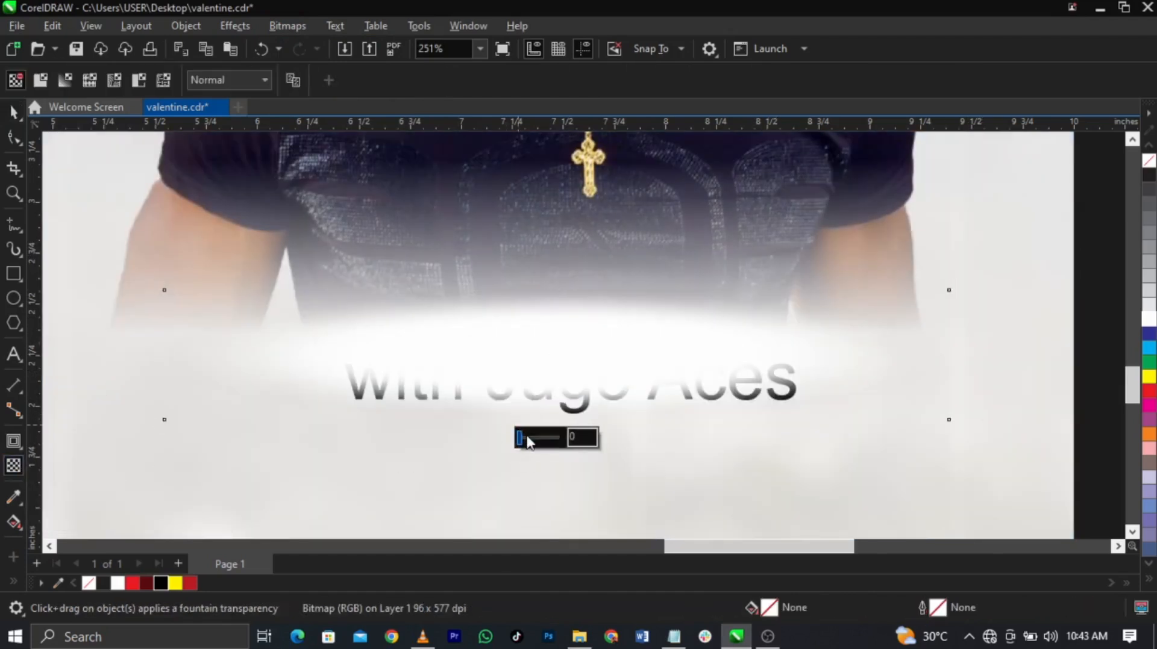
left_click(526, 438)
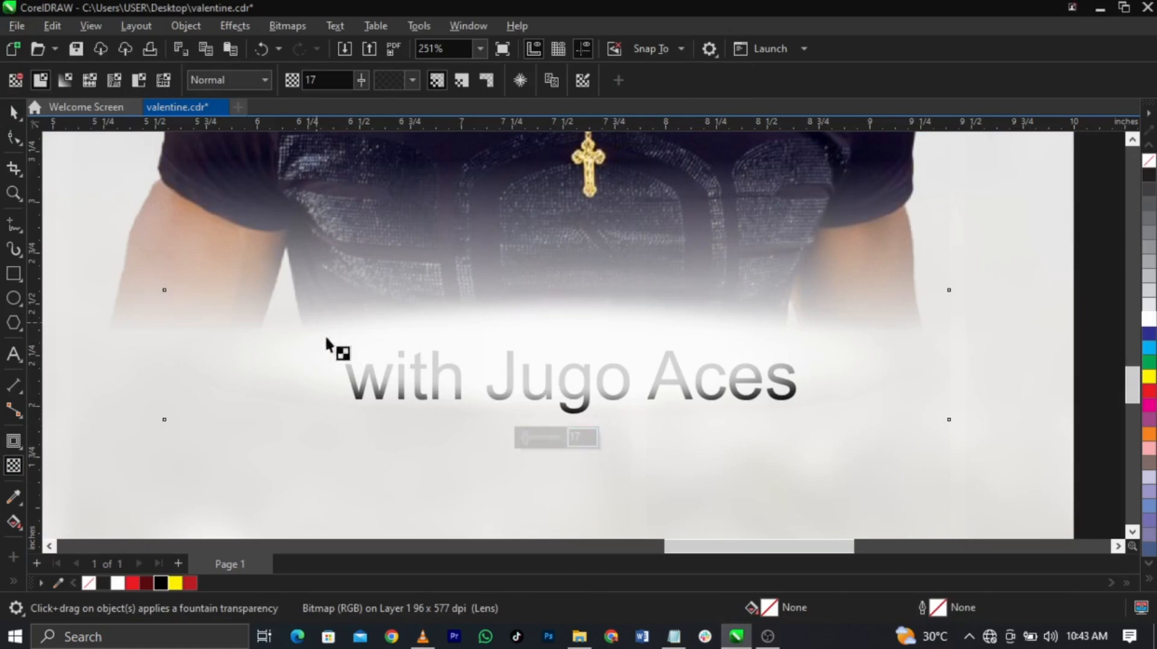
key("space")
left_click_drag(299, 317, 830, 466)
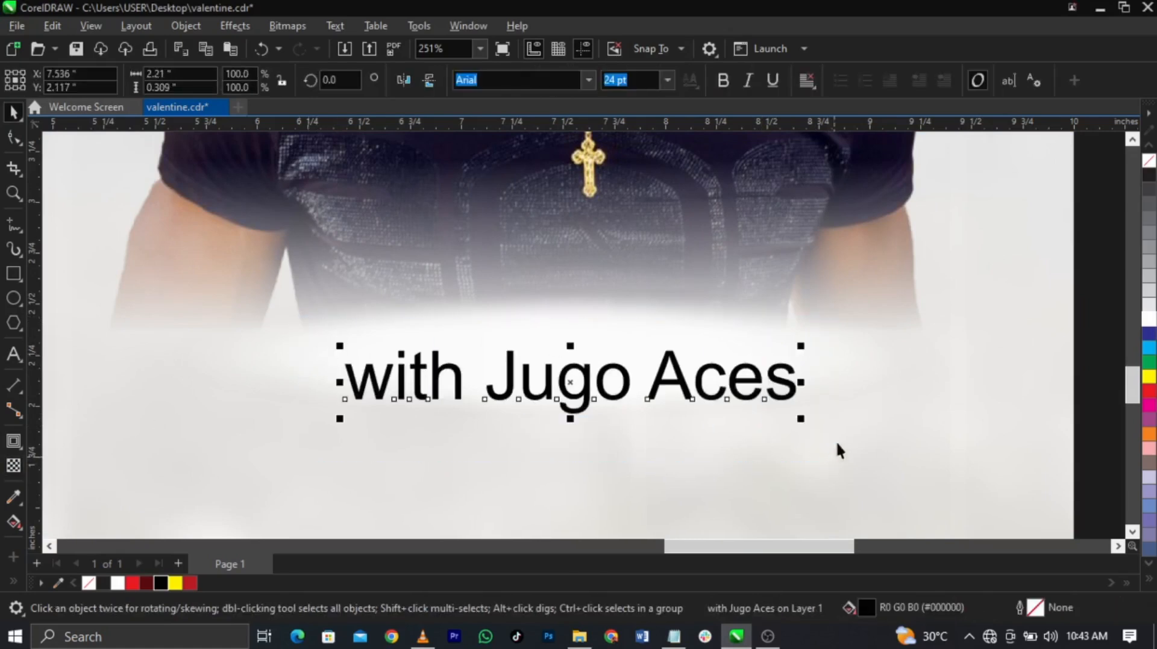
Step: Cut the word 'with' out of the name line into its own text object
double_click(489, 393)
left_click_drag(487, 390, 360, 379)
key("ctrl+c")
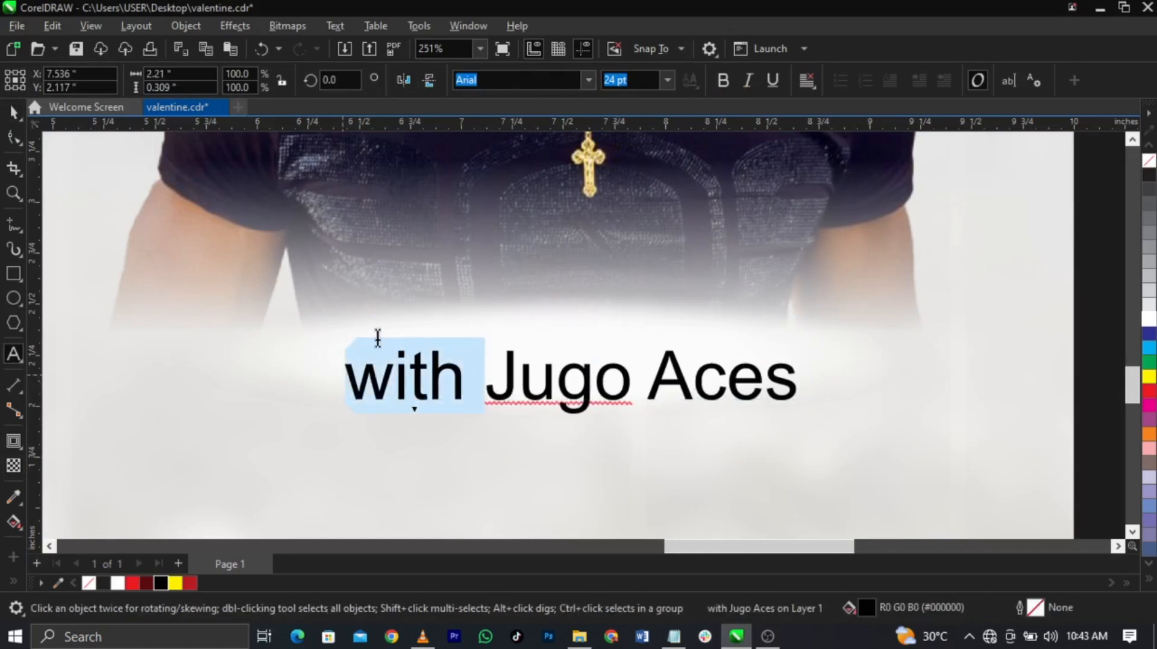
key("Delete")
key("ctrl+v")
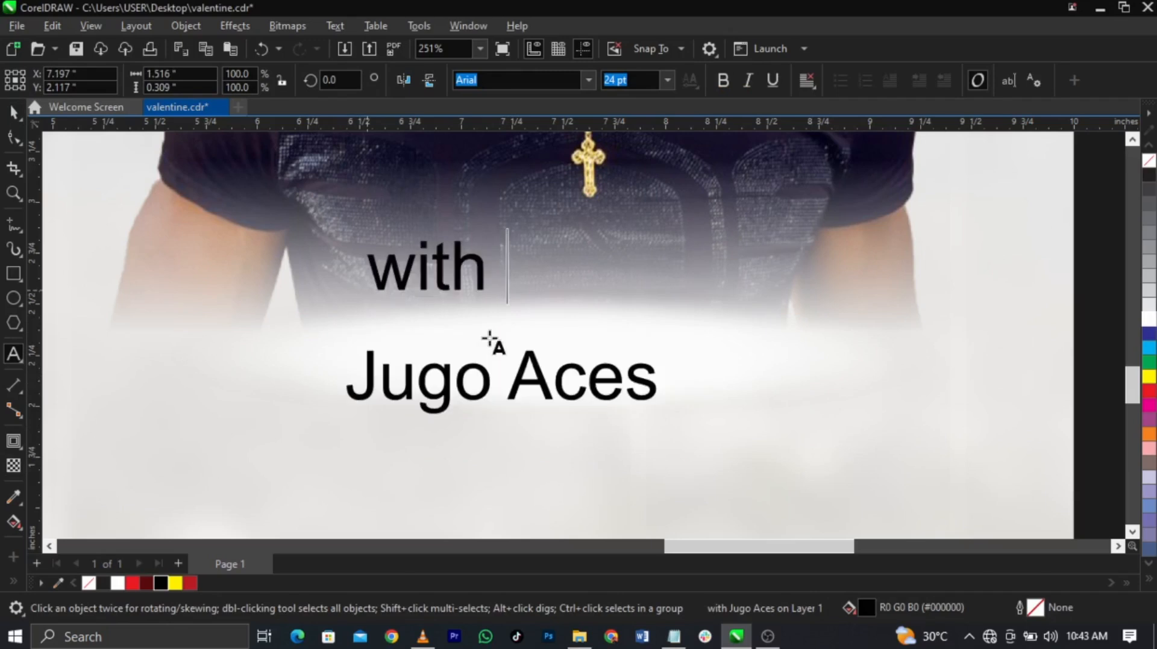
key("ctrl+space")
Step: Set 'with' in the Autograf font and place it left of the artist name
left_click(676, 630)
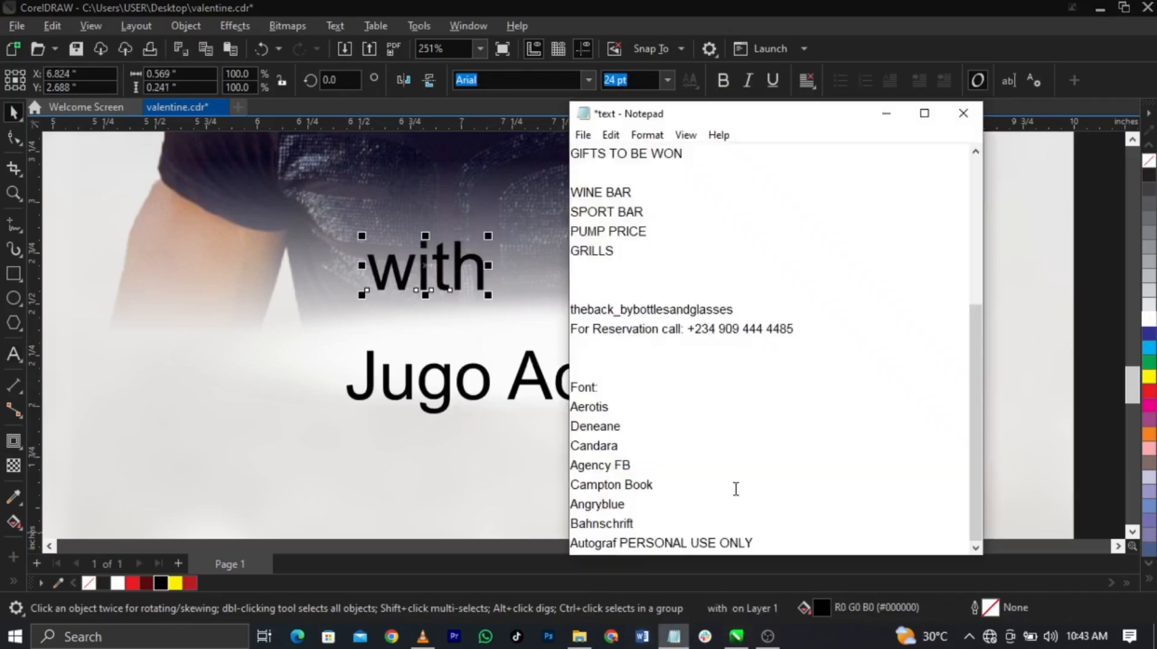
left_click_drag(761, 542, 557, 544)
key("ctrl+c")
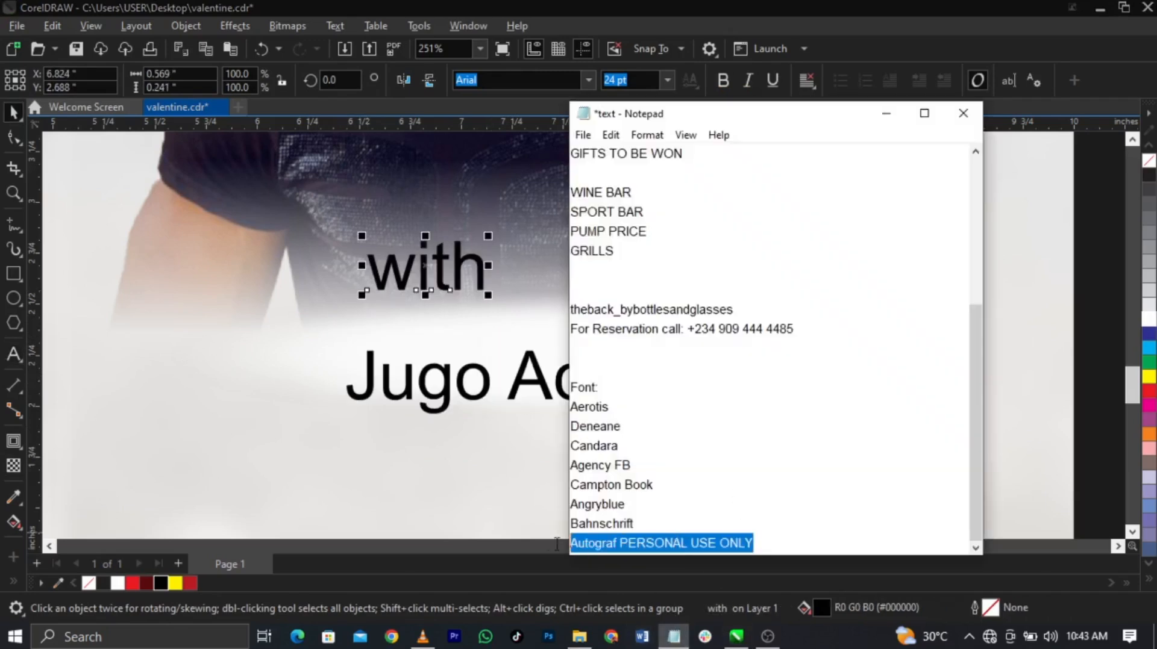
left_click(443, 258)
key("ctrl+v")
key("Return")
left_click_drag(450, 284, 295, 389)
left_click(486, 395, "shift")
left_click_drag(486, 394, 594, 367)
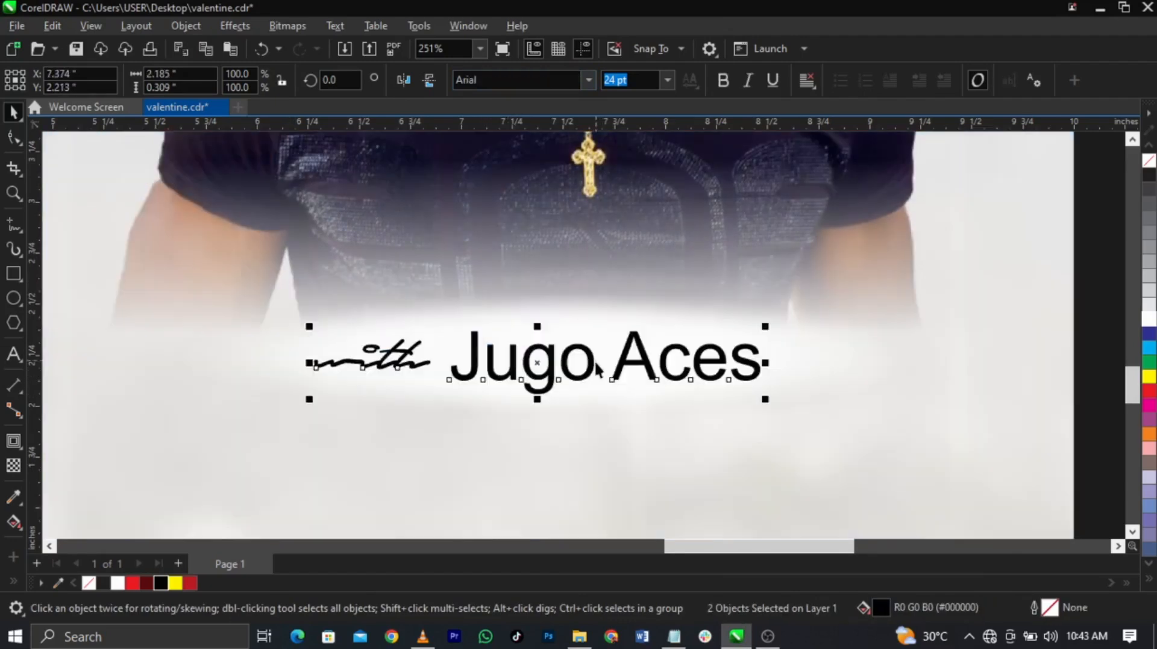
left_click(671, 409)
left_click(640, 366)
left_click(646, 367)
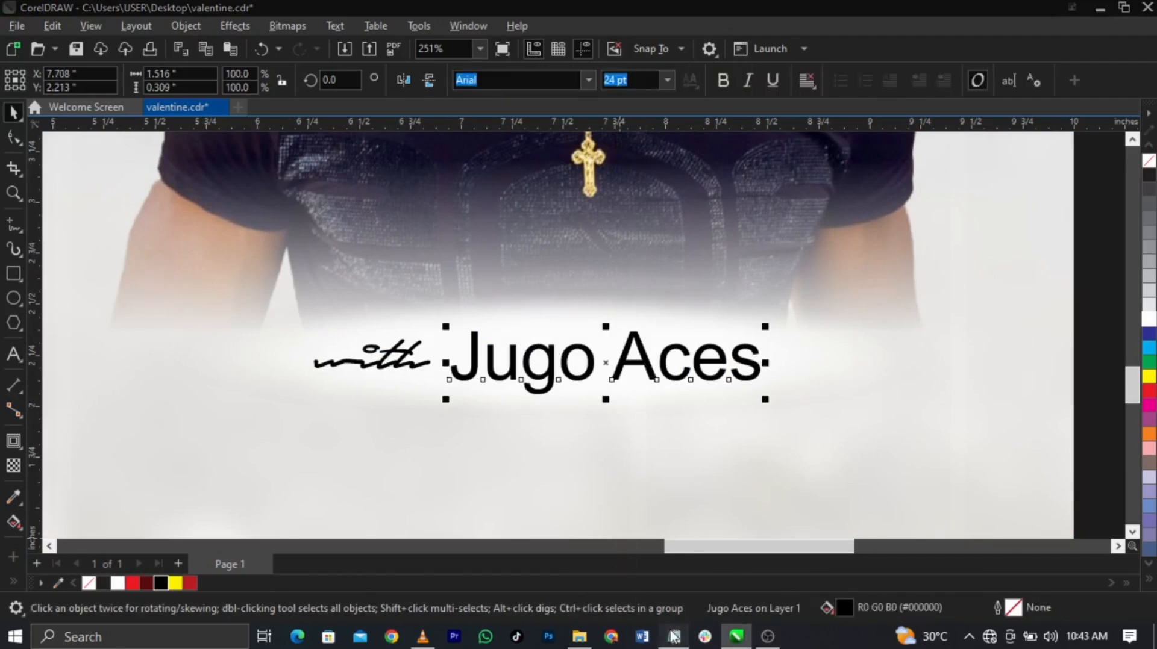
left_click(674, 636)
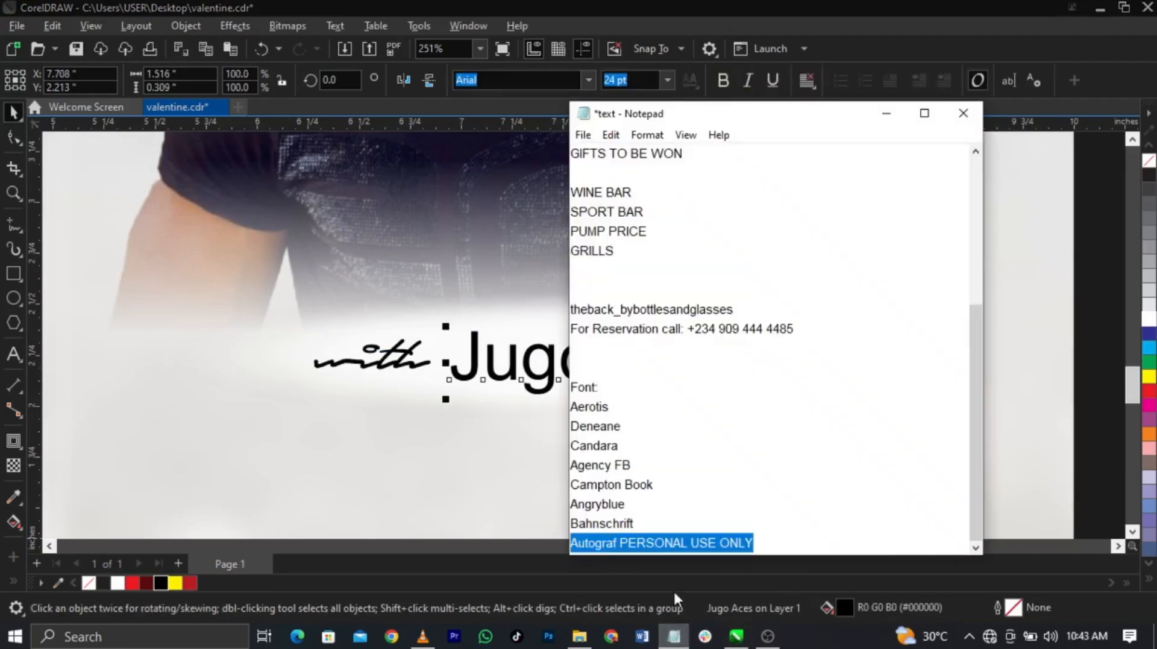
left_click_drag(636, 505, 573, 511)
key("ctrl+c")
left_click(545, 366)
left_click(549, 368)
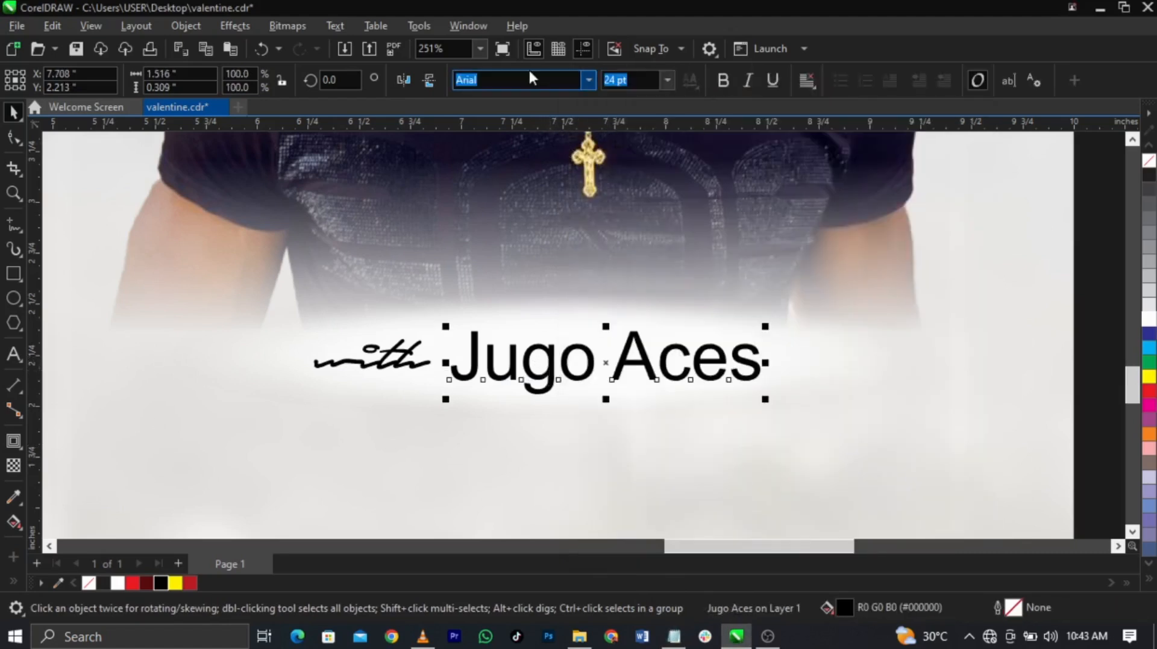
double_click(530, 76)
key("ctrl+v")
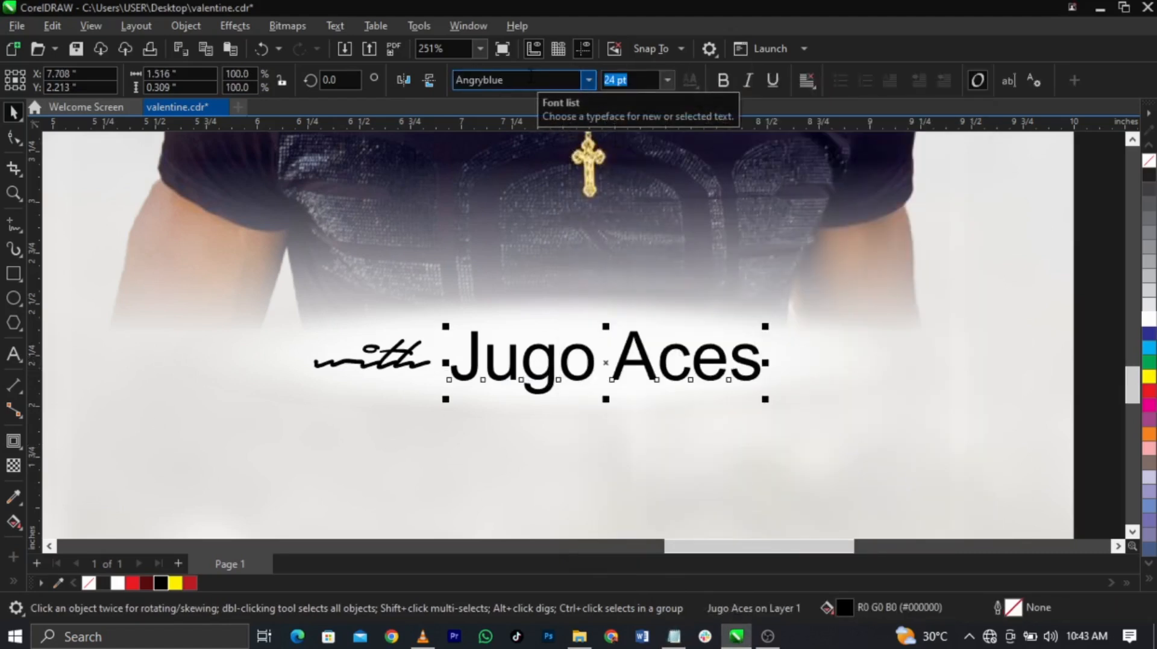
key("Return")
Step: Colour 'with' red and shrink both text pieces slightly side by side
left_click_drag(362, 373, 303, 371)
left_click(189, 583)
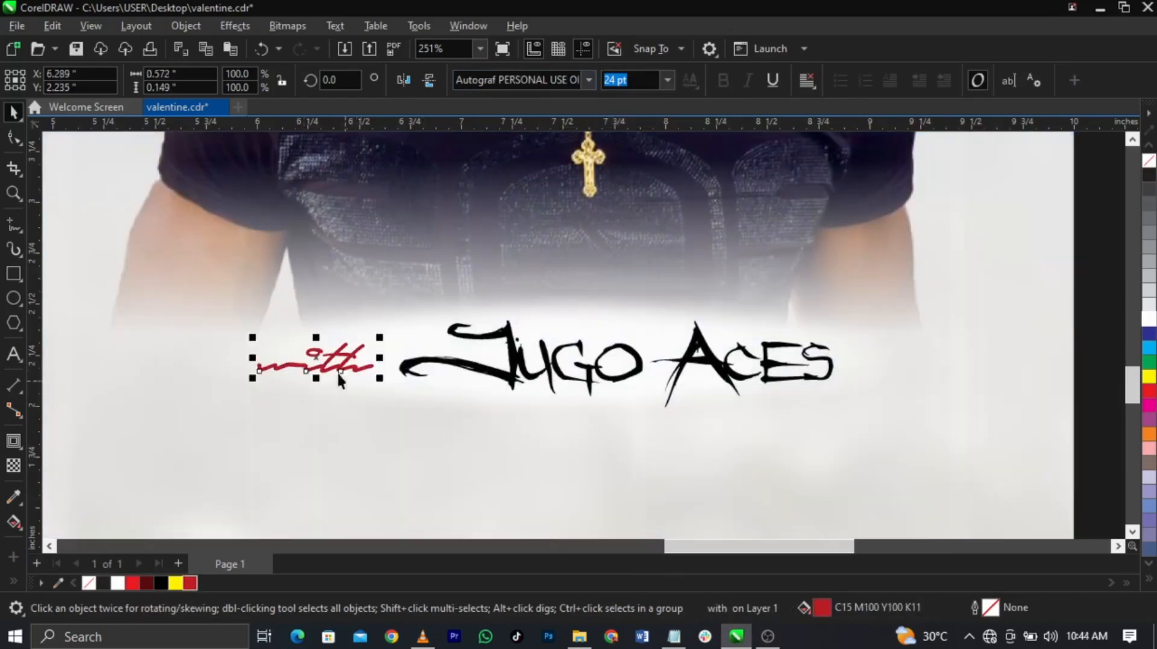
left_click_drag(838, 413, 797, 407)
left_click_drag(753, 365, 756, 369)
key("F4")
left_click(903, 396)
Step: Cut '8pm' out of the address line into a separate text object
left_click_drag(344, 374, 953, 483)
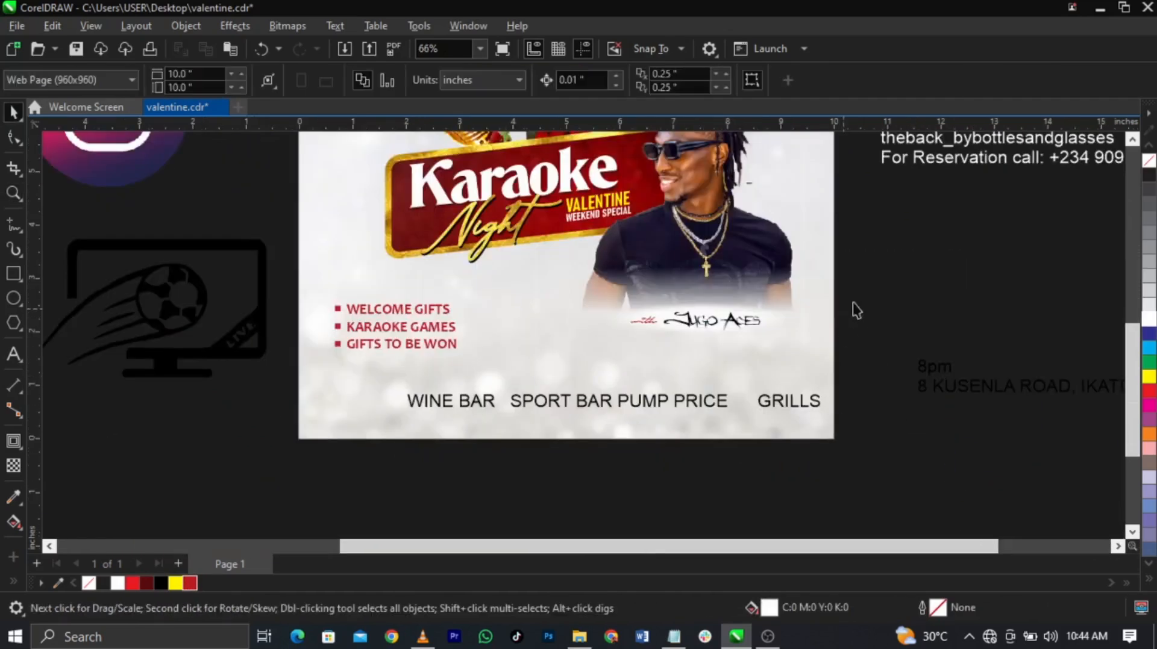
left_click_drag(977, 389, 795, 359)
double_click(912, 385)
key("ctrl+x")
left_click(345, 380)
key("ctrl+v")
key("ctrl+space")
Step: Move the bullet list up and place the venue address above the bar list
left_click_drag(280, 292, 499, 382)
left_click(420, 343)
scroll(402, 336, "up", 3)
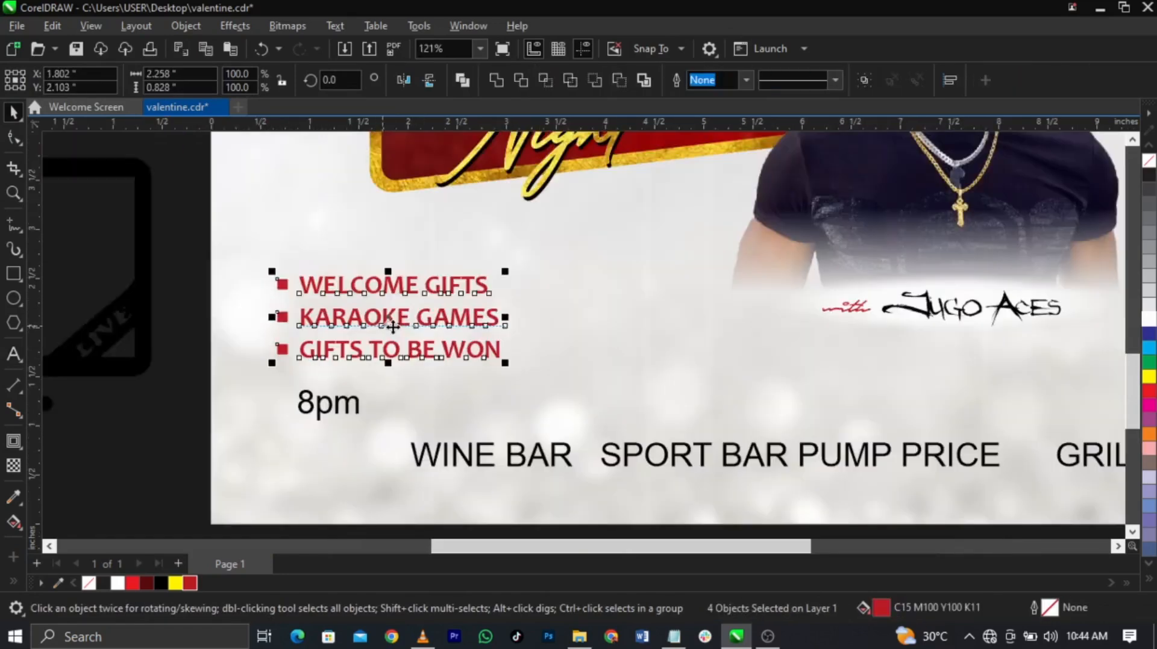
left_click_drag(396, 327, 394, 296)
key("F3")
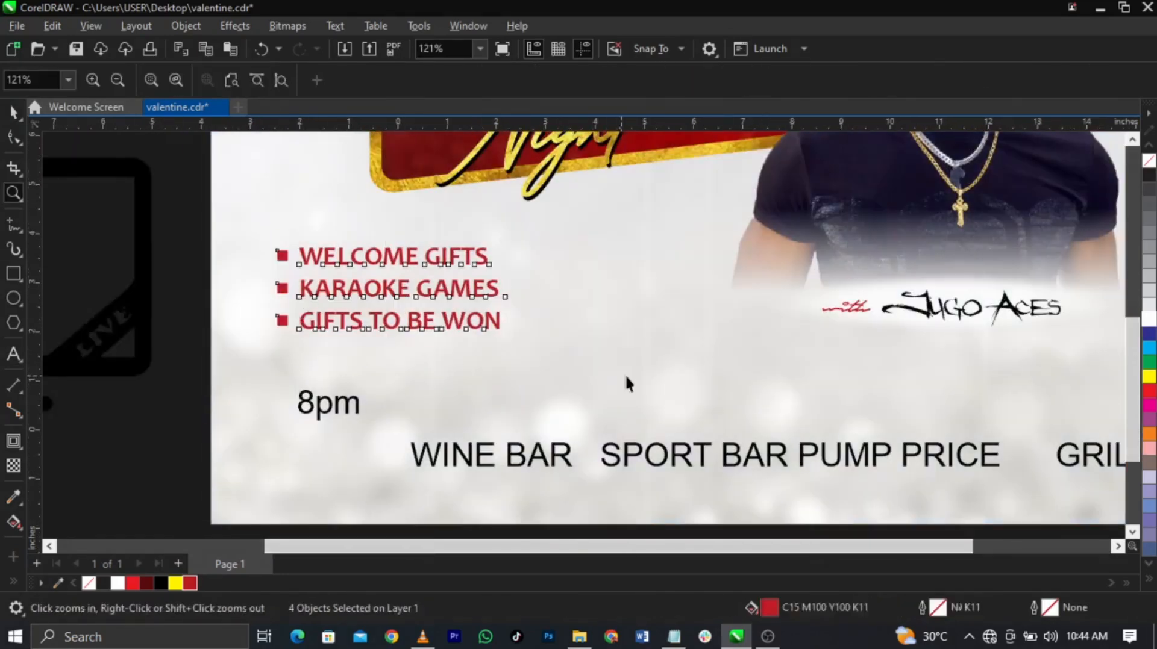
left_click(1043, 425)
left_click_drag(1014, 373, 630, 378)
key("z")
left_click_drag(356, 305, 971, 413)
key("space")
type("ch")
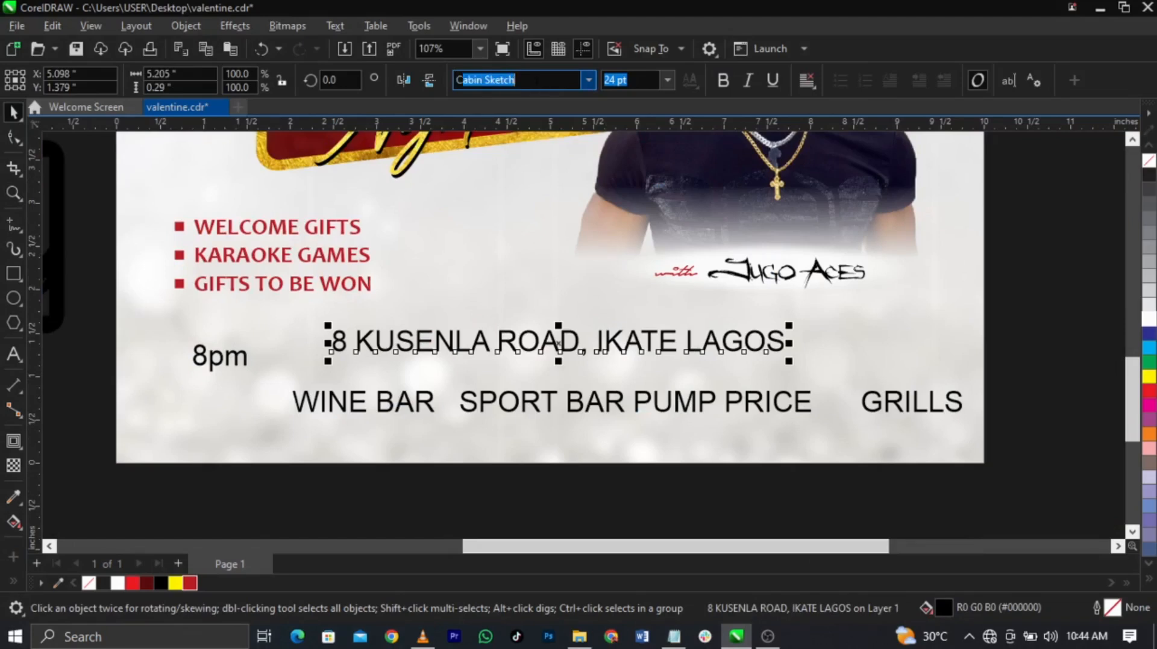
type("ampton Book")
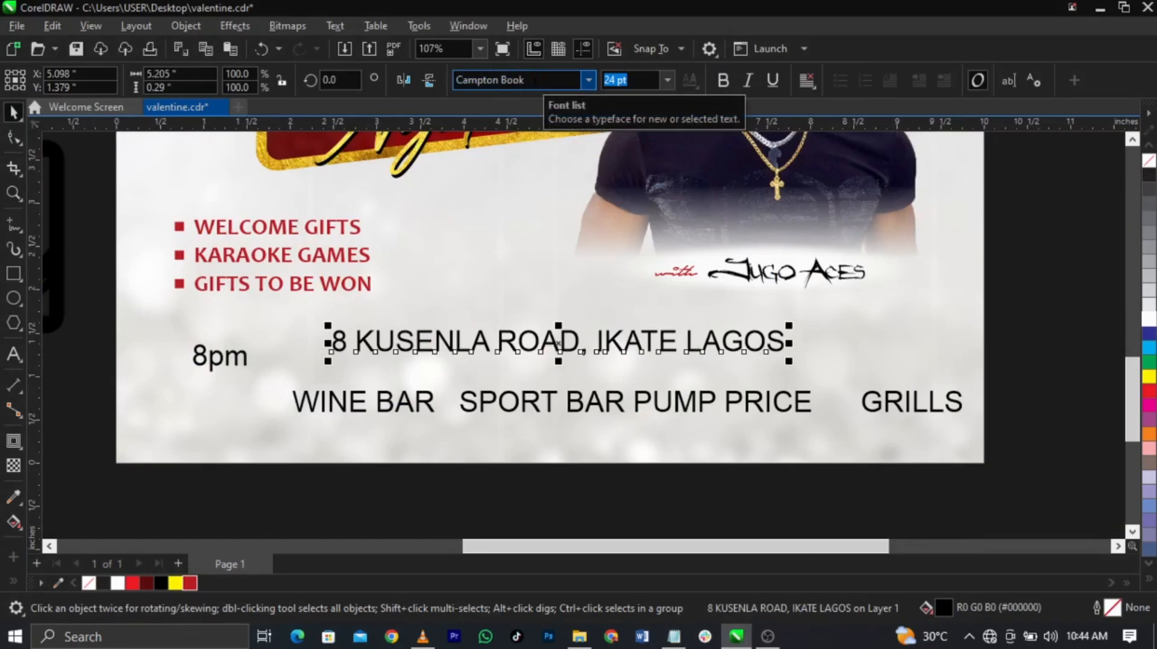
key("Return")
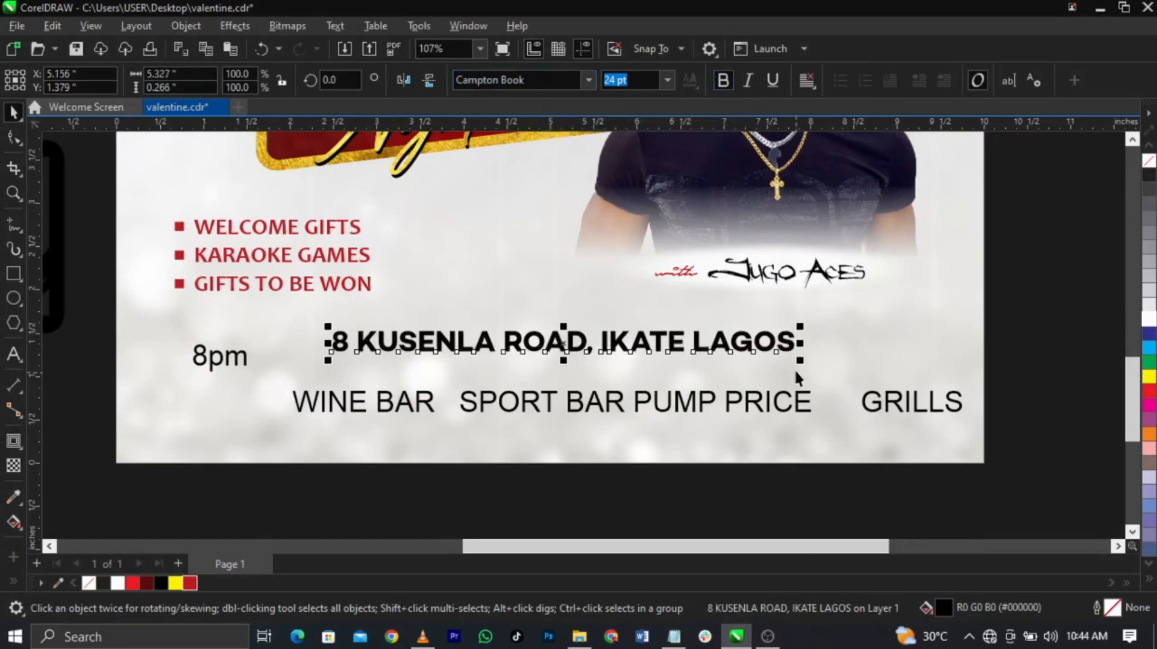
Step: Shrink the address slightly, colour it red and centre it on the flyer
left_click_drag(800, 365, 775, 374)
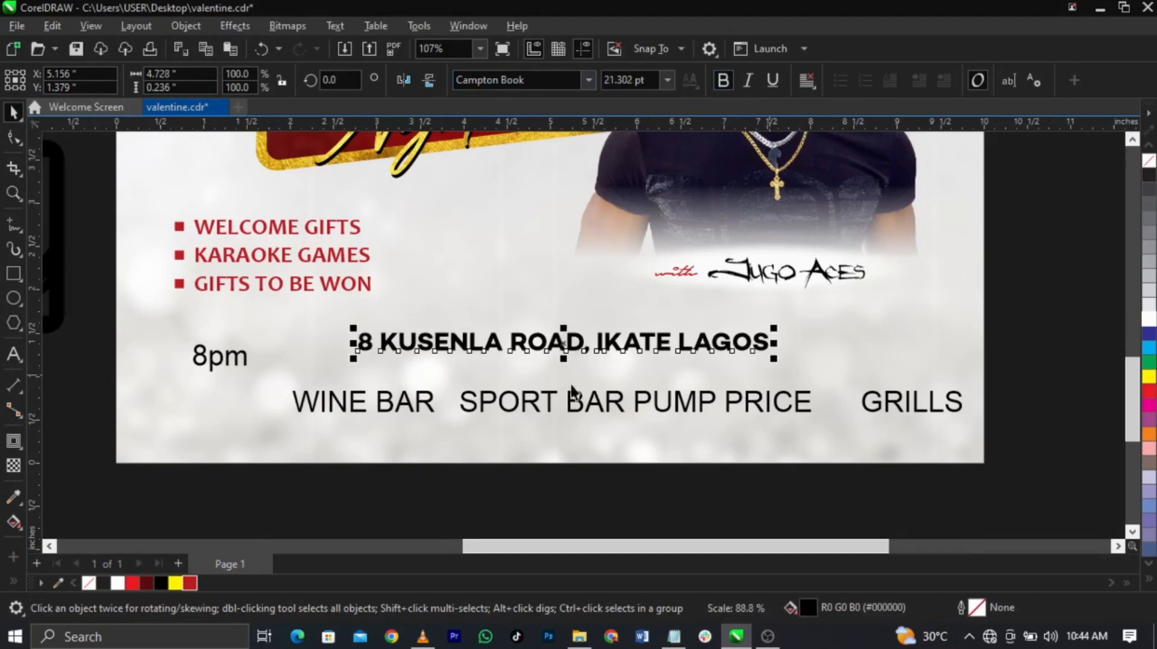
left_click(190, 583)
key("c")
left_click(573, 507)
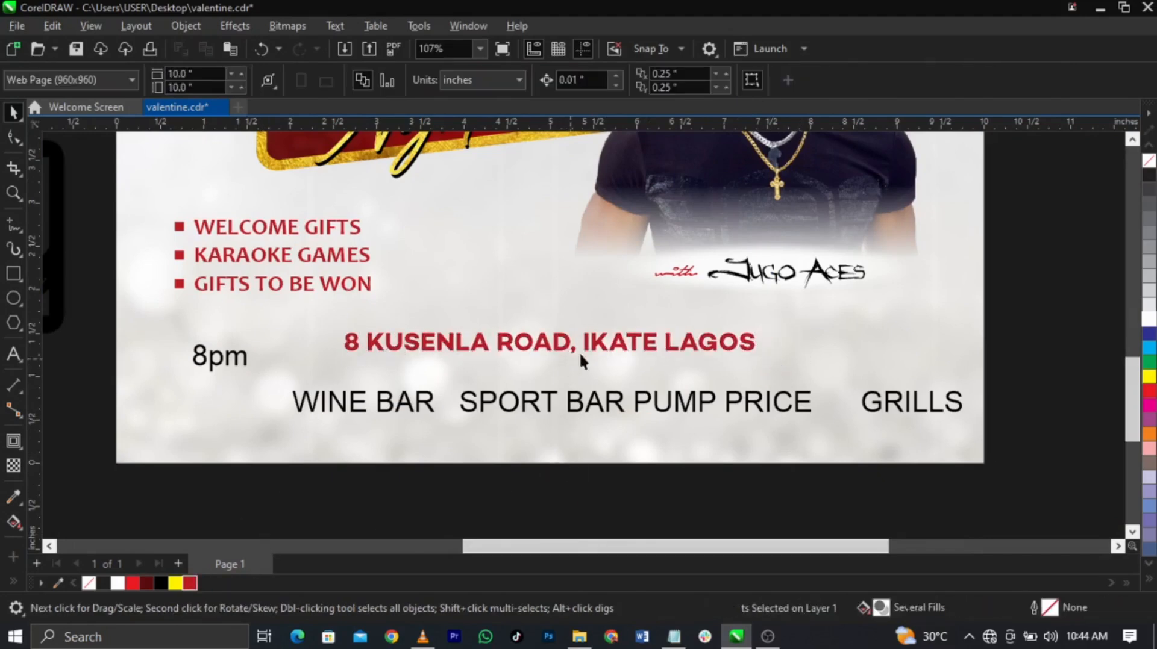
scroll(584, 342, "up", 2)
left_click_drag(588, 346, 588, 376)
Step: Draw a thin red rule above the address and place a copy below it
scroll(589, 376, "down", 3)
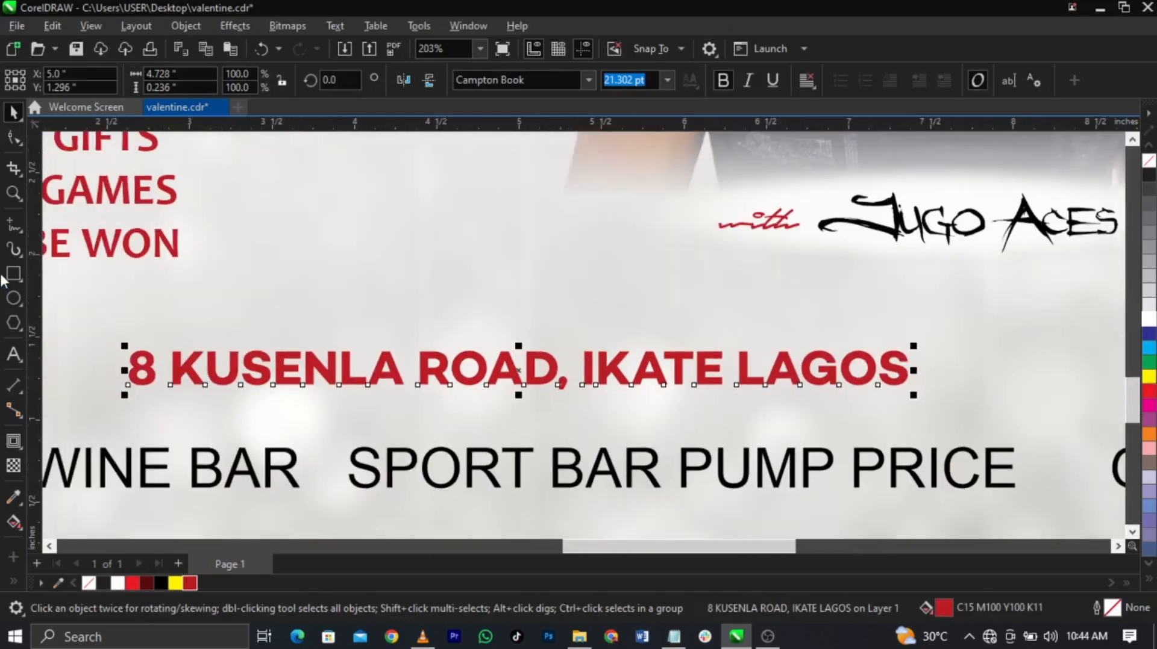
left_click(9, 276)
left_click_drag(128, 336, 909, 336)
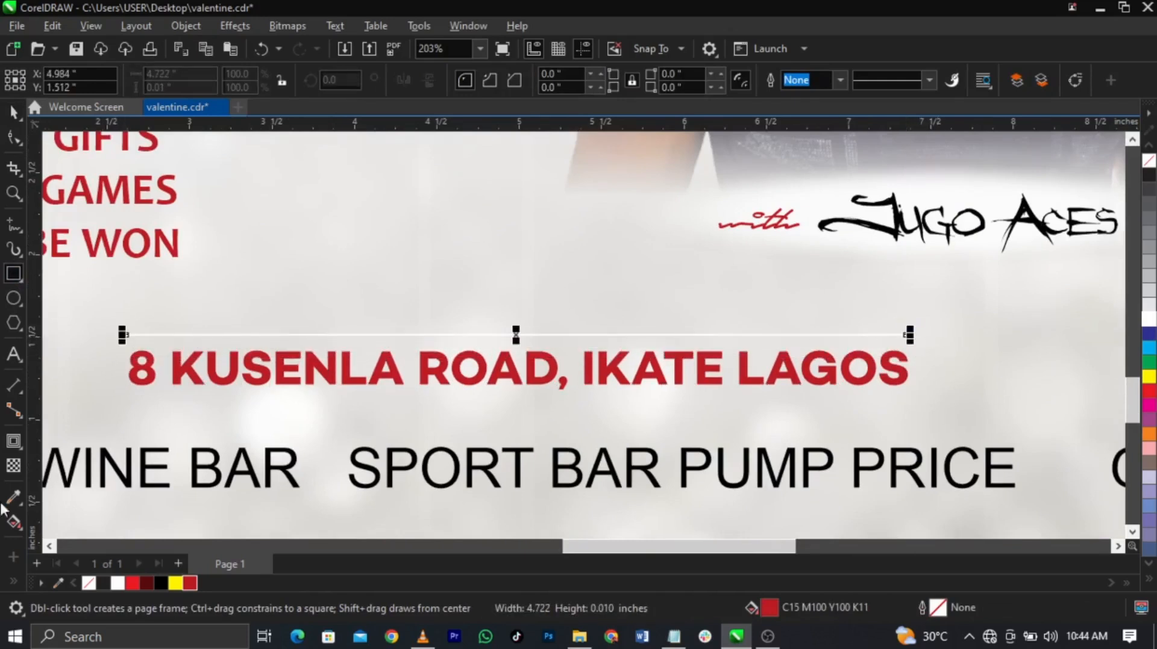
key("space")
left_click(194, 584)
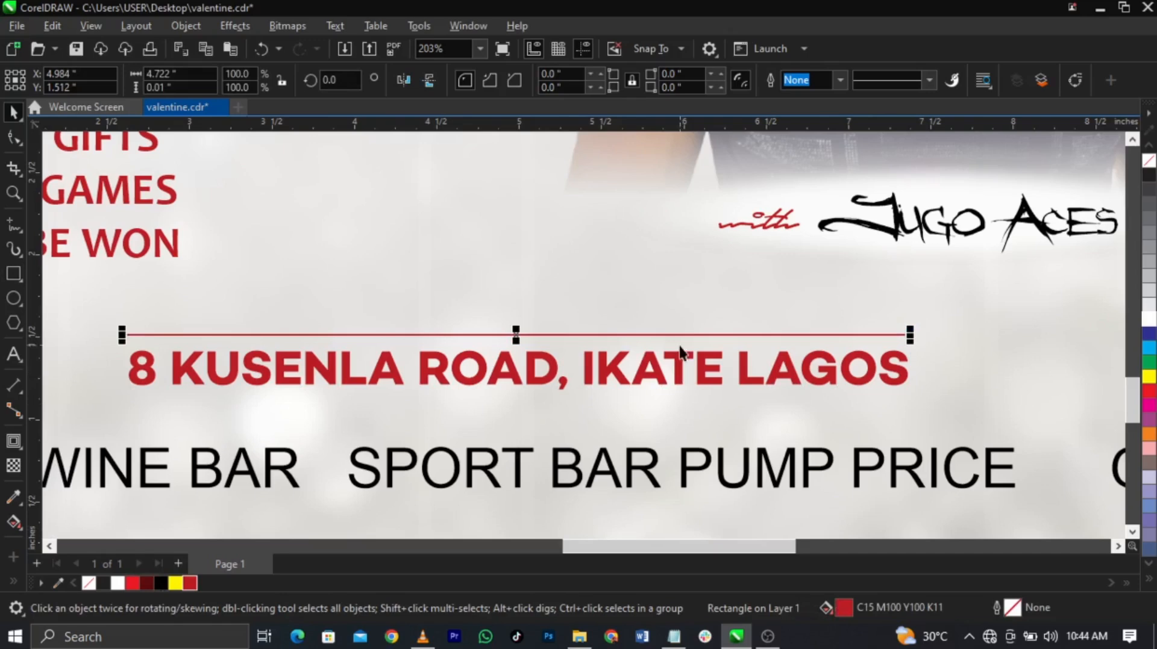
left_click_drag(681, 336, 693, 398)
left_click(717, 378, "shift")
scroll(562, 354, "down", 3)
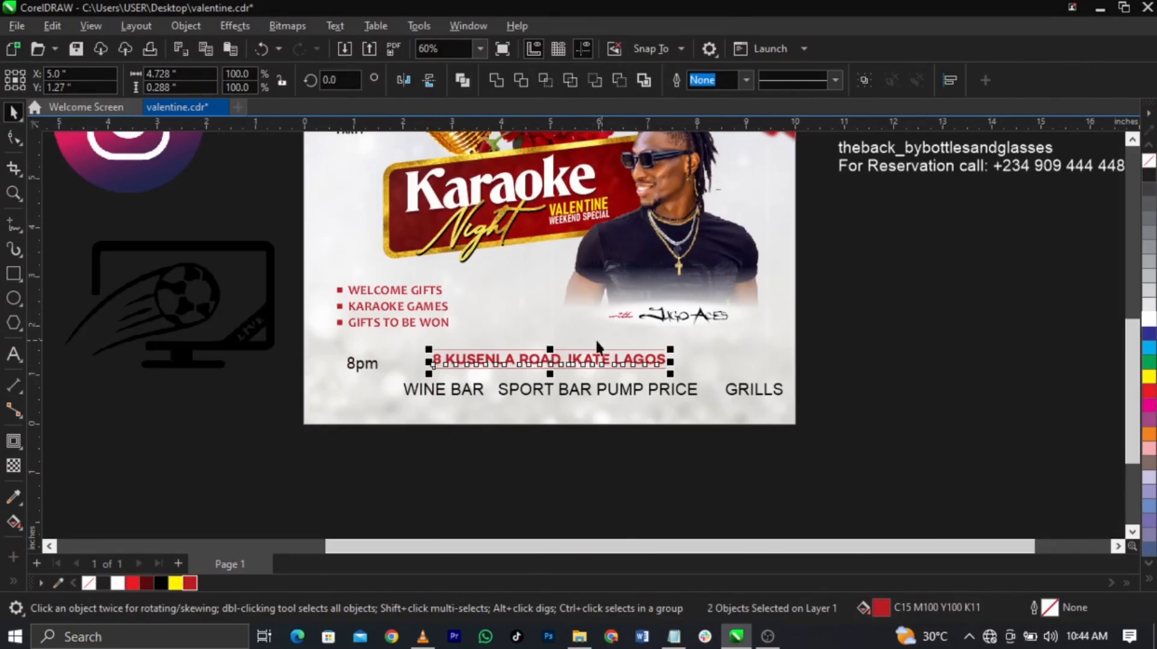
scroll(613, 377, "up", 2)
Step: Set the WINE BAR line in bold Campton Book, shrunk to about 15.5 pt
left_click_drag(704, 440, 659, 446)
left_click(579, 82)
type("Campton Book")
key("Return")
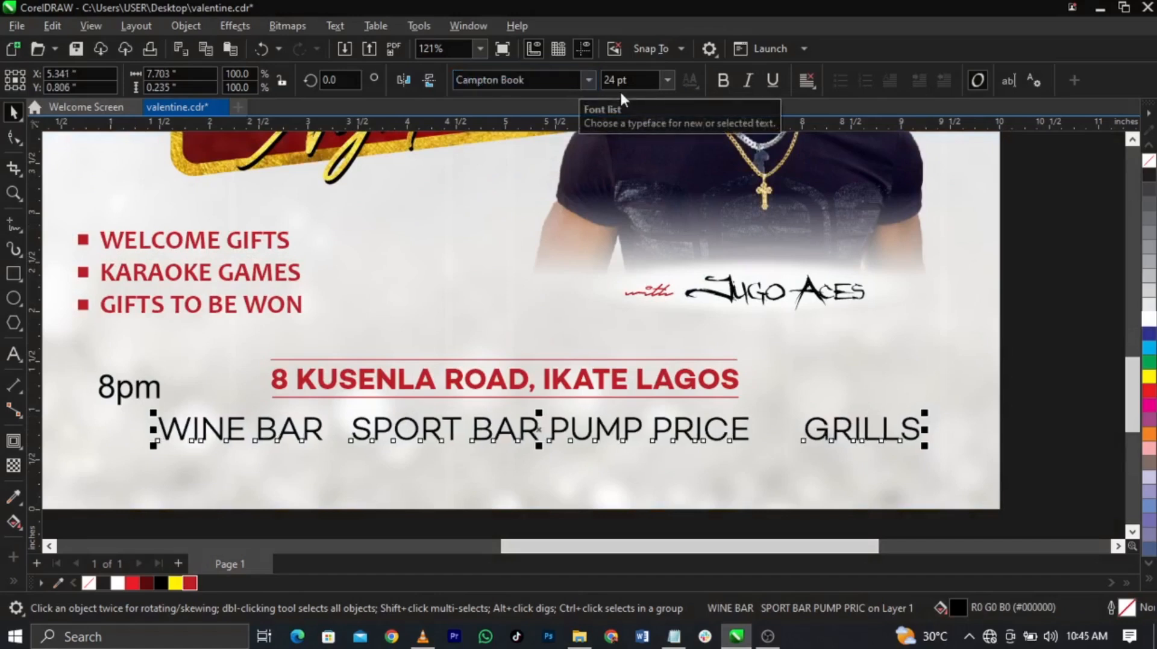
key("ctrl+b")
left_click_drag(927, 449, 781, 458)
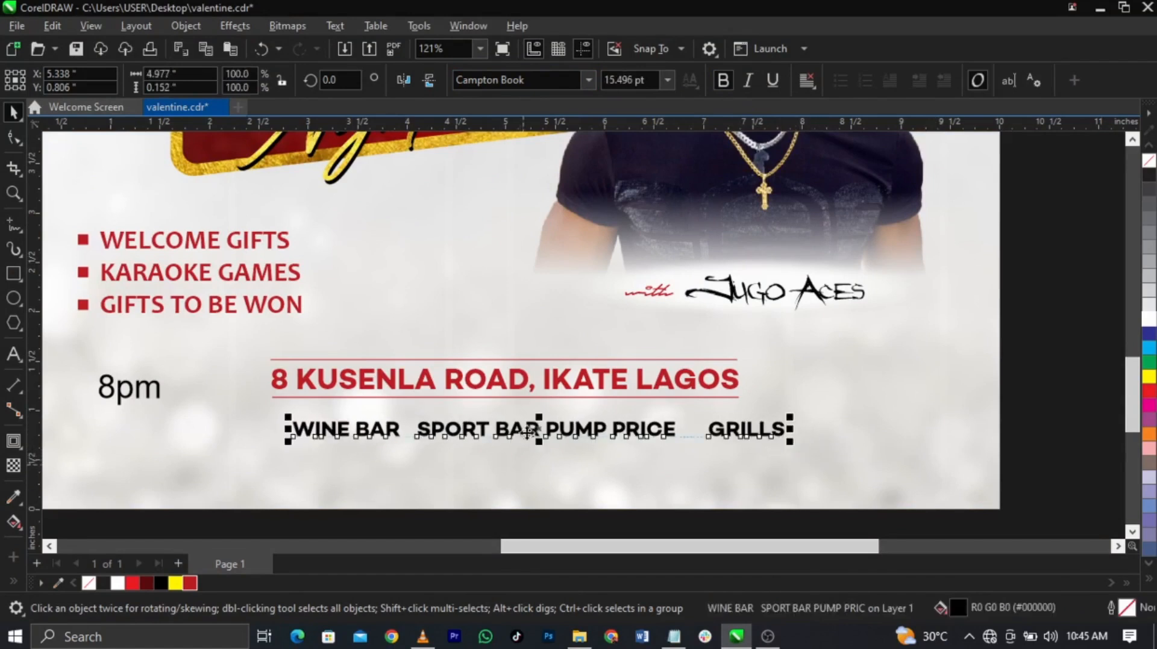
Step: Space out the four bar items evenly and centre the line on the page
double_click(529, 436)
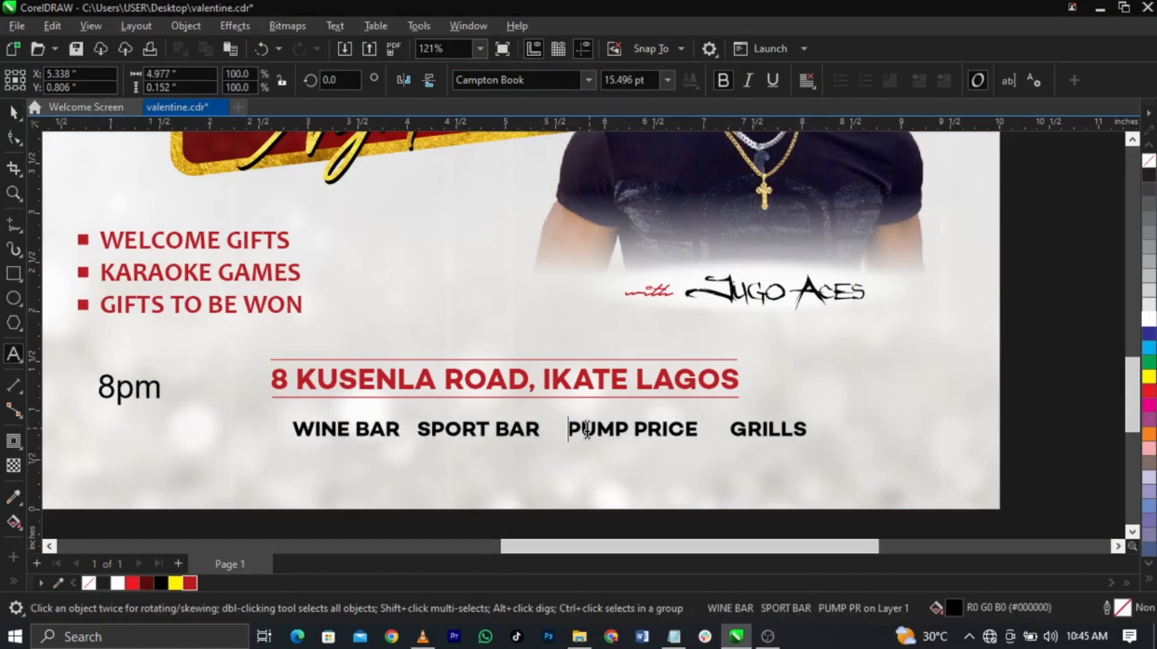
left_click(420, 430)
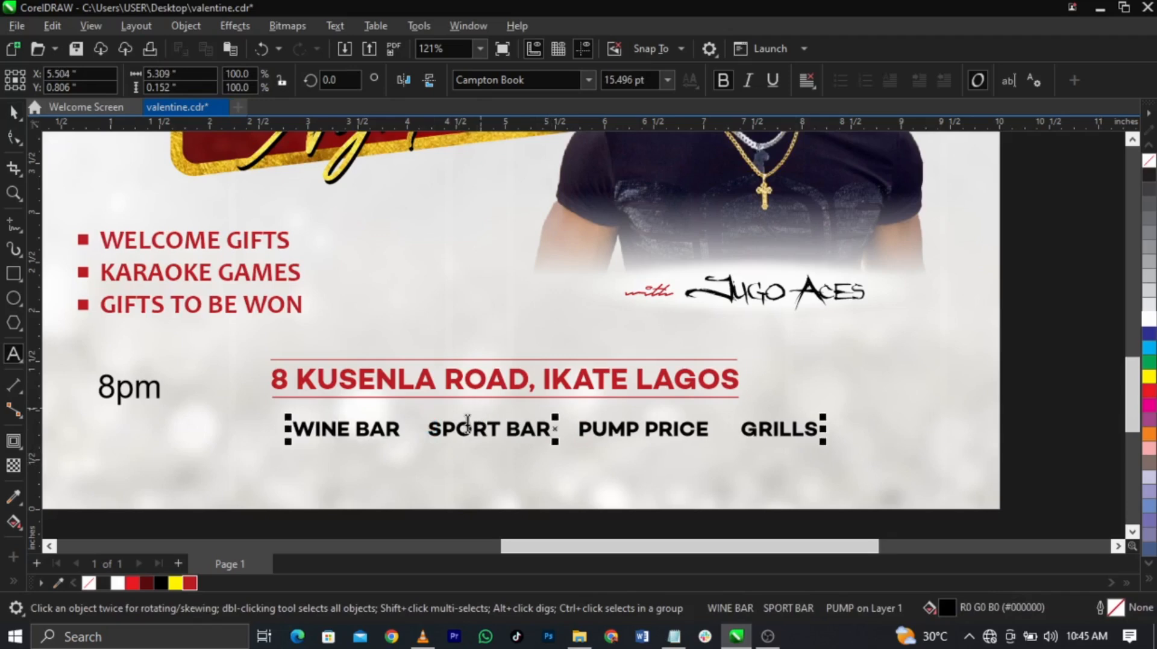
key("ctrl+space")
left_click(516, 476, "shift")
key("c")
left_click(1018, 412)
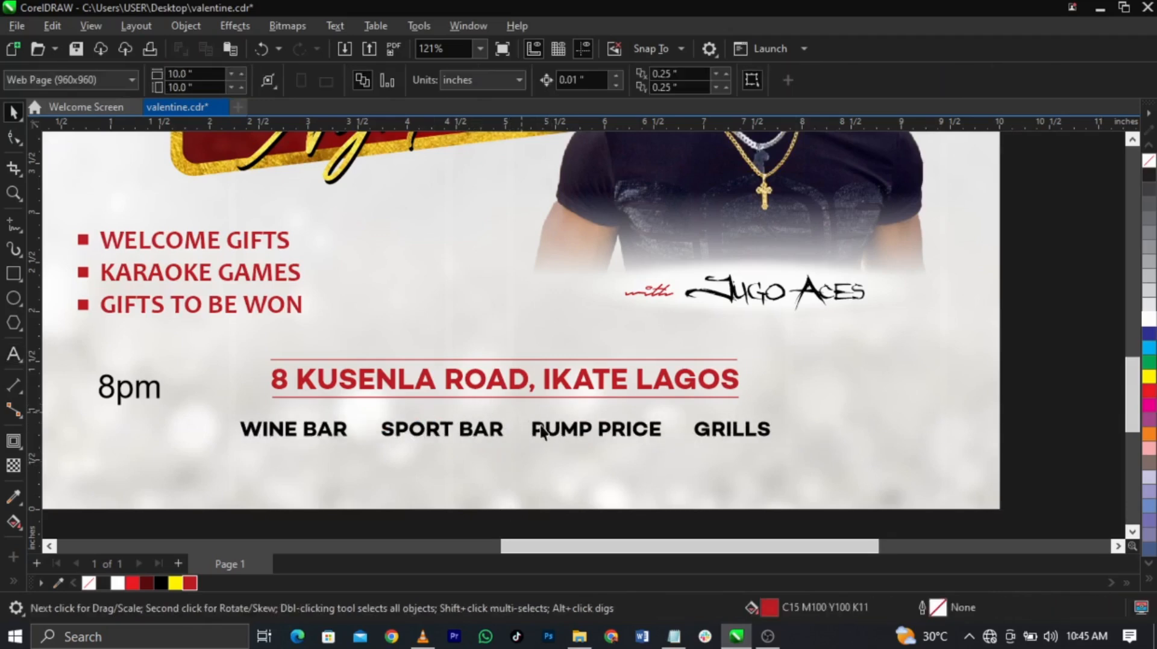
scroll(576, 429, "up", 5)
Step: Raise the text row slightly, then add the beach-umbrella icon and shrink it to icon size
left_click_drag(576, 407, 557, 386)
scroll(562, 386, "down", 2)
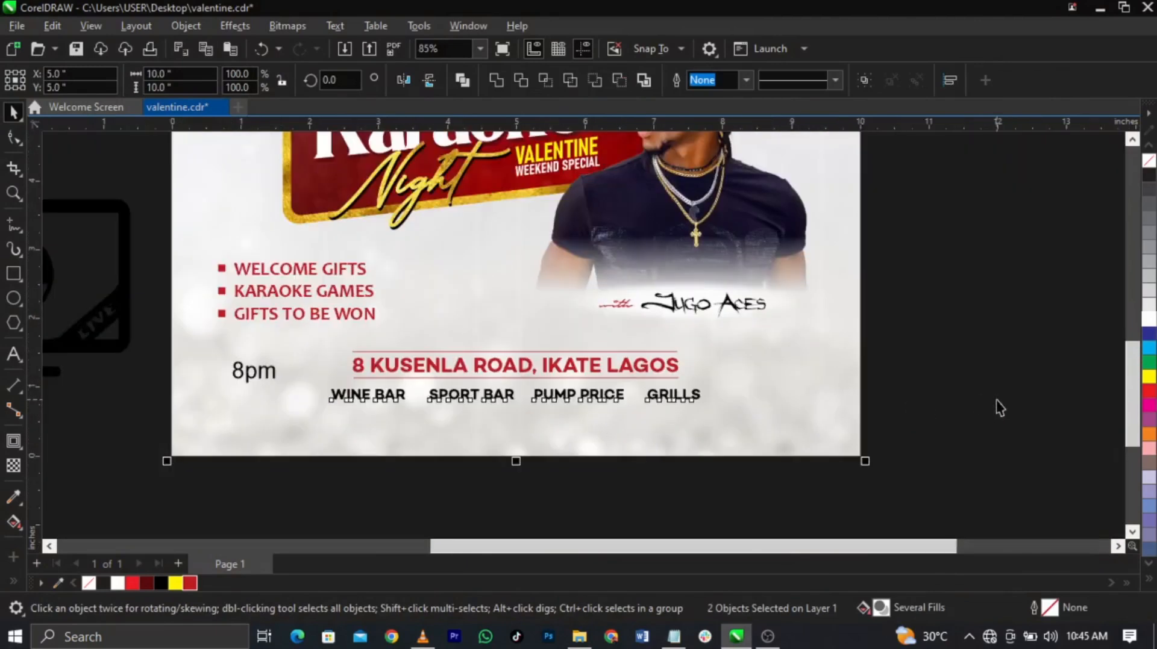
left_click(996, 404)
scroll(626, 390, "down", 4)
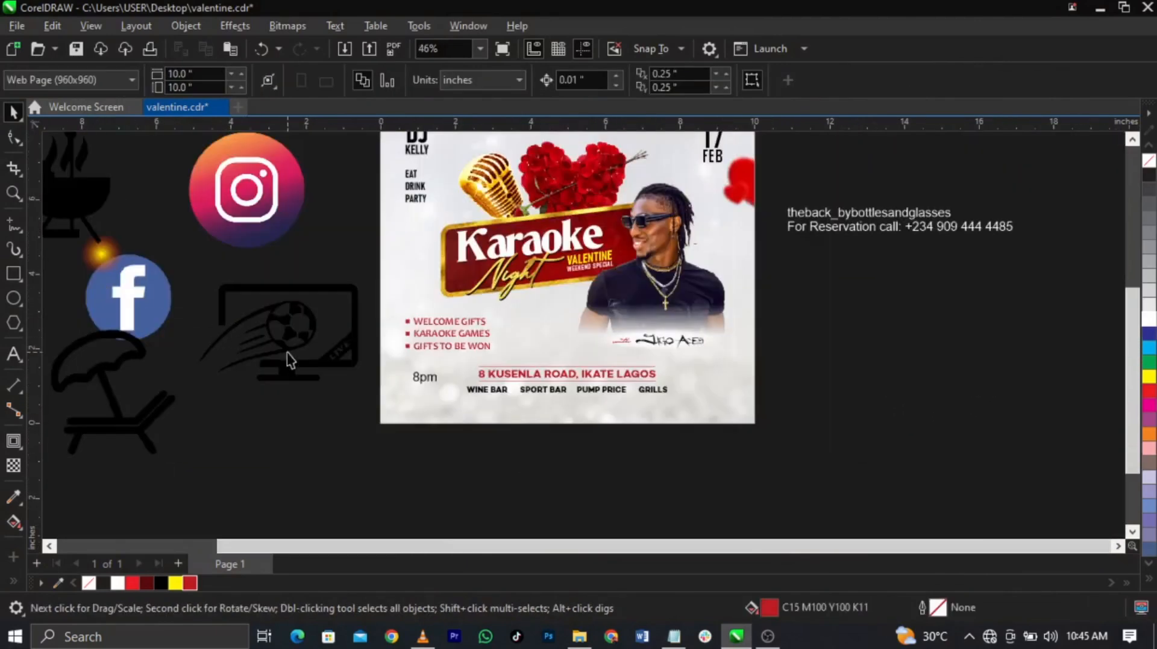
left_click_drag(131, 386, 509, 384)
key("F2")
left_click_drag(376, 380, 607, 438)
left_click_drag(471, 353, 435, 252)
key("F2")
right_click(475, 302)
left_click(814, 337)
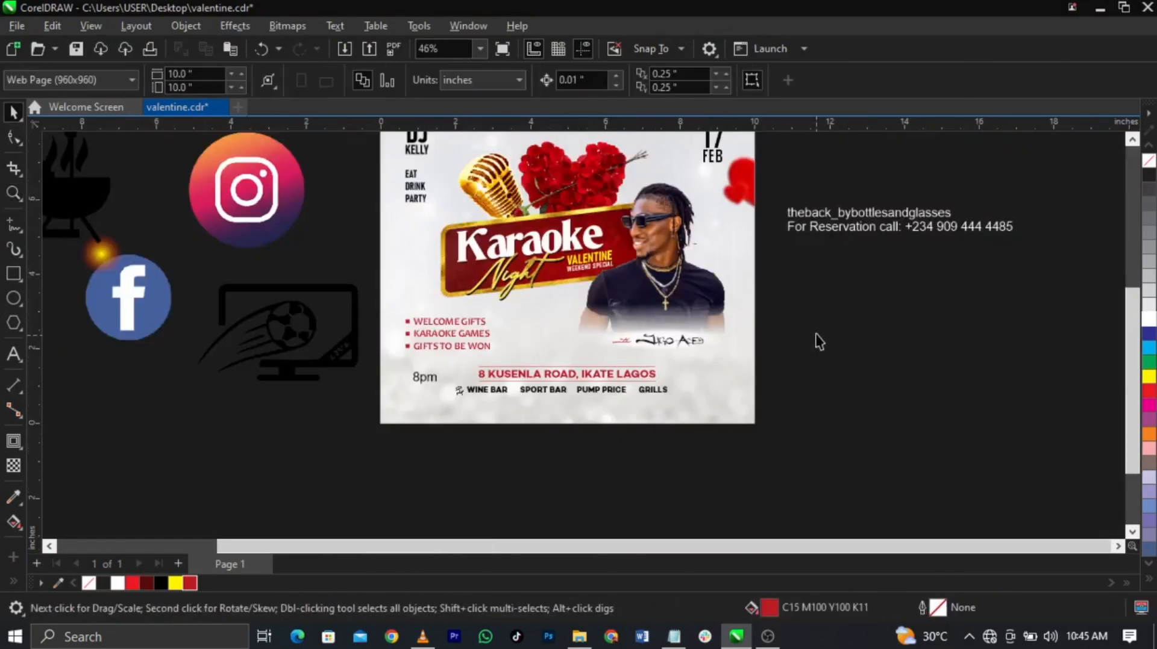
Step: Bring the football-TV icon onto the bottom text and shrink it drastically
scroll(816, 334, "down", 2)
left_click_drag(395, 343, 580, 385)
key("F2")
left_click_drag(501, 327, 728, 410)
left_click_drag(798, 196, 515, 366)
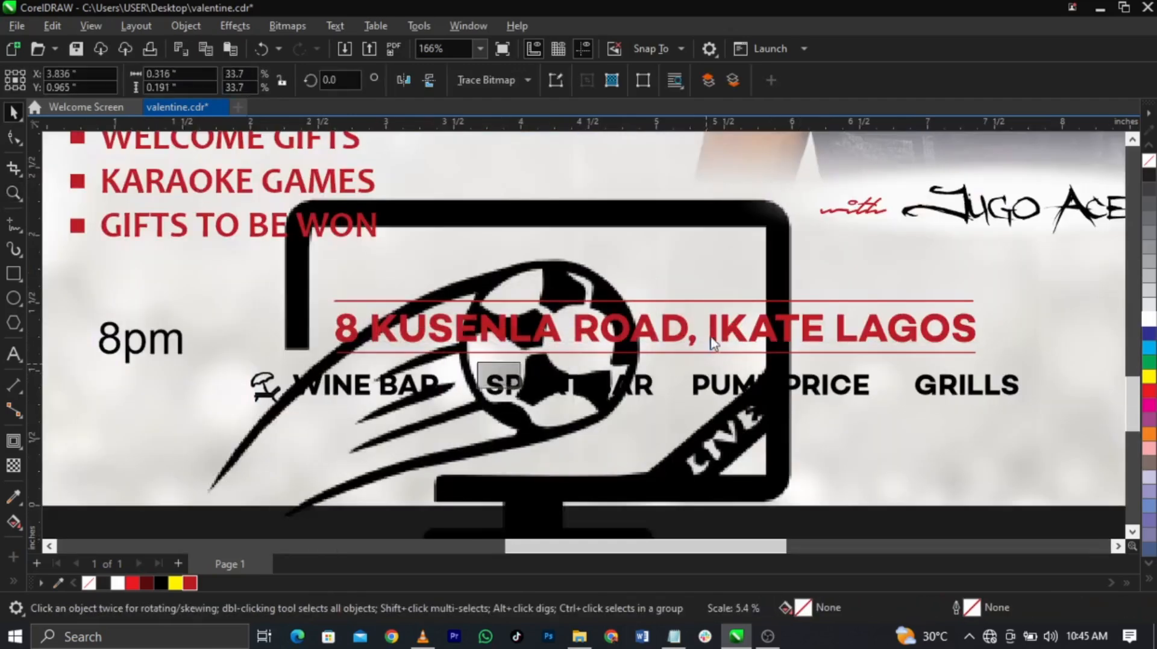
key("F2")
left_click_drag(331, 335, 734, 431)
Step: Make room before SPORT BAR and fit the resized football-TV icon beside SPORT
double_click(466, 352)
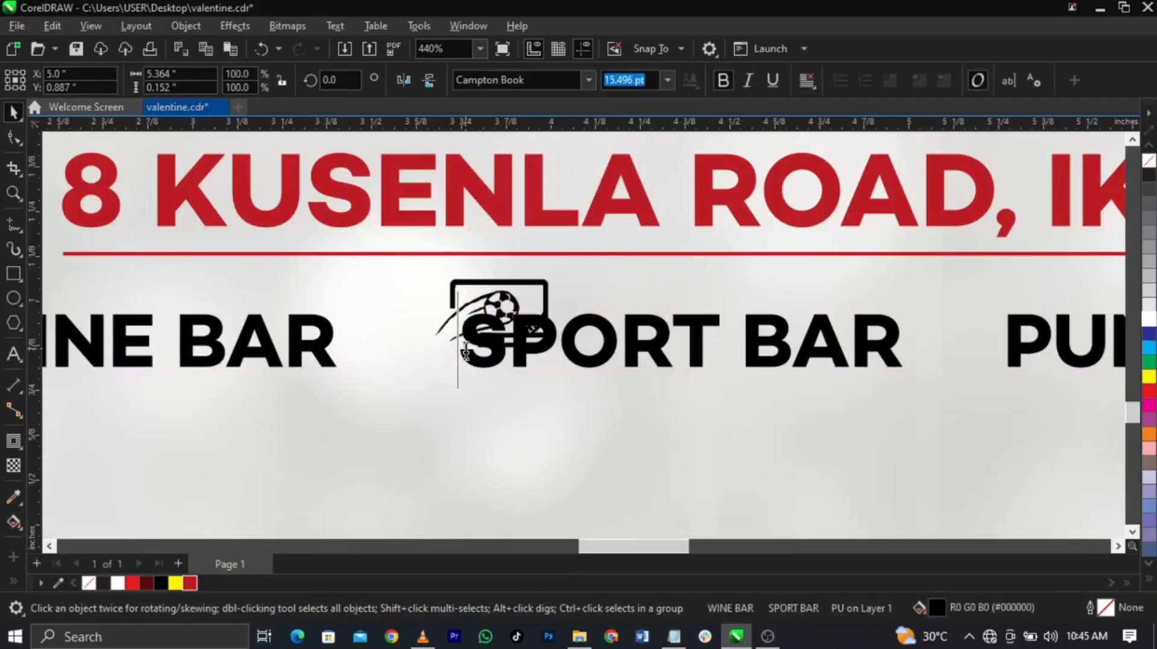
left_click(1056, 345)
key("ctrl+space")
left_click_drag(499, 299, 450, 324)
scroll(450, 324, "up", 3)
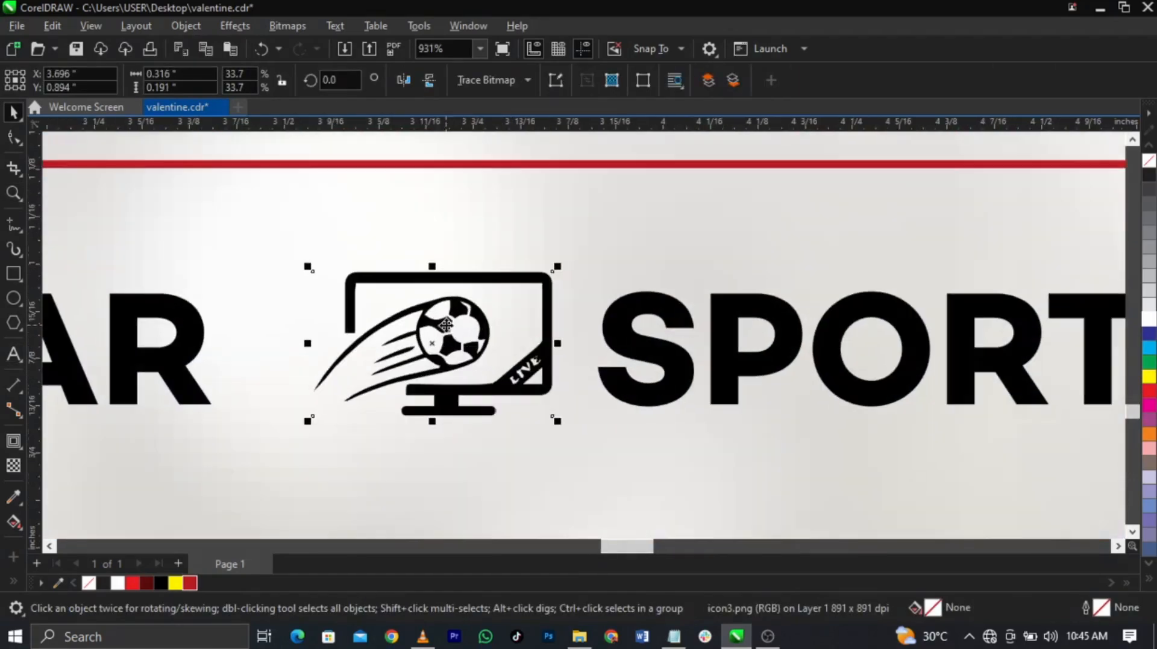
left_click_drag(558, 424, 515, 419)
left_click_drag(480, 376, 511, 385)
key("F3")
key("F3")
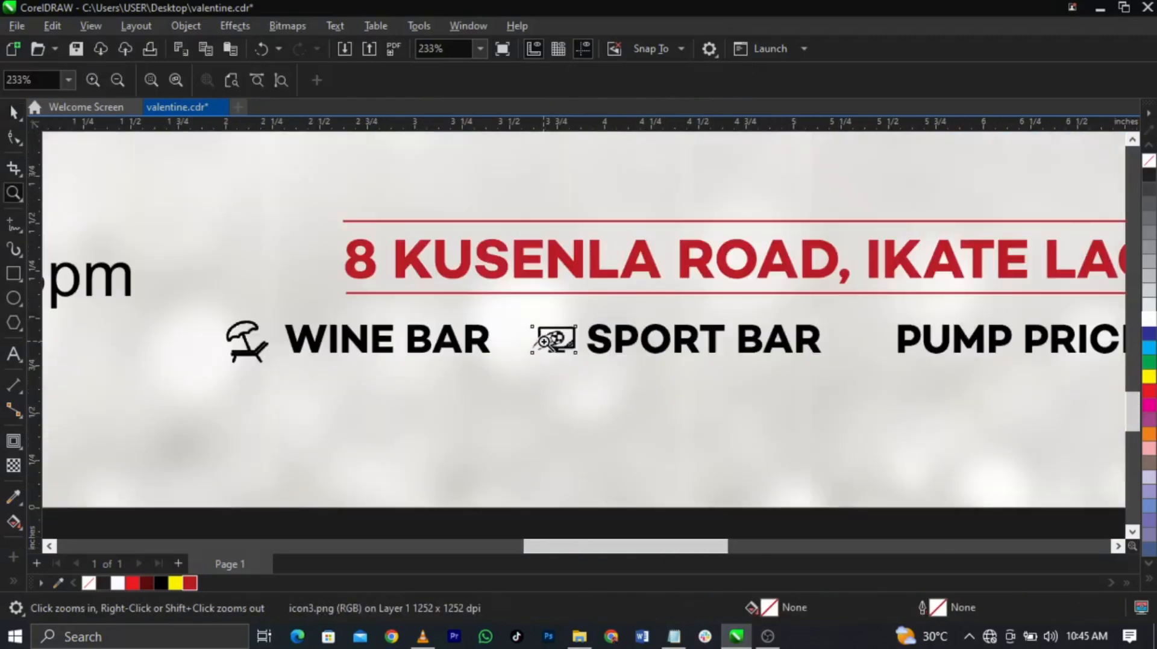
key("F3")
key("space")
scroll(609, 354, "down", 3)
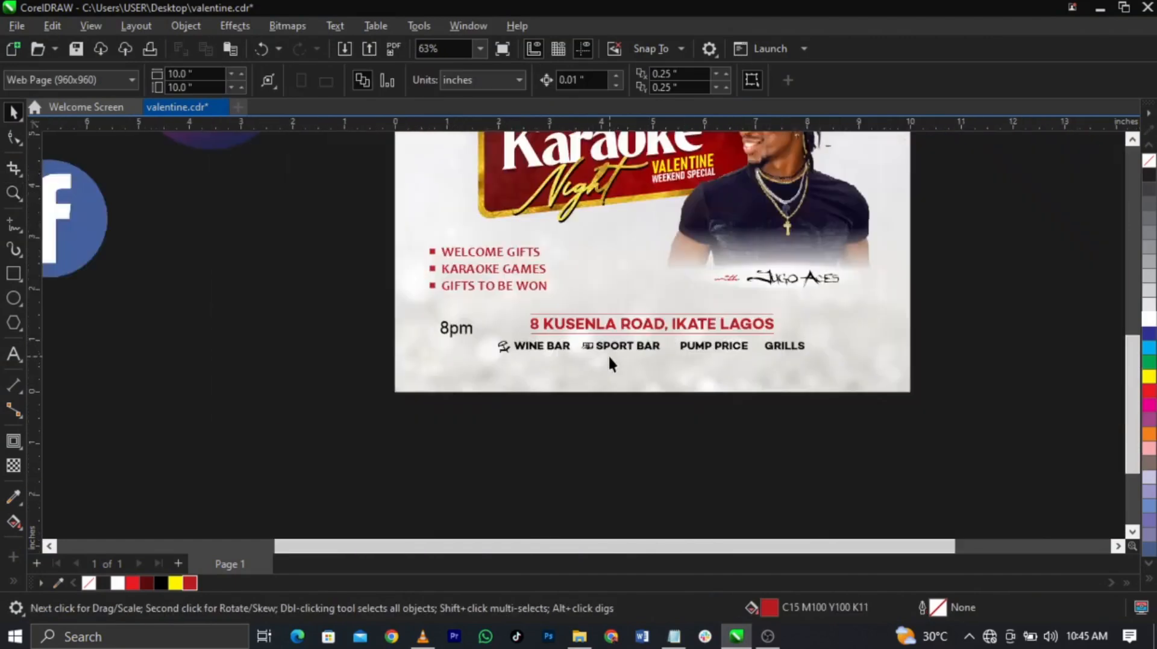
scroll(622, 340, "down", 3)
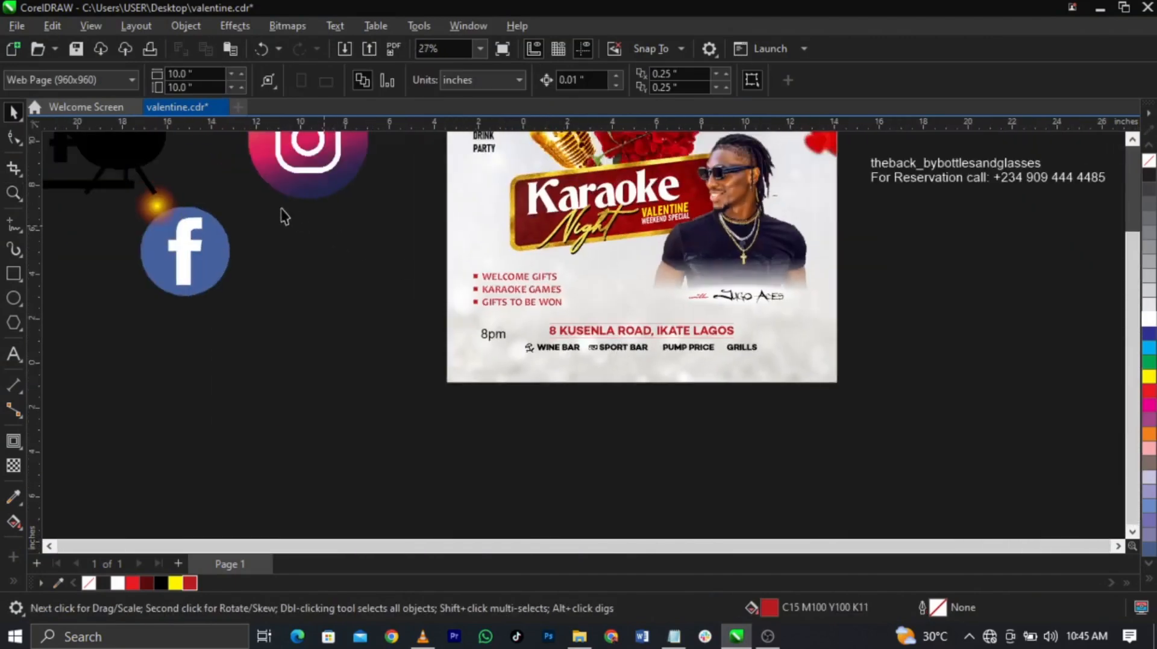
Step: Bring the pump icon onto the flyer, shrink it and move it left of PUMP PRICE
left_click_drag(328, 208, 601, 349)
key("z")
left_click_drag(562, 311, 788, 392)
key("space")
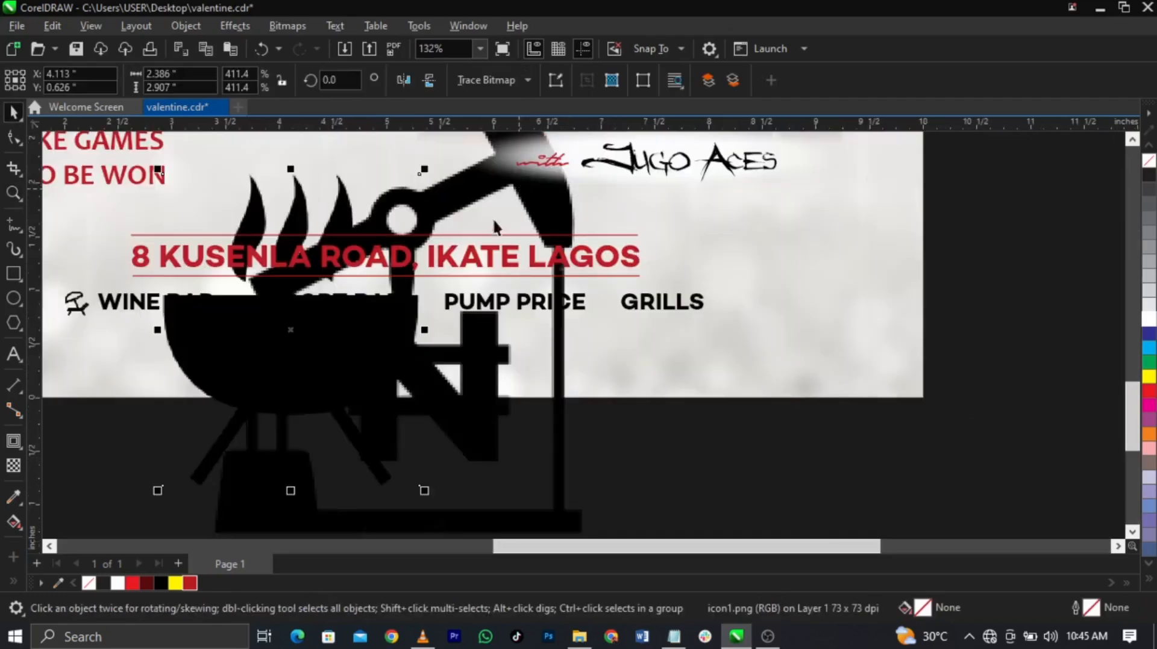
left_click(574, 444)
scroll(576, 447, "down", 2)
left_click_drag(587, 530, 461, 388)
scroll(477, 357, "up", 3)
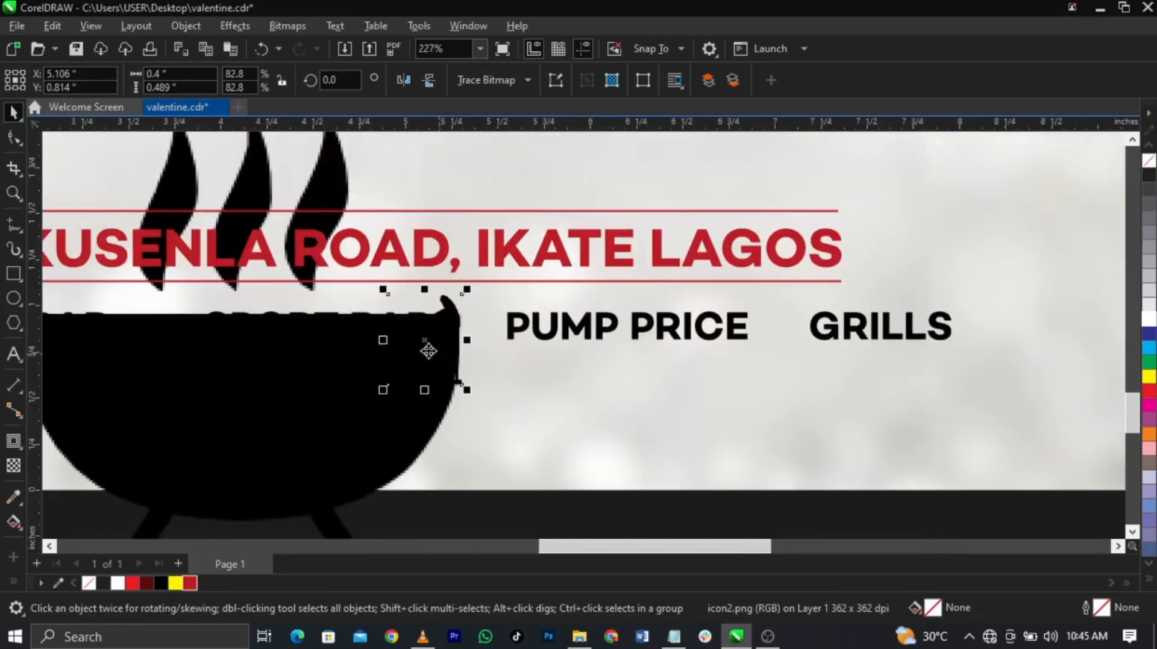
left_click_drag(505, 352, 817, 323)
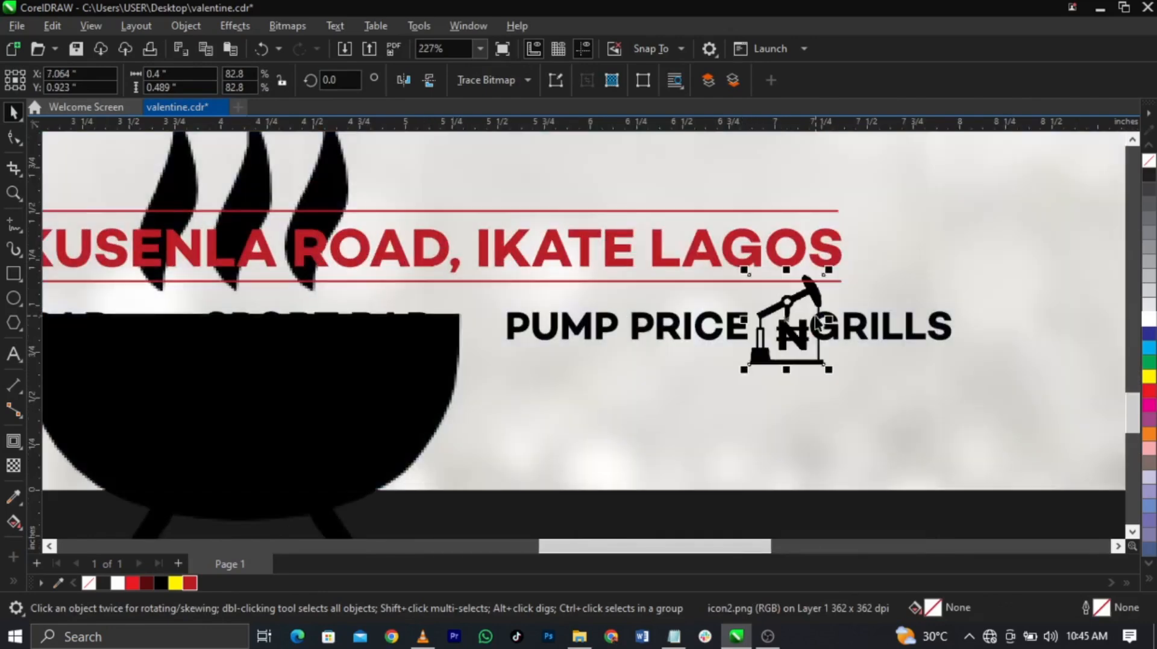
double_click(844, 335)
left_click_drag(794, 342, 446, 354)
Step: Shrink the large grill image down to icon size
left_click(446, 357)
scroll(517, 355, "down", 2)
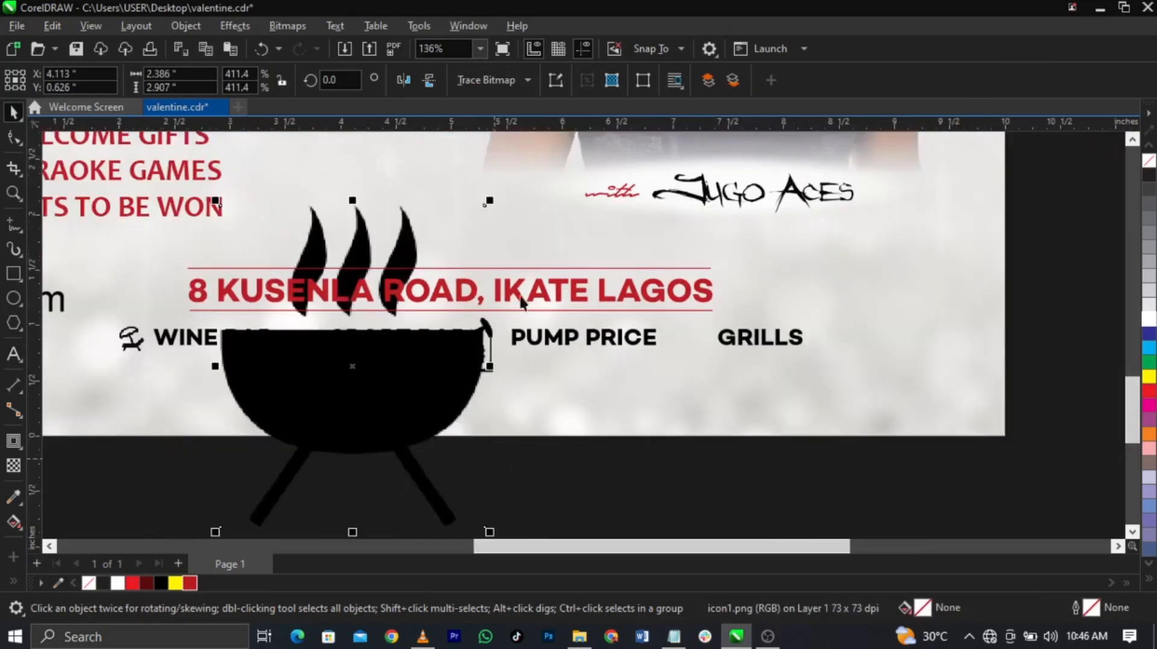
left_click_drag(482, 232, 694, 348)
key("z")
left_click_drag(466, 339, 887, 414)
key("space")
left_click_drag(770, 339, 763, 329)
Step: Shrink the naira pump icon further and widen the gap before PUMP PRICE
left_click(291, 329)
left_click_drag(369, 254, 344, 282)
left_click_drag(320, 329, 367, 306)
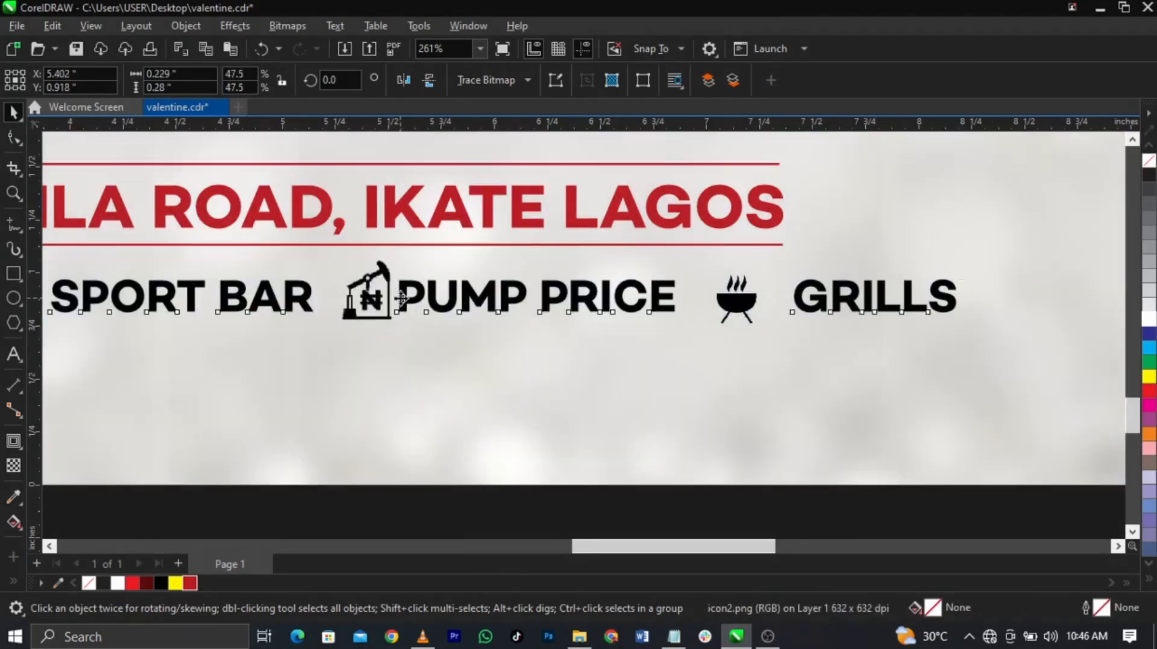
double_click(401, 299)
key("ctrl+space")
Step: Remove extra spaces before GRILLS and place the grill icon between PRICE and GRILLS
left_click(756, 299)
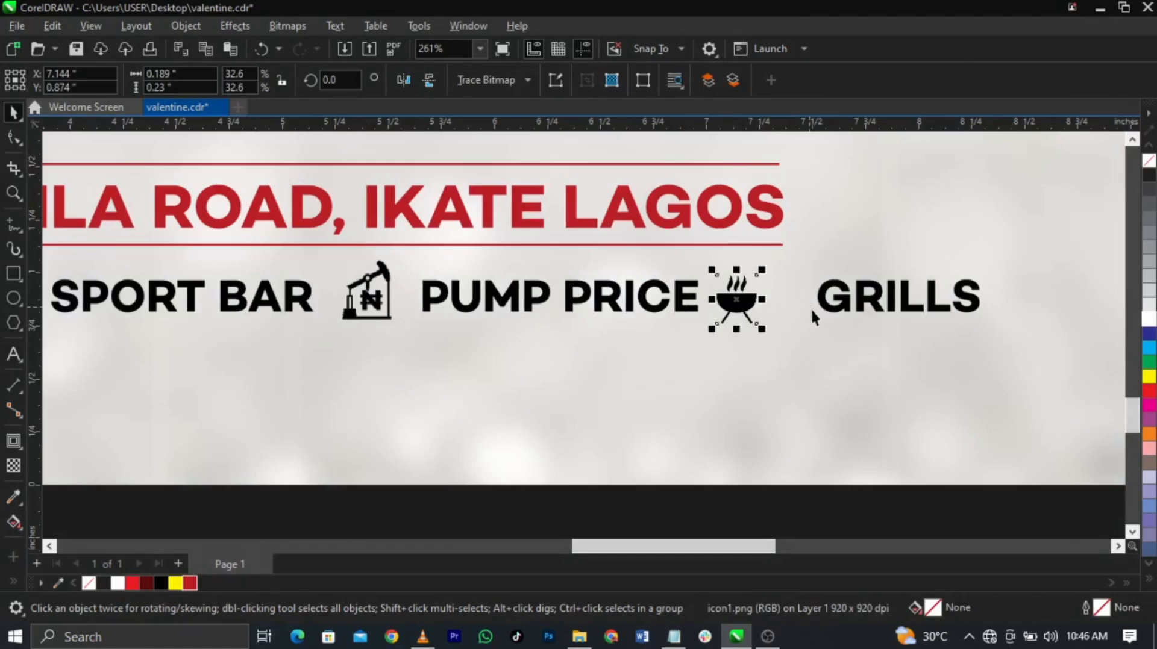
double_click(819, 304)
key("BackSpace")
key("BackSpace")
key("ctrl+space")
scroll(741, 299, "up", 2)
left_click_drag(742, 312, 783, 309)
Step: Fine-tune the pump icon's size and position beside PUMP PRICE
left_click(372, 296)
scroll(374, 297, "up", 2)
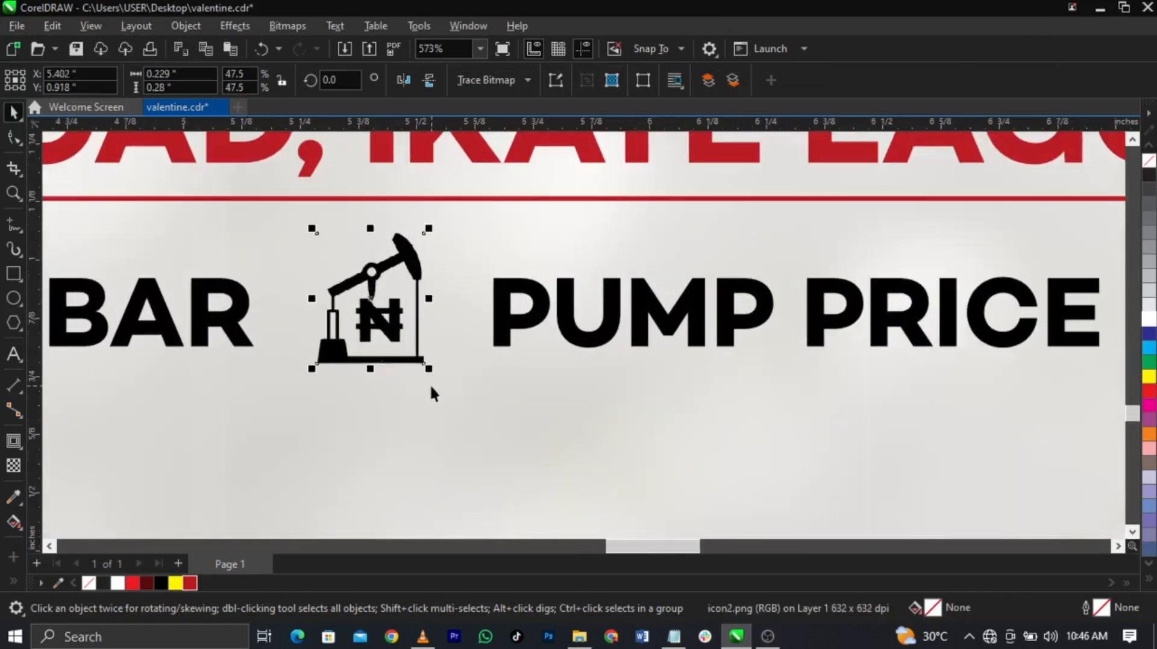
left_click_drag(429, 369, 422, 301)
scroll(554, 304, "down", 2)
scroll(558, 310, "down", 4)
left_click(849, 444)
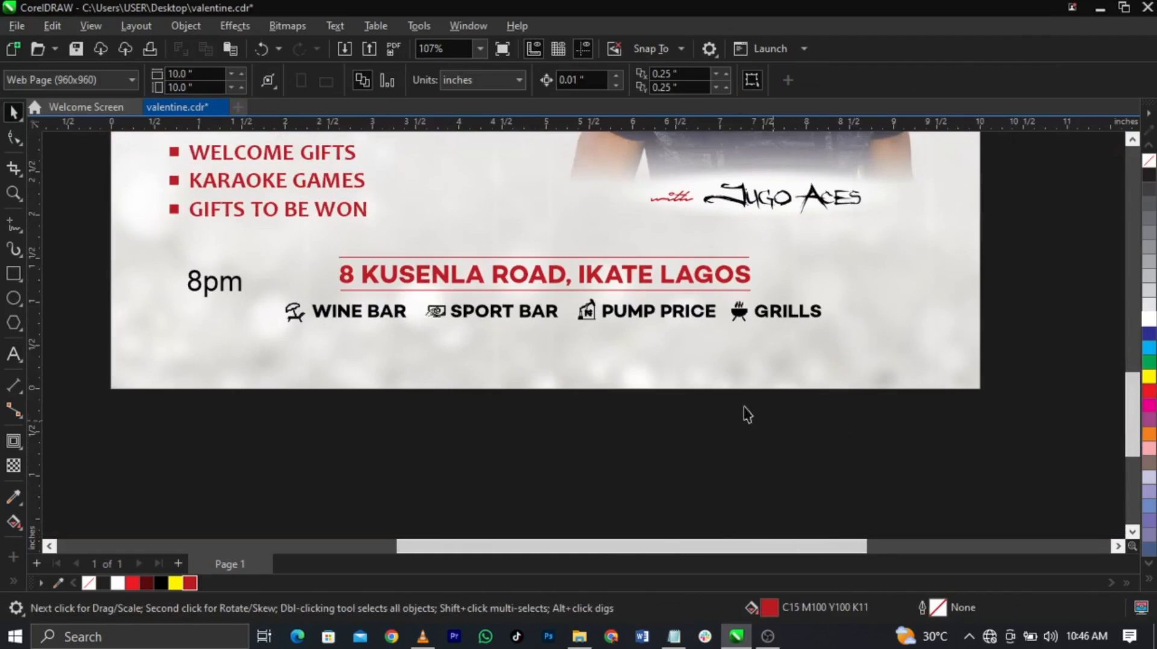
Step: Shrink the TV icon beside SPORT BAR and nudge it slightly left
key("z")
left_click_drag(225, 292, 926, 362)
key("space")
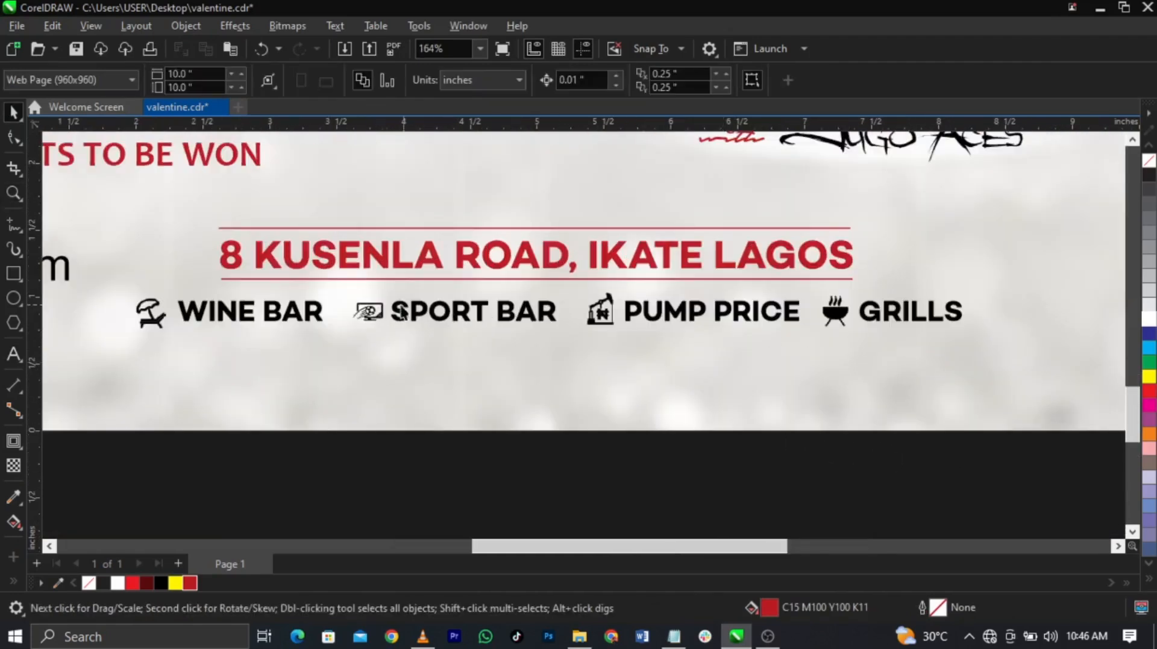
left_click(349, 310)
scroll(353, 310, "up", 2)
left_click(373, 320)
mouse_move(470, 355)
left_mouse_down("shift")
mouse_move(482, 372)
mouse_move(454, 341)
left_mouse_up("shift")
scroll(486, 327, "down", 1)
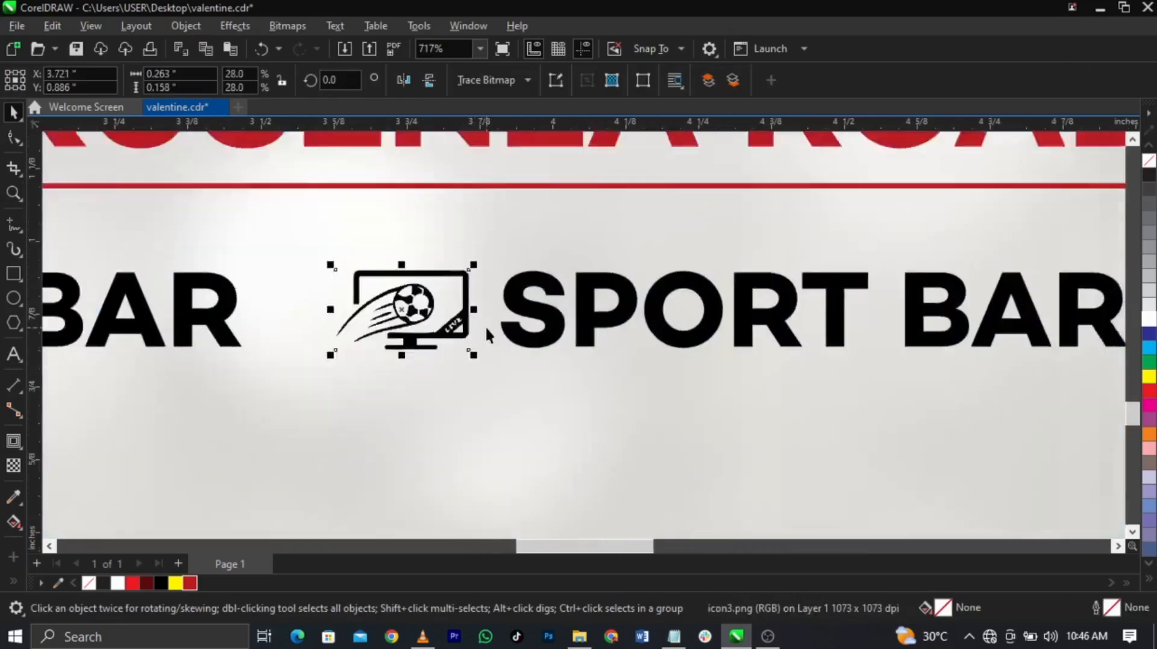
scroll(485, 328, "down", 3)
Step: Scale the whole services row down to 88% and centre it on the background
left_click_drag(306, 441, 872, 306)
left_click_drag(831, 338, 808, 343, "shift")
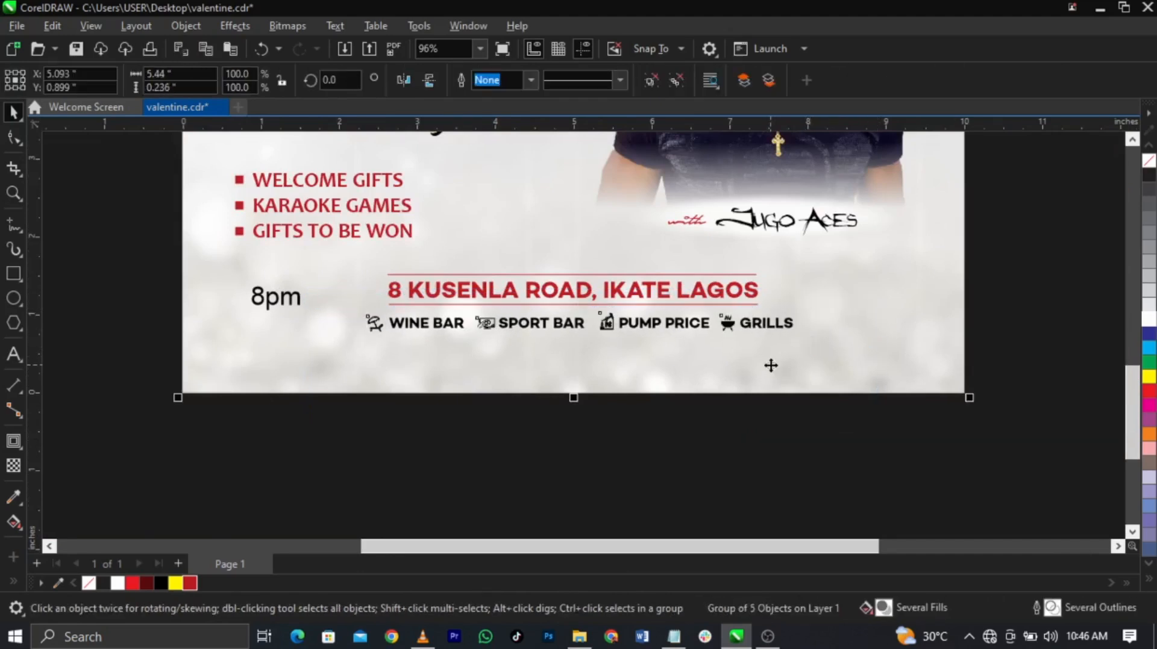
key("c")
left_click(1034, 372)
key("F4")
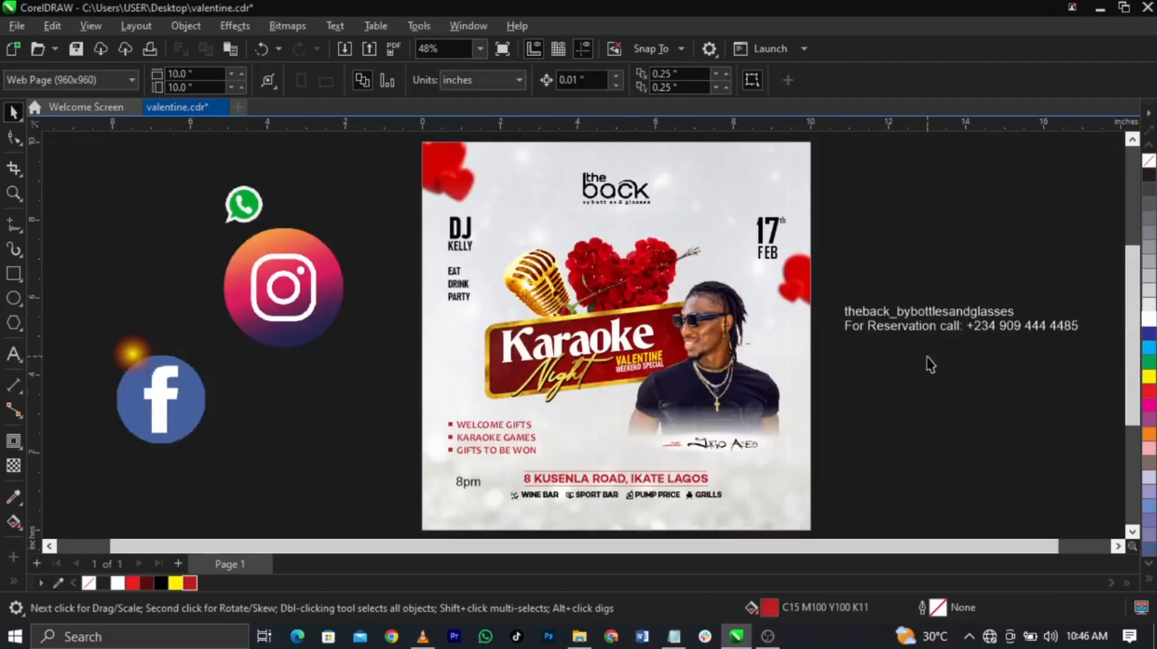
Step: Move the contact text below the services row and join its two lines into one
left_click(935, 328)
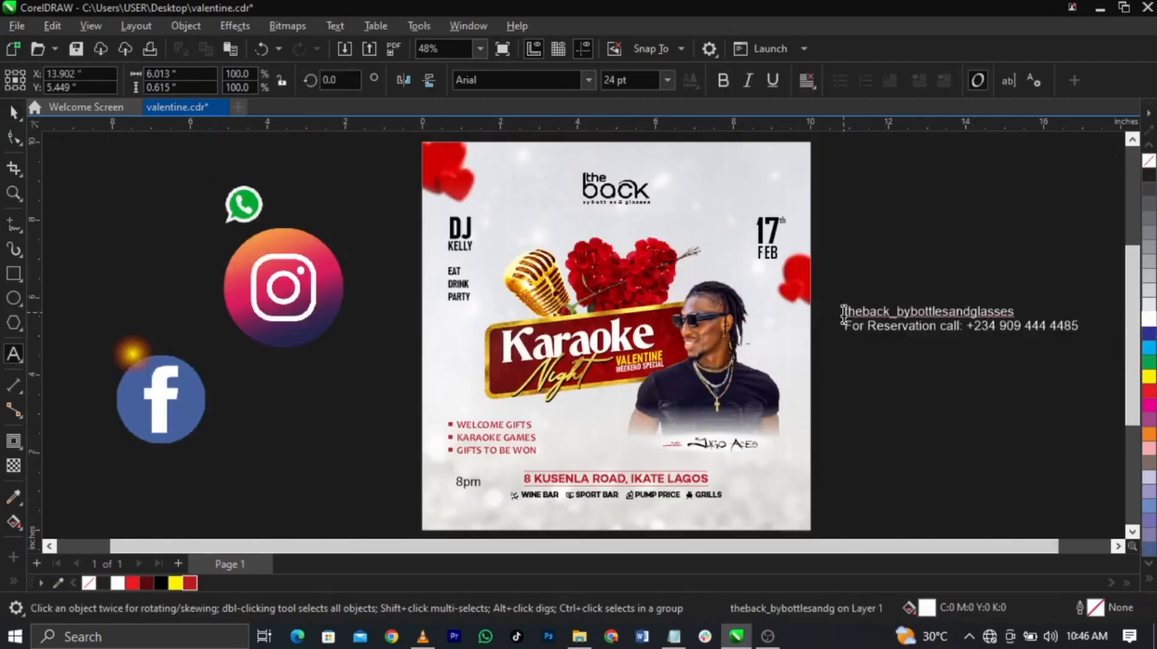
left_click_drag(875, 331, 643, 498)
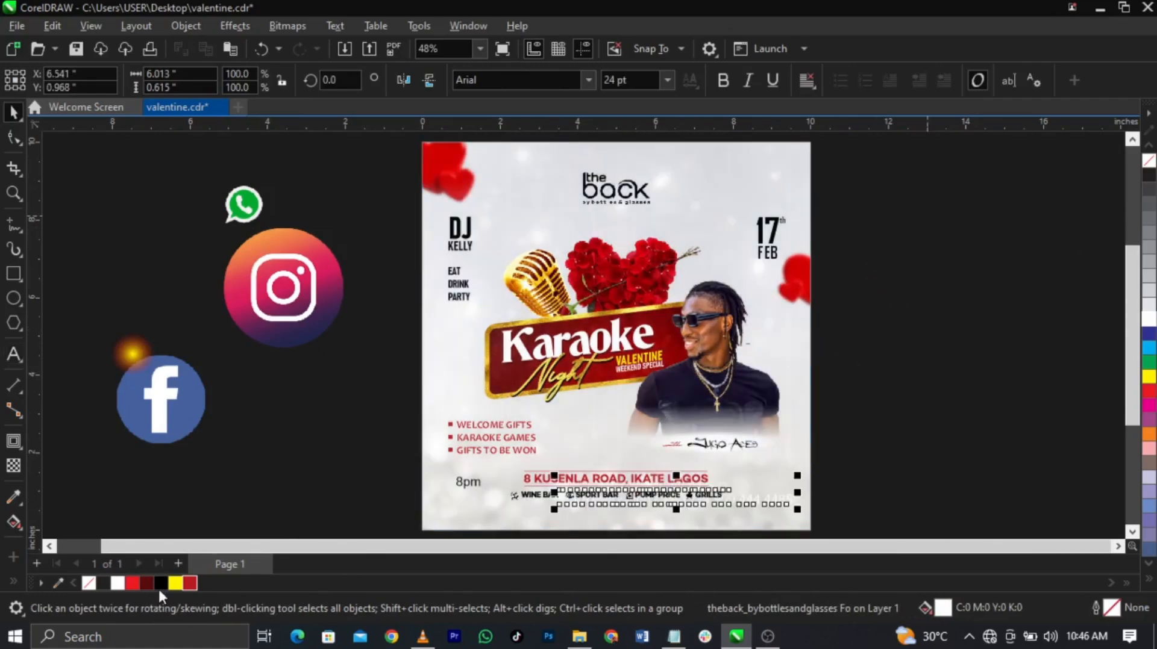
key("z")
left_click_drag(829, 516, 851, 525)
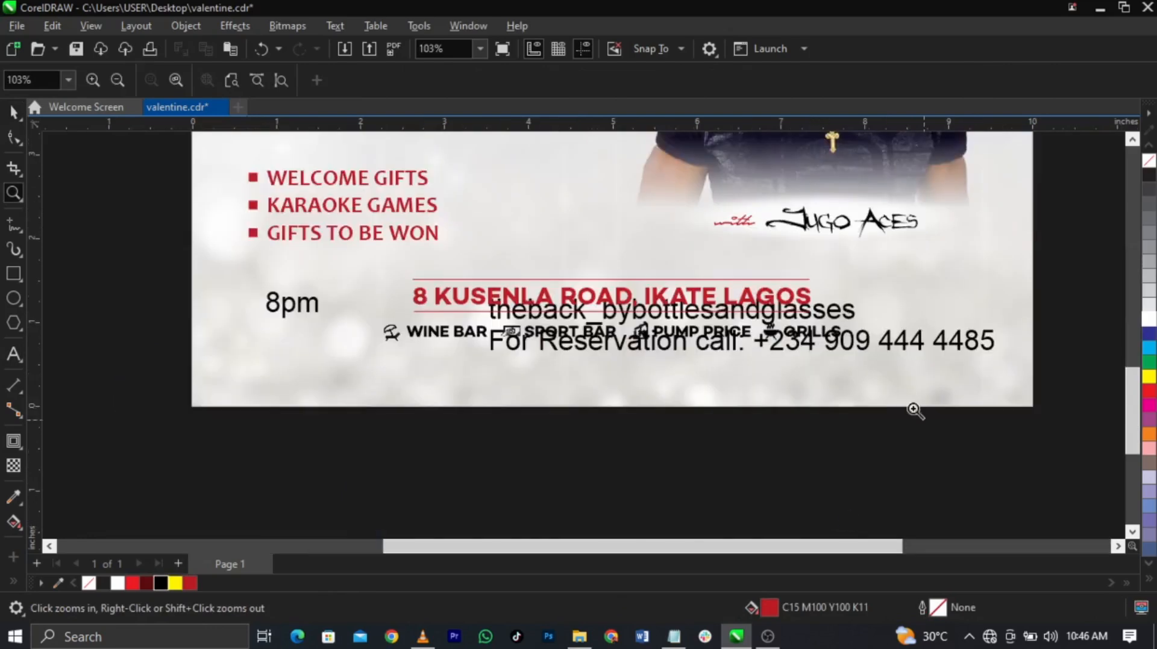
key("space")
left_click_drag(905, 346, 845, 408)
double_click(845, 407)
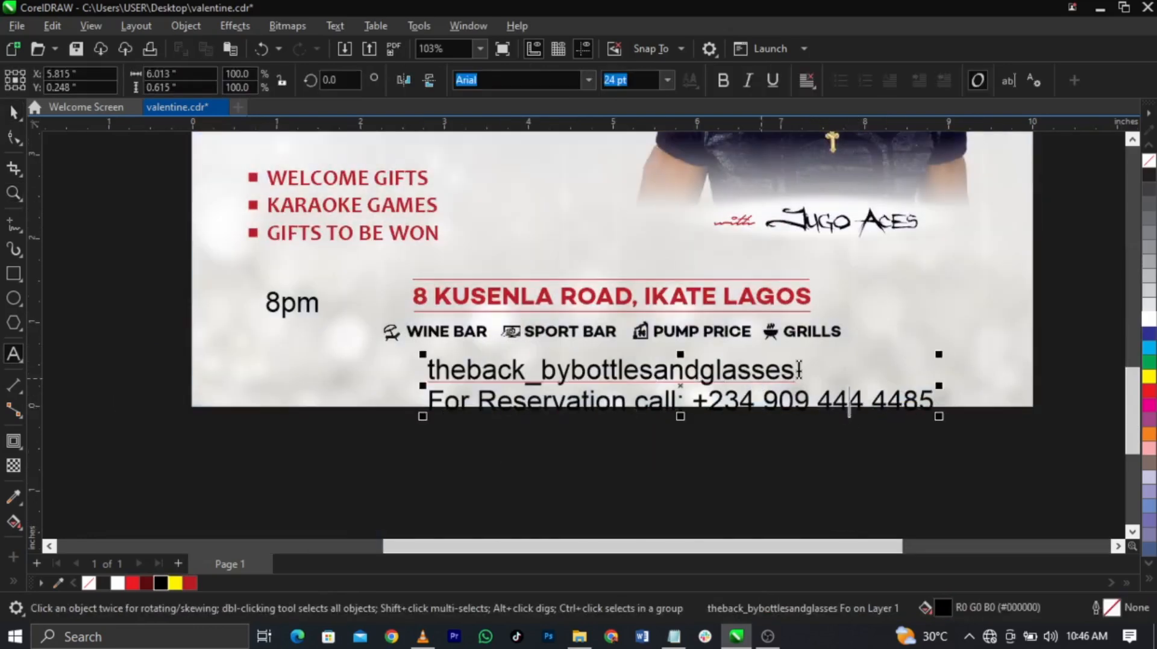
key("Delete")
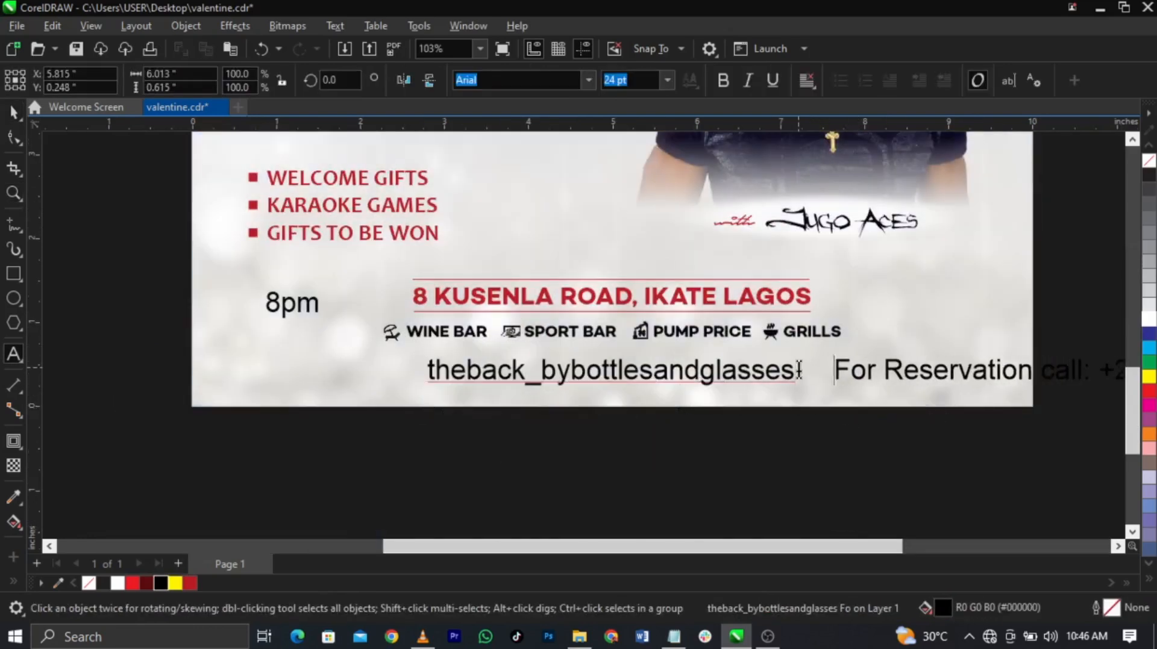
key("ctrl+space")
Step: Shrink the contact line and centre it horizontally on the flyer
left_click_drag(678, 389, 507, 393)
left_click_drag(254, 402, 447, 412)
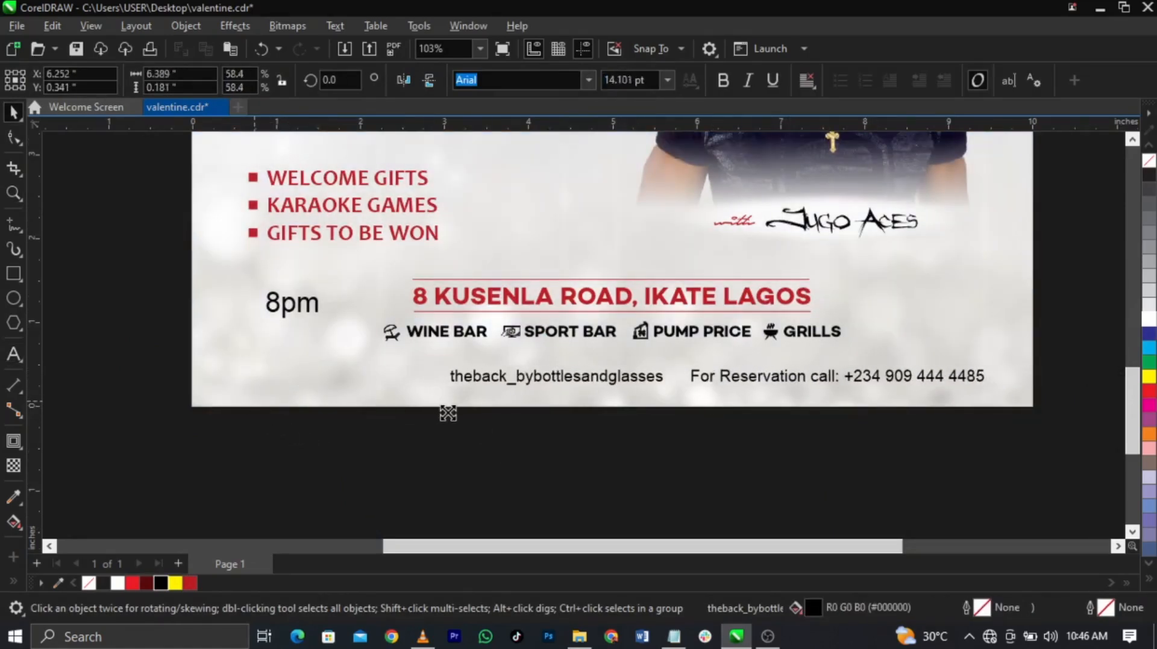
left_click(366, 371, "shift")
key("c")
left_click(472, 450)
left_click(692, 378)
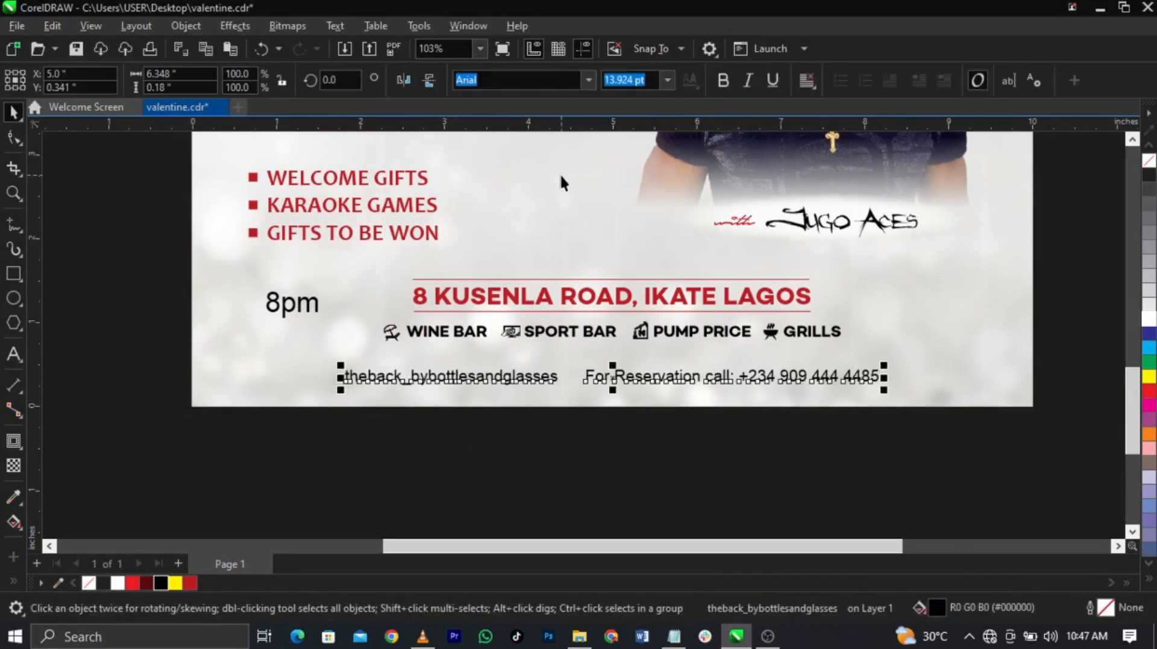
Step: Set the contact line to Campton Book, make it UPPERCASE, and recentre it
type("Campton Book")
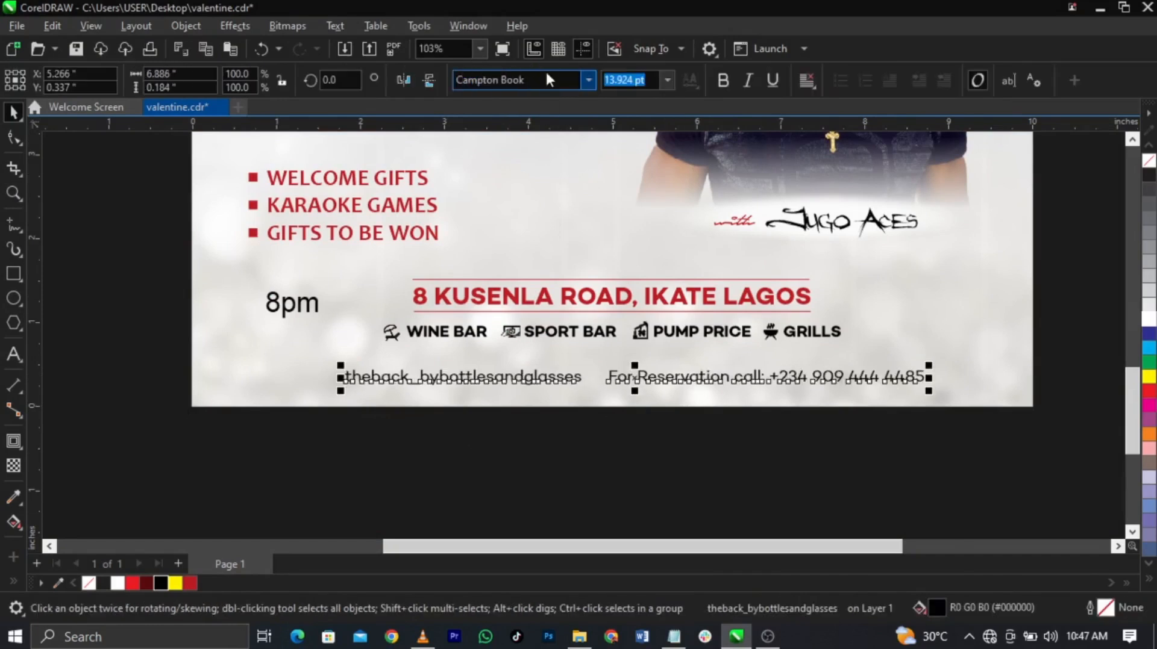
left_click_drag(754, 381, 733, 379)
double_click(733, 380)
key("ctrl+a")
key("shift+F3")
key("Return")
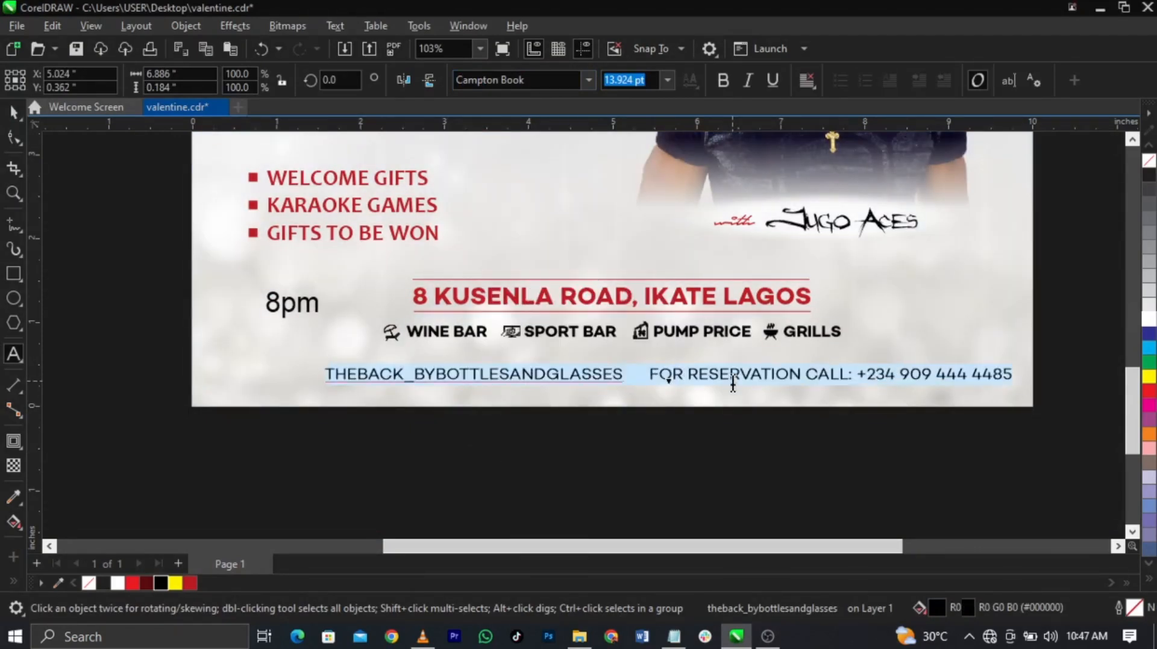
key("Escape")
left_click(747, 405, "shift")
key("c")
left_click(764, 450)
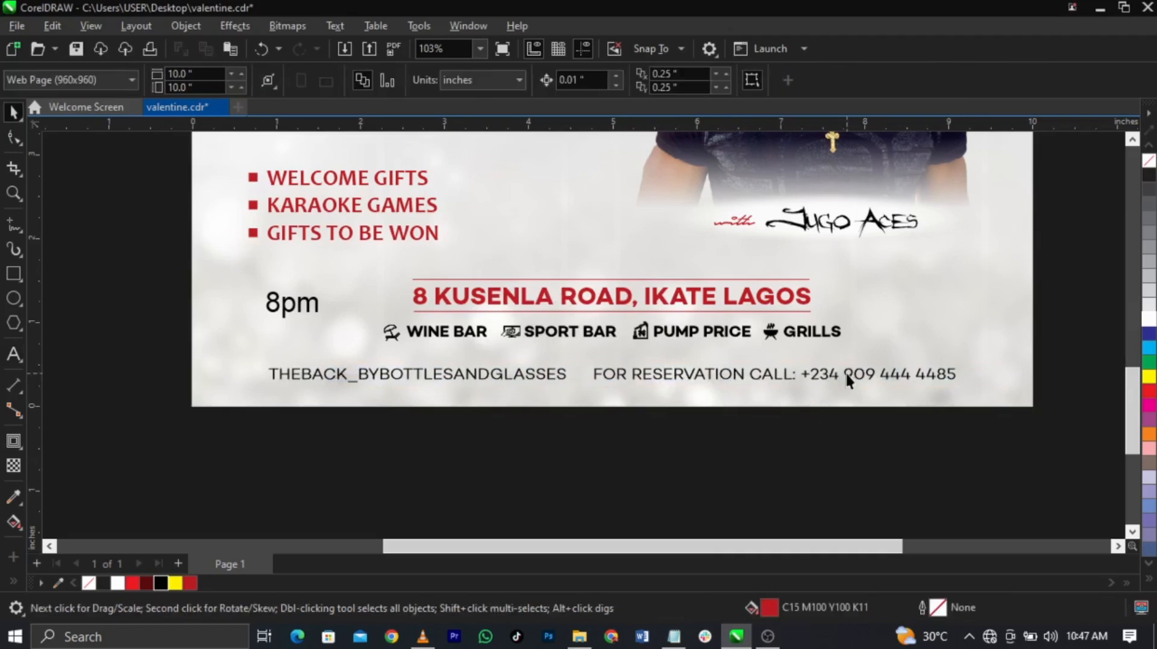
left_click(845, 374)
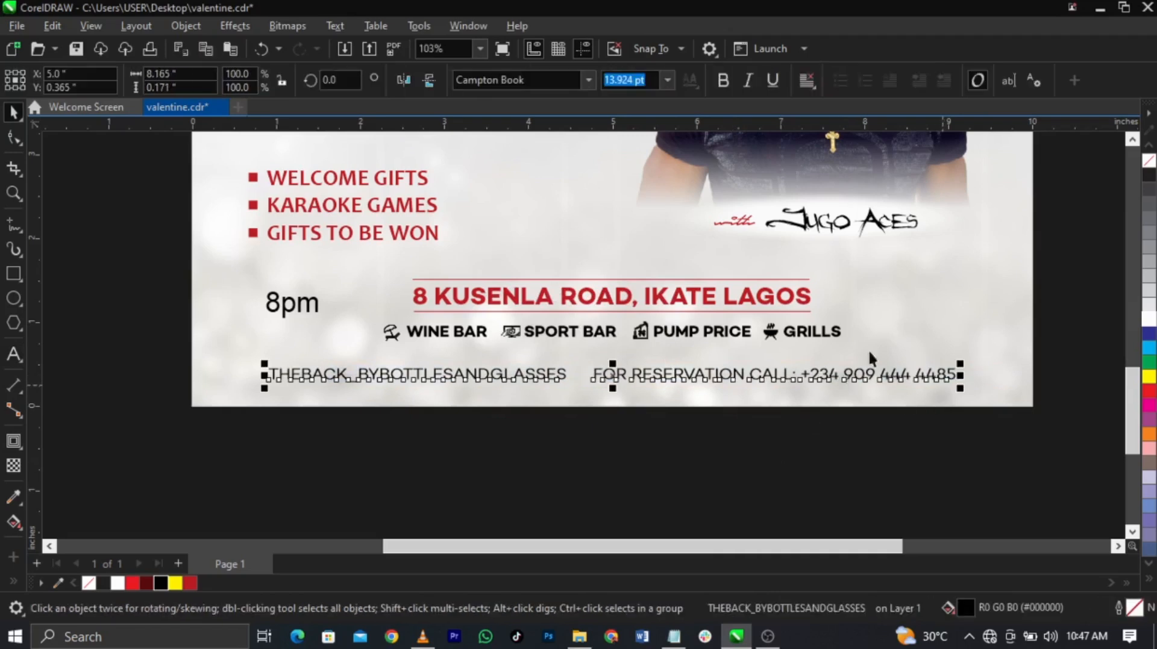
Step: Lower the address and services block slightly, and nudge up and shrink the contact line
left_click_drag(389, 362, 348, 352)
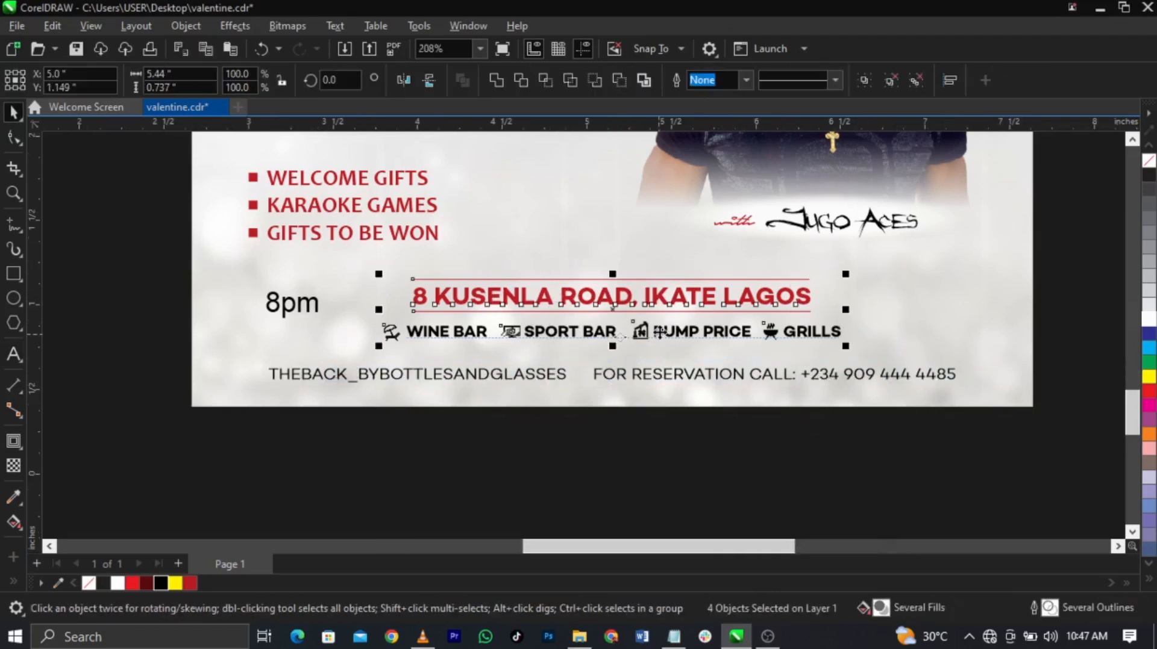
scroll(636, 340, "up", 1)
left_click_drag(658, 335, 657, 345)
left_click(662, 410)
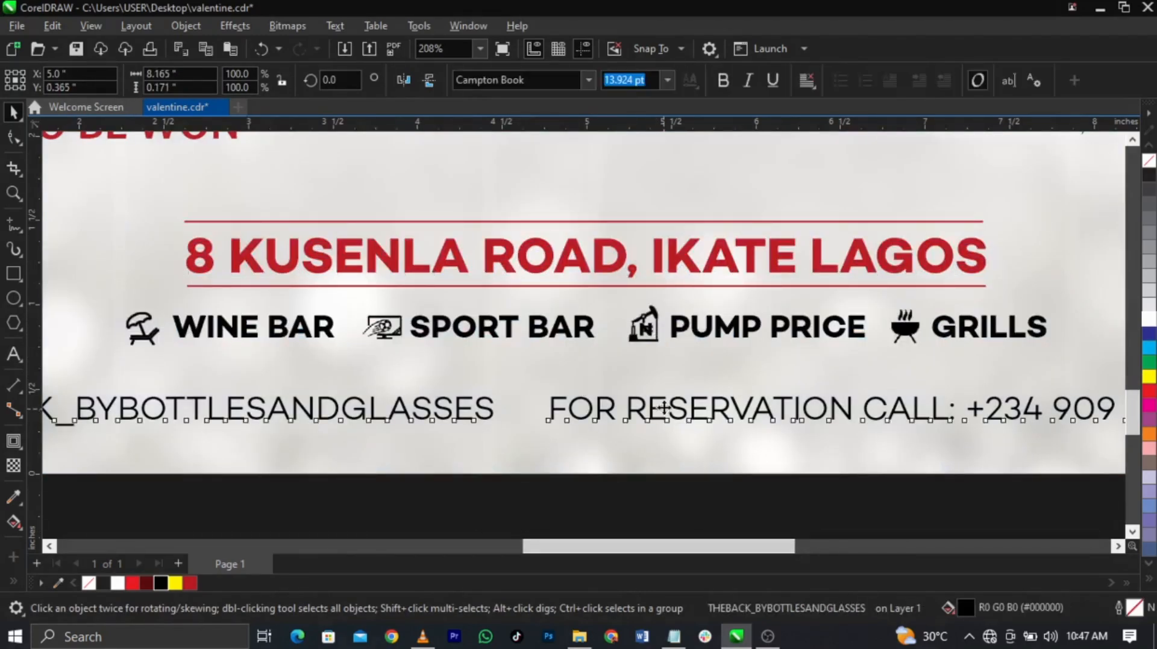
left_click_drag(663, 409, 663, 405)
scroll(735, 451, "down", 3)
left_click_drag(915, 416, 911, 419)
left_click(924, 415, "shift")
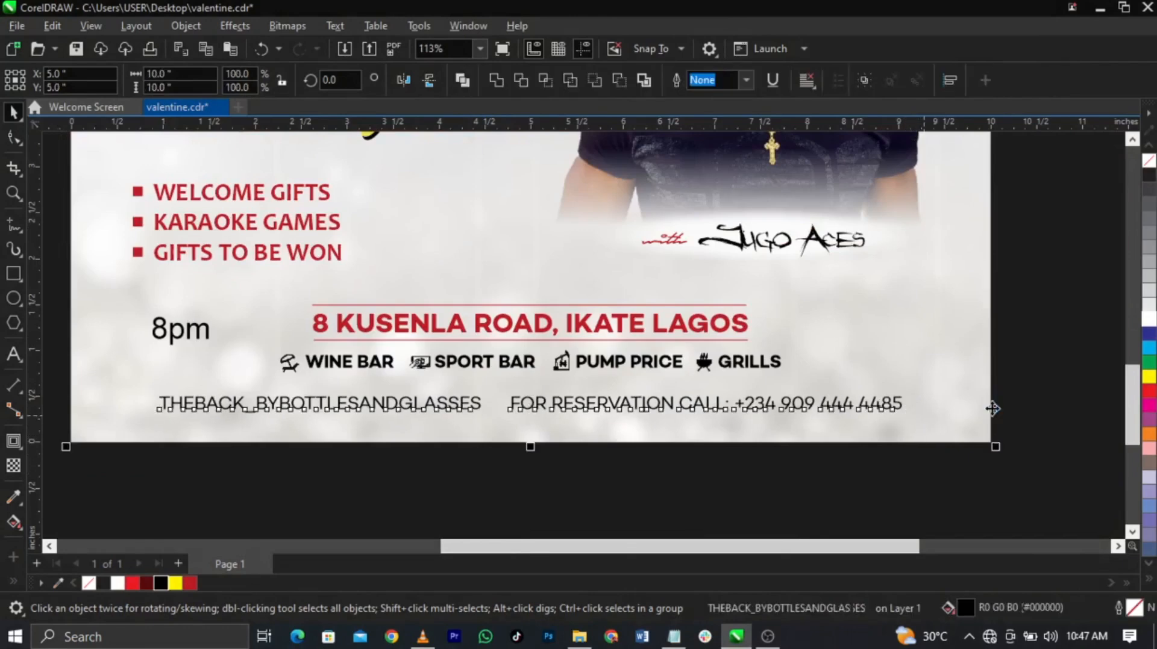
scroll(729, 408, "down", 2)
left_click(599, 481)
Step: Set the 8pm text to bold Agency FB
scroll(433, 360, "up", 2)
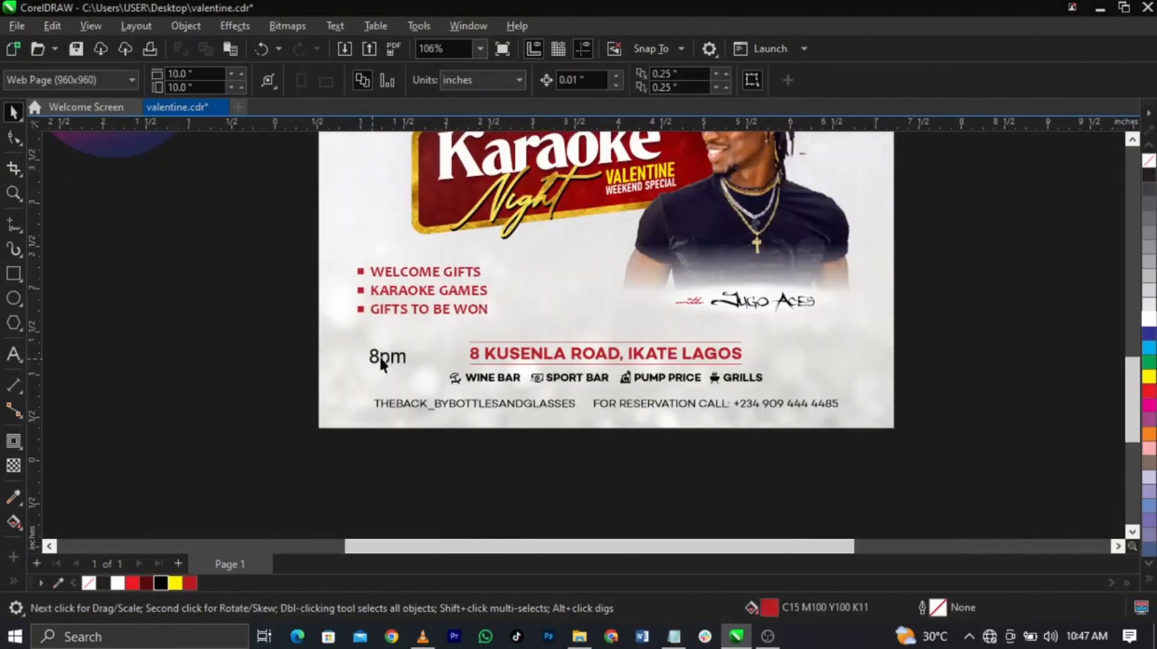
scroll(379, 364, "up", 2)
left_click(388, 368)
left_click(524, 85)
type("ag")
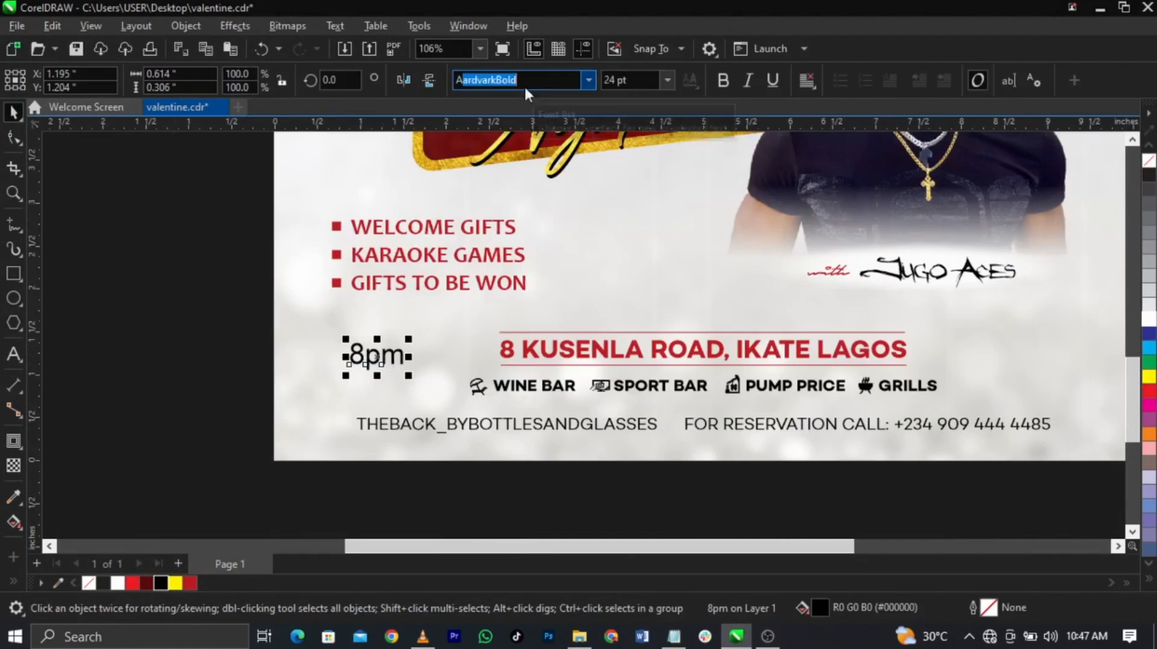
key("Return")
left_click(723, 81)
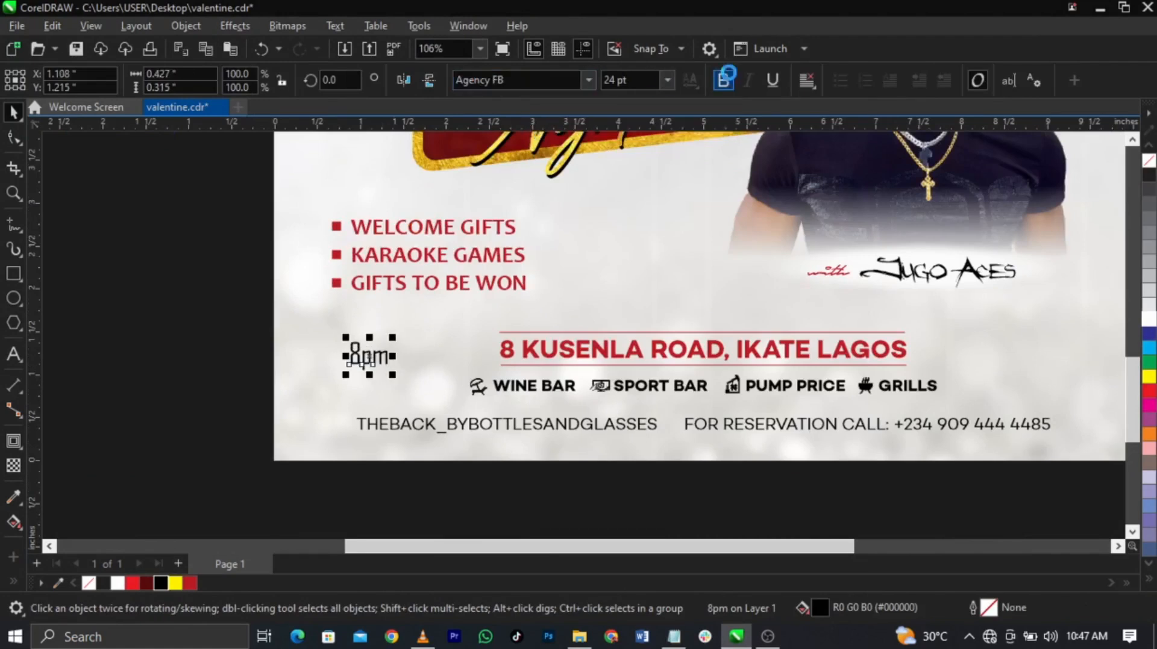
Step: Change the time to uppercase 8PM and enlarge it to about 40.6 pt
double_click(371, 358)
key("ctrl+a")
key("shift+F3")
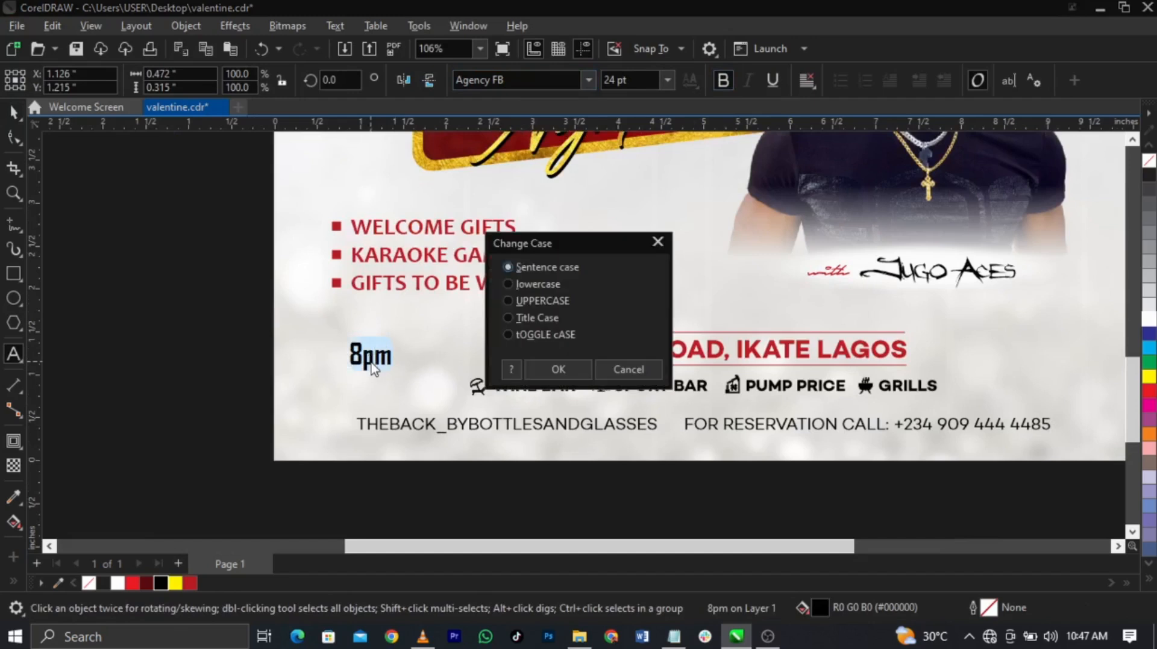
key("Return")
key("ctrl+space")
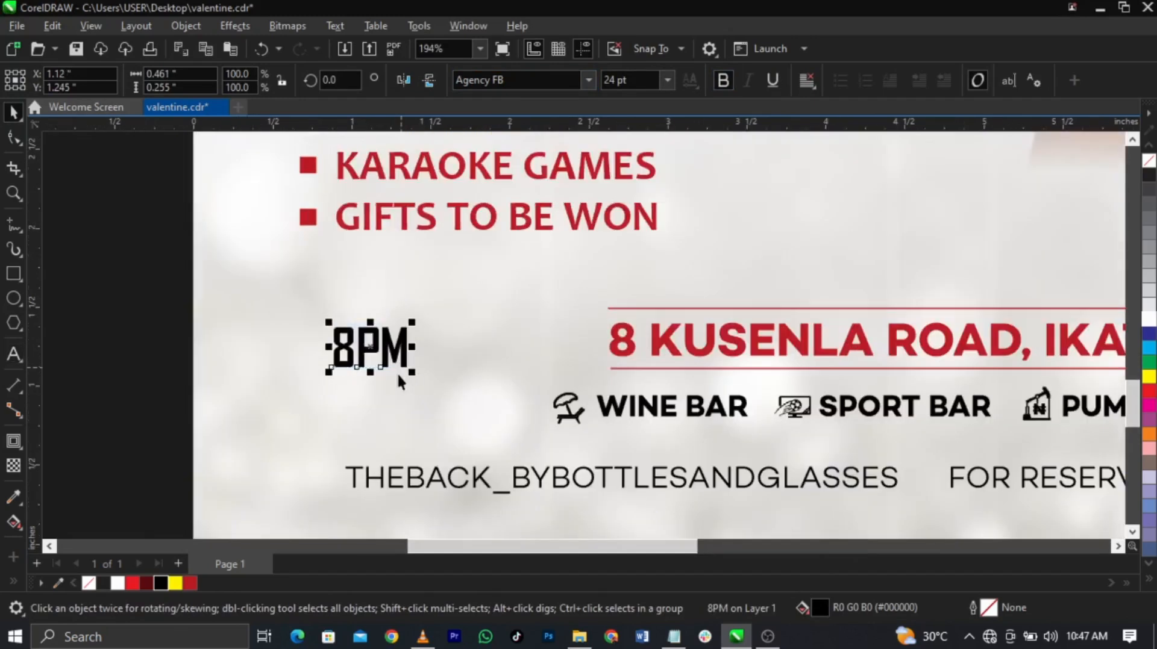
scroll(407, 374, "up", 3)
left_click(421, 386)
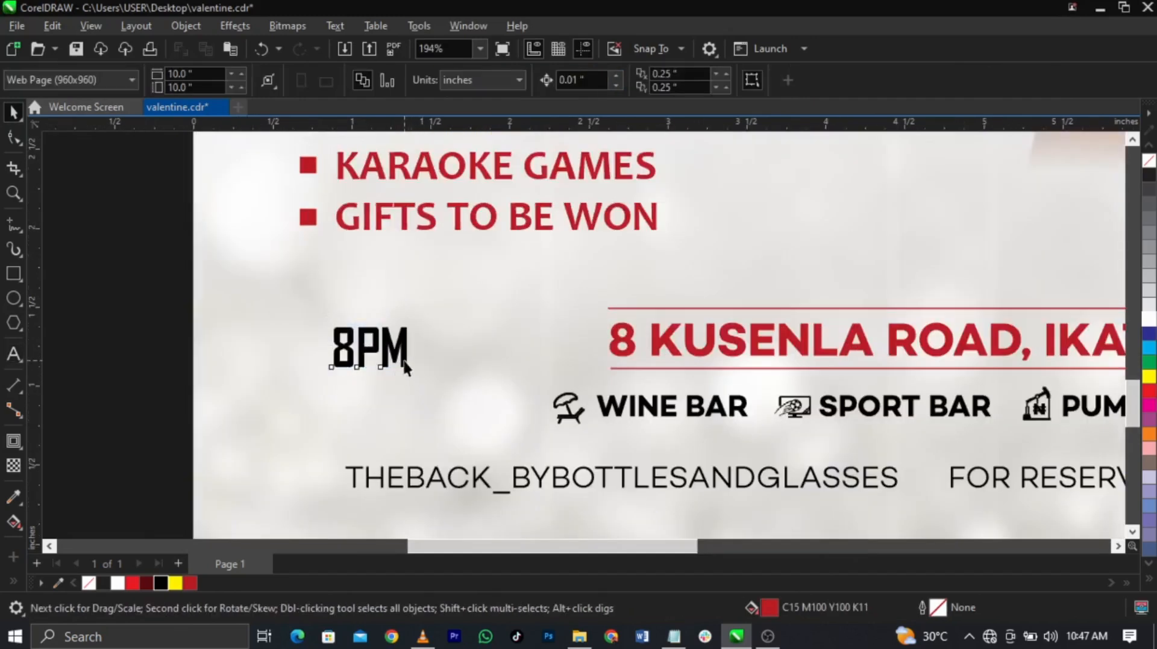
left_click(405, 368)
mouse_move(412, 372)
left_mouse_down()
mouse_move(439, 395)
mouse_move(431, 377)
left_mouse_up()
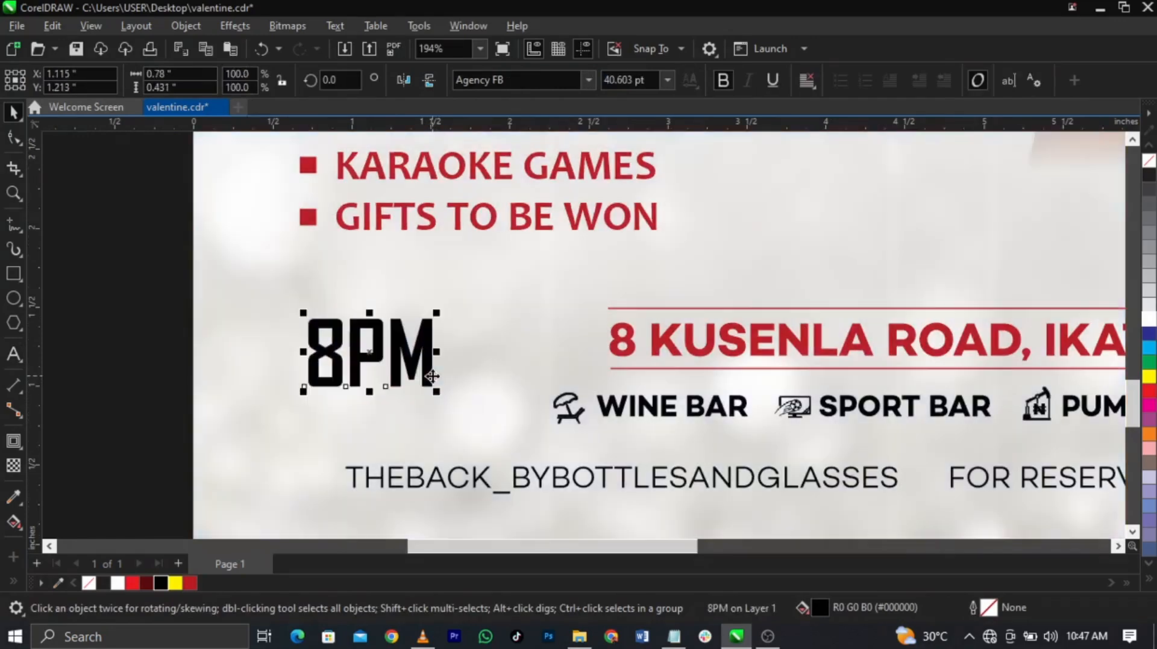
key("F4")
left_click(1015, 472)
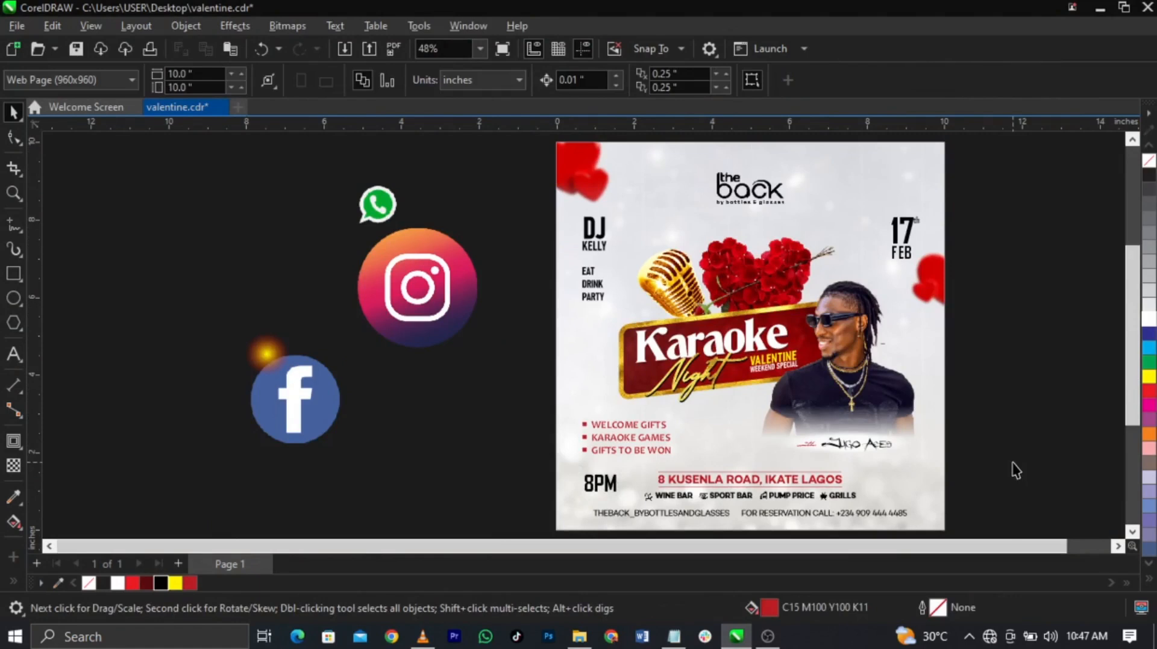
Step: Stack the Instagram, WhatsApp and Facebook icons together, shrink Instagram beside Facebook, and save the flyer
left_click_drag(434, 344, 497, 476)
left_click_drag(367, 196, 445, 456)
left_click_drag(334, 415, 478, 489)
key("z")
left_click_drag(383, 421, 760, 479)
left_click(459, 335)
left_click_drag(504, 176, 462, 363)
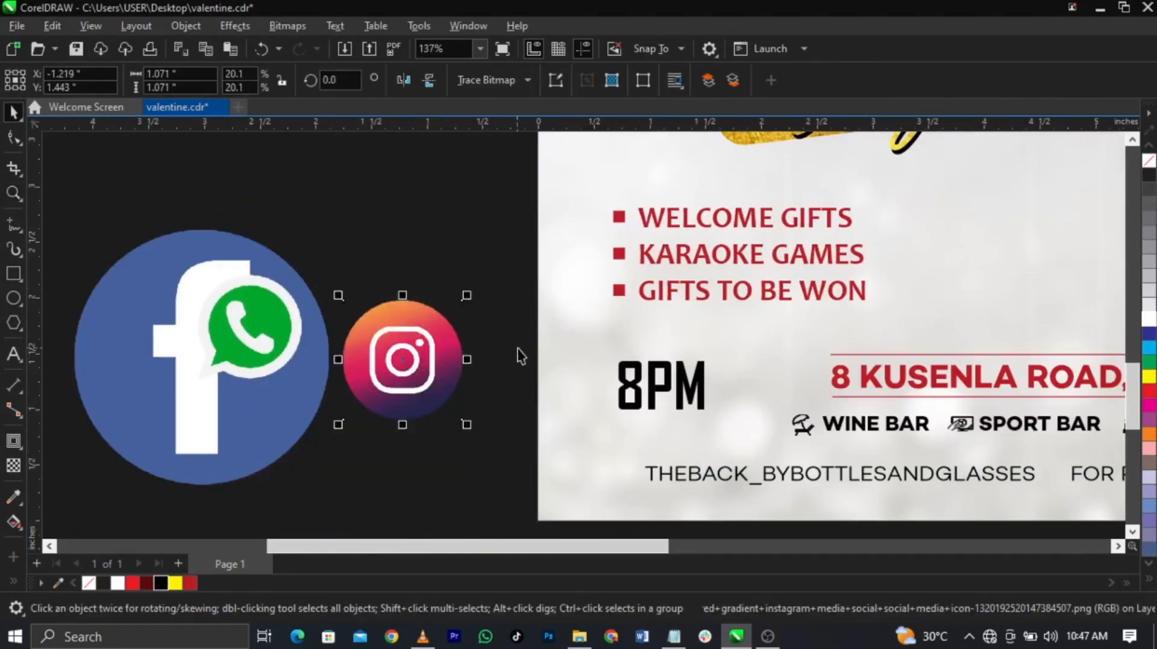
key("ctrl+s")
Step: Convert the Instagram image to Black and White (1-bit) with threshold 188
left_click(287, 26)
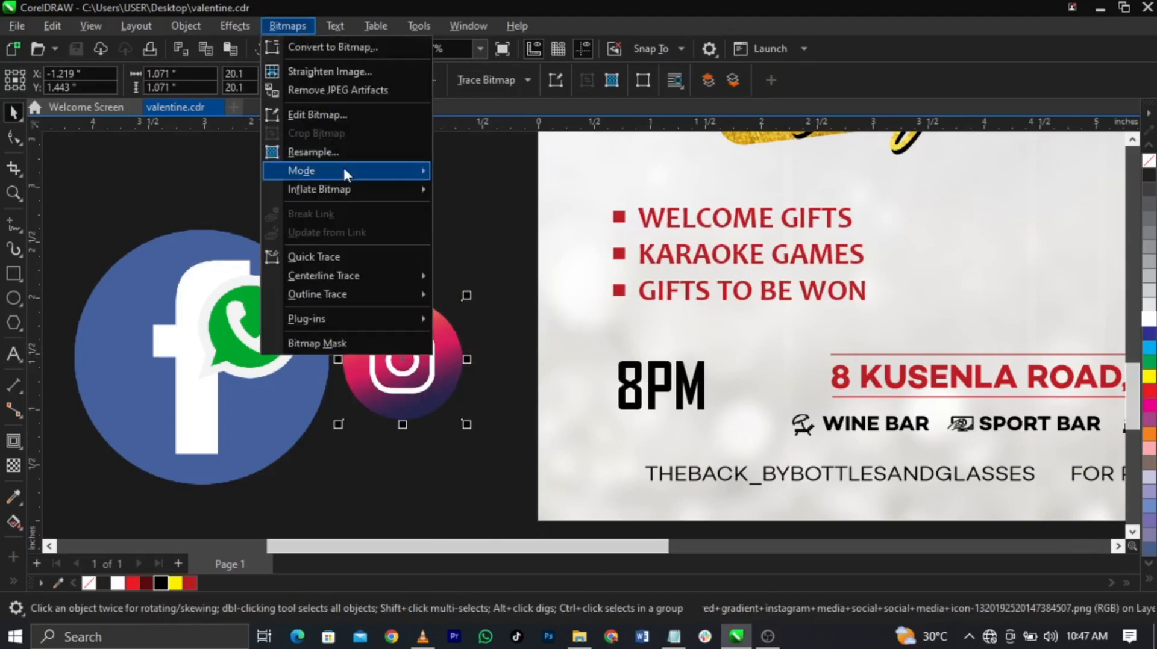
mouse_move(346, 174)
left_click(478, 169)
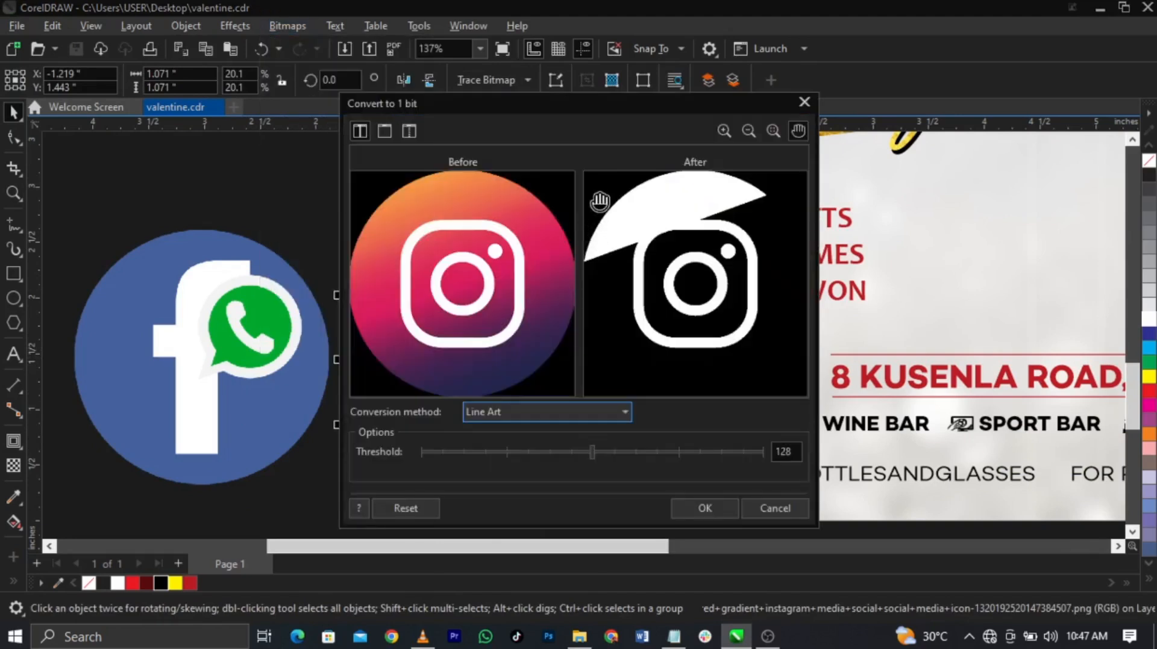
left_click_drag(637, 103, 794, 106)
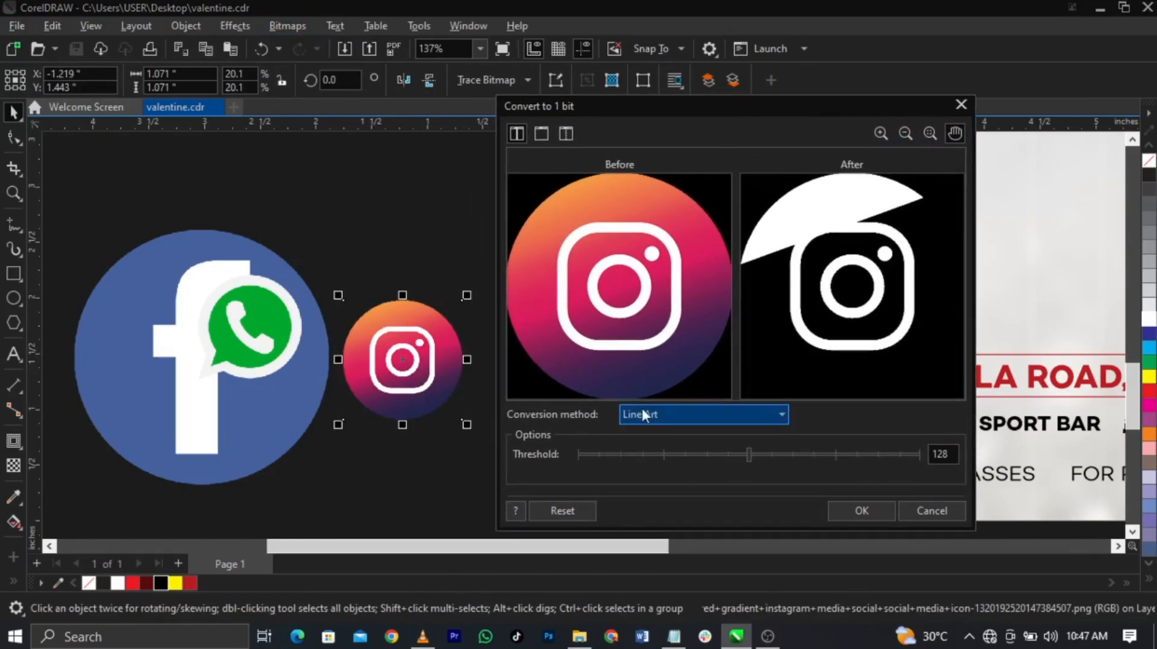
left_click_drag(749, 455, 809, 456)
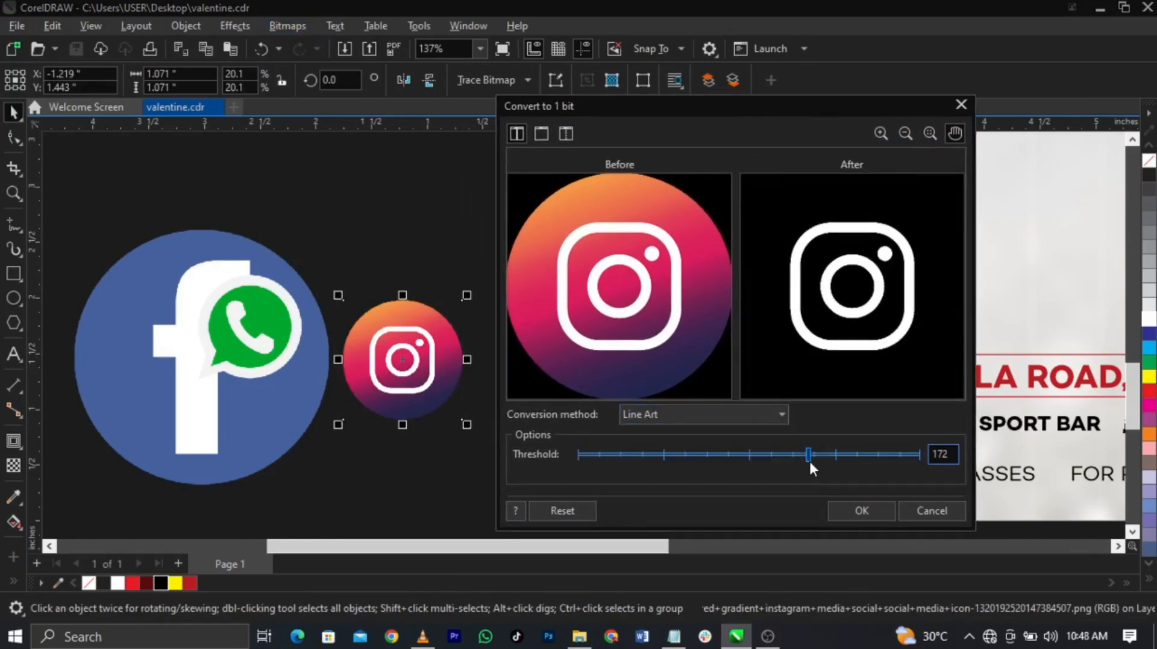
left_click(695, 458)
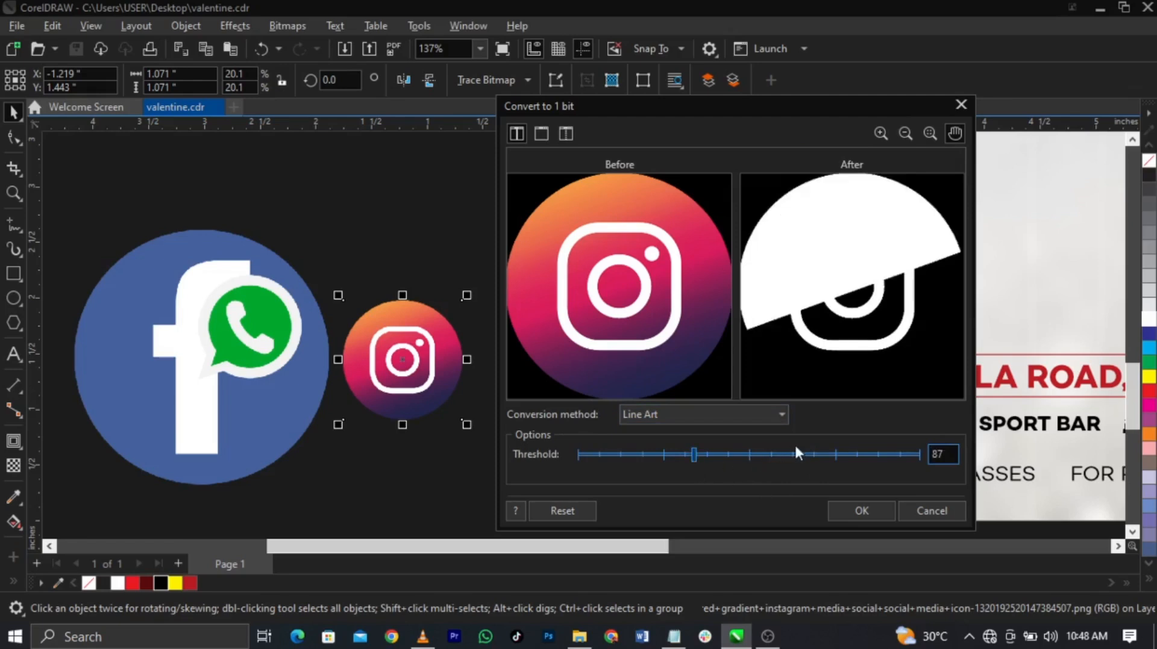
left_click(831, 452)
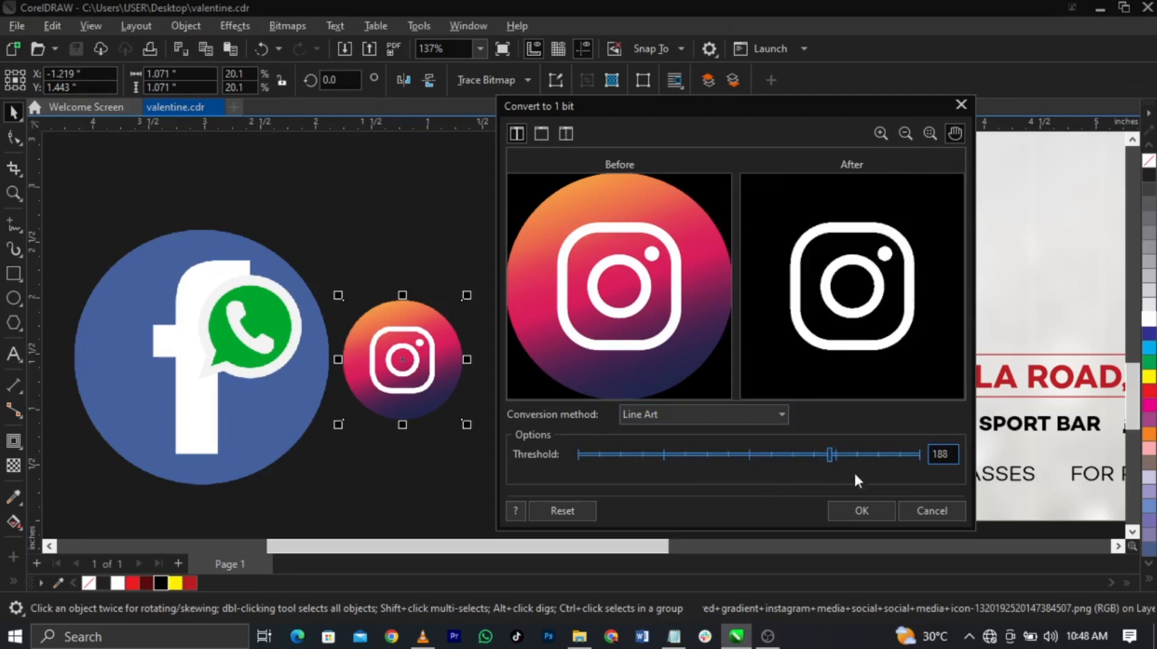
left_click(873, 511)
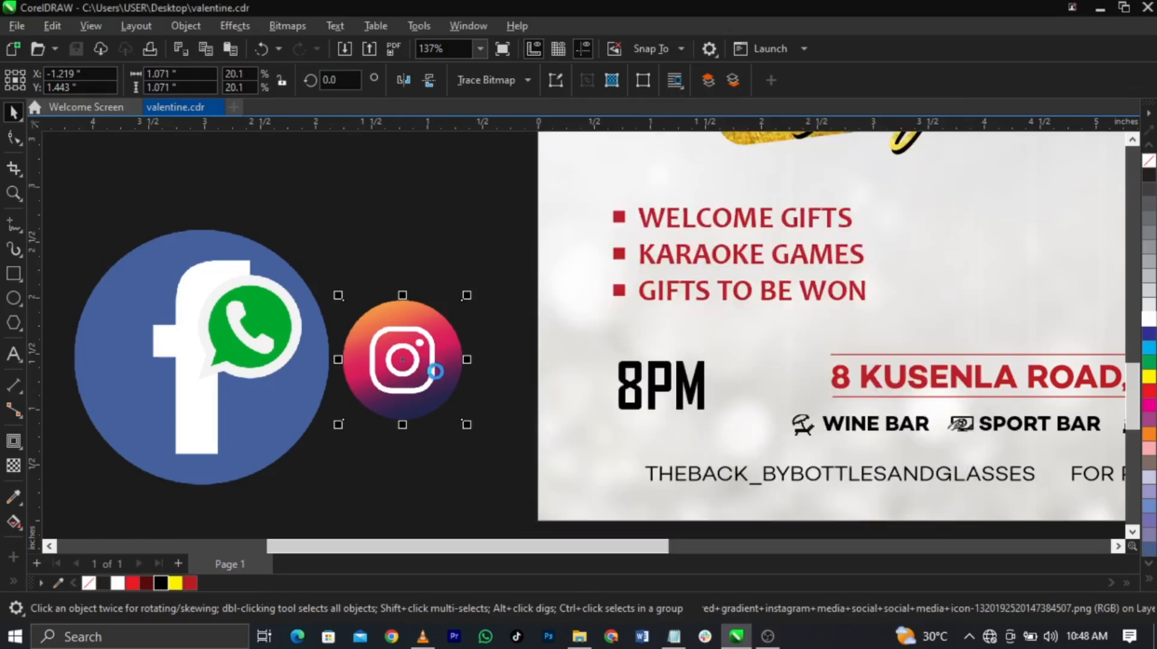
Step: Trace the black-and-white Instagram image using Outline Trace > Line Art
left_click(493, 84)
mouse_move(514, 143)
left_click(621, 142)
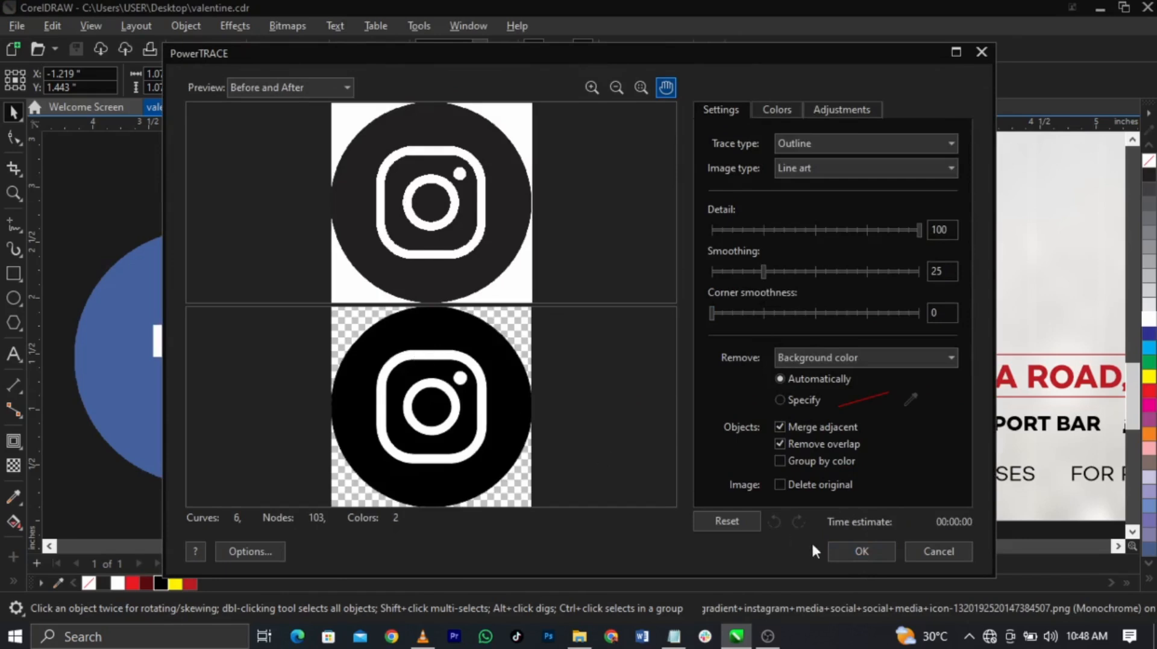
left_click(862, 552)
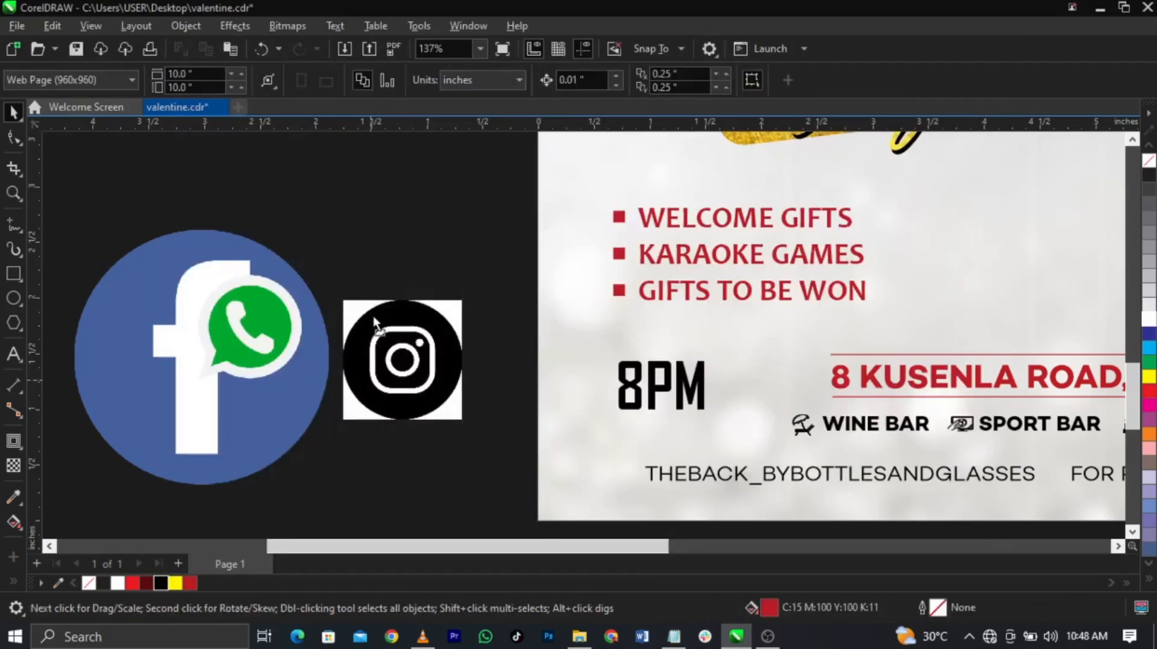
Step: Delete the original Instagram image, move the trace into its place, and group its pieces
left_click_drag(386, 368, 388, 247)
left_click(408, 398)
key("Delete")
mouse_move(398, 294)
left_mouse_down()
mouse_move(482, 359)
mouse_move(456, 387)
left_mouse_up()
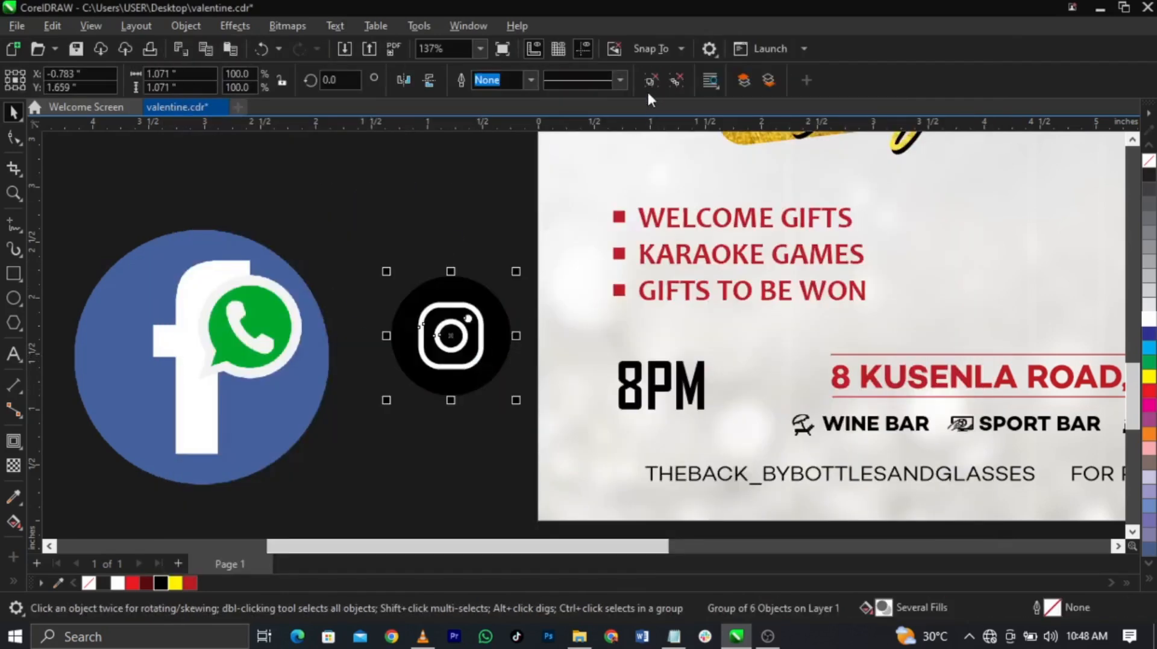
left_click(422, 256)
scroll(478, 372, "up", 5)
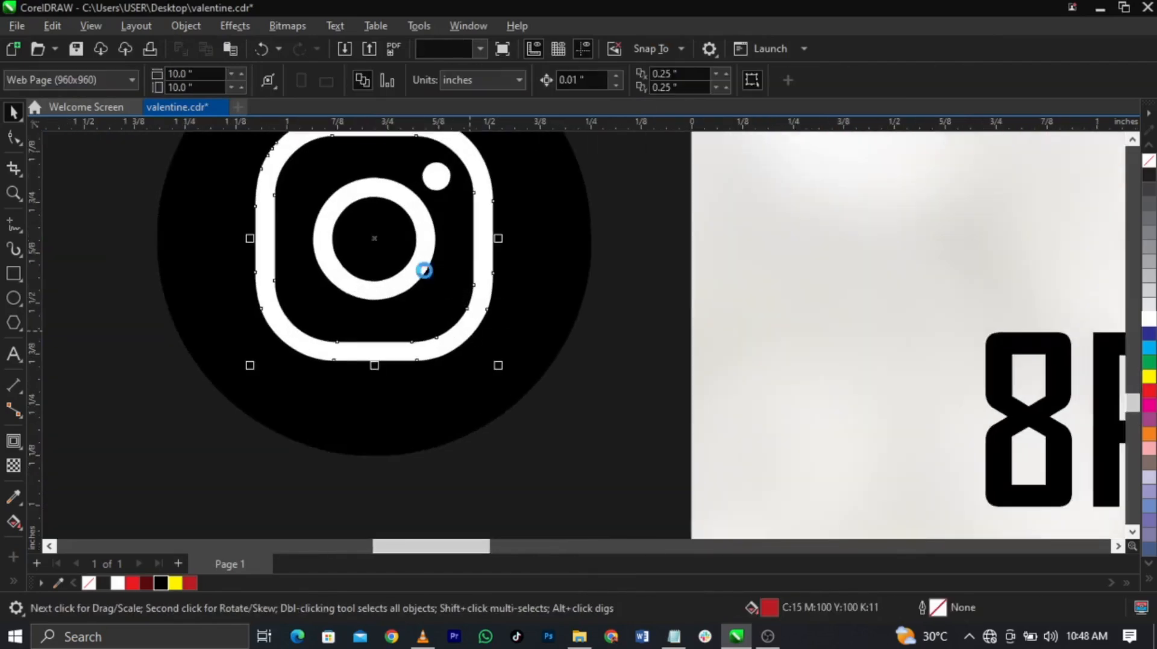
scroll(446, 361, "down", 3)
left_click_drag(288, 432, 529, 200)
scroll(548, 259, "down", 3)
key("ctrl+g")
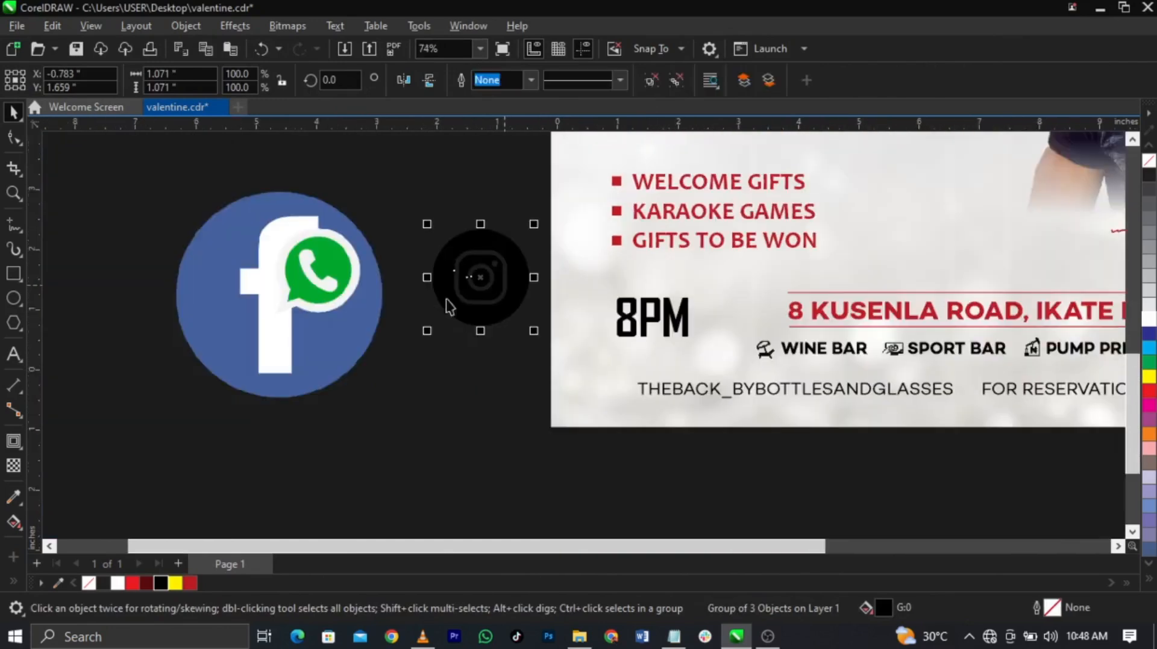
left_click(370, 269)
Step: Move the WhatsApp logo left, then convert the Facebook image to Black and White (1-bit)
left_click_drag(393, 269, 213, 271)
left_click(356, 295)
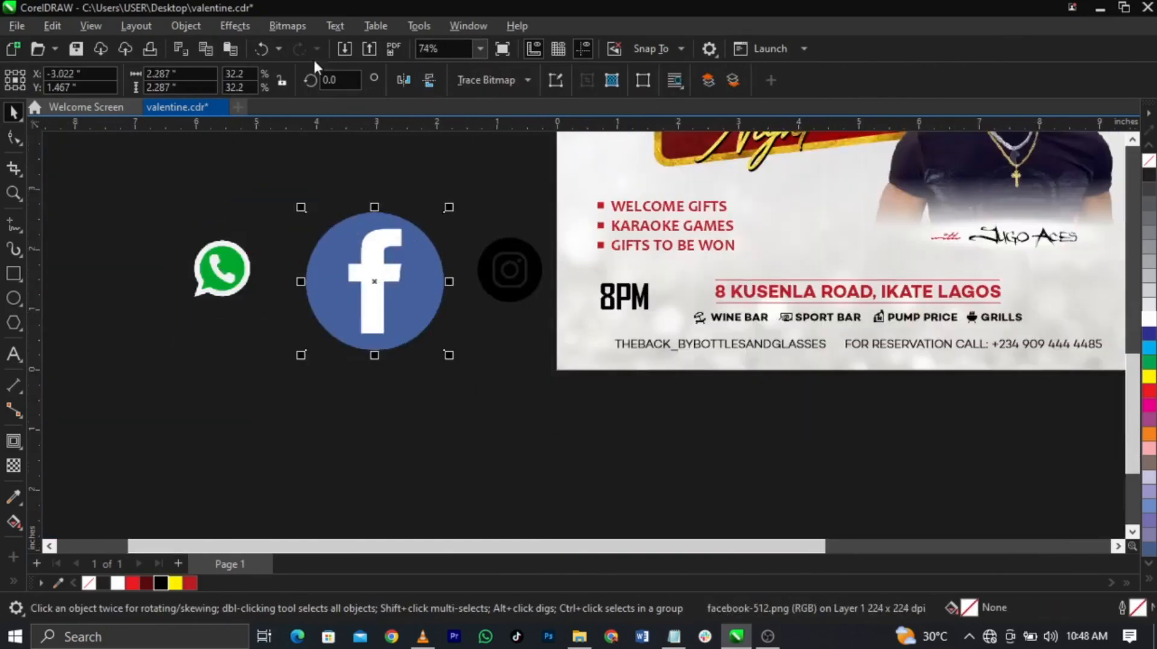
left_click(275, 26)
mouse_move(338, 173)
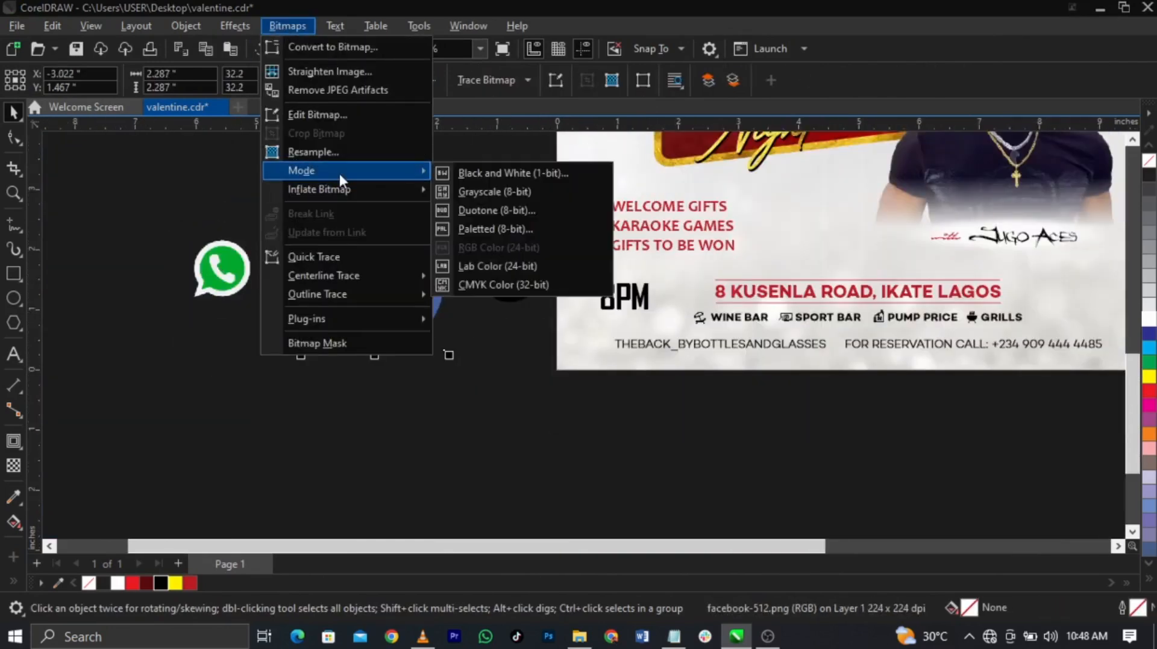
left_click(482, 173)
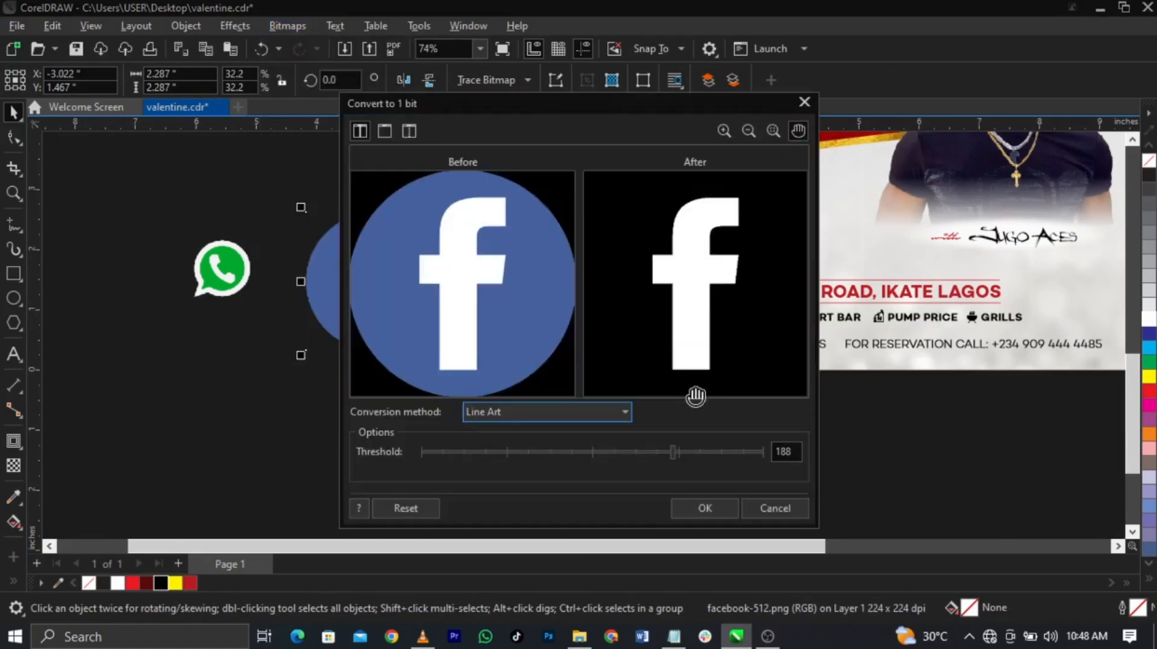
left_click(707, 496)
Step: Trace the Facebook image as Line Art and delete the original bitmap
left_click(511, 82)
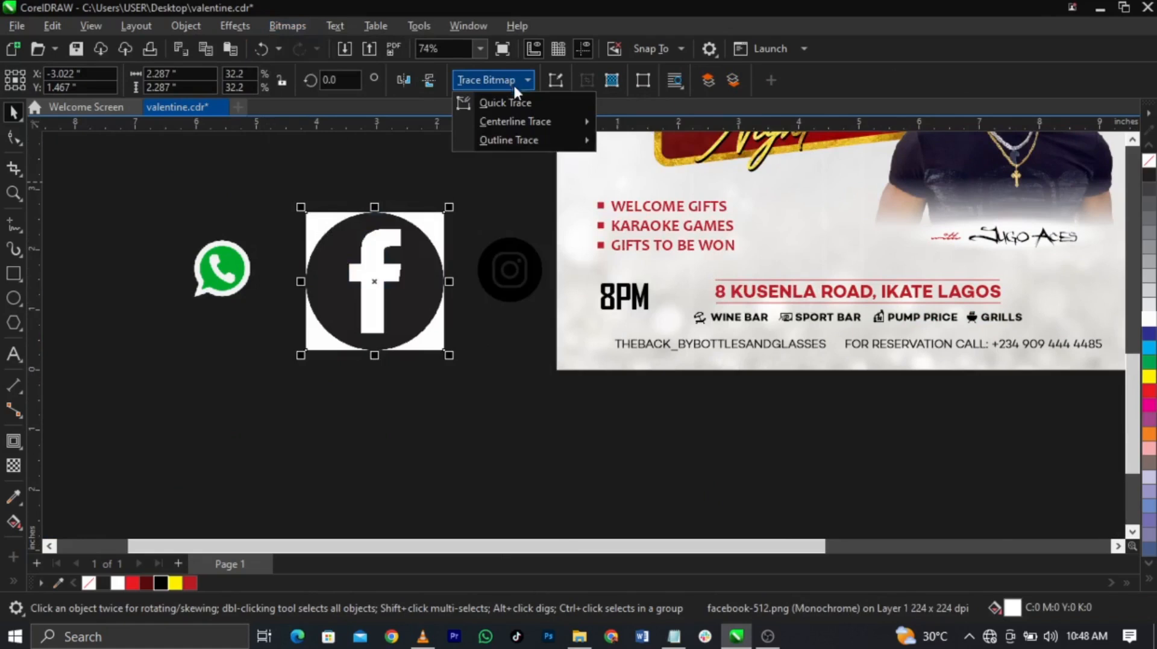
mouse_move(574, 144)
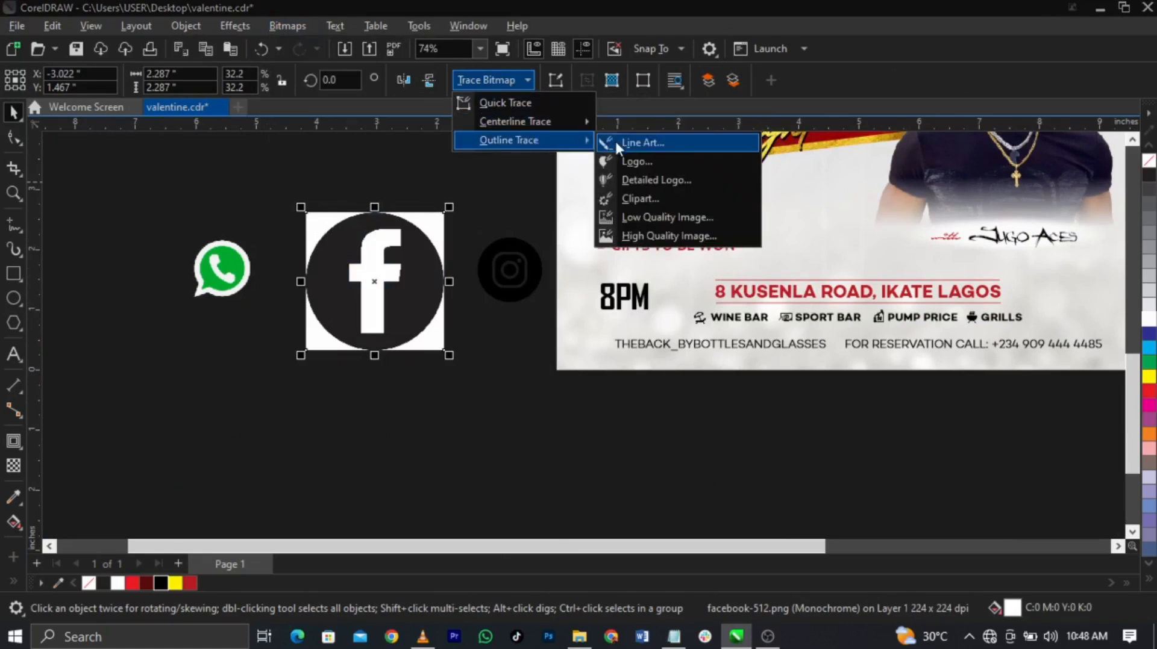
left_click(638, 142)
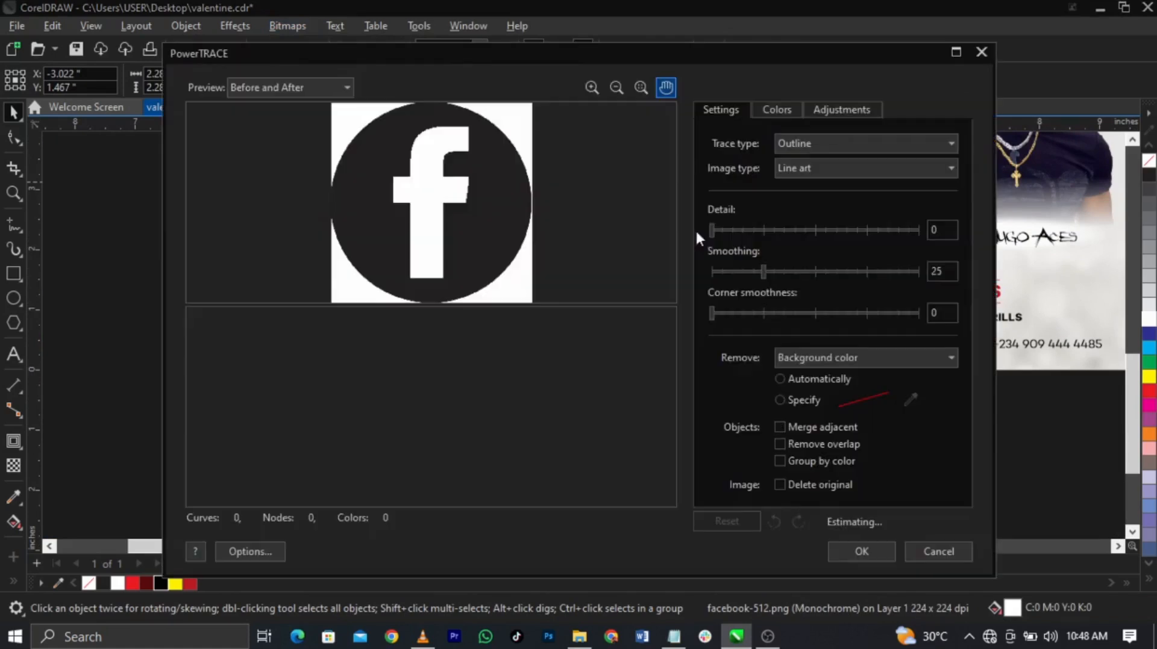
left_click(876, 549)
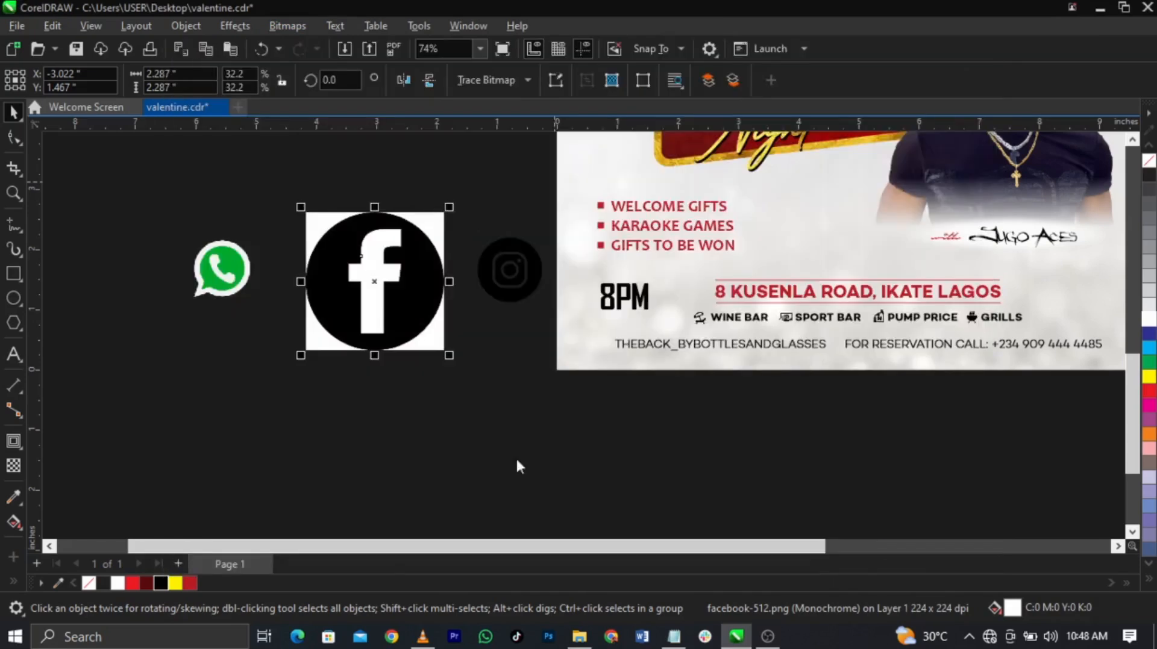
left_click(398, 452)
mouse_move(390, 312)
left_mouse_down()
mouse_move(214, 291)
mouse_move(401, 335)
left_mouse_up()
left_click(363, 321)
key("Delete")
Step: Position the traced Facebook icon under the WhatsApp corner and delete its white f
left_click_drag(206, 271, 335, 312)
scroll(336, 312, "up", 3)
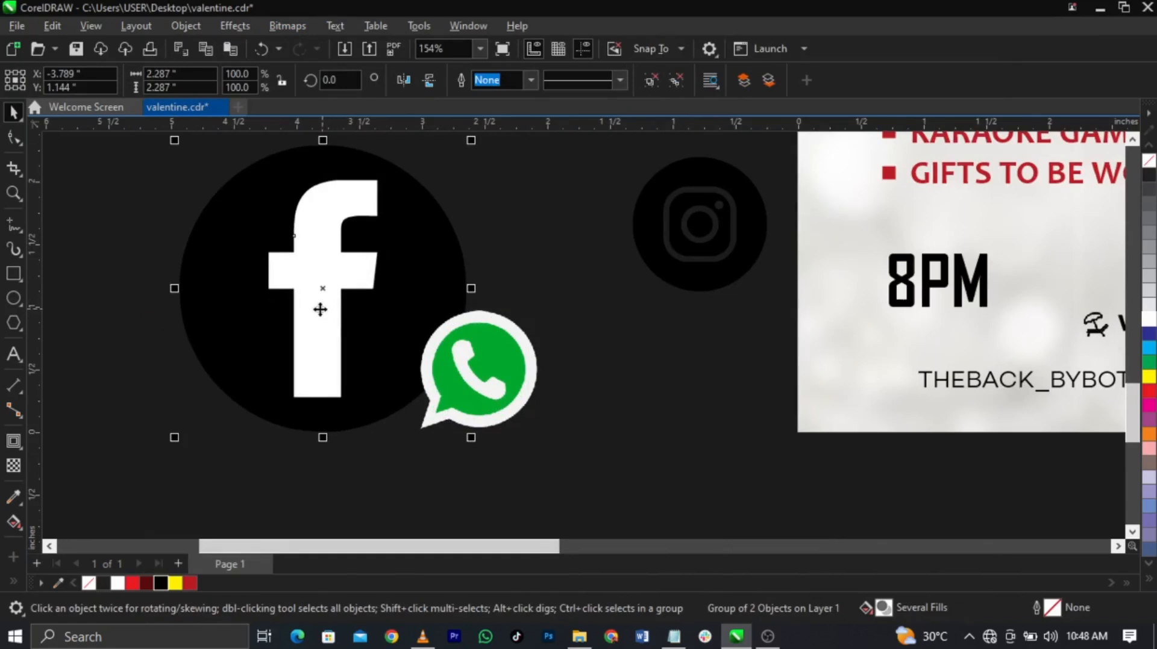
left_click(319, 309, "ctrl")
key("Delete")
left_click_drag(391, 342, 336, 303)
left_click(492, 381)
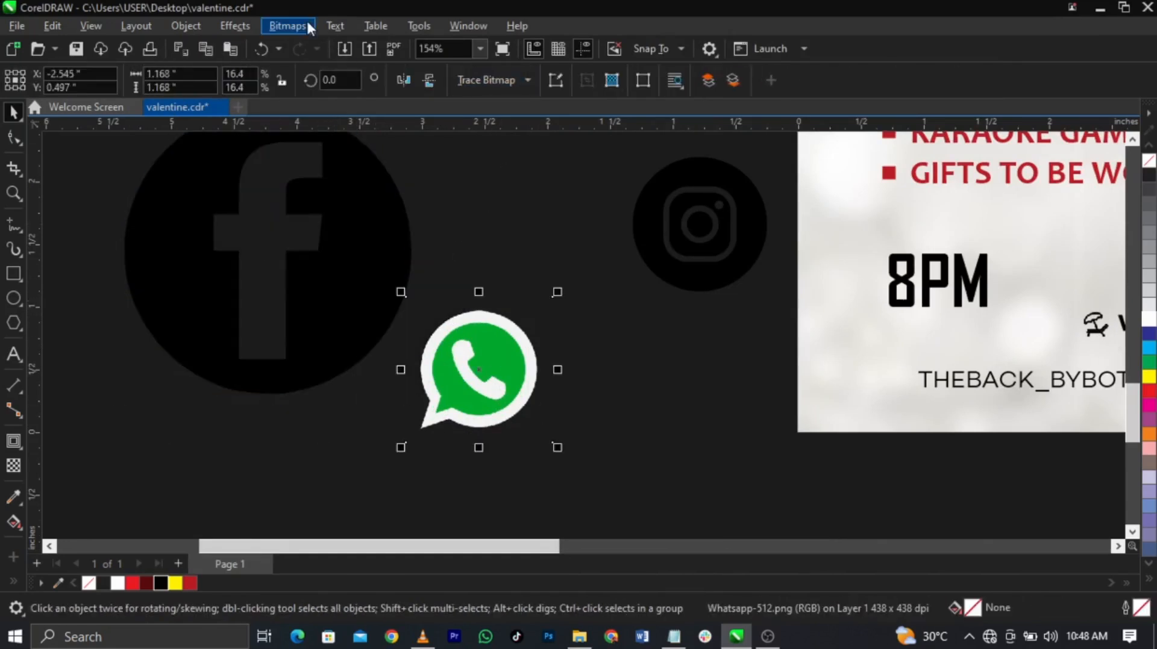
Step: Convert the WhatsApp image to Black and White (1-bit)
left_click(288, 25)
mouse_move(415, 177)
left_click(473, 173)
left_click(705, 508)
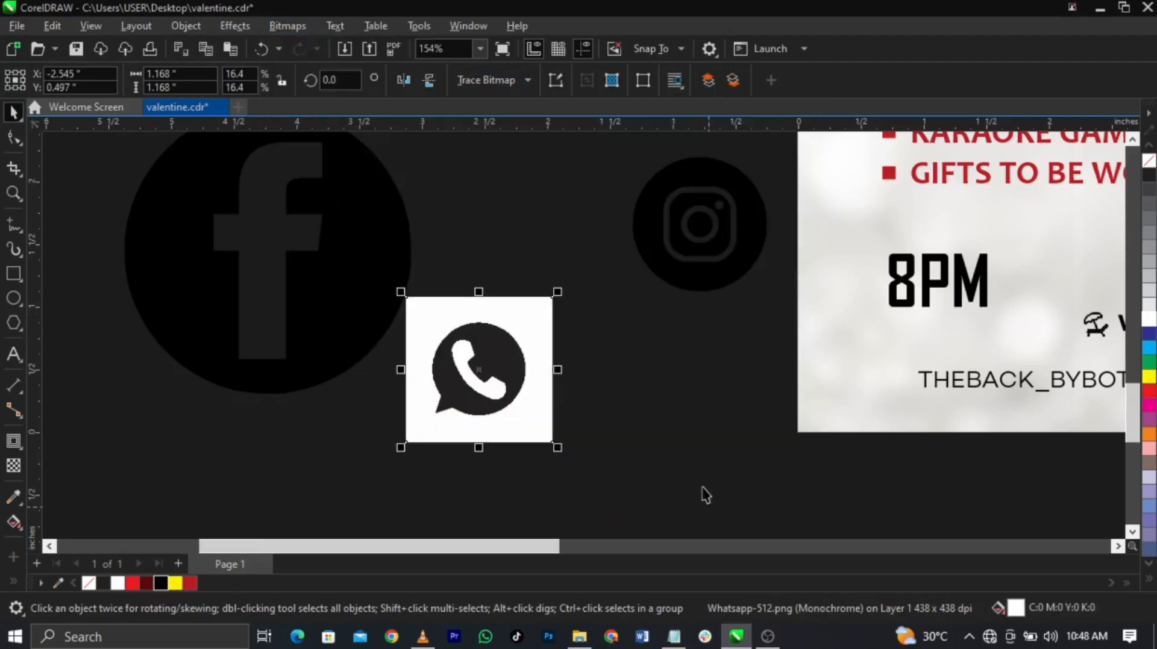
Step: Trace the WhatsApp image as Line Art and delete the original bitmap
left_click(486, 78)
mouse_move(522, 140)
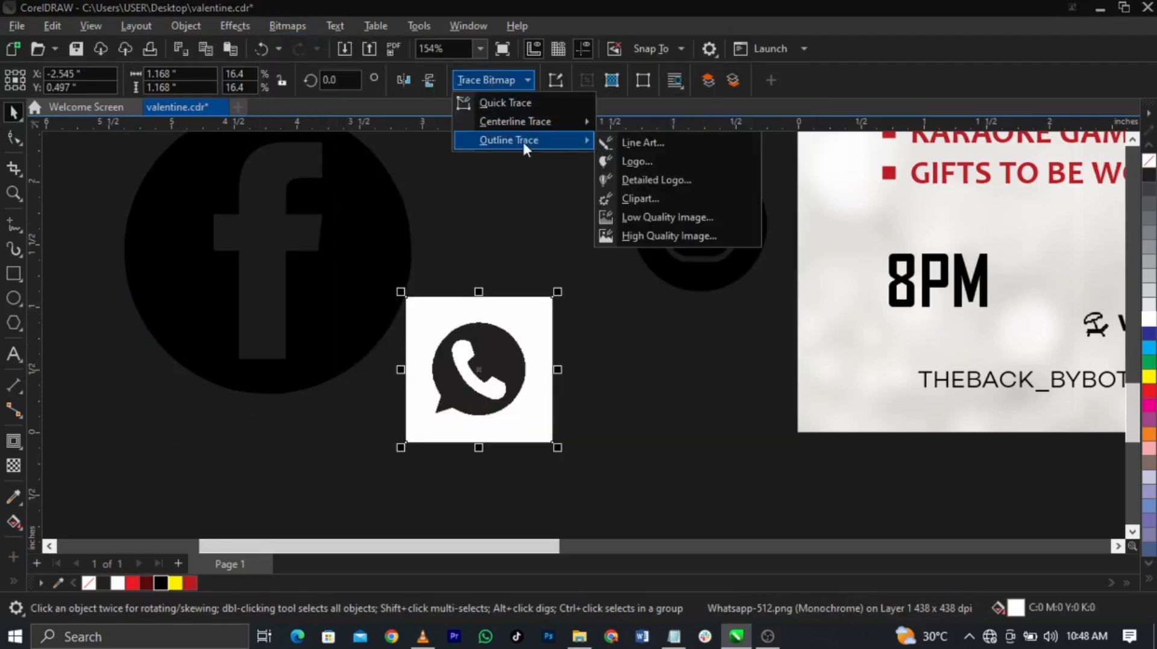
left_click(660, 148)
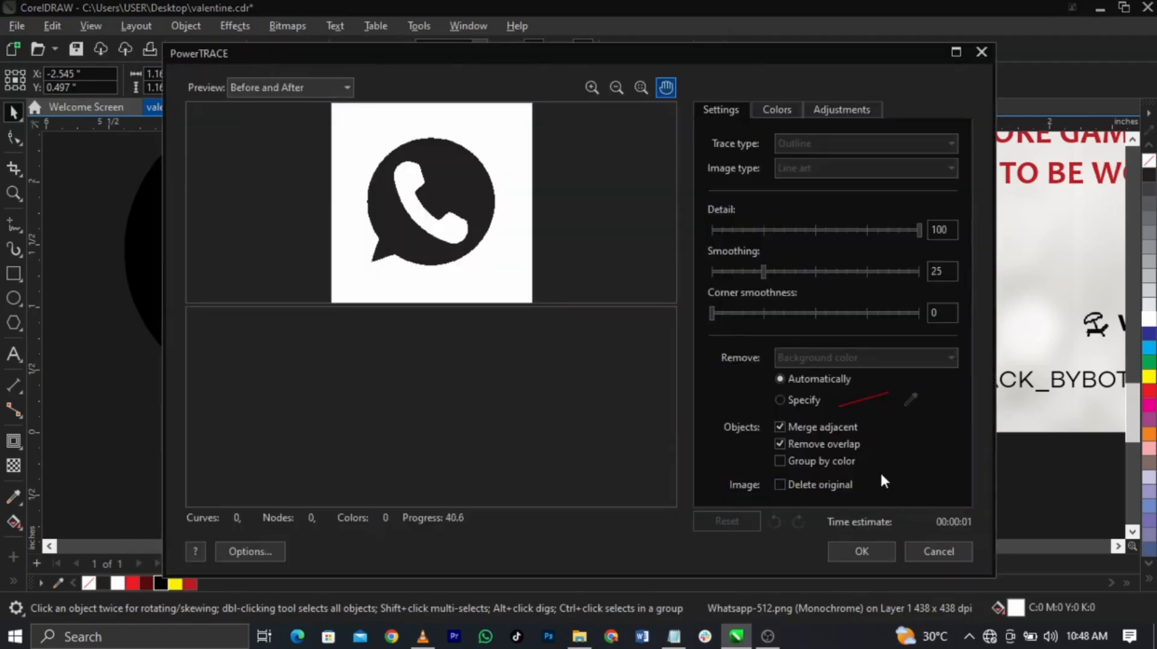
left_click(855, 553)
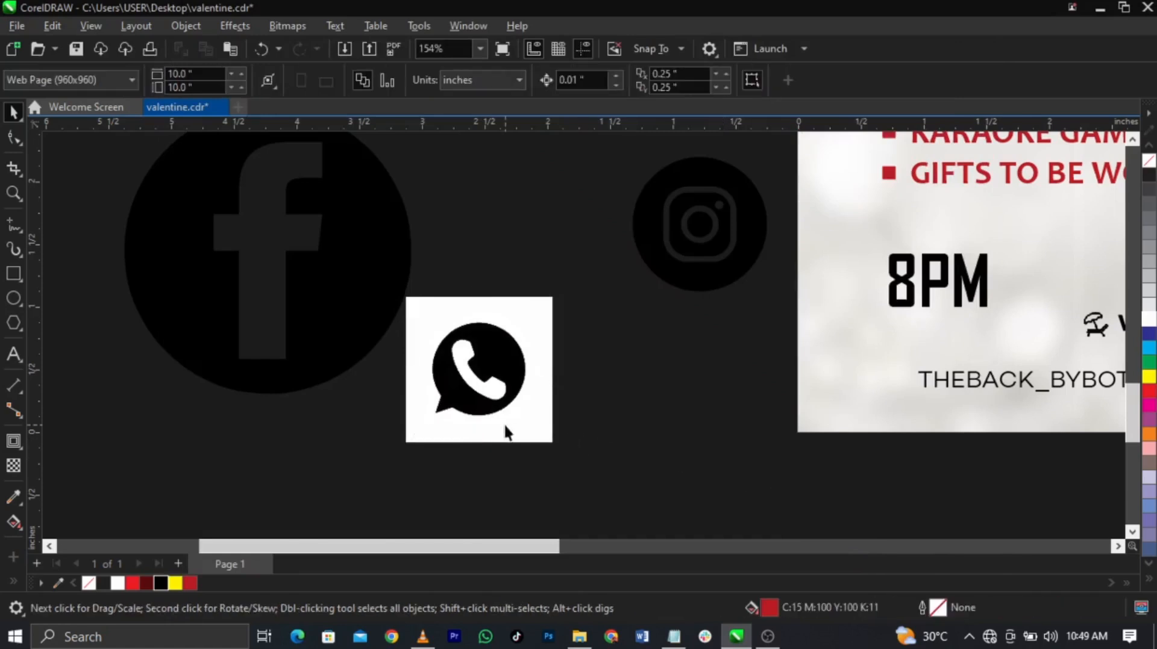
key("Delete")
Step: Delete the white handset and outer ring shapes from the traced WhatsApp icon
left_click(486, 389)
scroll(490, 389, "up", 3)
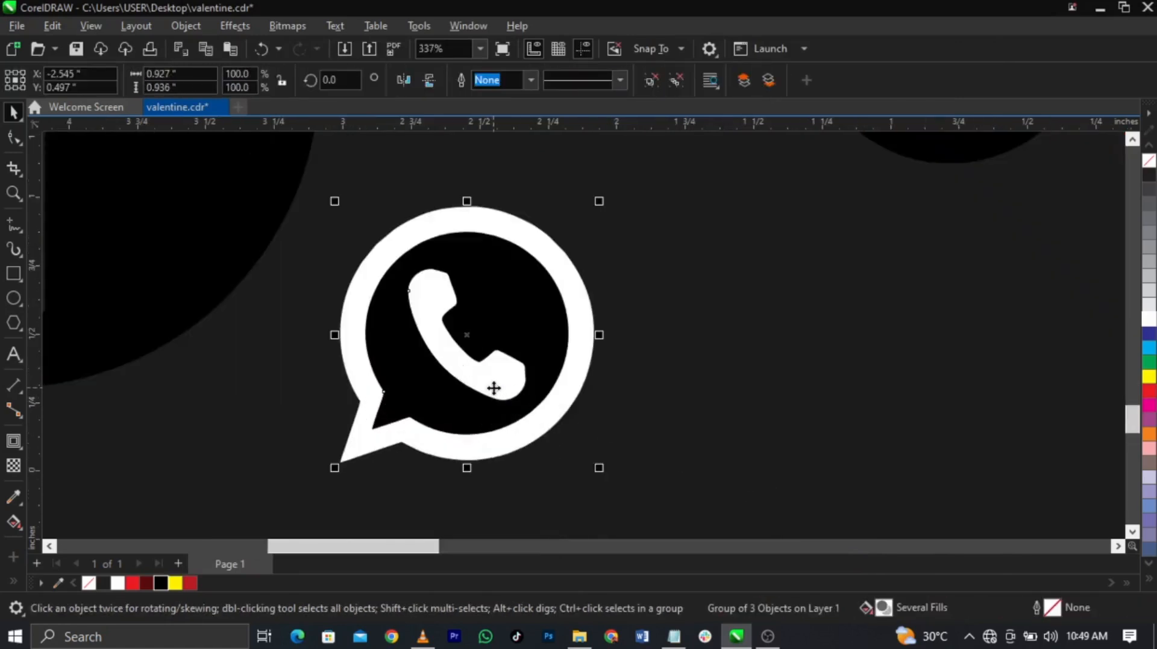
left_click(510, 413, "ctrl")
key("Delete")
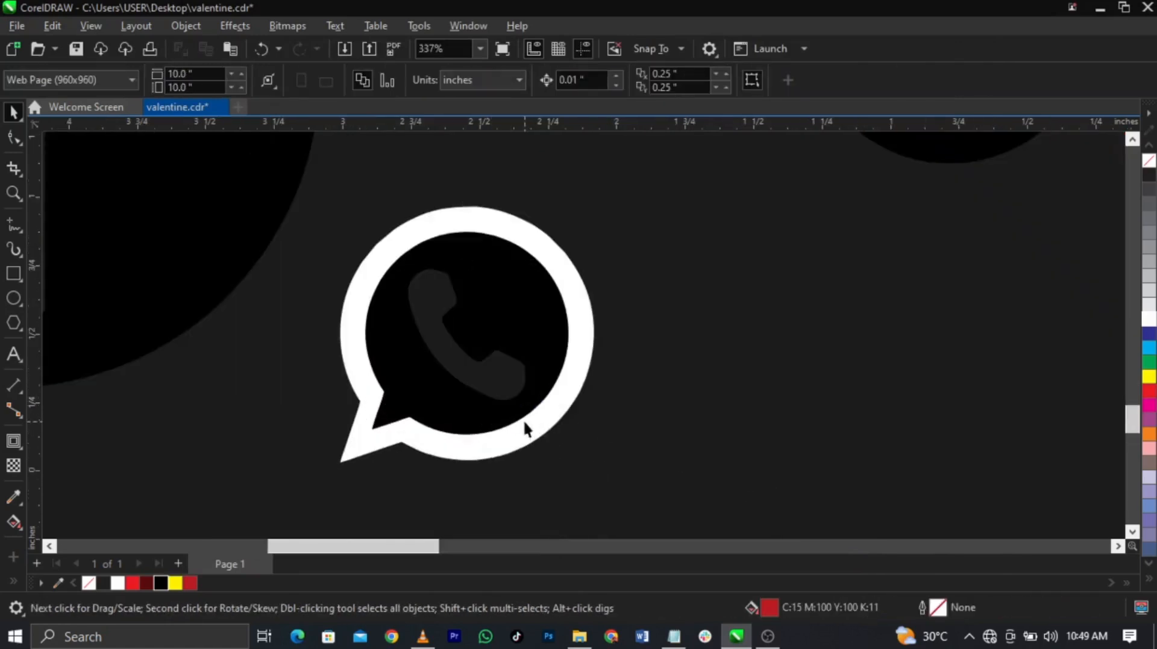
left_click(528, 427, "ctrl")
key("Delete")
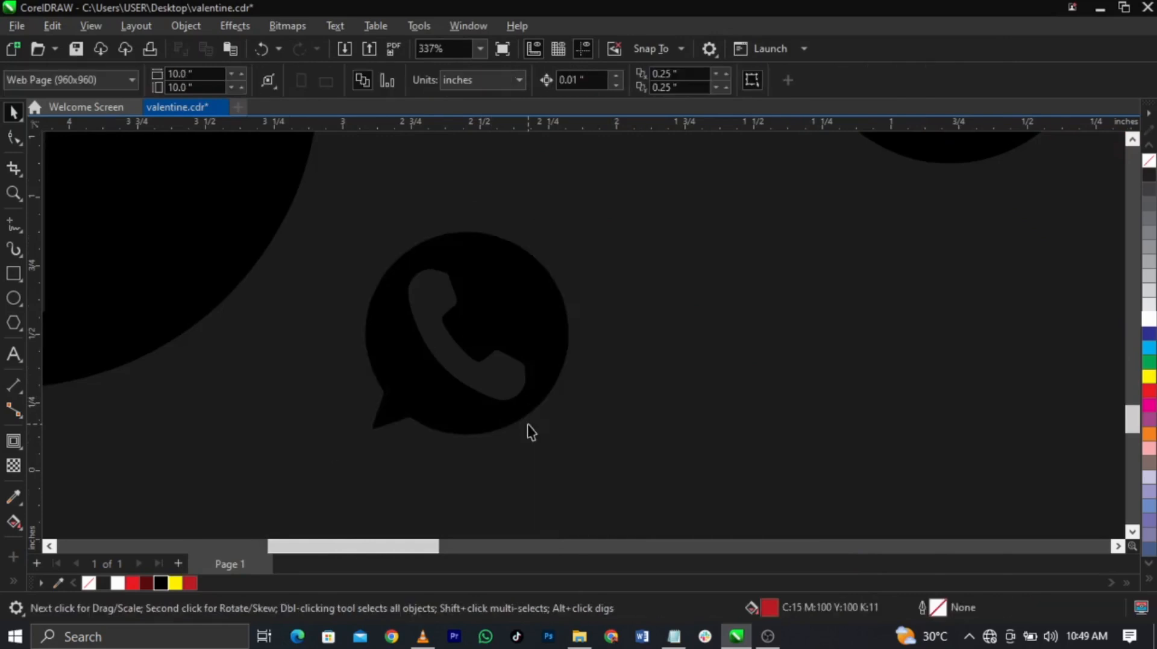
scroll(527, 425, "down", 4)
Step: Restore the white shapes, delete the black disk instead, and shrink the icon to about a third
left_click(514, 412)
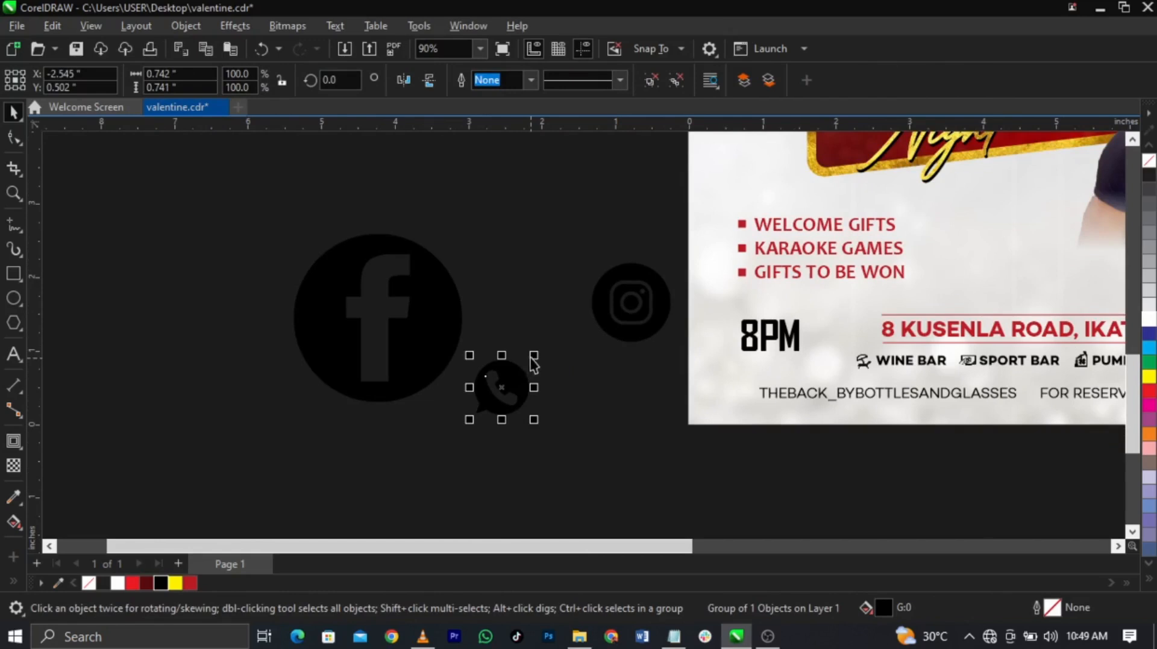
key("ctrl+z")
left_click(569, 397)
scroll(484, 396, "up", 2)
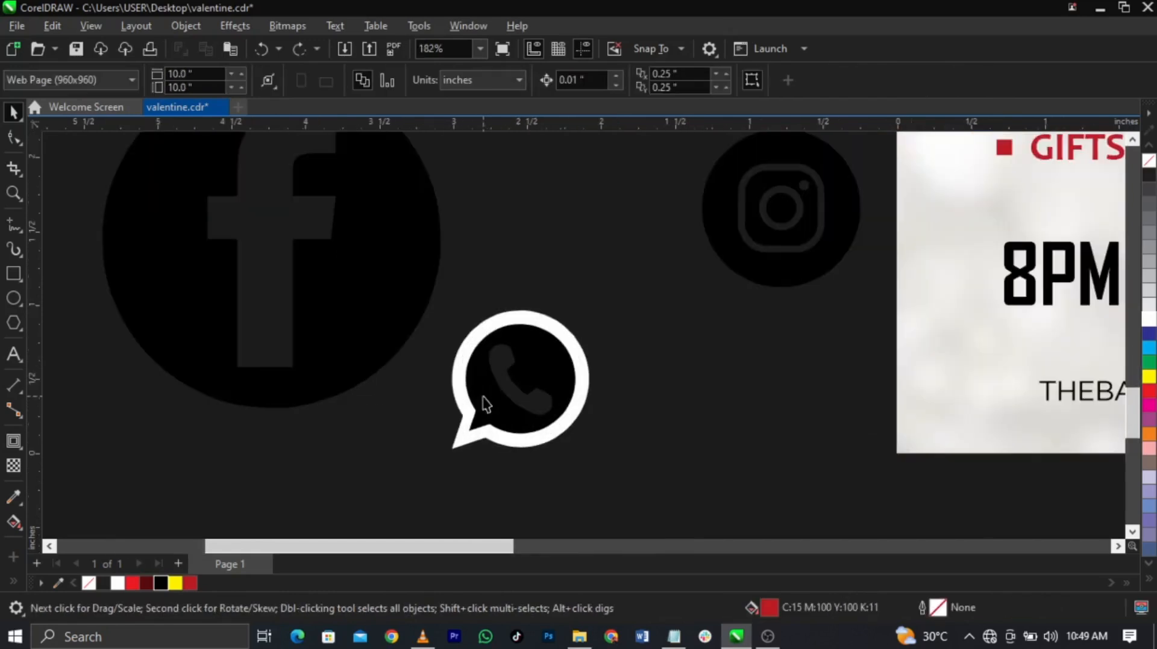
key("ctrl+z")
left_click(538, 363, "ctrl")
key("Delete")
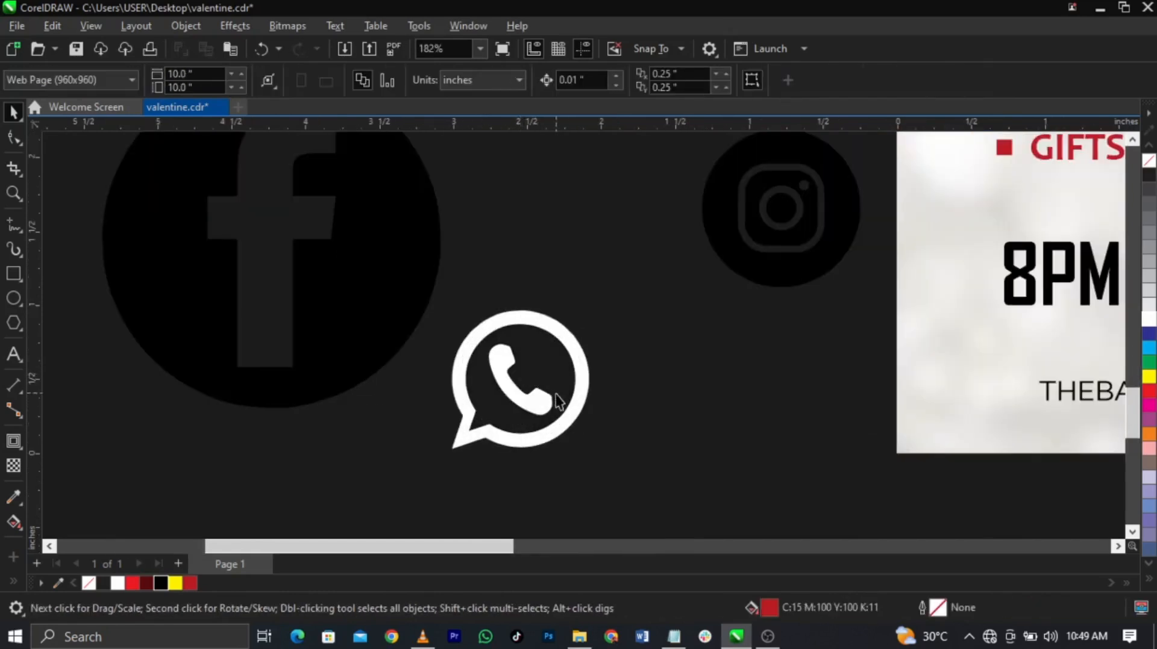
left_click(572, 398)
left_click_drag(596, 306, 497, 403)
Step: Move the WhatsApp icon onto the flyer's bottom line and fill it black
scroll(246, 395, "down", 1)
scroll(245, 395, "down", 3)
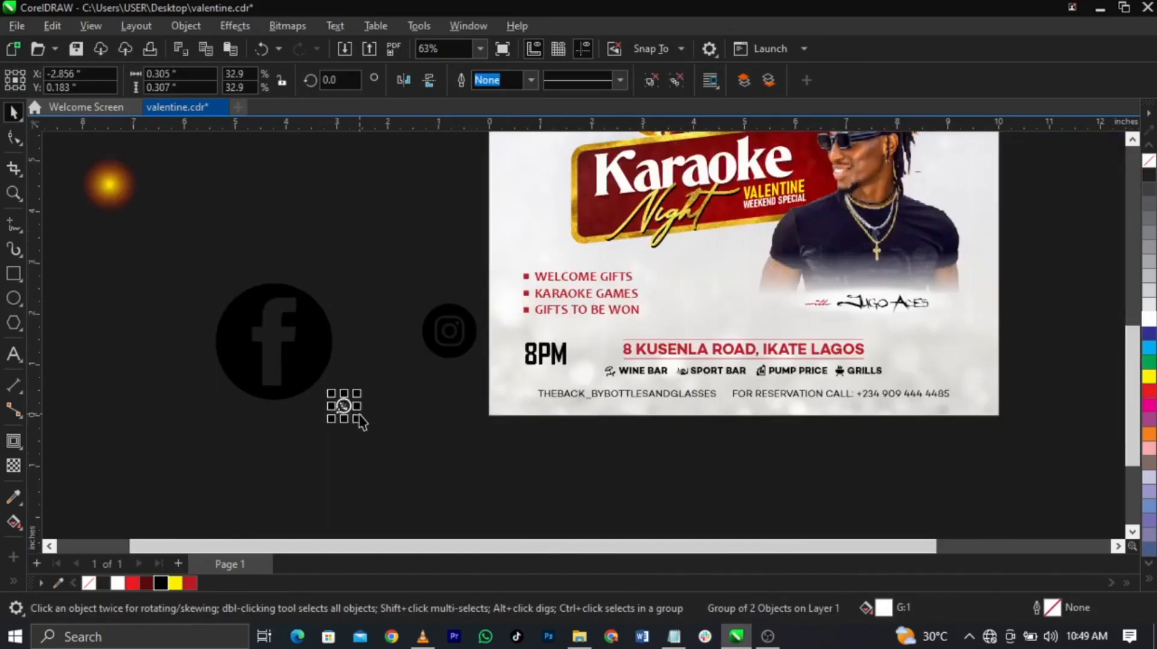
left_click_drag(345, 407, 846, 402)
key("z")
left_click_drag(702, 359, 982, 441)
key("space")
left_click(160, 583)
left_click(605, 425)
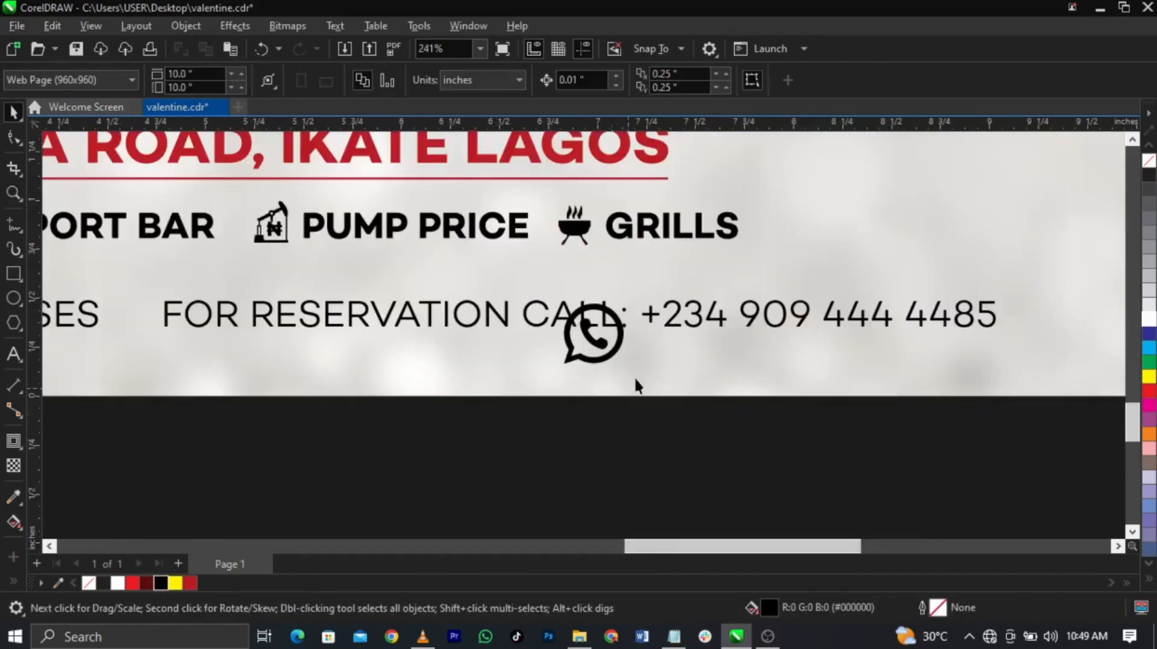
Step: Add space before +234 and fit the WhatsApp icon to text height before the phone number
double_click(648, 317)
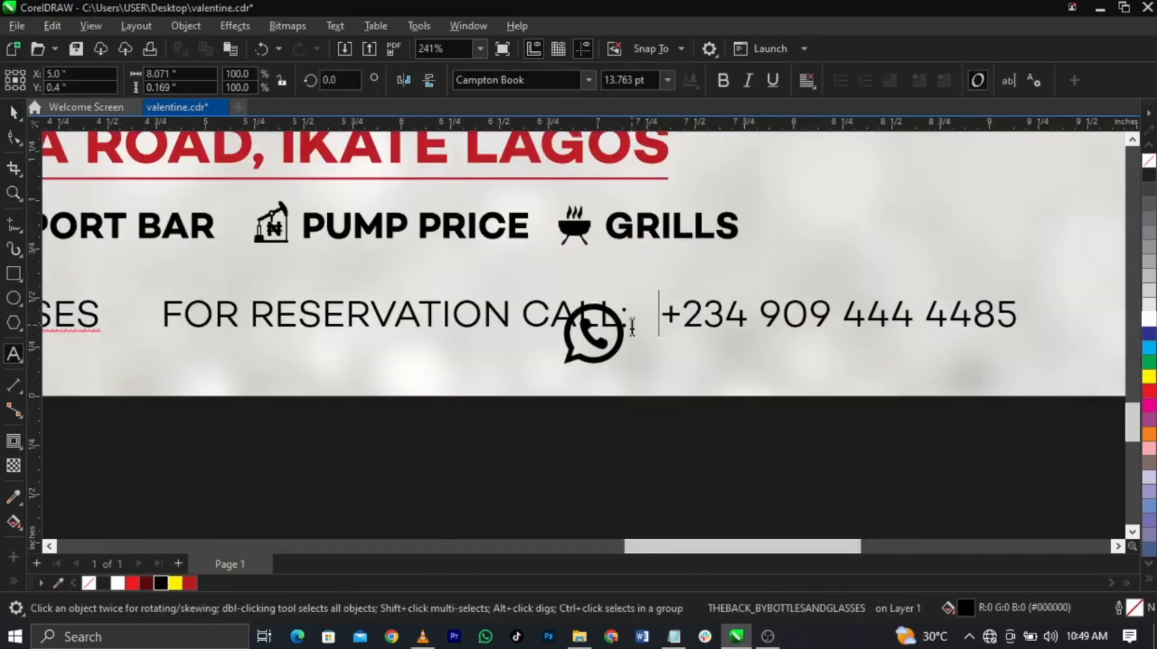
key("ctrl+space")
left_click_drag(618, 340, 721, 318)
scroll(720, 317, "up", 3)
left_click_drag(750, 187, 740, 227)
left_click_drag(690, 321, 687, 331)
scroll(687, 331, "down", 5)
key("Escape")
scroll(745, 312, "up", 3)
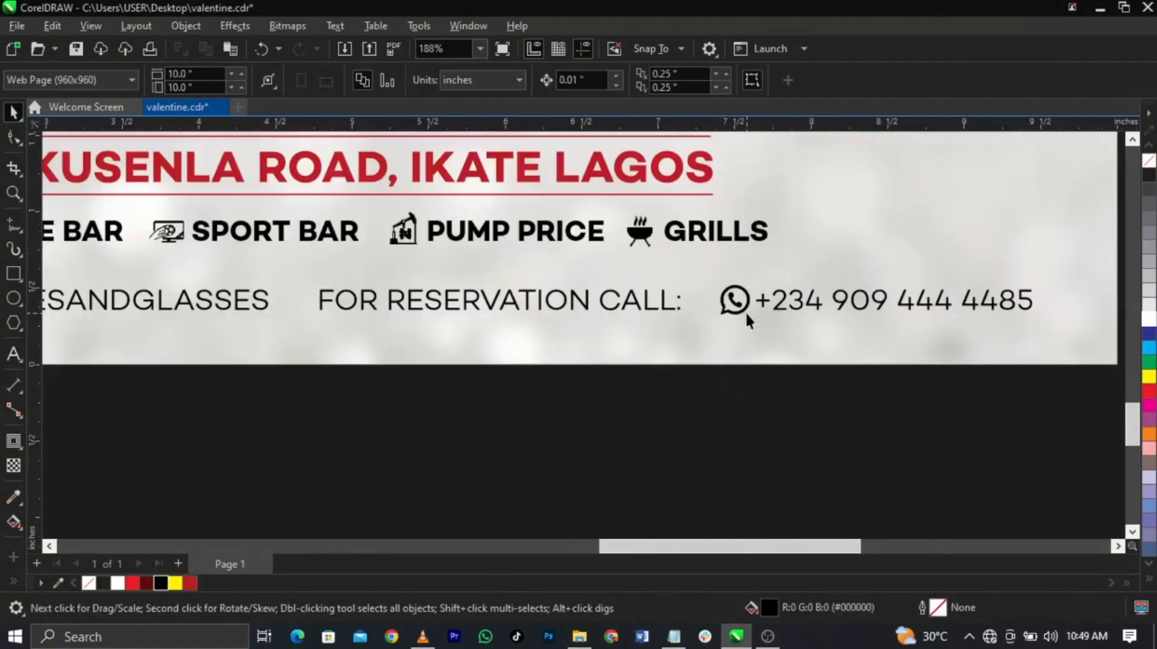
scroll(746, 312, "up", 4)
left_click(762, 327)
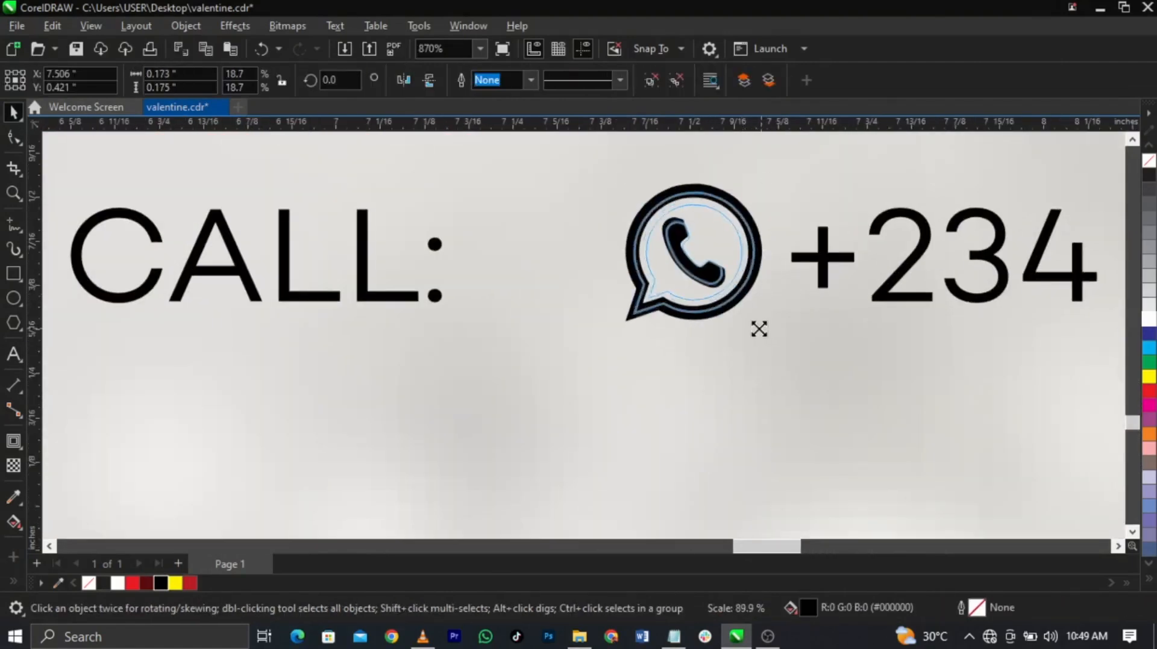
scroll(762, 329, "down", 6)
key("Escape")
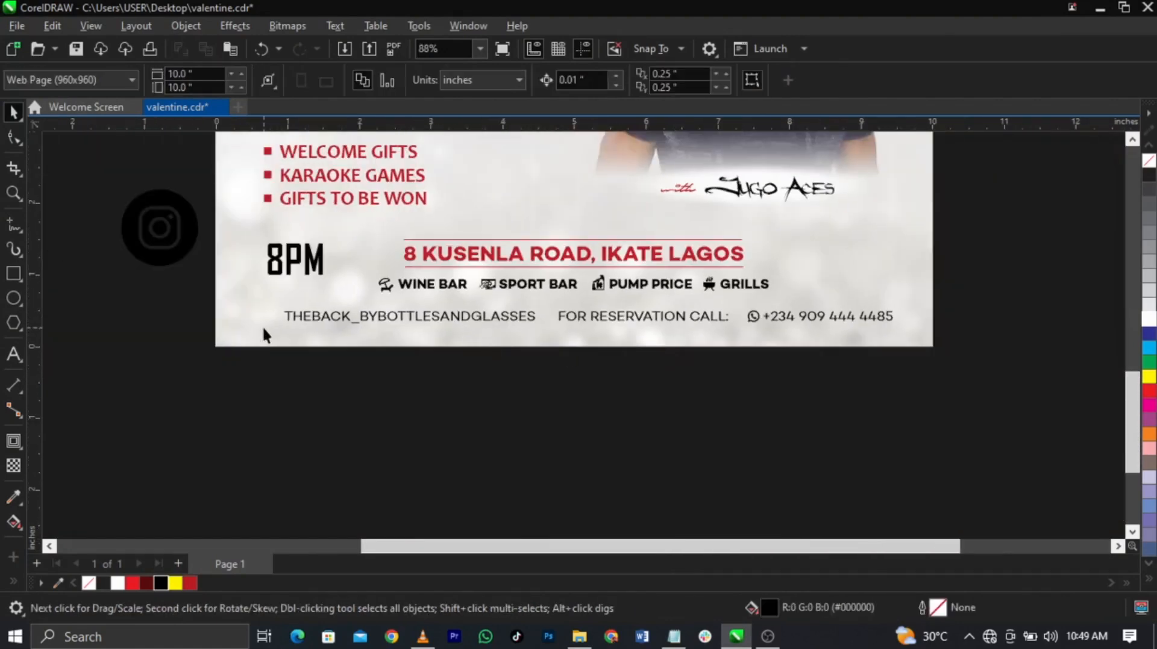
Step: Bring the Instagram and Facebook icons onto the banner near 8PM and shrink Facebook
left_click_drag(138, 241, 246, 326)
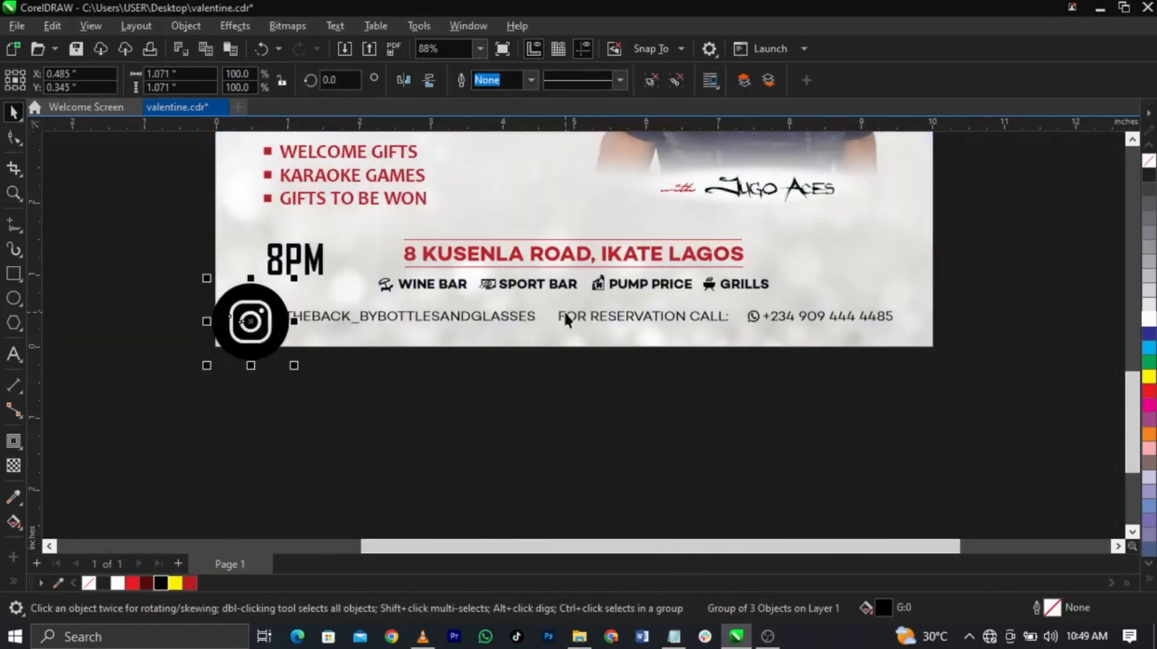
scroll(256, 295, "down", 2)
left_click_drag(191, 281, 356, 351)
left_click_drag(239, 281, 365, 332)
key("z")
left_click_drag(230, 256, 480, 385)
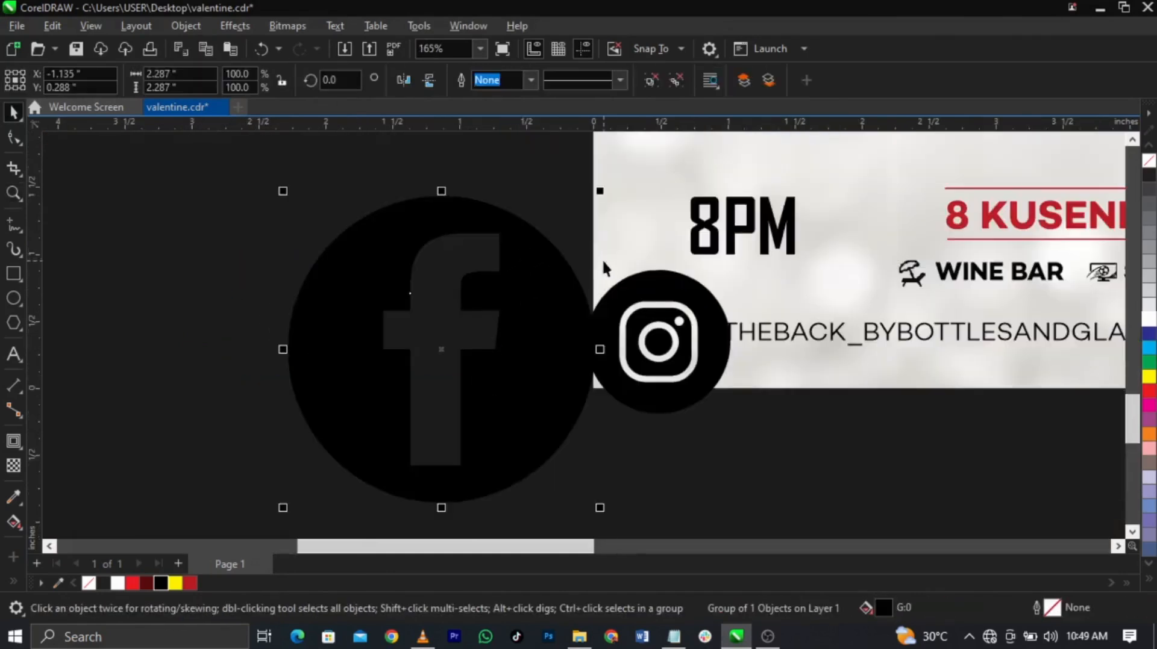
left_click_drag(594, 190, 594, 244)
left_click_drag(594, 259, 595, 259)
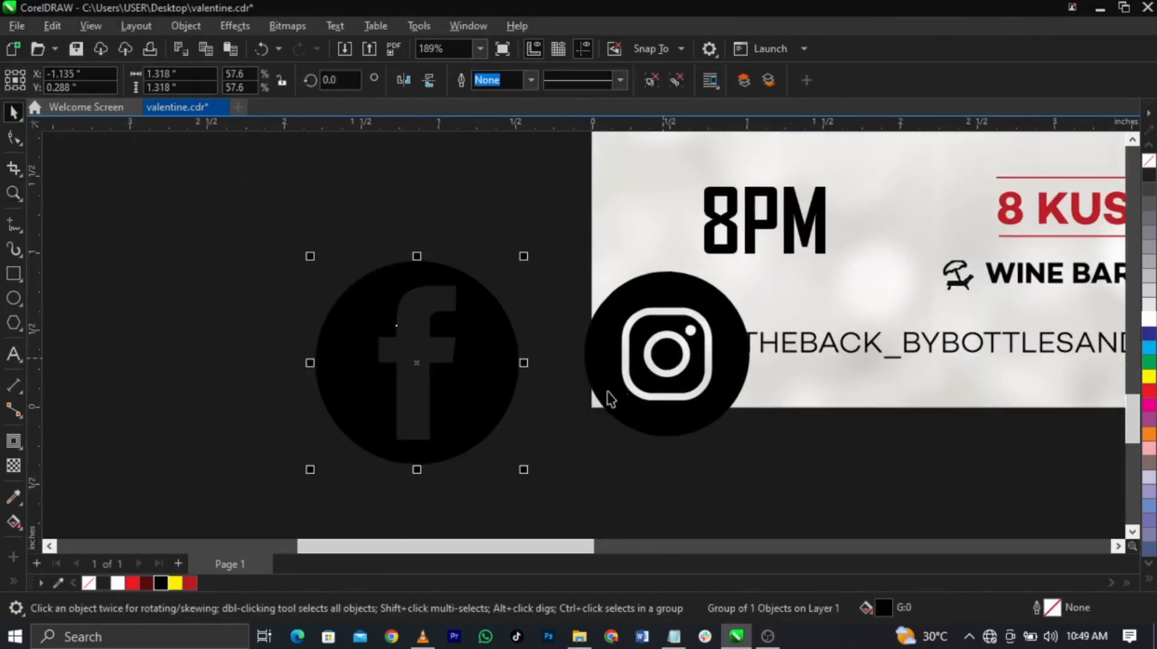
left_click(624, 400, "shift")
Step: Match the Instagram circle to Facebook's size and scale both icons to text height
key("c")
key("e")
left_click(854, 420)
scroll(692, 319, "up", 2)
left_click(803, 292)
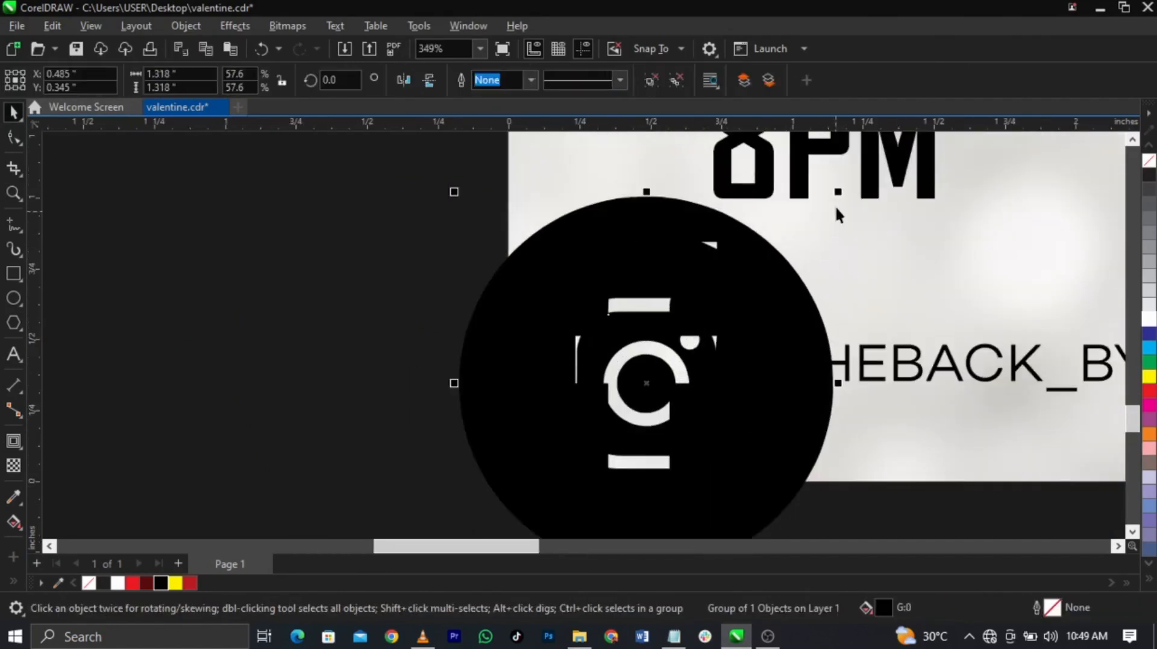
left_click_drag(840, 191, 806, 223)
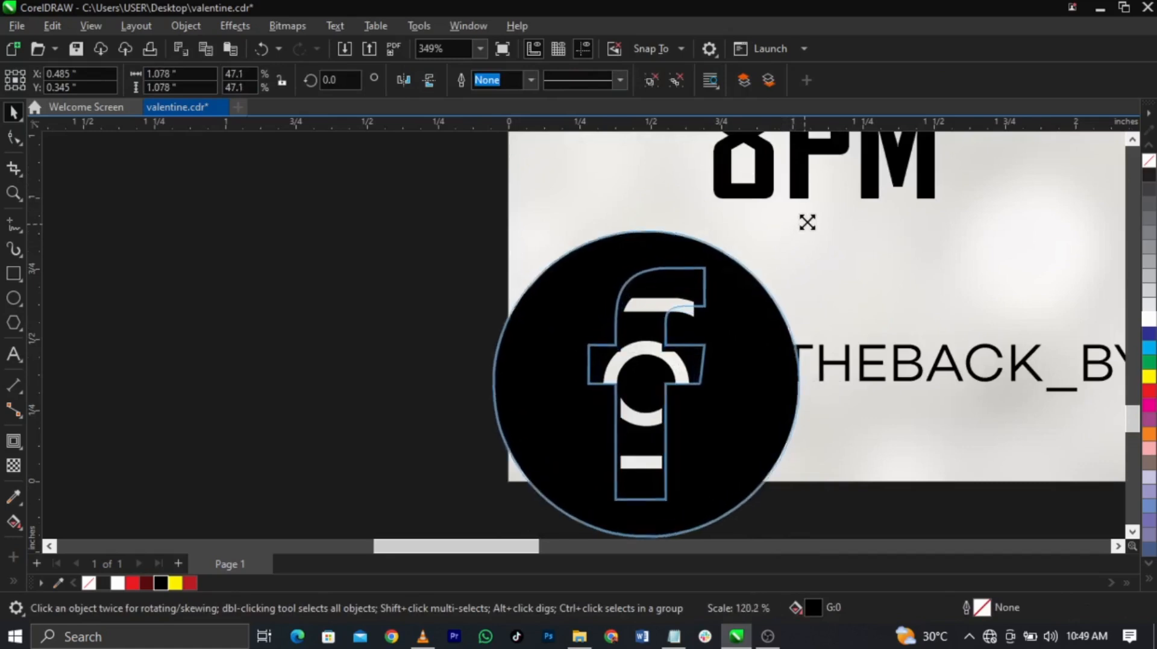
left_click_drag(765, 380, 432, 397)
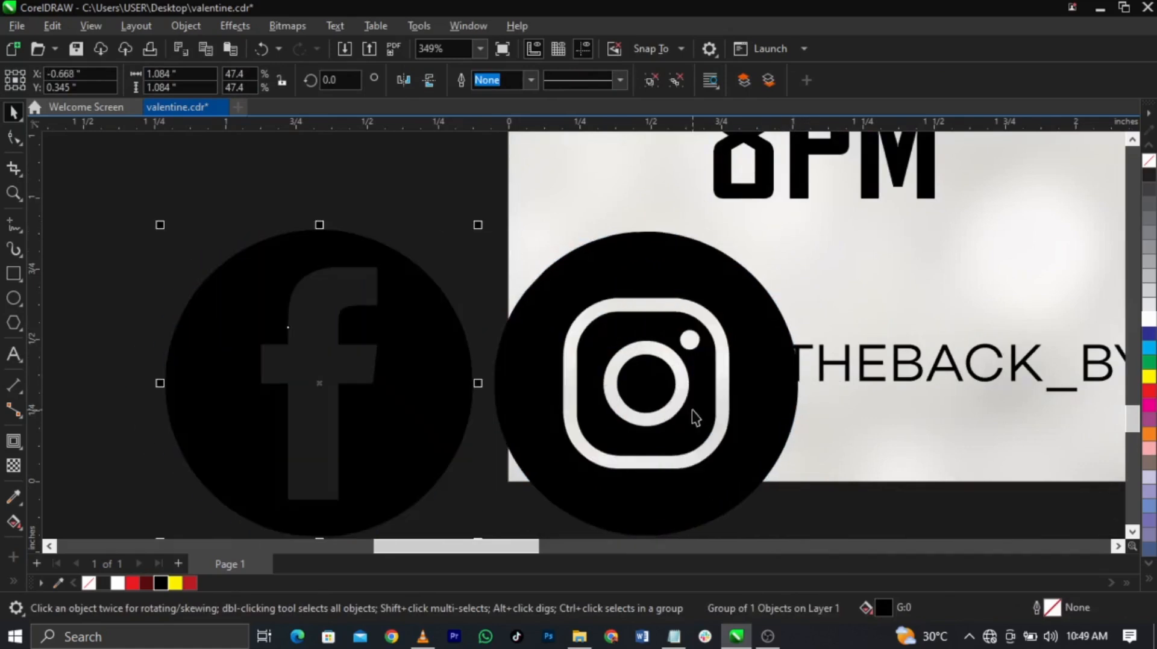
left_click(723, 405, "shift")
left_click_drag(802, 228, 1044, 348)
Step: Group the whole contact line and centre it on the page
scroll(530, 386, "up", 2)
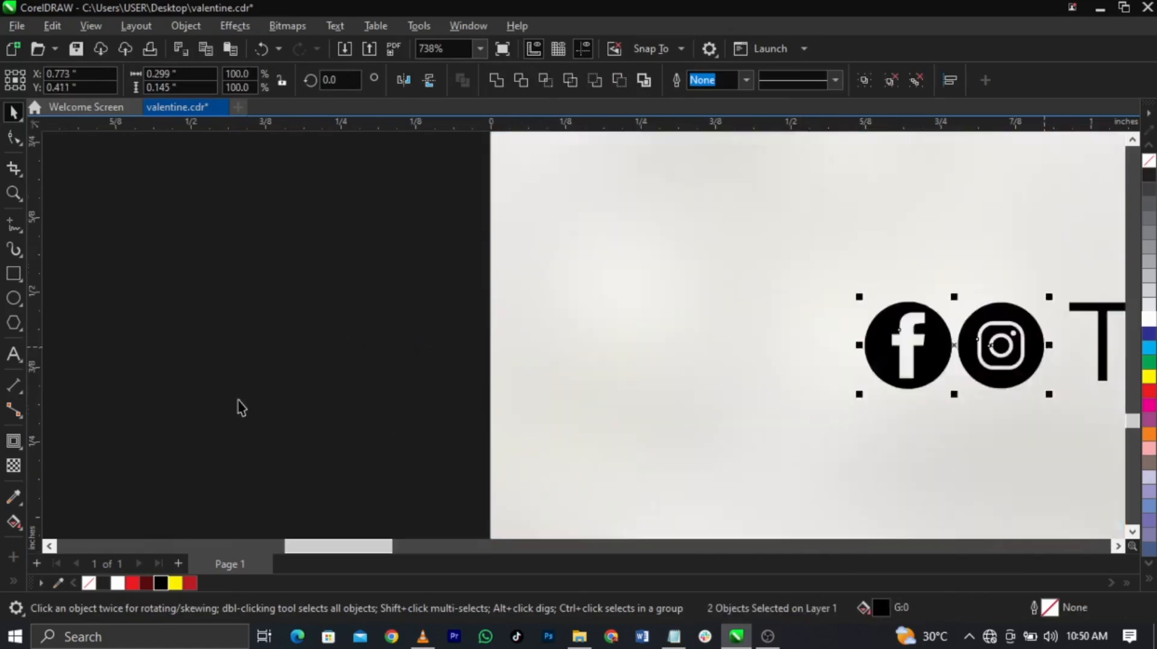
scroll(240, 397, "down", 5)
left_click(206, 366)
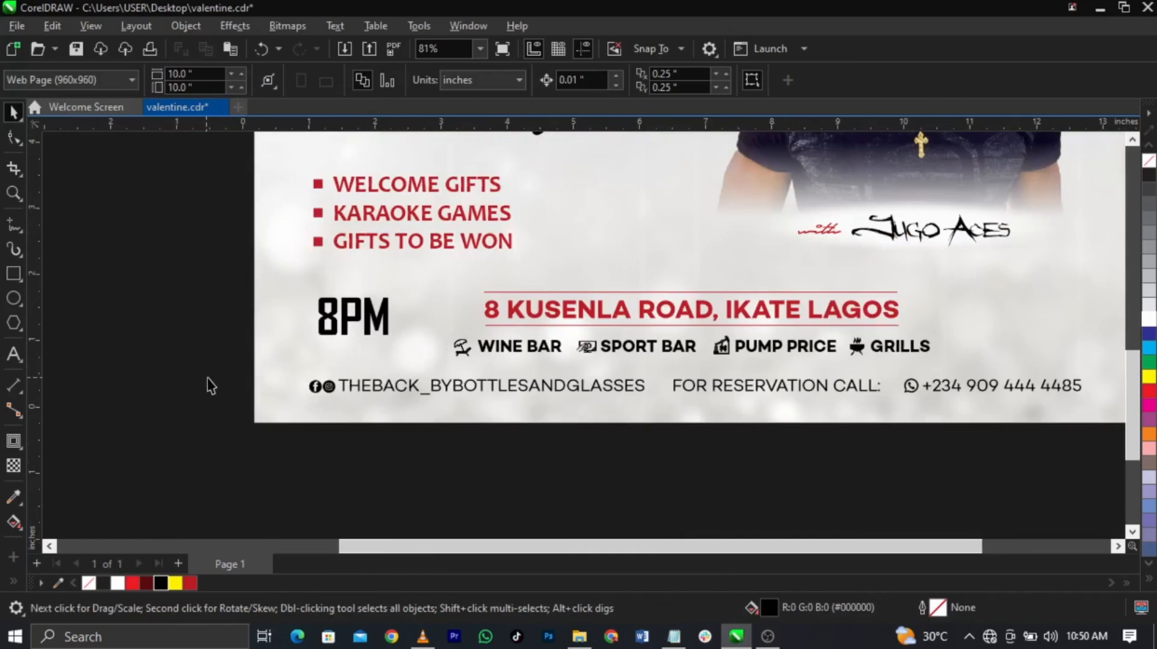
scroll(212, 377, "down", 2)
left_click_drag(213, 369, 850, 405)
key("ctrl+g")
key("ctrl+z")
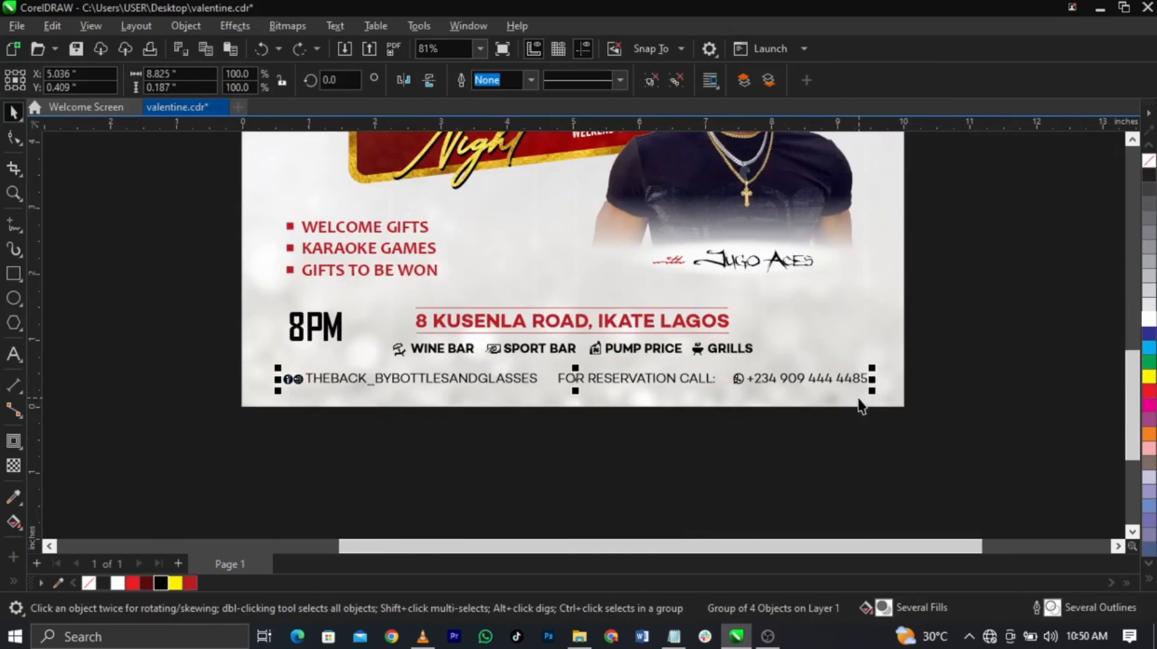
left_click(858, 399, "shift")
key("c")
left_click(883, 456)
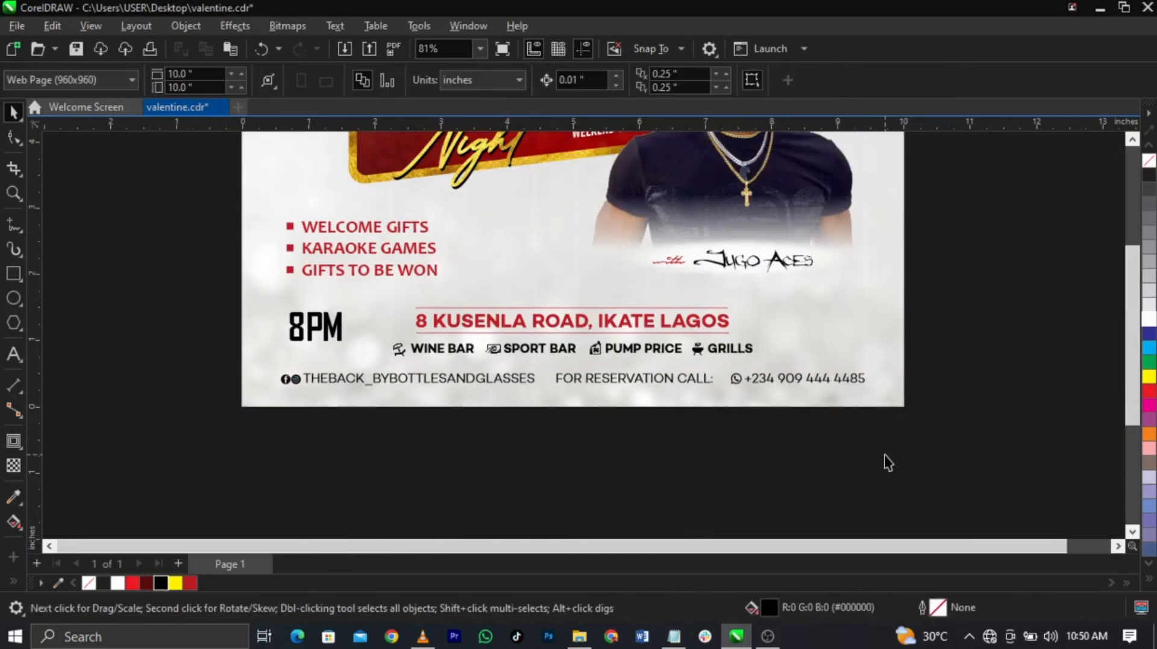
key("F4")
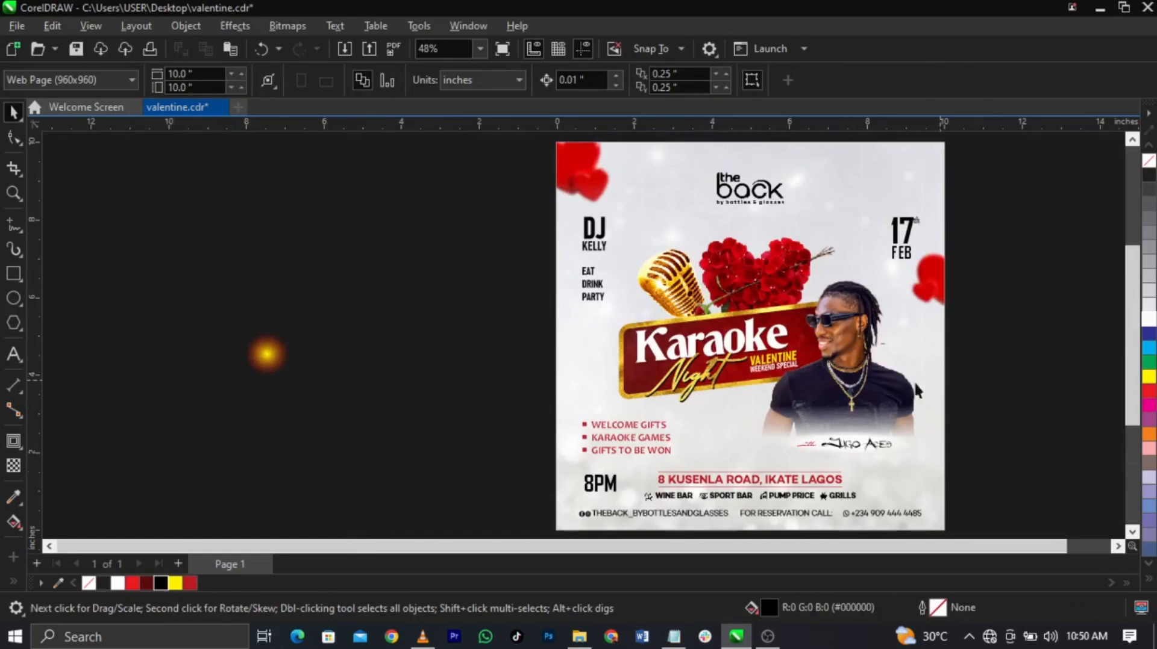
Step: Enlarge the glow image and move it onto the flyer near the Karaoke banner
left_click(265, 372)
left_click_drag(311, 385, 392, 429)
left_click_drag(269, 374, 795, 383)
key("z")
left_click_drag(459, 227, 1017, 463)
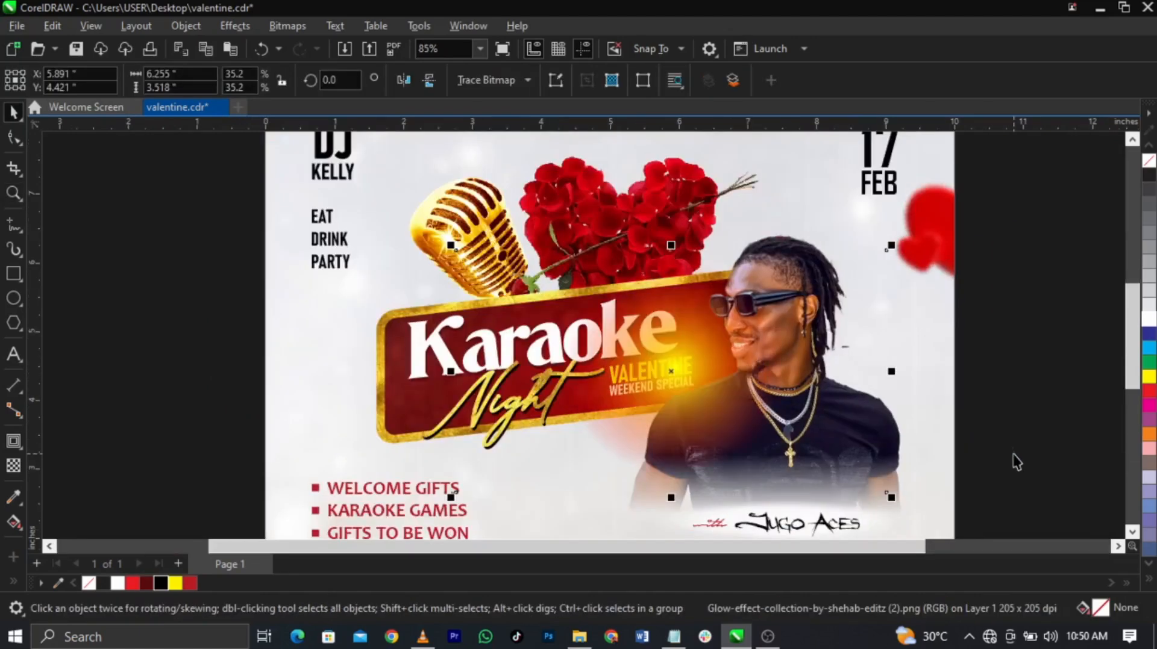
Step: Set the glow's transparency merge mode to Screen and position it over the banner
left_click(14, 467)
left_click(223, 83)
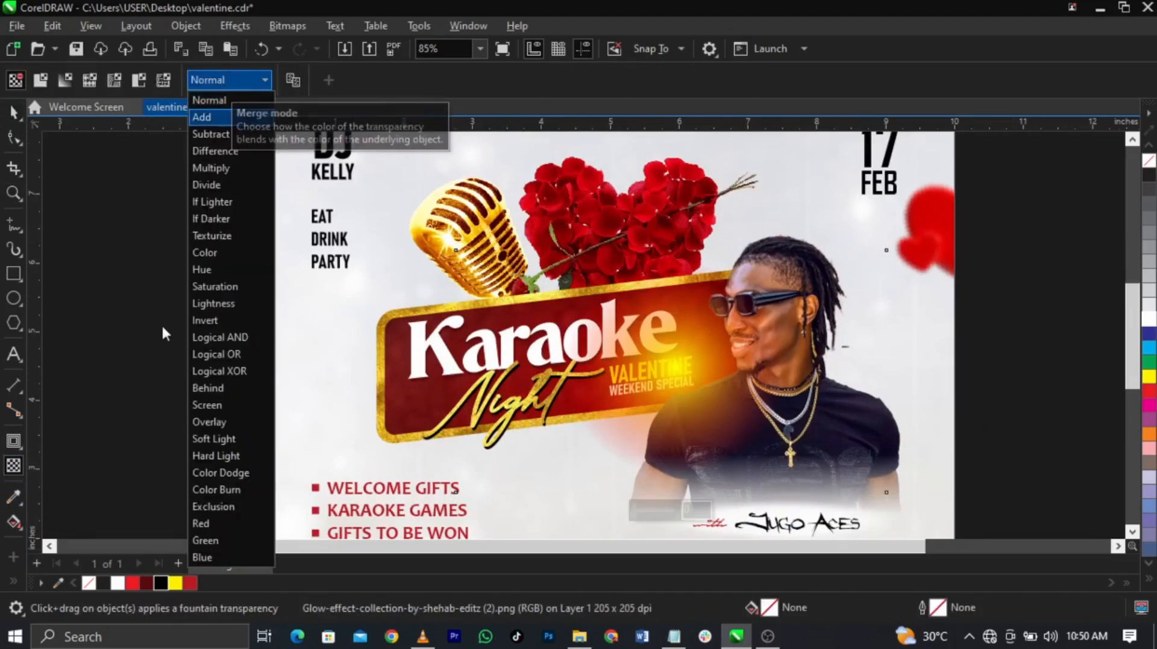
left_click(215, 406)
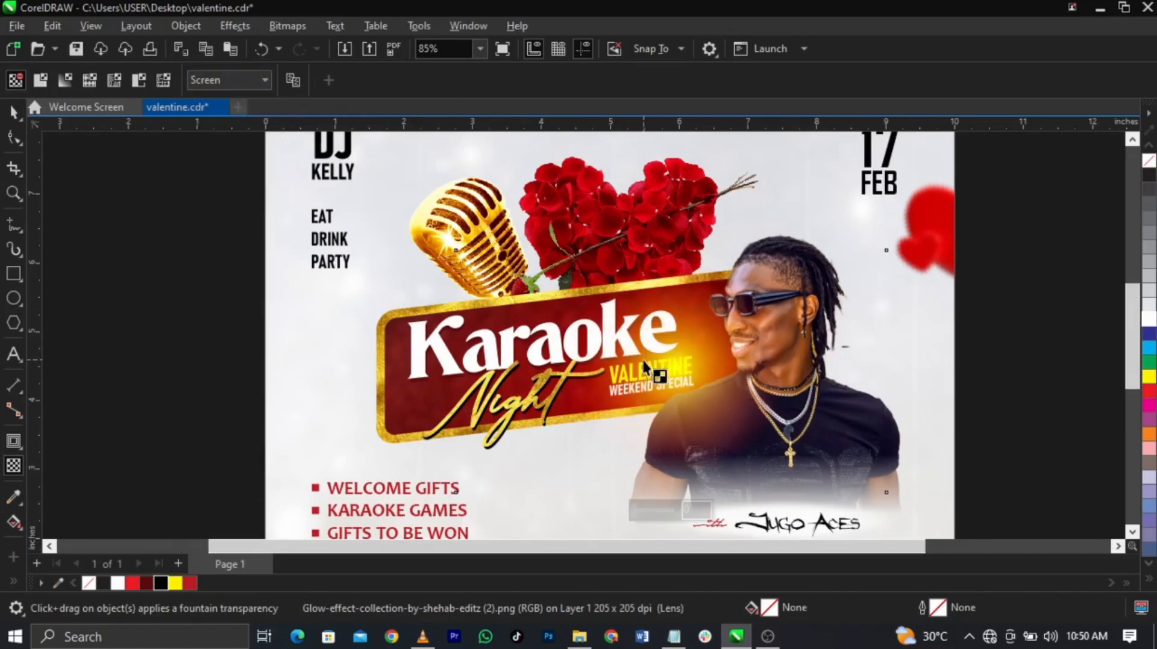
key("space")
left_click_drag(711, 398, 509, 313)
left_click(758, 301)
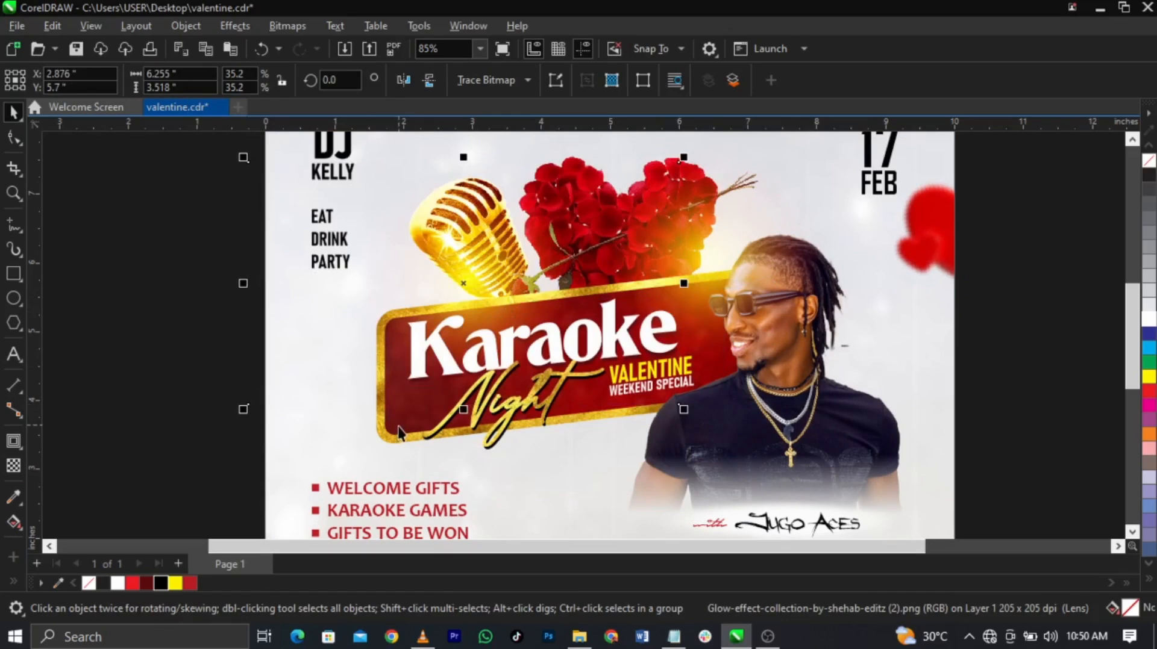
Step: Add a drop shadow beneath the Karaoke banner with feathering 10 and opacity 69
left_click(383, 437)
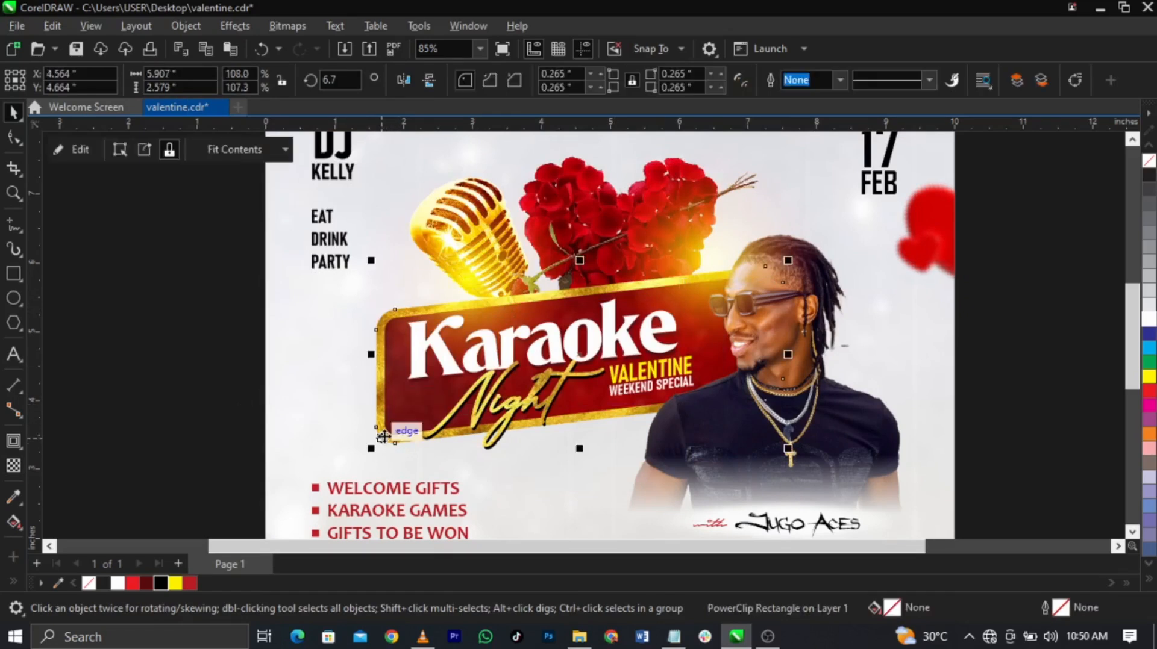
left_click(395, 431)
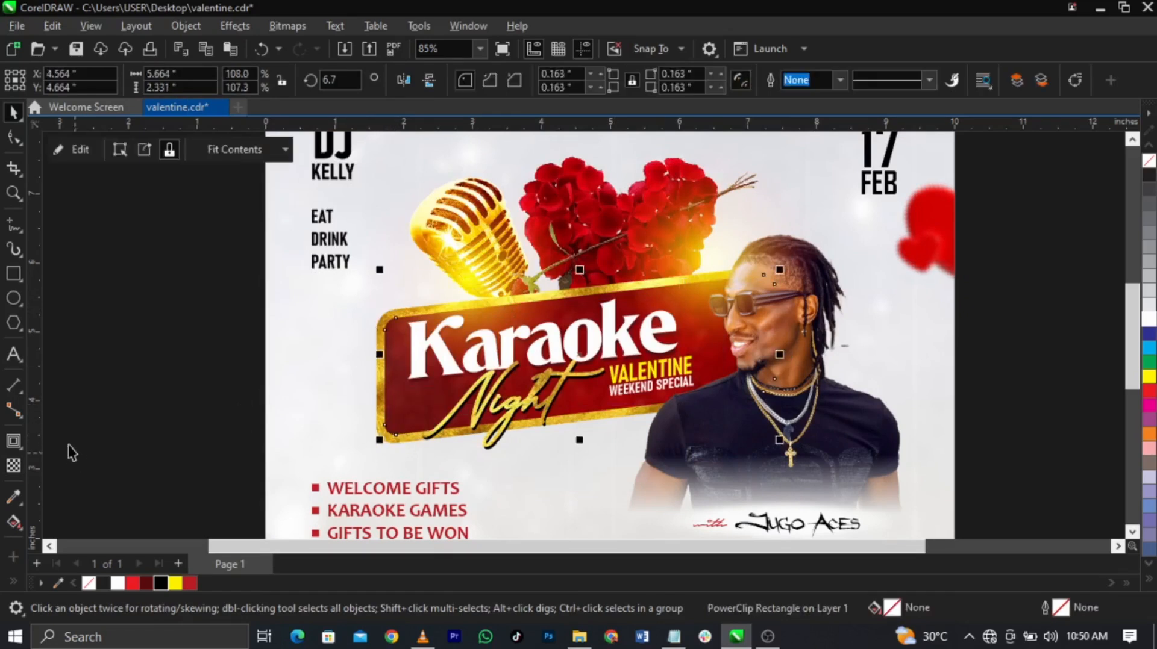
left_click(22, 449)
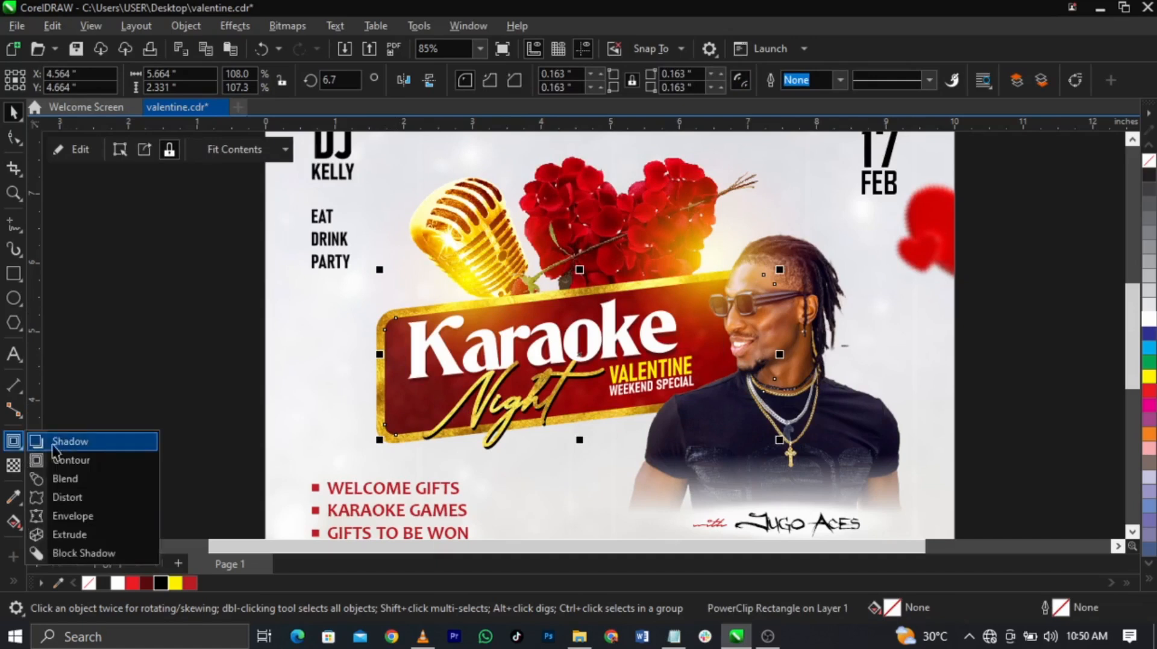
left_click(51, 442)
left_click_drag(385, 354, 774, 355)
double_click(445, 79)
type("10")
key("Return")
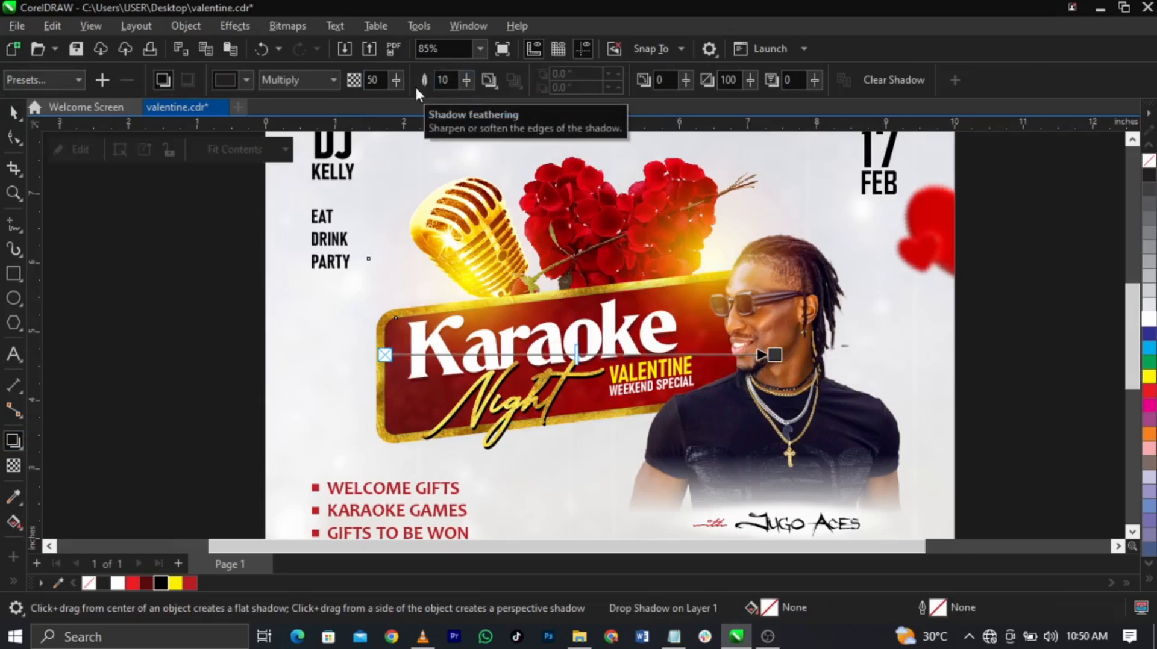
left_click_drag(578, 356, 651, 360)
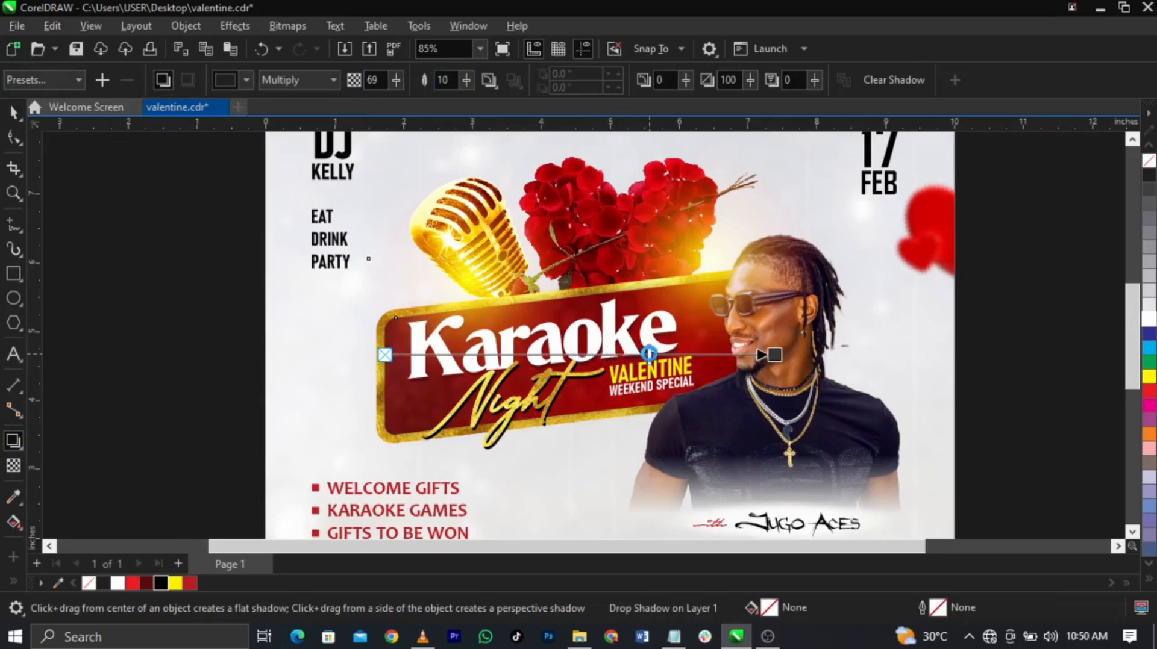
key("space")
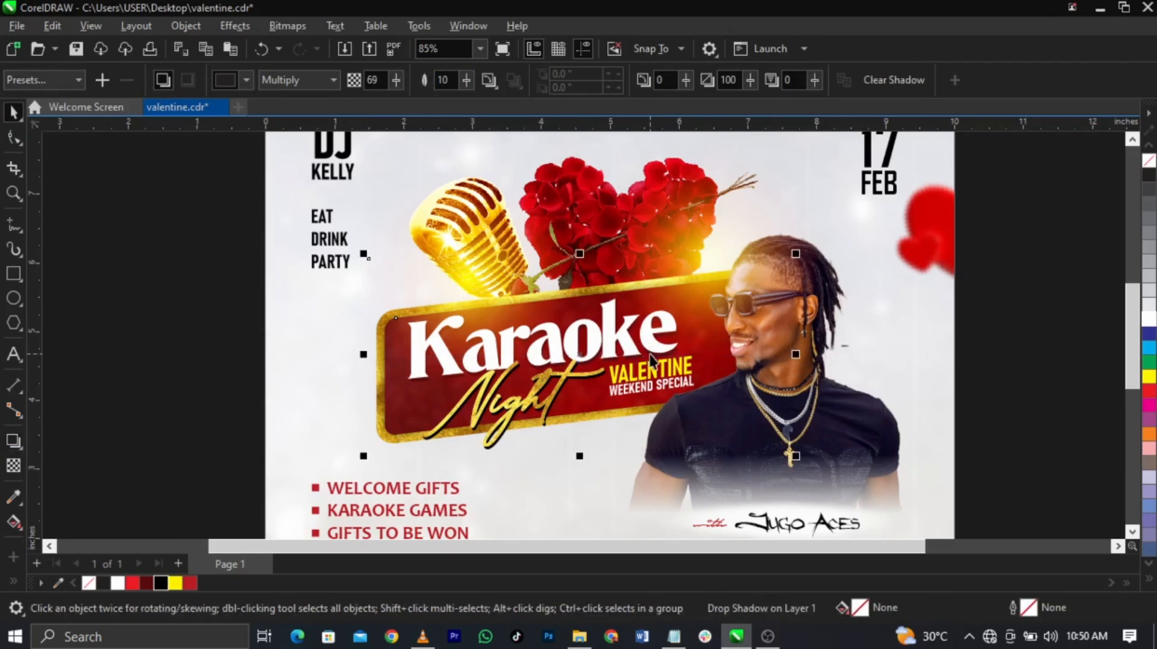
Step: Nudge the glow lens down and left, then fit the whole page in view
left_click(511, 456)
left_click(594, 436)
left_click(575, 438)
left_click_drag(573, 432, 565, 452)
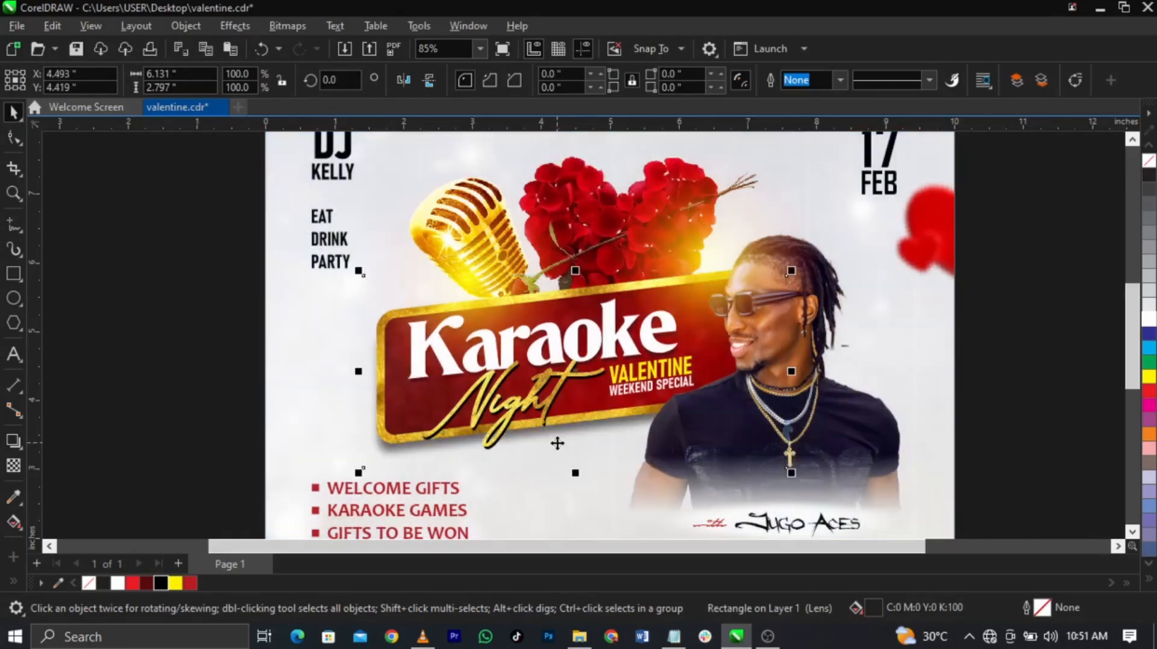
key("shift+F4")
left_click(970, 420)
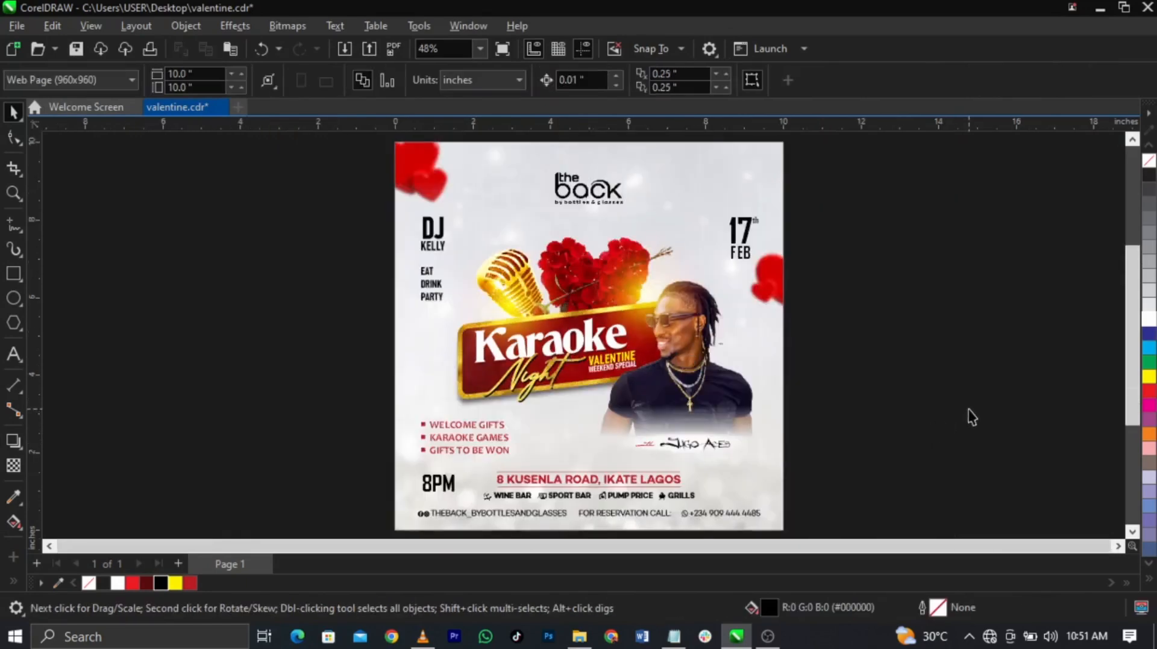
Step: Pull the glow's left node in so the glow ends at the page edge
key("ctrl+a")
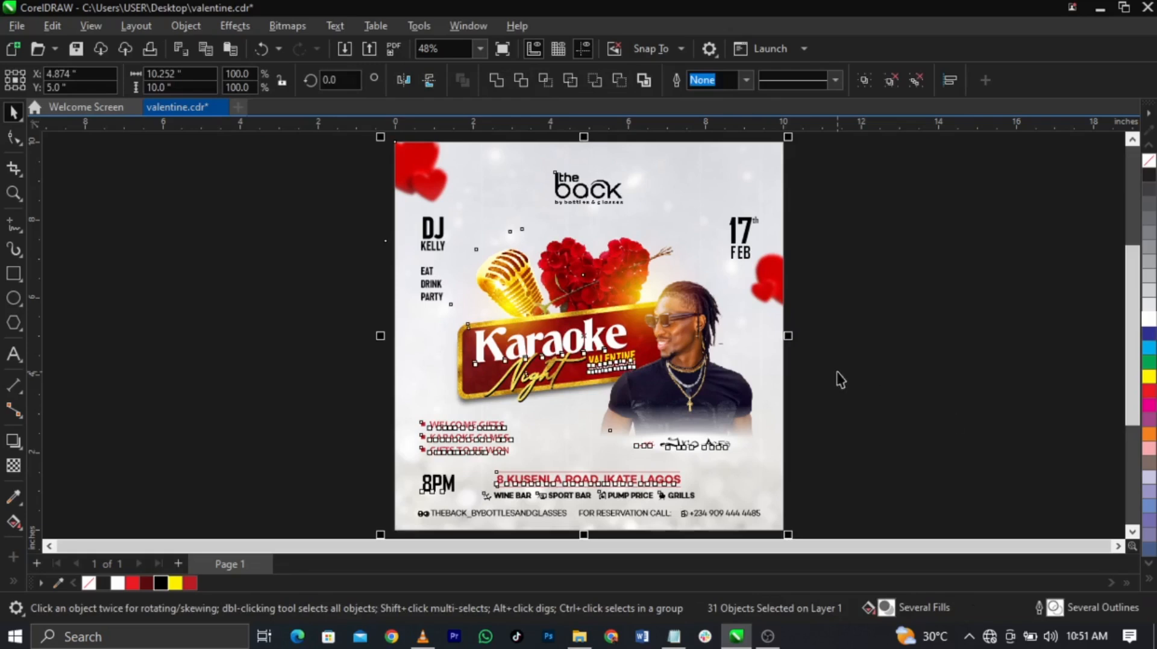
scroll(102, 313, "down", 1)
left_click(886, 303)
left_click(359, 262)
left_click(14, 137)
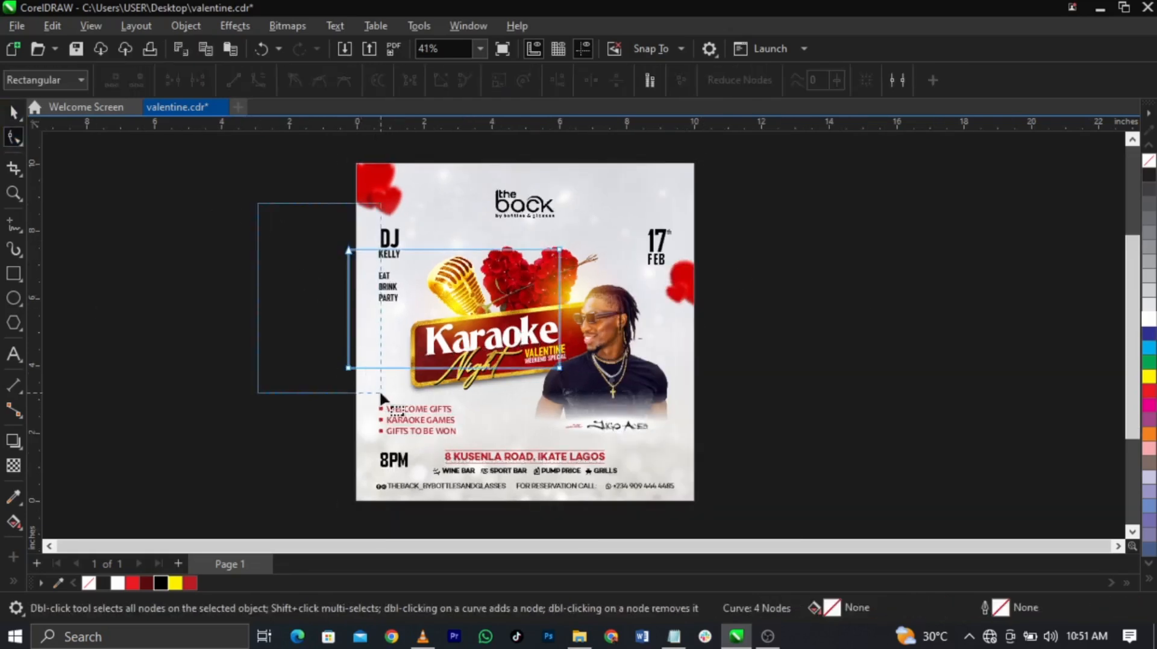
left_click_drag(349, 369, 357, 370)
key("space")
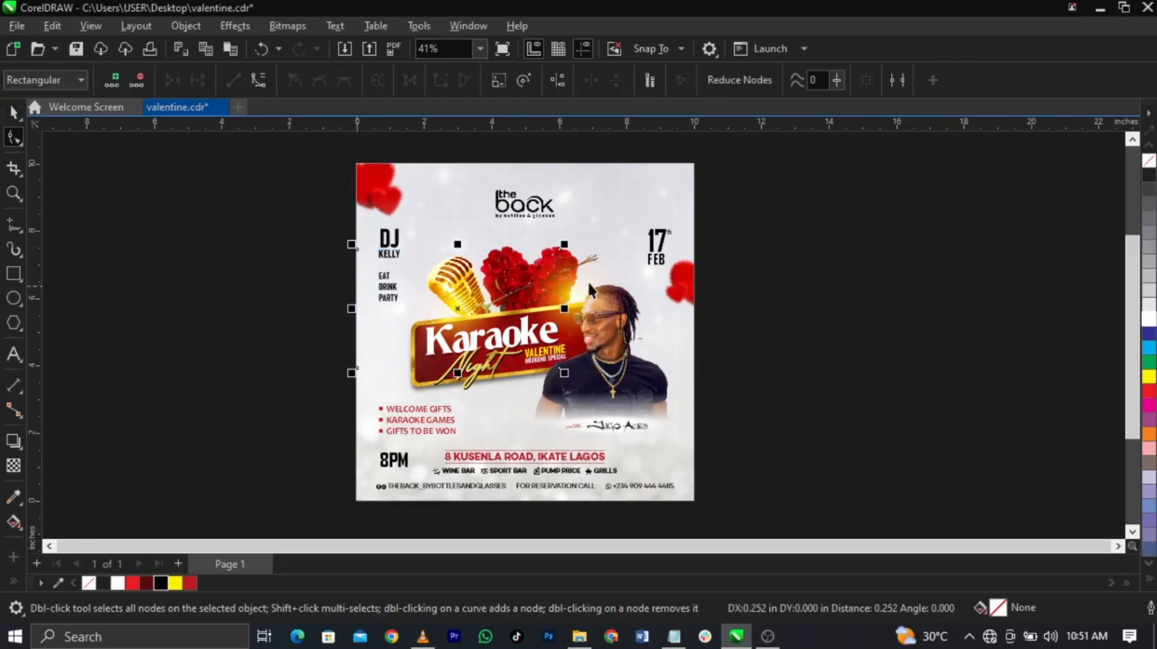
left_click(584, 284)
left_click(828, 296)
Step: Place a copy of the whole flyer to the right and group it into one object
key("ctrl+a")
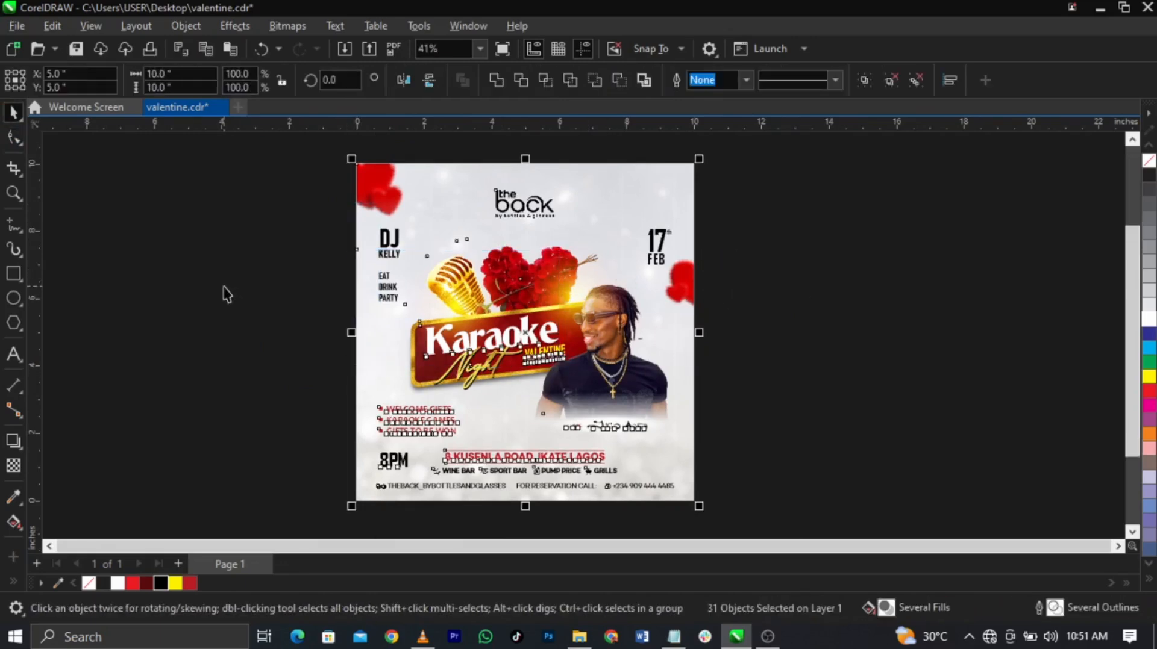
scroll(244, 287, "down", 1)
left_click_drag(459, 334, 974, 360)
key("ctrl+g")
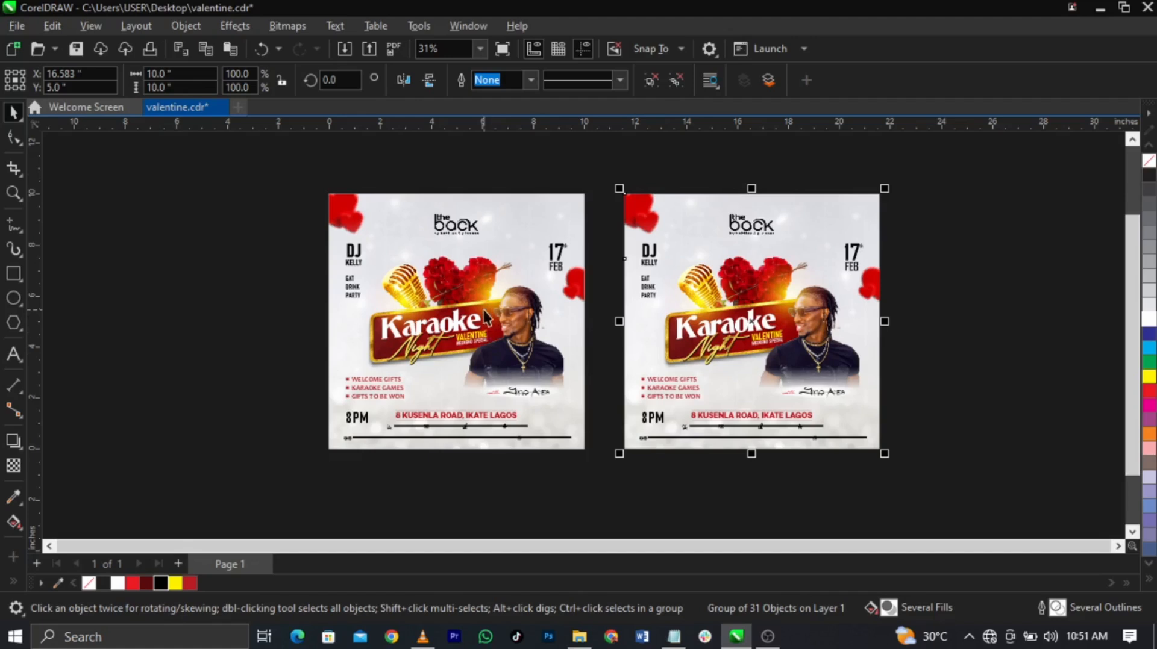
Step: Convert the copied flyer into a single bitmap
left_click(295, 27)
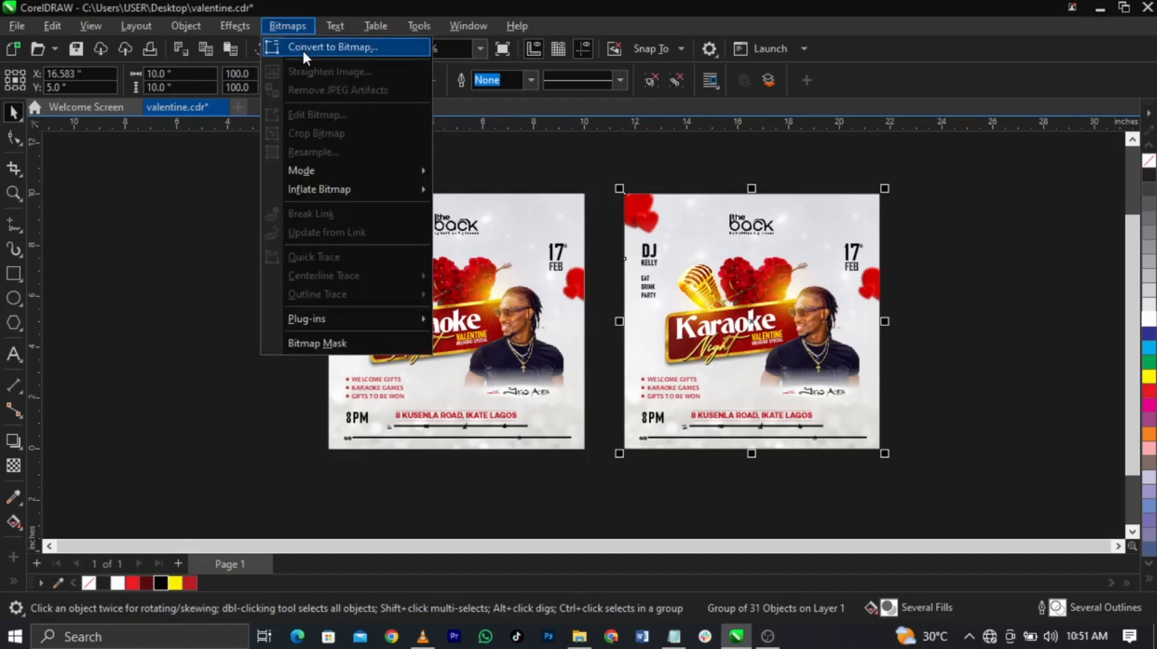
left_click(302, 48)
left_click(612, 408)
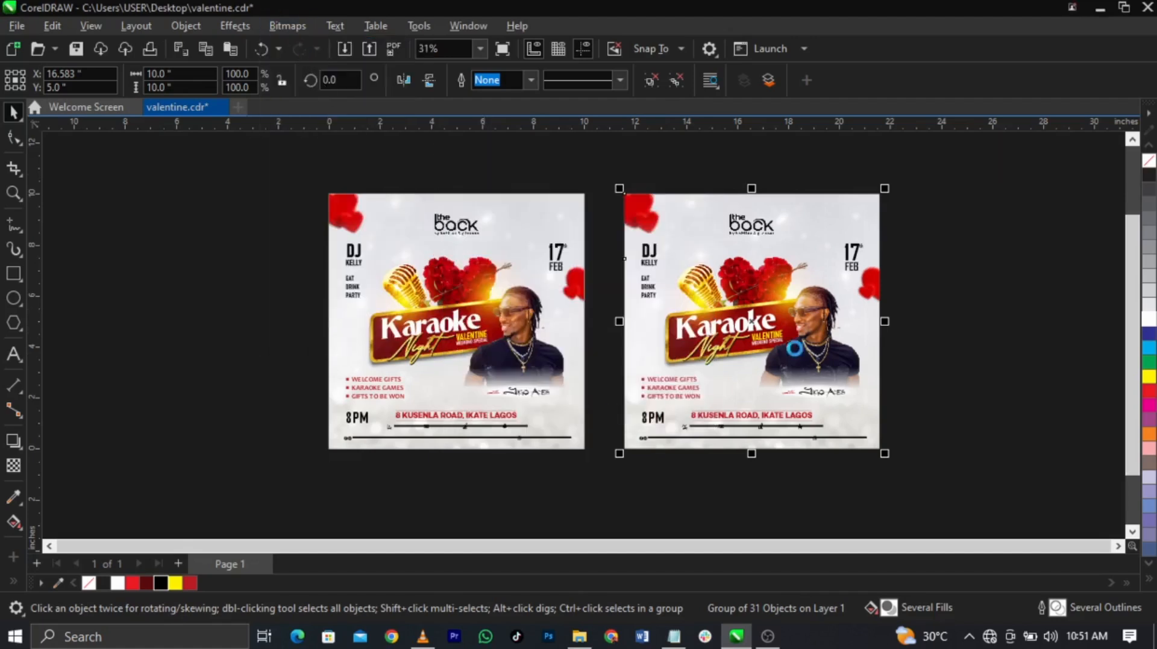
Step: Apply Color Balance on the Master range with Yellow–Blue 25 and Cyan–Red 25
scroll(830, 320, "up", 1)
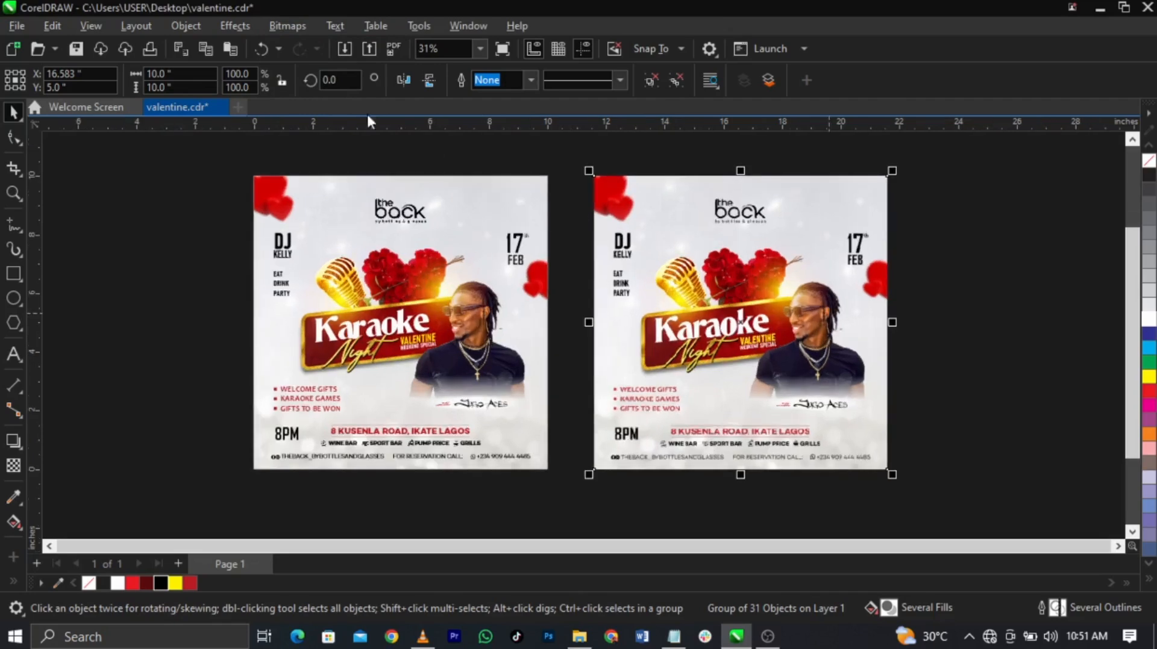
left_click(240, 27)
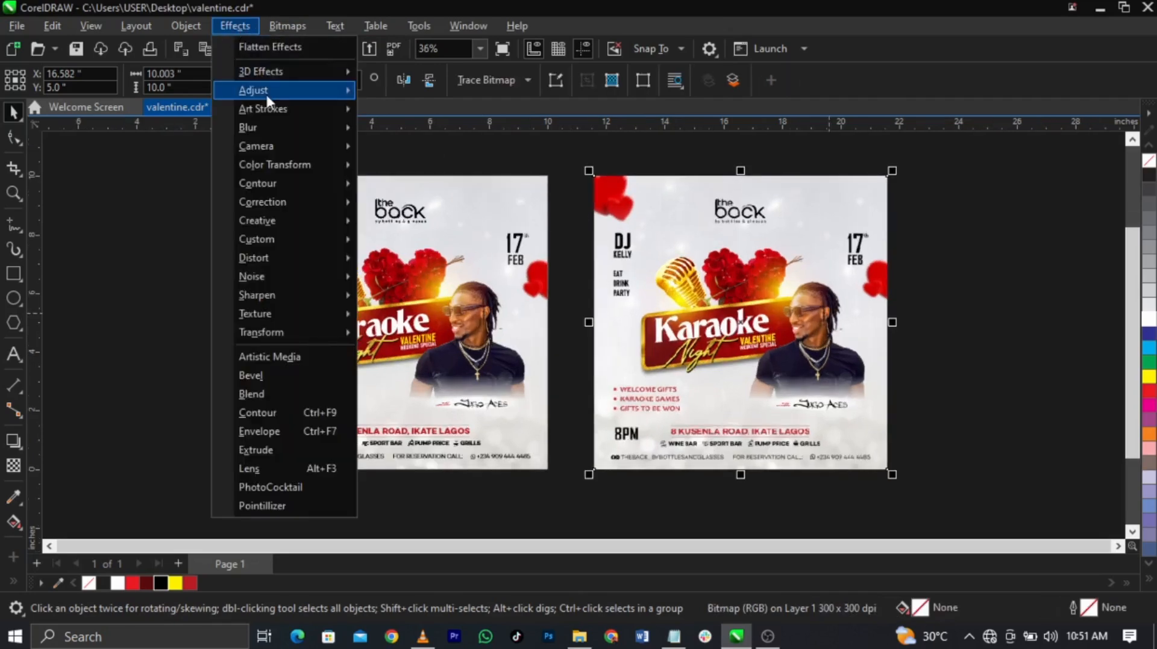
mouse_move(265, 91)
left_click(497, 241)
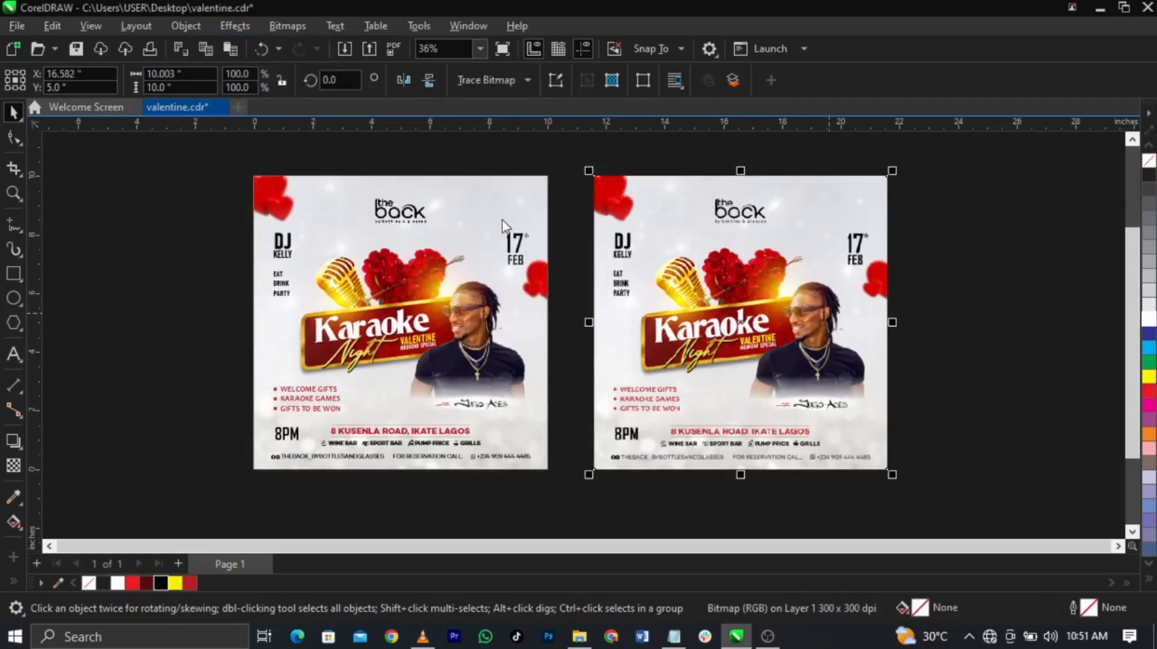
left_click_drag(608, 211, 358, 165)
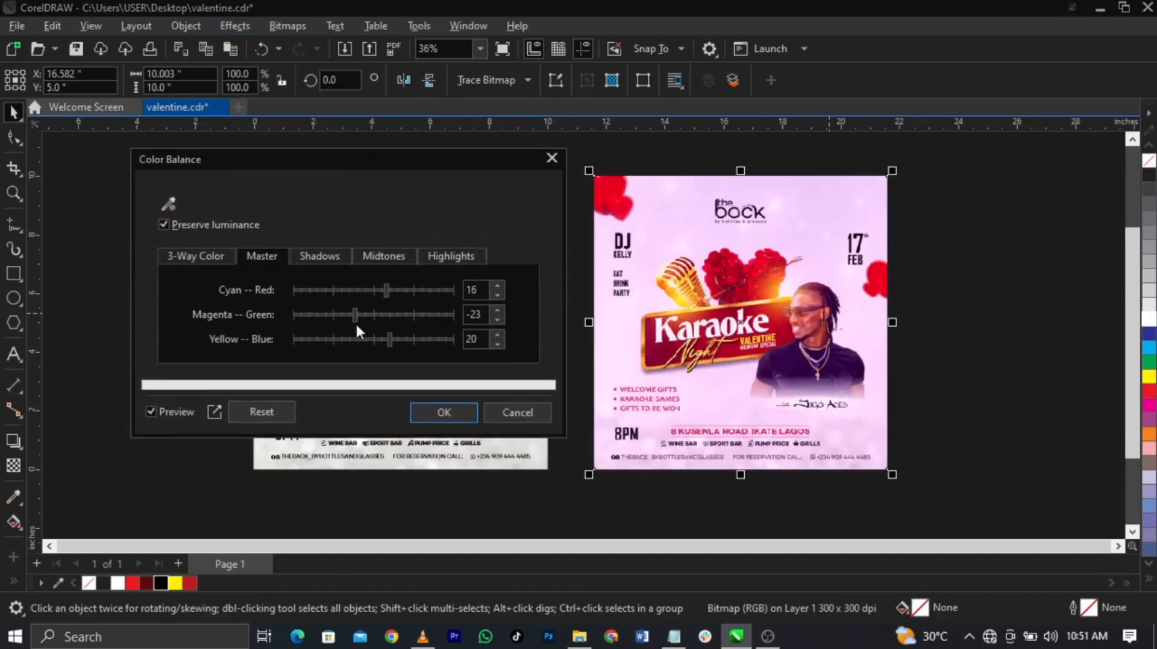
left_click(244, 411)
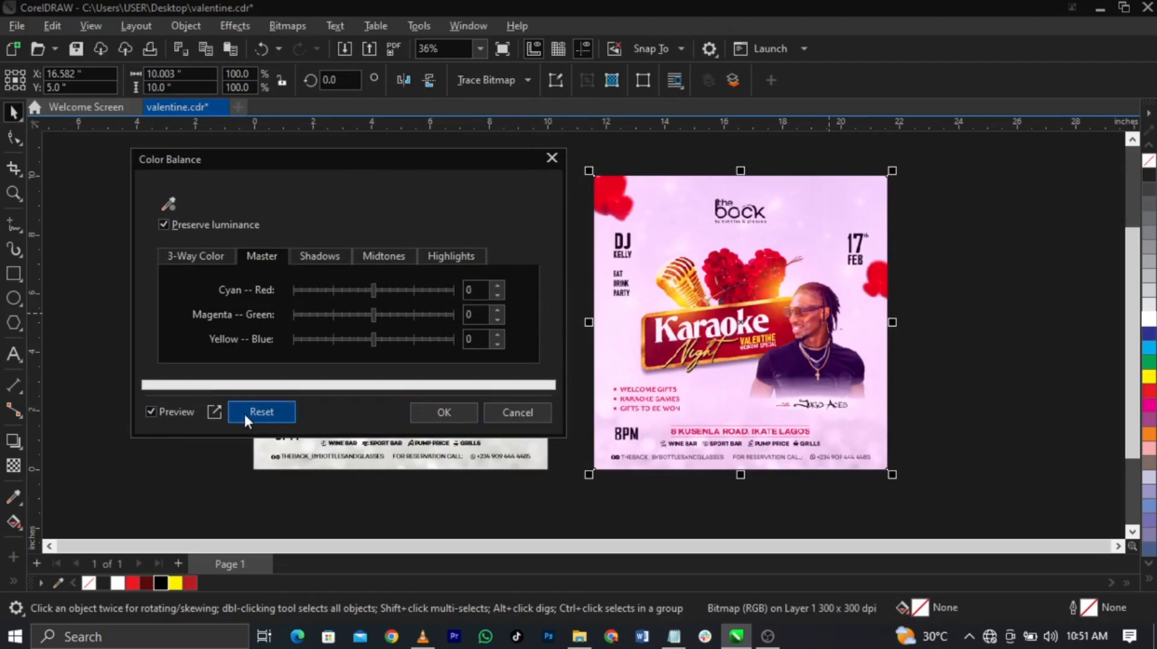
left_click(259, 257)
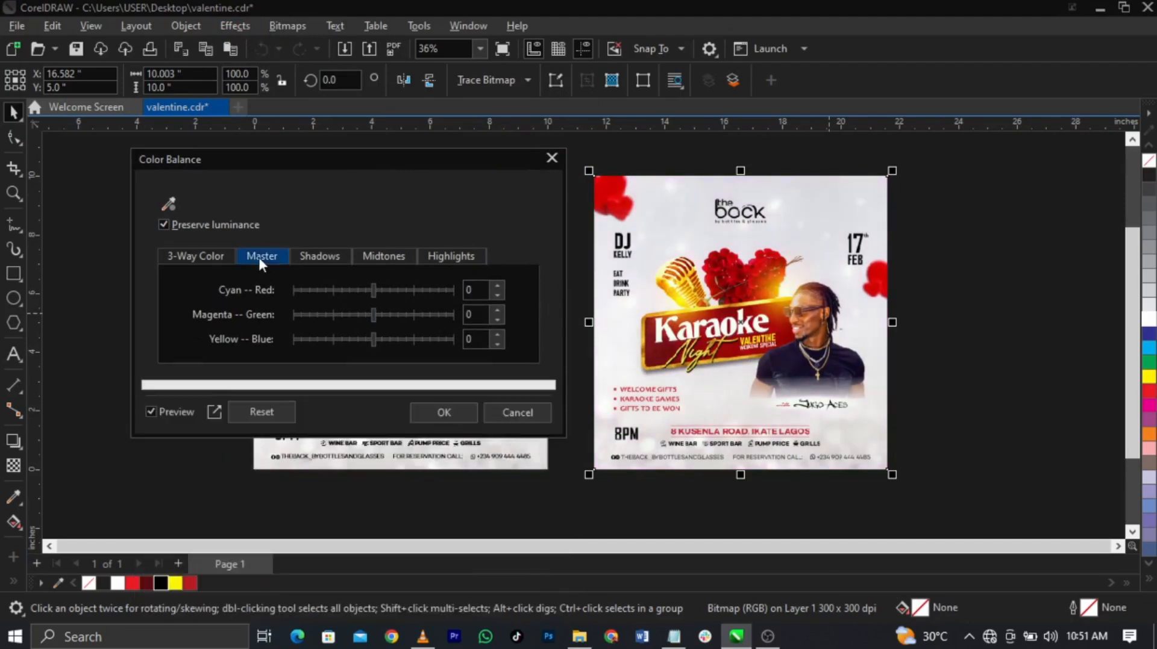
left_click(387, 338)
left_click_drag(391, 340, 396, 341)
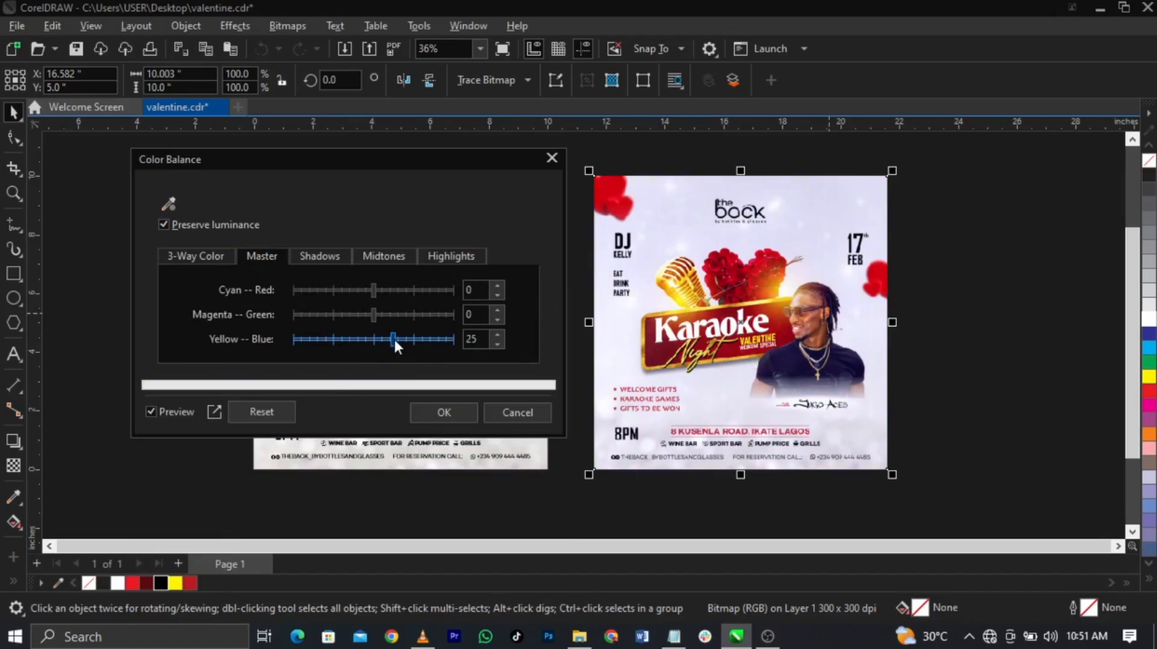
left_click(356, 289)
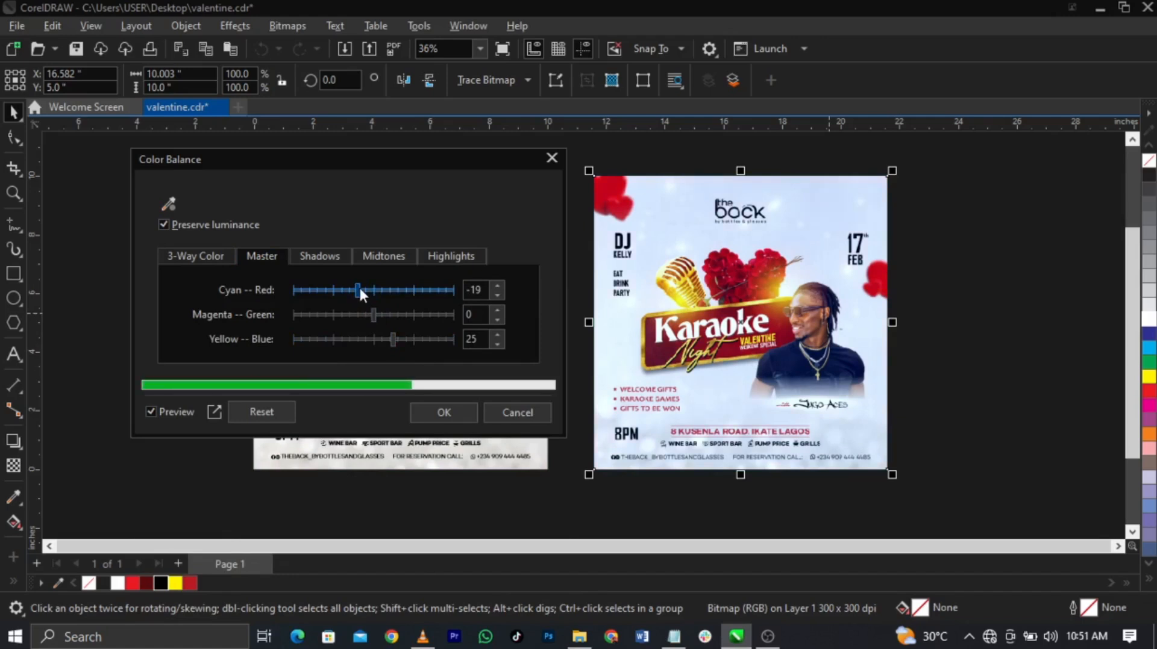
left_click_drag(381, 290, 395, 290)
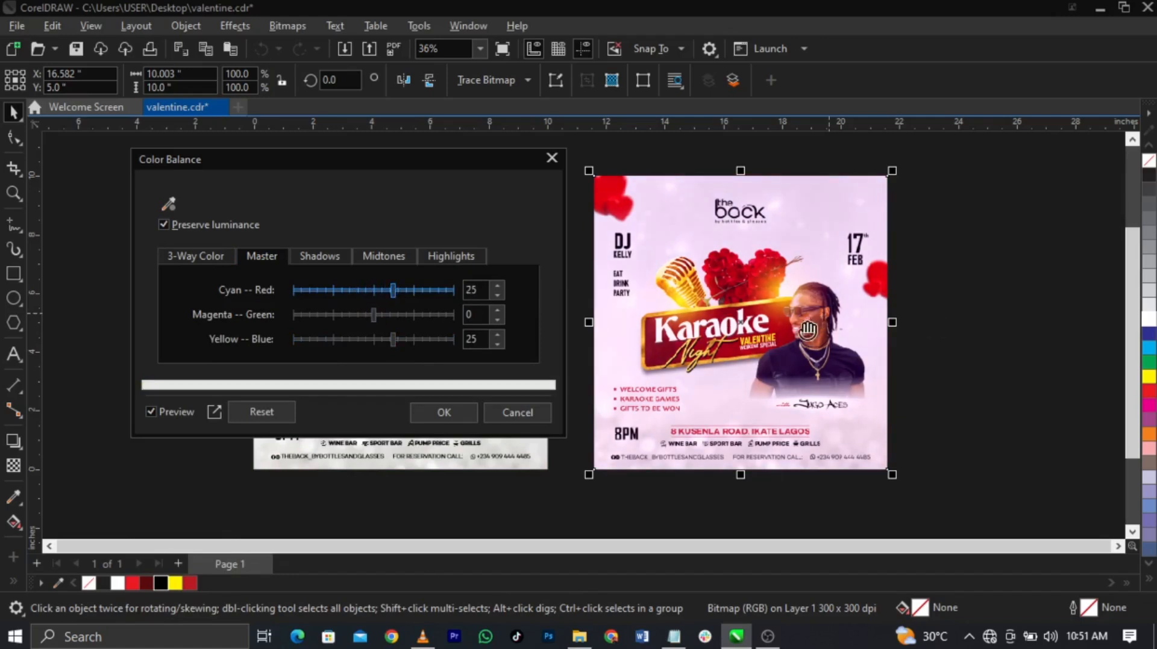
left_click(438, 415)
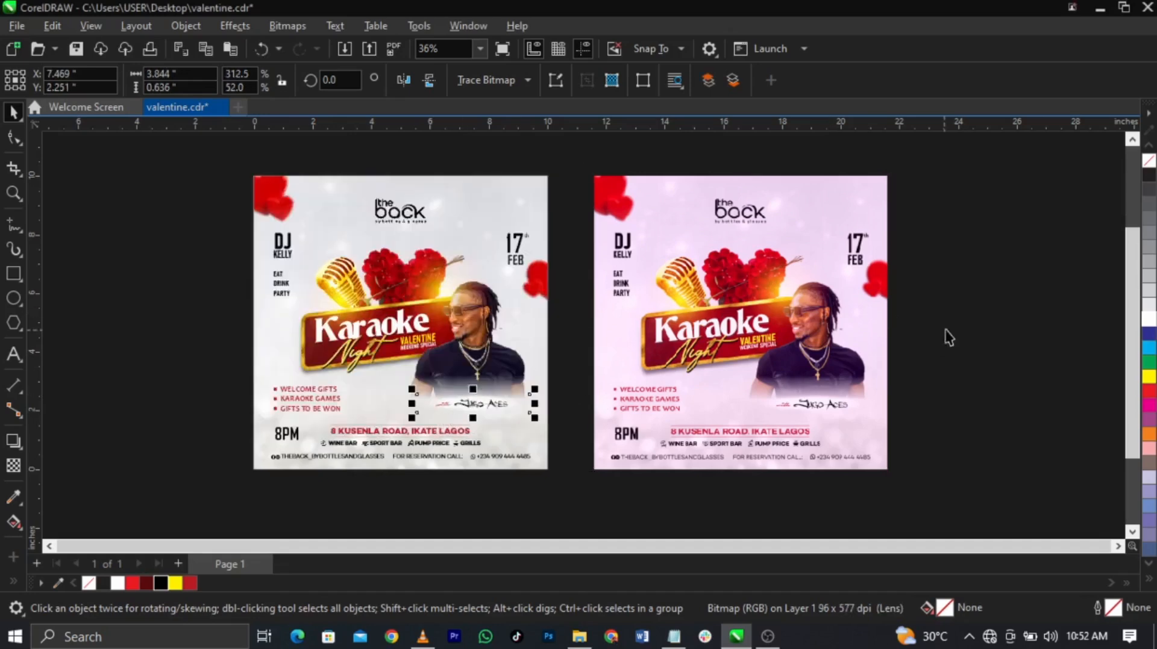
Step: Zoom in to inspect the pink flyer's banner, then fit both flyers in view
key("z")
left_click_drag(240, 179, 922, 479)
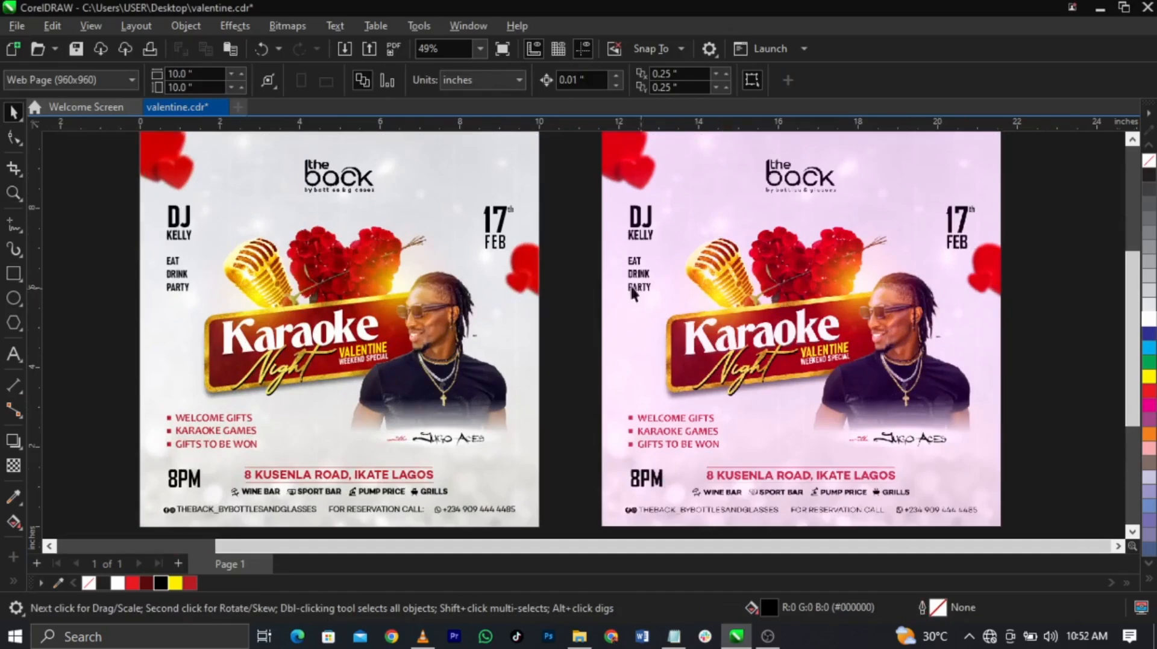
key("z")
left_click(1049, 397)
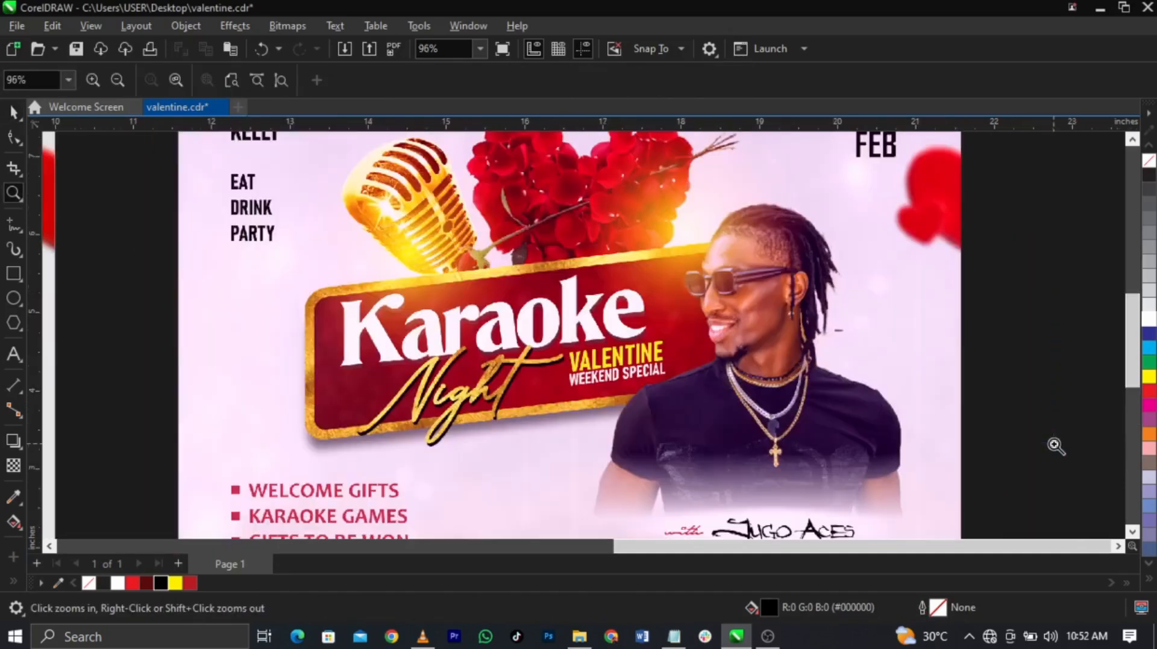
right_click(725, 291)
key("F4")
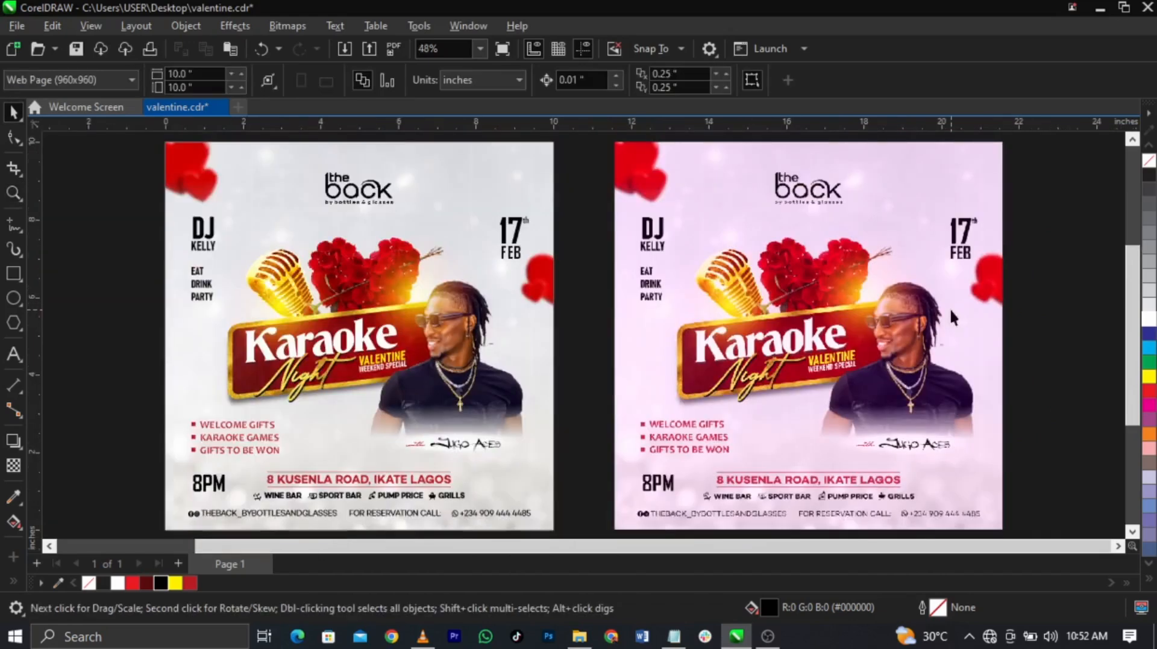
Step: Delete the pink copy and preview the original flyer full screen
left_click(710, 300)
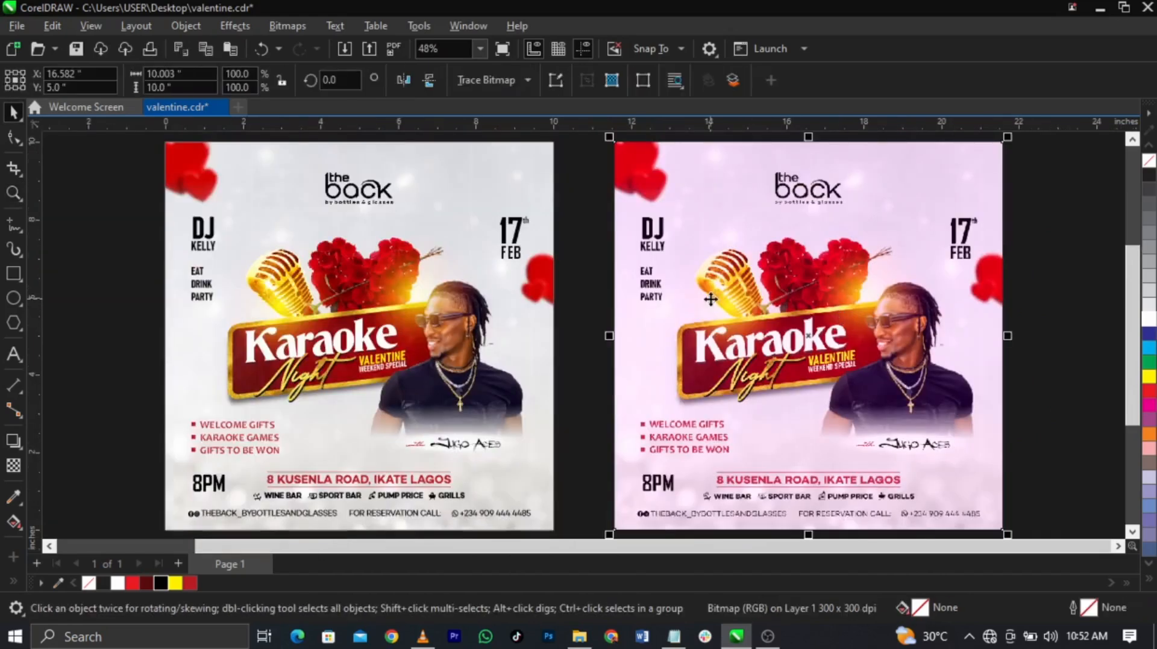
key("F9")
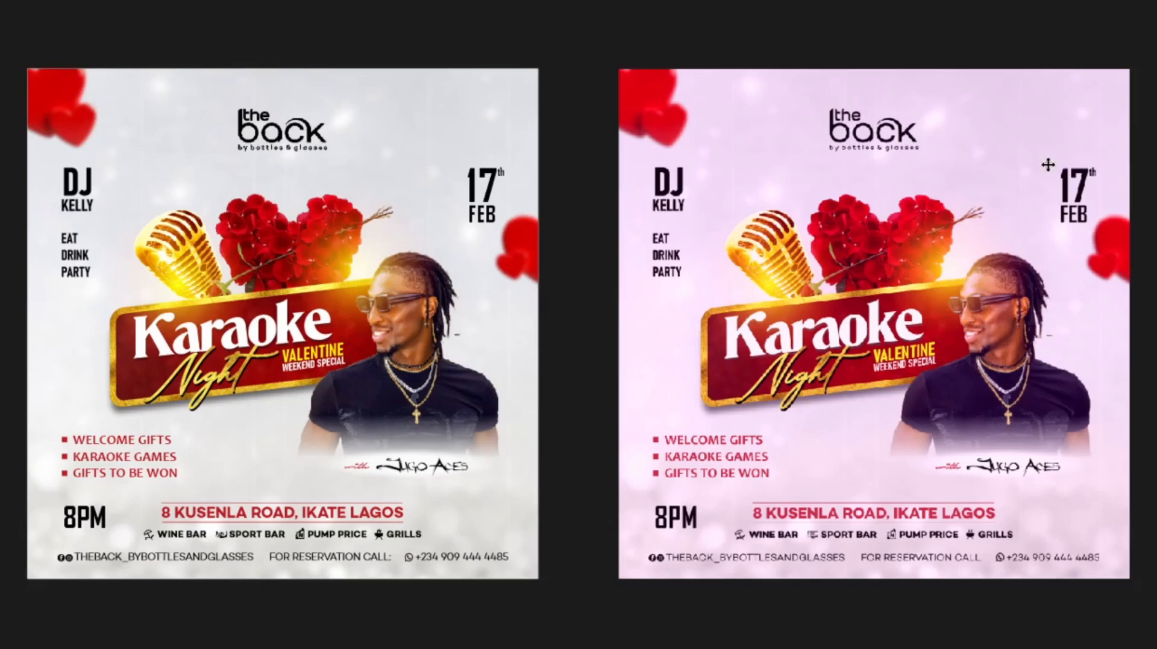
key("Escape")
key("Delete")
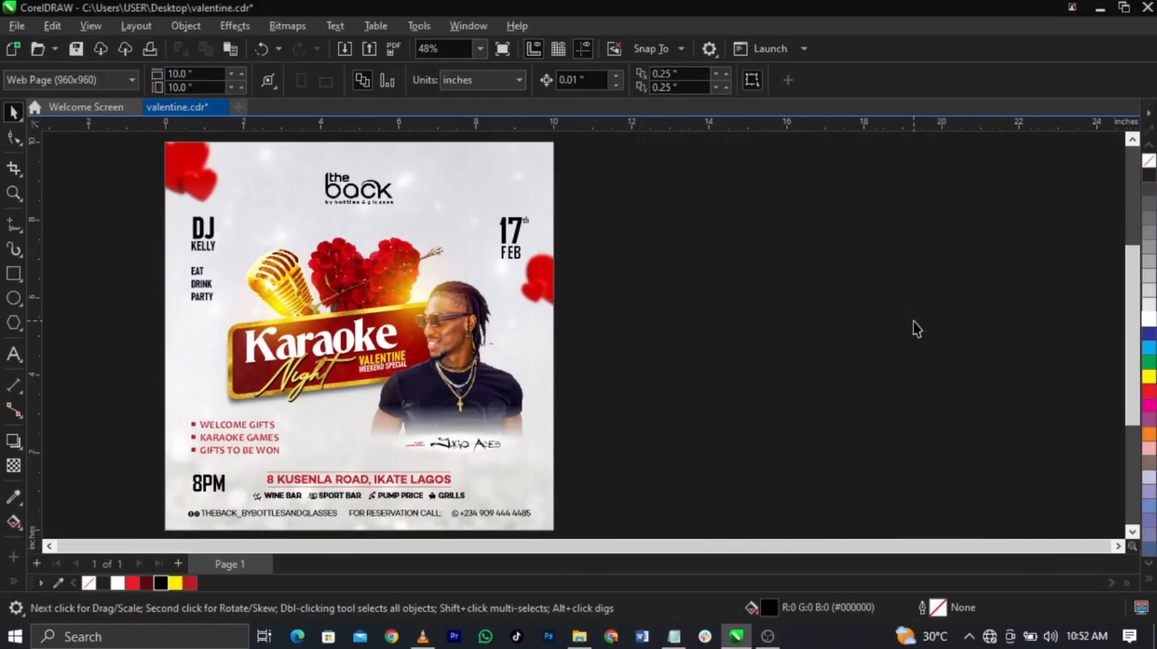
key("F4")
key("F9")
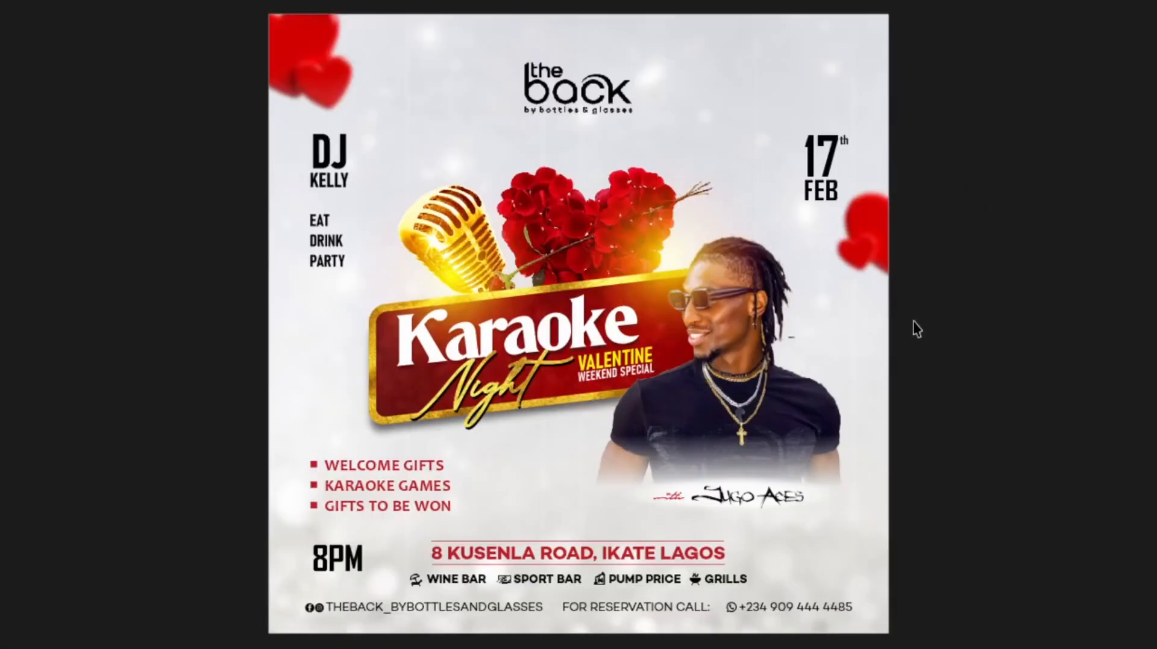